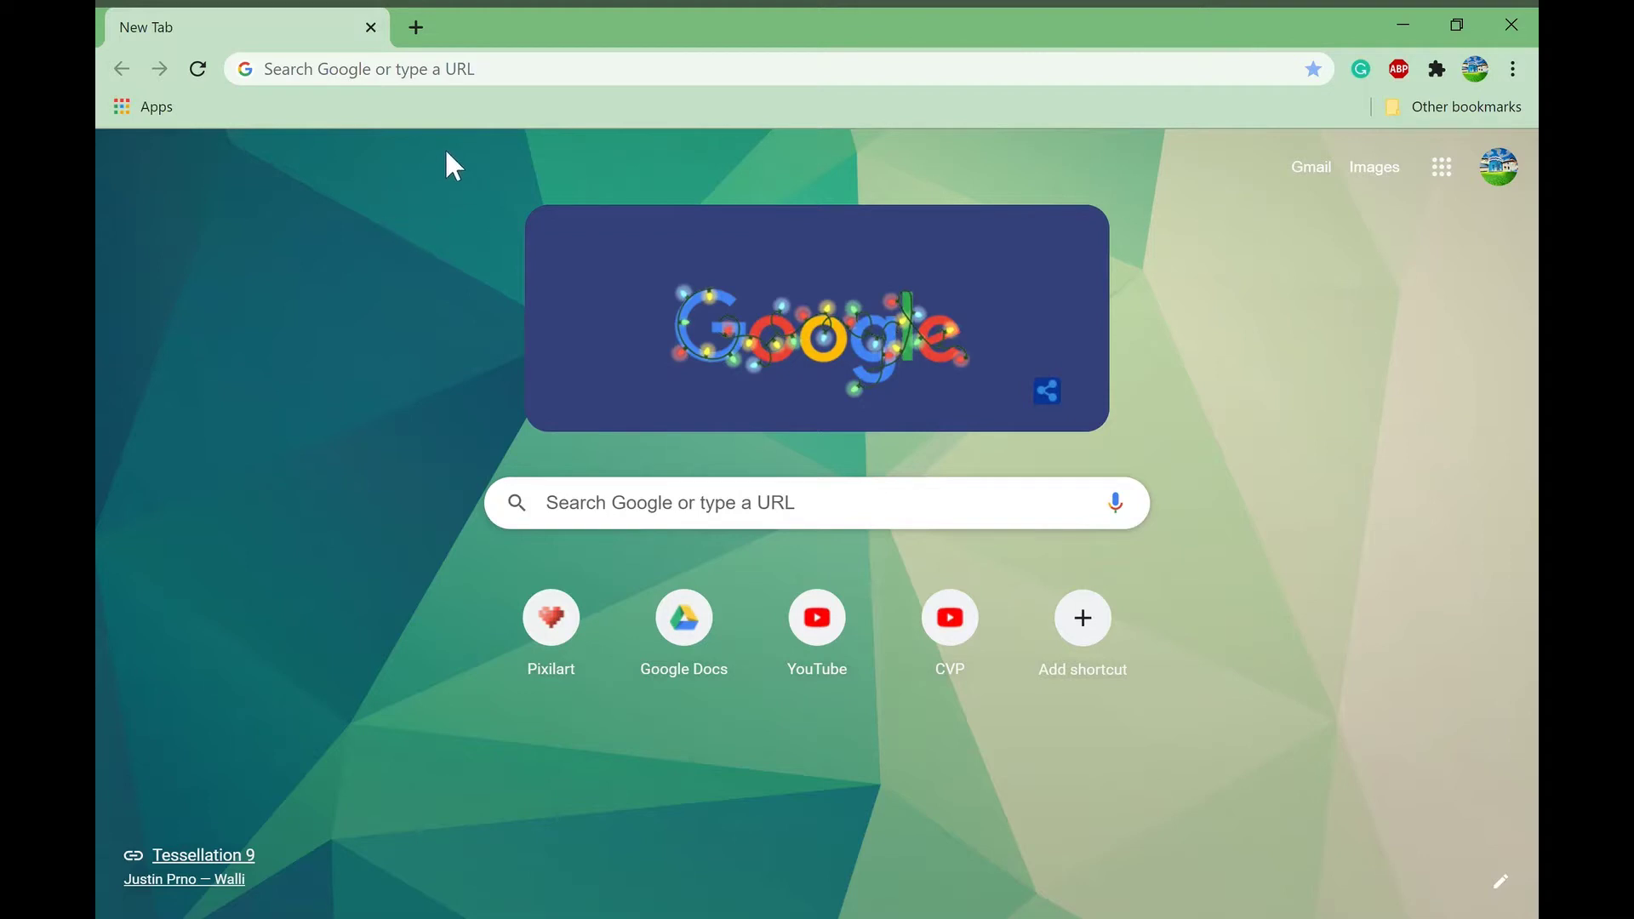
Step: Search the web for "nova skin texture pack" and open the Minecraft Resource Pack Creator result
click(560, 87)
text(no)
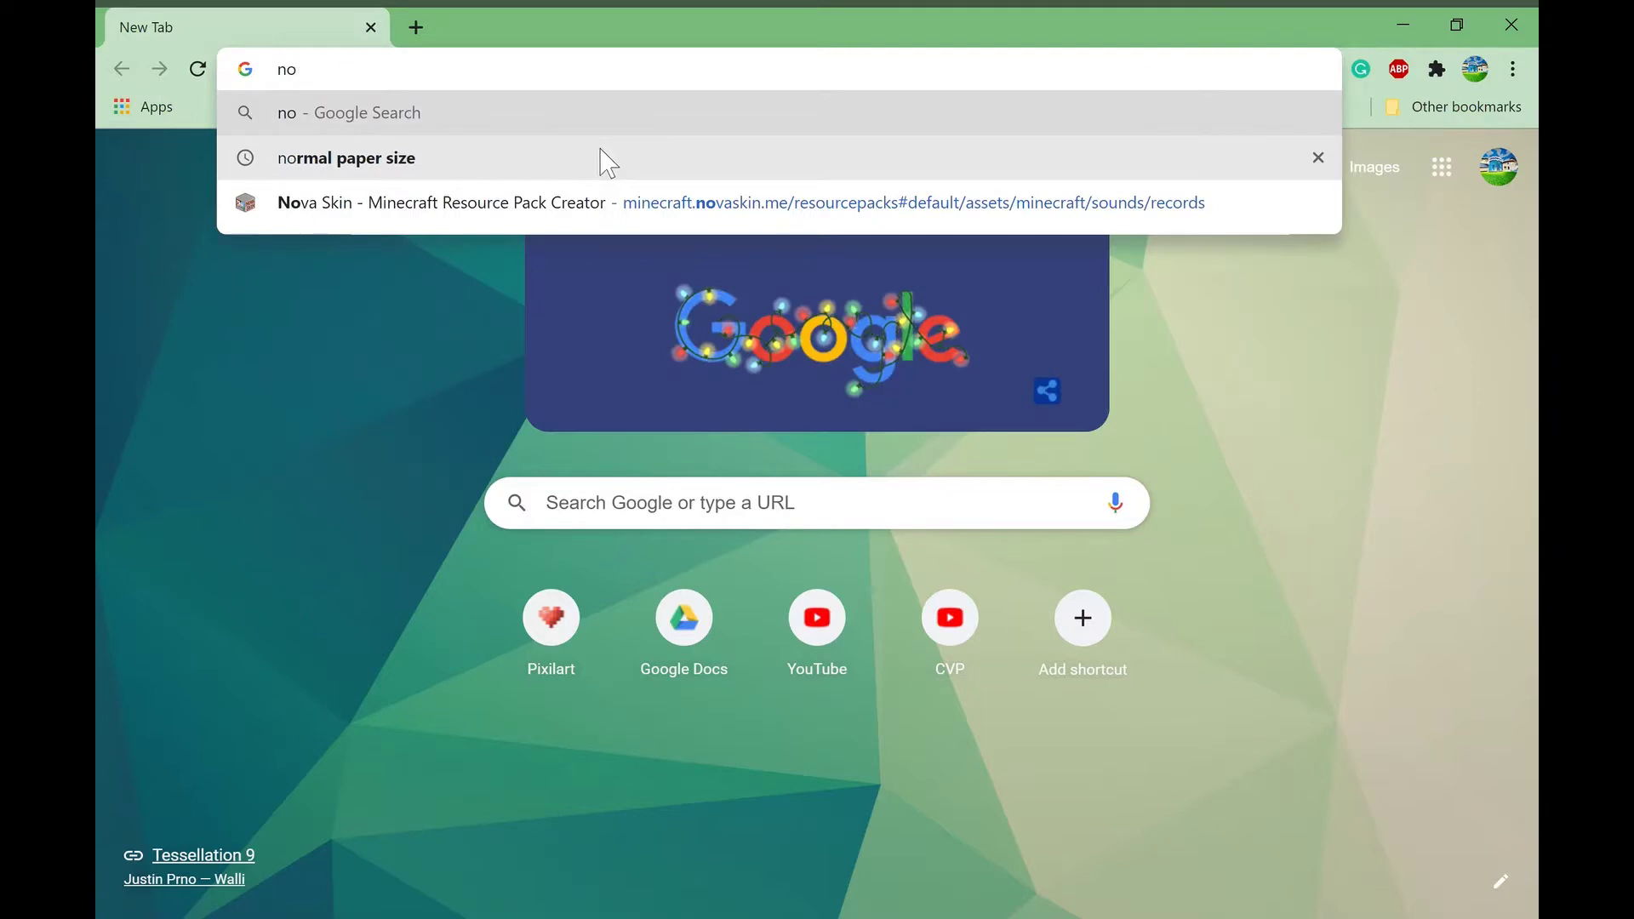
text(va skin text)
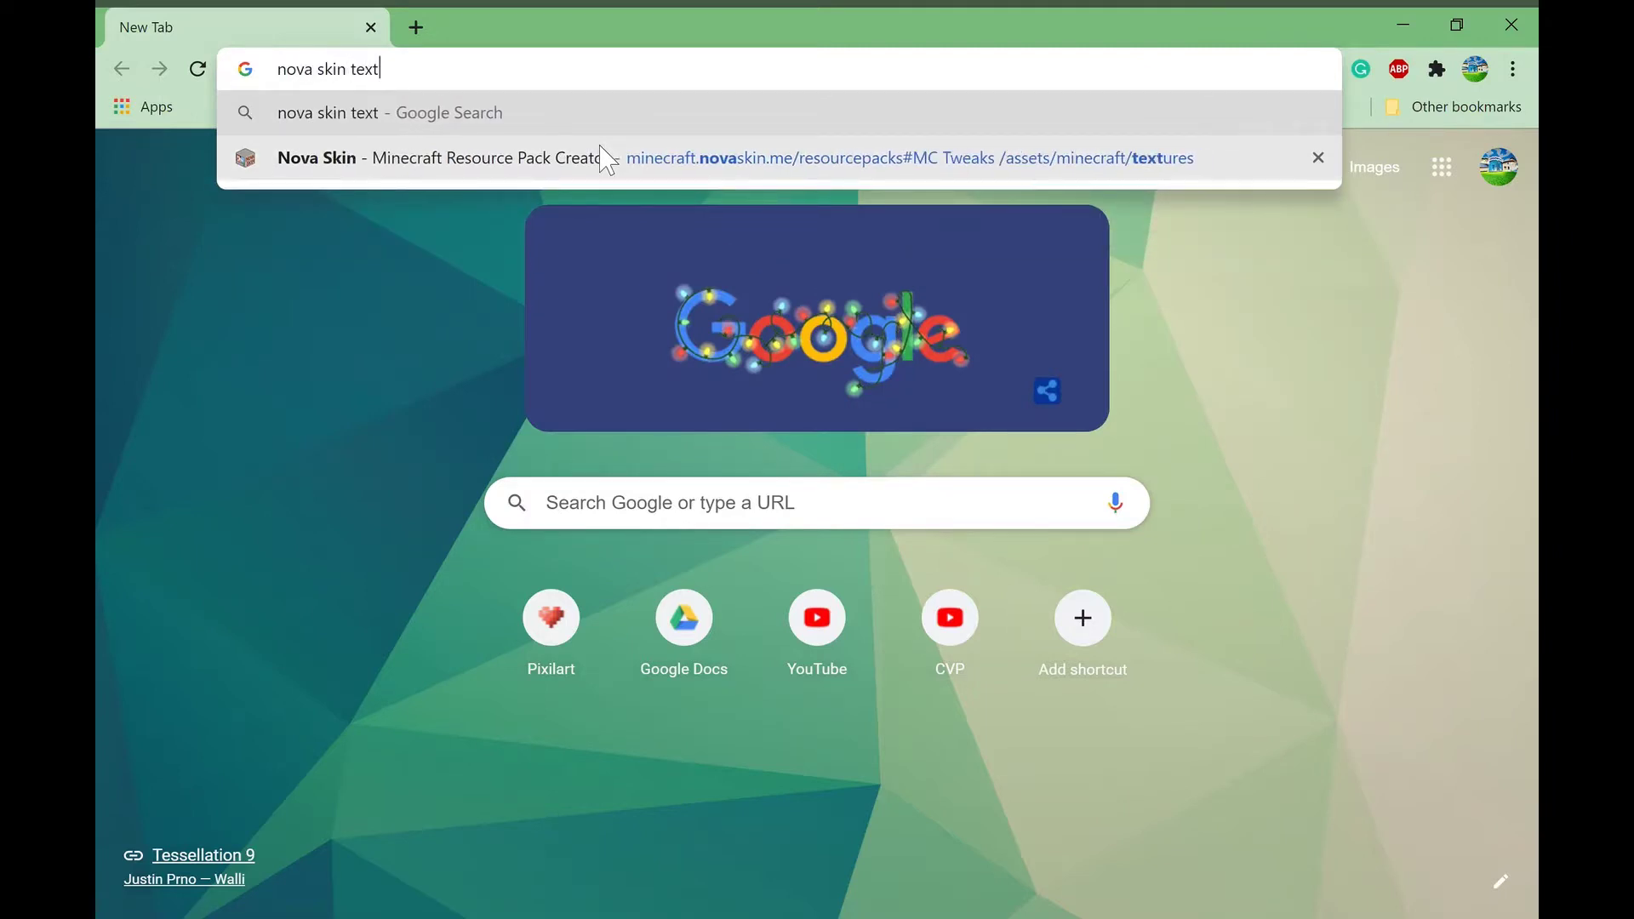
text(ure pak)
key(BackSpace)
text(ck)
key(Return)
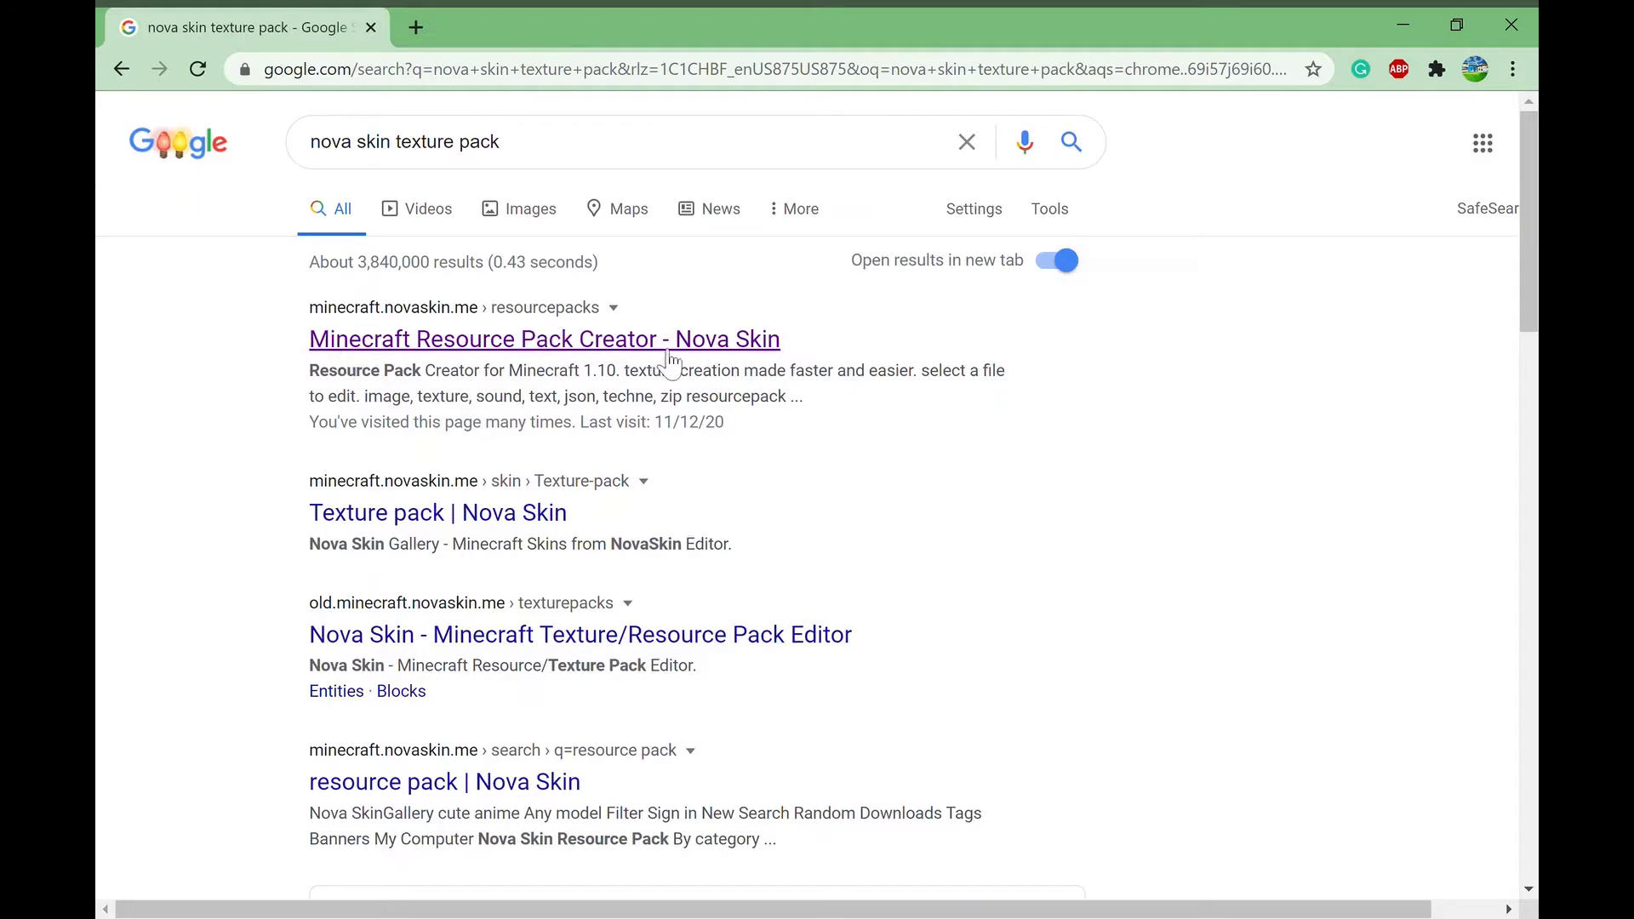
click(646, 340)
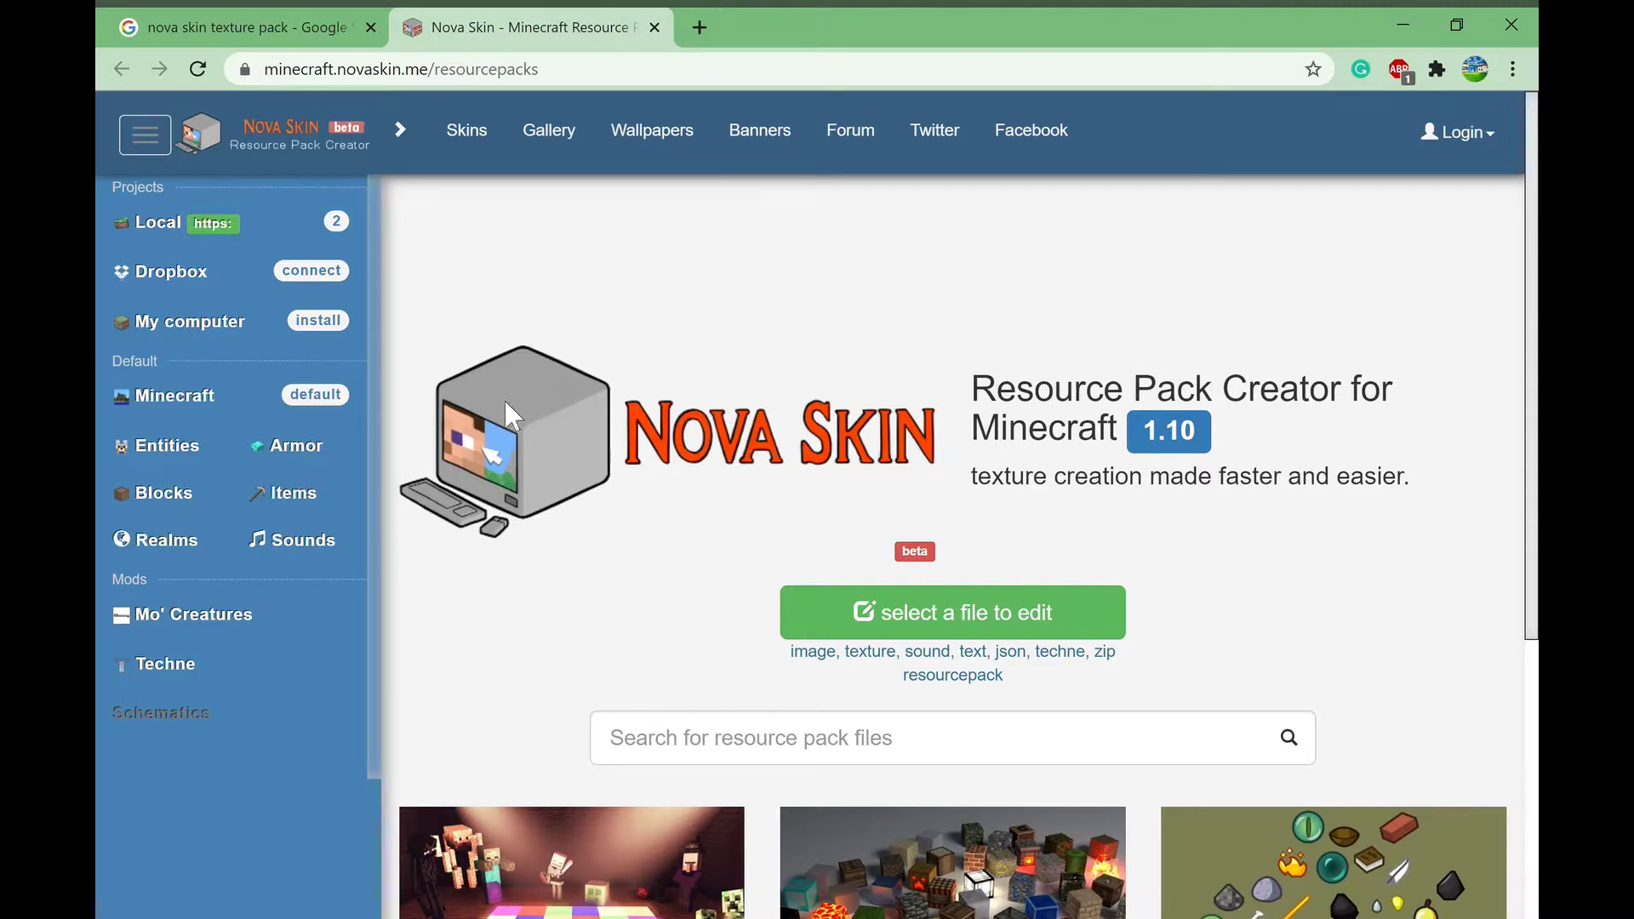
Step: Create a new local texture pack project named "Example Pack" with local storage
scroll(578, 571, down, 2)
scroll(474, 478, up, 2)
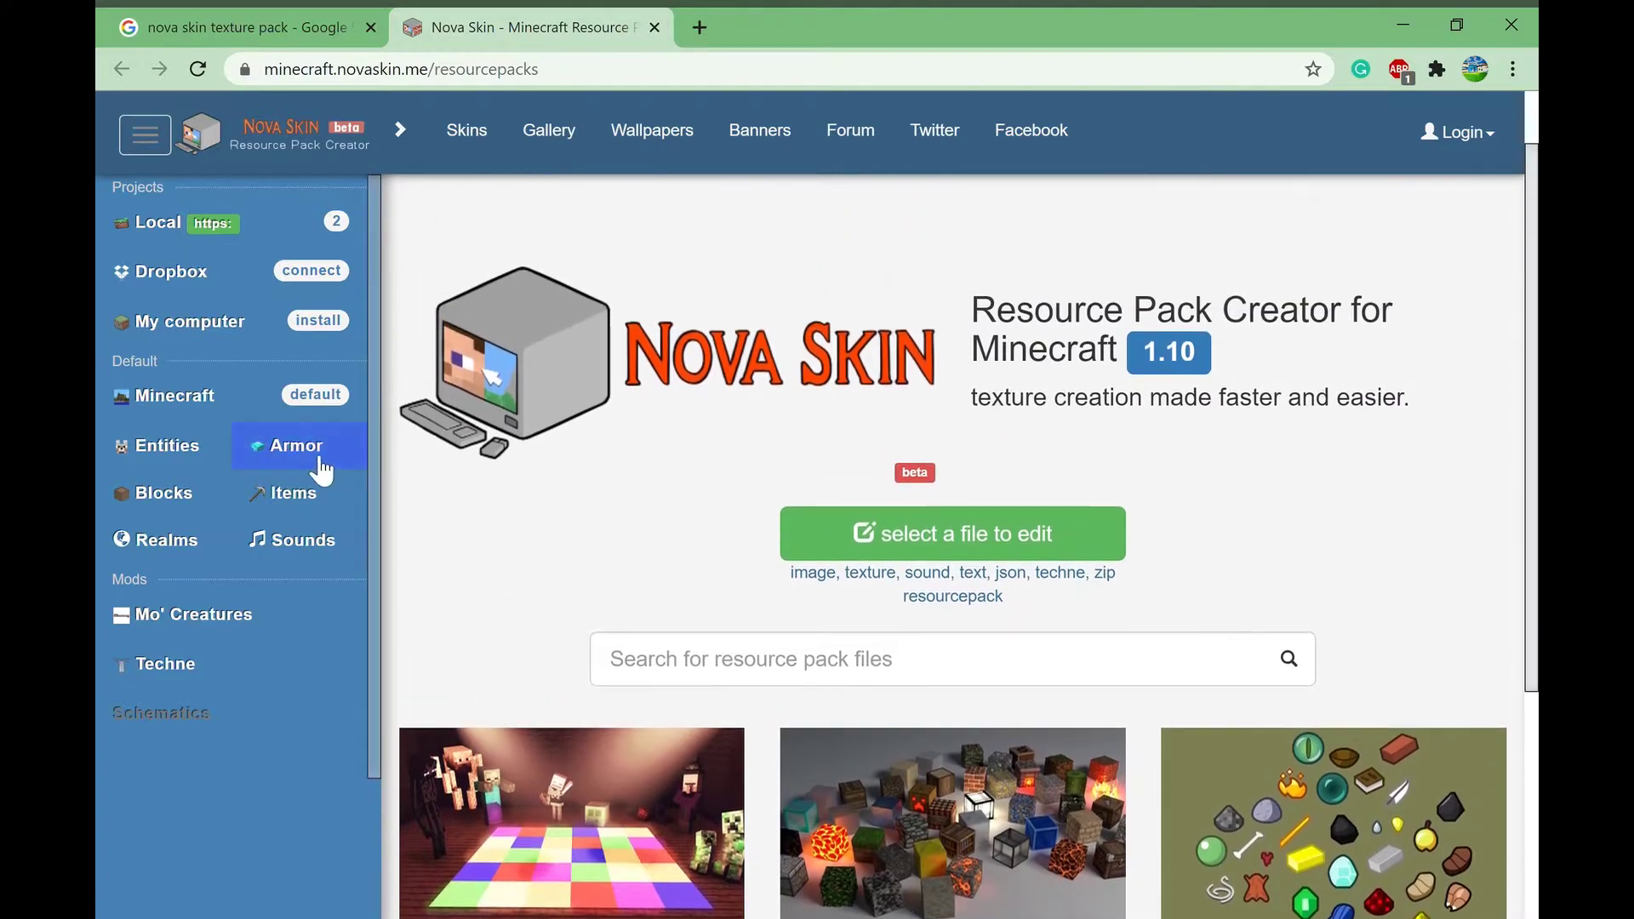
click(141, 222)
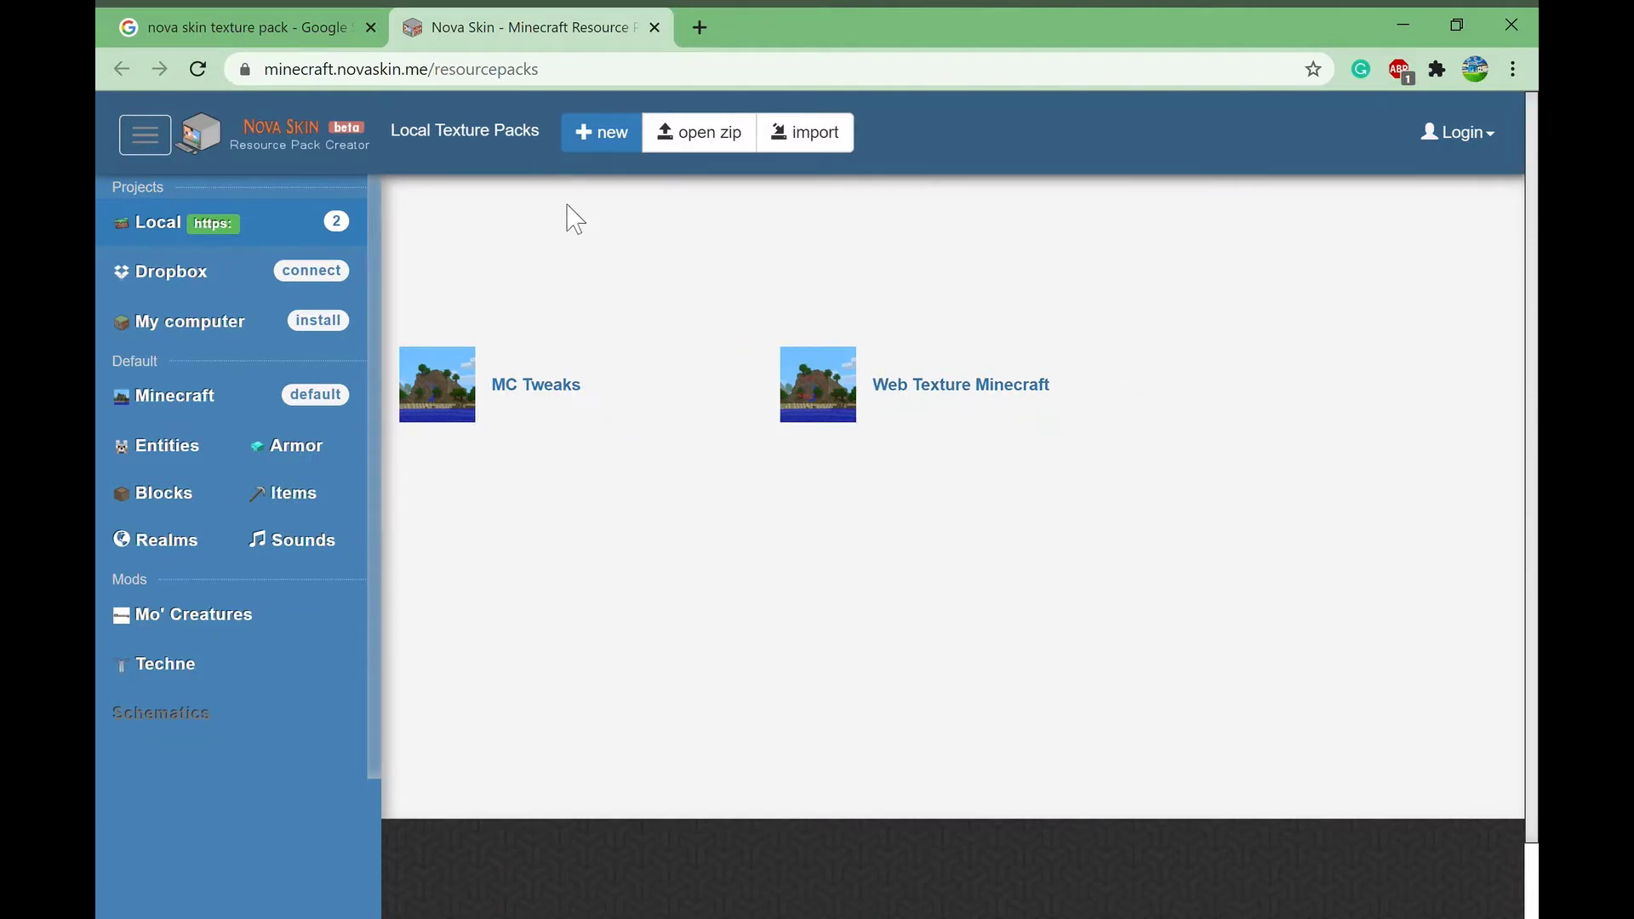
click(604, 143)
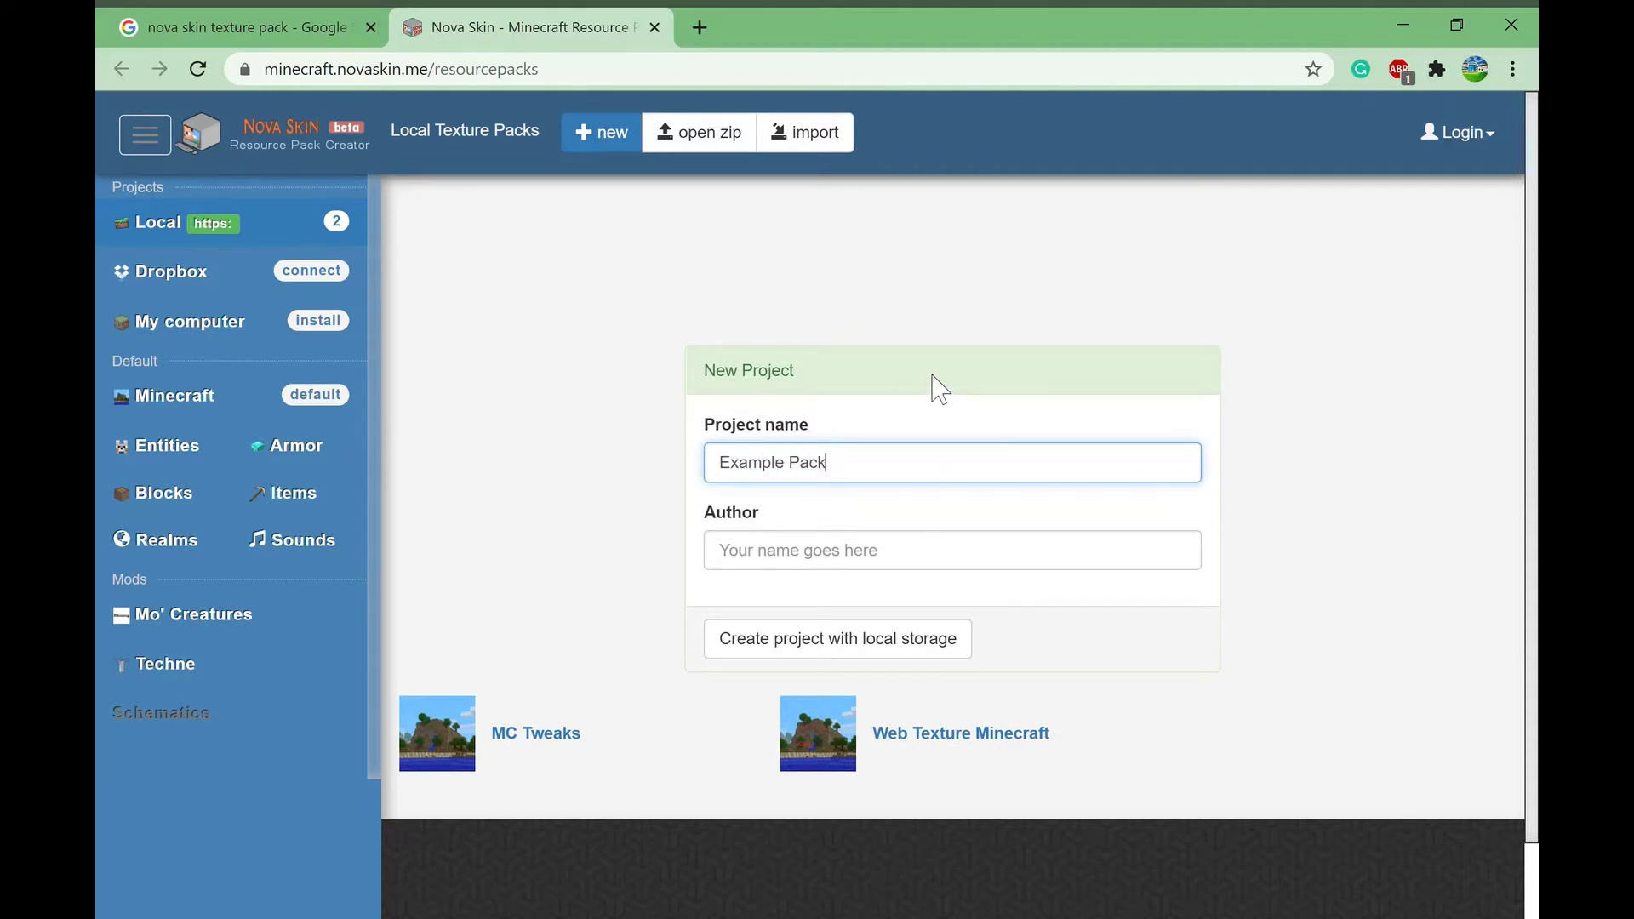
text(Example Pack)
click(845, 644)
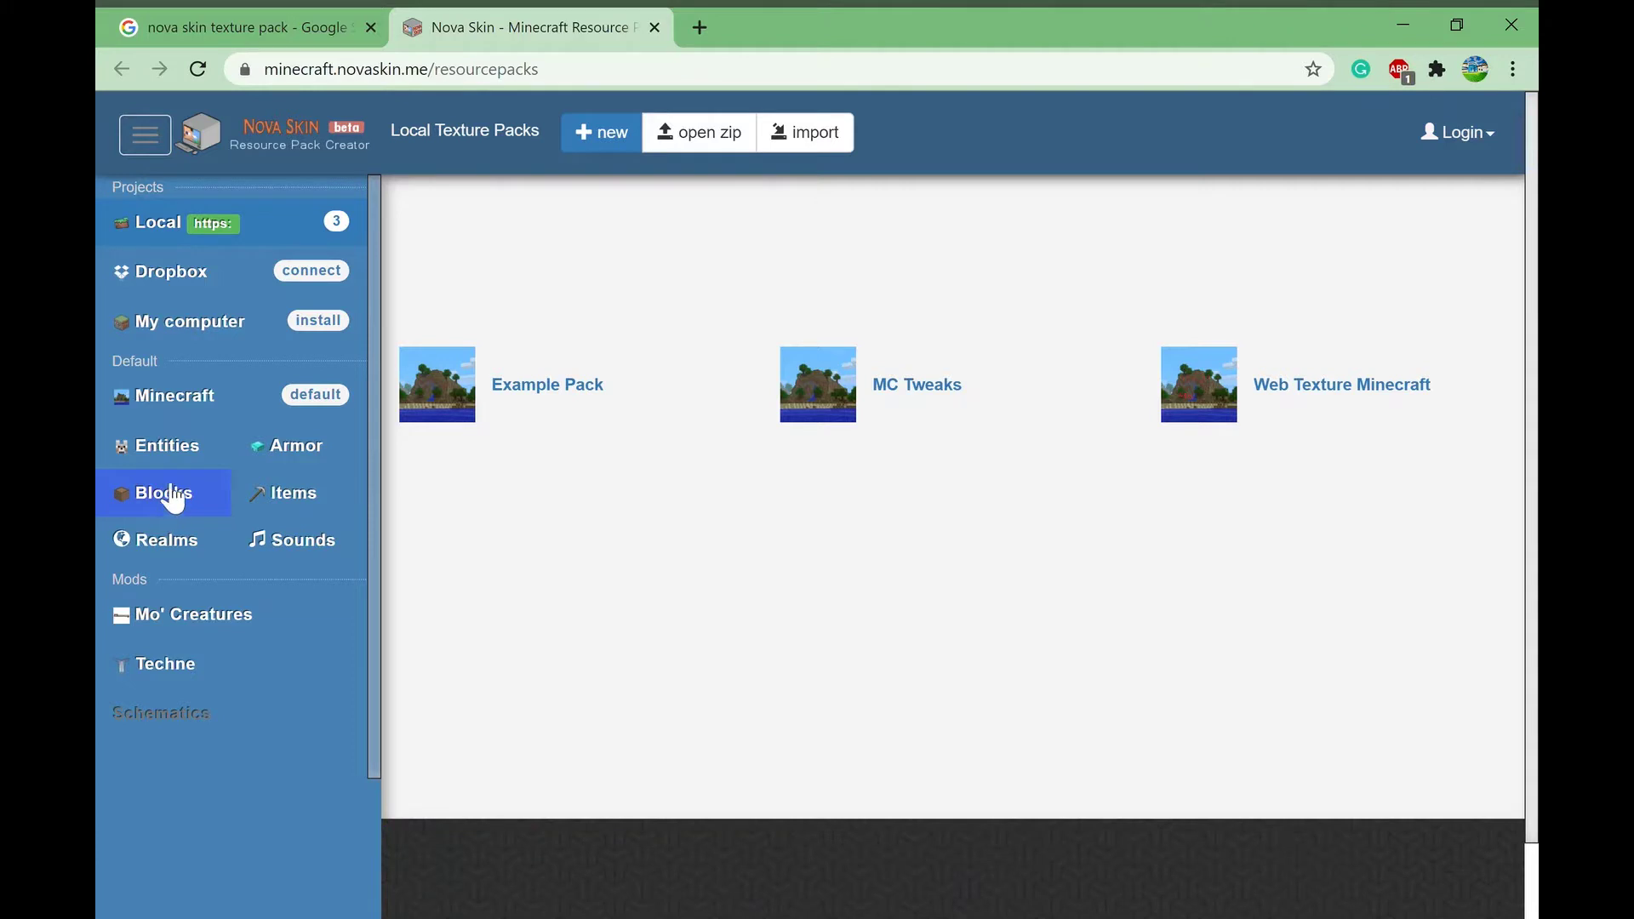
Step: Open the default Minecraft blocks and look through the available block models
click(177, 496)
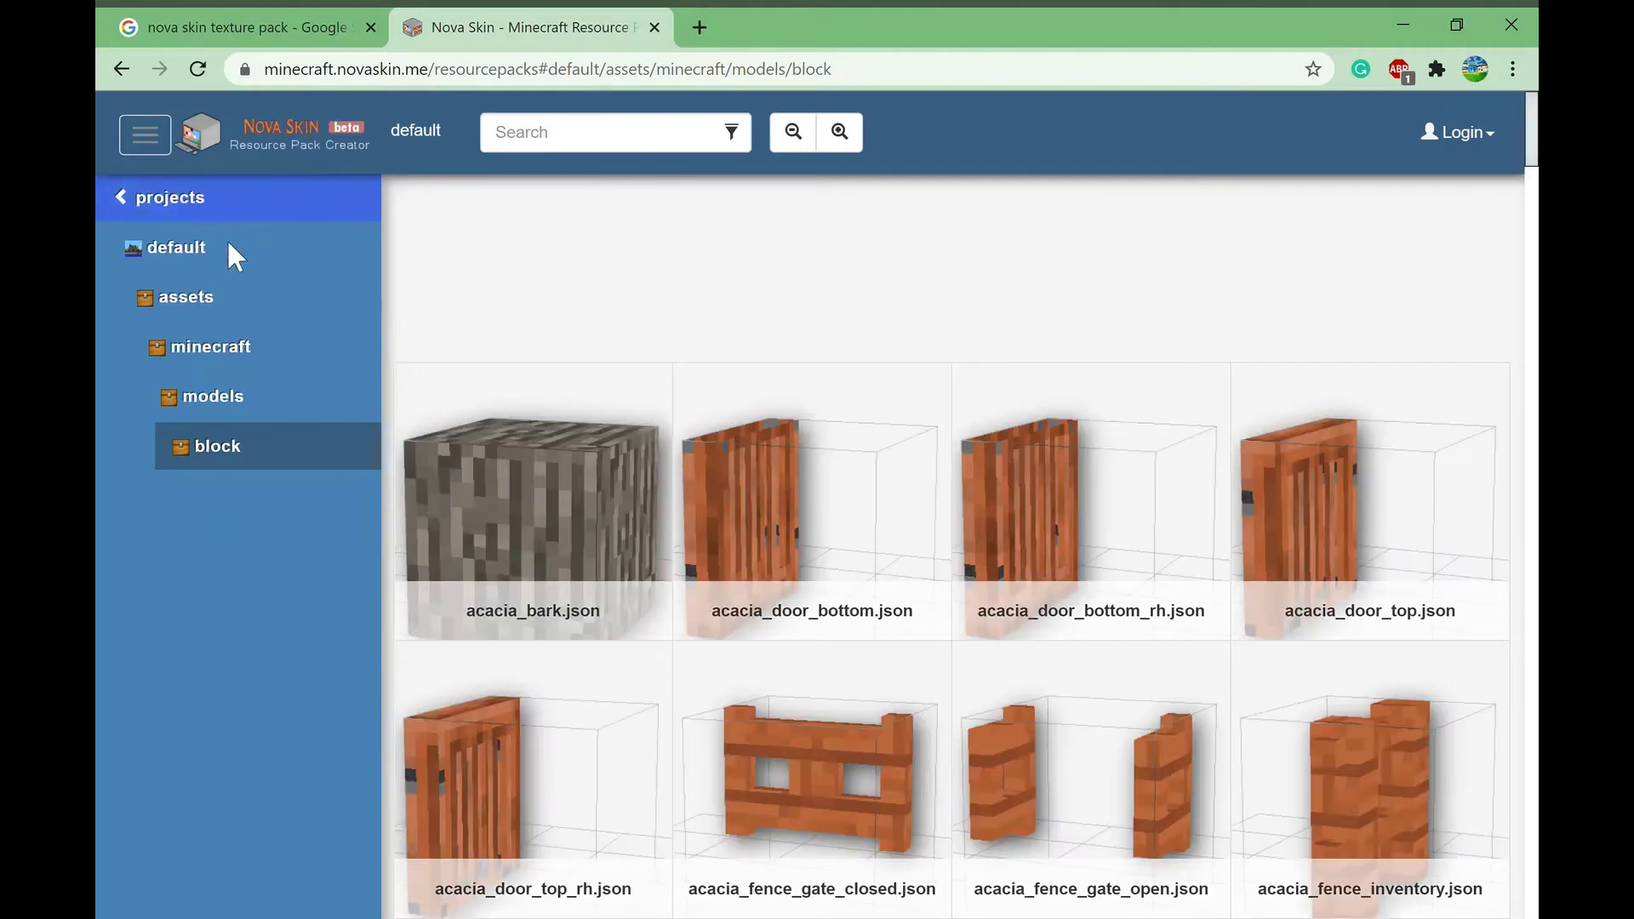
scroll(561, 517, down, 2)
scroll(596, 527, down, 6)
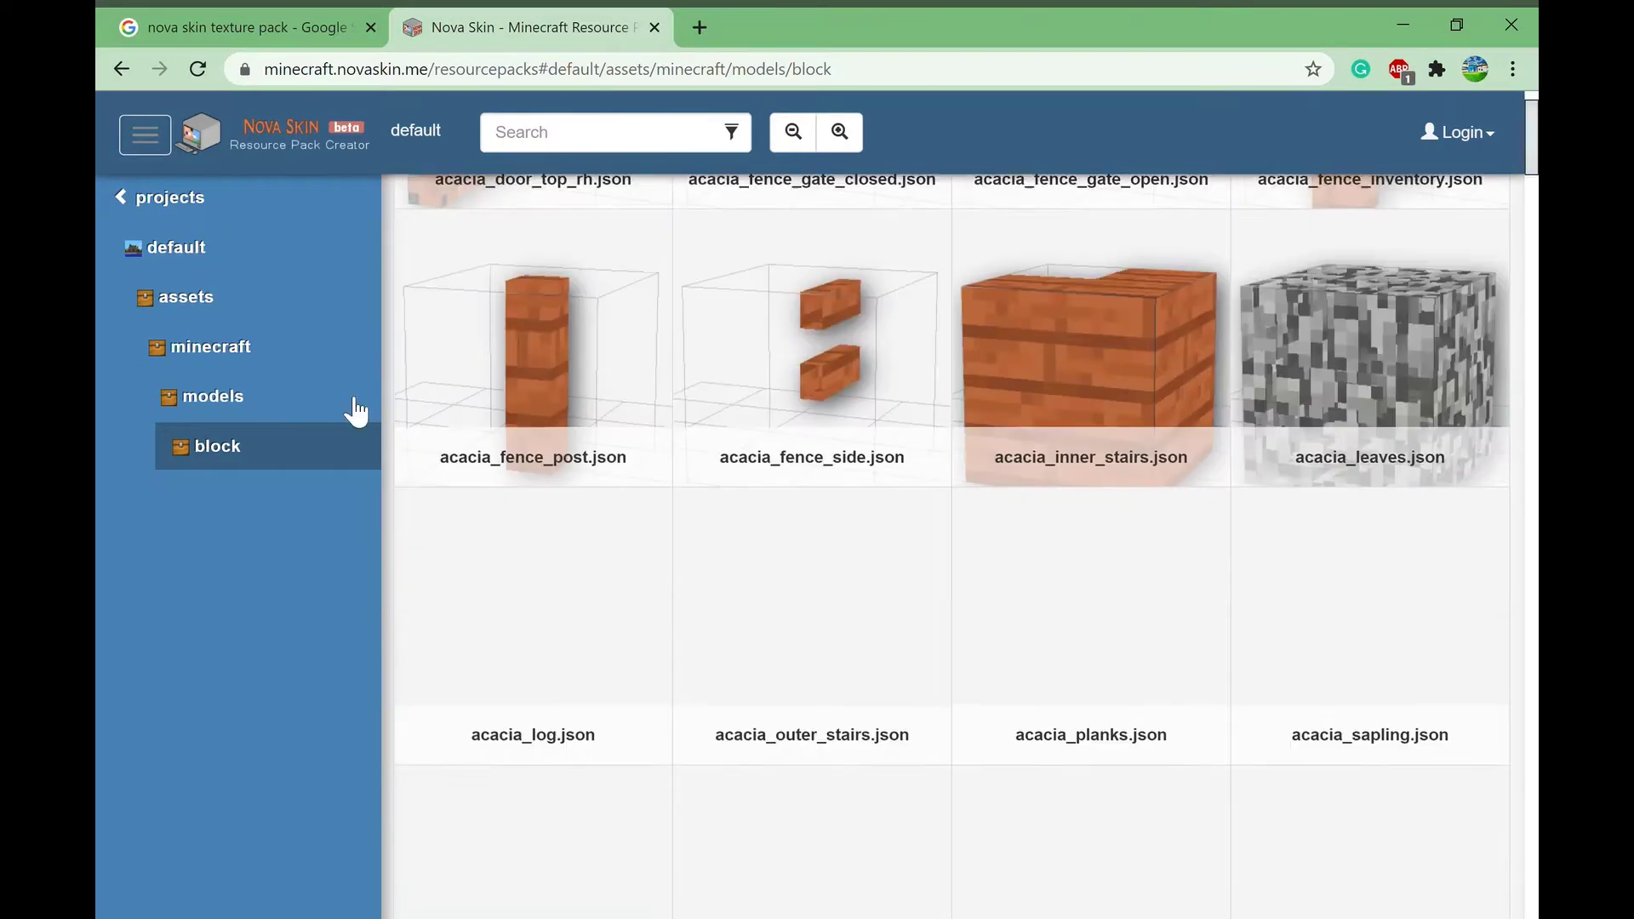
scroll(1075, 576, down, 5)
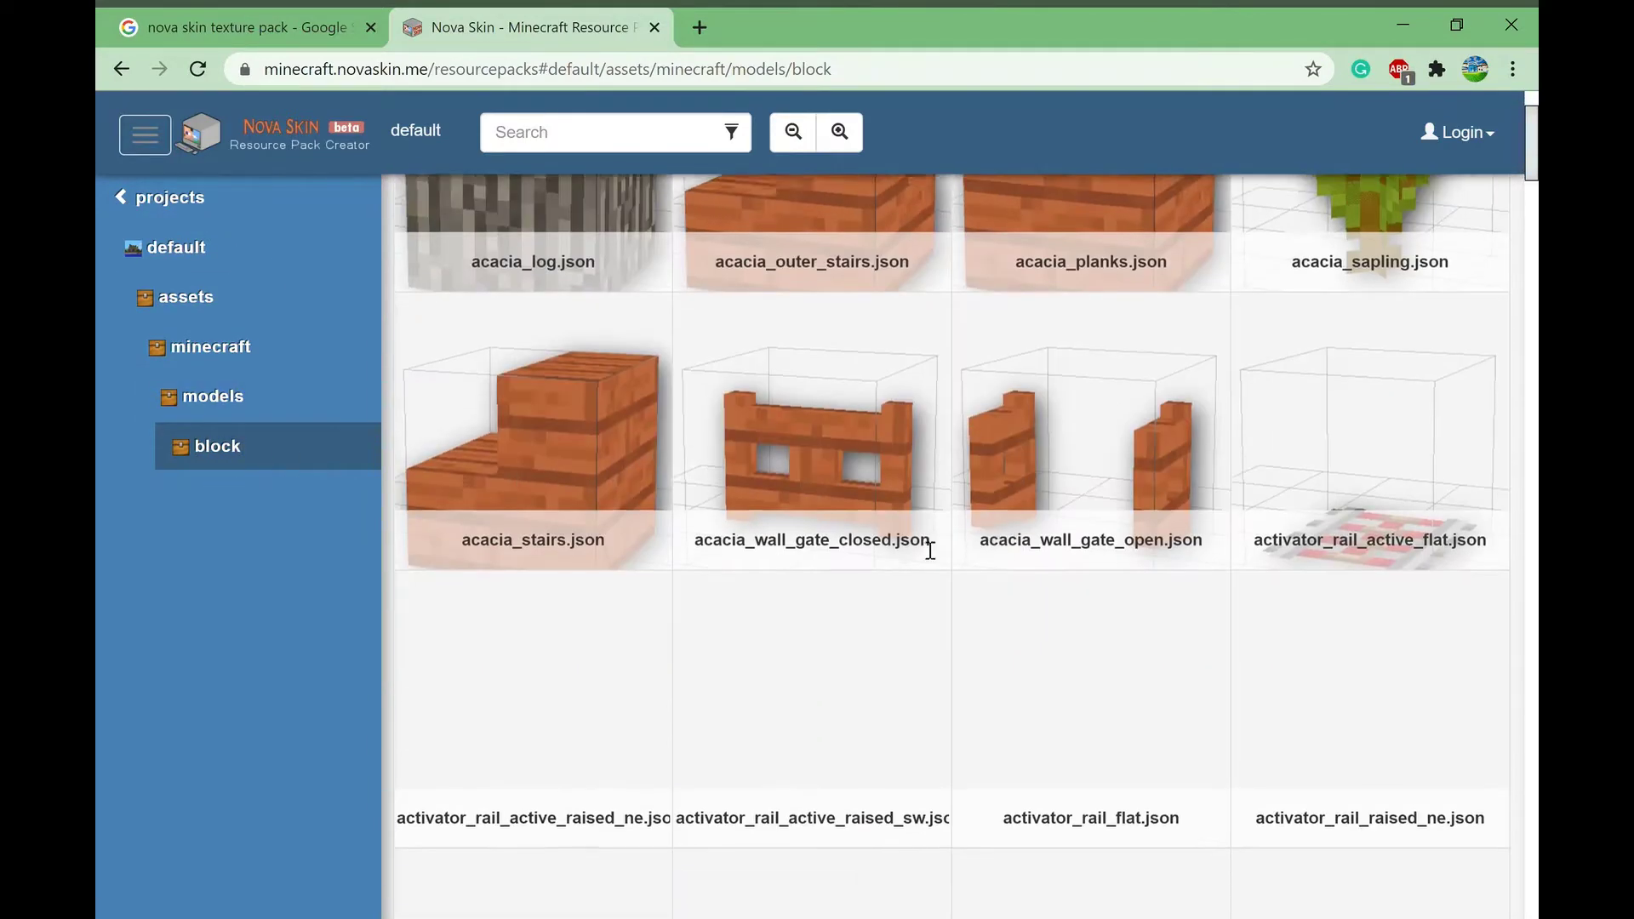
scroll(875, 555, up, 2)
scroll(881, 489, down, 6)
scroll(881, 490, down, 7)
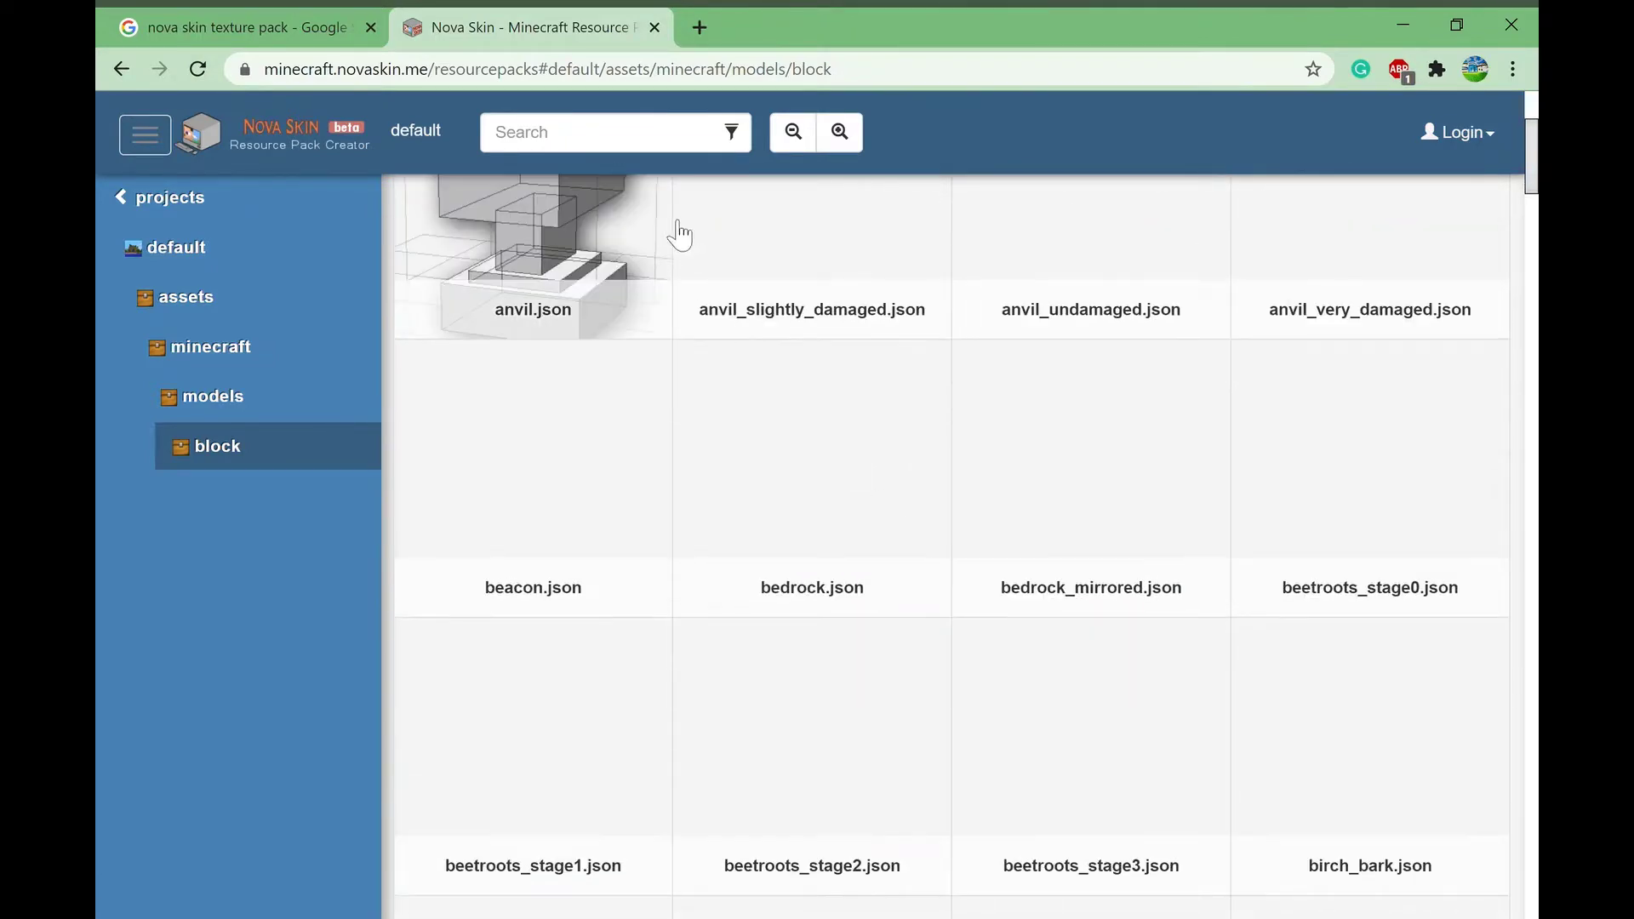
Step: Search the default pack for "diamond block" and open the block model of diamond_block.png for editing
click(610, 147)
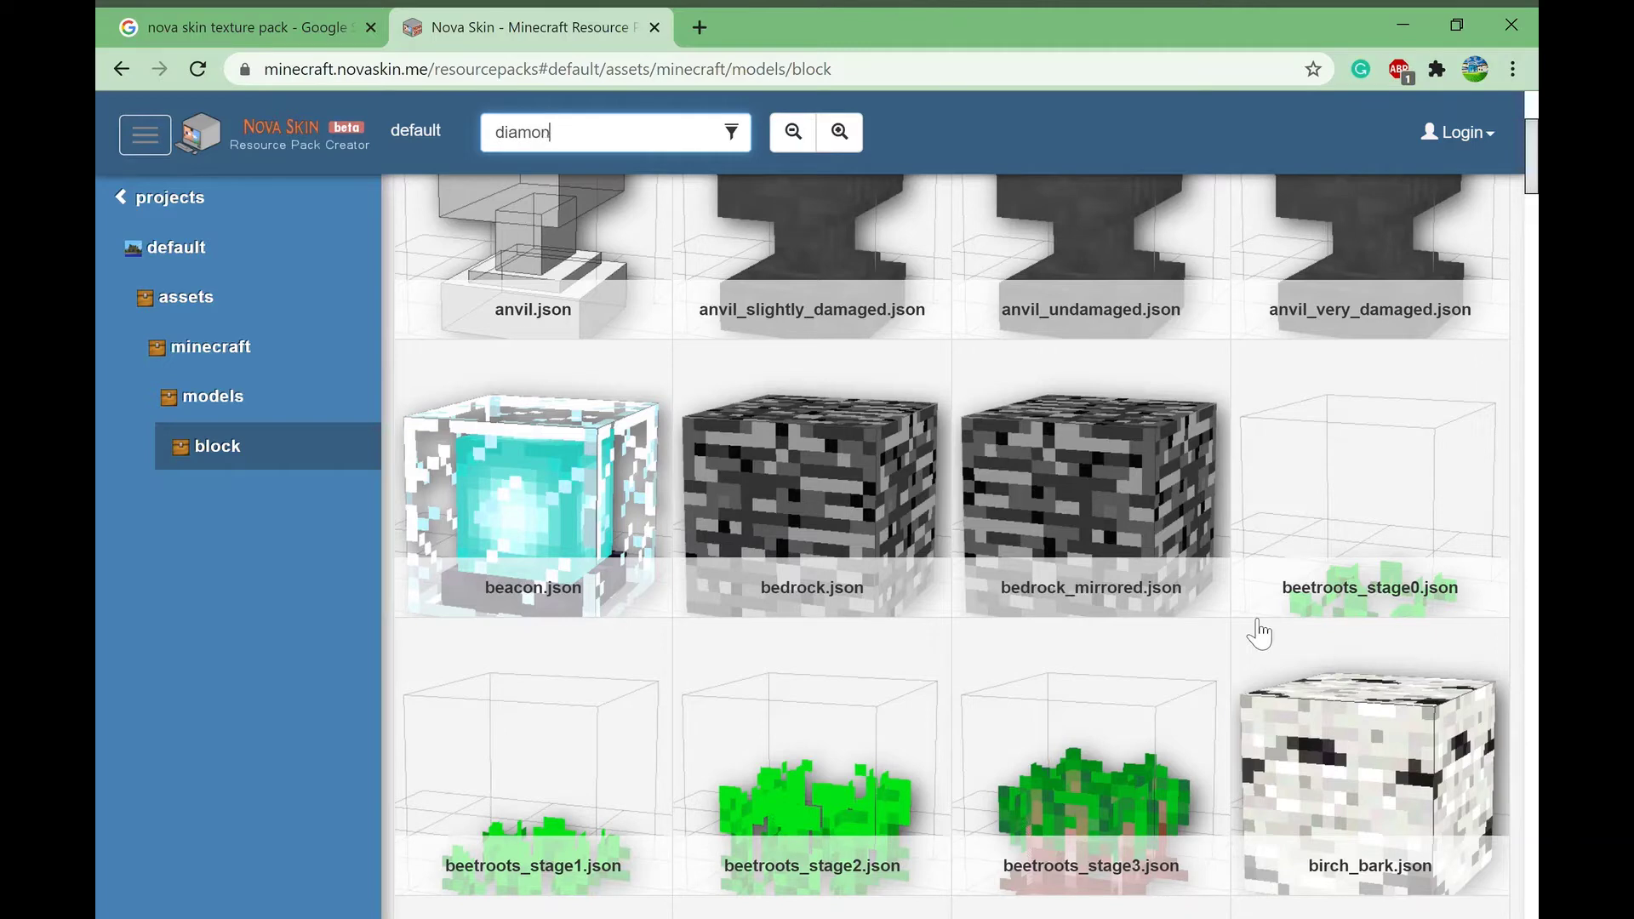
text(diamond block)
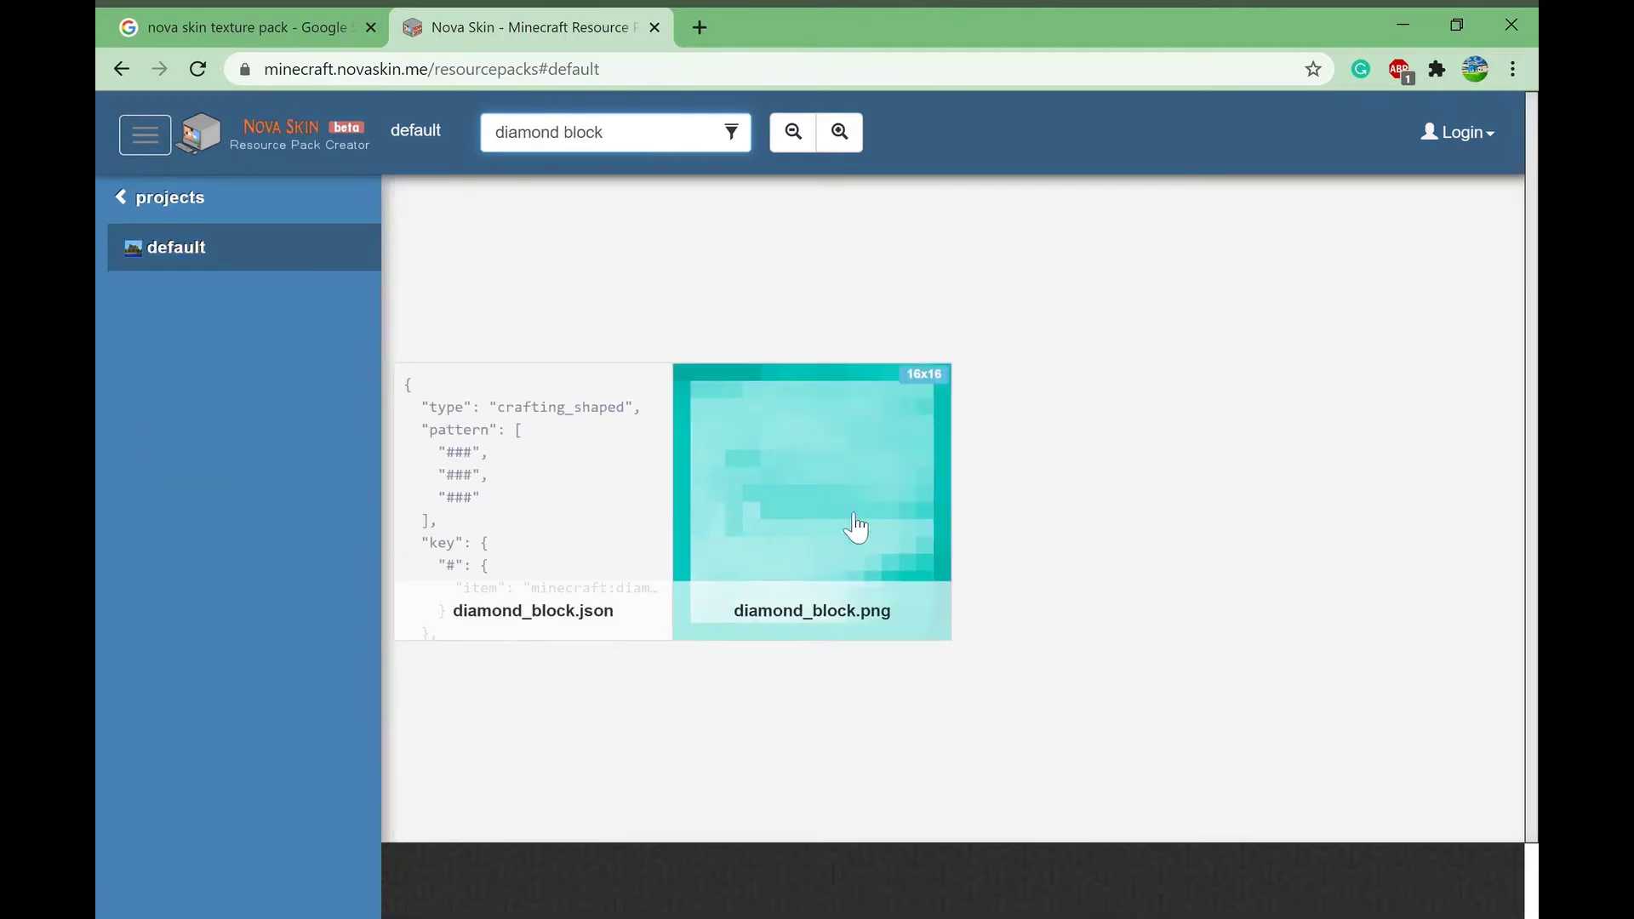
click(818, 477)
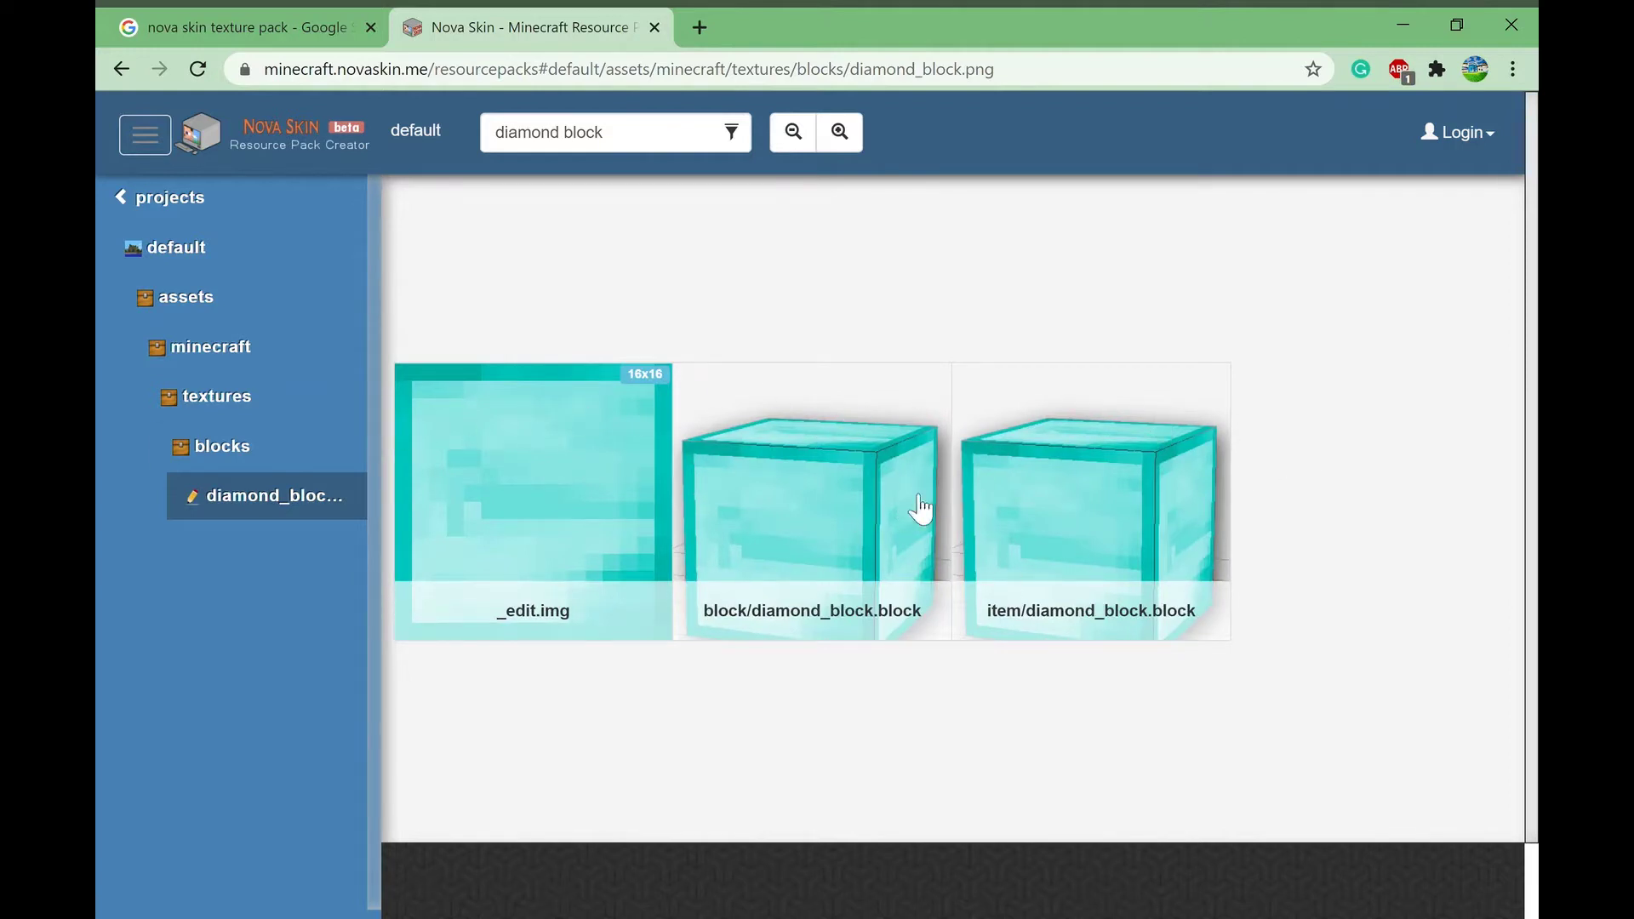
click(790, 524)
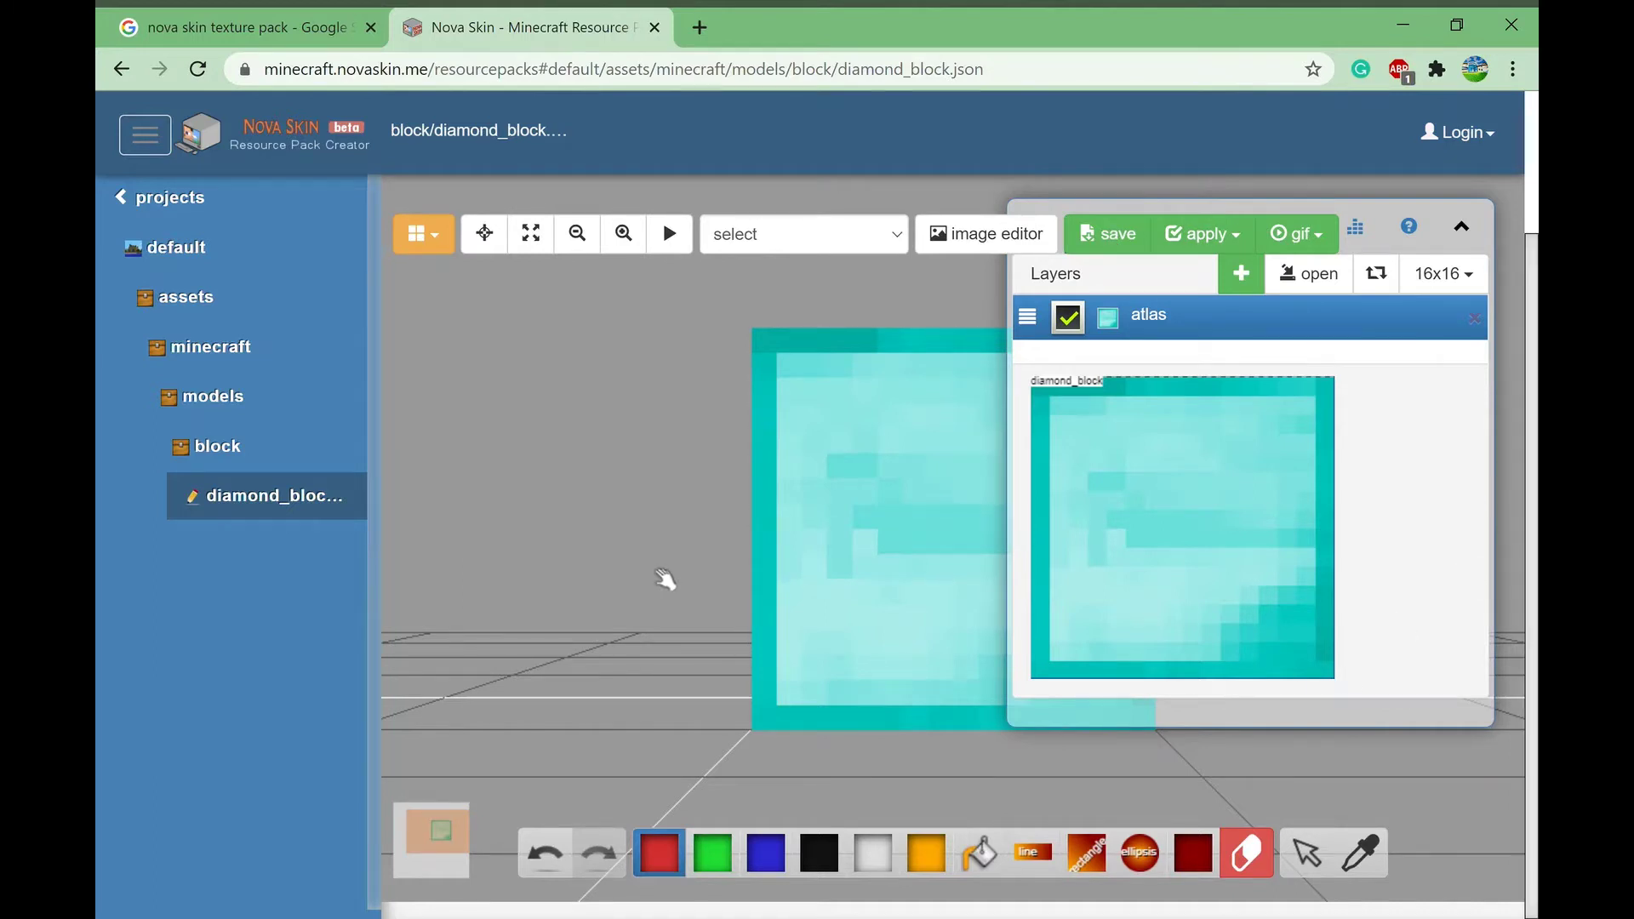
Step: Move the floating layers window away from the diamond block model and switch it to the color settings
scroll(638, 557, down, 1)
scroll(310, 594, down, 1)
scroll(279, 643, up, 1)
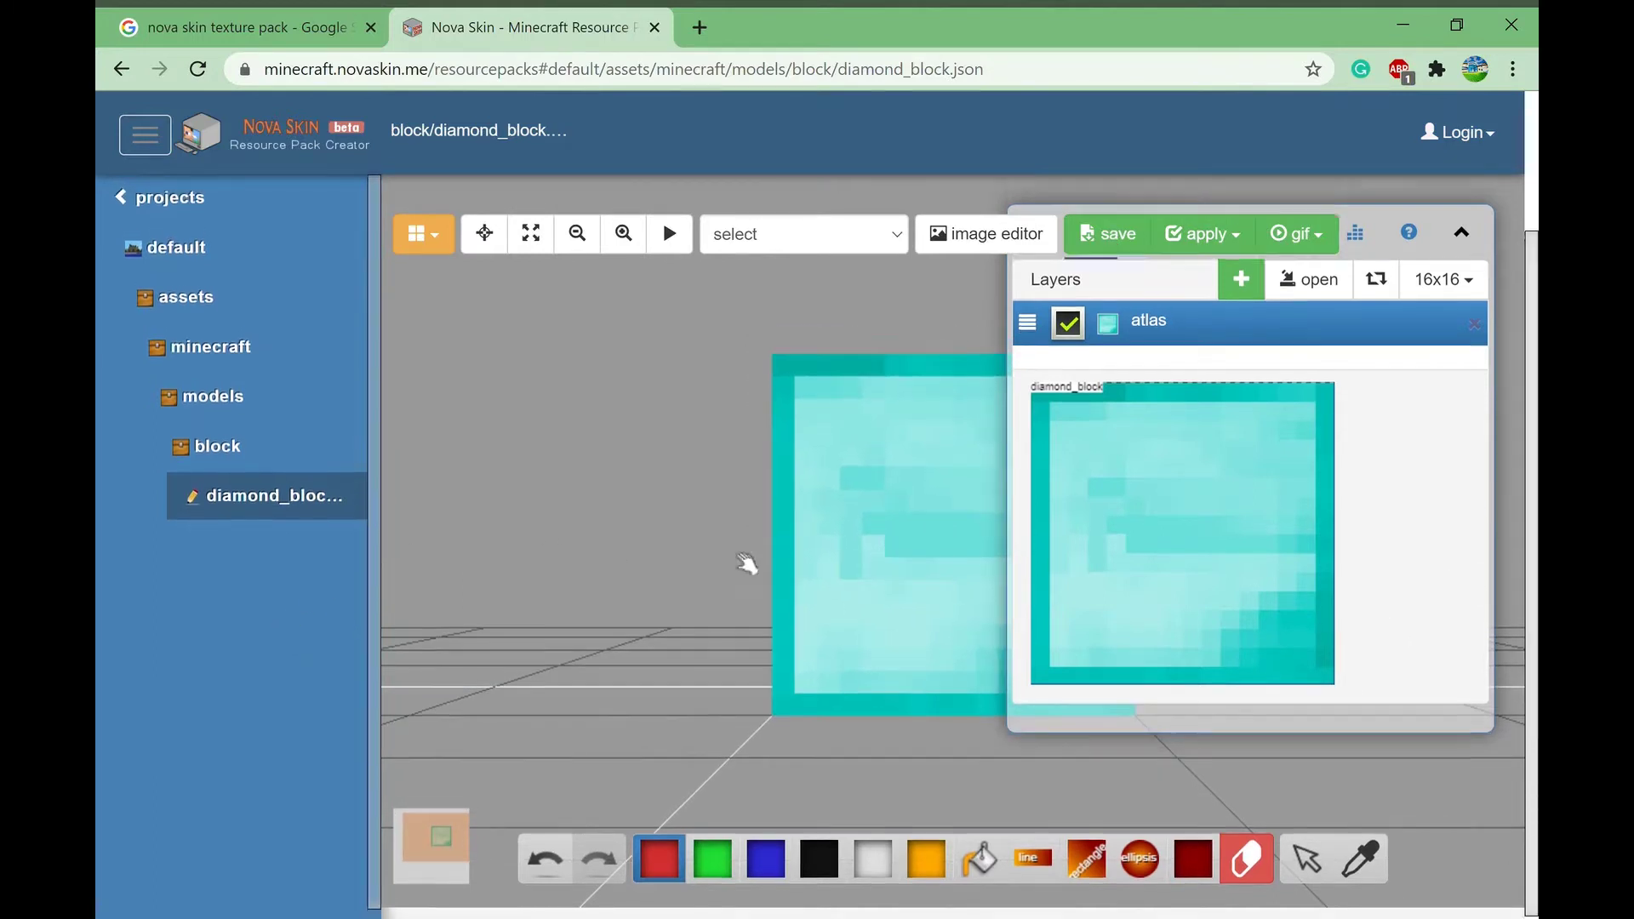
scroll(747, 565, up, 1)
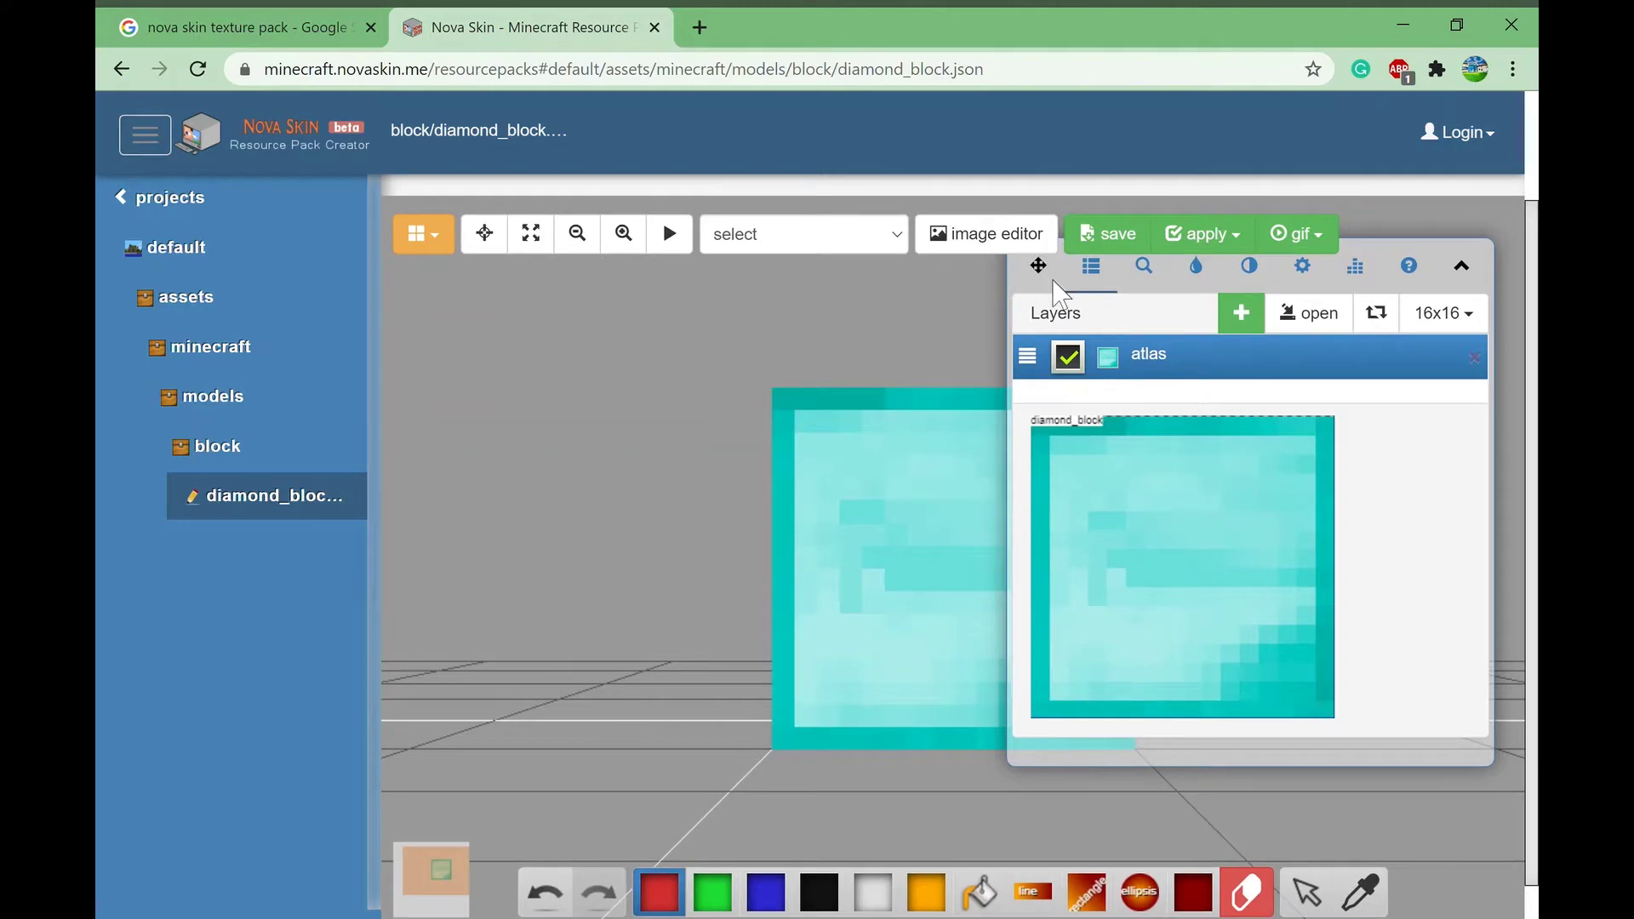
drag(1059, 298, 128, 266)
scroll(1379, 506, down, 1)
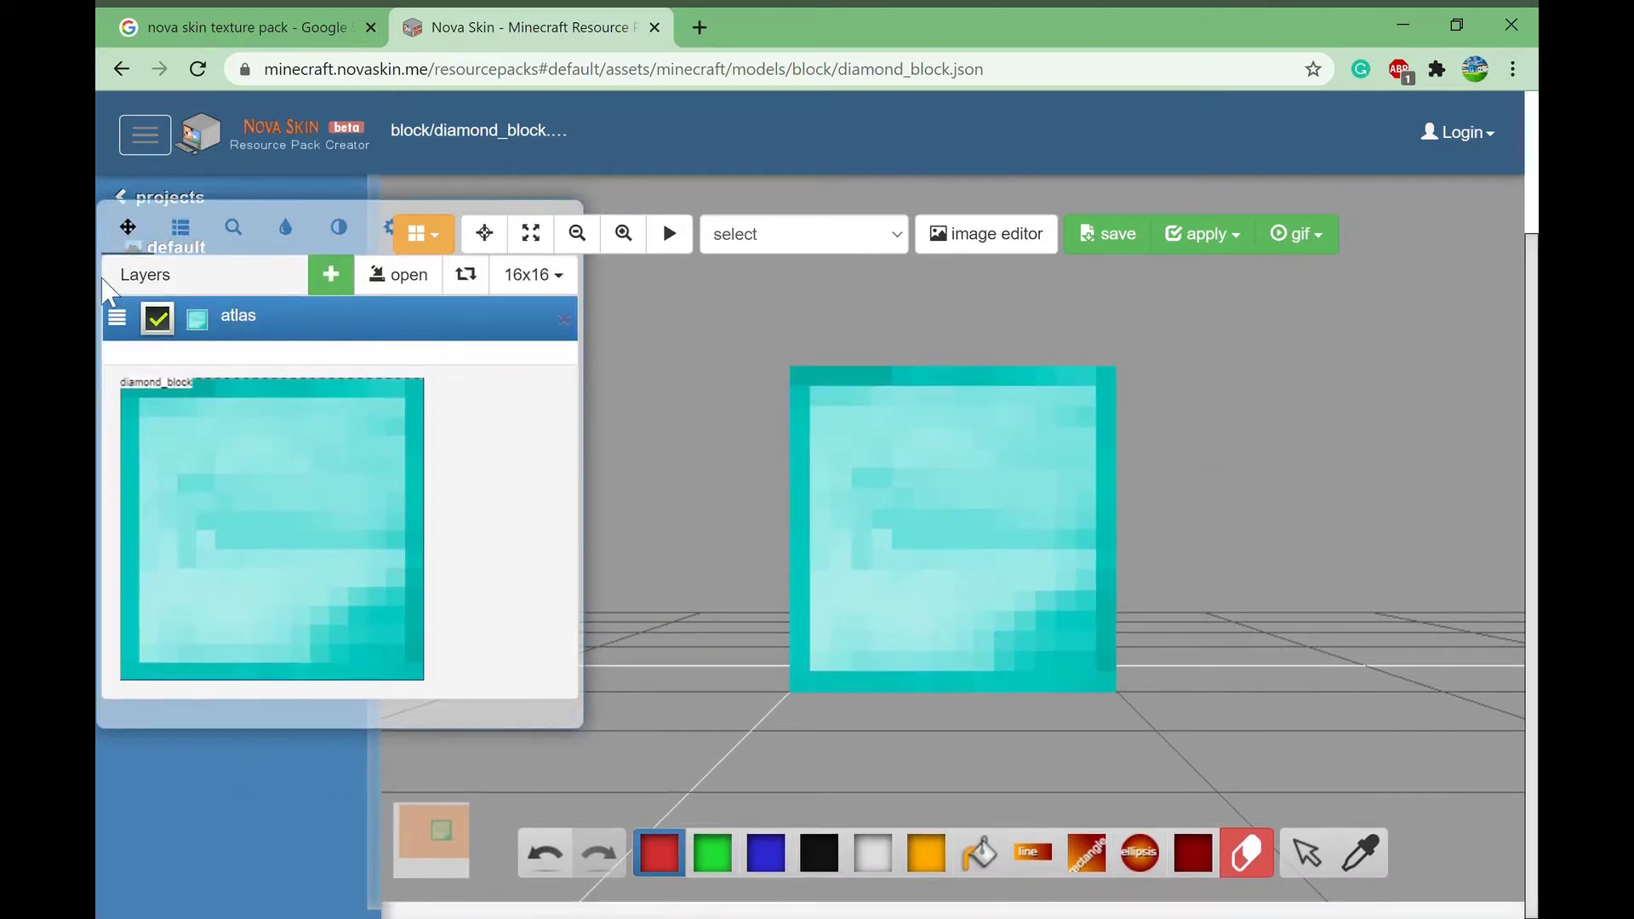
scroll(1333, 475, up, 2)
scroll(1334, 475, up, 2)
drag(128, 226, 173, 300)
click(331, 299)
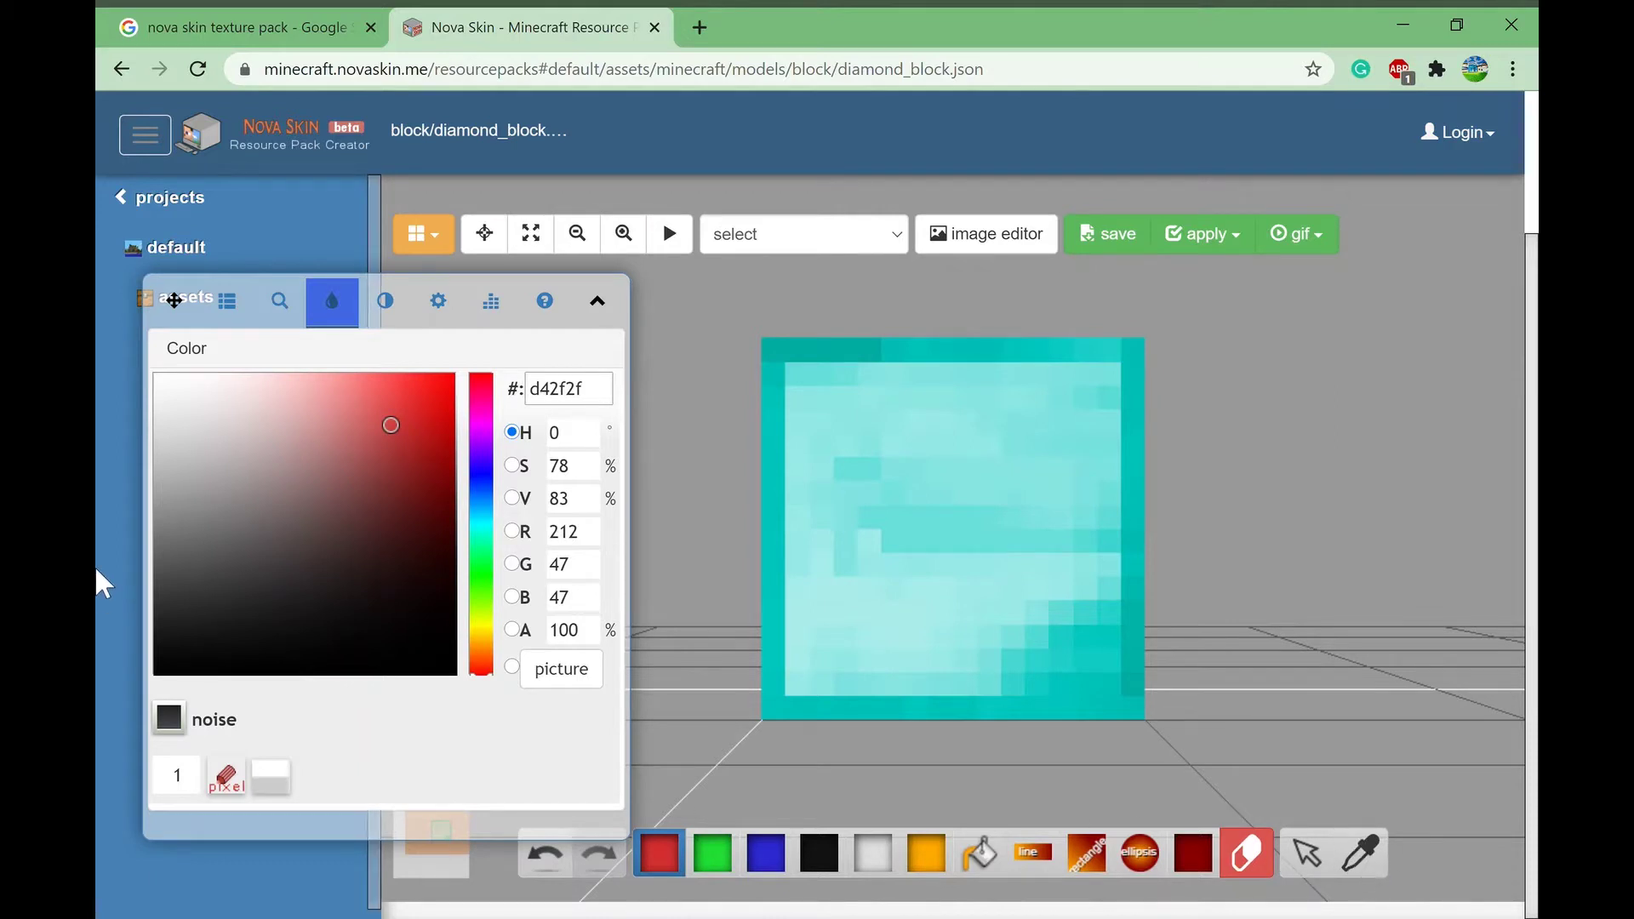
click(400, 521)
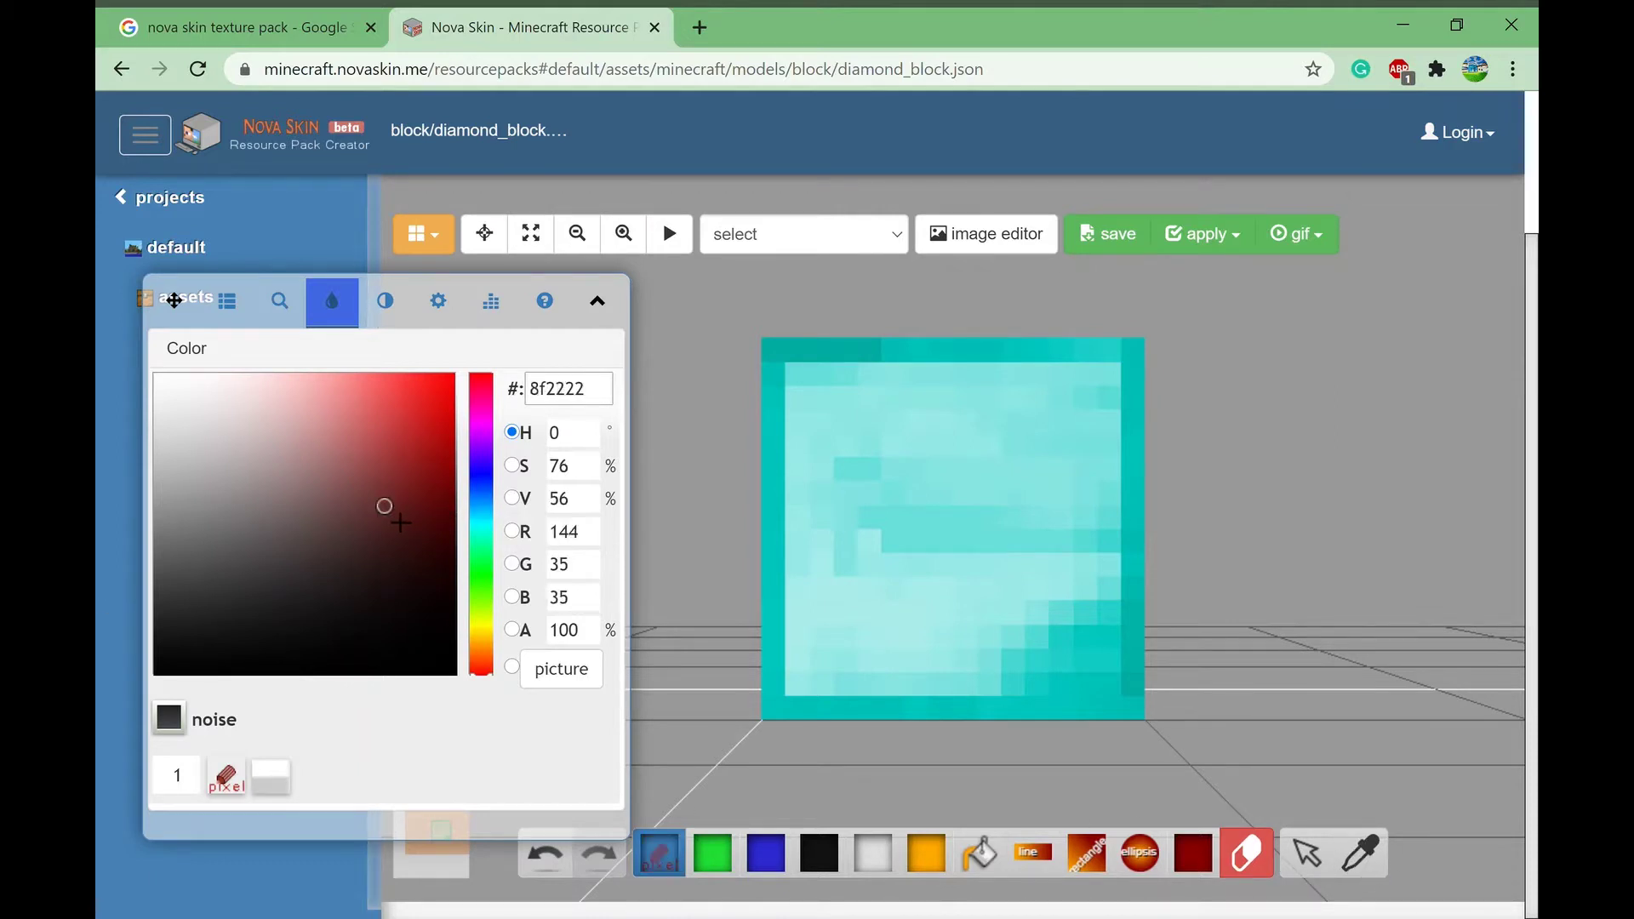
click(374, 483)
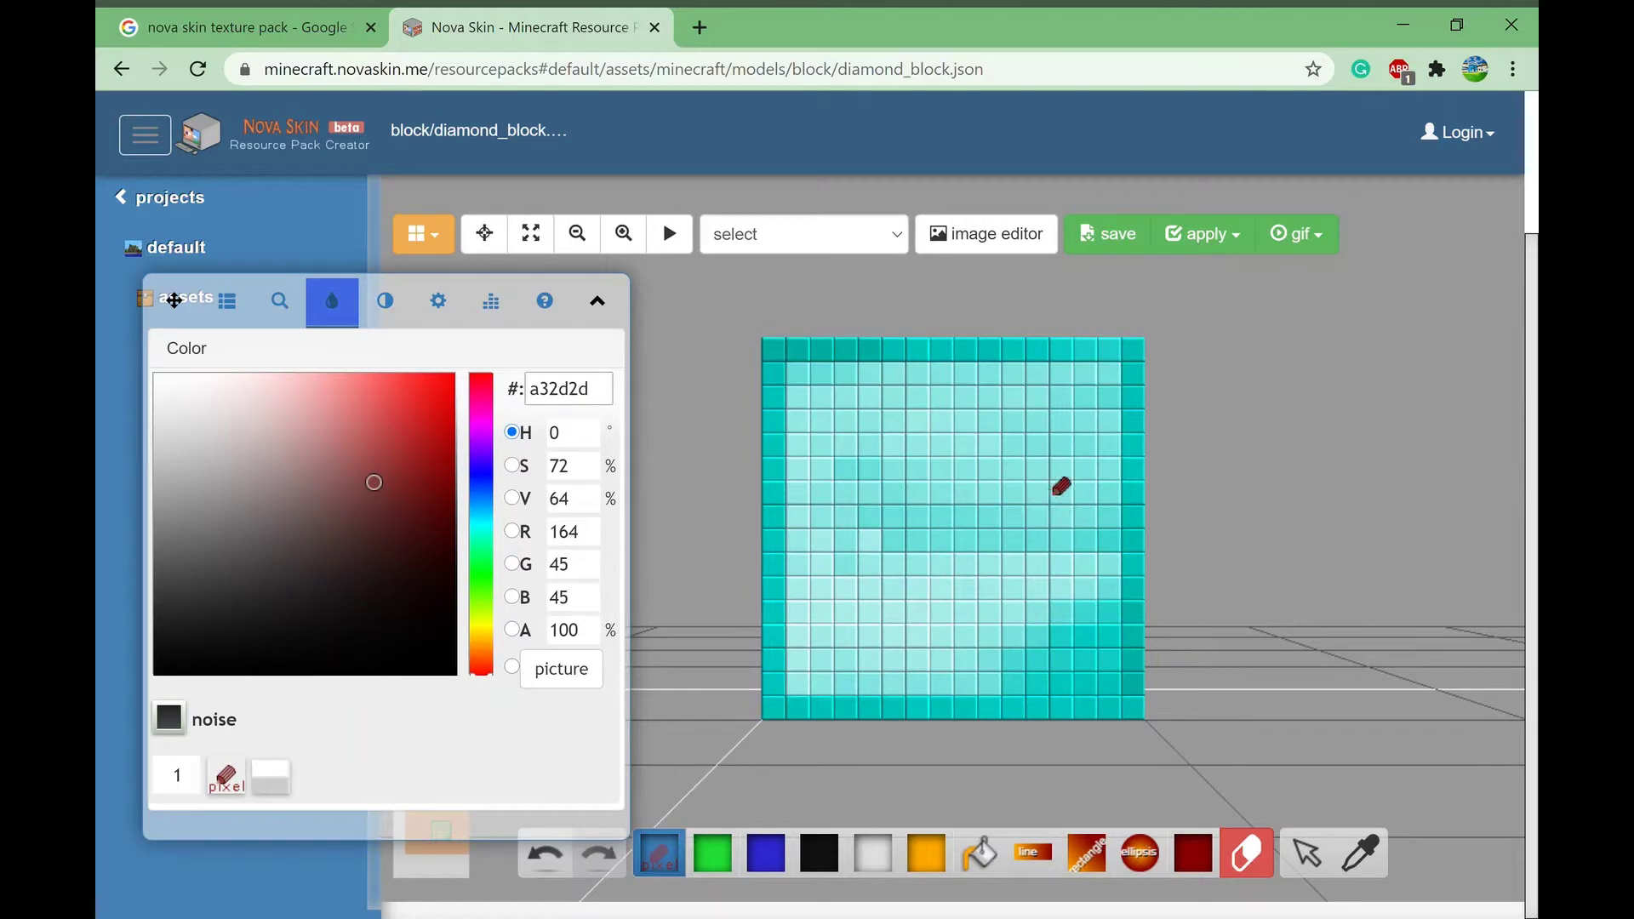
right_click(1068, 542)
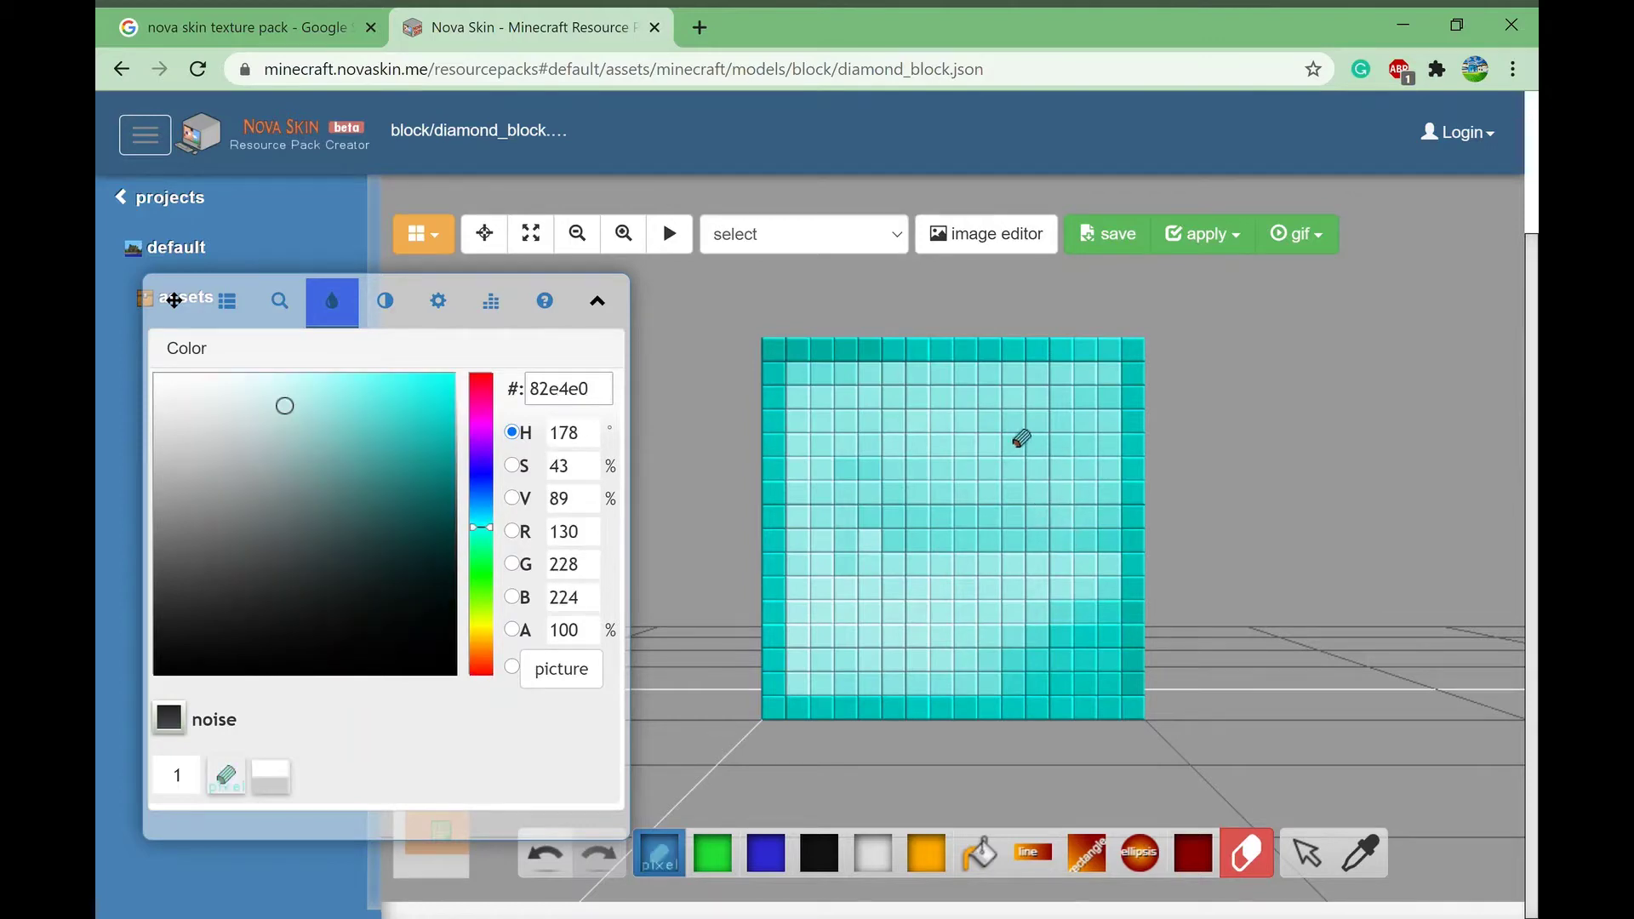
Step: Sample the teal border color from the diamond block and lighten it to dbfefc
right_click(791, 542)
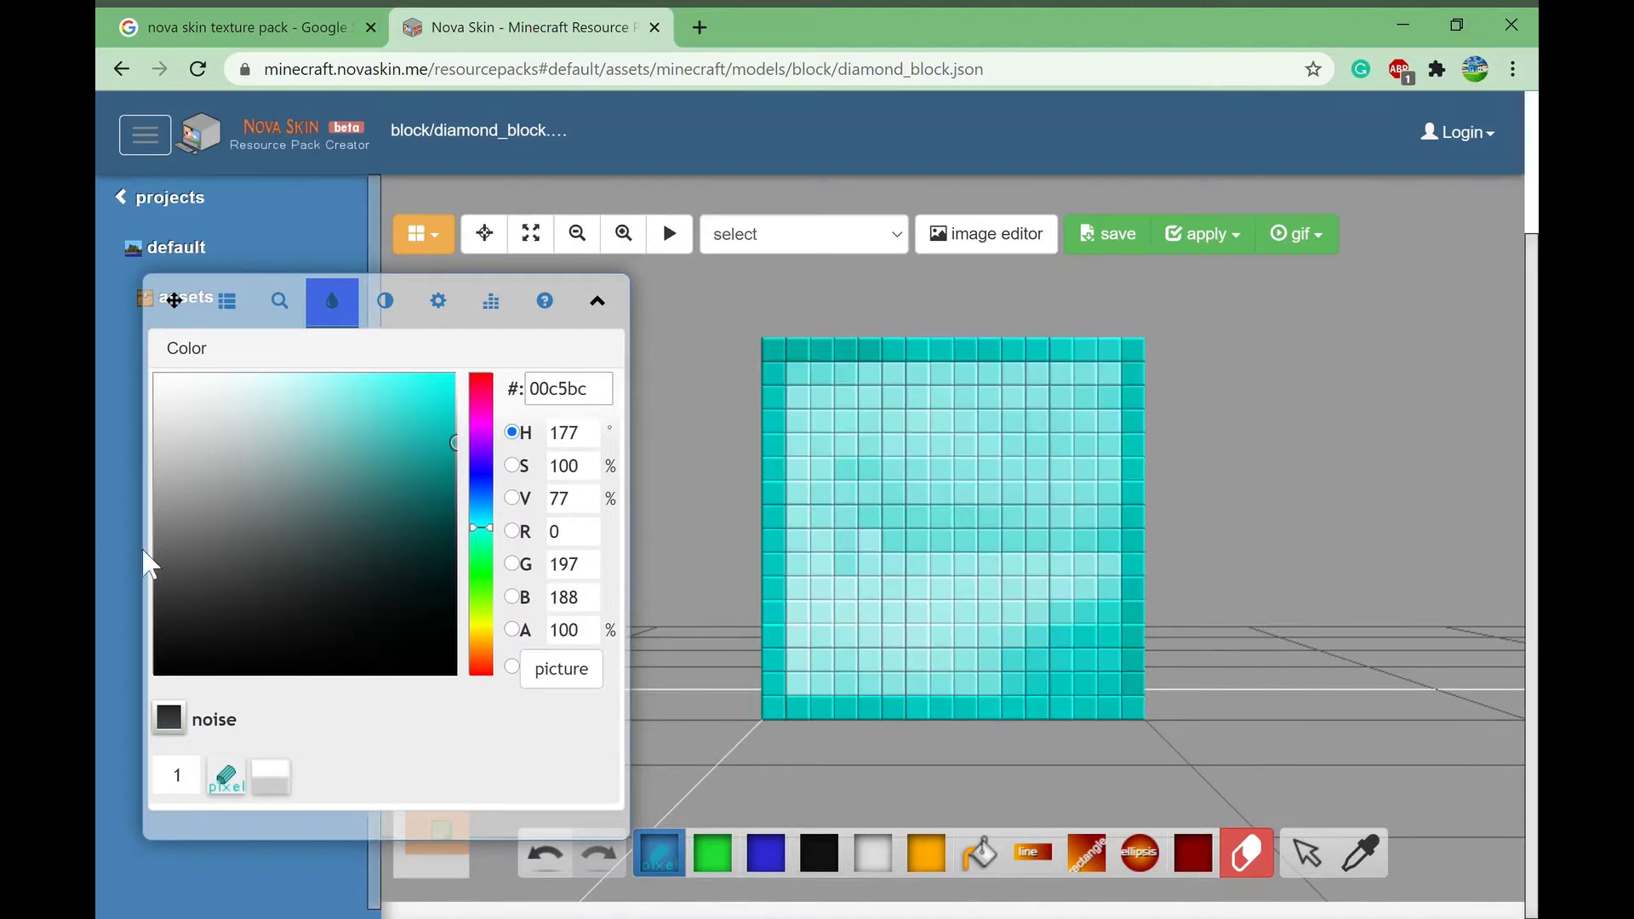
click(339, 451)
mouse_move(350, 467)
mouse_down()
mouse_move(244, 420)
mouse_move(260, 397)
mouse_up()
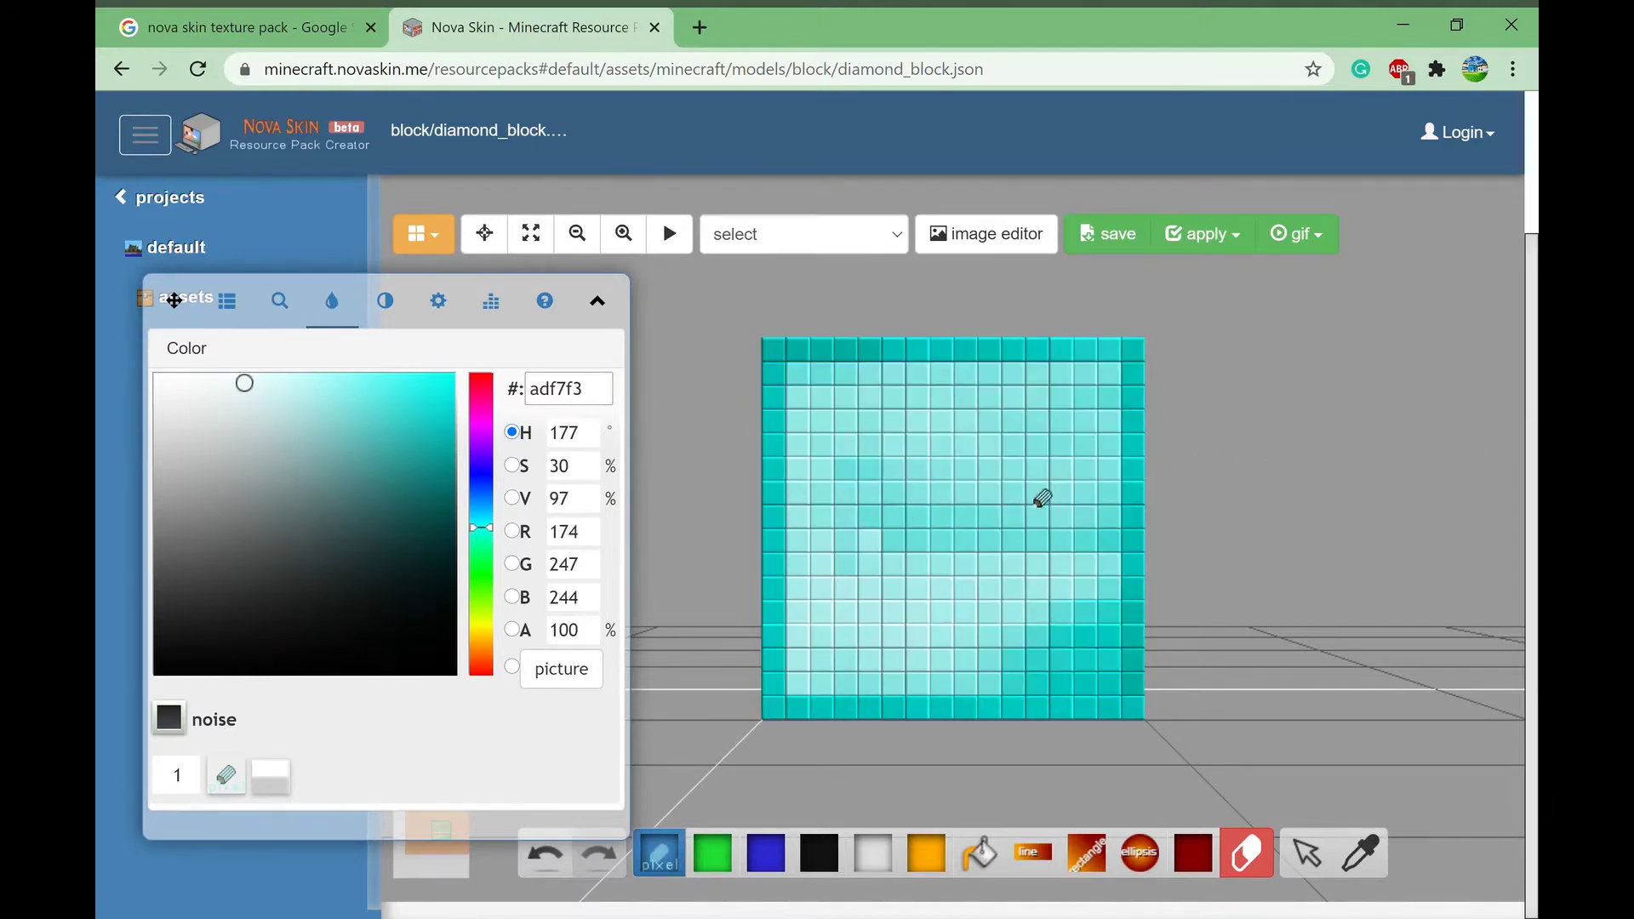
drag(270, 401, 209, 387)
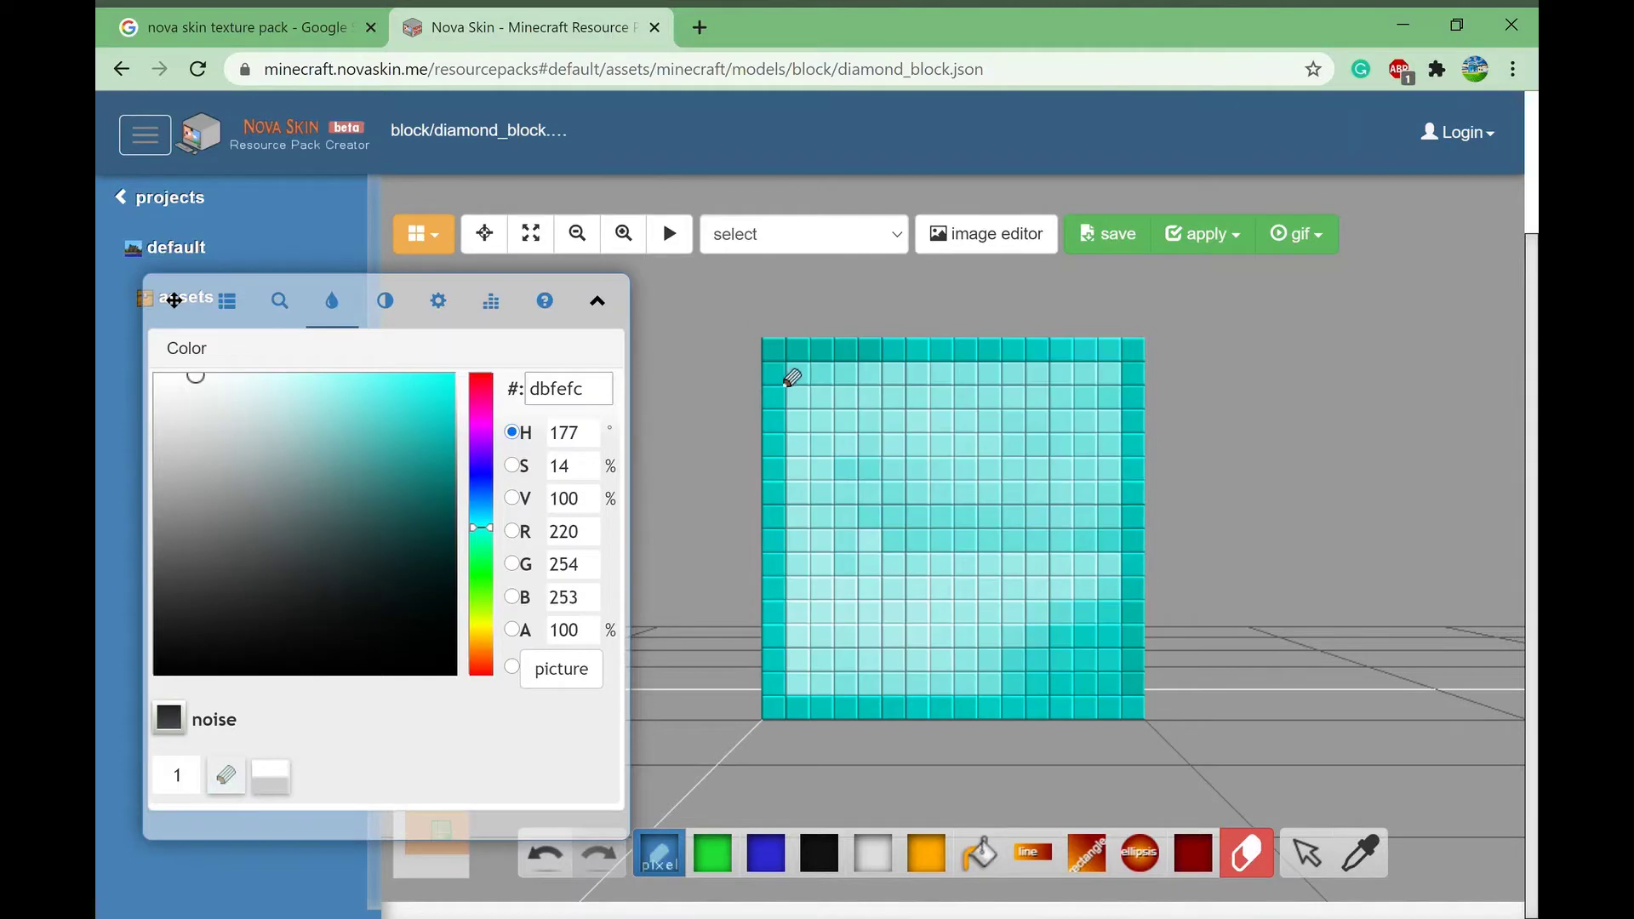
Step: Paint the border pixels around the block face's upper-left and lower-left corners with dbfefc
click(774, 350)
click(774, 397)
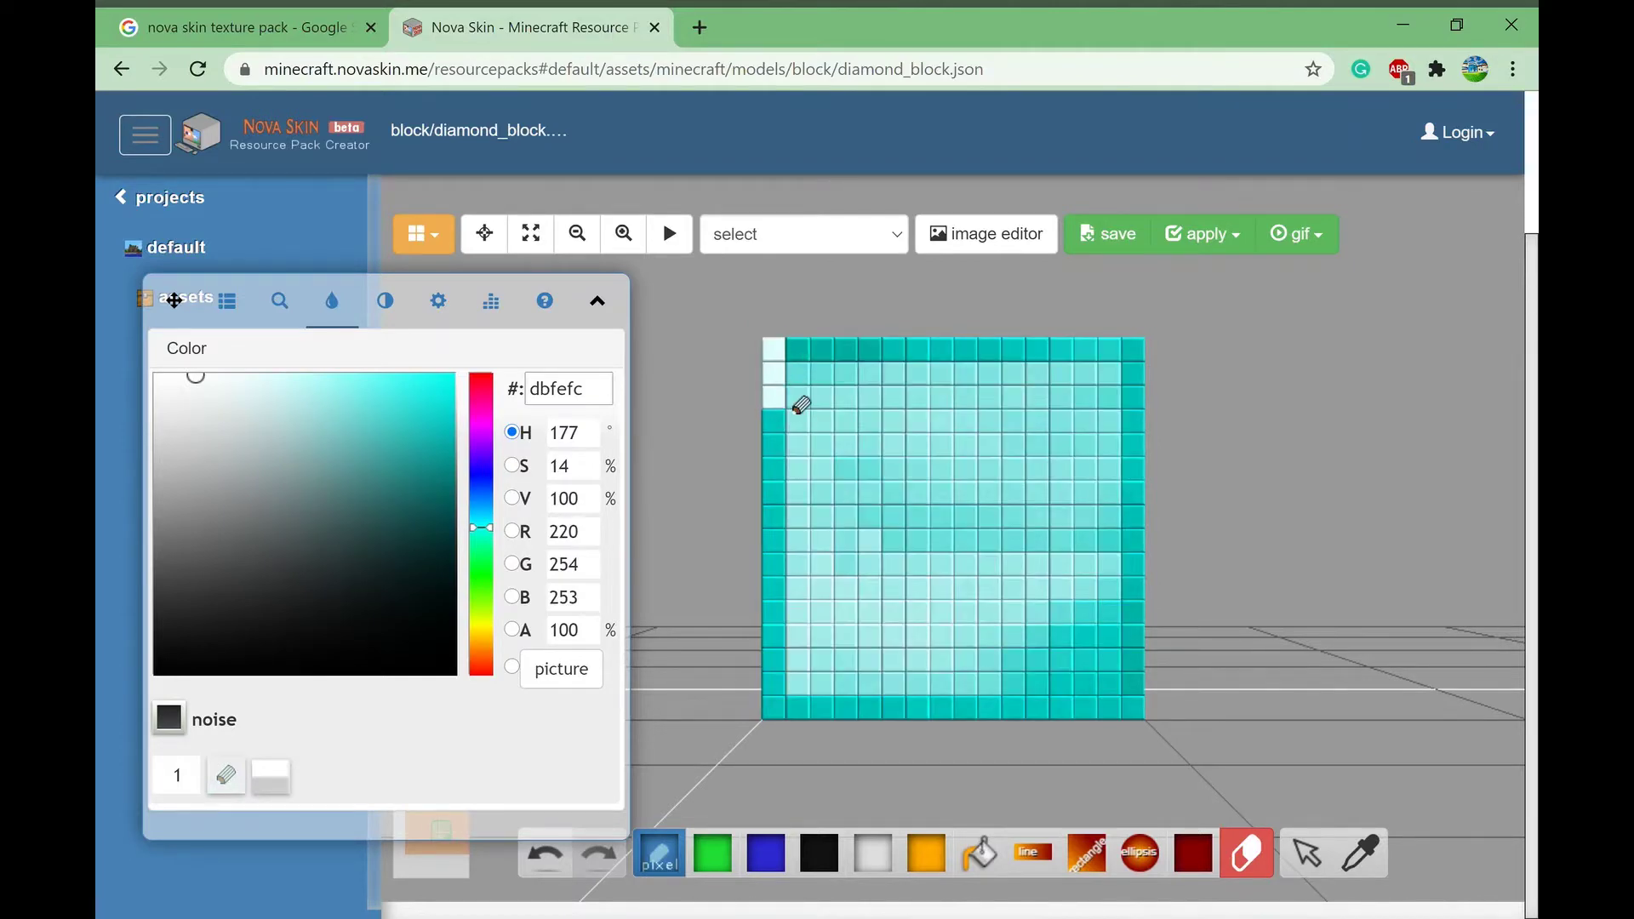
click(798, 374)
click(798, 351)
click(845, 352)
click(822, 351)
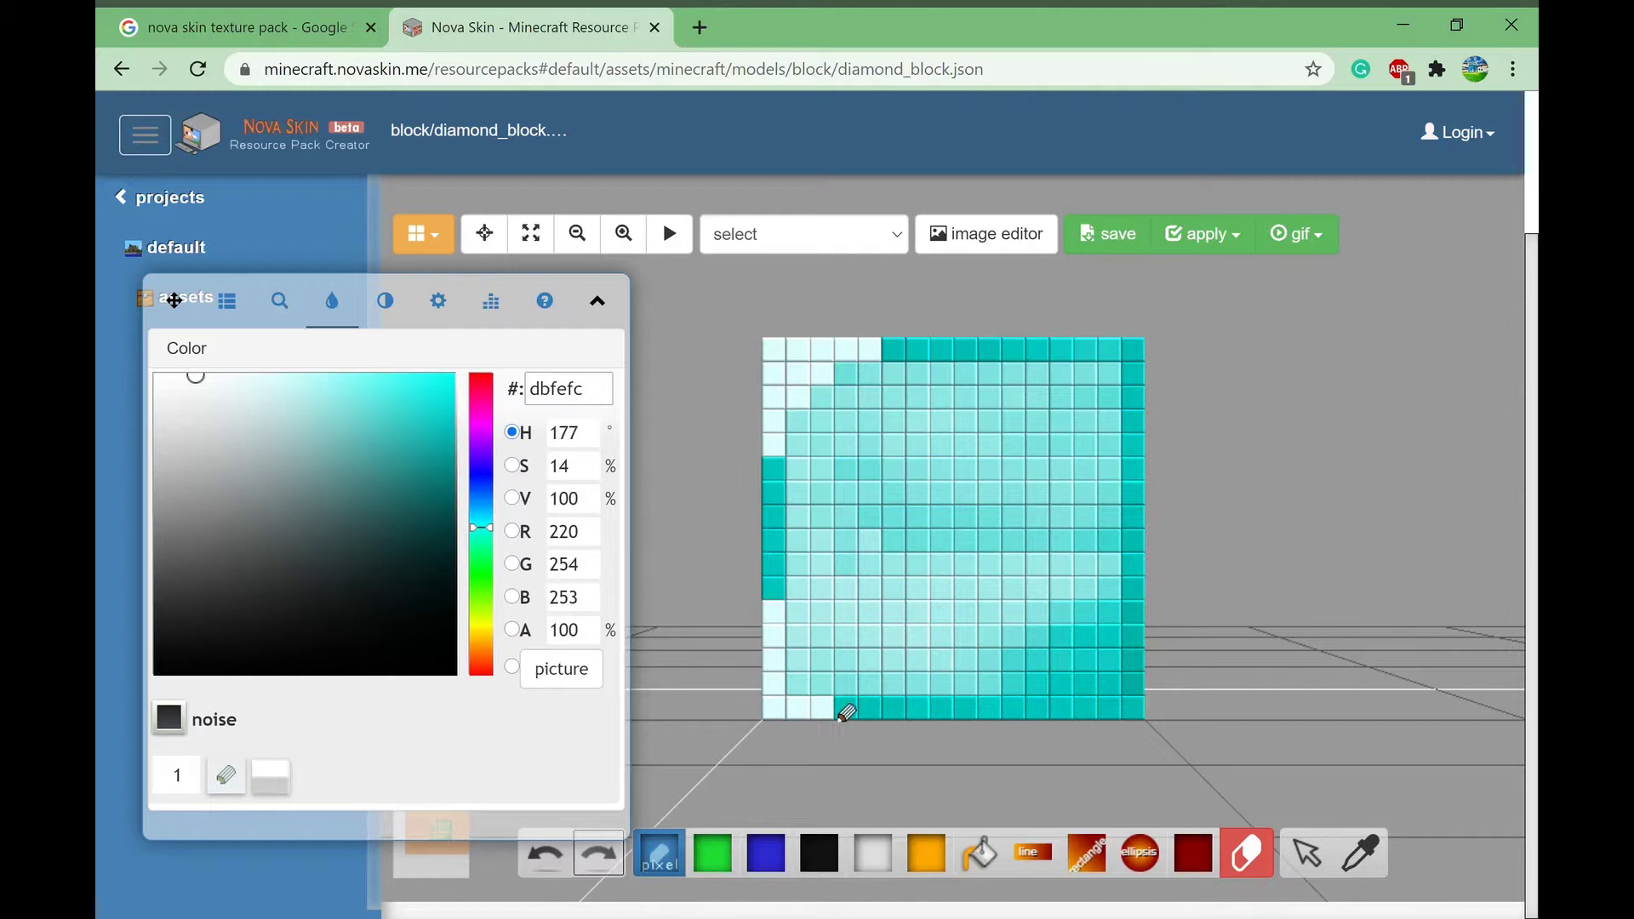
click(839, 708)
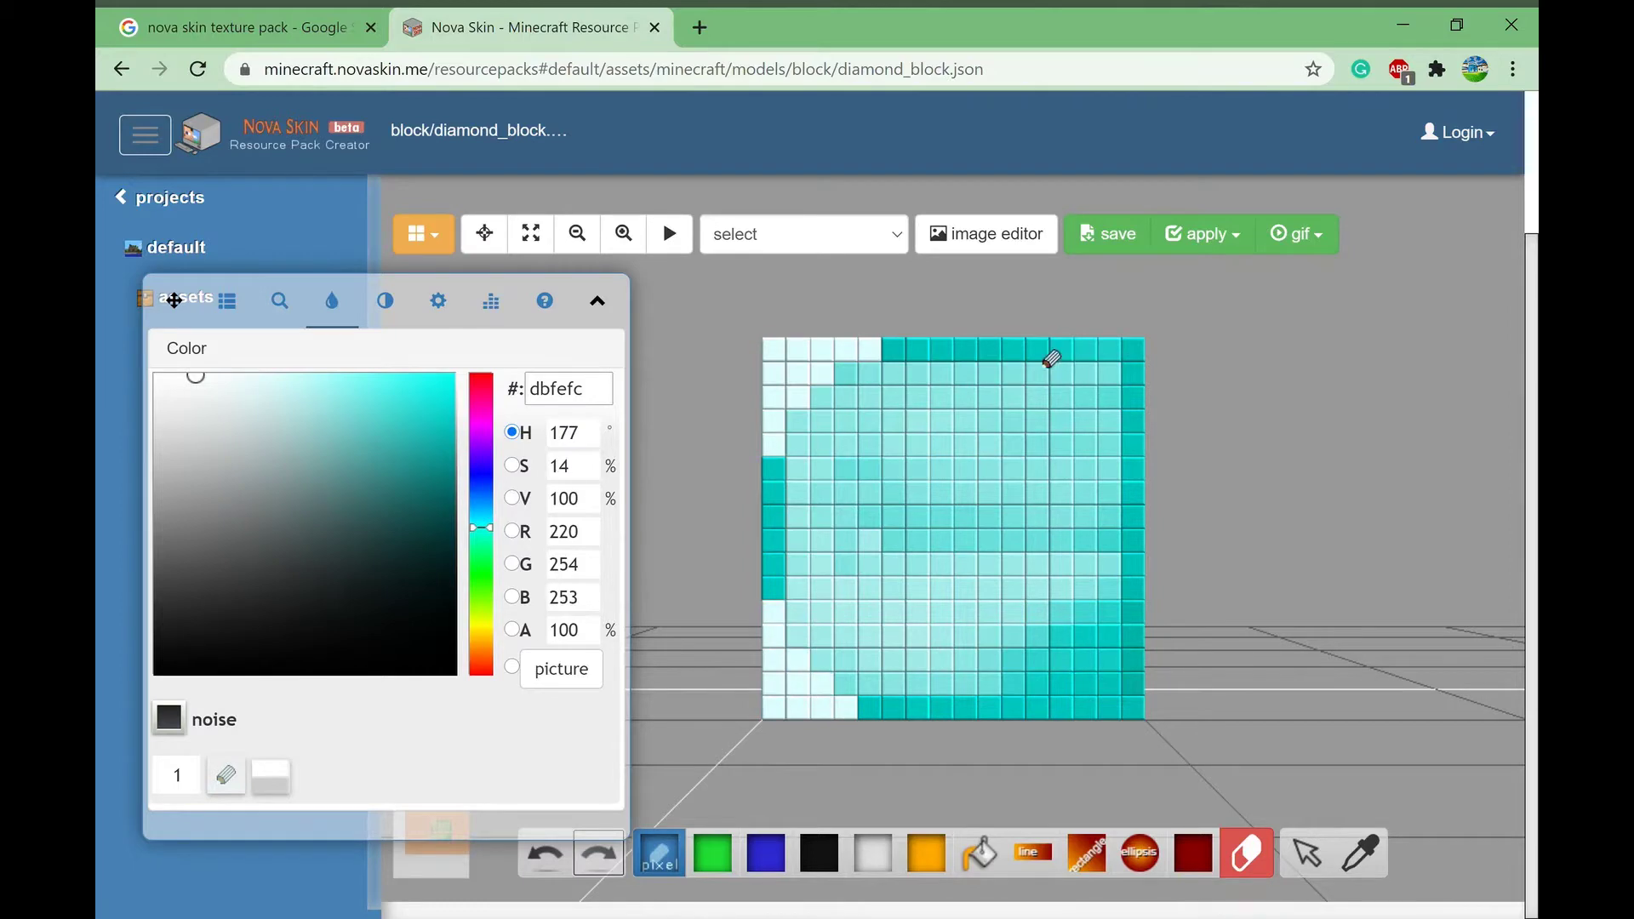
Step: Paint more dbfefc pixels on the face's top edge, across its middle and near its lower-right corner
click(1049, 353)
drag(821, 493, 894, 422)
drag(918, 446, 966, 494)
mouse_move(941, 518)
mouse_down()
mouse_move(894, 565)
mouse_move(845, 517)
mouse_move(918, 518)
mouse_up()
mouse_move(1061, 589)
mouse_down()
mouse_move(1012, 637)
mouse_move(1109, 637)
mouse_up()
click(1085, 613)
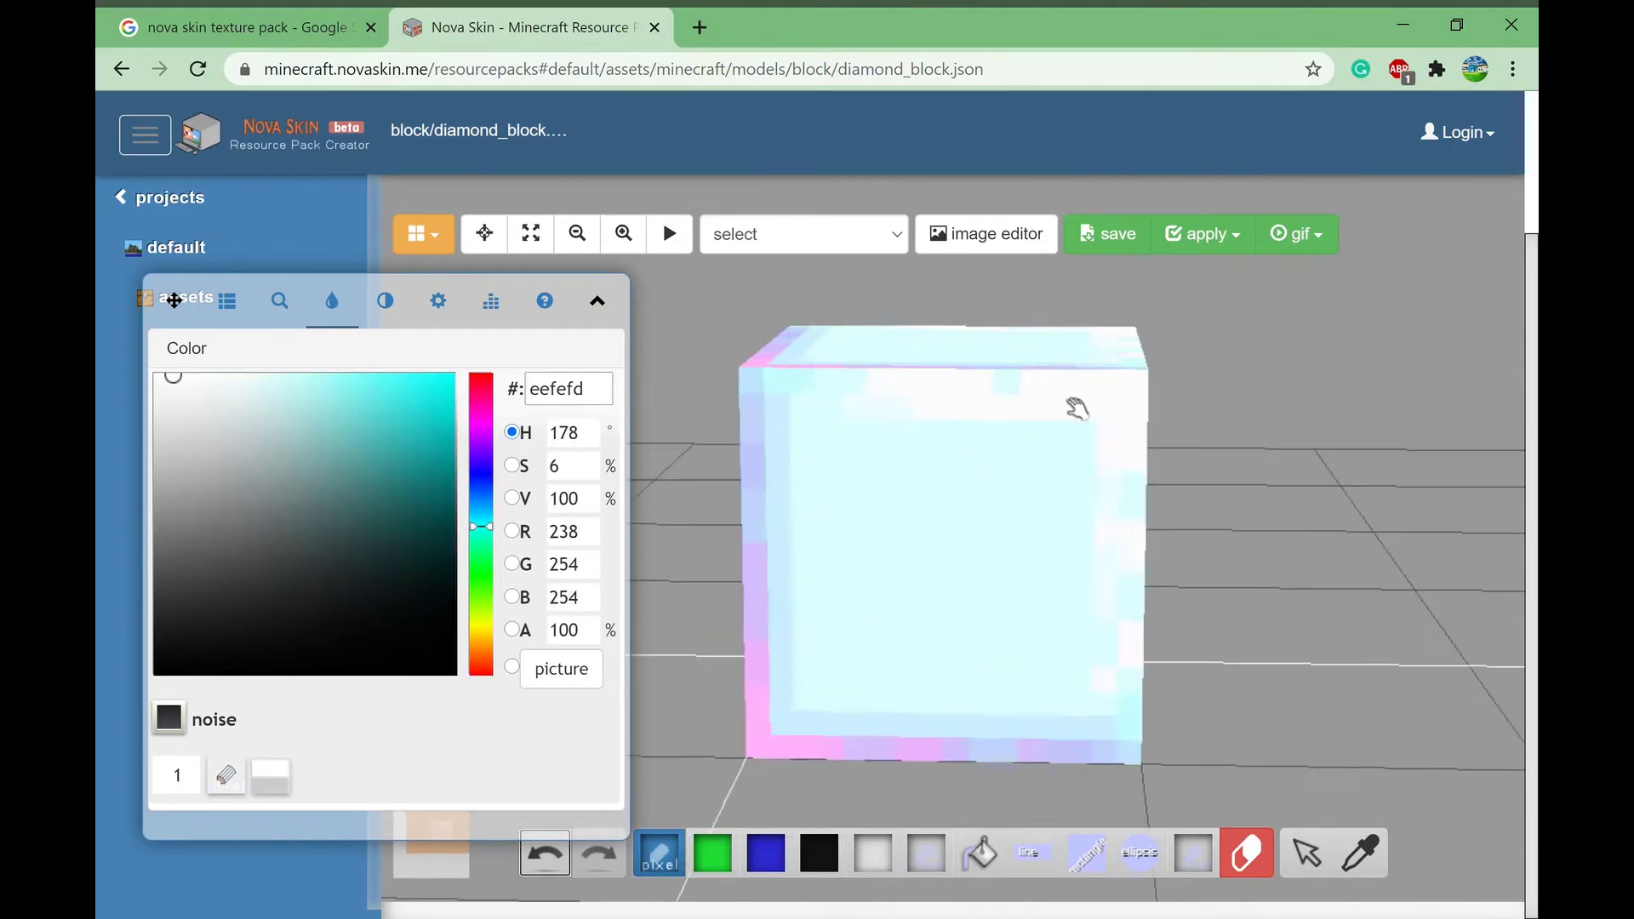
Step: Try the deeper blue a7e4ff on the left inner shading, then resample caefff and orbit around the block
drag(1078, 409, 1114, 460)
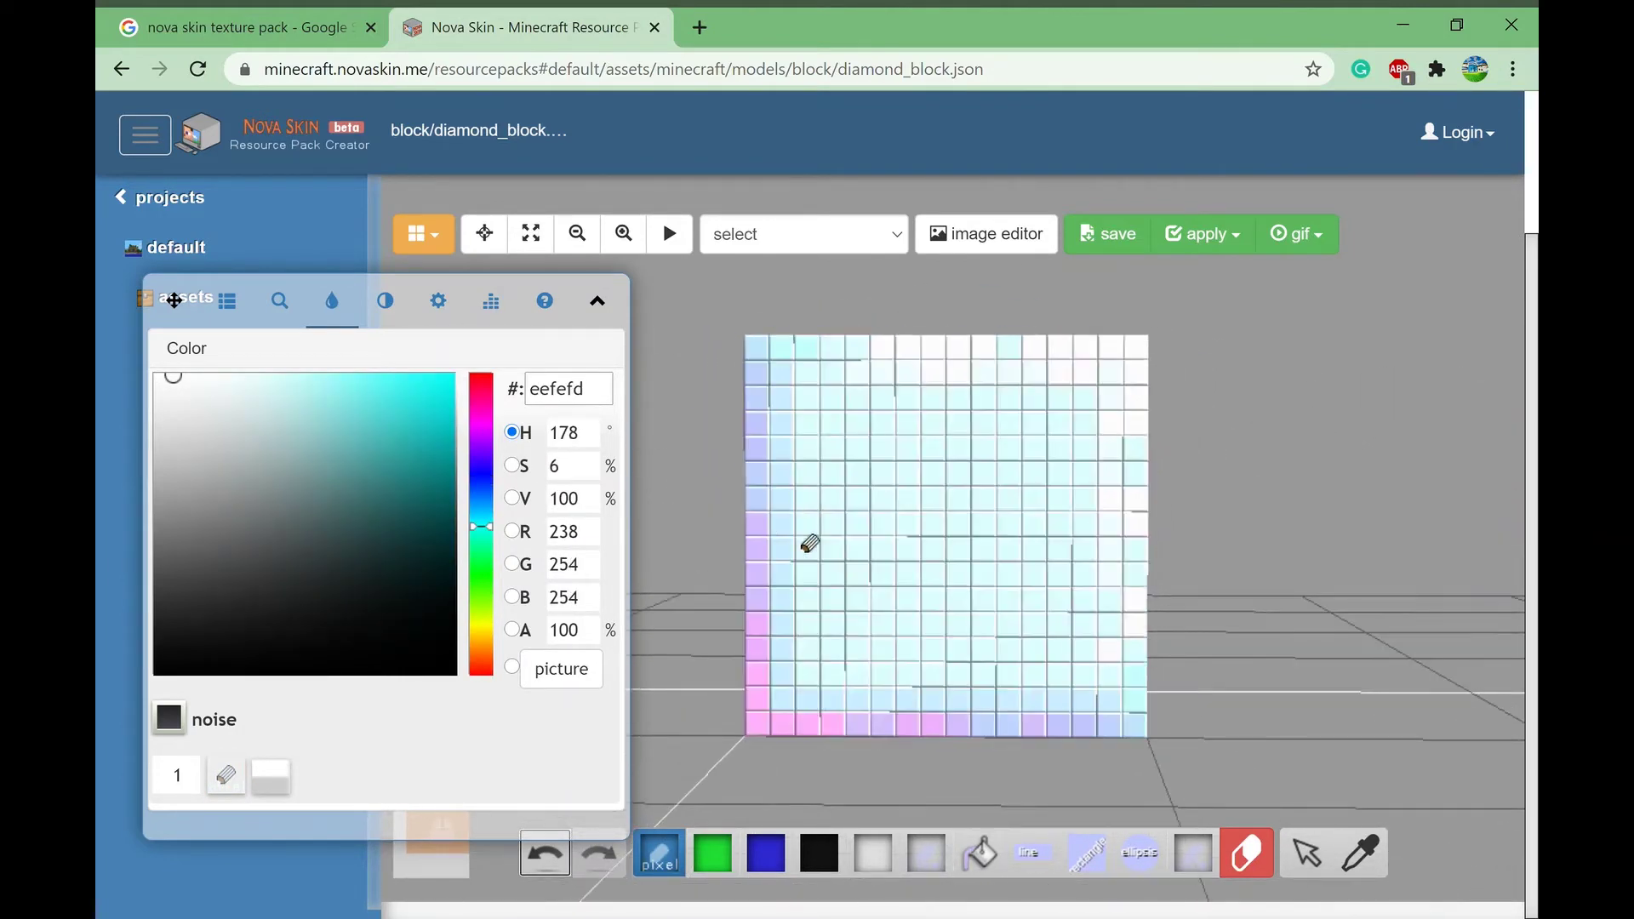
right_click(785, 562)
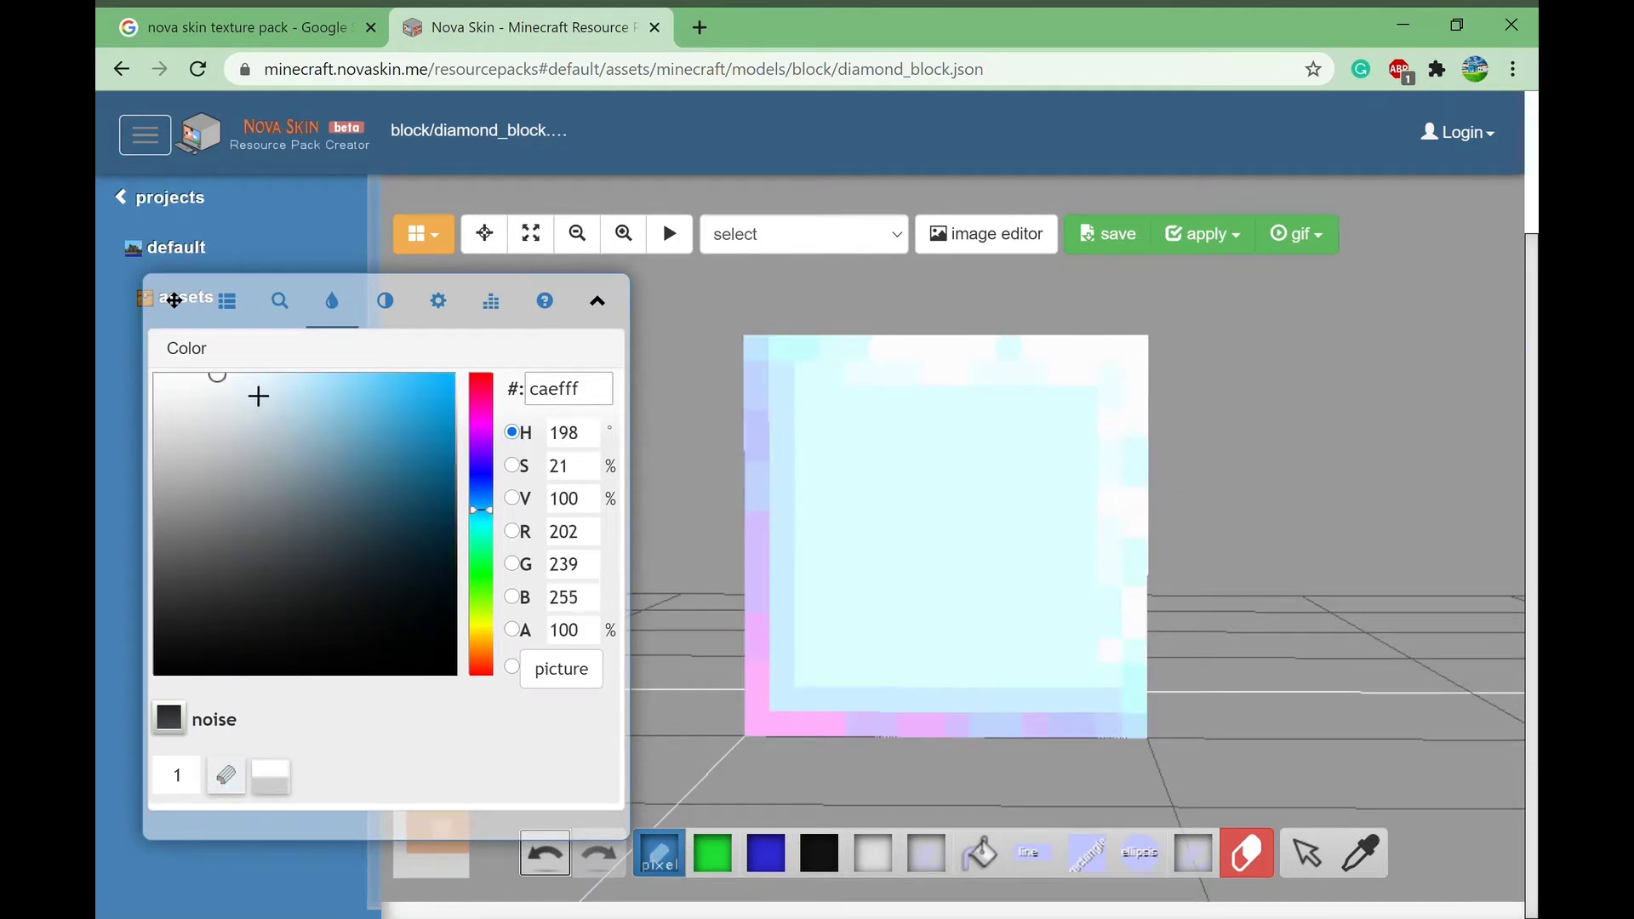
drag(258, 396, 281, 386)
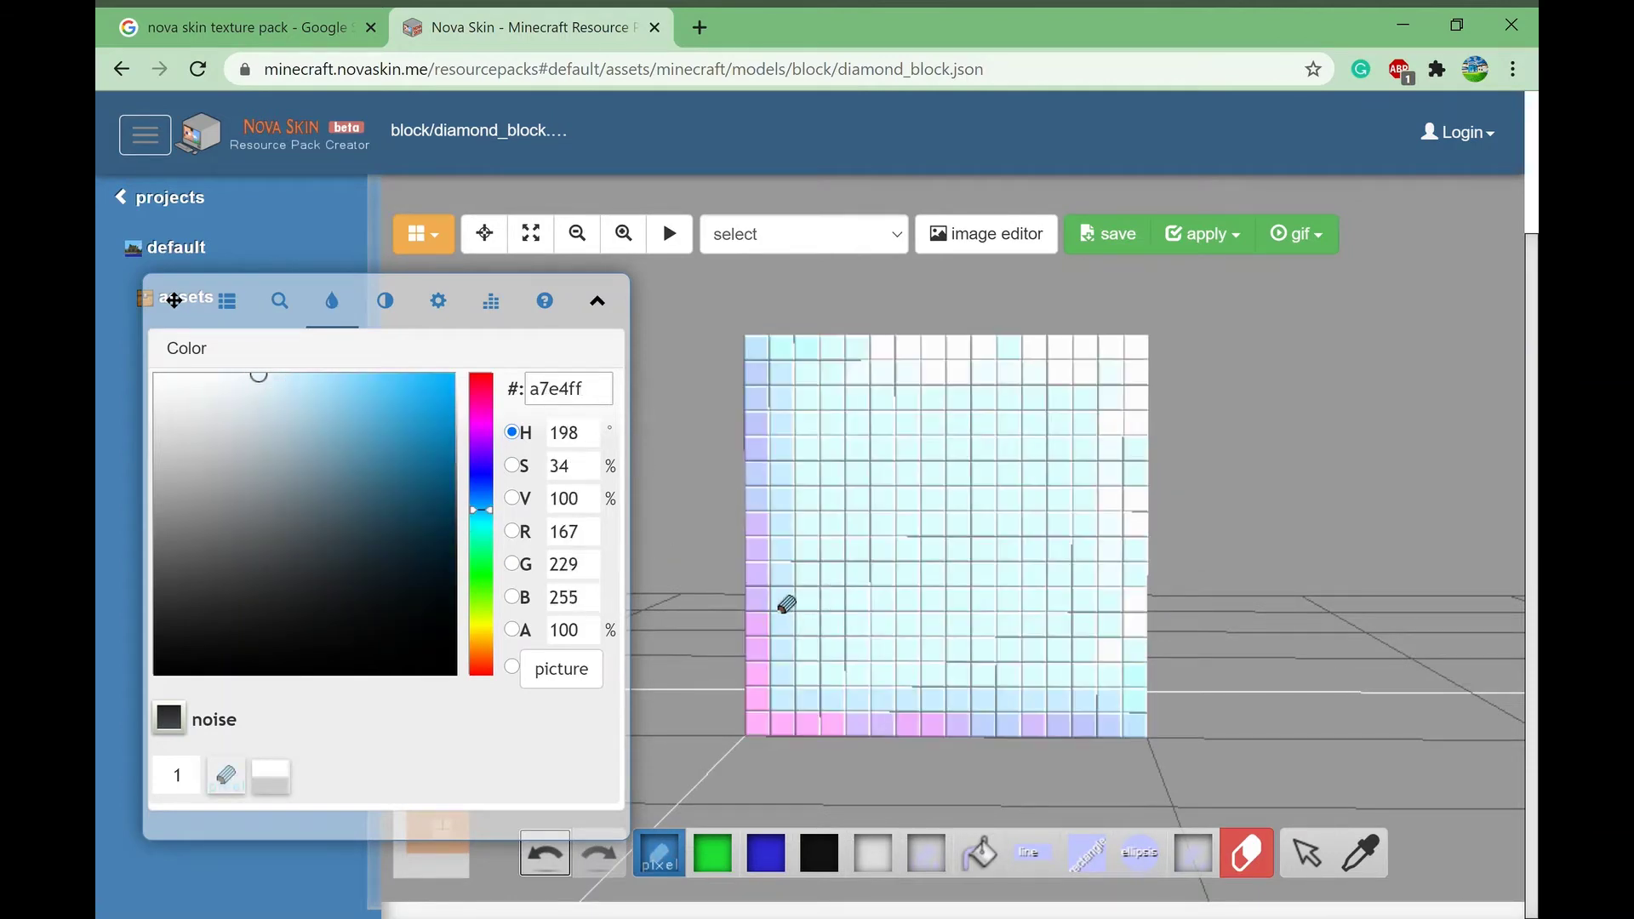
click(787, 627)
right_click(798, 626)
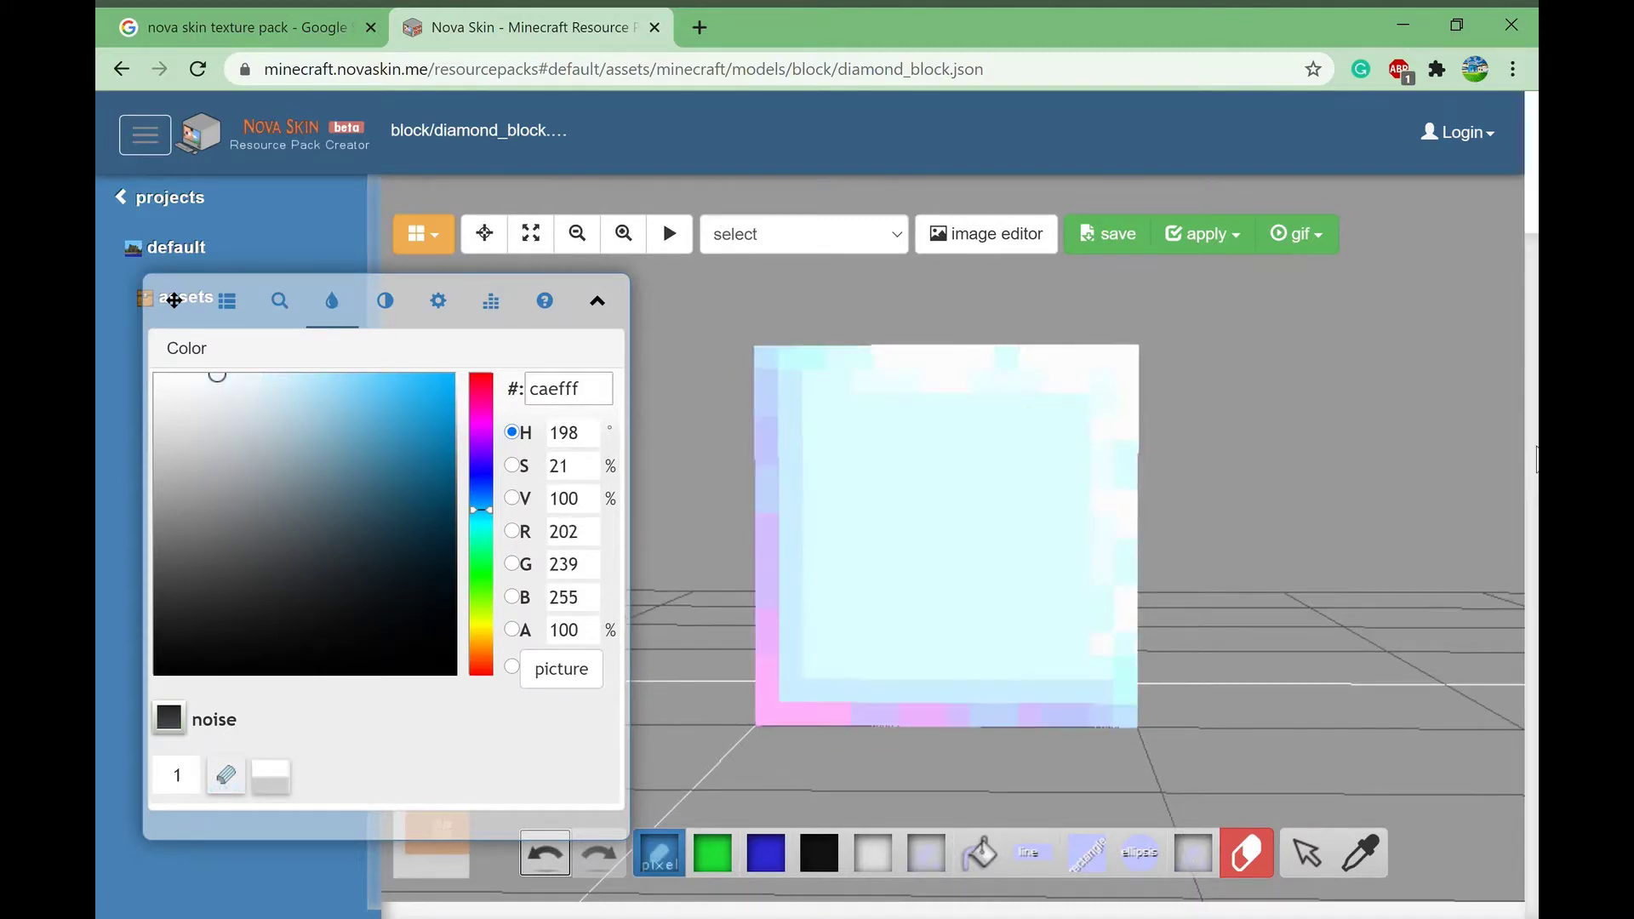
mouse_move(1378, 506)
mouse_down()
mouse_move(1368, 555)
mouse_move(1404, 503)
mouse_move(1368, 496)
mouse_move(1371, 510)
mouse_move(1436, 503)
mouse_move(1164, 638)
mouse_up()
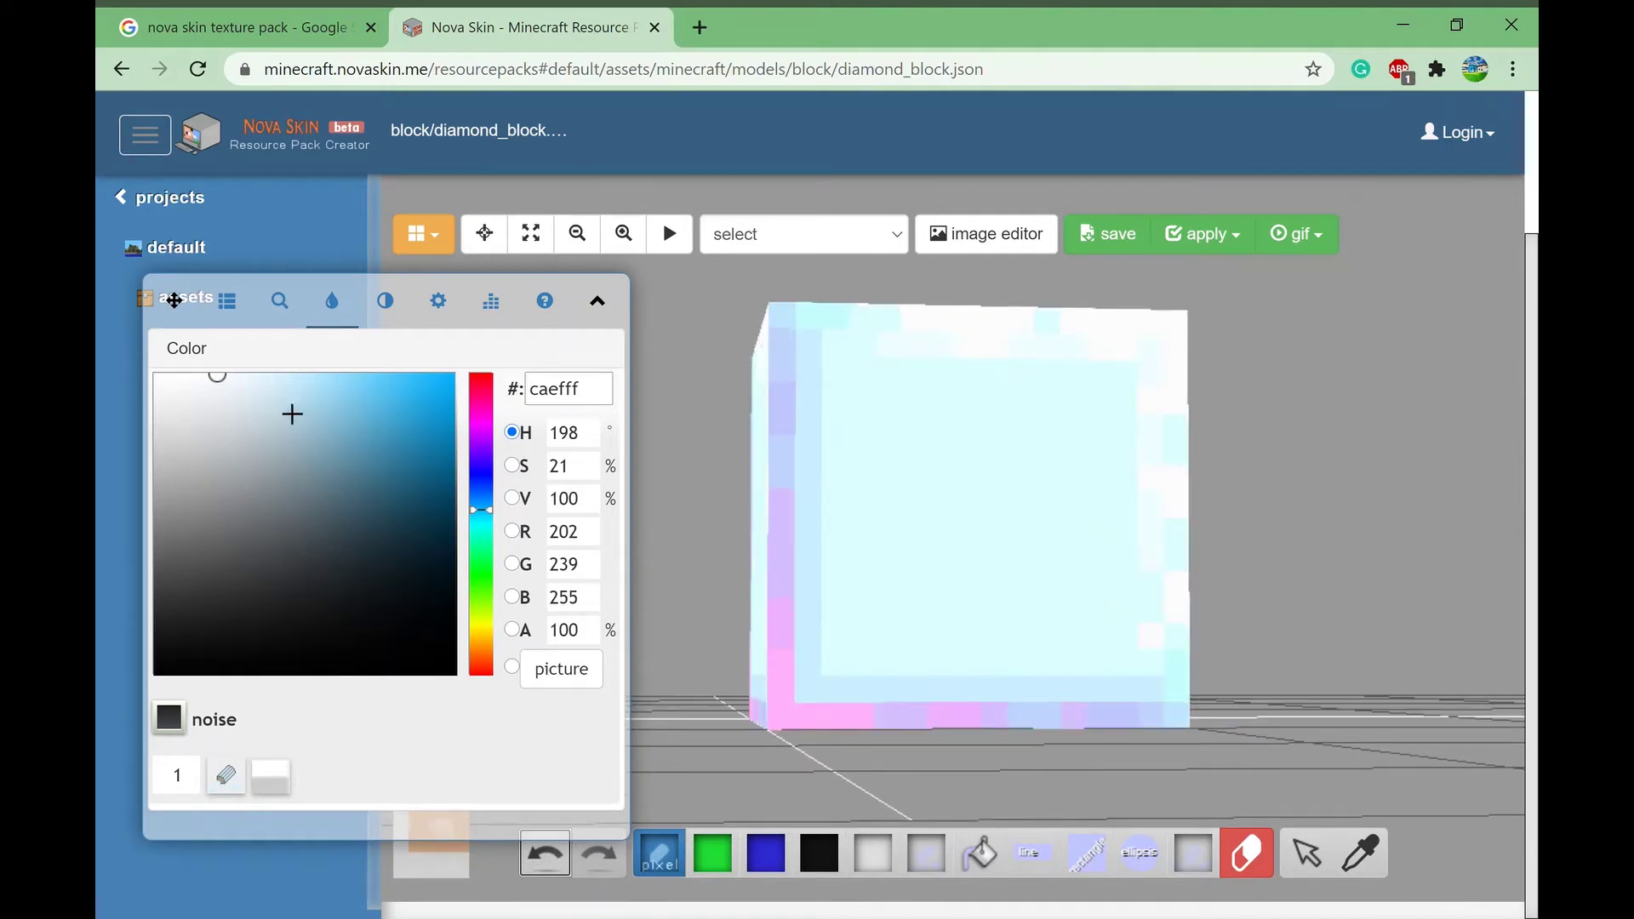
Step: Deepen the color to b5e2ff and paint it down the left inner shading column of the block face
drag(248, 385, 241, 375)
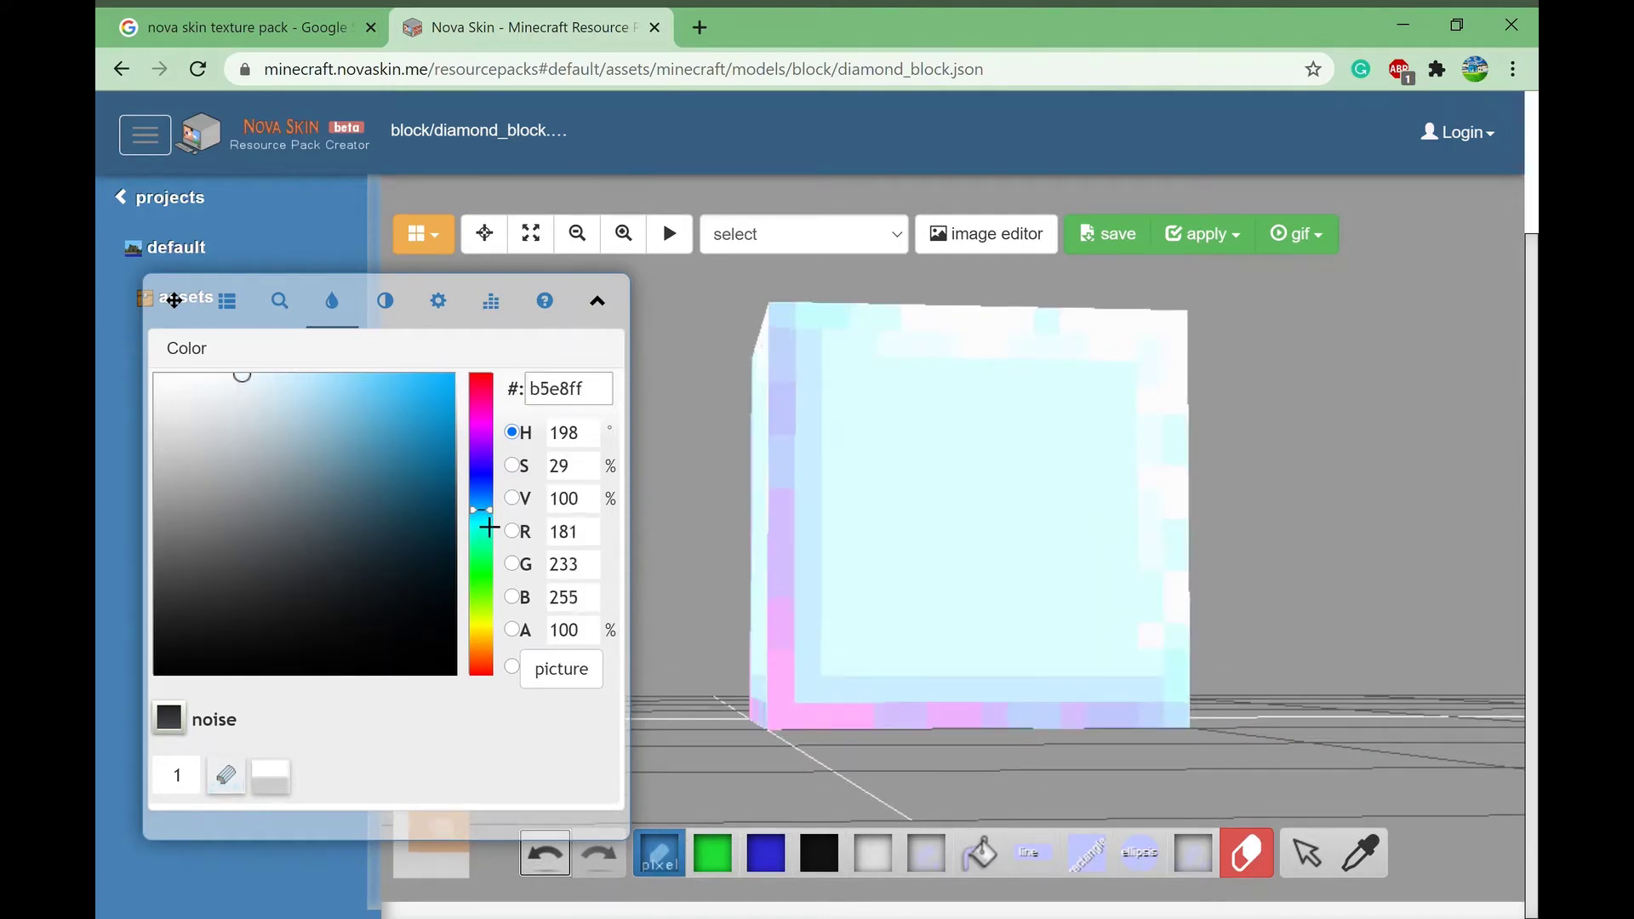
drag(493, 530, 500, 522)
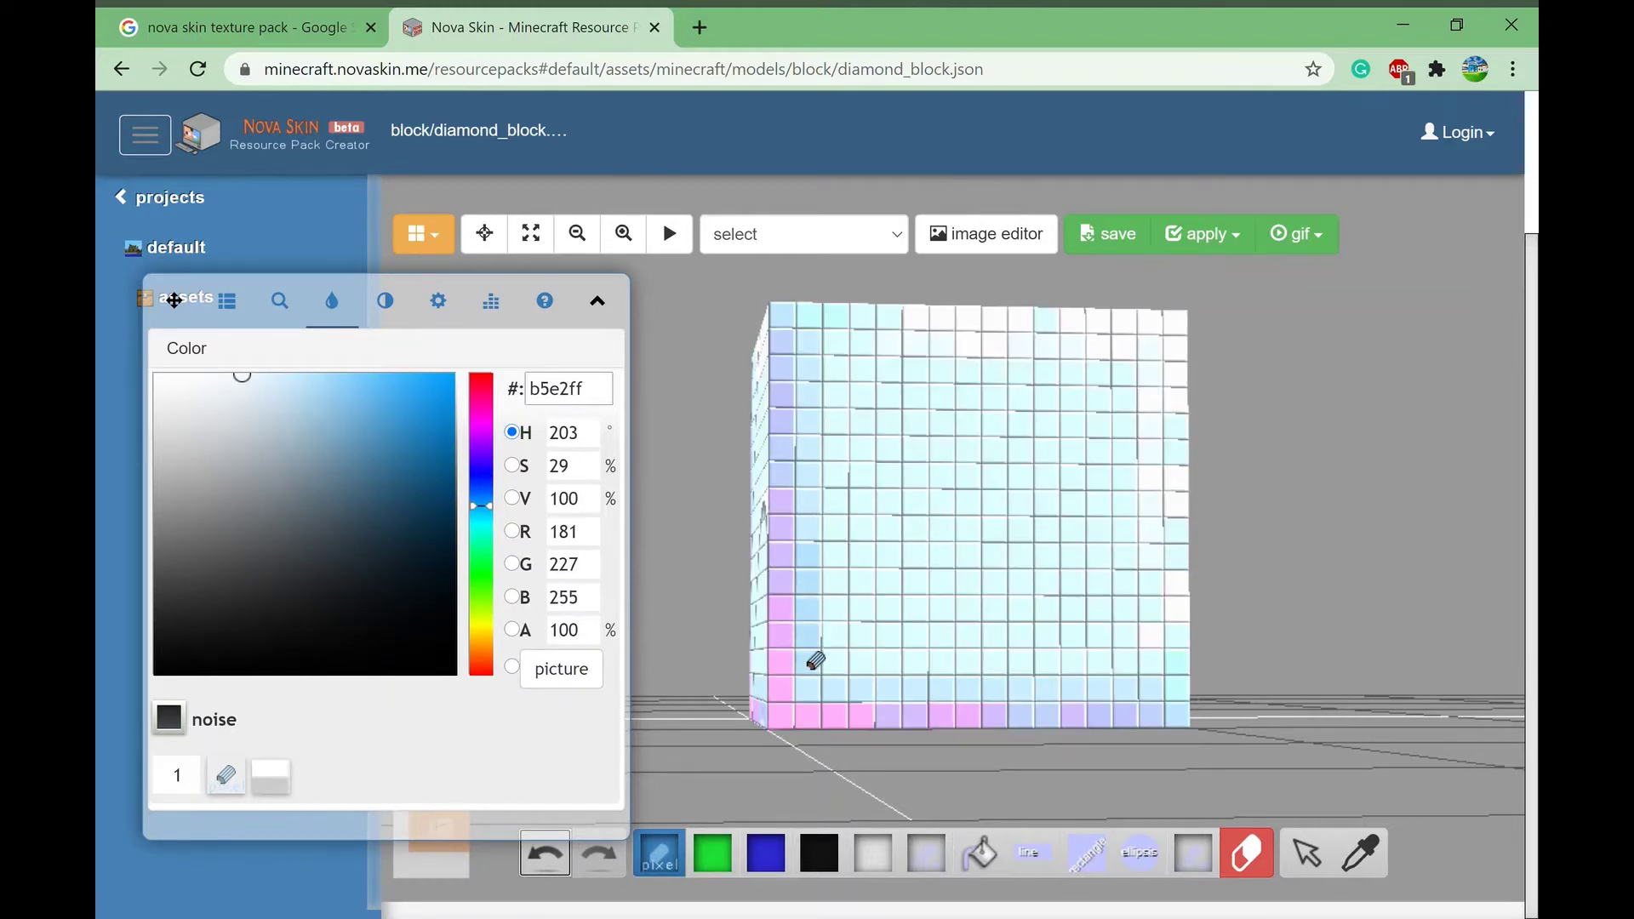
drag(812, 694, 831, 698)
right_click(812, 598)
right_click(810, 504)
drag(706, 553, 681, 536)
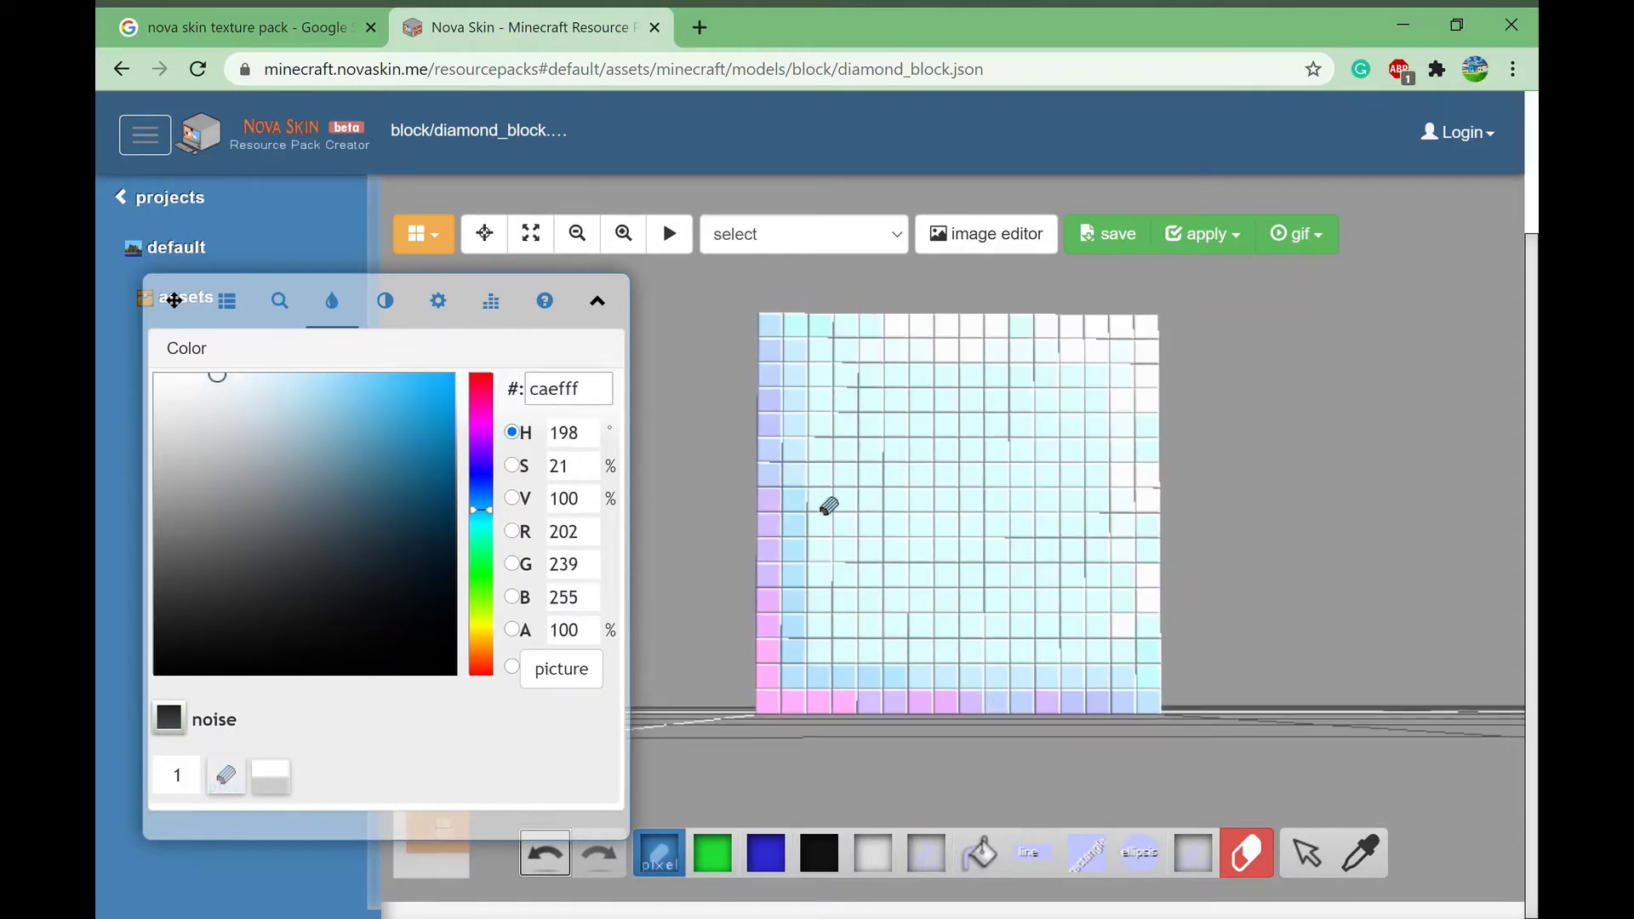
Step: Deepen the sampled light blue slightly and touch up the inner shading row along the face's bottom edge
drag(218, 376, 237, 375)
right_click(923, 679)
right_click(979, 332)
mouse_move(1344, 510)
mouse_down()
mouse_move(1346, 553)
mouse_move(1353, 519)
mouse_move(1310, 502)
mouse_up()
Step: Change the color to the pale cyan eefdff and paint a square ring inside the block face
click(481, 520)
click(451, 386)
click(1032, 421)
right_click(1032, 421)
right_click(952, 441)
drag(953, 441, 1073, 447)
drag(1387, 459, 1383, 422)
click(995, 650)
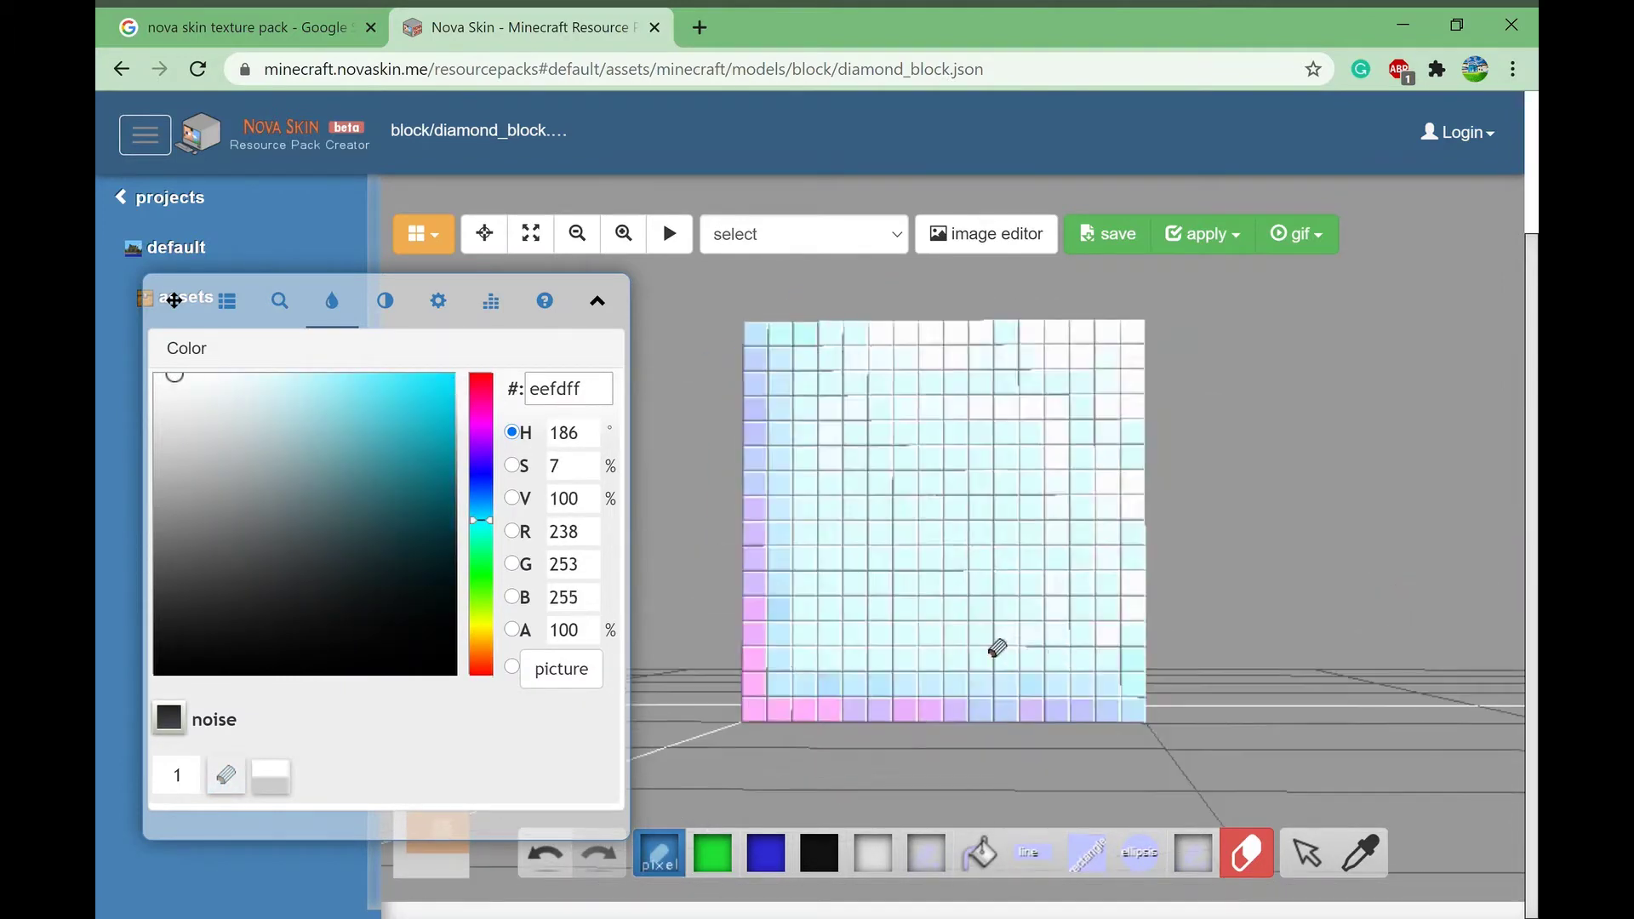
Step: Set the color to e1fbff and paint softer pixels around the inner ring's upper-left part
mouse_move(1404, 490)
mouse_down()
mouse_move(1346, 524)
mouse_move(1299, 500)
mouse_move(1327, 451)
mouse_up()
right_click(953, 426)
right_click(902, 451)
drag(196, 383, 189, 376)
drag(909, 426, 883, 432)
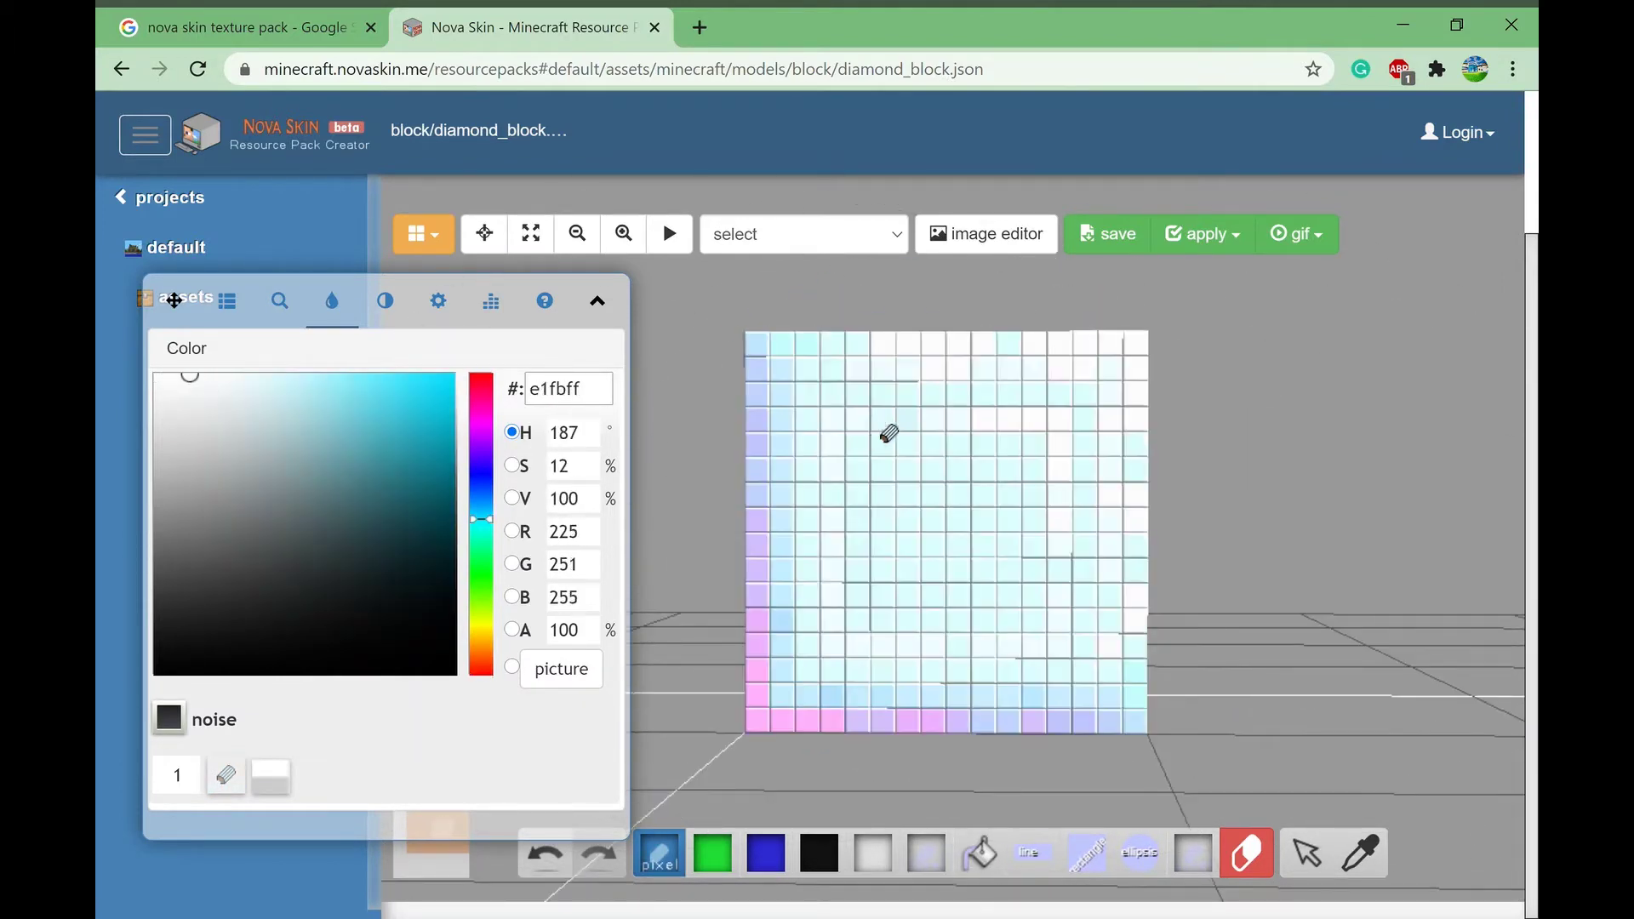
drag(1398, 553, 1398, 526)
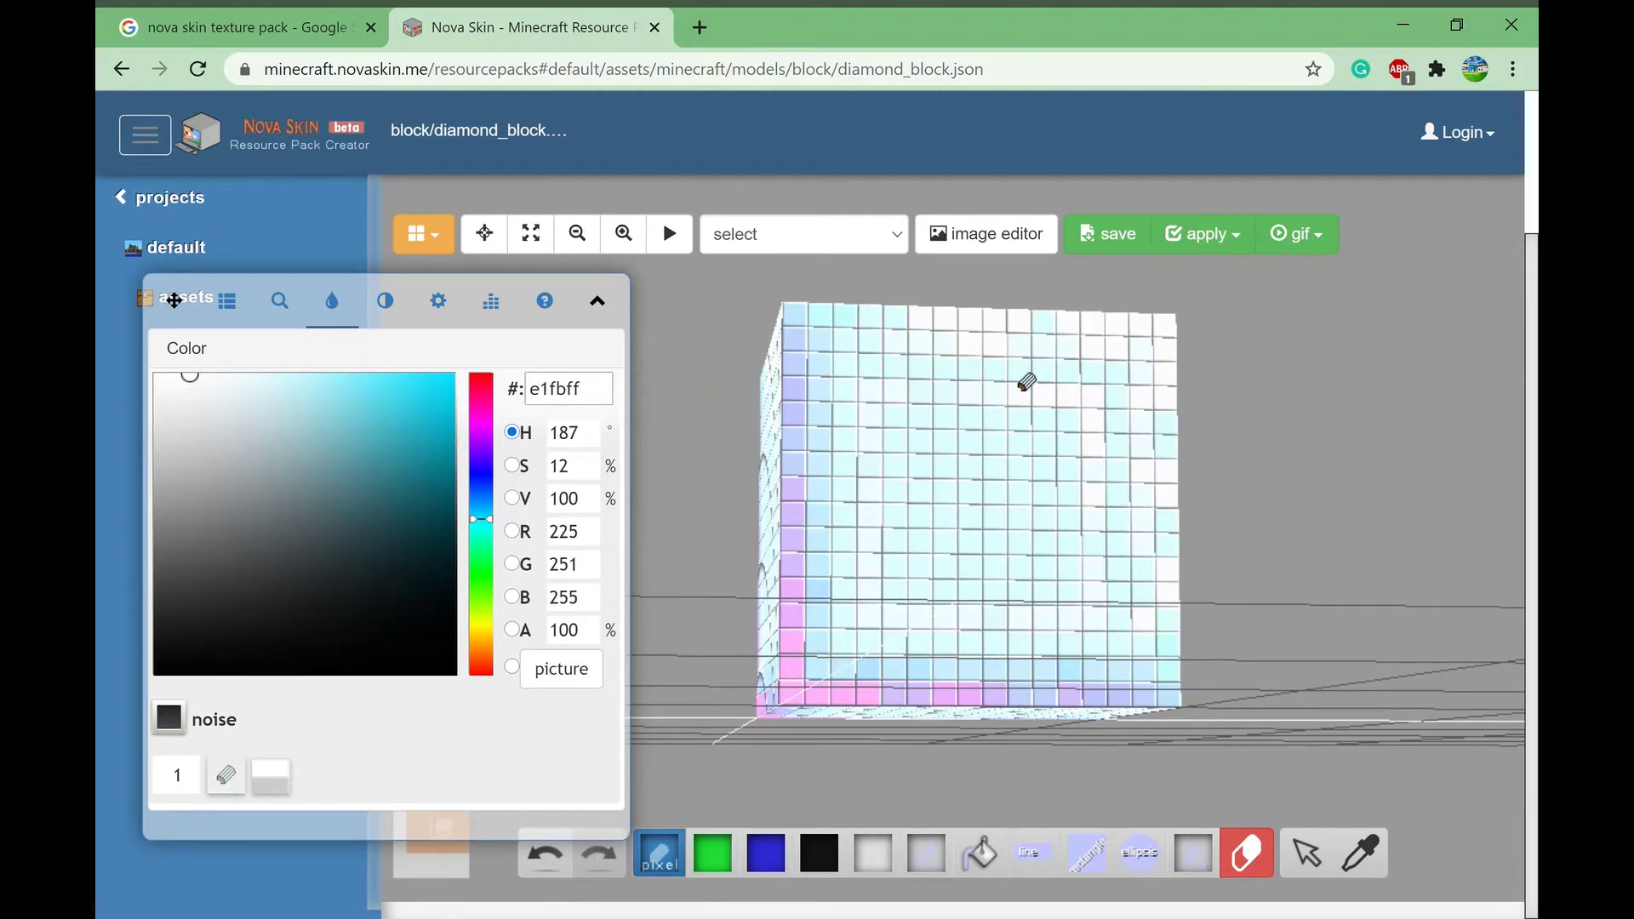
Step: Undo the last stroke, sample the near-white fdfdfd and paint a small highlight in the upper-right of the face's center
mouse_move(1438, 477)
mouse_down()
mouse_move(1473, 485)
mouse_move(1327, 496)
mouse_move(1362, 425)
mouse_up()
right_click(809, 659)
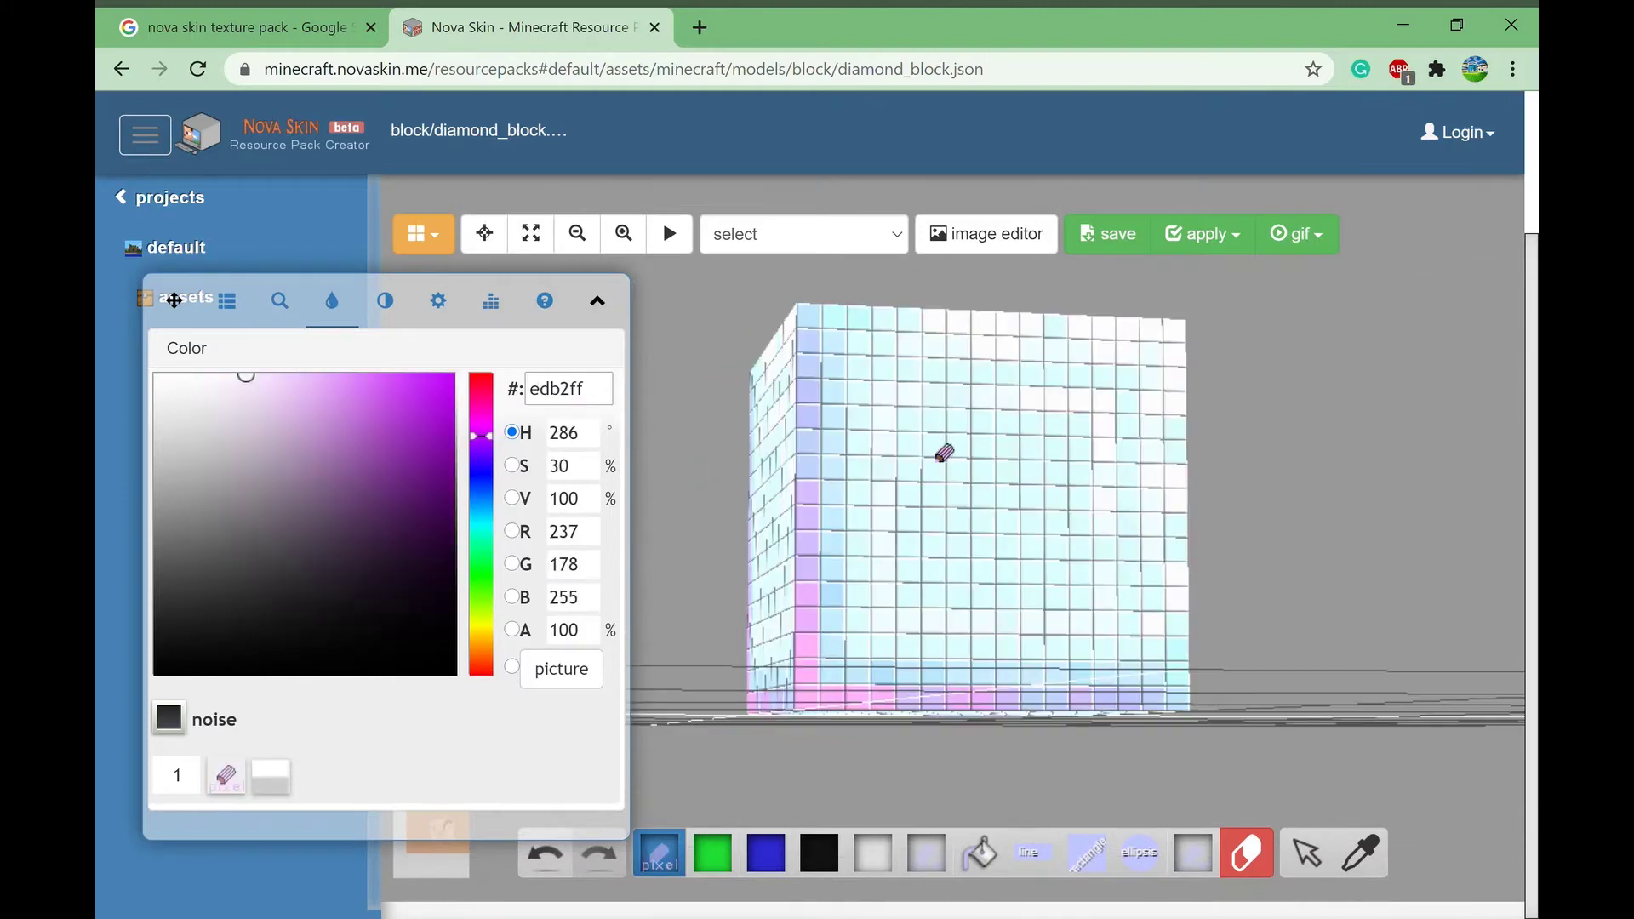
click(544, 853)
right_click(1034, 409)
drag(1005, 447, 1029, 470)
mouse_move(1404, 412)
mouse_down()
mouse_move(1368, 394)
mouse_move(1411, 425)
mouse_move(1357, 401)
mouse_up()
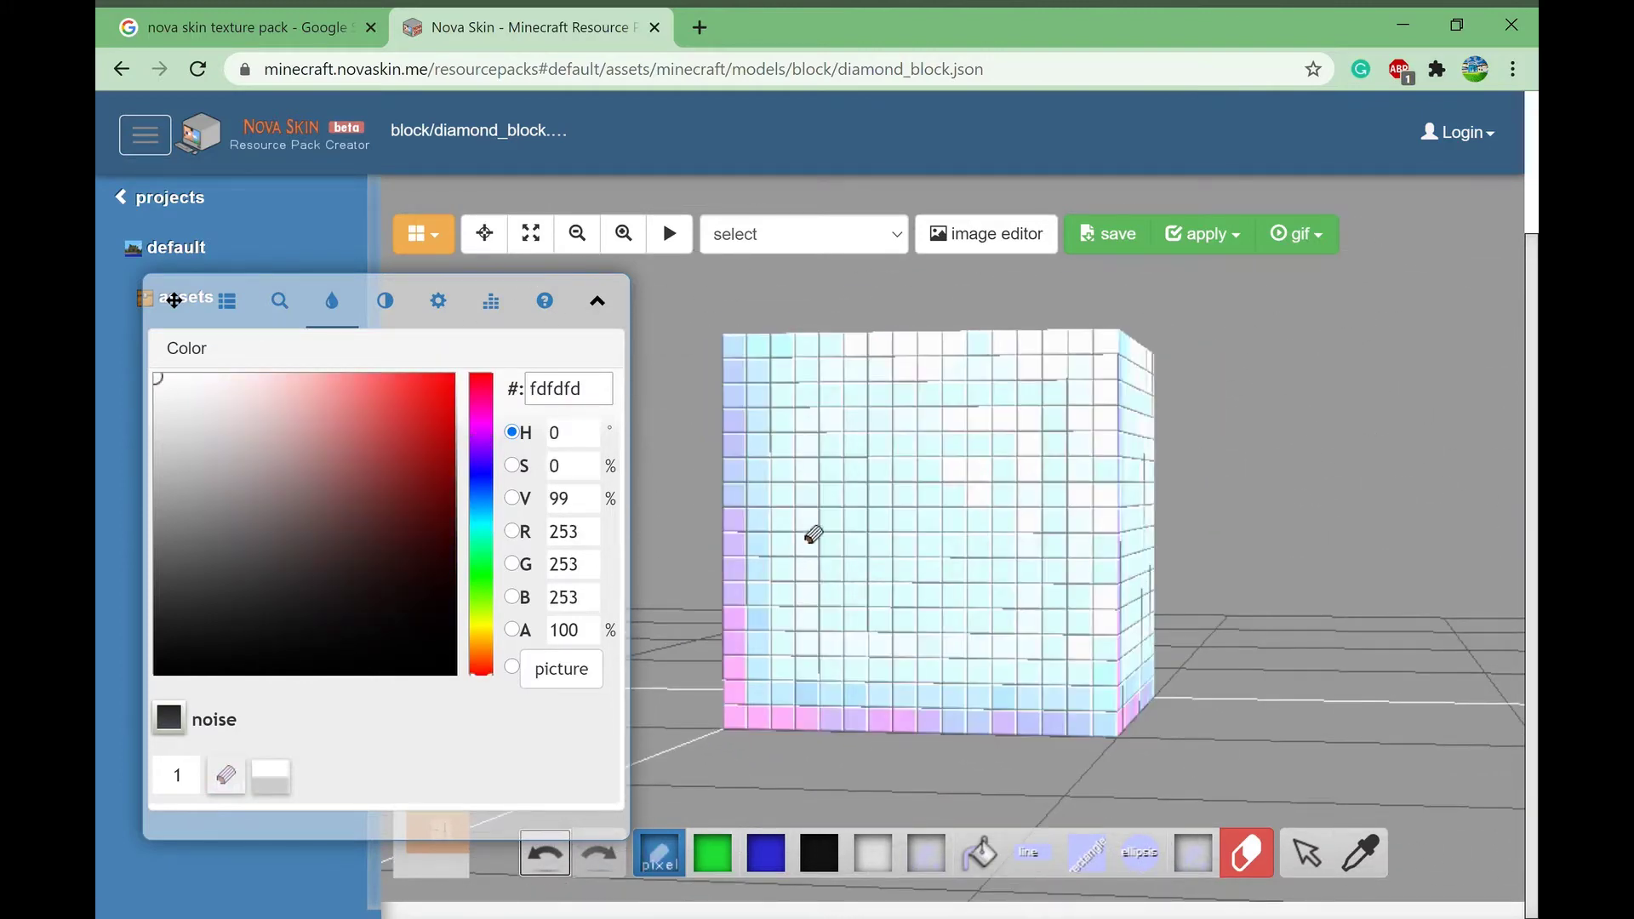
Step: Sample eefdff, paint an L-shaped accent in the lower-left of the face's center, and check the block from several sides
right_click(848, 541)
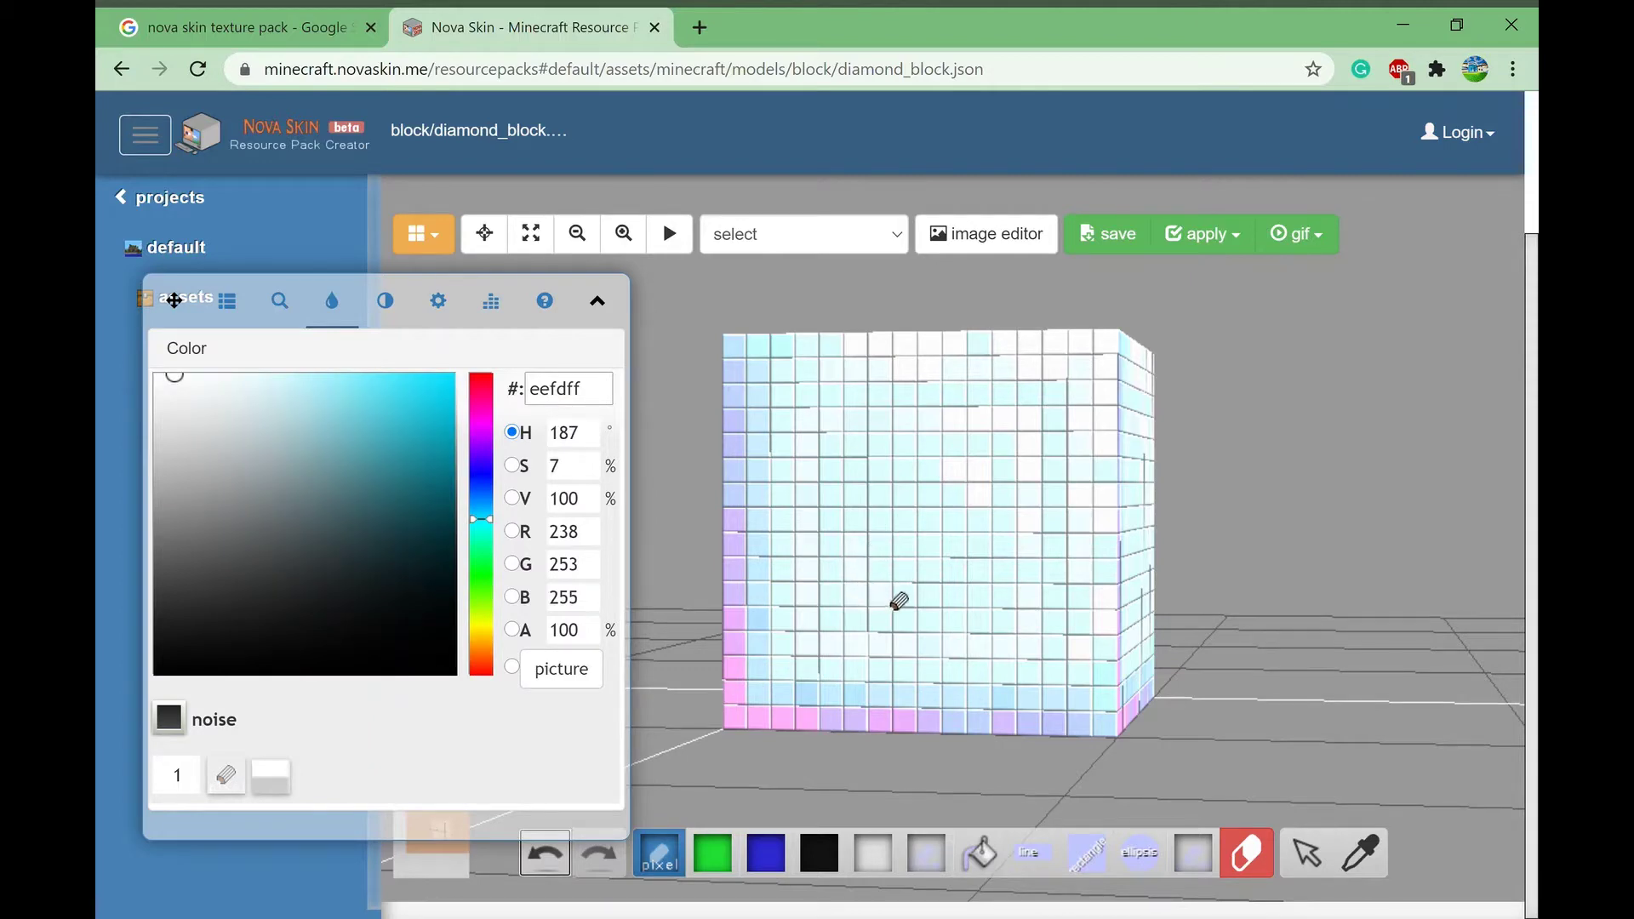
mouse_move(1166, 536)
mouse_down()
mouse_move(1390, 463)
mouse_move(1470, 471)
mouse_move(1326, 522)
mouse_move(1386, 463)
mouse_move(1066, 471)
mouse_move(1477, 478)
mouse_move(1131, 463)
mouse_up()
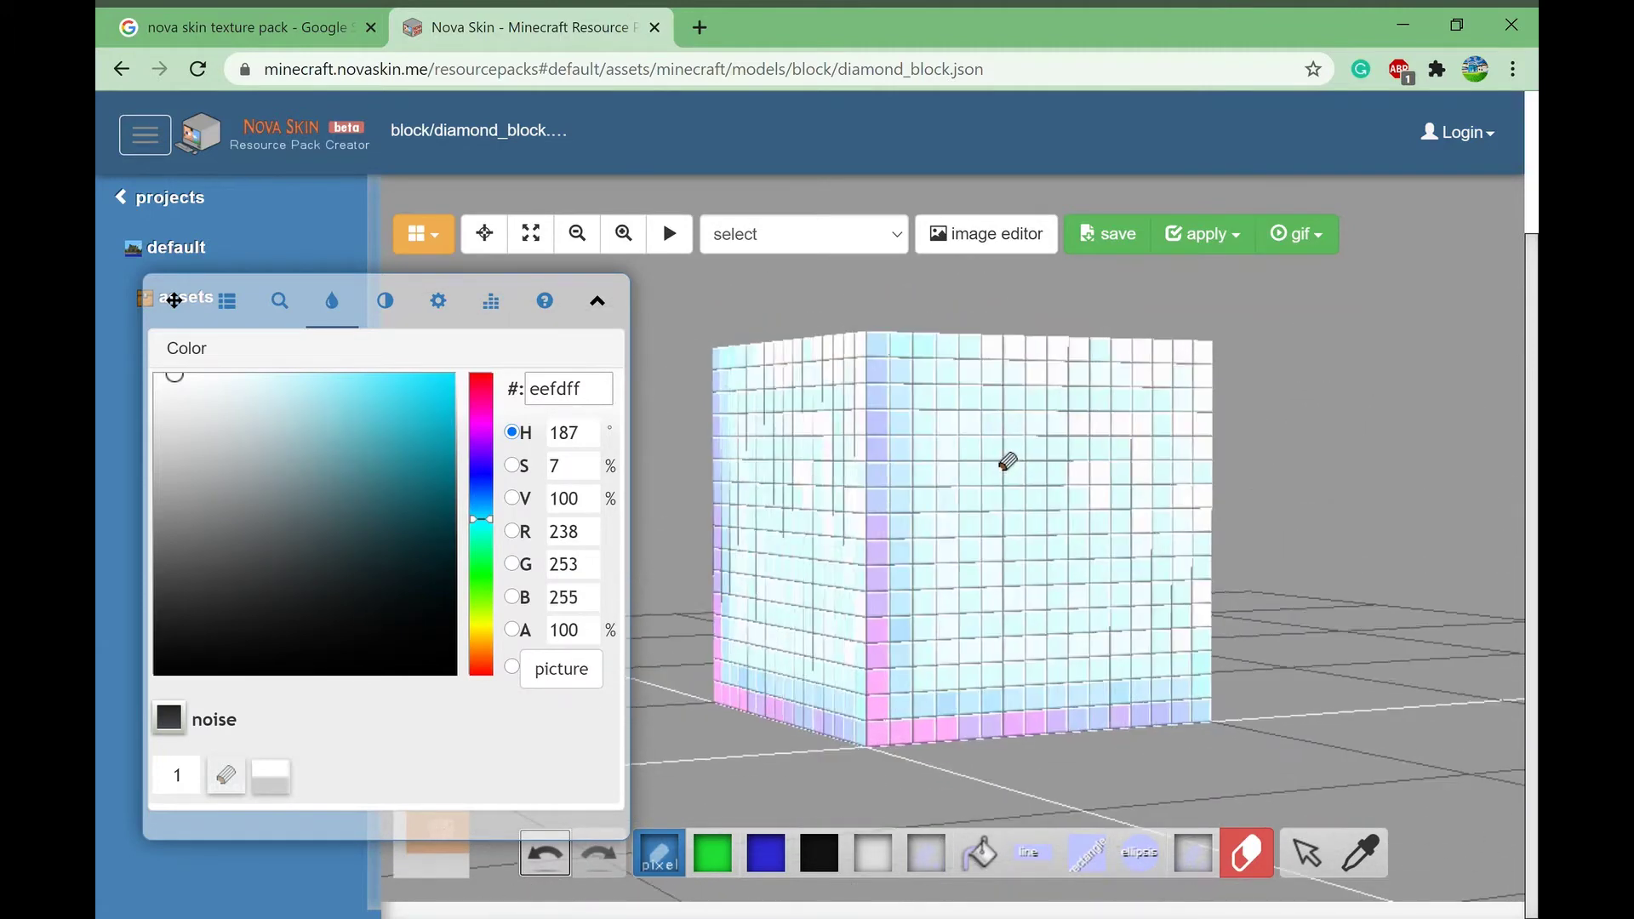
scroll(1007, 462, up, 2)
mouse_move(956, 485)
mouse_down()
mouse_move(1021, 515)
mouse_move(1331, 459)
mouse_move(1315, 444)
mouse_move(1248, 463)
mouse_move(1248, 478)
mouse_move(1262, 468)
mouse_move(1143, 556)
mouse_up()
drag(791, 649, 1322, 451)
scroll(1304, 553, down, 4)
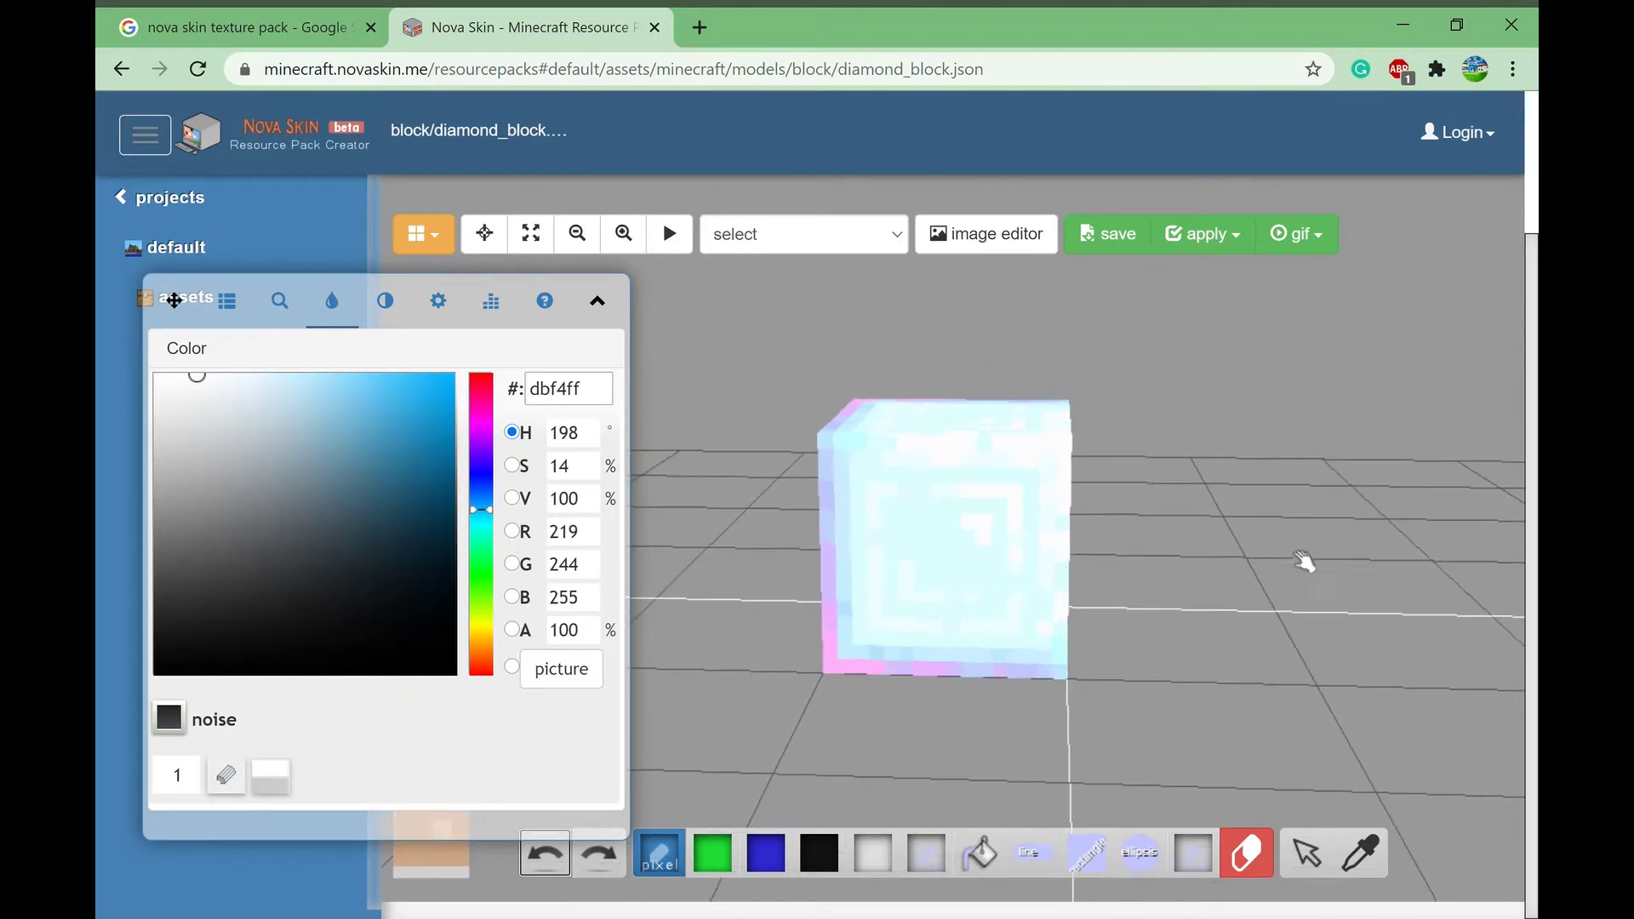
drag(1268, 536, 1374, 470)
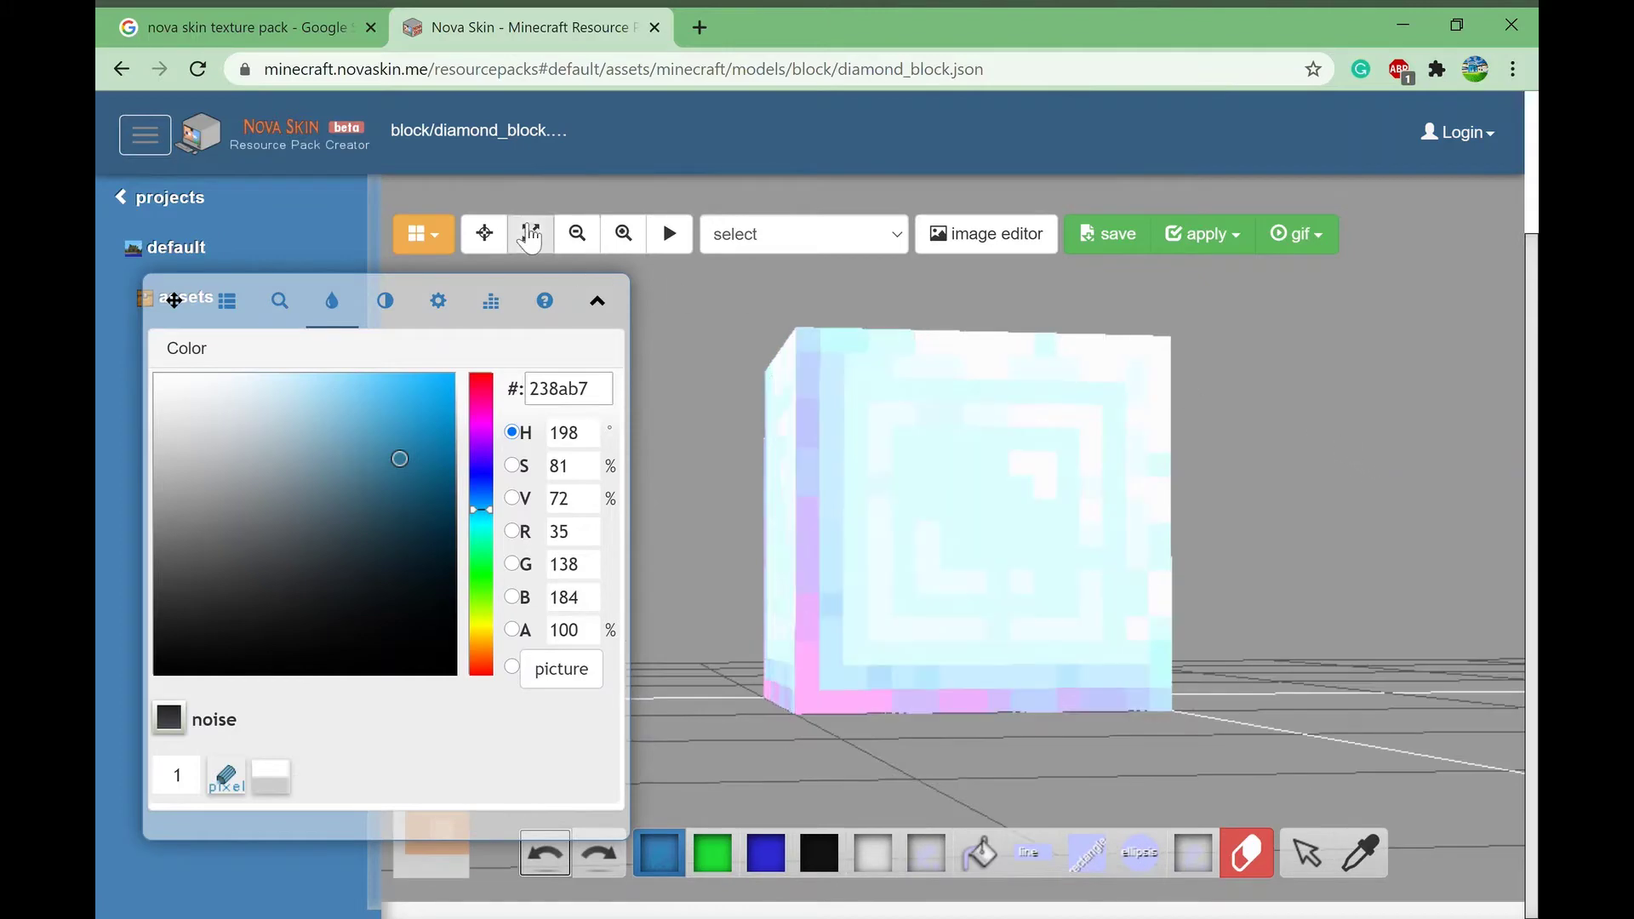
Step: Save the texture to the Example Pack project, replacing textures/blocks/diamond_block.png
click(1131, 253)
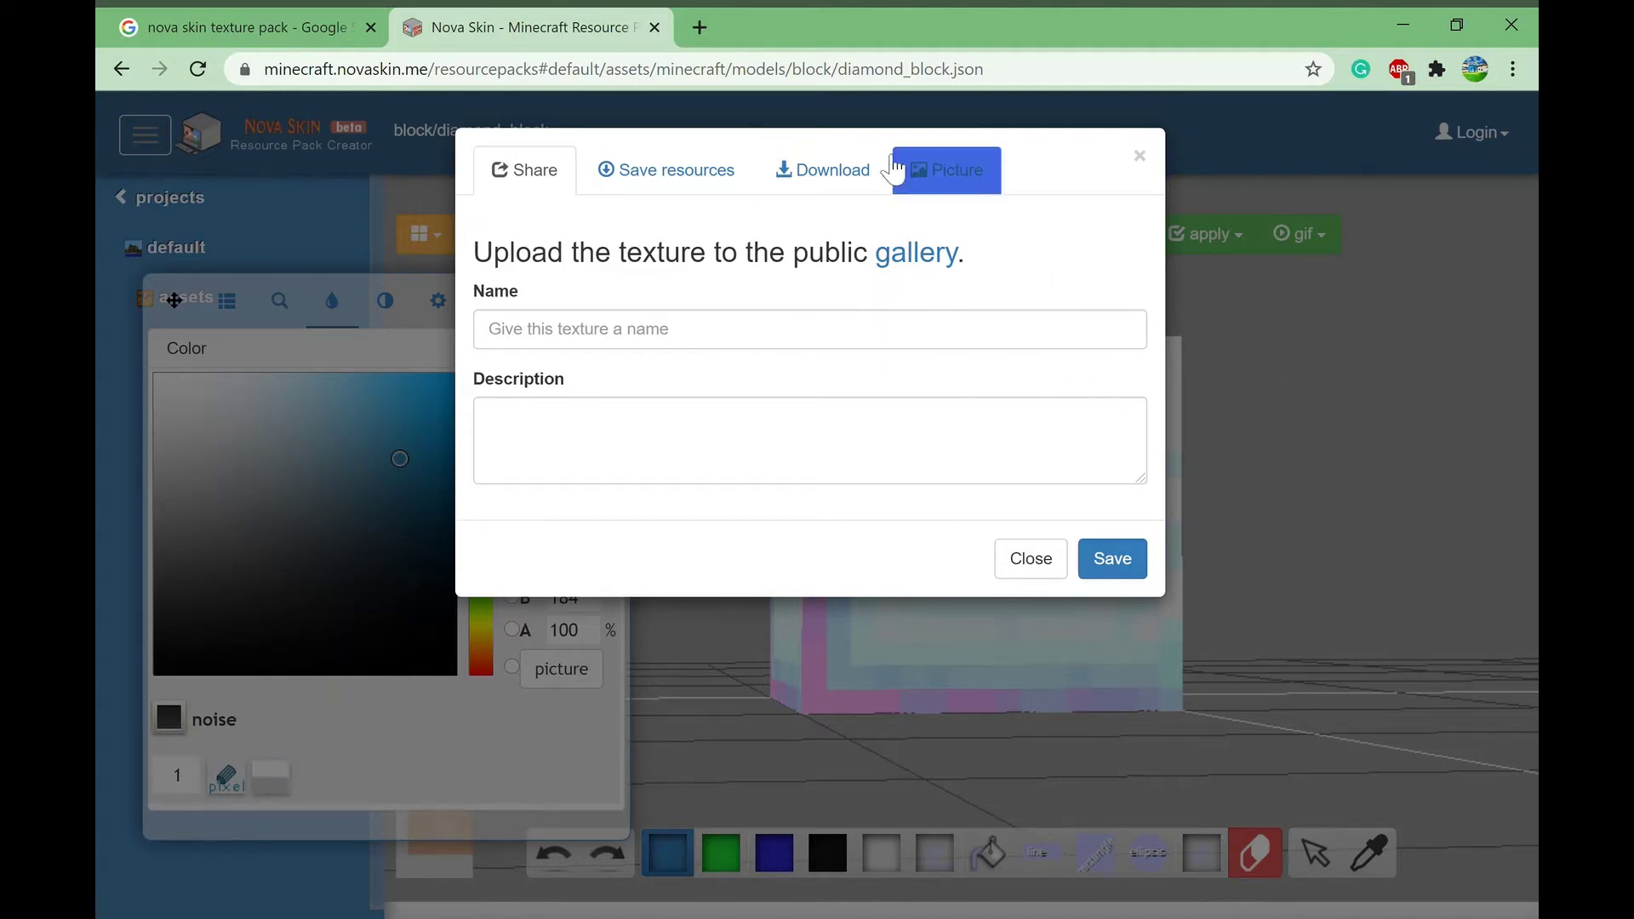
click(726, 179)
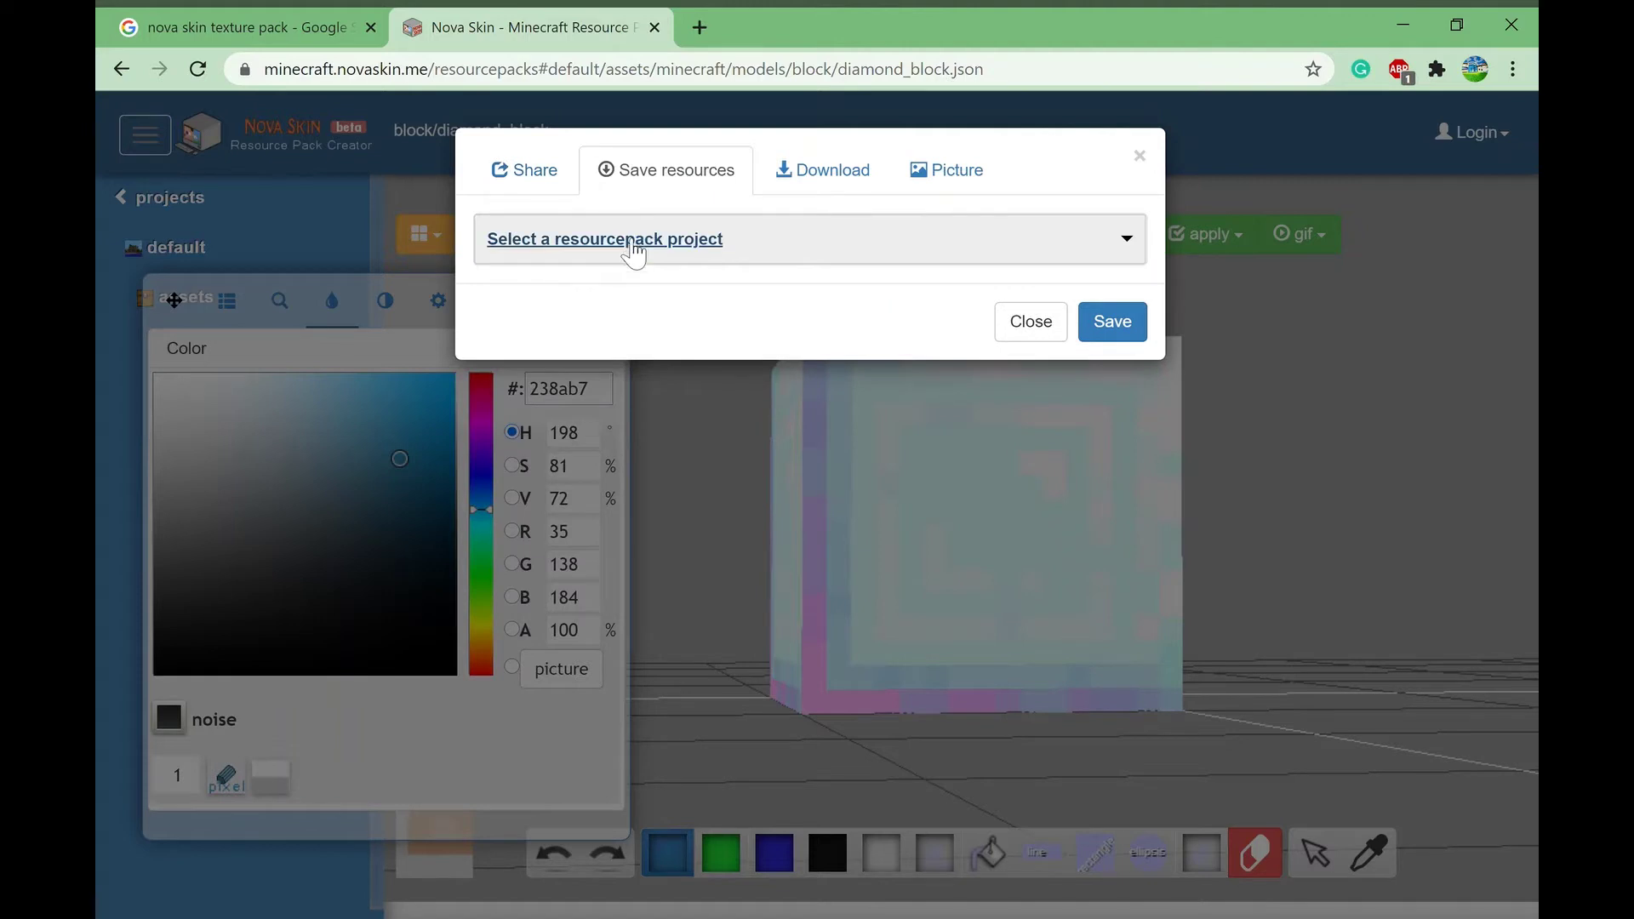
click(757, 257)
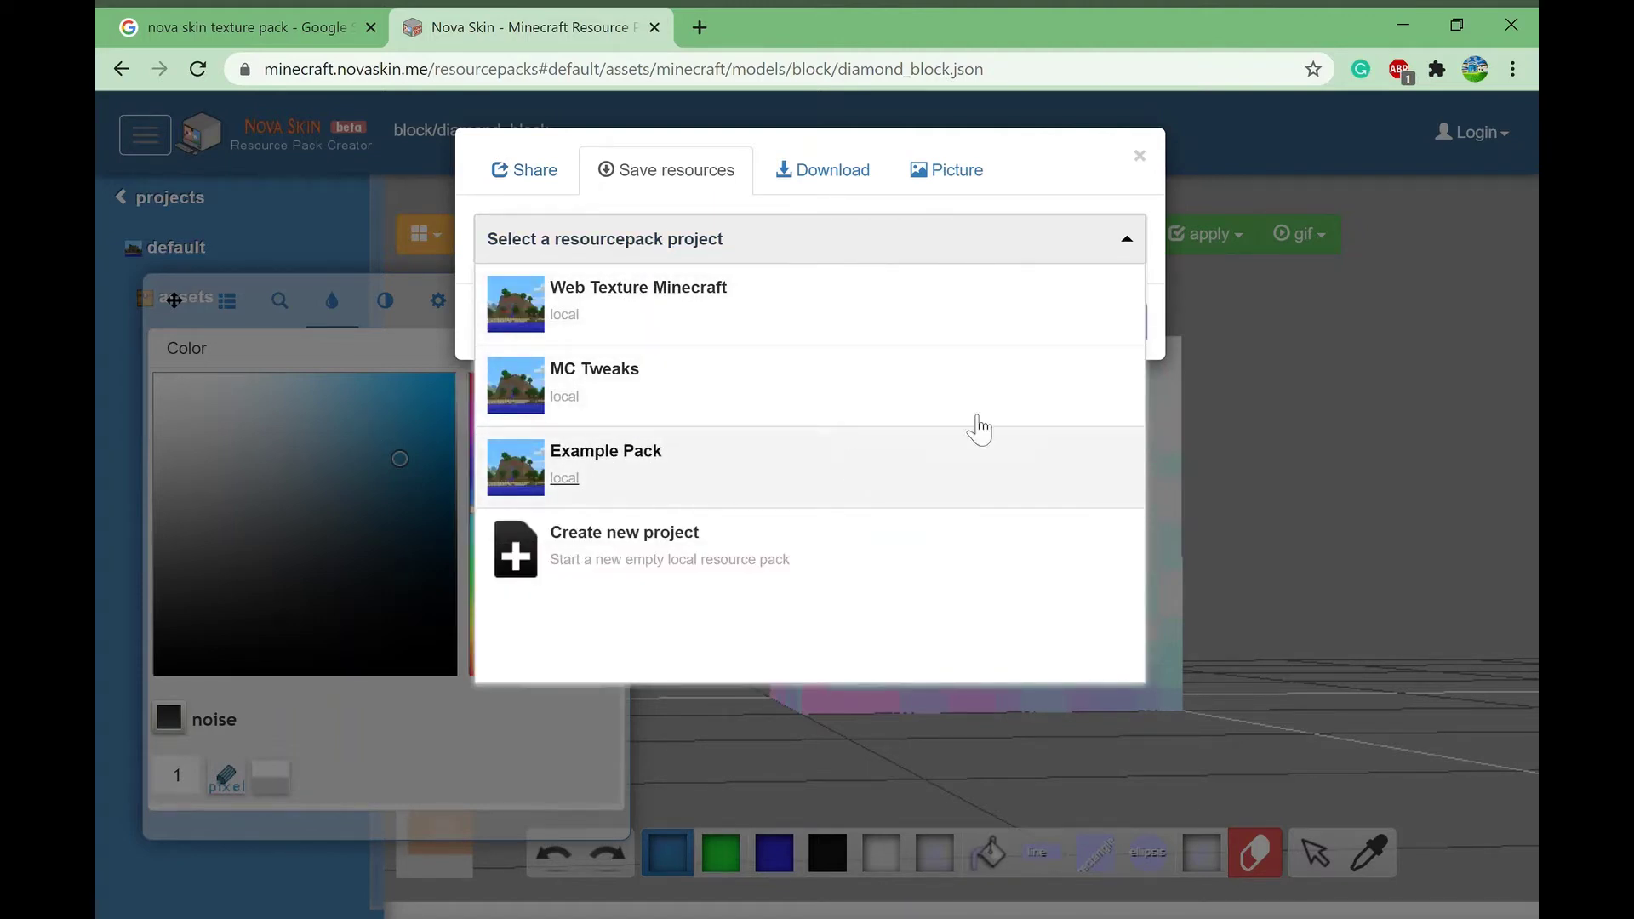
click(765, 483)
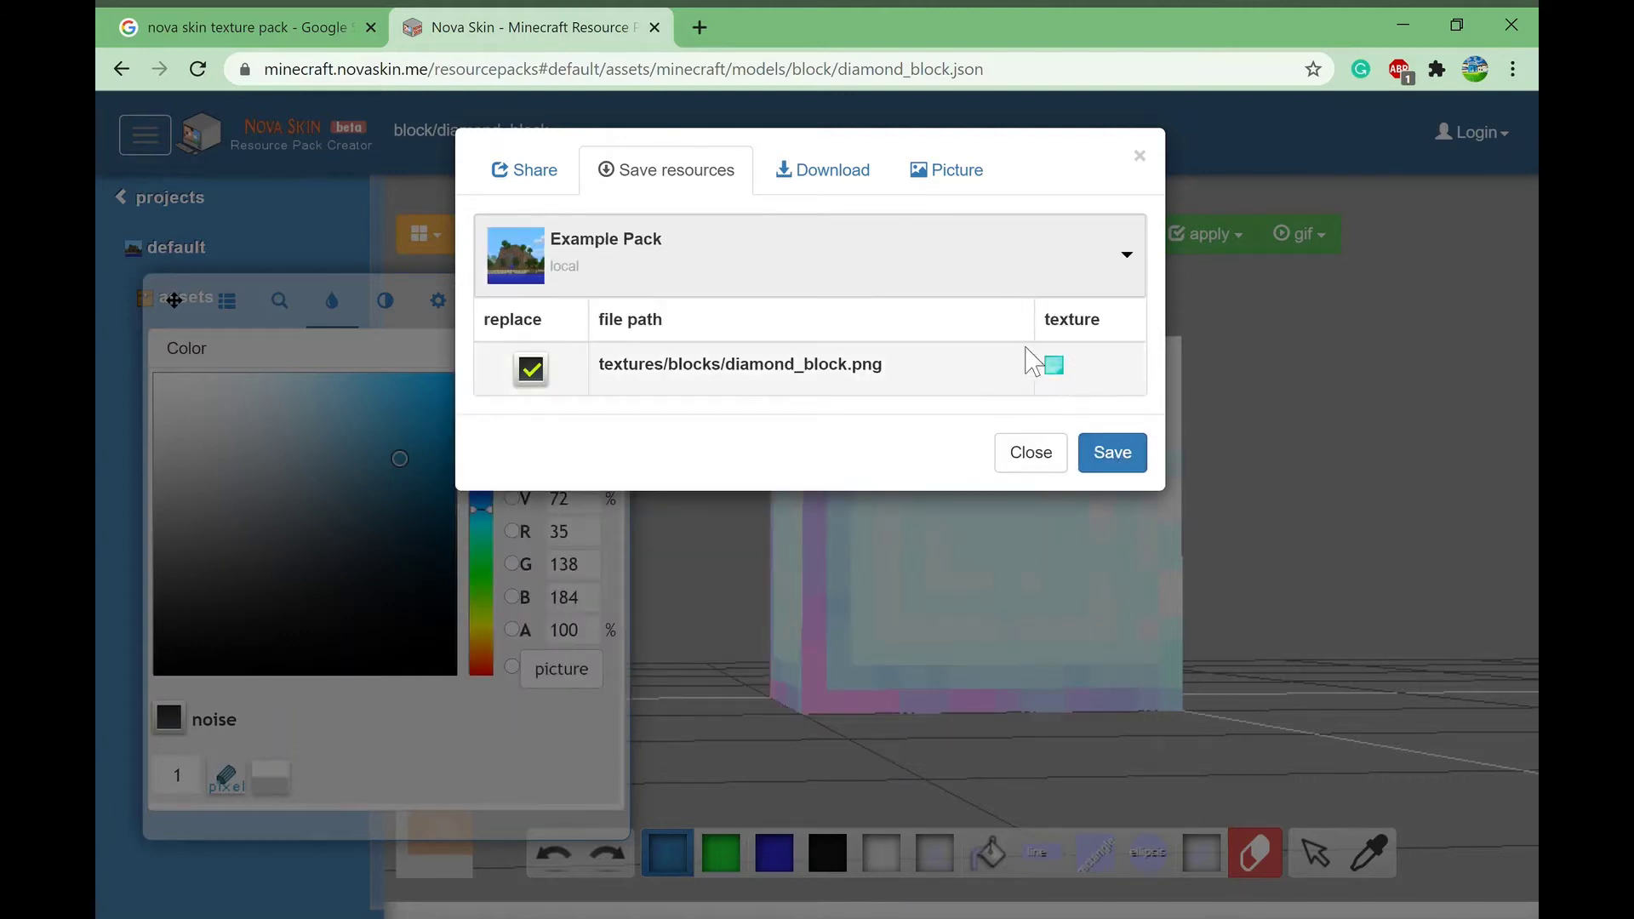
click(1118, 452)
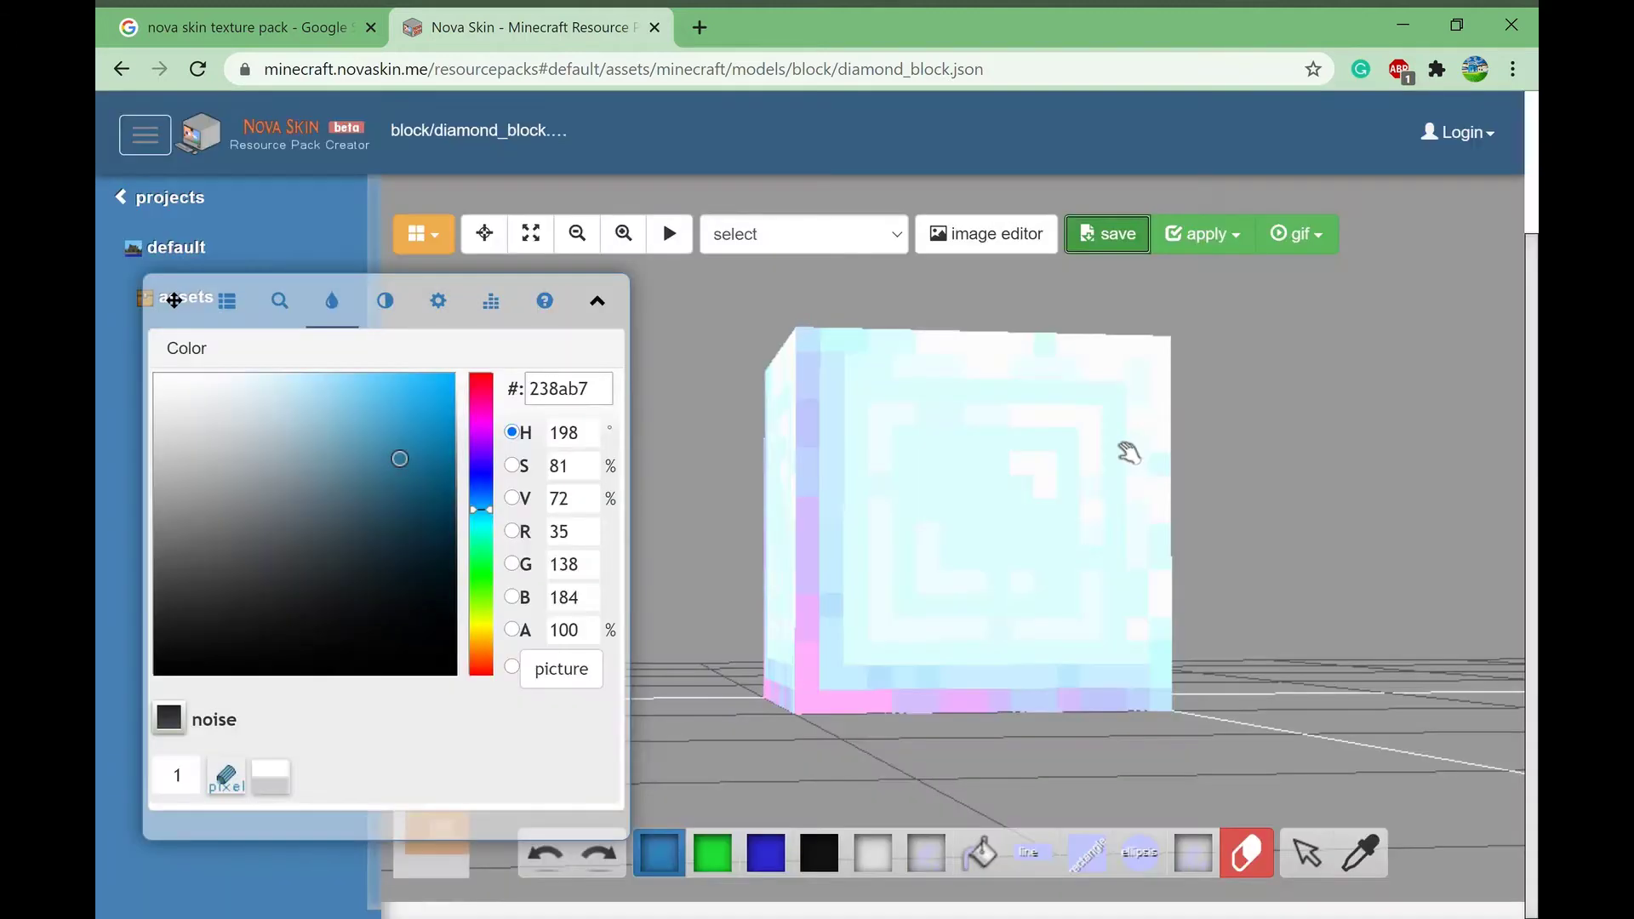
Step: Open the local Example Pack project's assets/minecraft/textures/blocks folder and check the saved diamond_block.png
drag(173, 299, 729, 295)
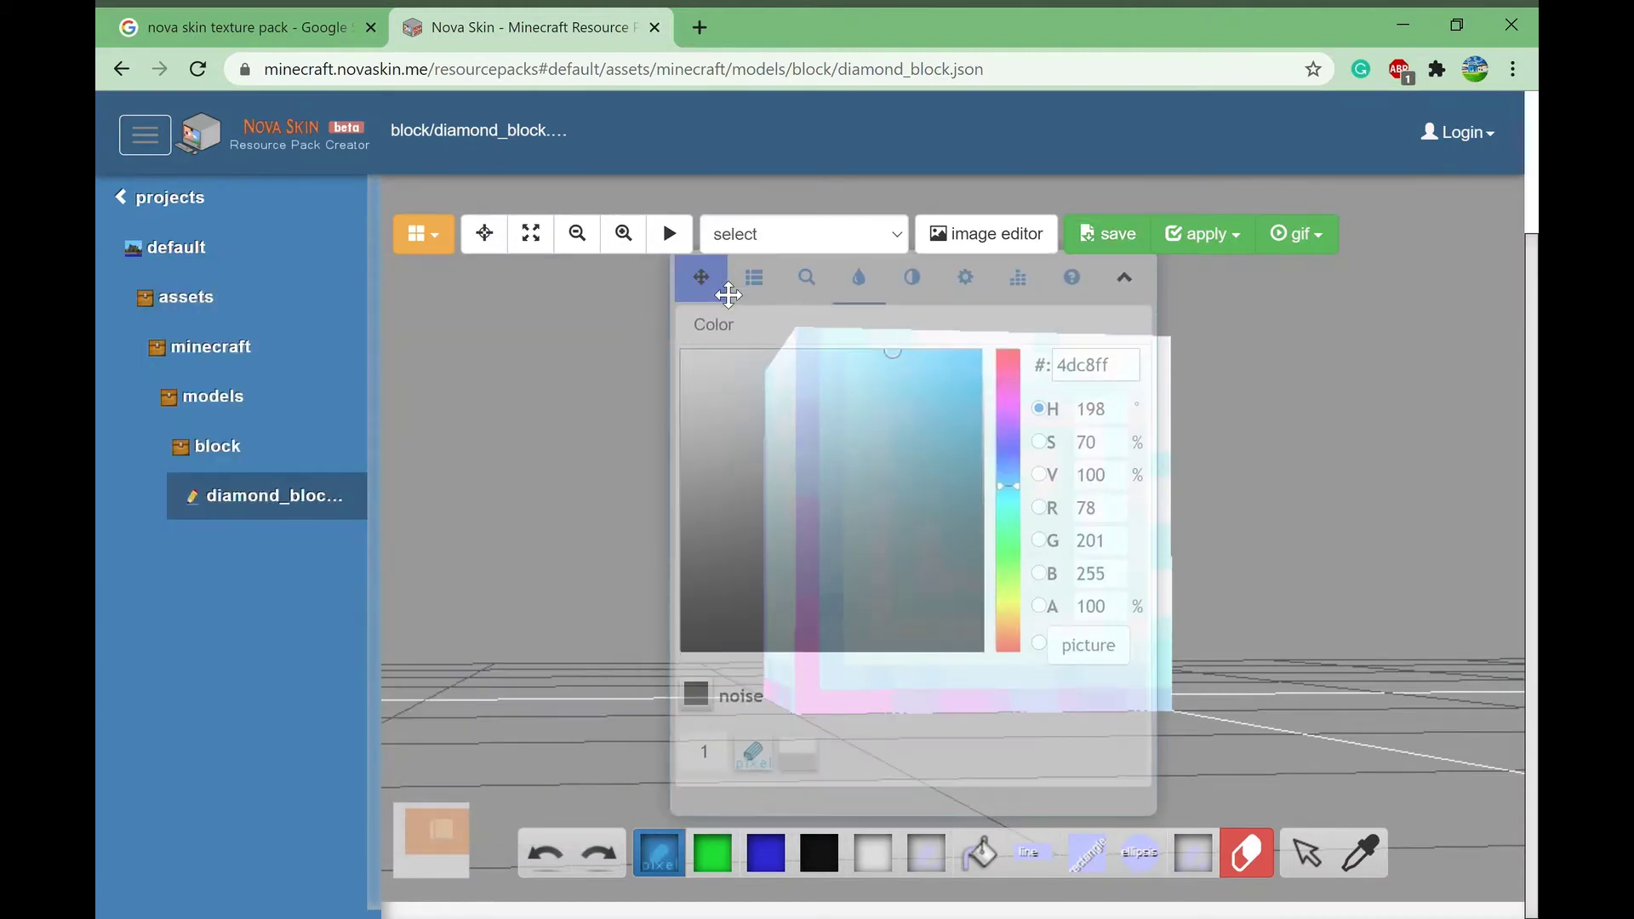
click(272, 204)
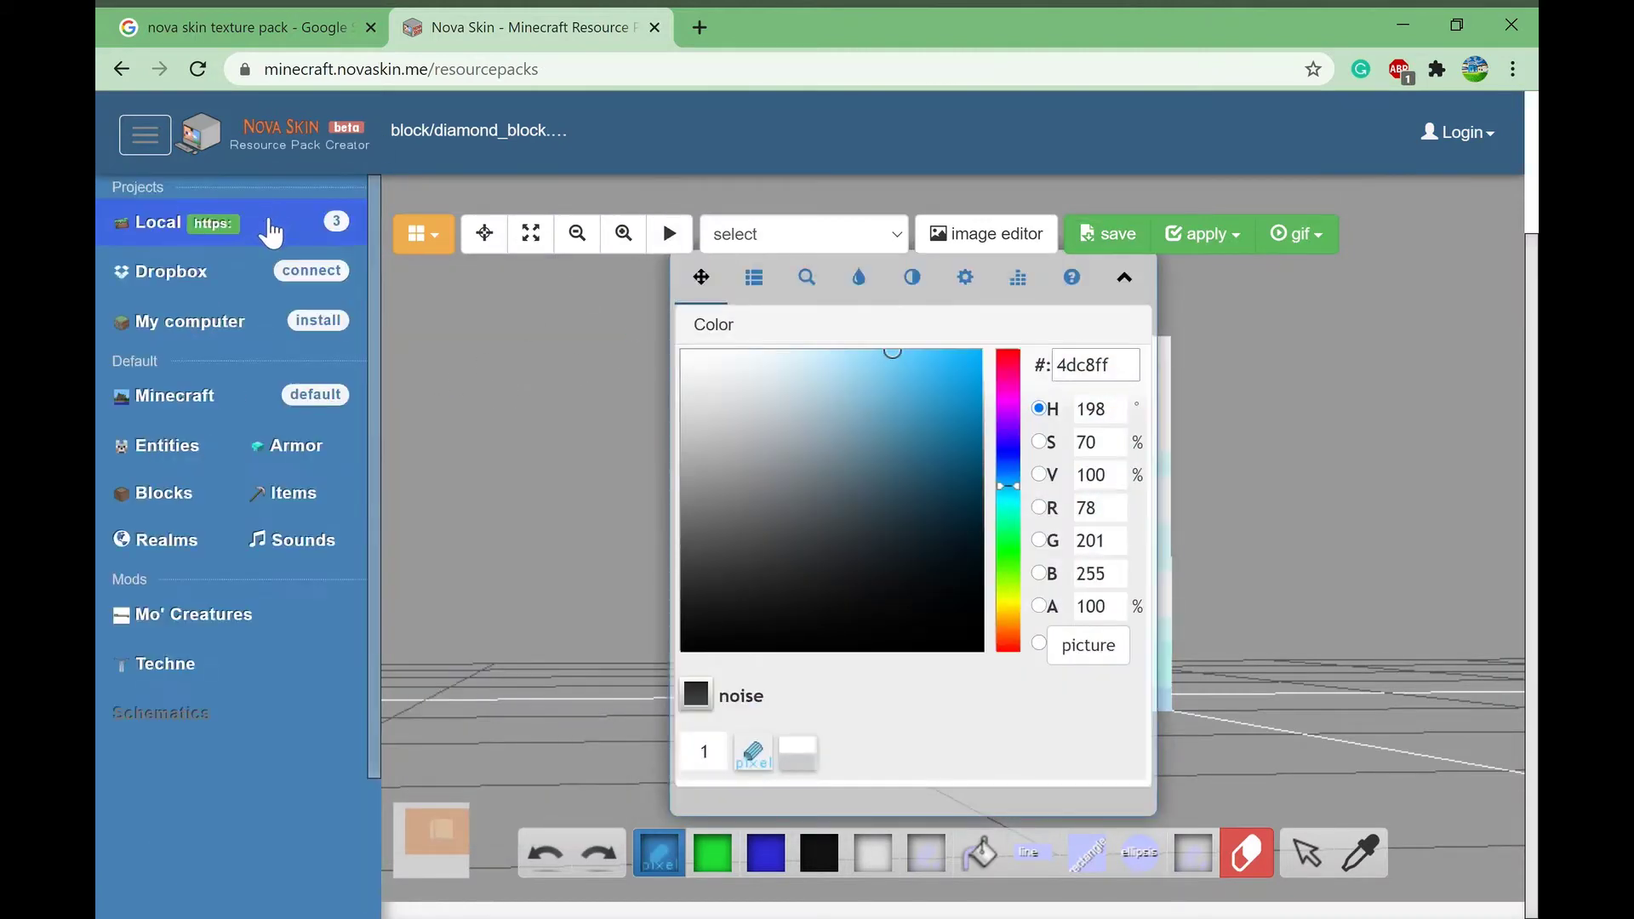
mouse_move(184, 240)
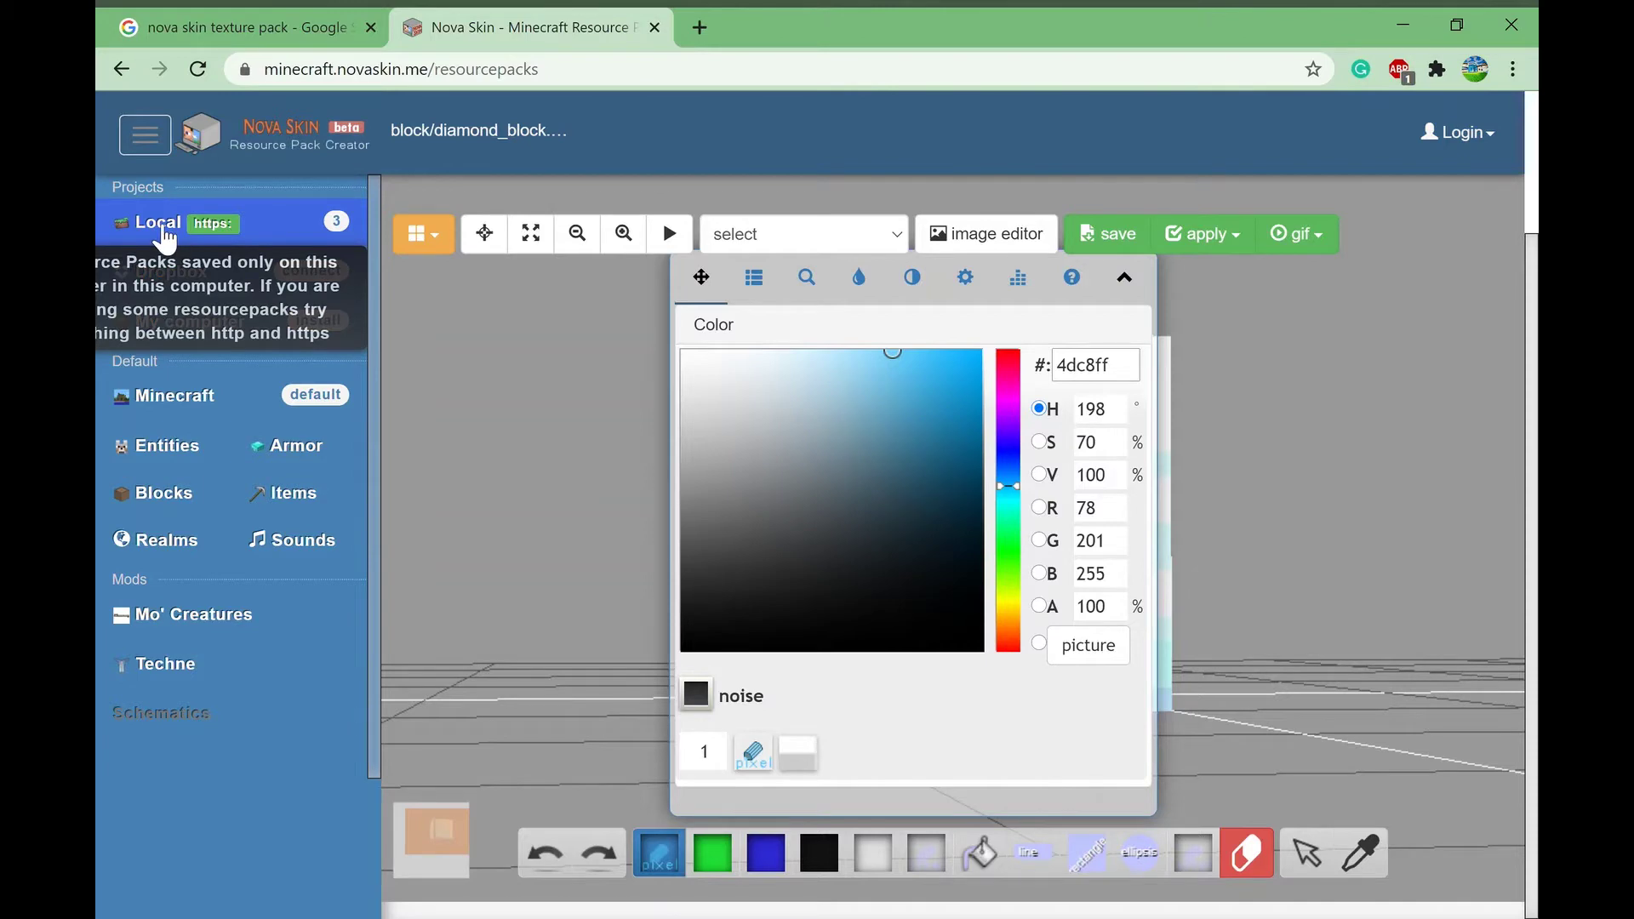
click(184, 240)
click(514, 324)
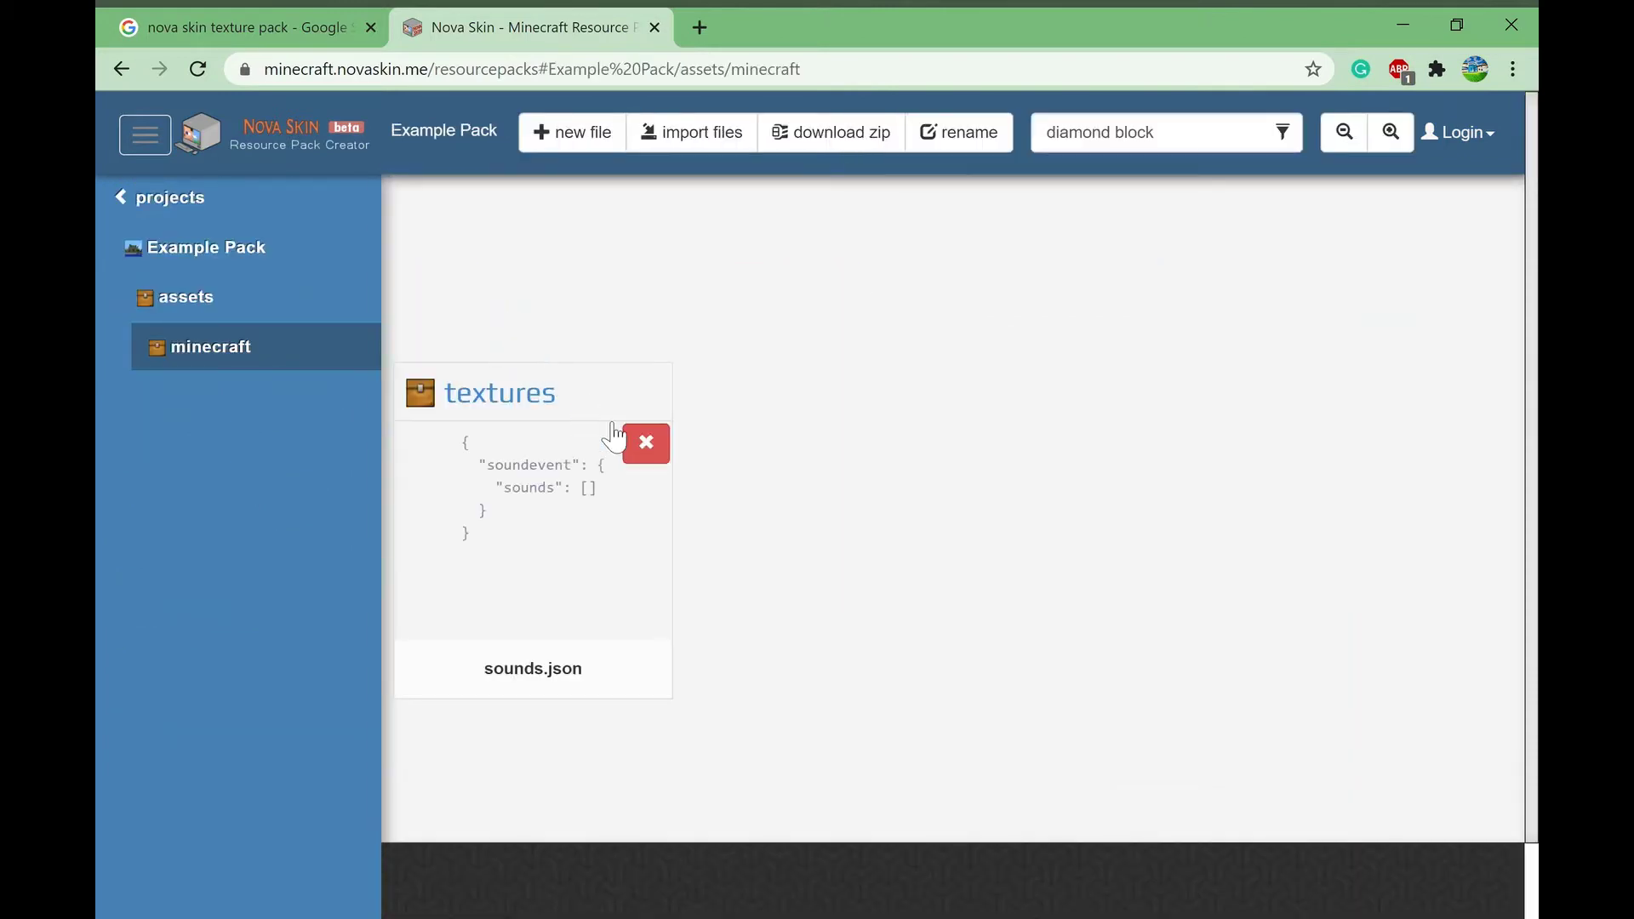
click(572, 401)
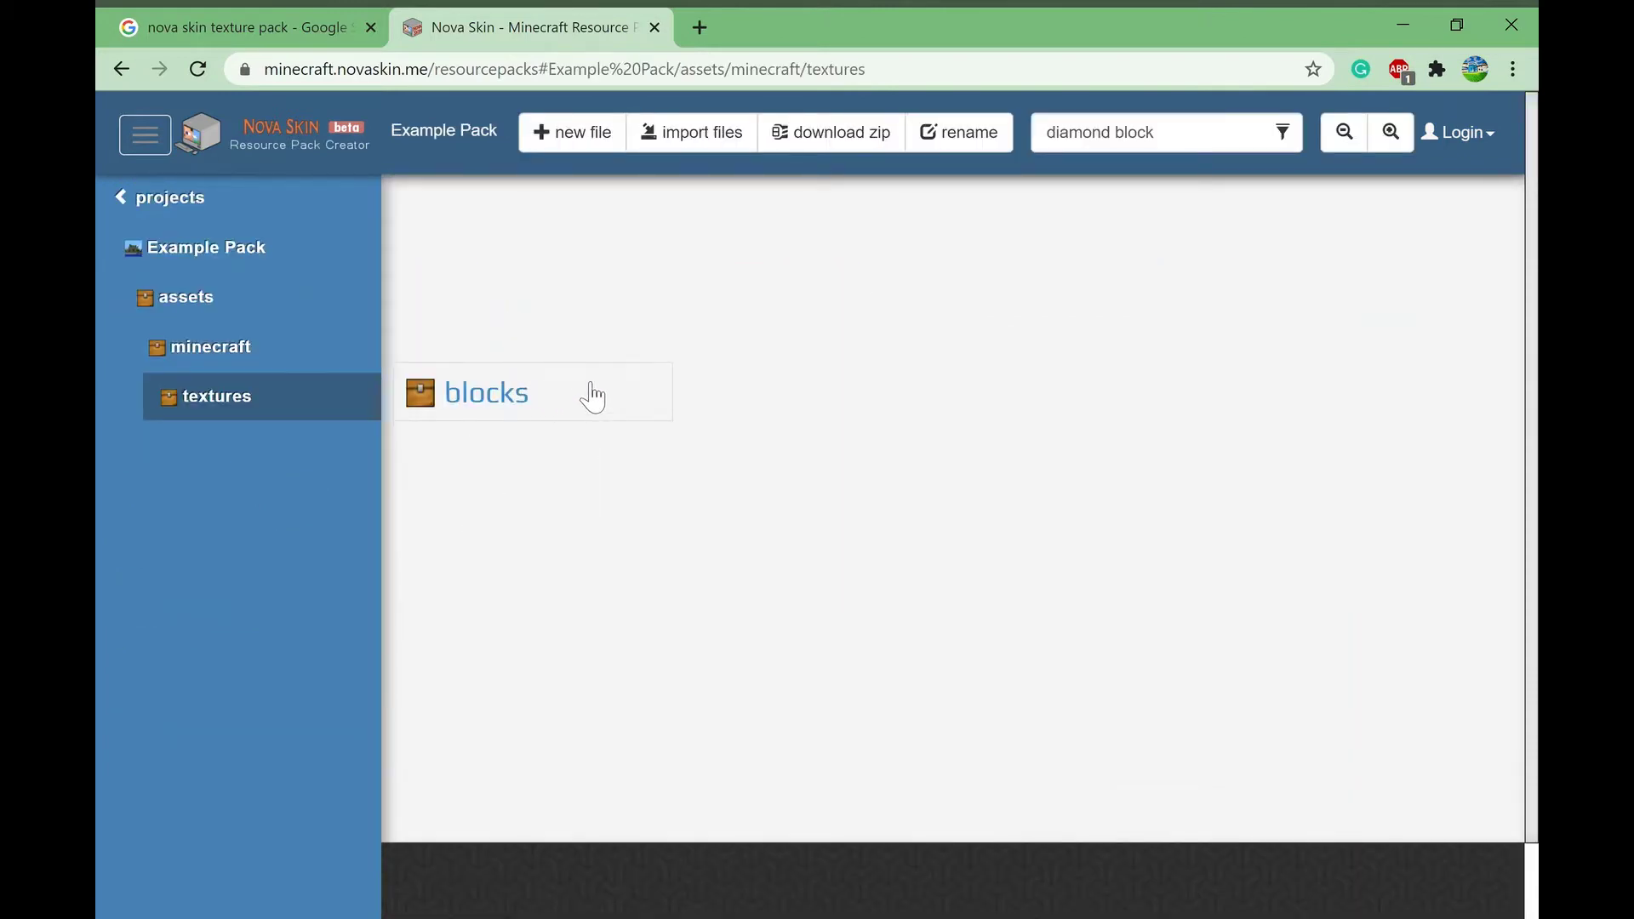
click(592, 396)
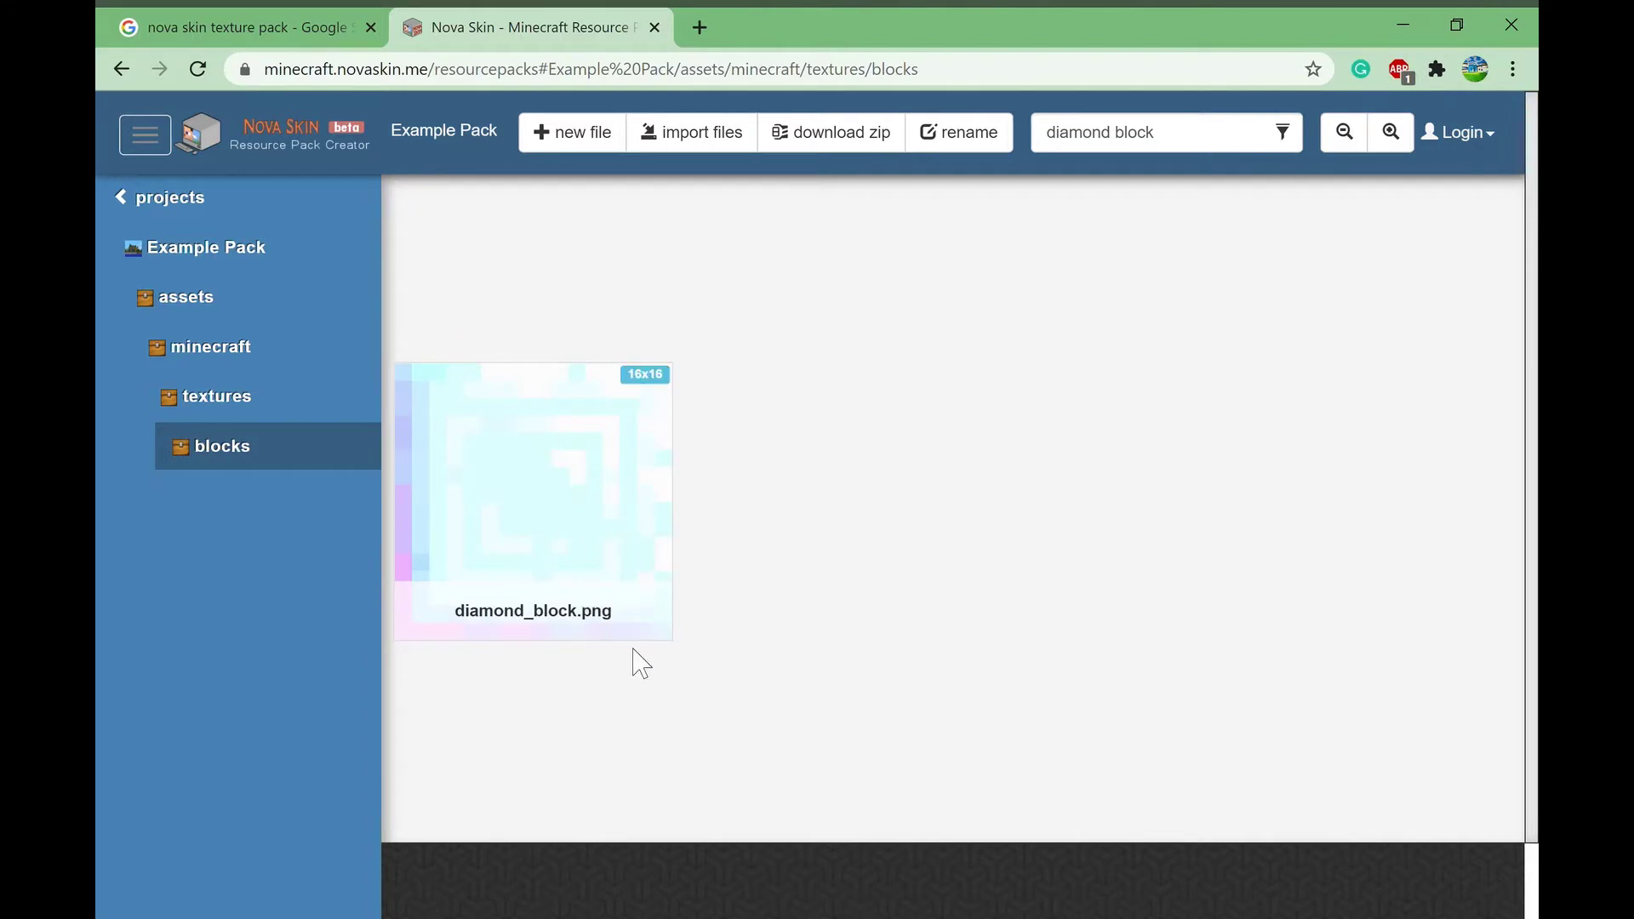
mouse_move(492, 502)
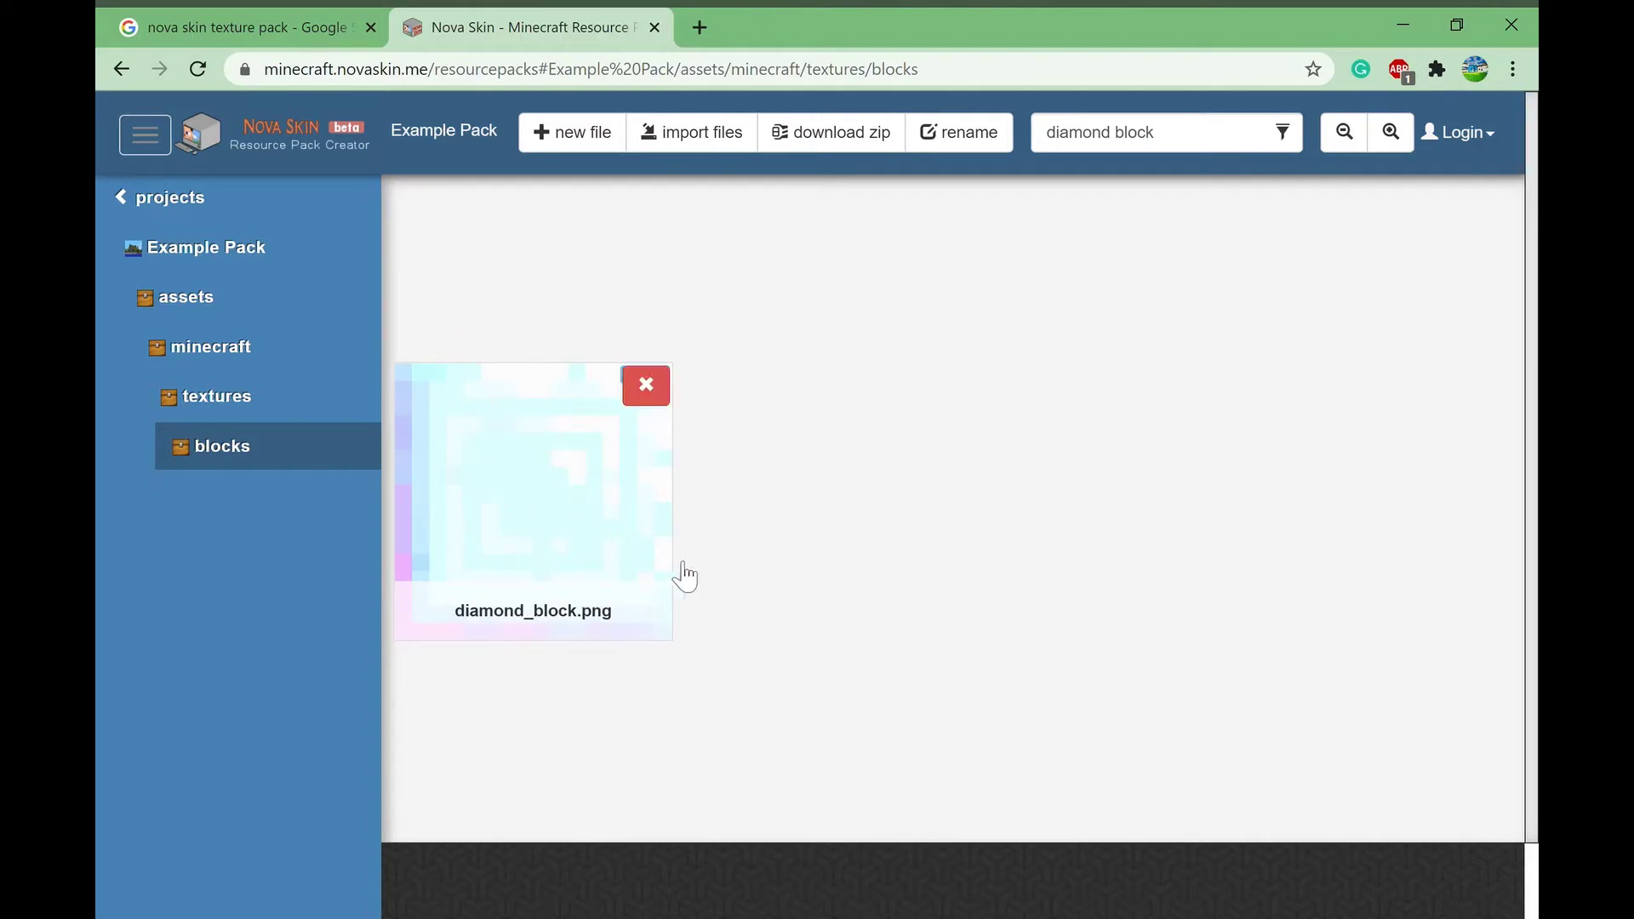
Step: Browse the default item textures, search for "stone sword" and open stone_sword.png for editing
click(184, 204)
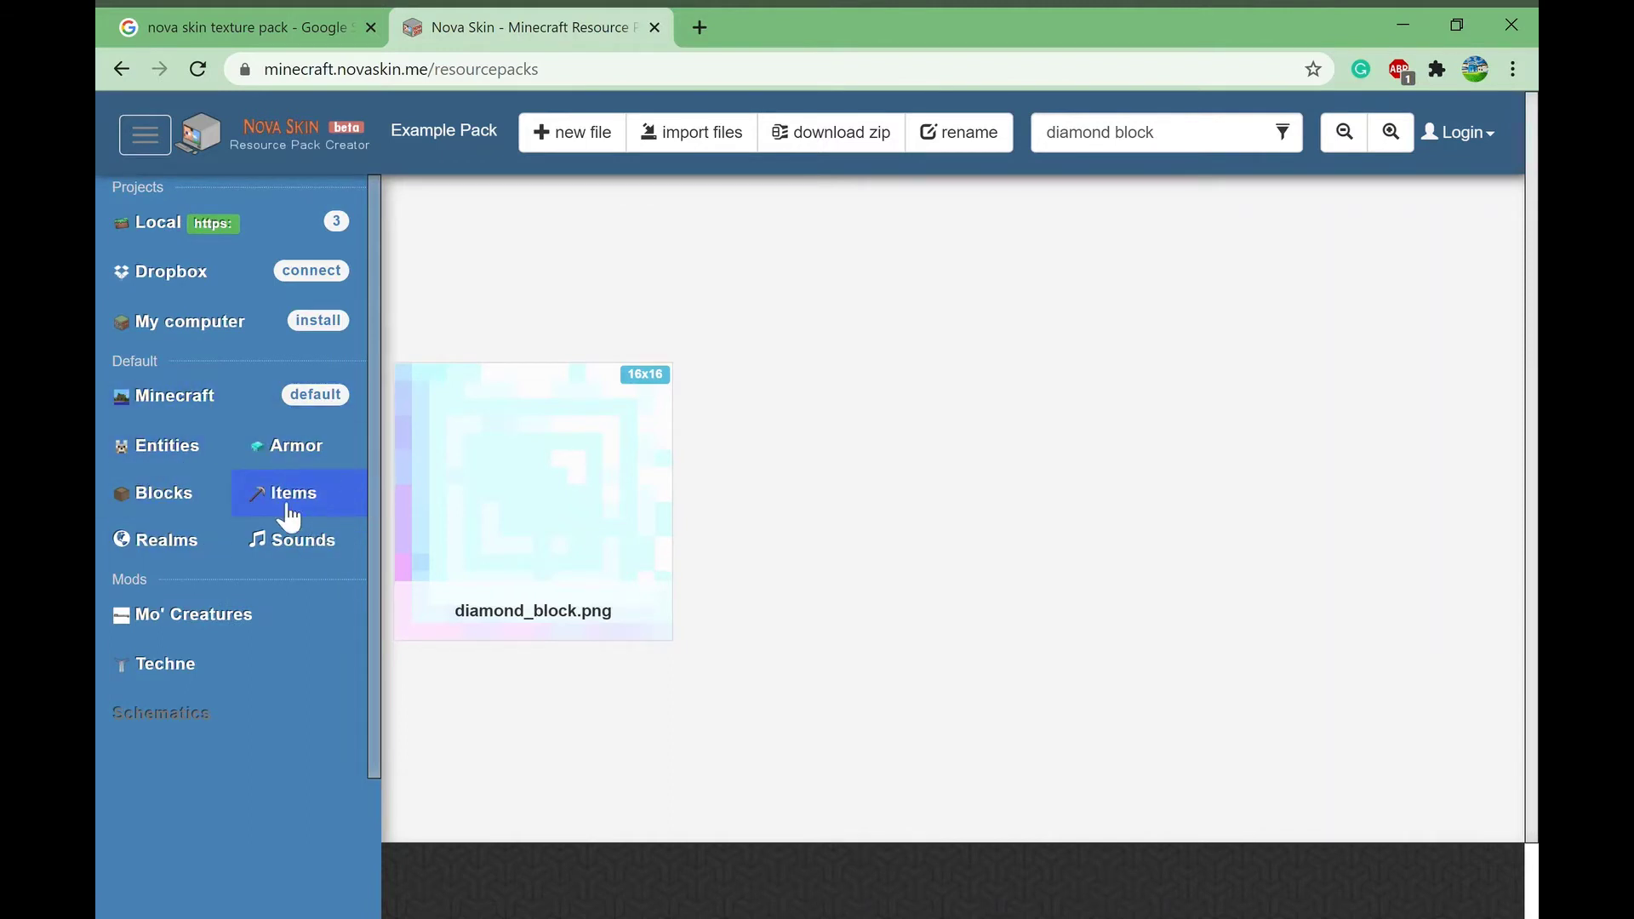
click(260, 509)
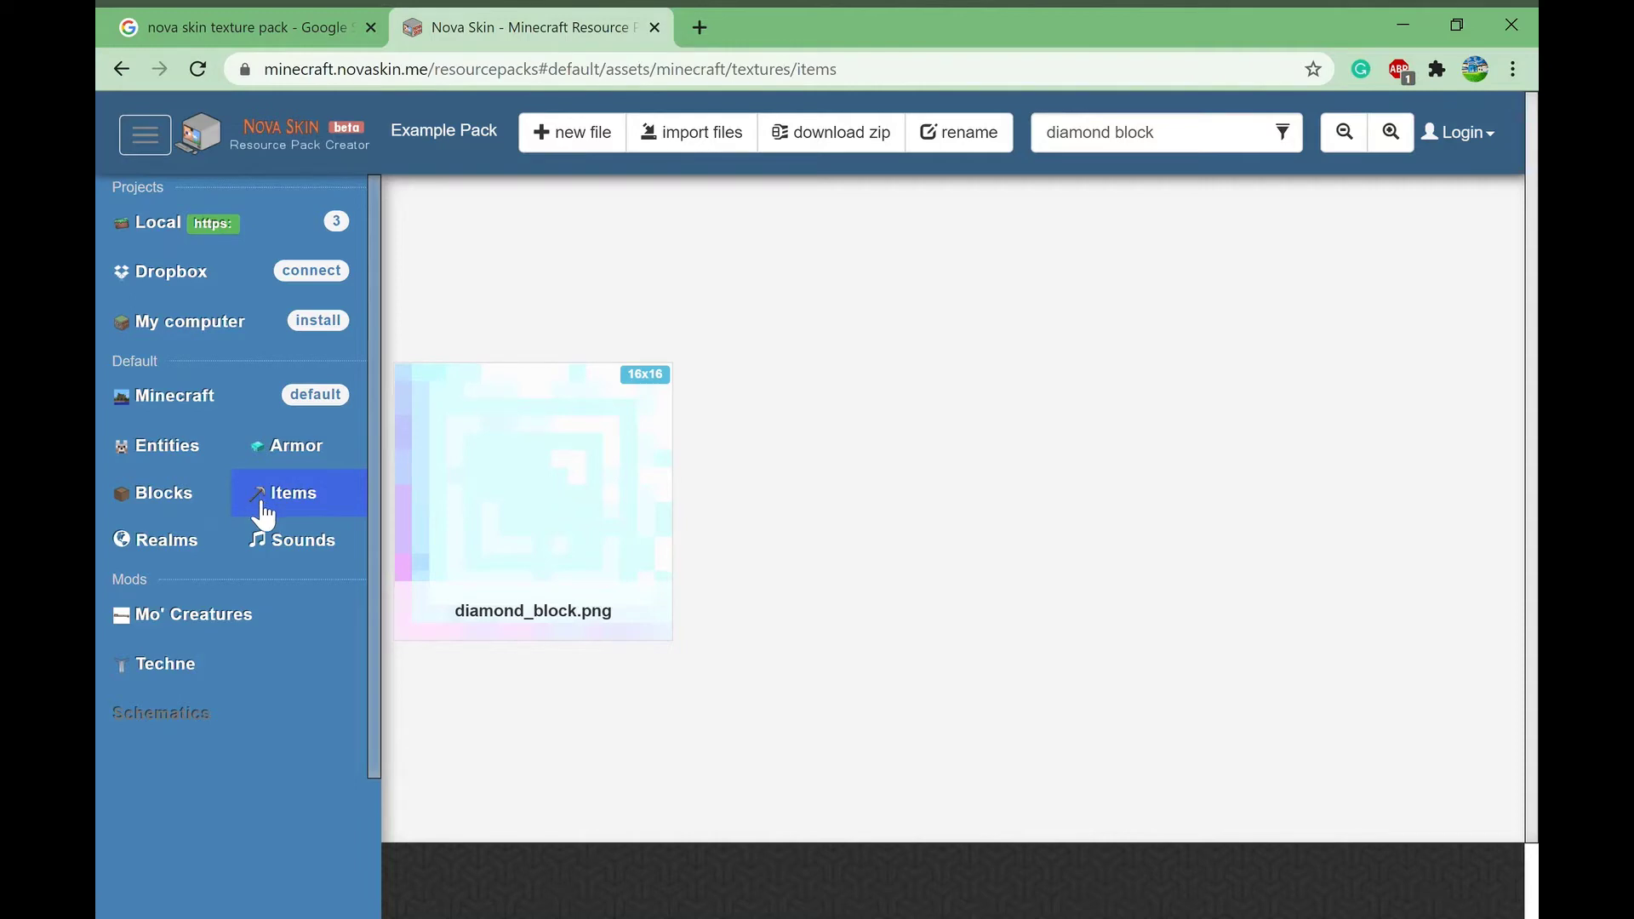
drag(658, 126, 445, 152)
key(BackSpace)
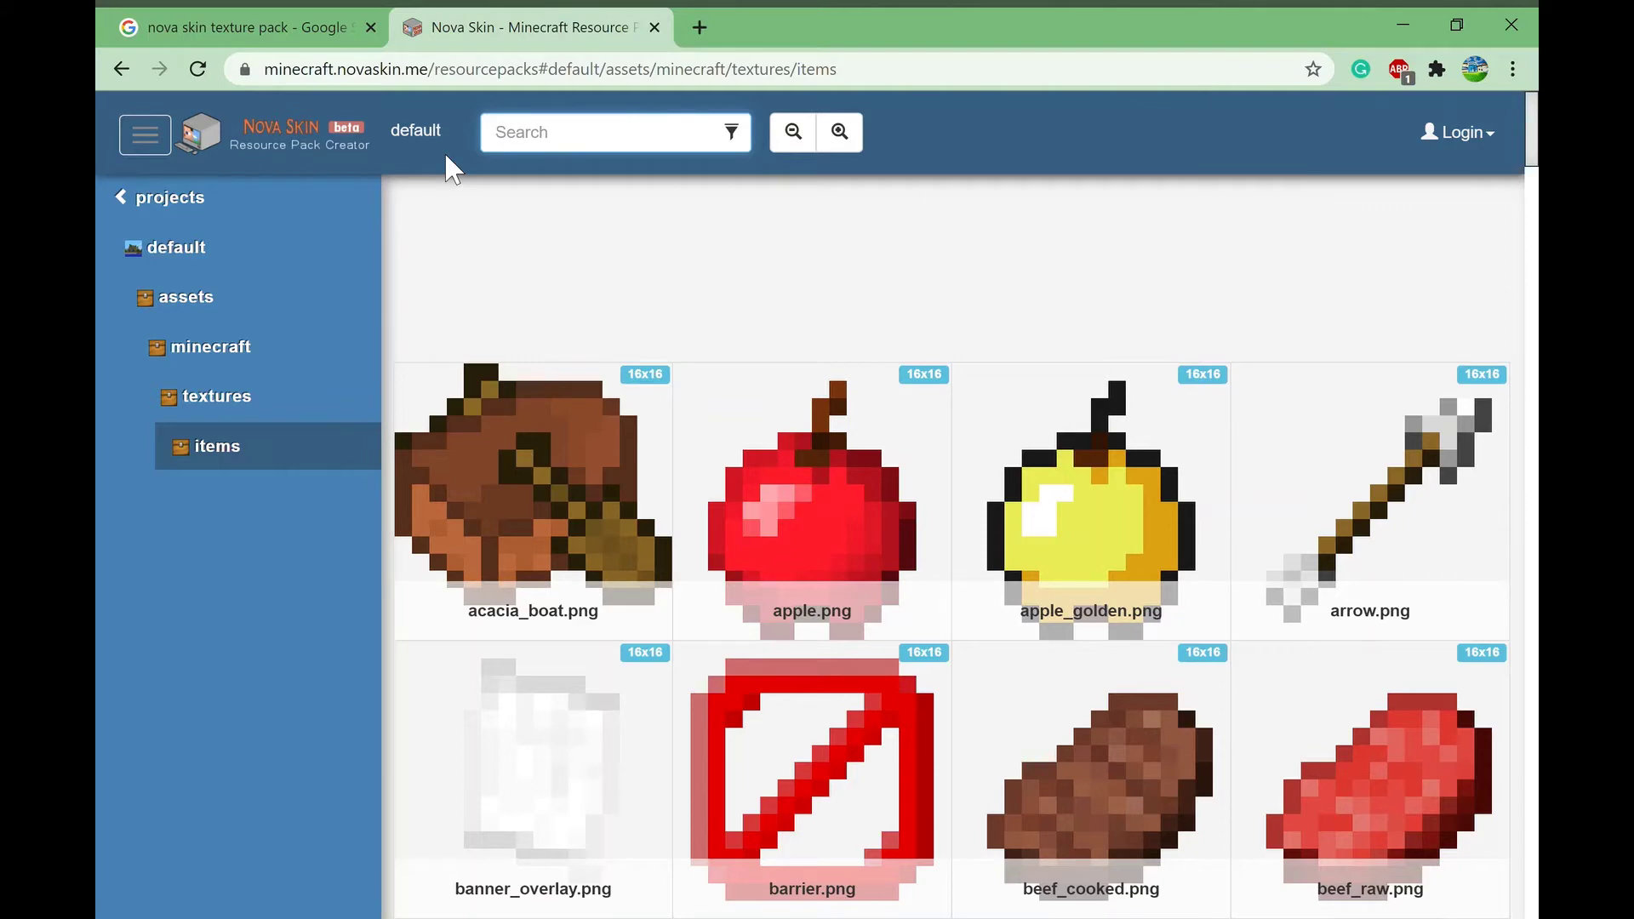
text(stone)
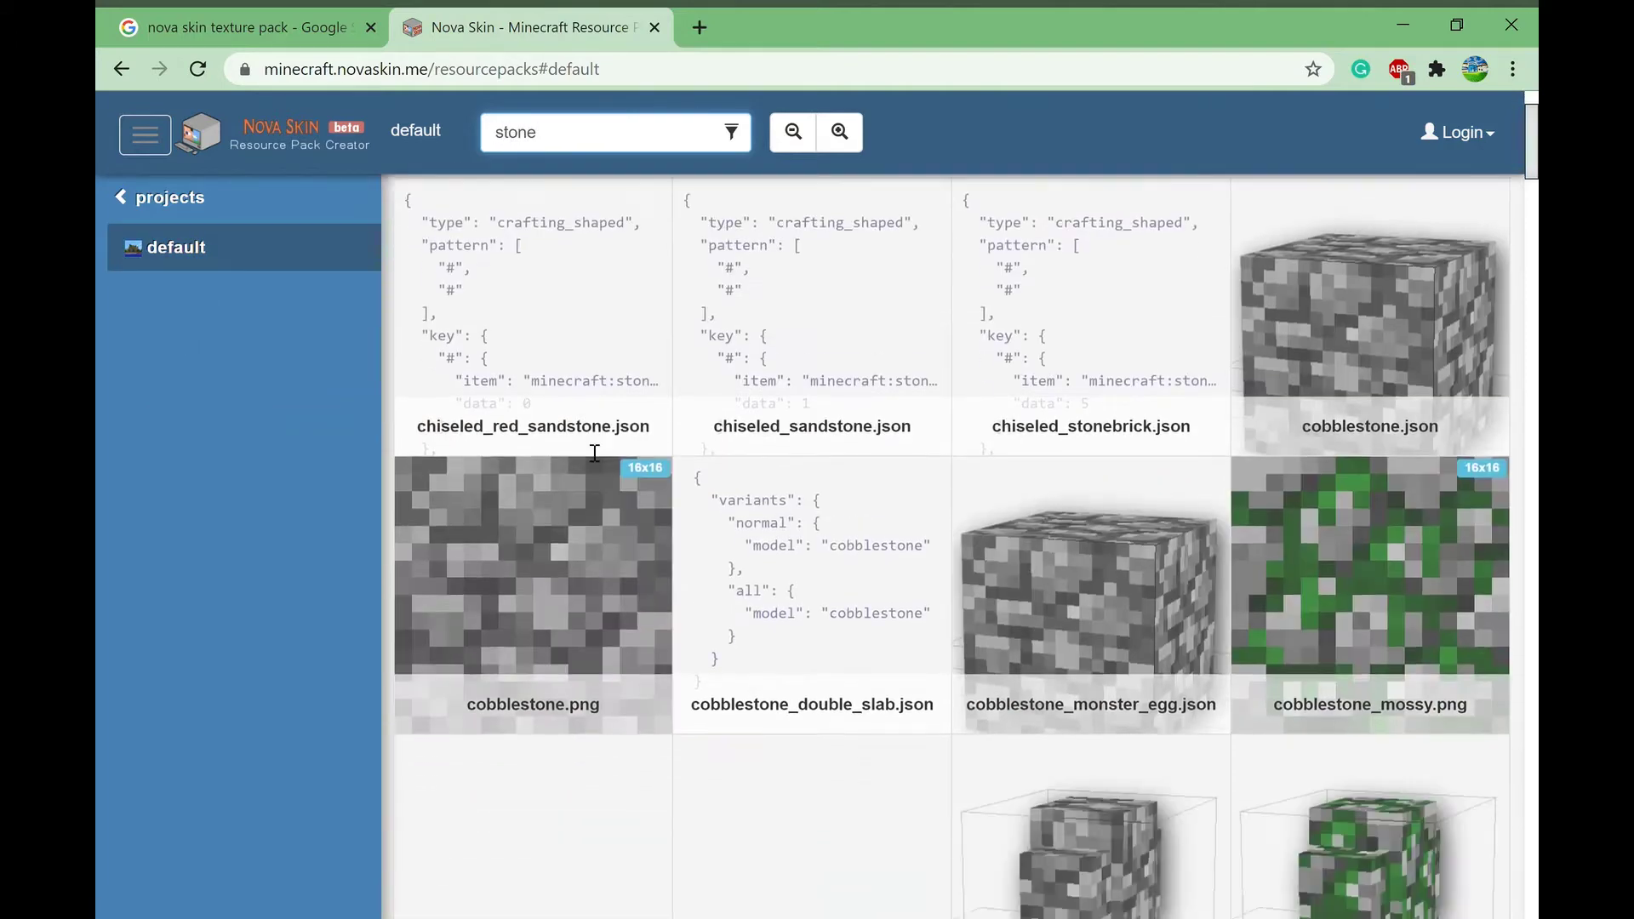
scroll(795, 411, down, 10)
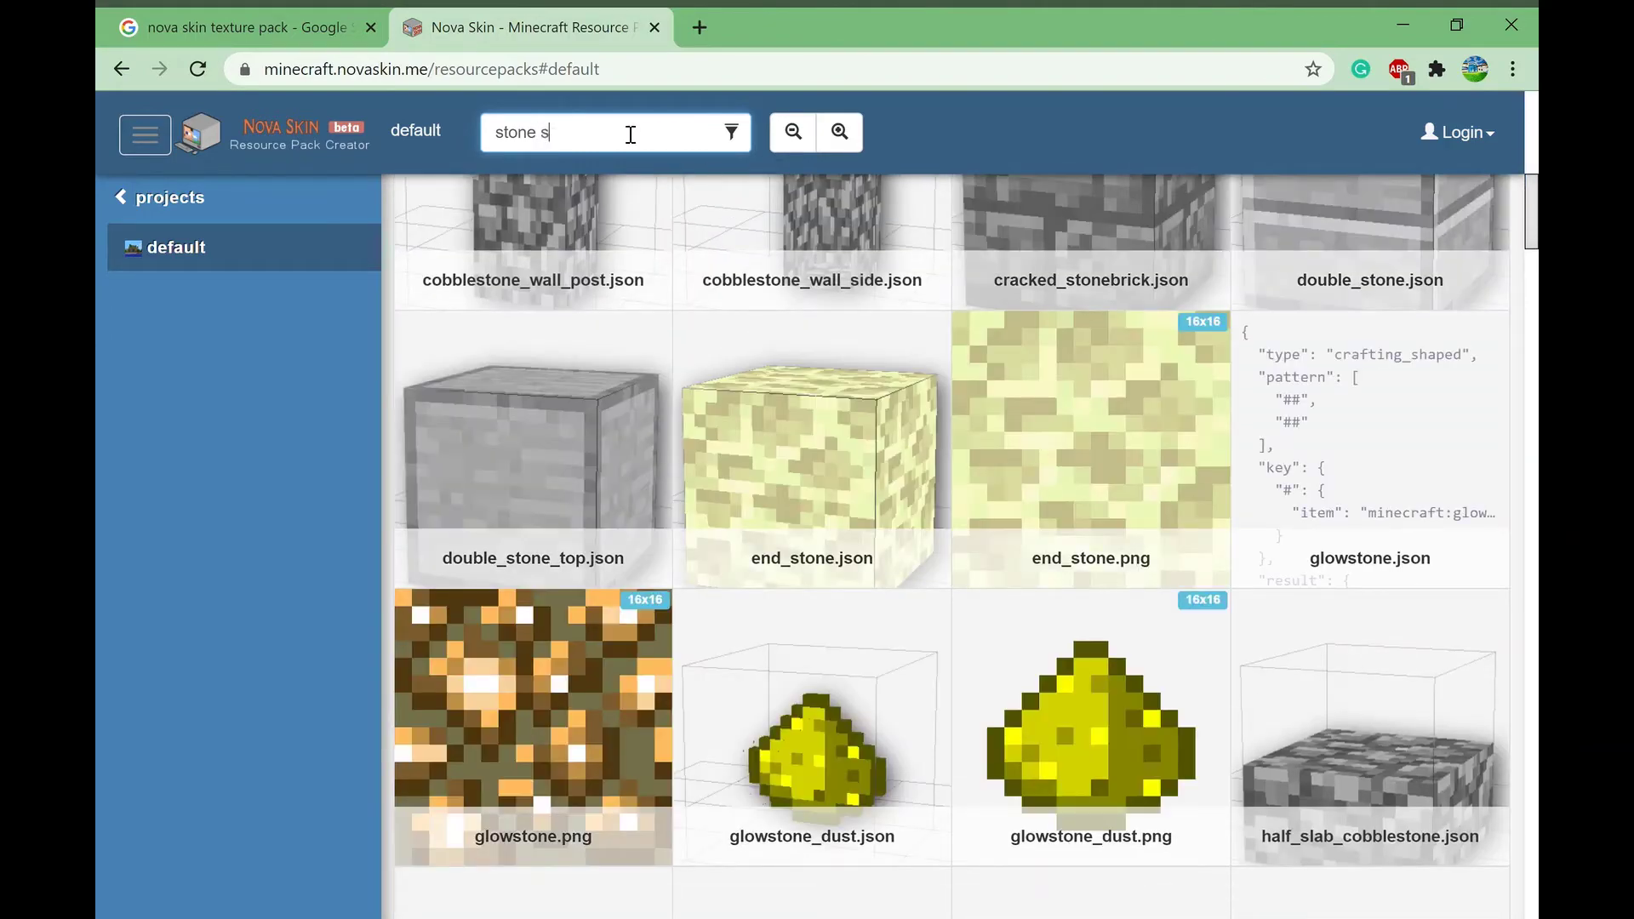
text(store)
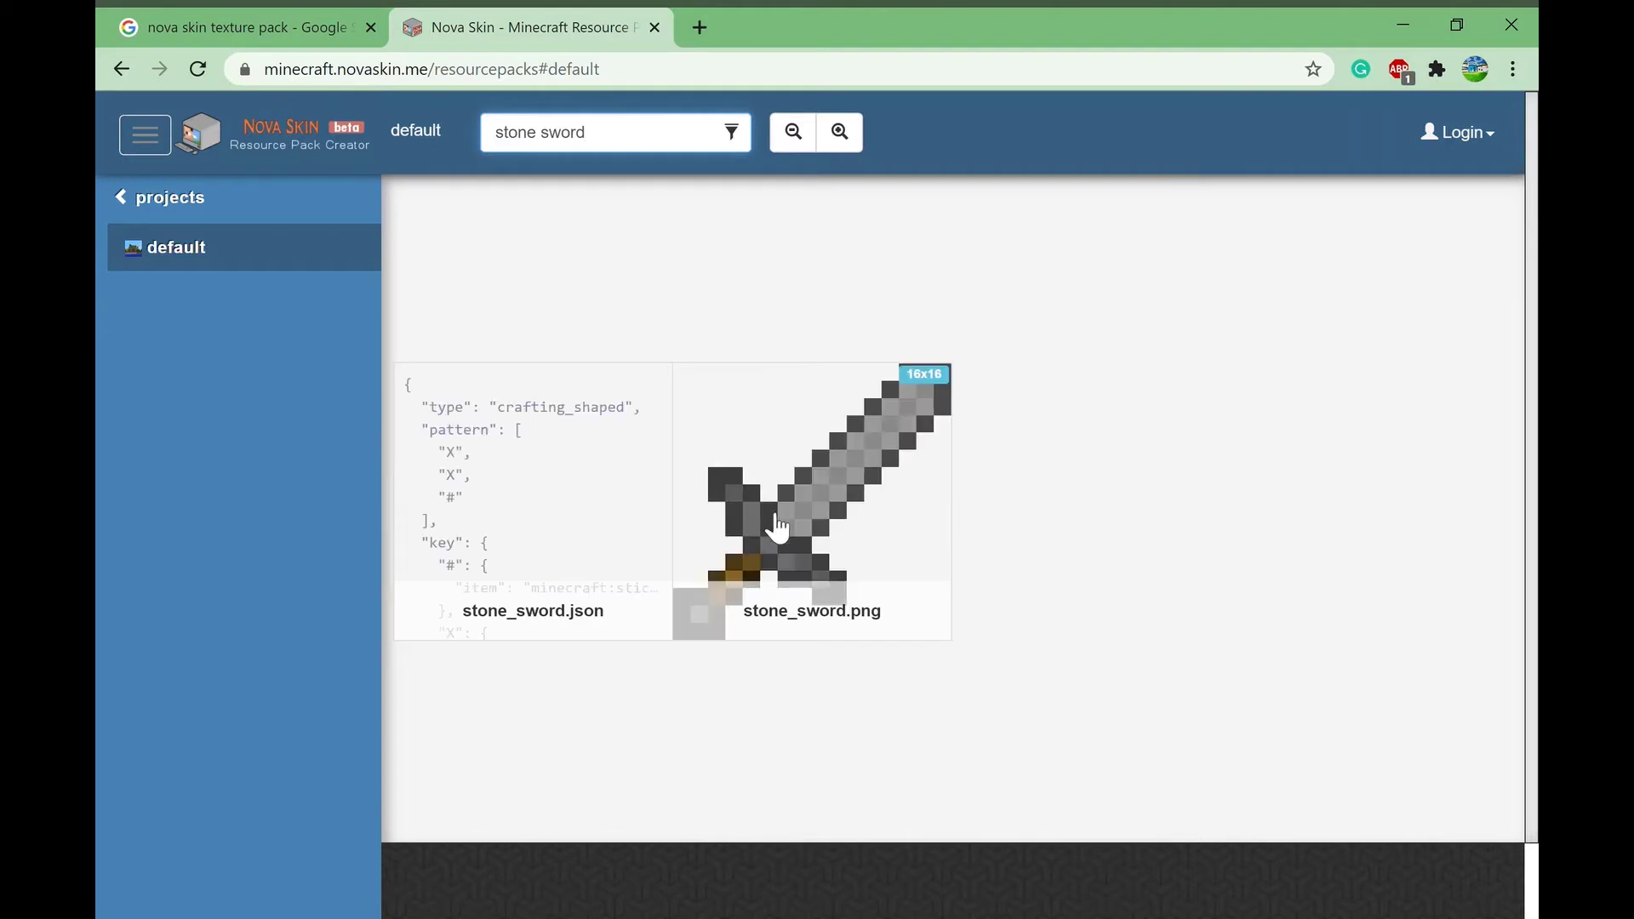
click(798, 552)
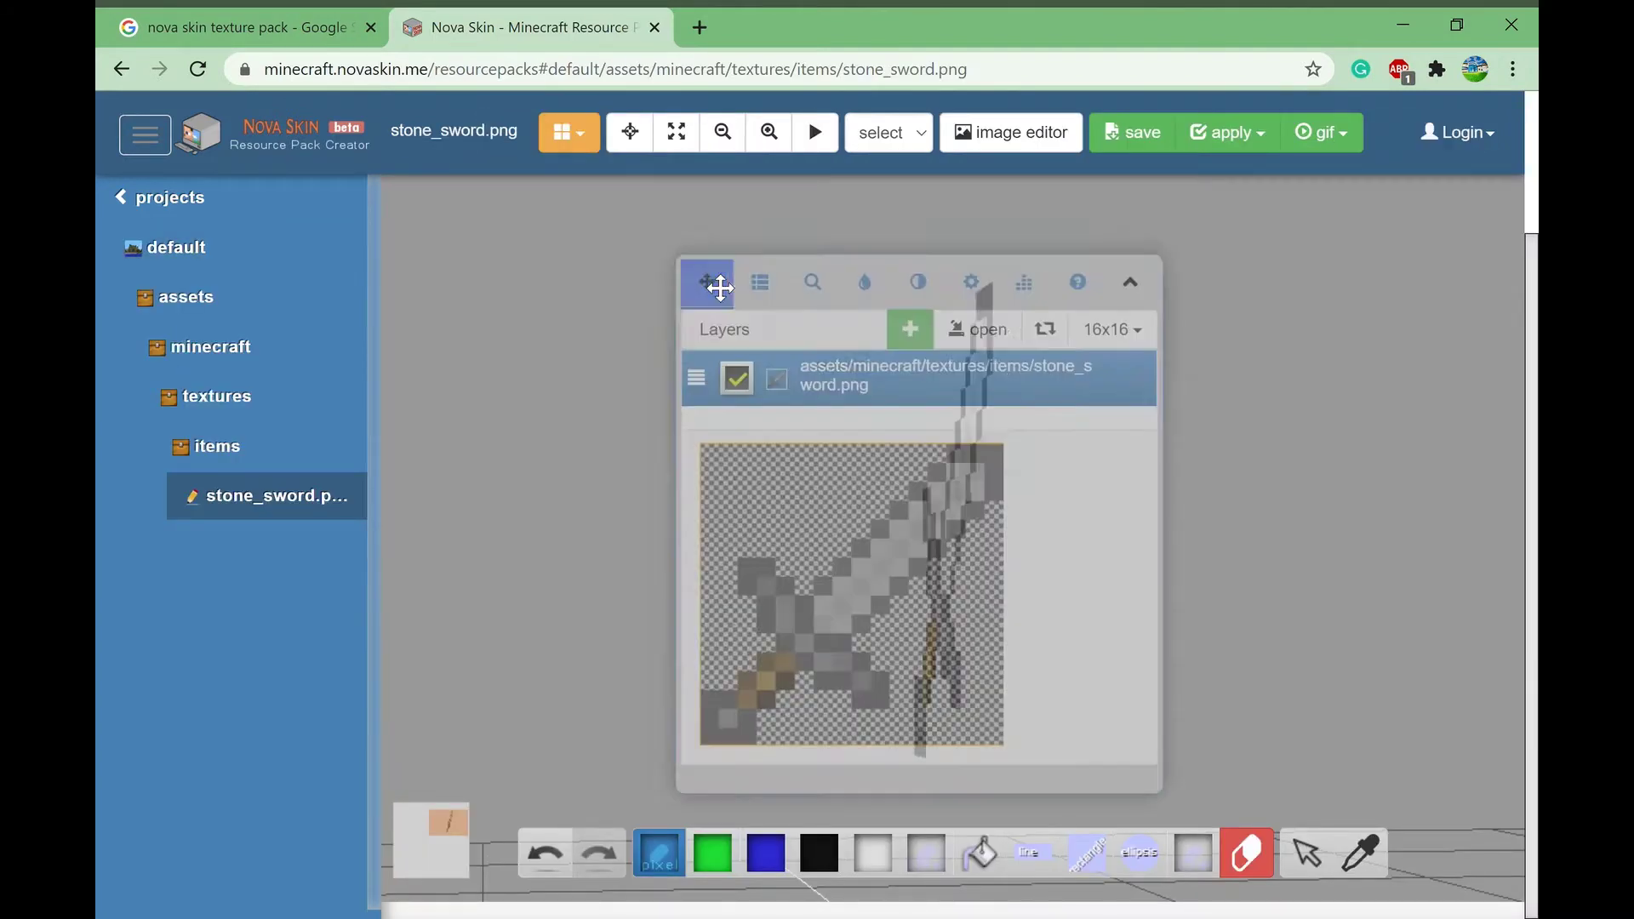
Step: Turn the stone sword to face the front and open the color picker clear of it
drag(718, 285, 234, 304)
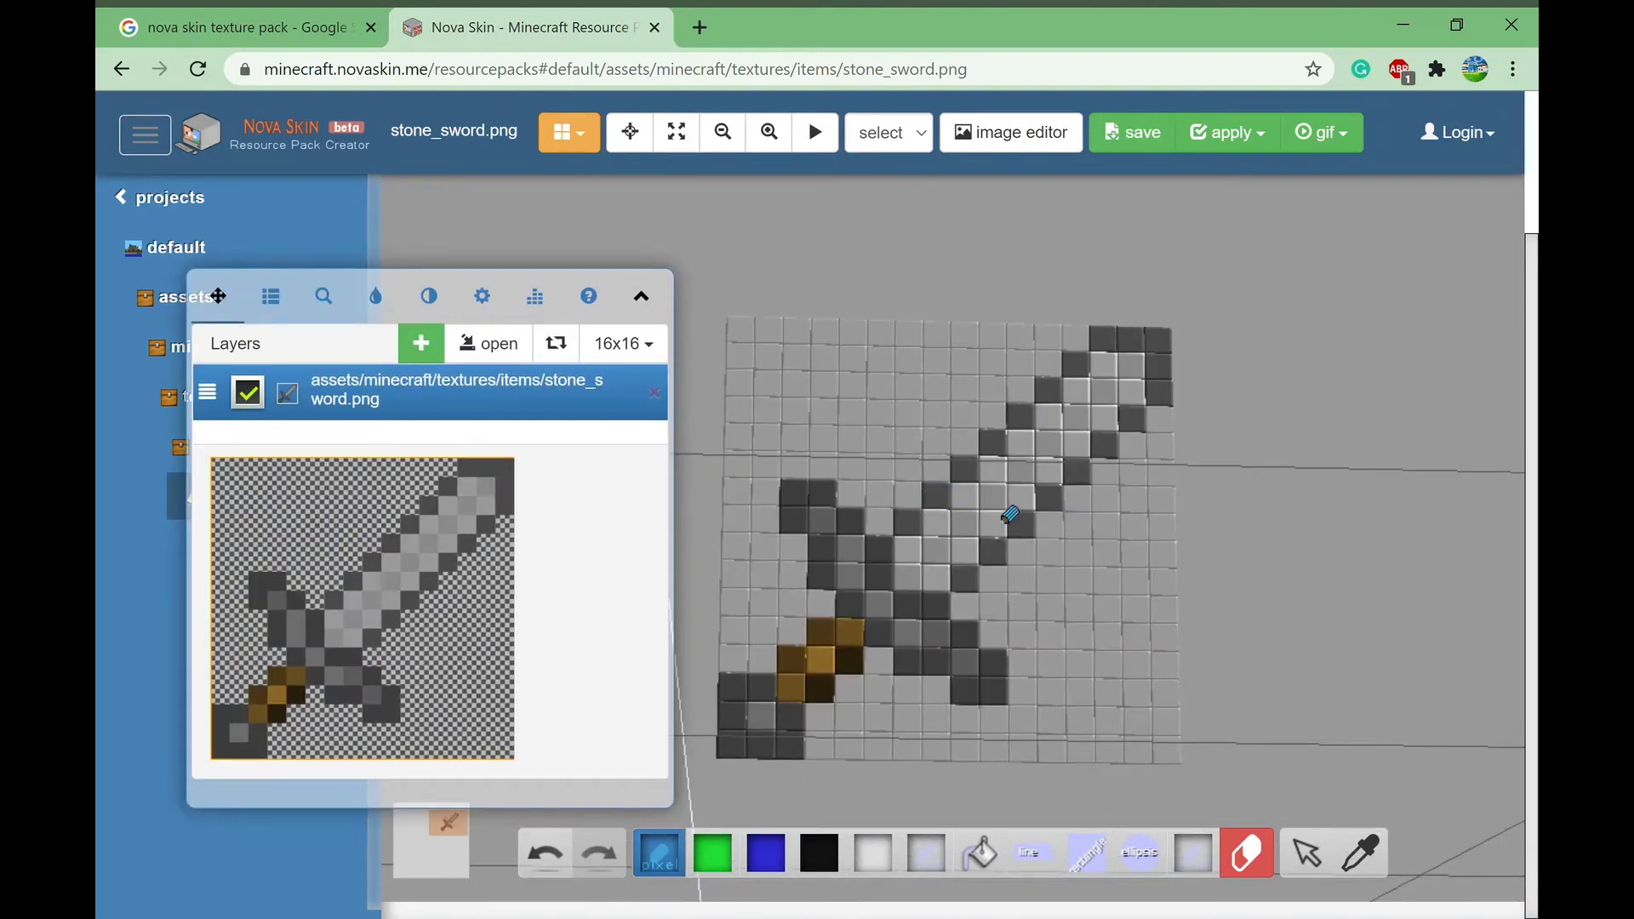
drag(1207, 514, 1044, 600)
drag(1266, 549, 1321, 521)
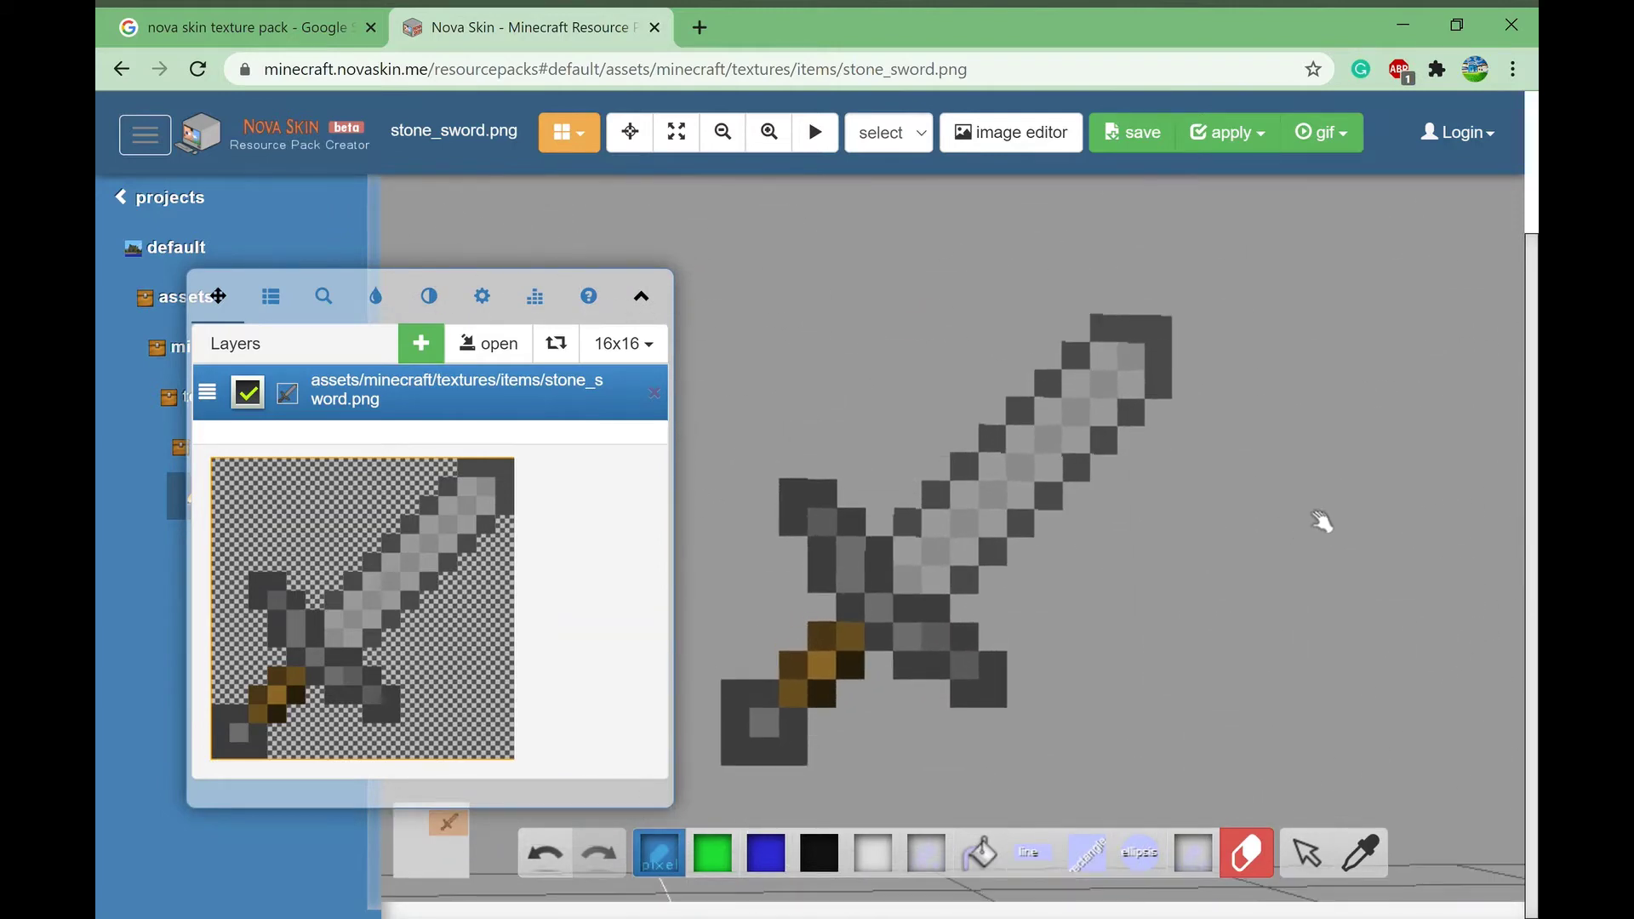
click(375, 296)
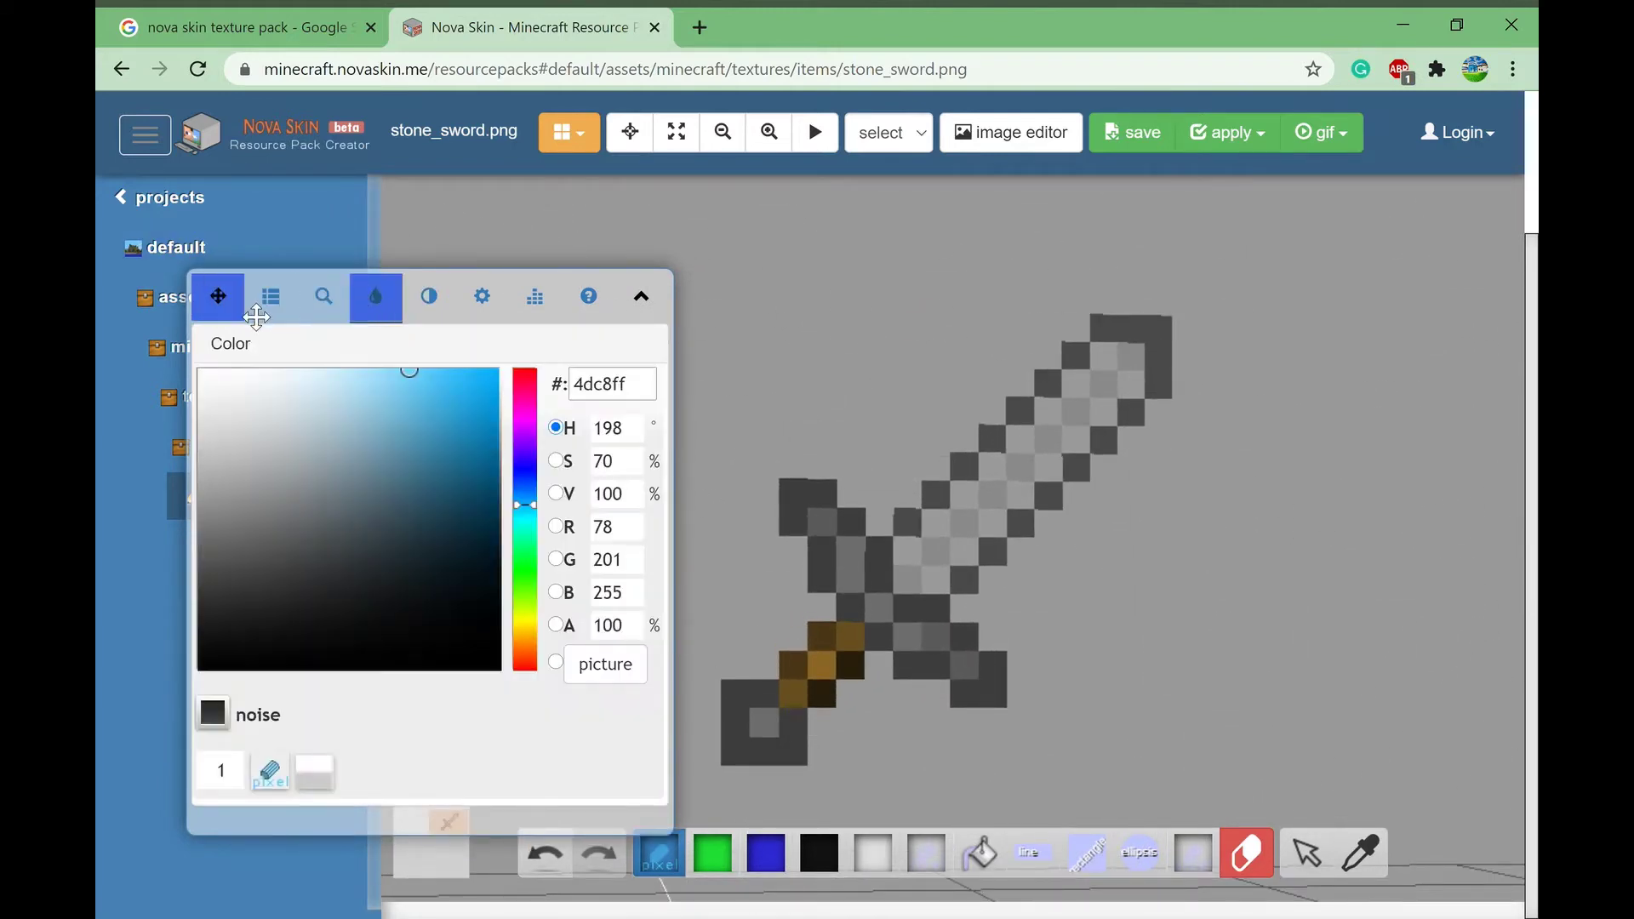
drag(218, 296, 182, 284)
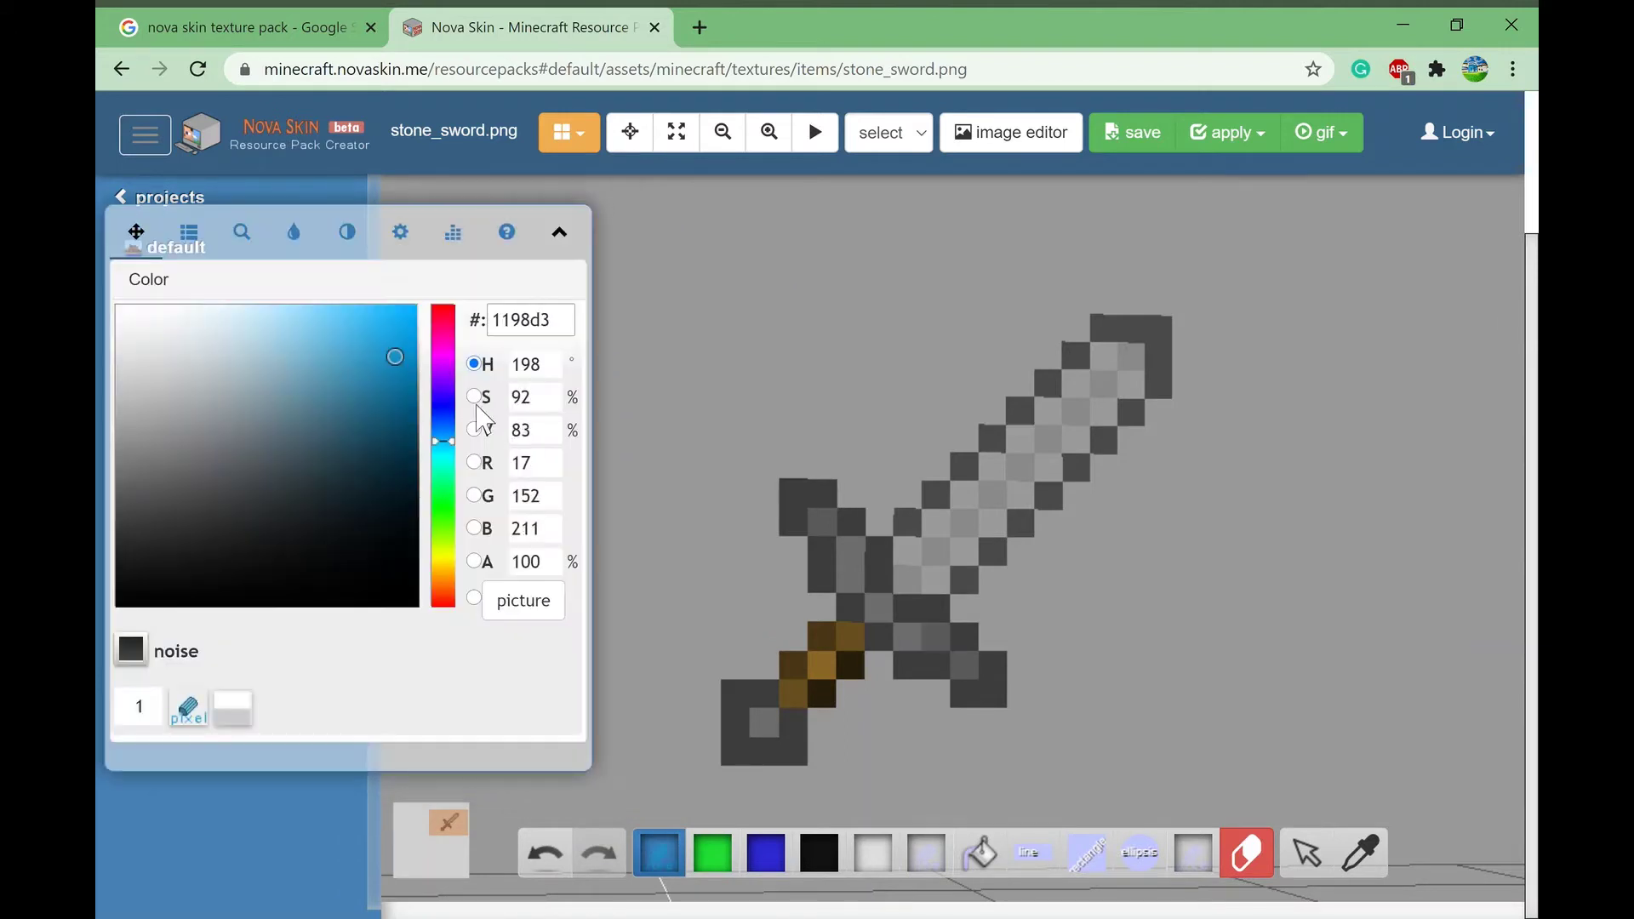
Step: Set the paint color to dark red 820619 and recolor the guard tips and two pommel corners
drag(457, 384, 450, 366)
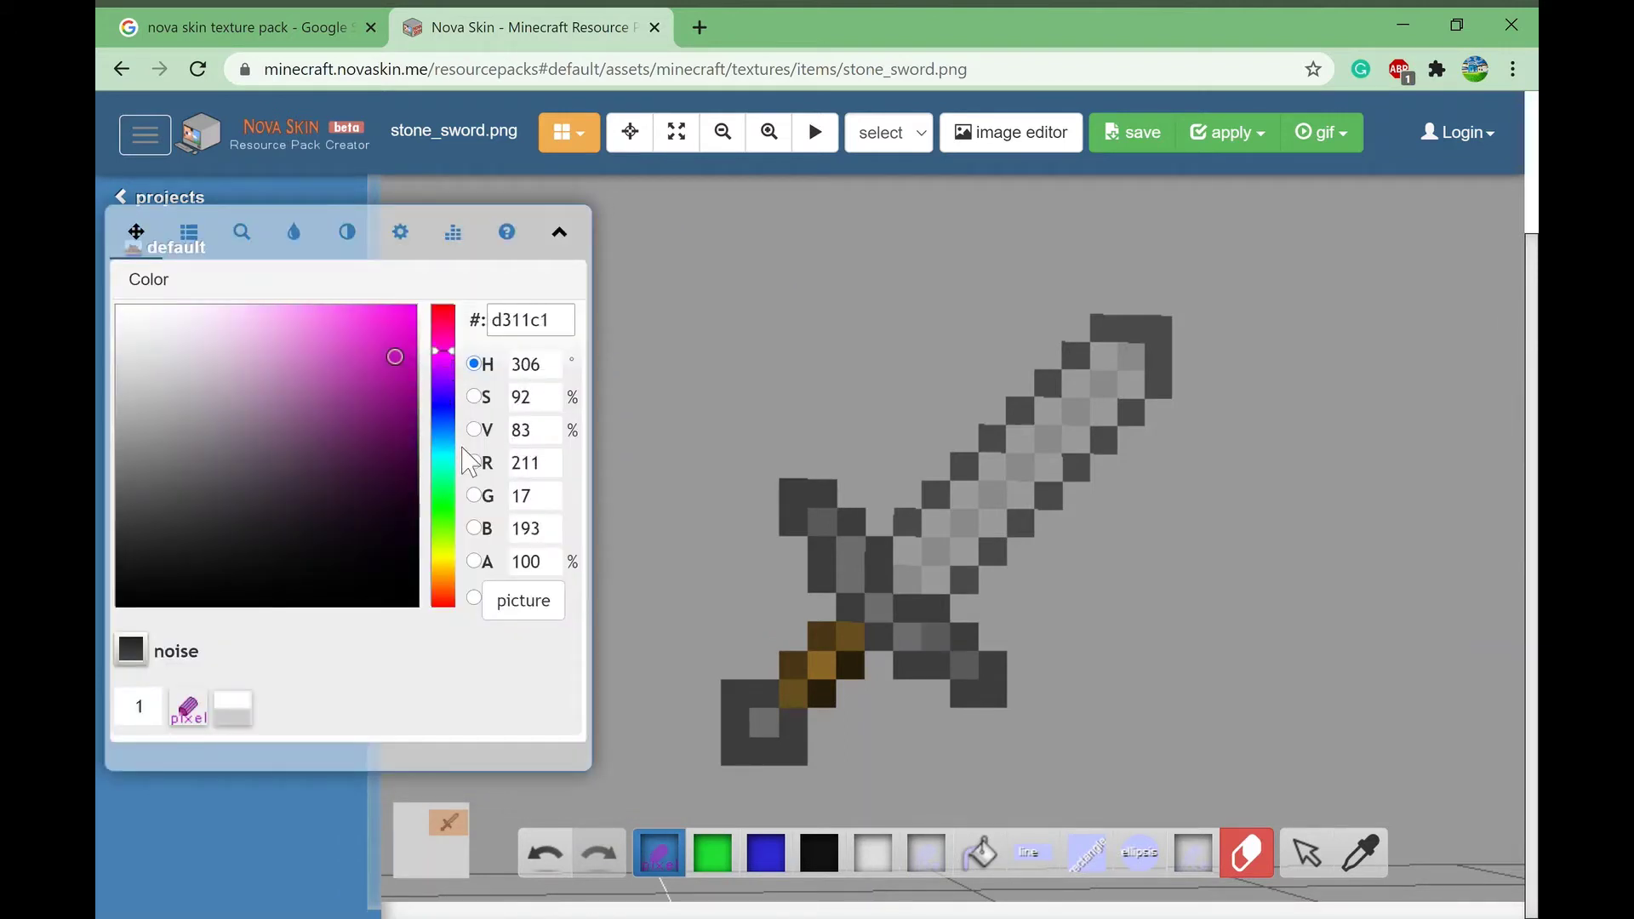
mouse_move(464, 515)
mouse_down()
mouse_move(463, 346)
mouse_move(442, 413)
mouse_move(362, 484)
mouse_move(197, 474)
mouse_move(233, 507)
mouse_move(299, 507)
mouse_up()
drag(442, 411, 460, 331)
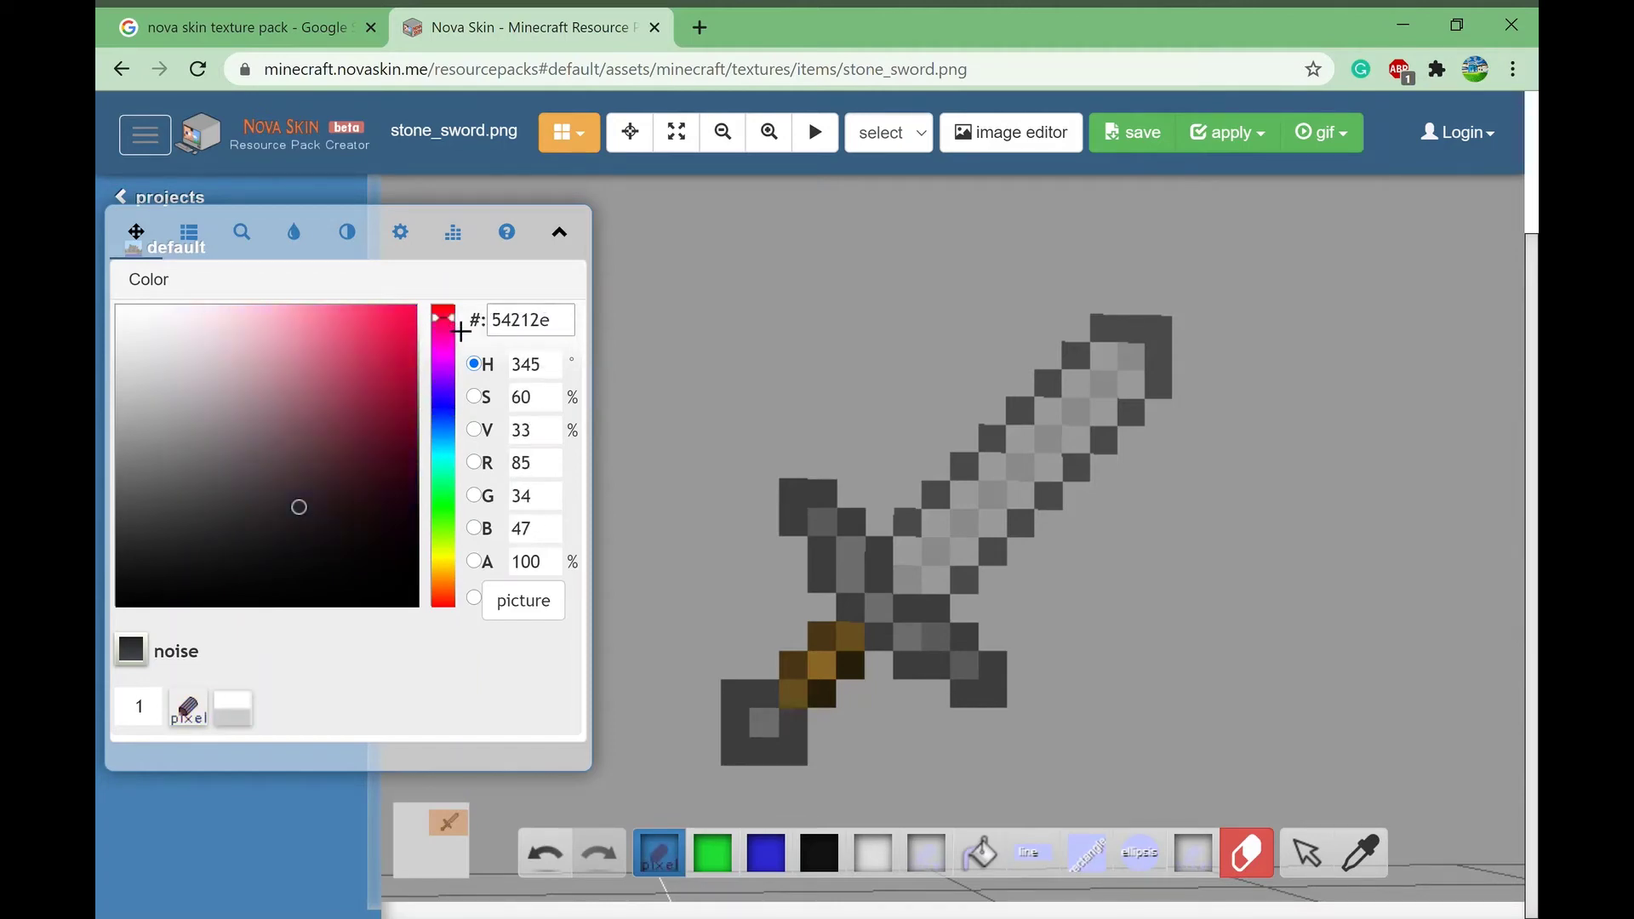
mouse_move(359, 481)
mouse_down()
mouse_move(349, 462)
mouse_move(376, 420)
mouse_move(405, 453)
mouse_up()
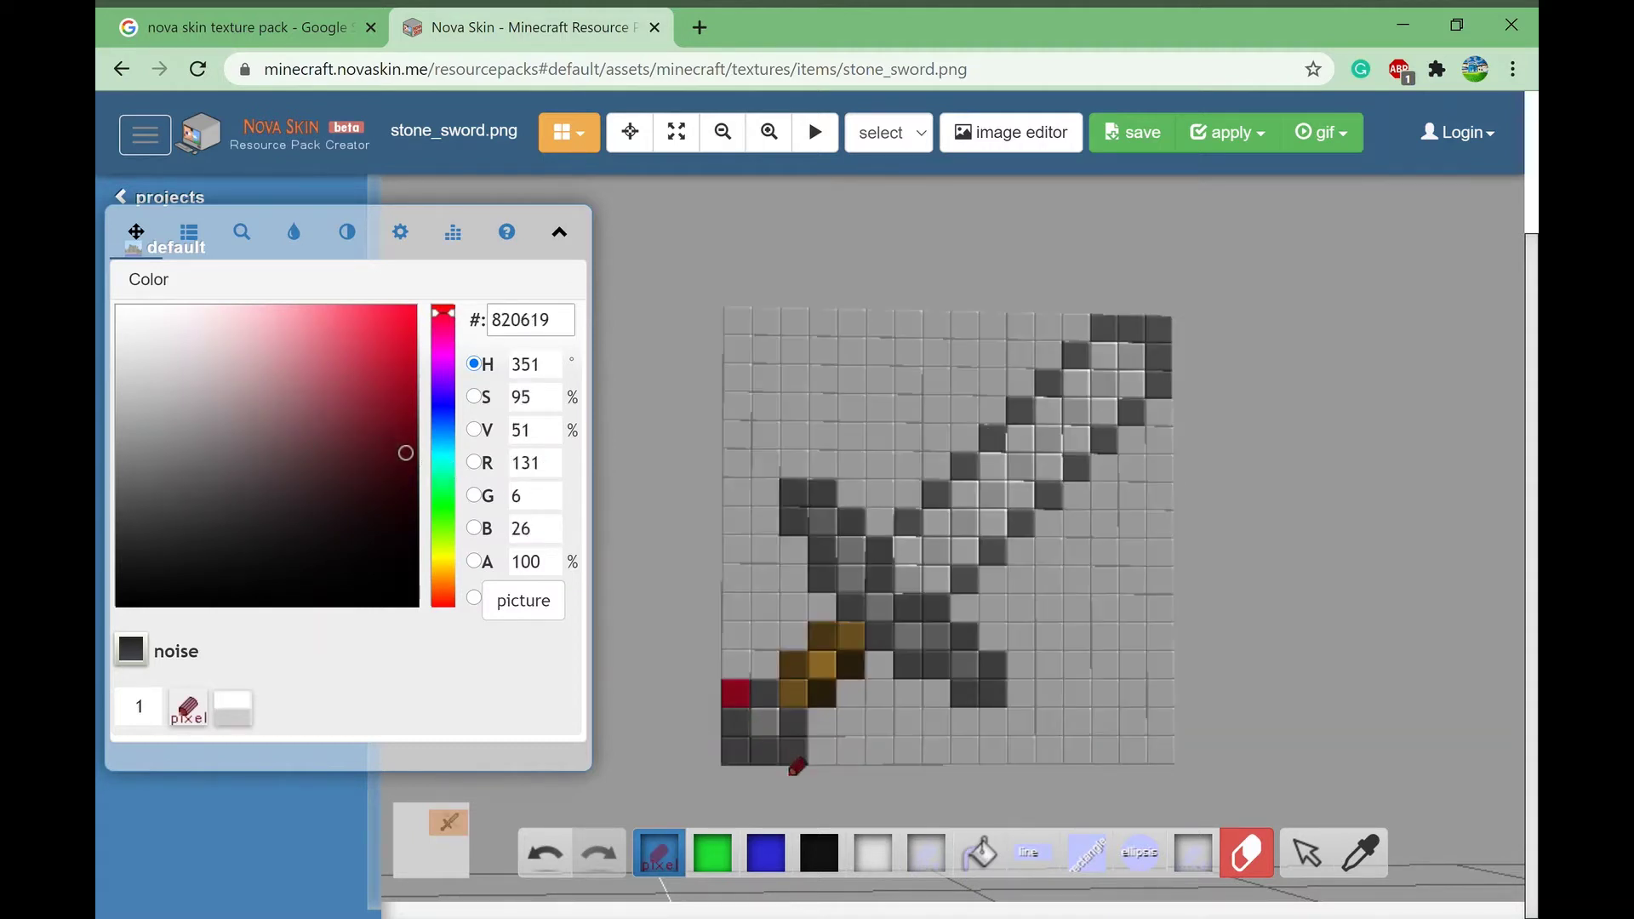
mouse_move(796, 526)
mouse_down()
mouse_move(796, 494)
mouse_move(822, 492)
mouse_up()
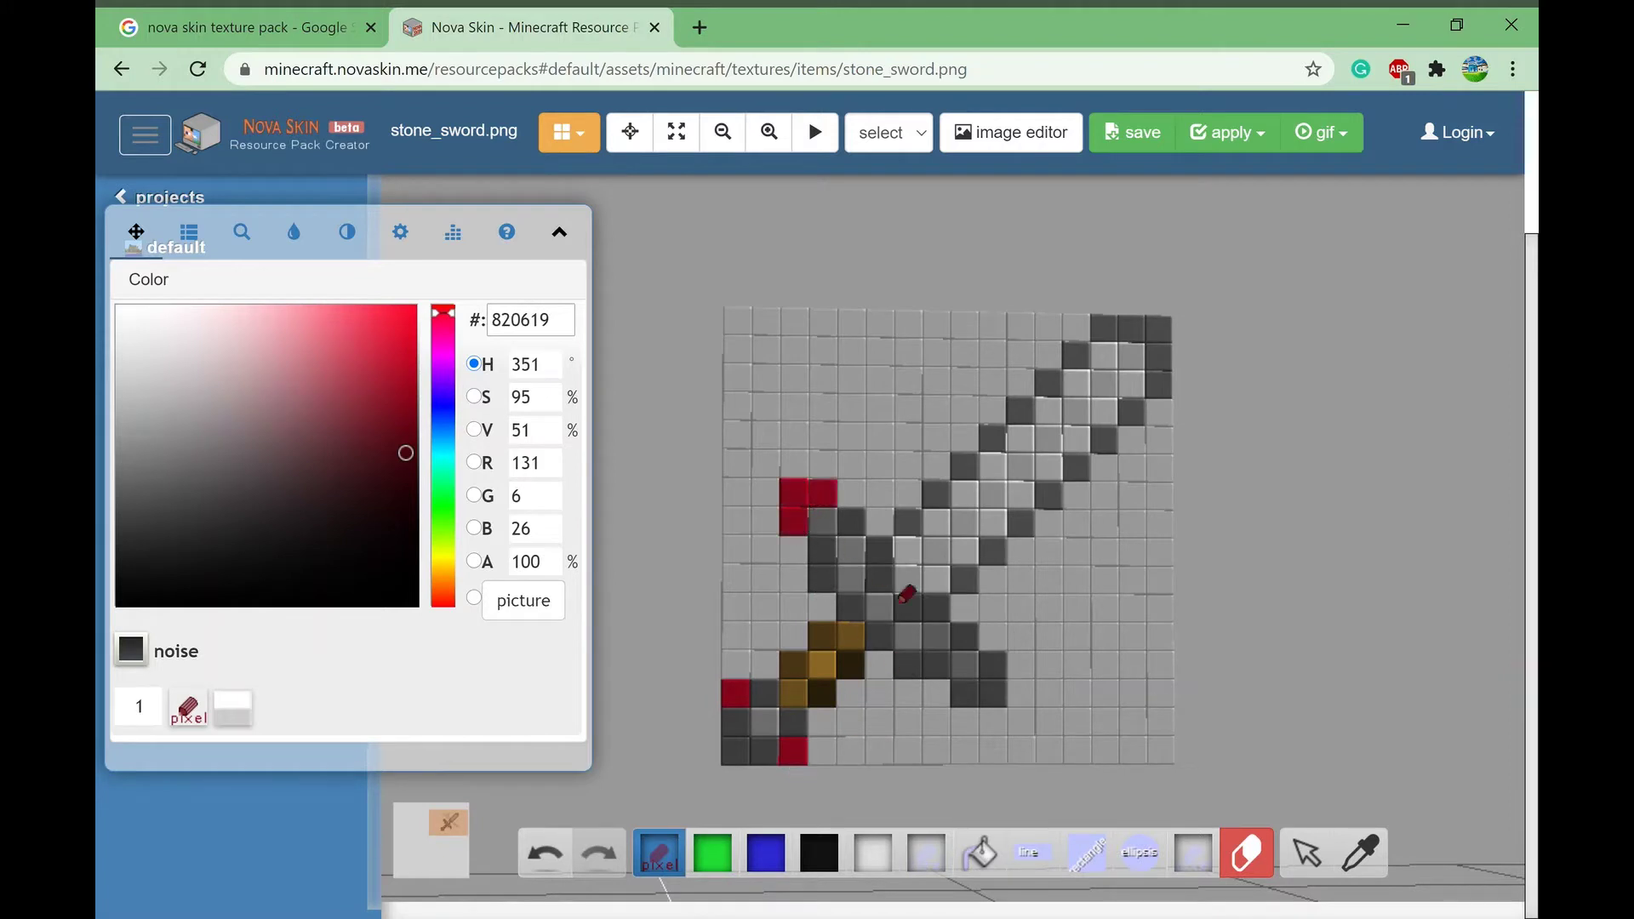
mouse_move(1001, 705)
mouse_down()
mouse_move(970, 702)
mouse_move(966, 672)
mouse_up()
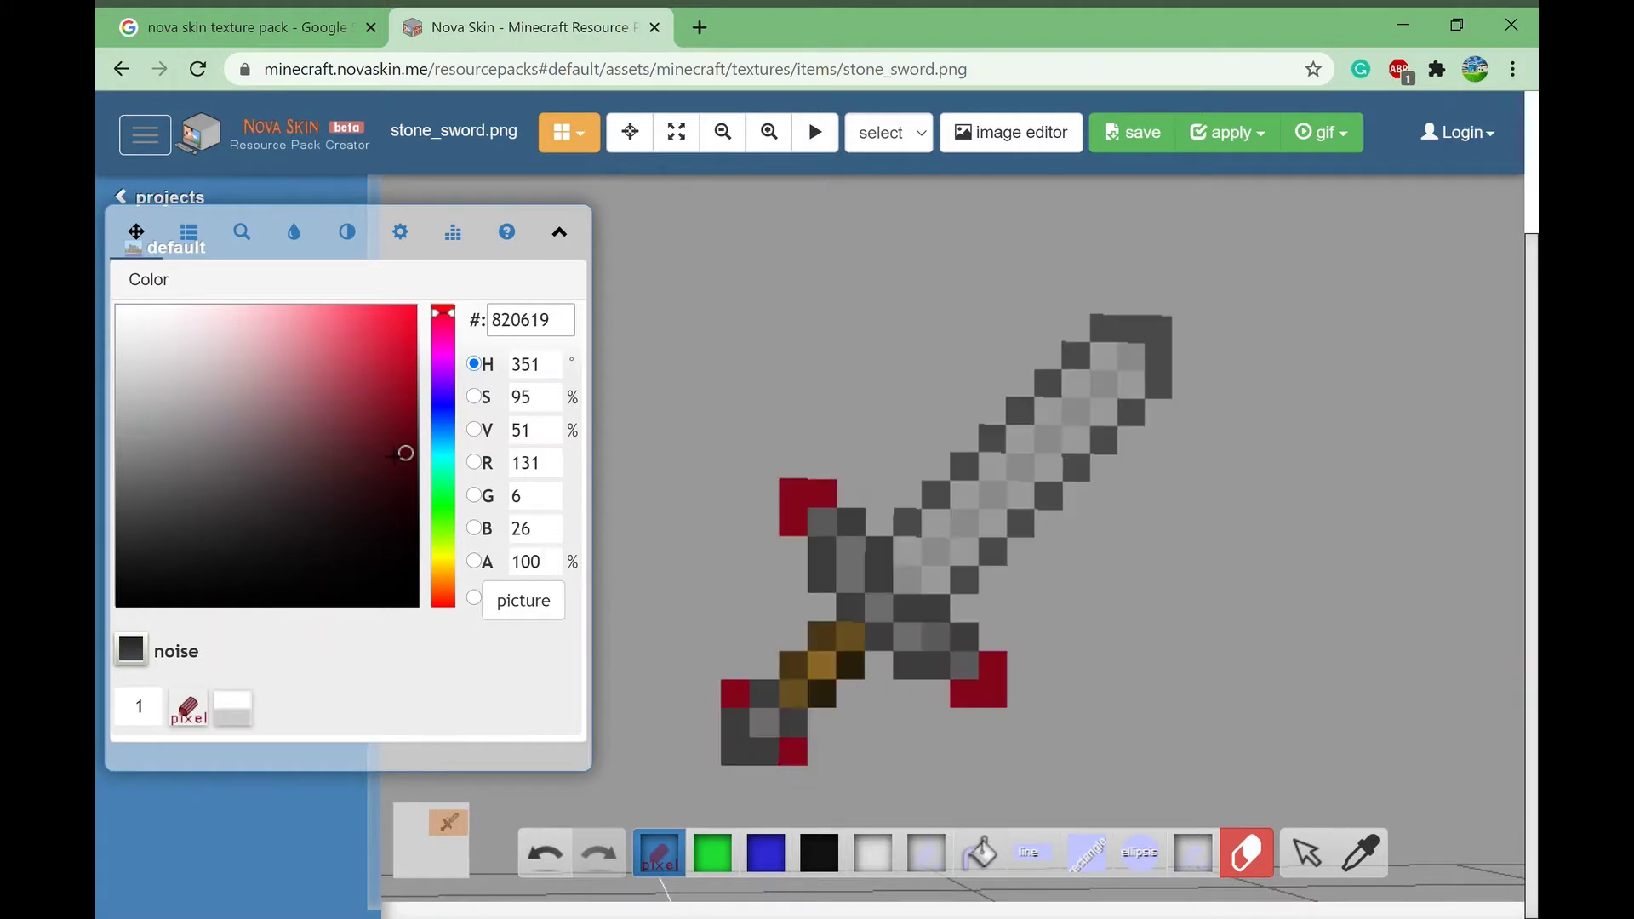
Step: Extend the red guard into curled hooks and recolor the handle's edge pixels with brighter red d00718
drag(421, 474, 413, 422)
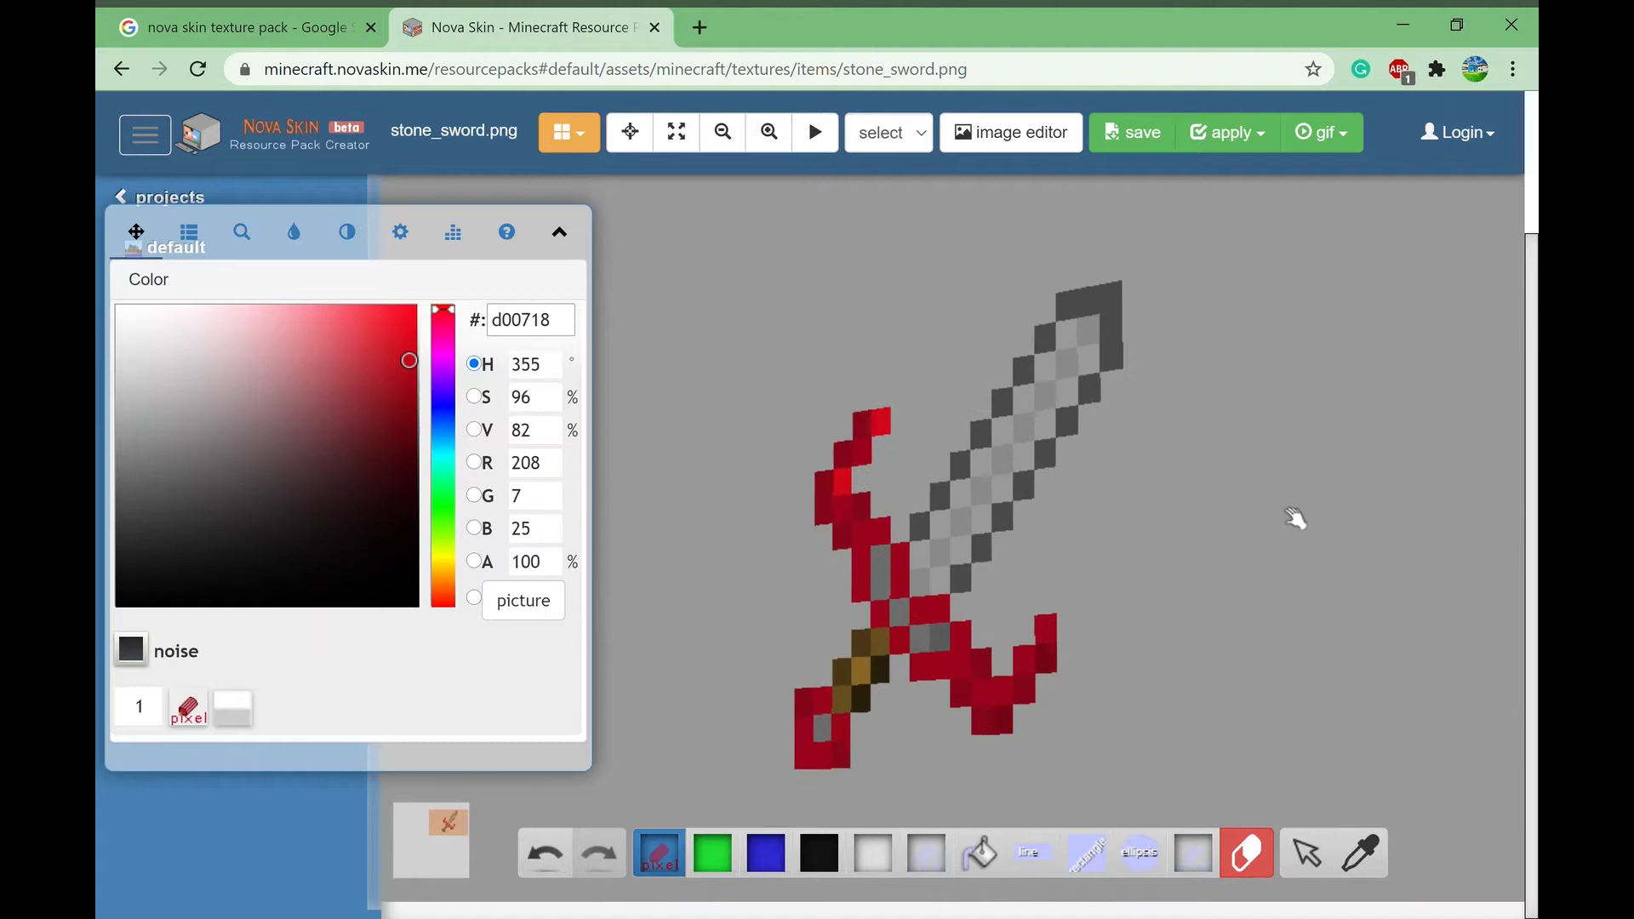
mouse_move(1295, 518)
mouse_down()
mouse_move(1378, 551)
mouse_move(1398, 520)
mouse_move(1356, 511)
mouse_up()
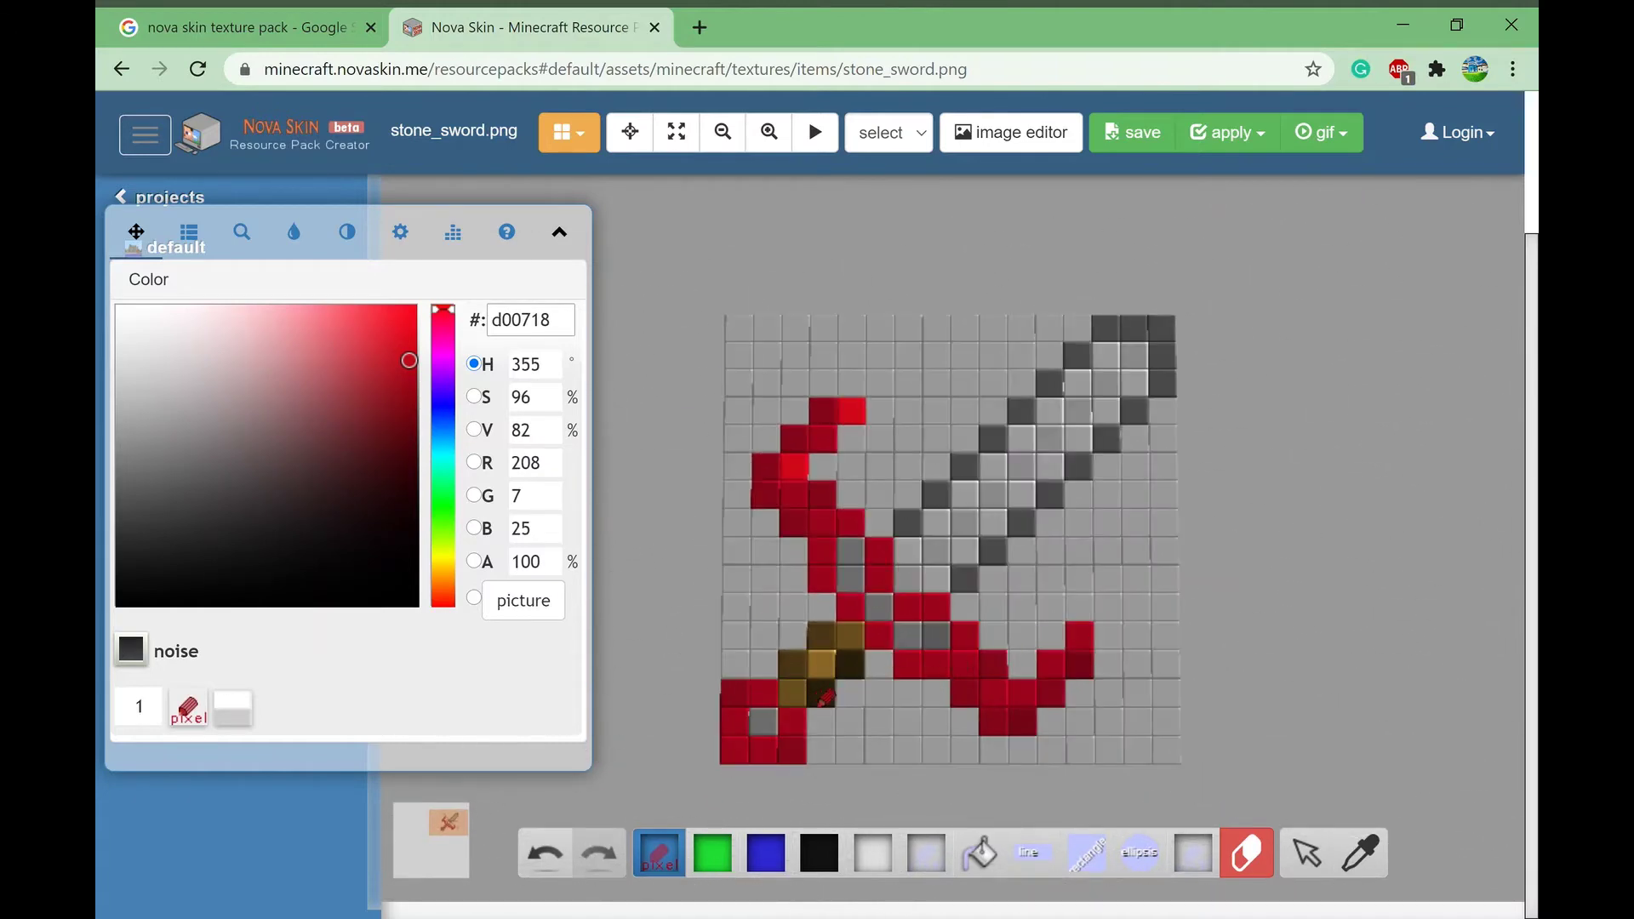
click(849, 666)
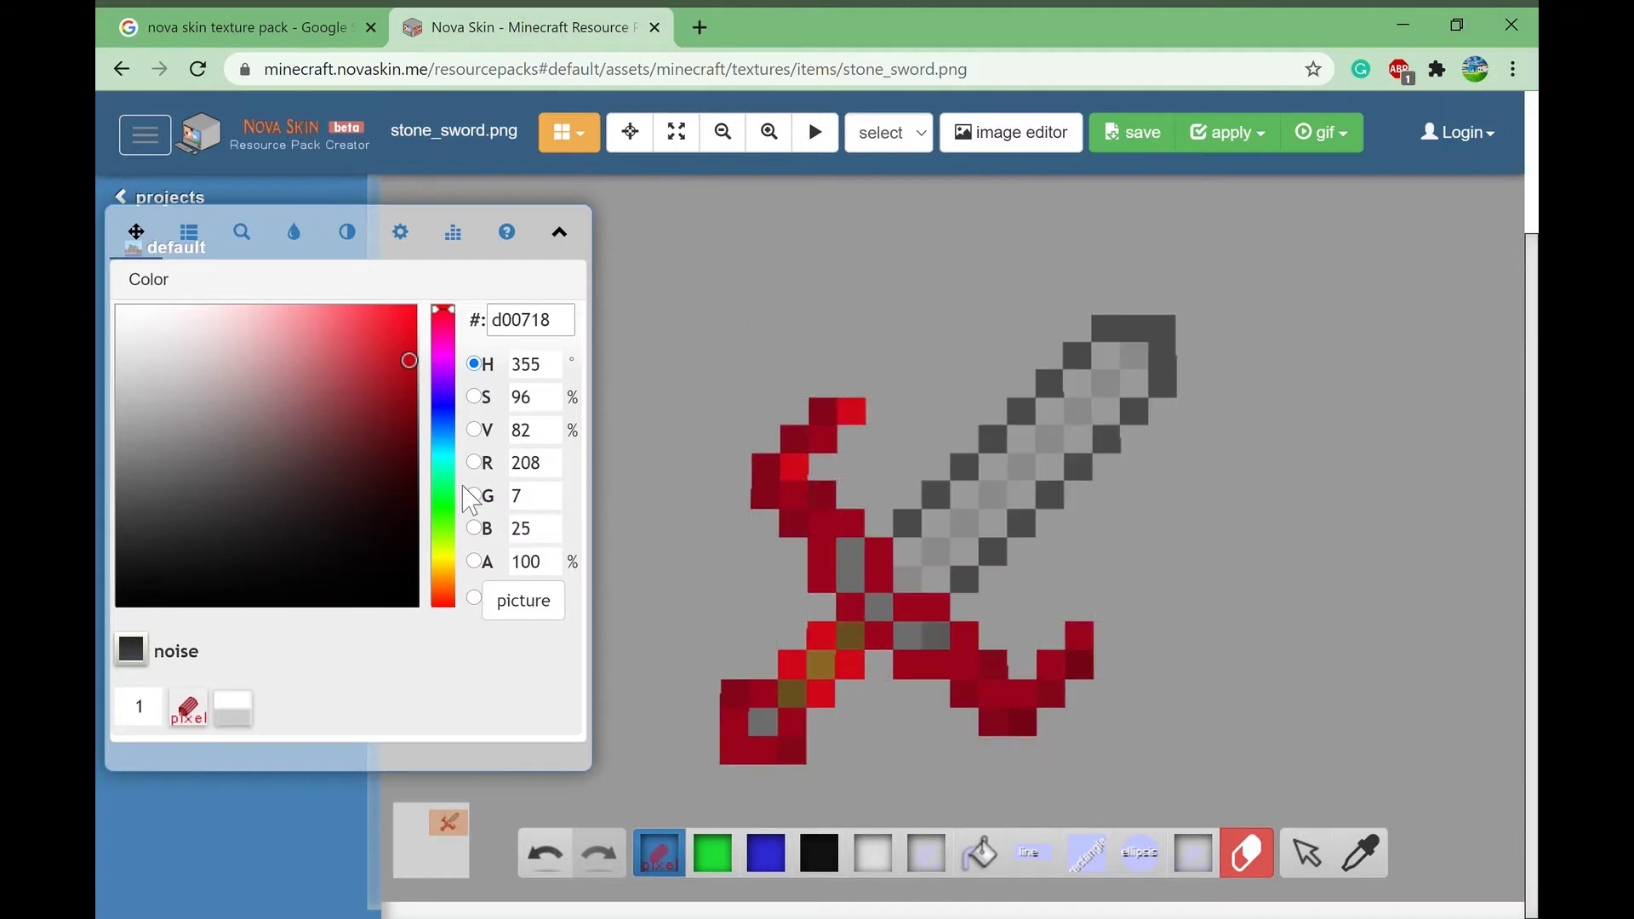
Step: Repaint the handle's edge pixels in orange d08307
drag(443, 559, 455, 594)
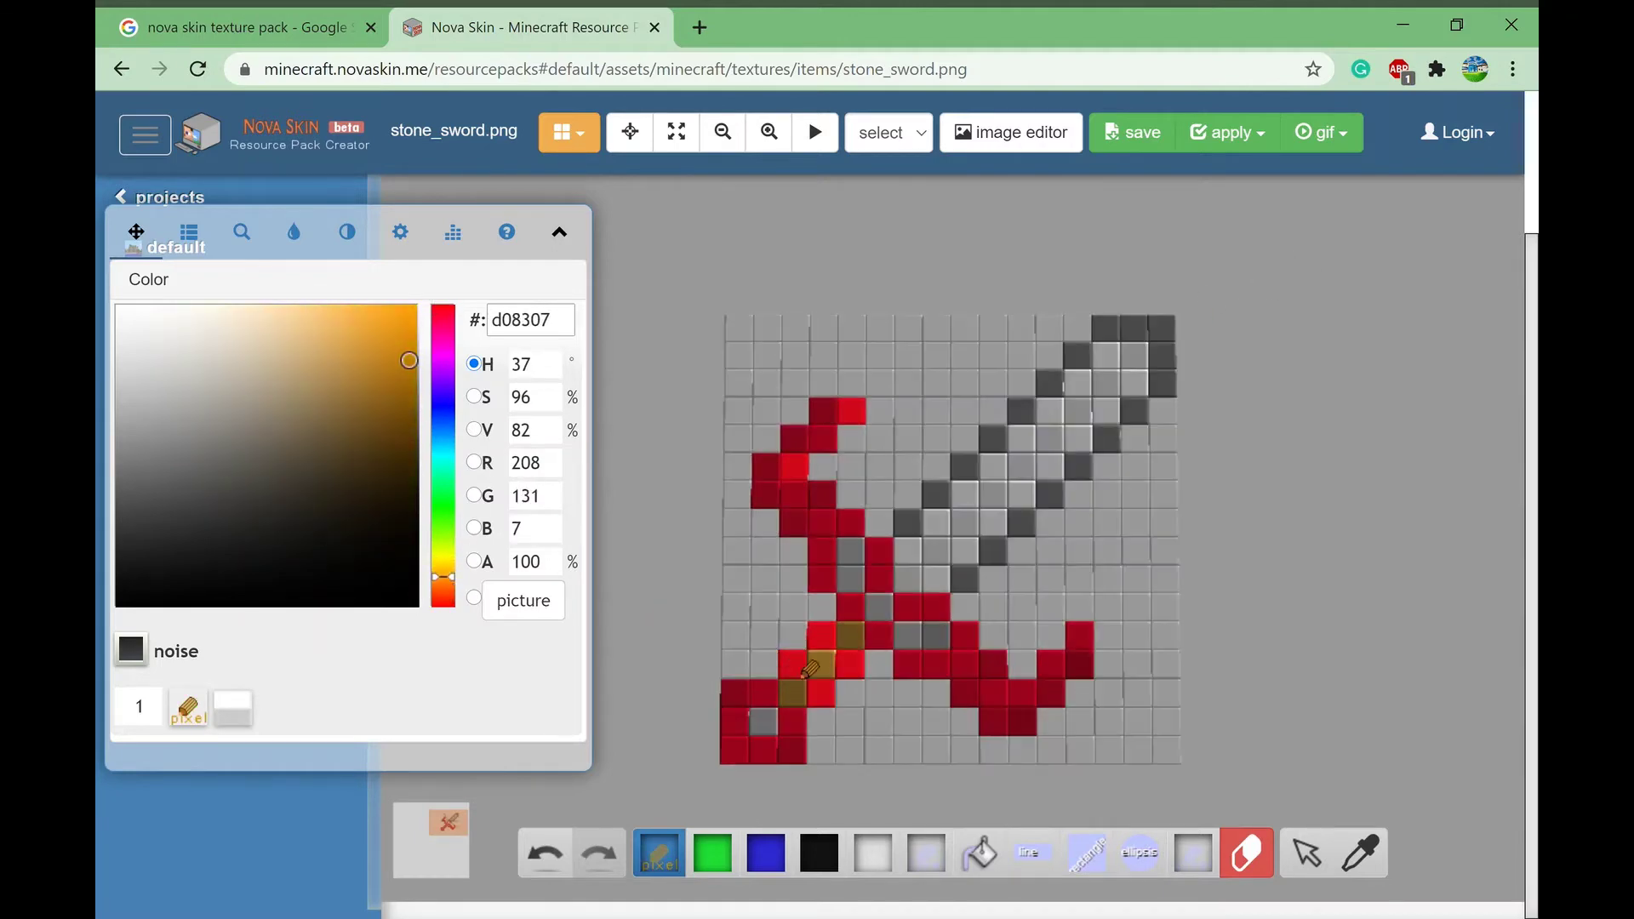
click(818, 636)
click(544, 854)
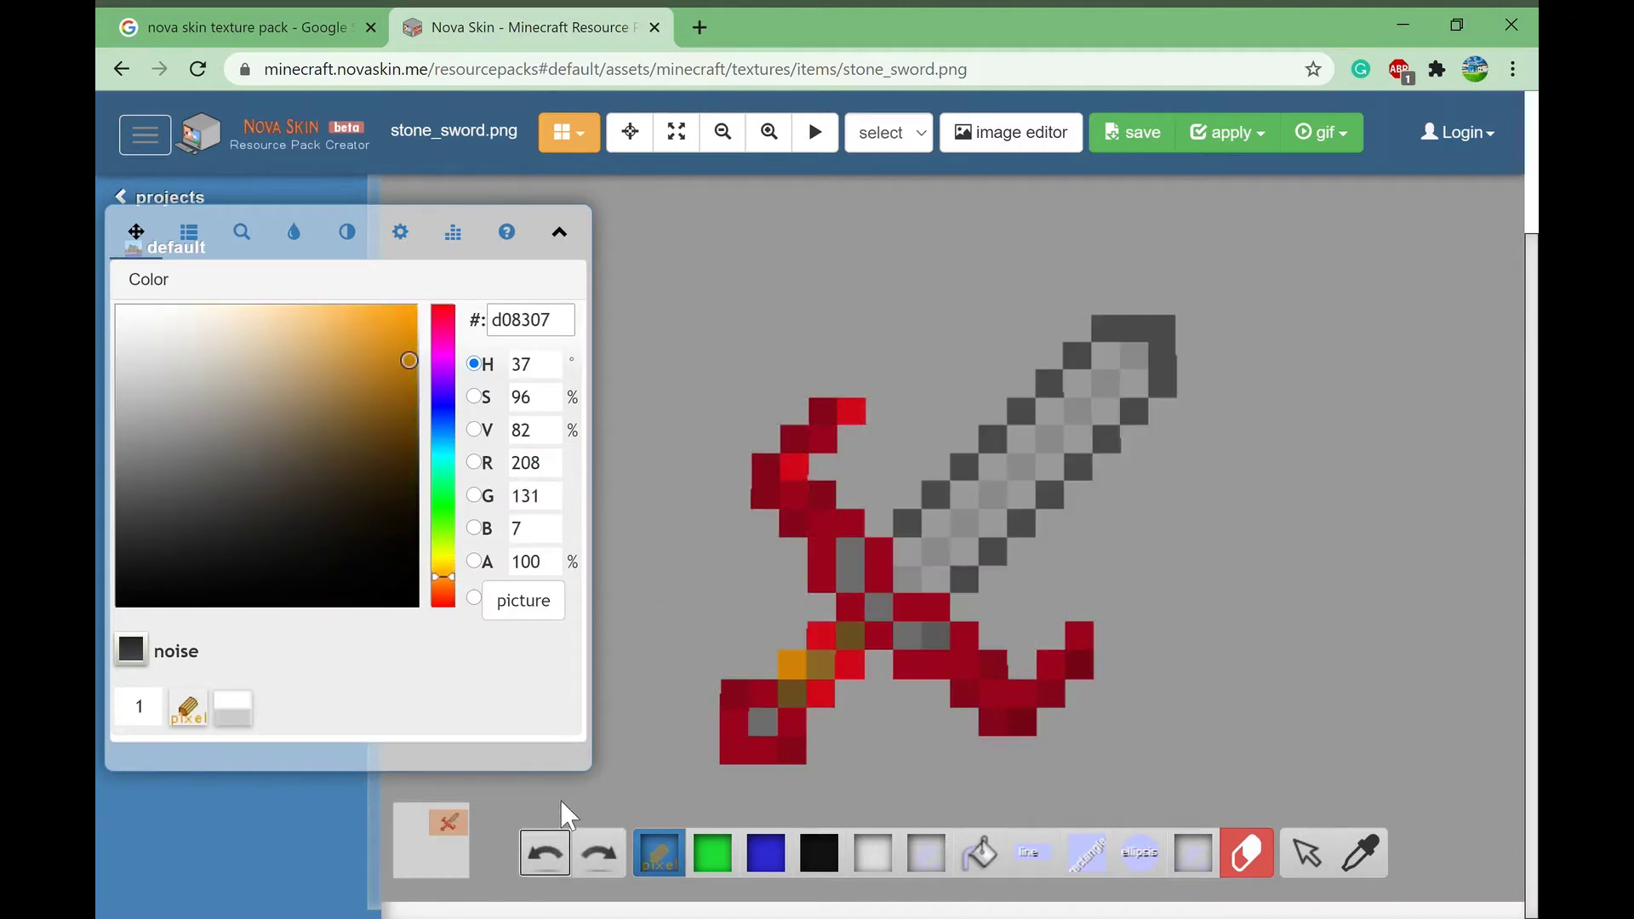
click(821, 634)
click(850, 663)
click(820, 692)
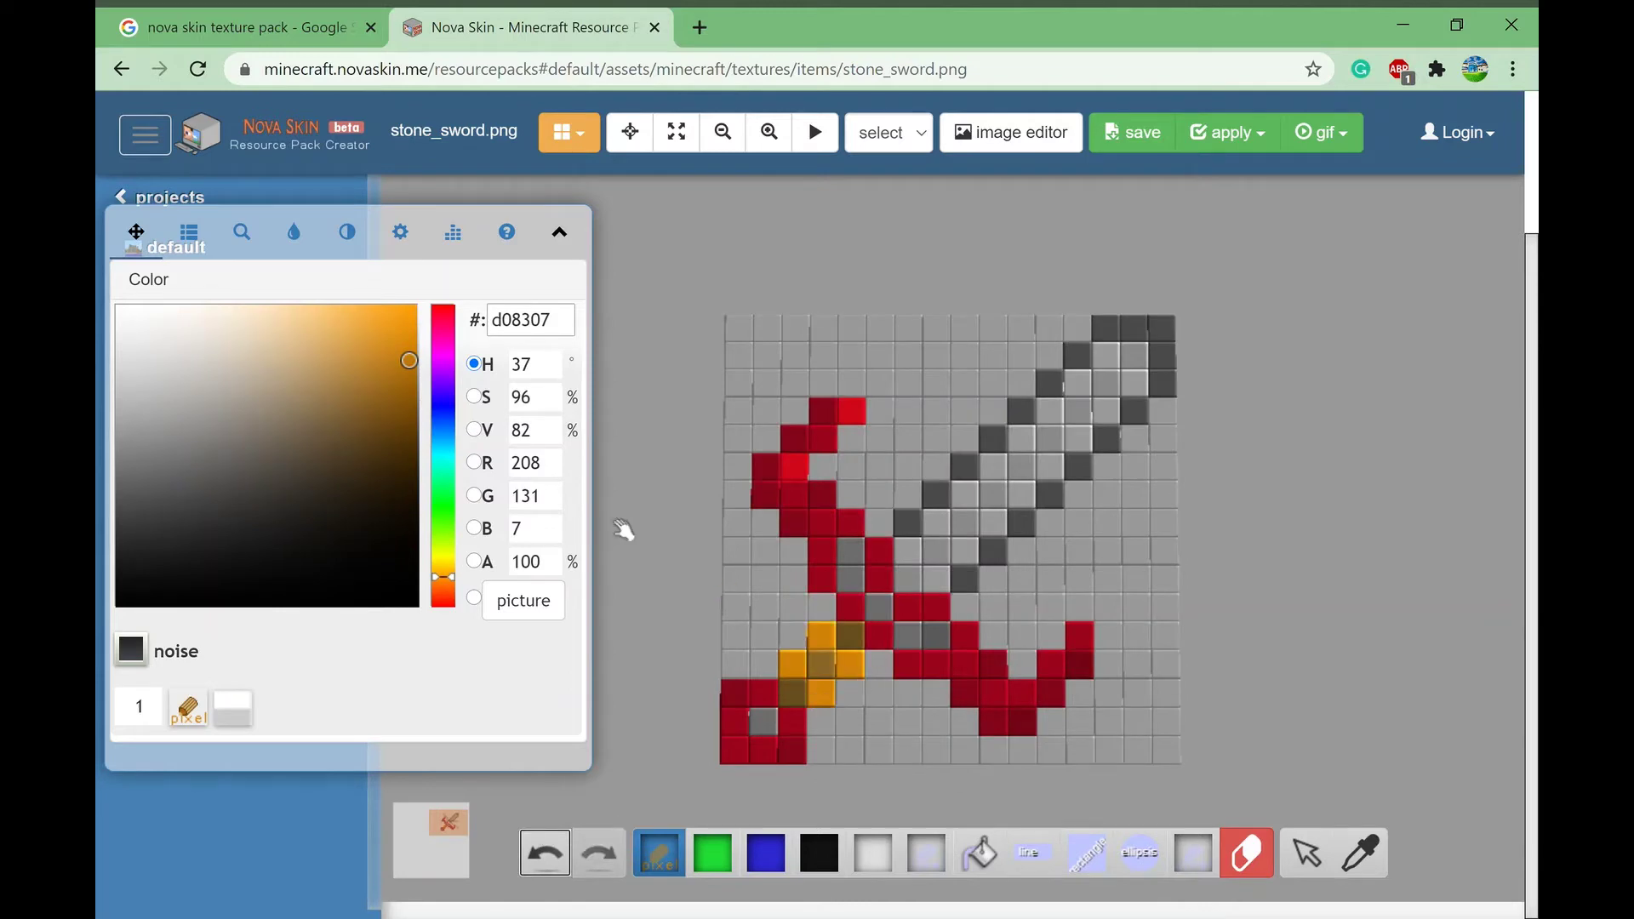
Step: Paint the handle's diagonal core yellow with d0c507 and make the pommel's gray center red
drag(449, 579, 449, 560)
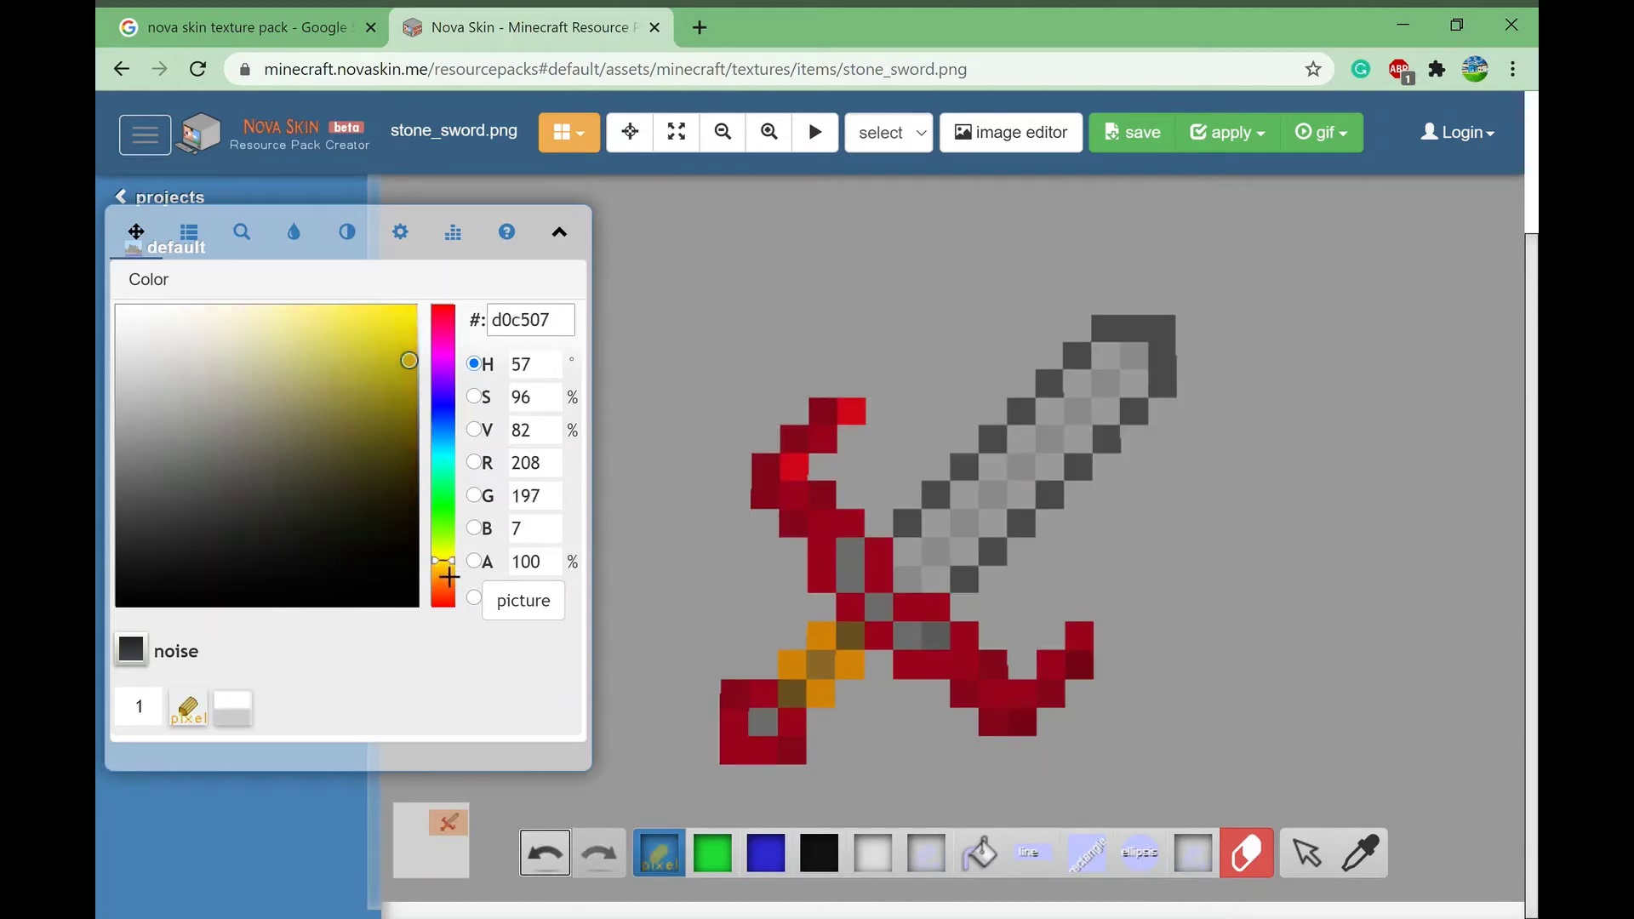
click(849, 636)
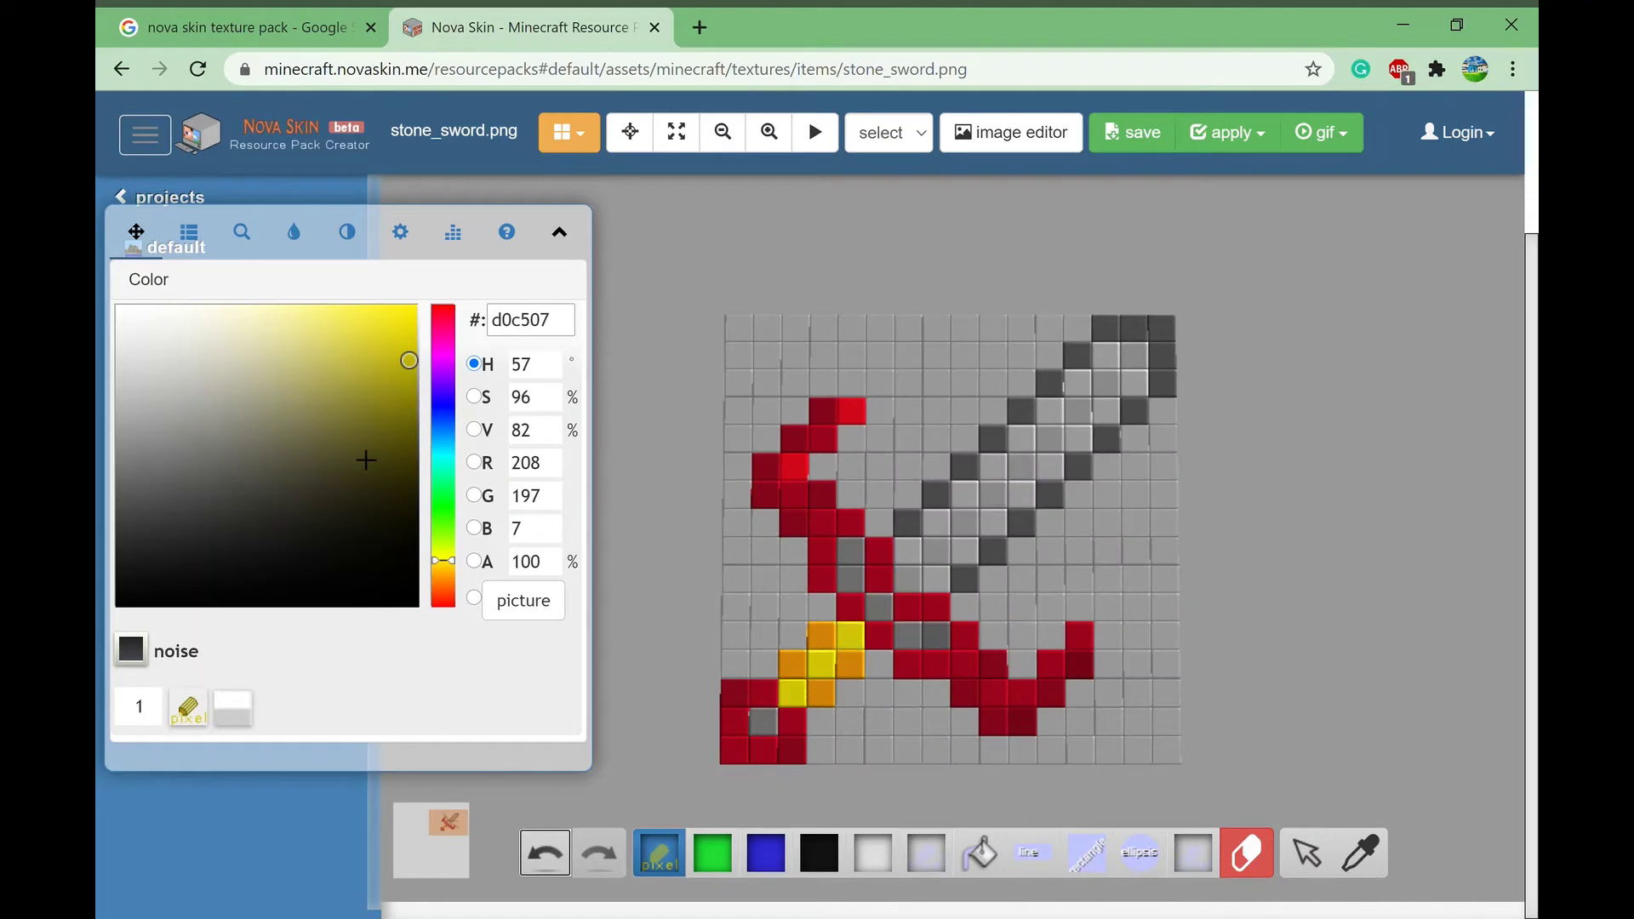
click(412, 317)
click(850, 636)
click(442, 603)
click(763, 722)
Step: Fill the guard's gray insets and center pixel with bright yellow f5e806
click(443, 568)
click(412, 317)
click(820, 693)
drag(850, 552, 849, 579)
click(878, 607)
drag(907, 635, 936, 635)
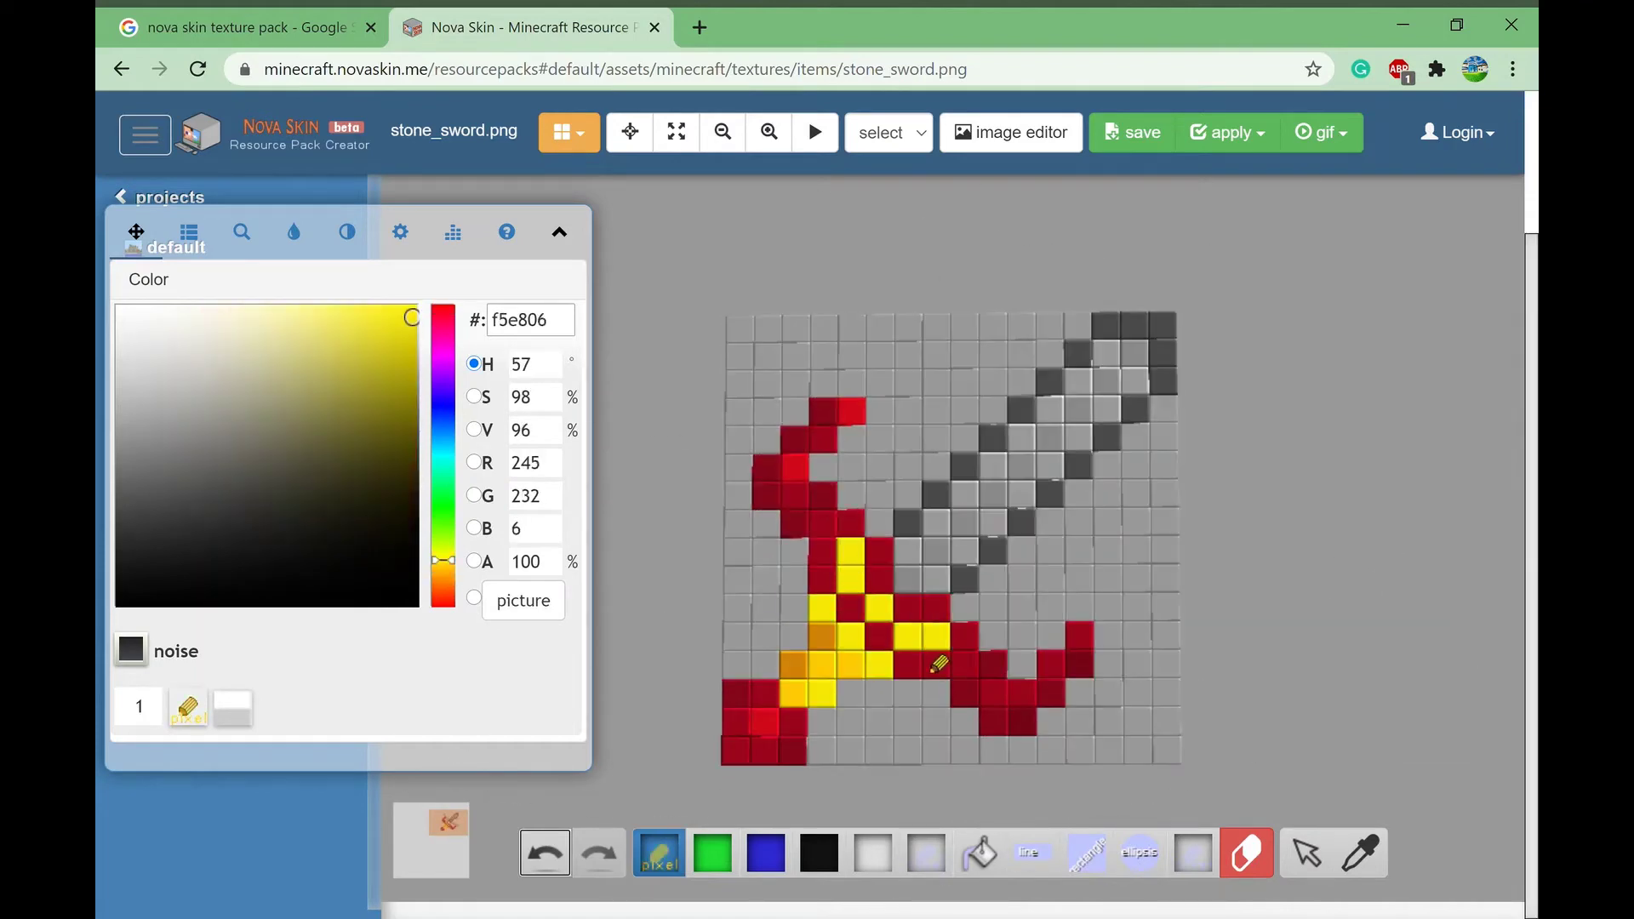
Step: Add a dark red pixel above the pommel and outline the blade in bright red fc1906
click(412, 425)
click(745, 655)
click(412, 310)
drag(909, 524, 1096, 372)
drag(1017, 498, 964, 576)
click(1097, 446)
click(1148, 372)
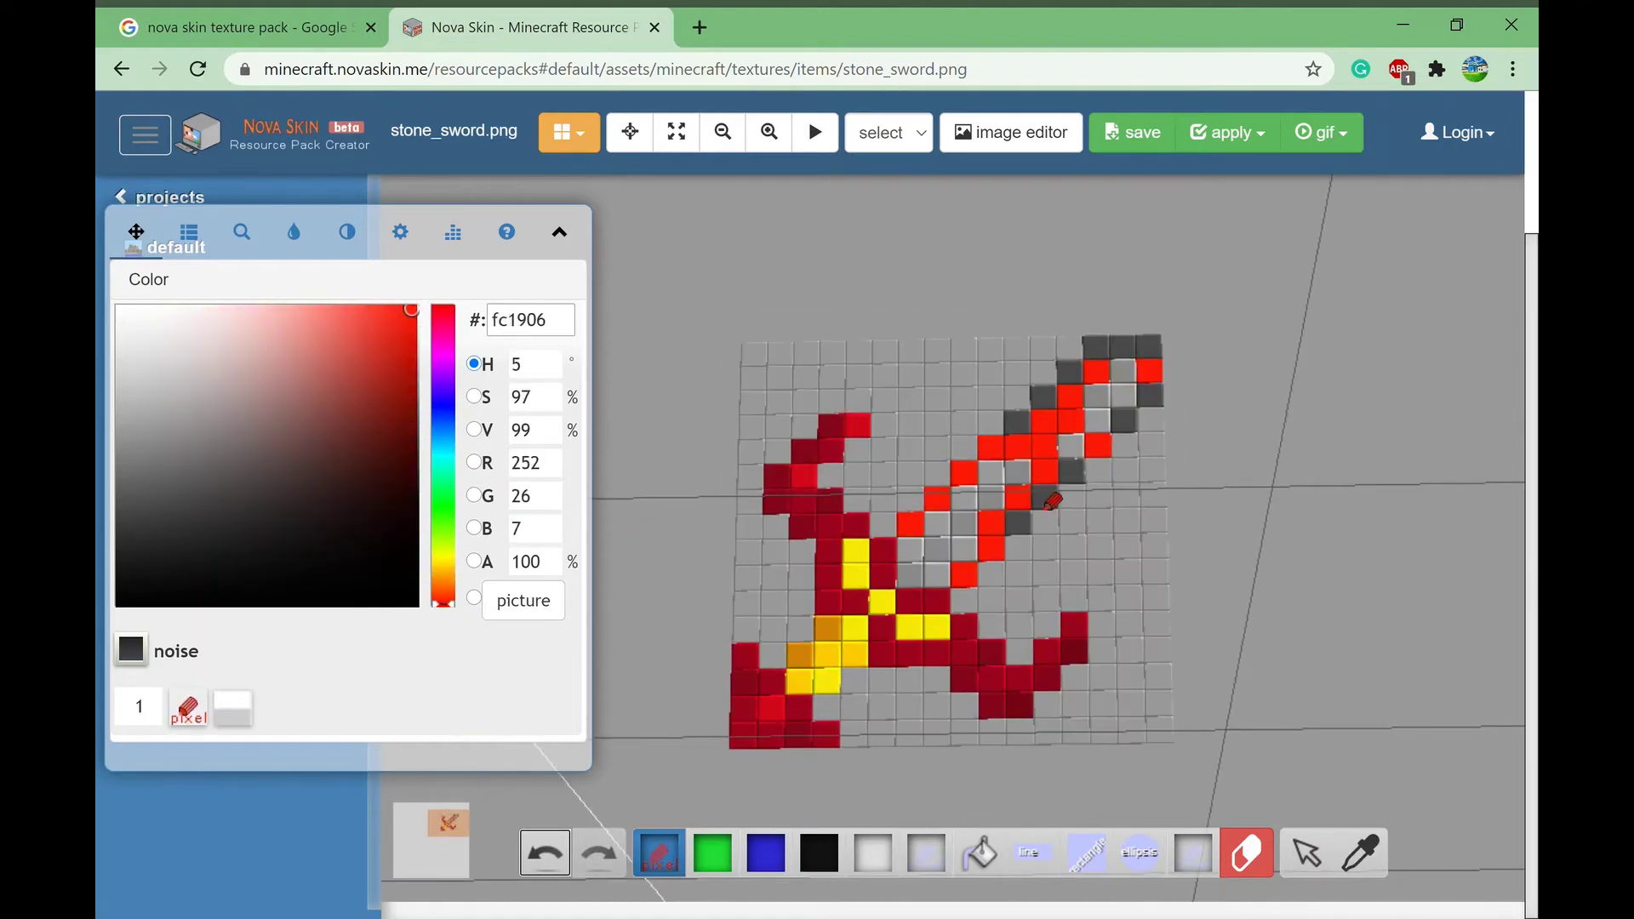
click(1122, 348)
Step: Erase the blade's leftover gray pixels and fill its interior with orange shades, starting from fc4707
click(1246, 853)
mouse_move(1032, 420)
mouse_down()
mouse_move(911, 575)
mouse_move(937, 524)
mouse_up()
click(660, 853)
click(443, 594)
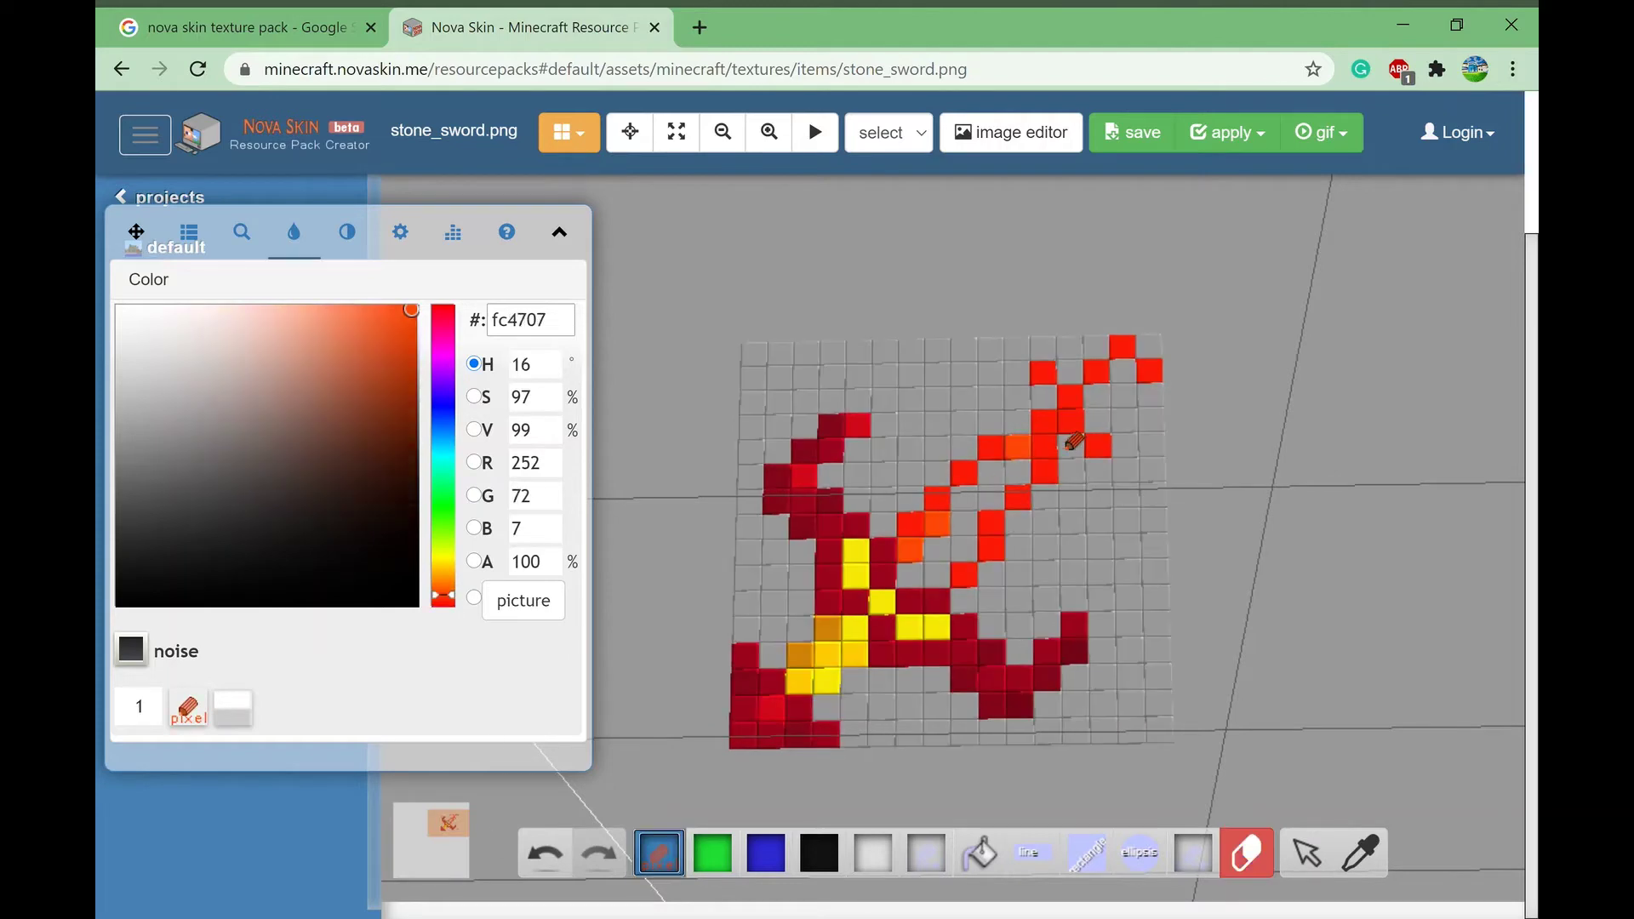
click(442, 587)
click(964, 498)
click(442, 579)
drag(990, 473, 937, 579)
Step: Repaint the handle in orange shades with red fc1a07 pixels along its lower edge
click(443, 586)
drag(831, 633, 804, 662)
click(443, 579)
drag(858, 633, 804, 688)
click(442, 603)
drag(857, 661, 831, 688)
mouse_move(1235, 595)
mouse_down()
mouse_move(1280, 569)
mouse_move(1265, 708)
mouse_up()
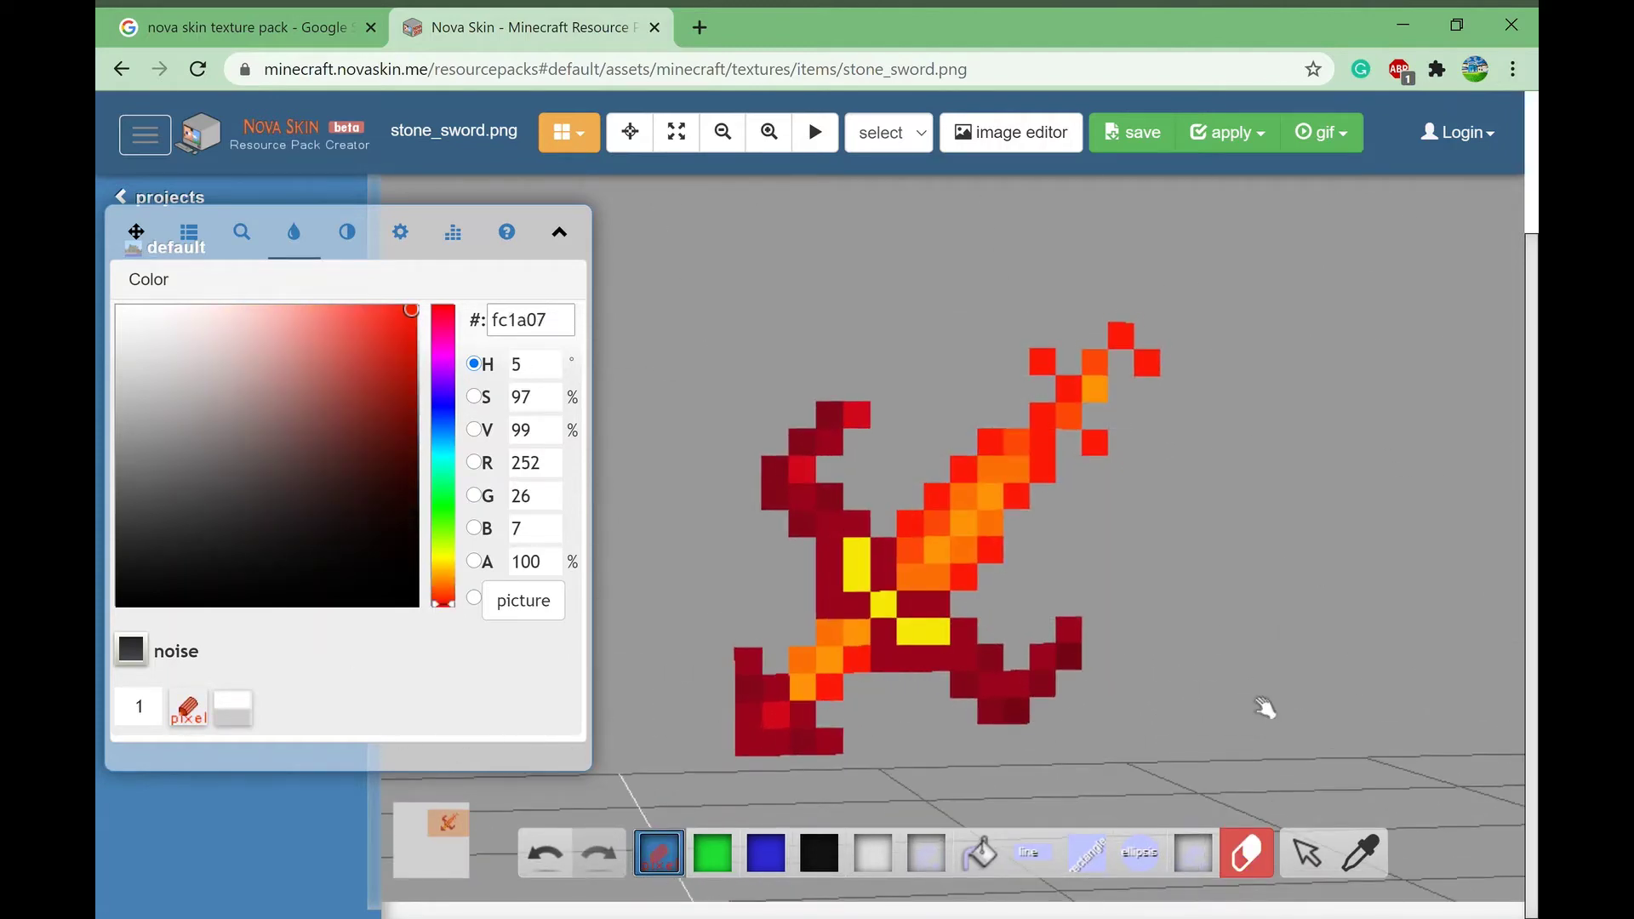
drag(1265, 708, 1234, 596)
Step: Highlight the blade's middle with yellow fcc607 and recolor the guard's yellow insets orange
click(443, 568)
click(963, 524)
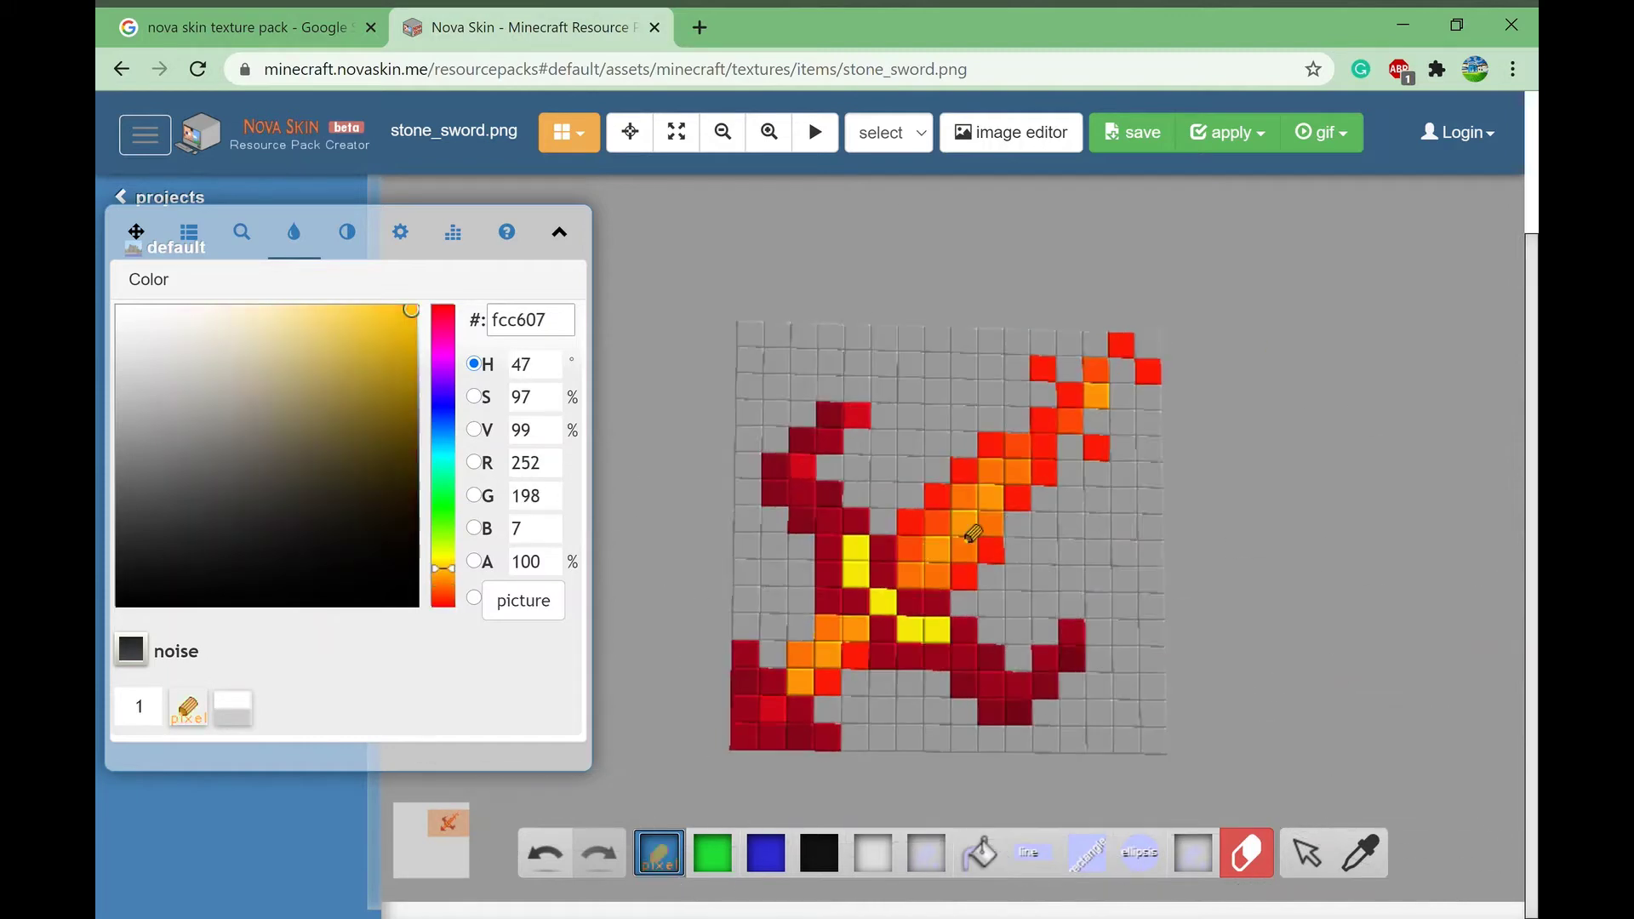
click(442, 585)
drag(857, 576, 857, 550)
drag(911, 631, 937, 631)
Step: Add short dark red spurs to the outside of the guard and set the paint color to 730516
click(802, 579)
click(911, 683)
mouse_move(1276, 545)
mouse_down()
mouse_move(1277, 646)
mouse_move(1310, 431)
mouse_move(1268, 544)
mouse_move(1331, 585)
mouse_up()
click(545, 853)
click(407, 471)
Step: Try extending the guard's outer spurs into hooks with dark red 730516 pixels
click(760, 549)
click(938, 728)
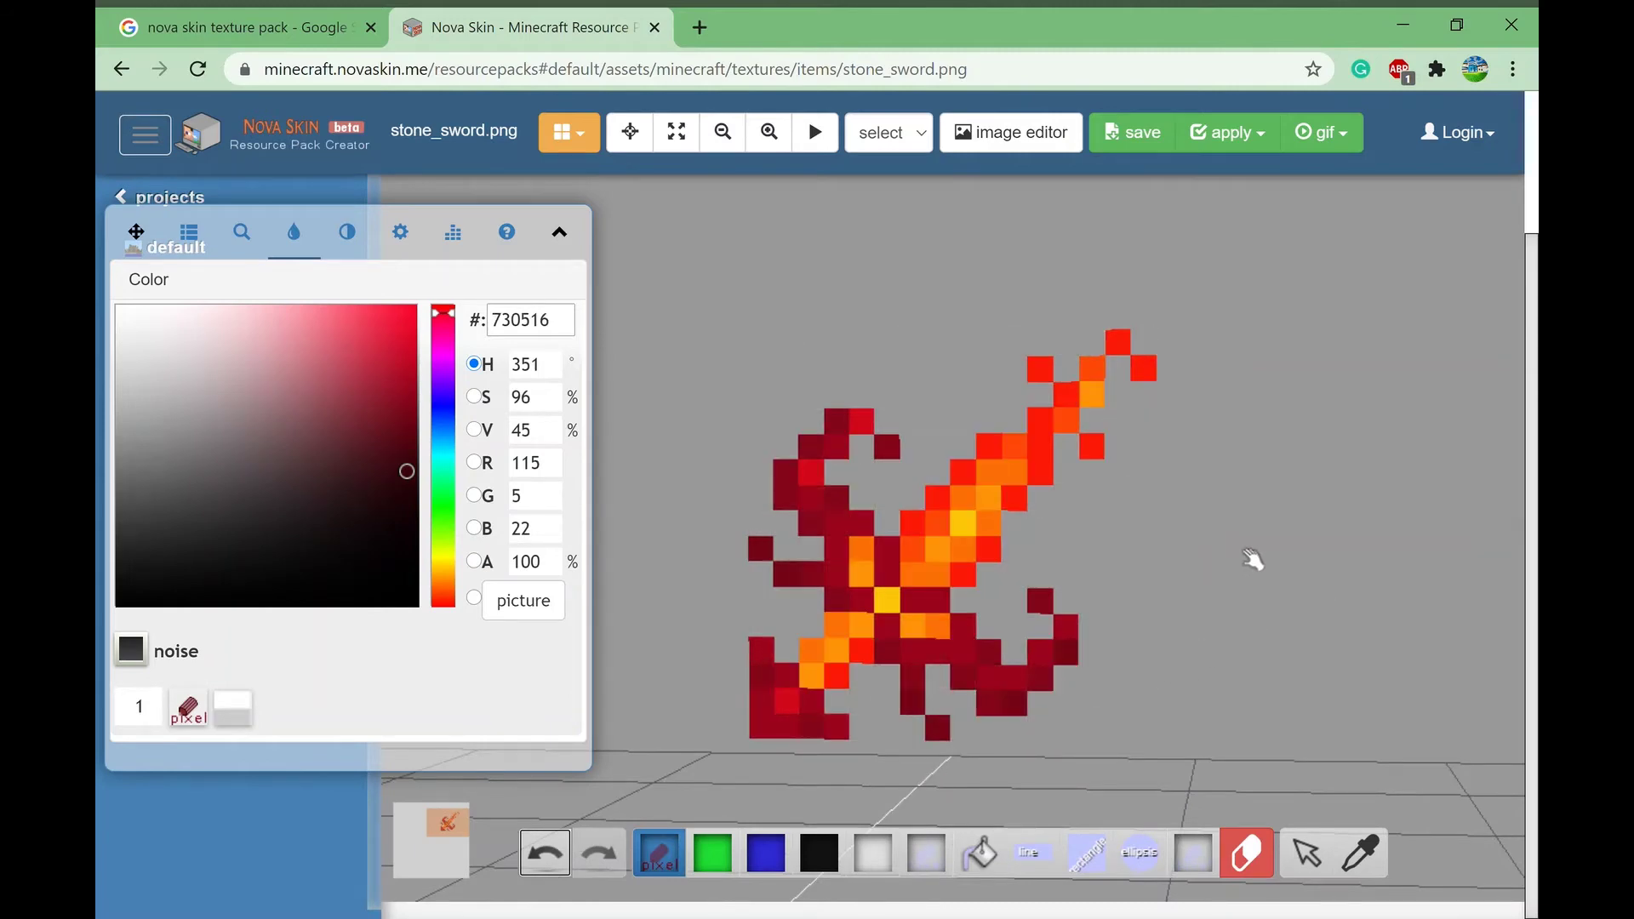
drag(1251, 558, 1211, 547)
click(881, 703)
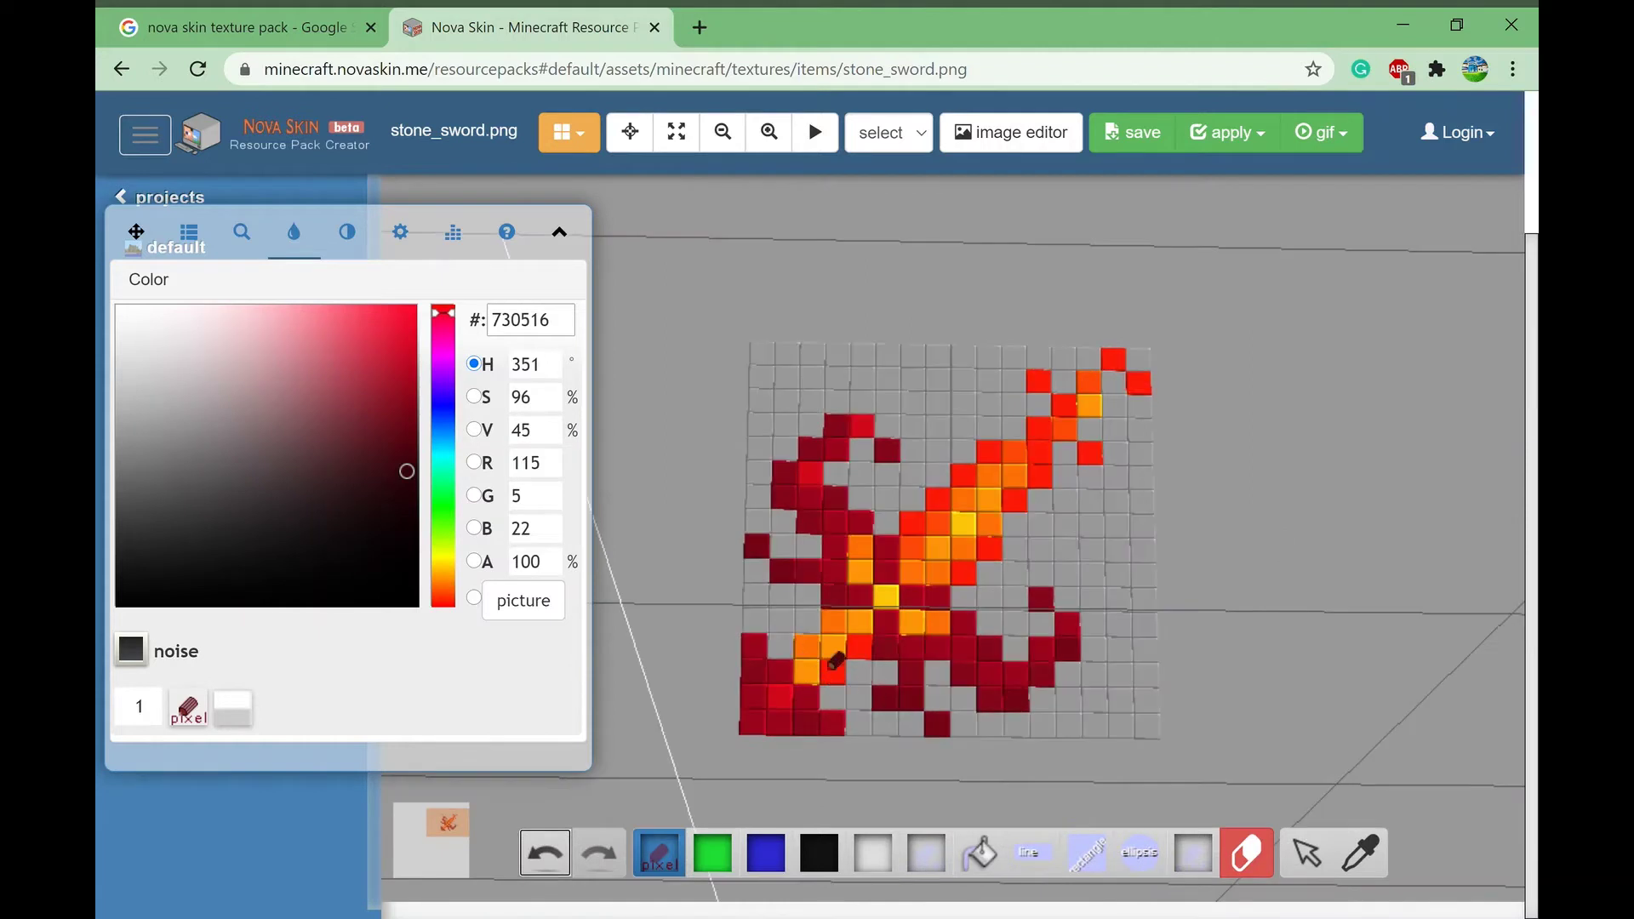
click(782, 597)
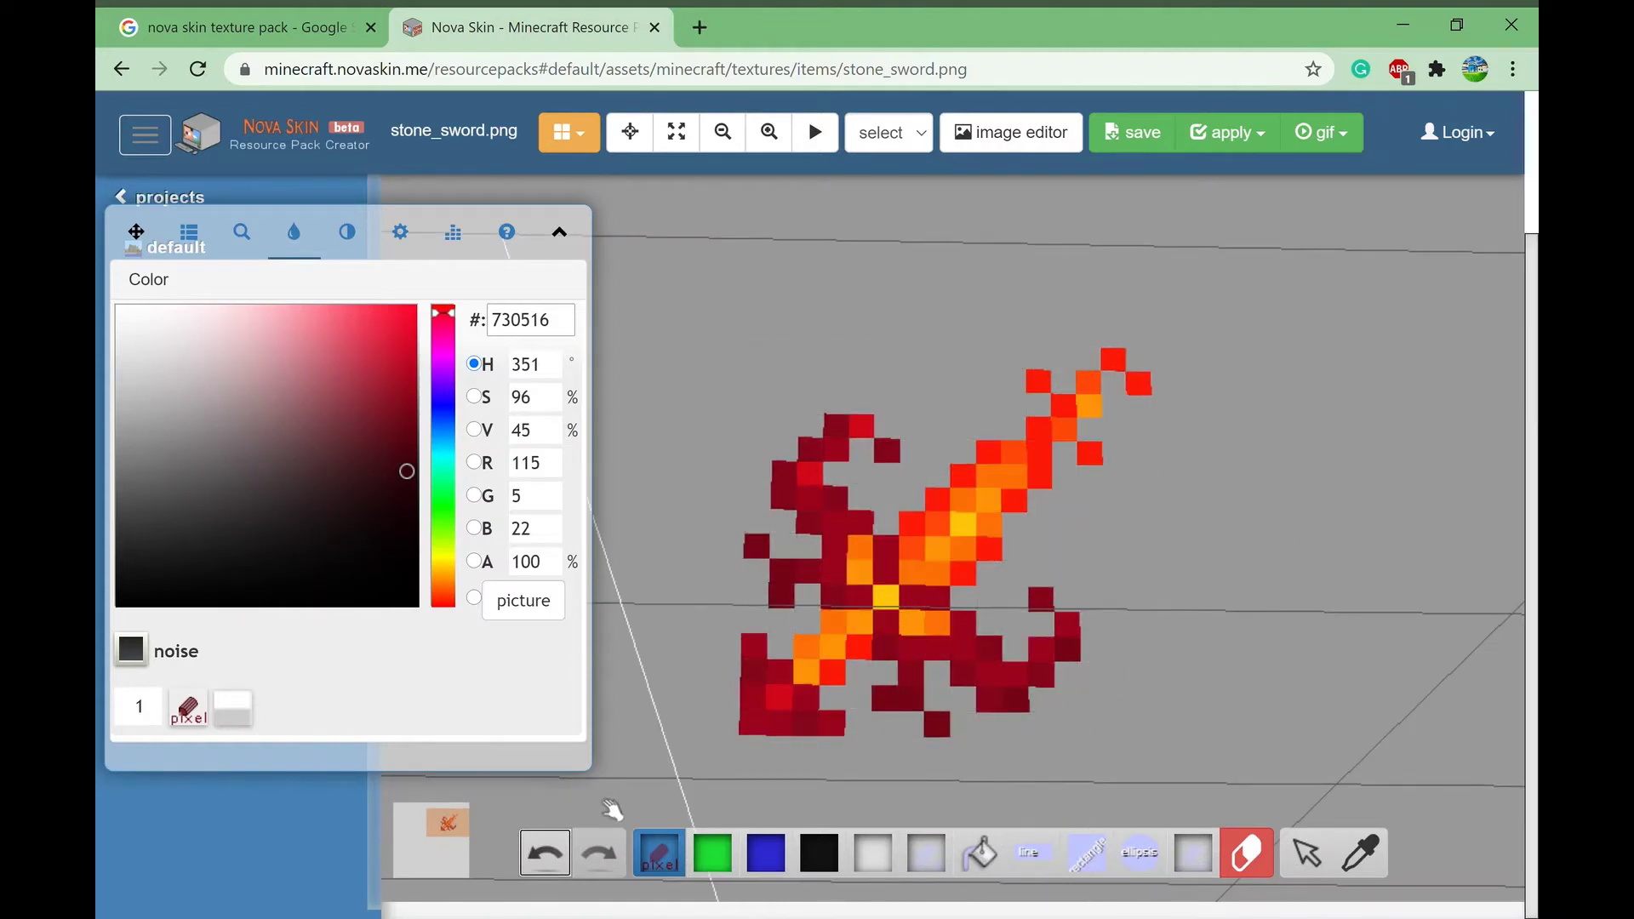
Step: Undo the extra spur pixels until only the short stubs remain outside the guard
click(546, 851)
click(546, 851)
click(546, 851)
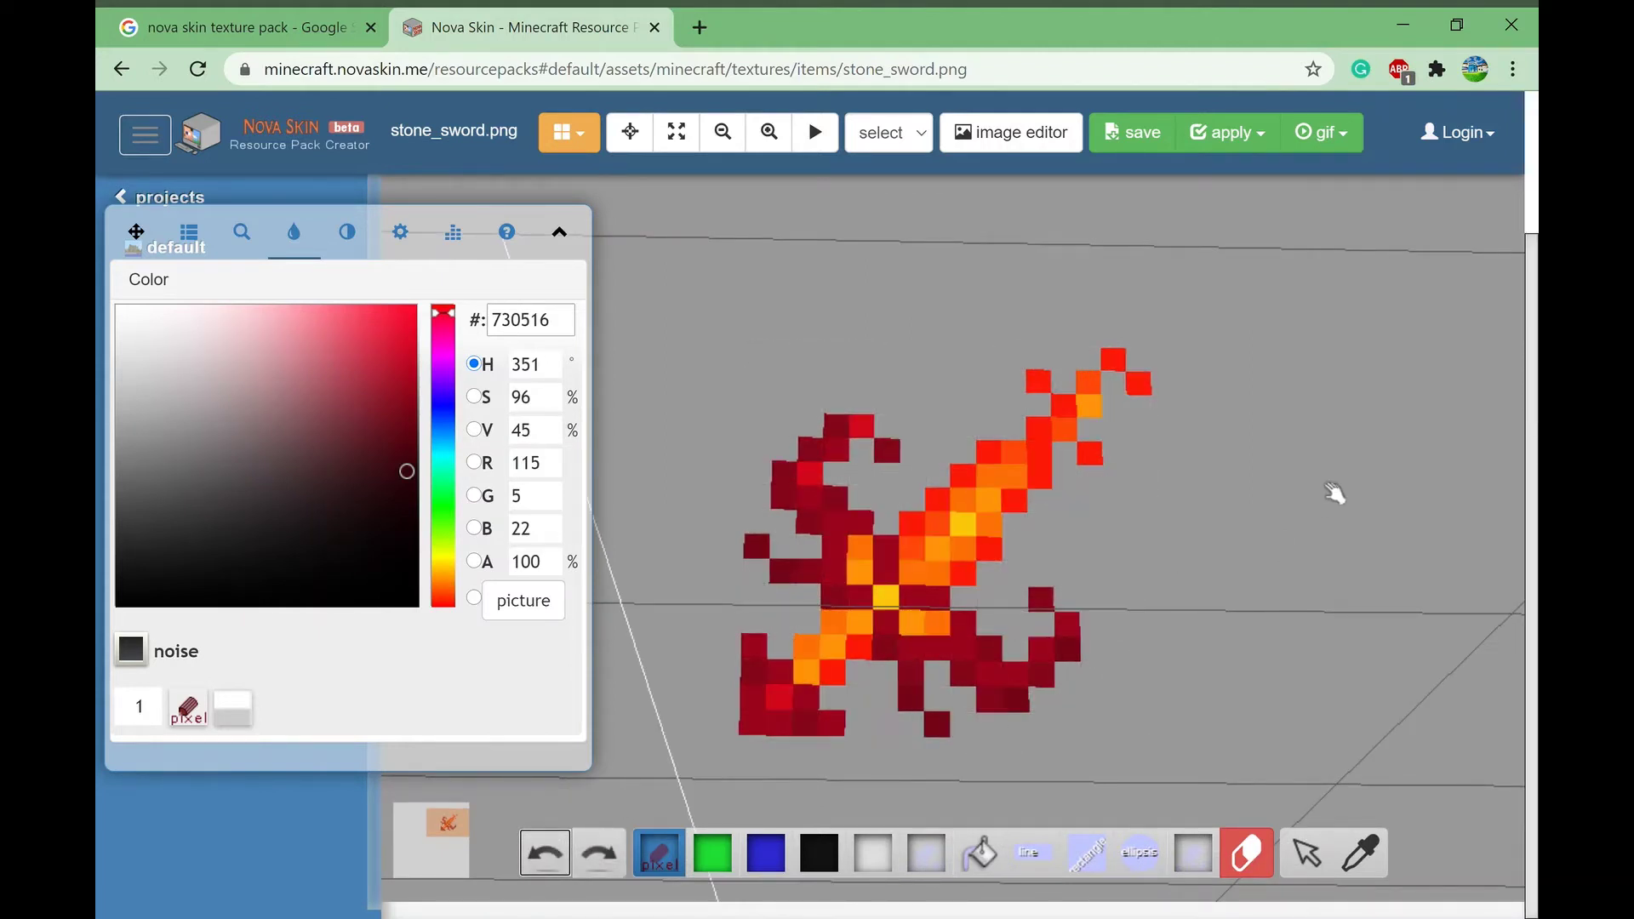
click(562, 858)
click(562, 858)
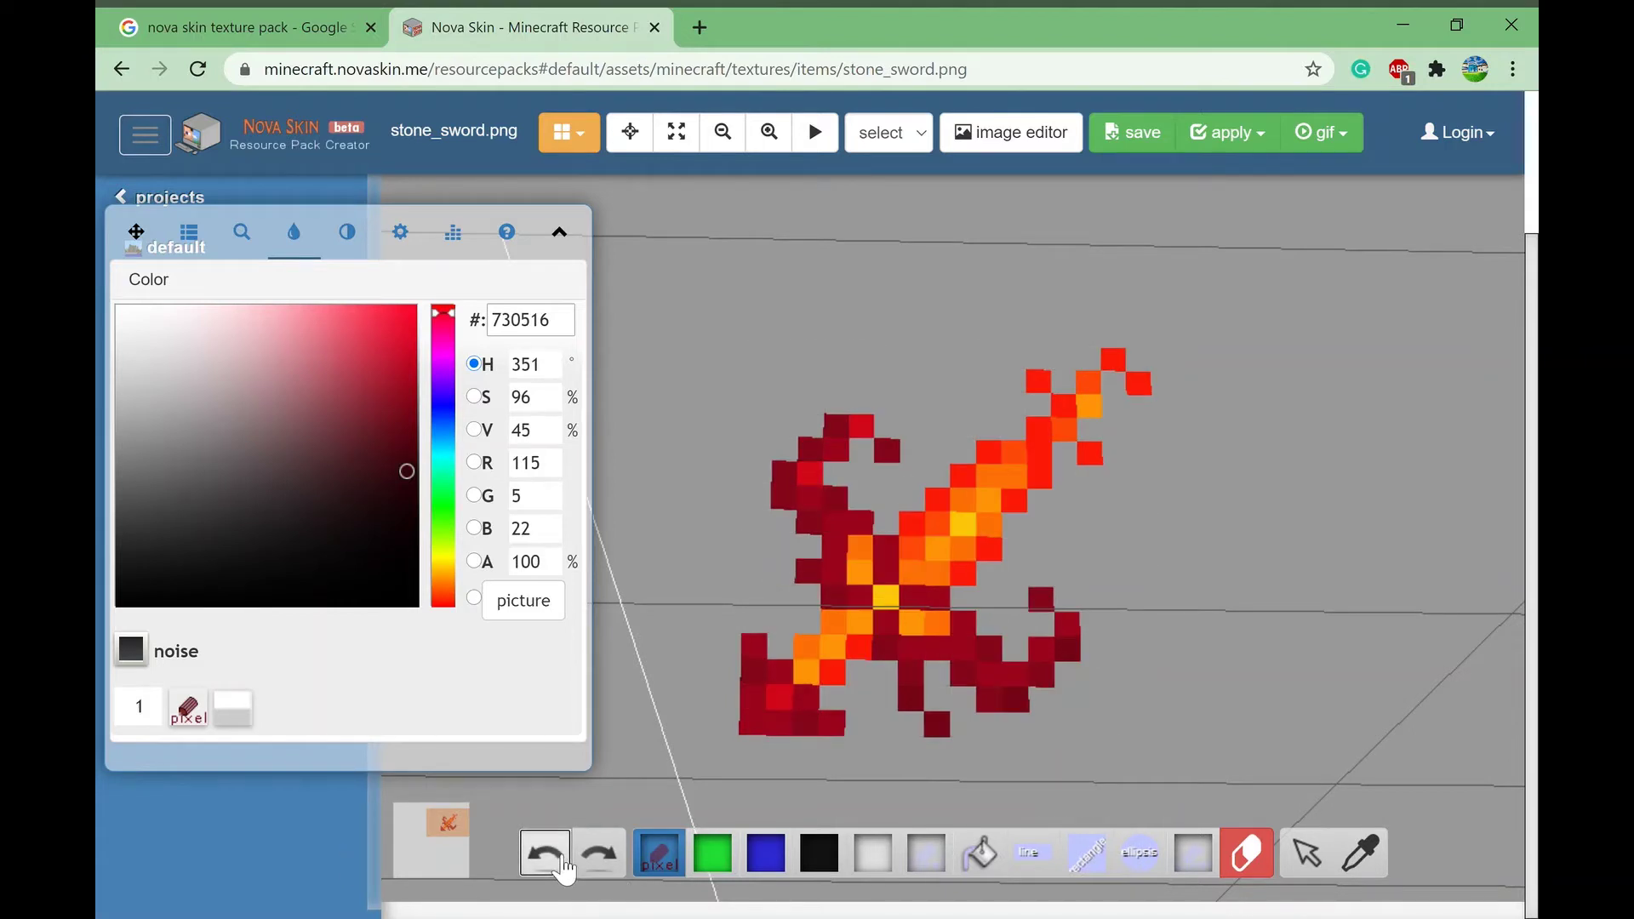
click(562, 858)
click(562, 860)
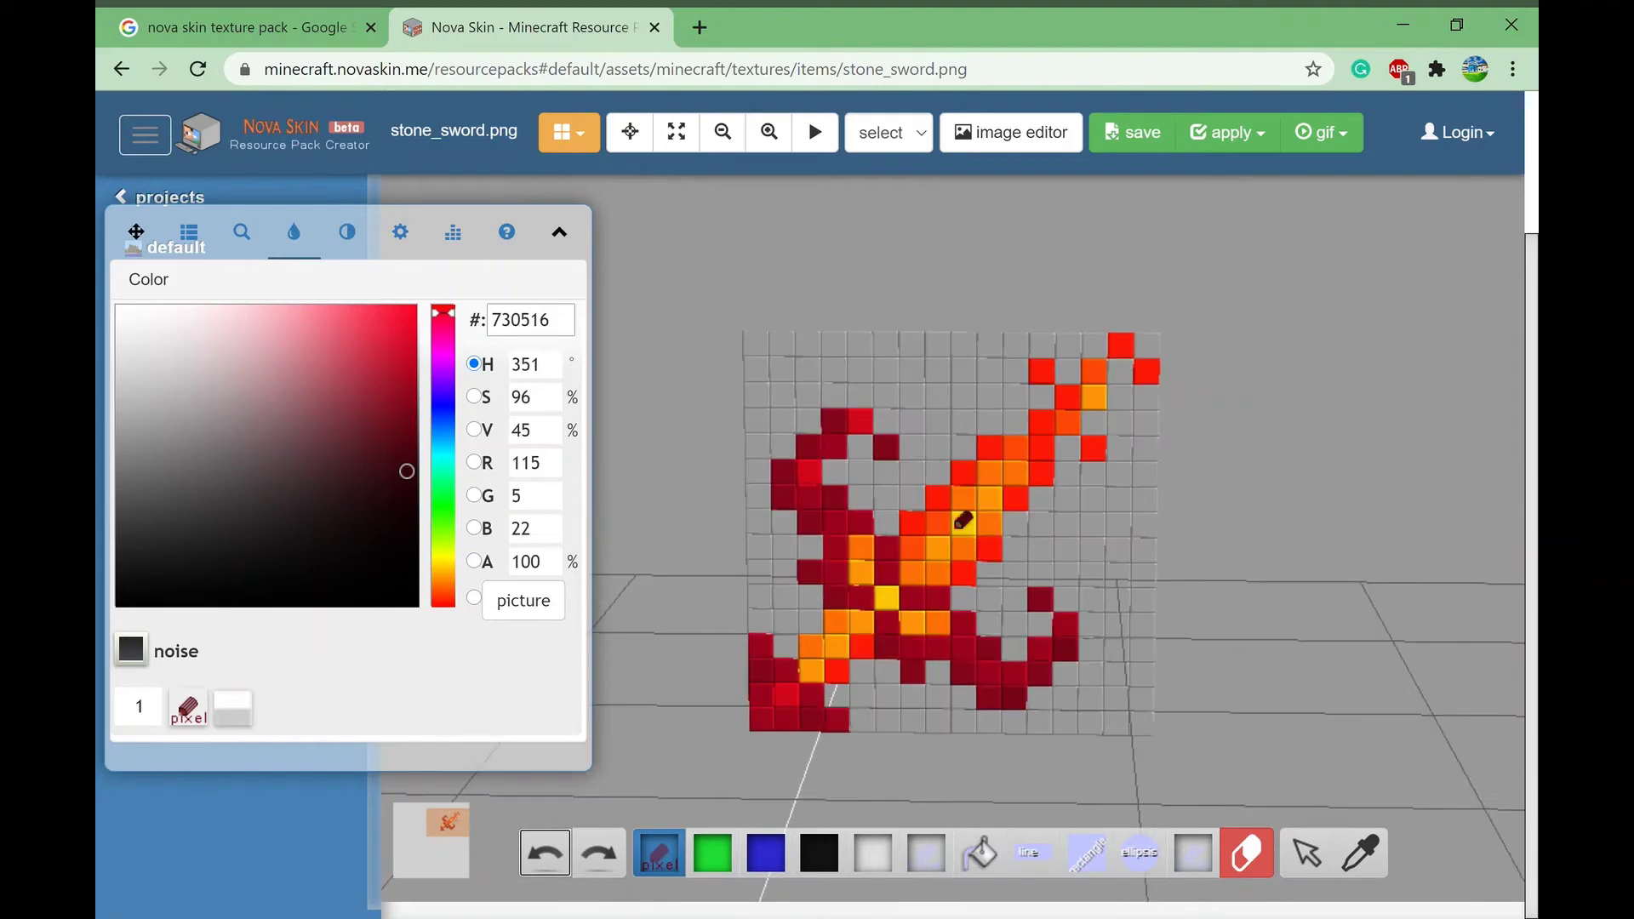
Step: Try shading the blade's base beside the guard with red e21605
right_click(969, 579)
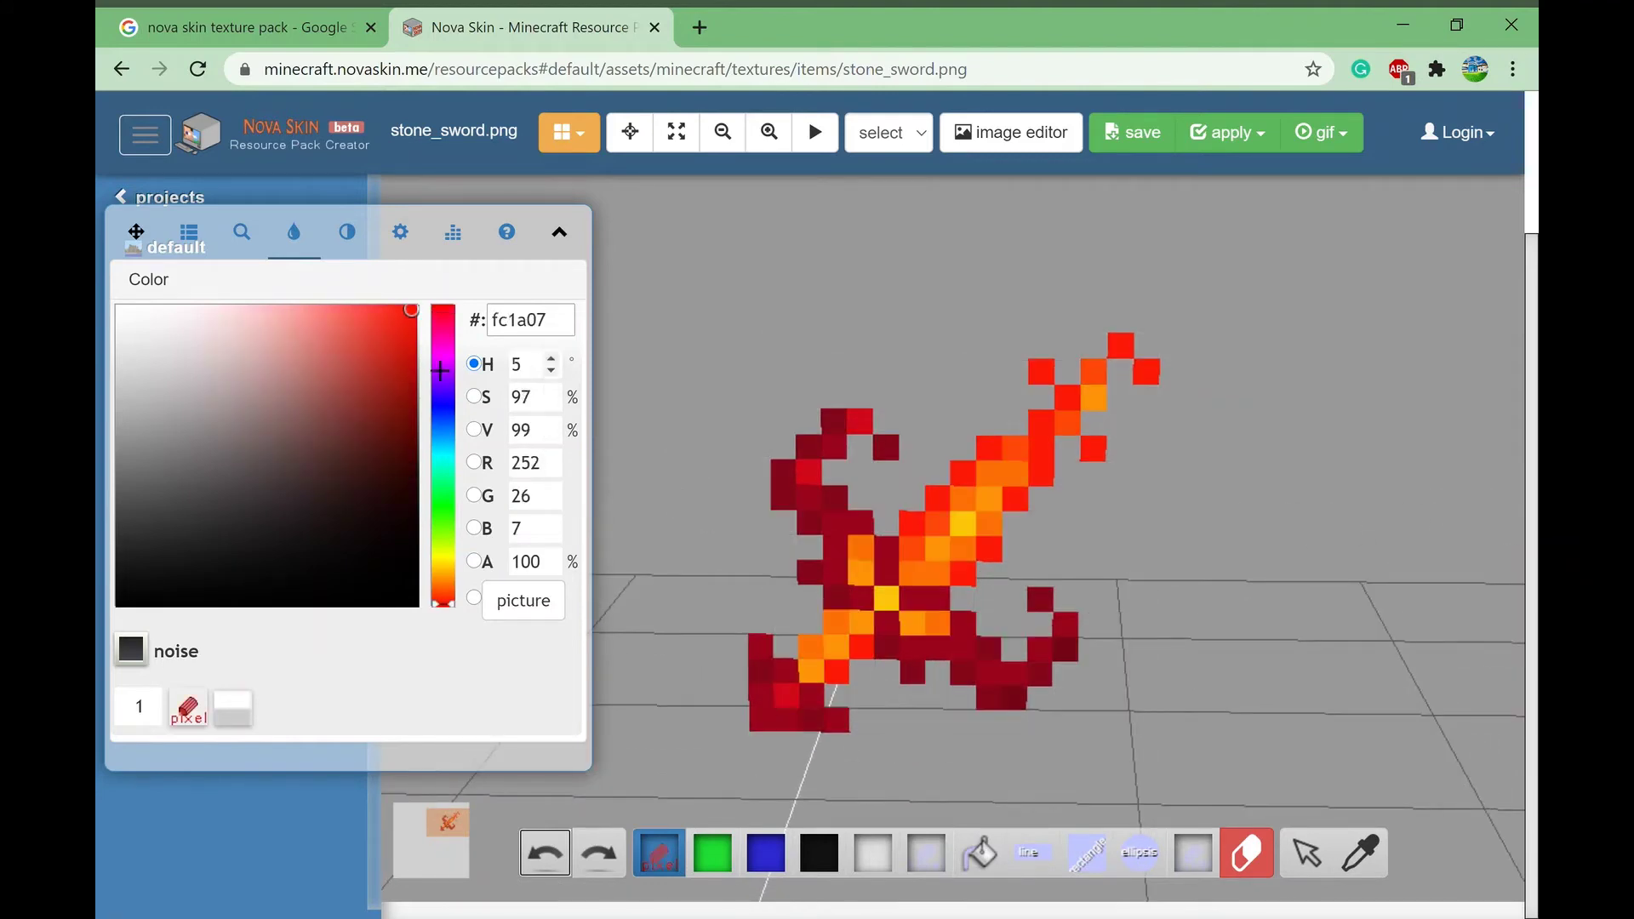
drag(401, 341, 412, 339)
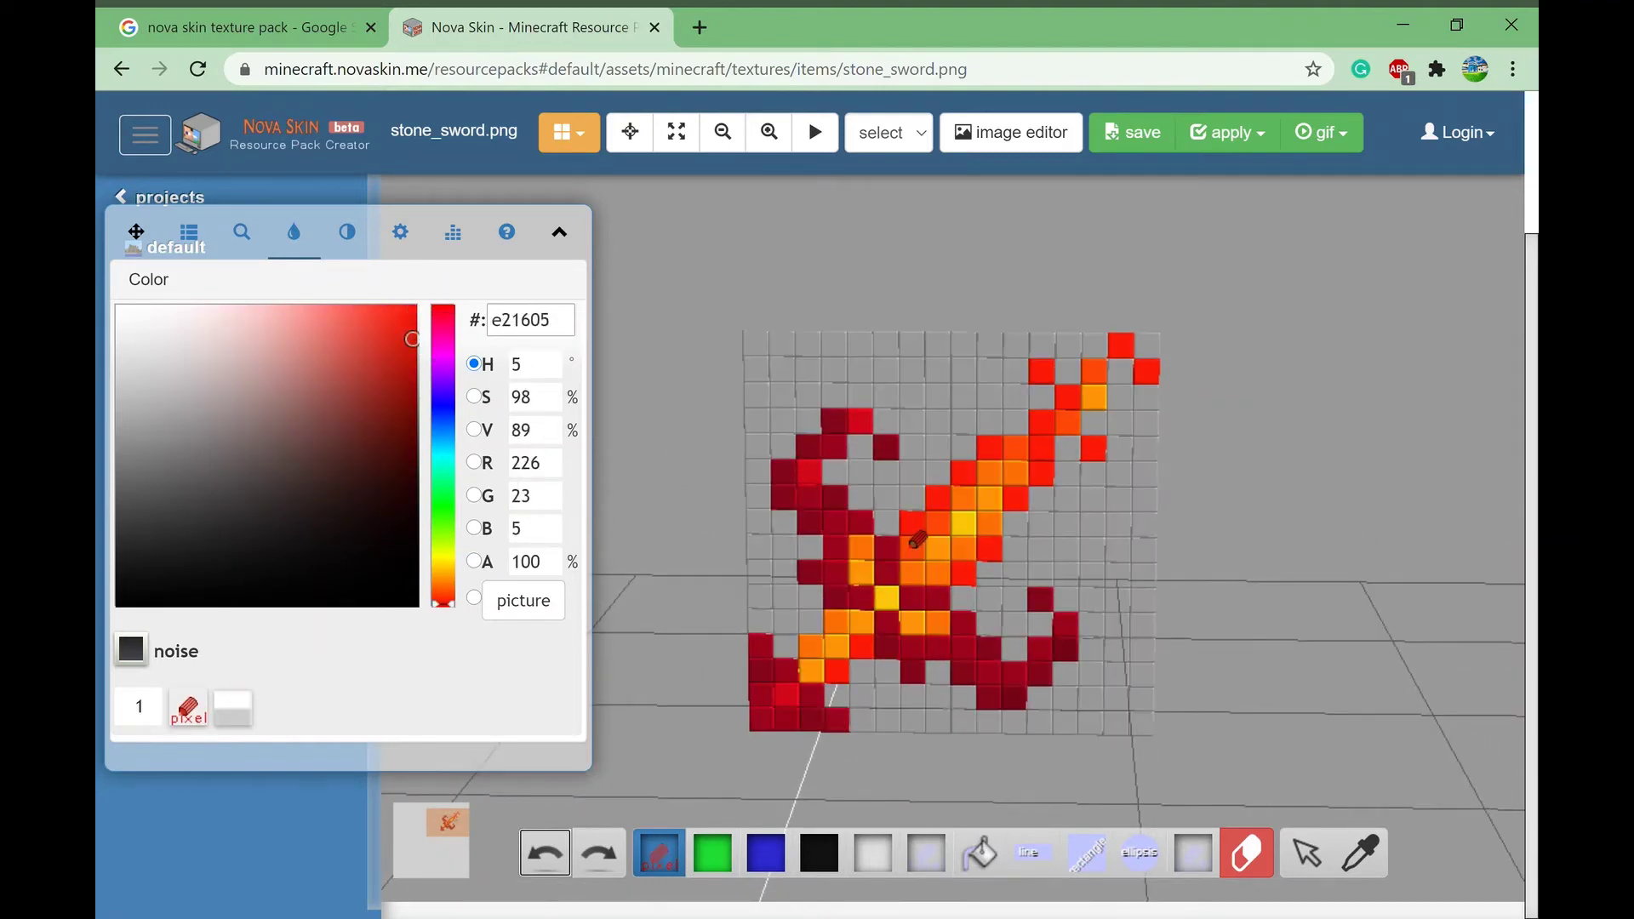
click(920, 553)
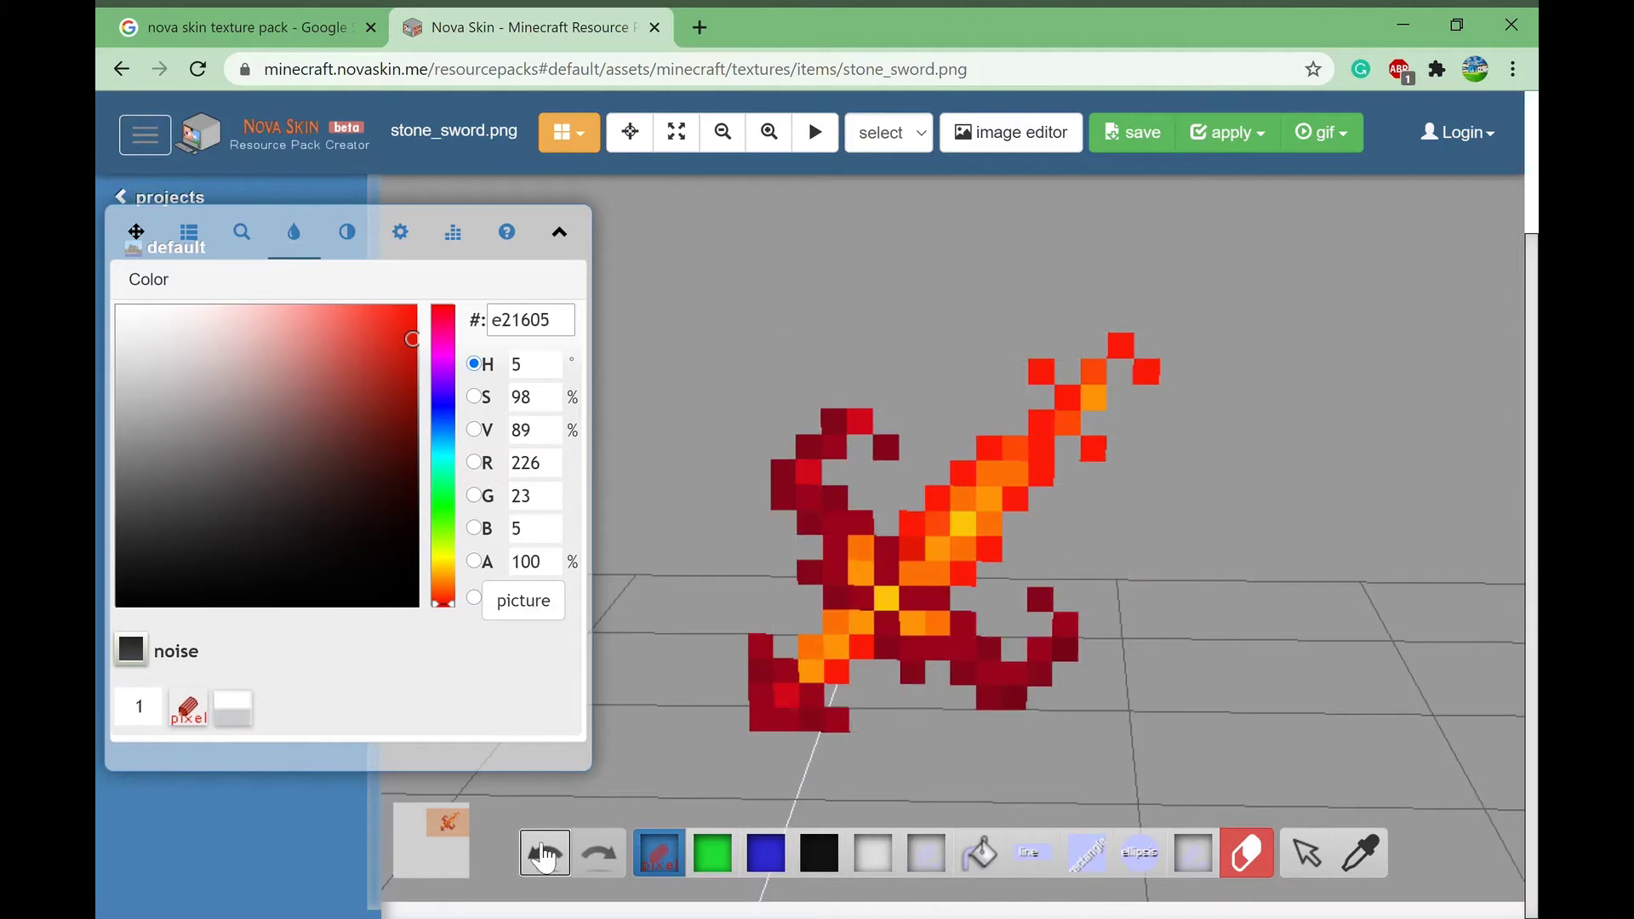
click(923, 545)
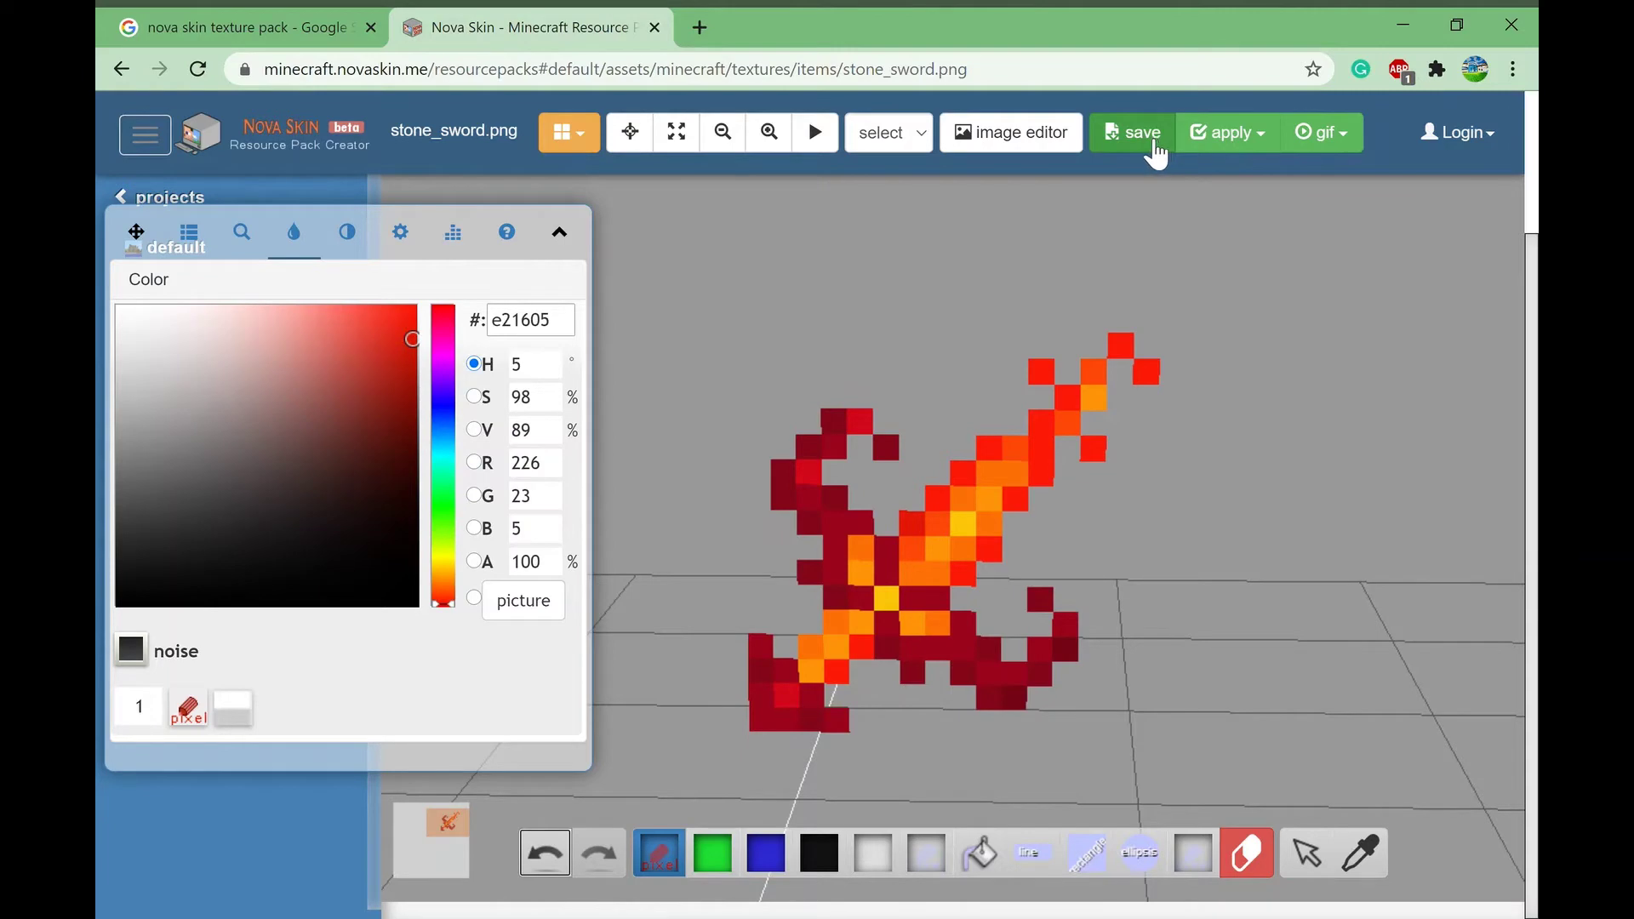
Step: Save the sword texture to the Example Pack project, replacing textures/items/stone_sword.png, and uncover the project tree
click(1155, 146)
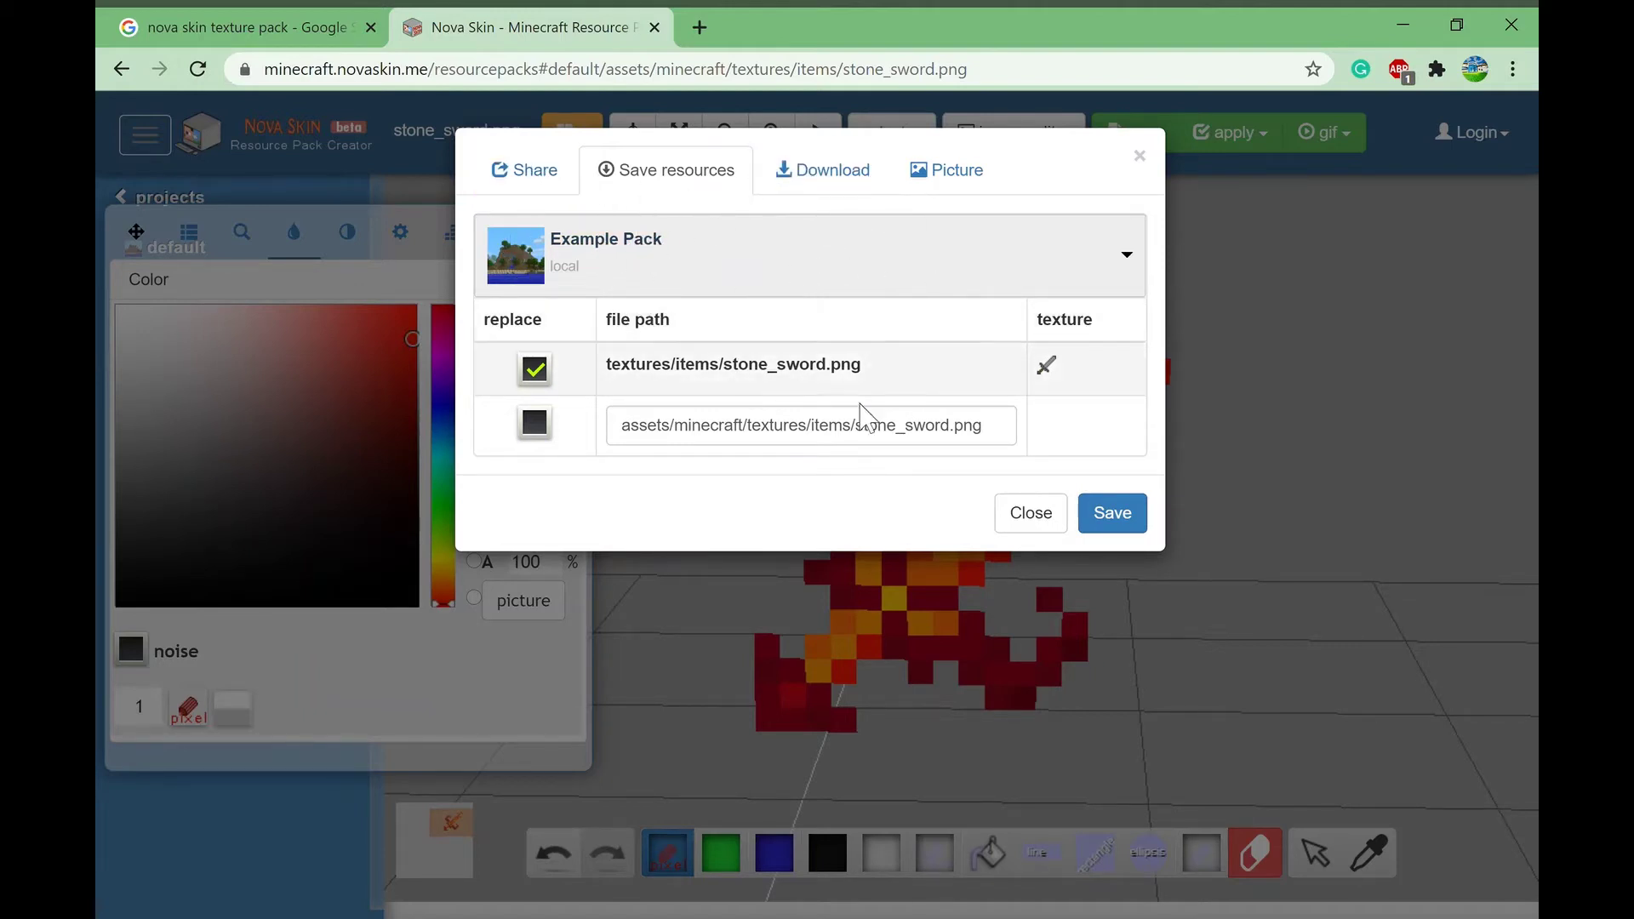
click(1111, 510)
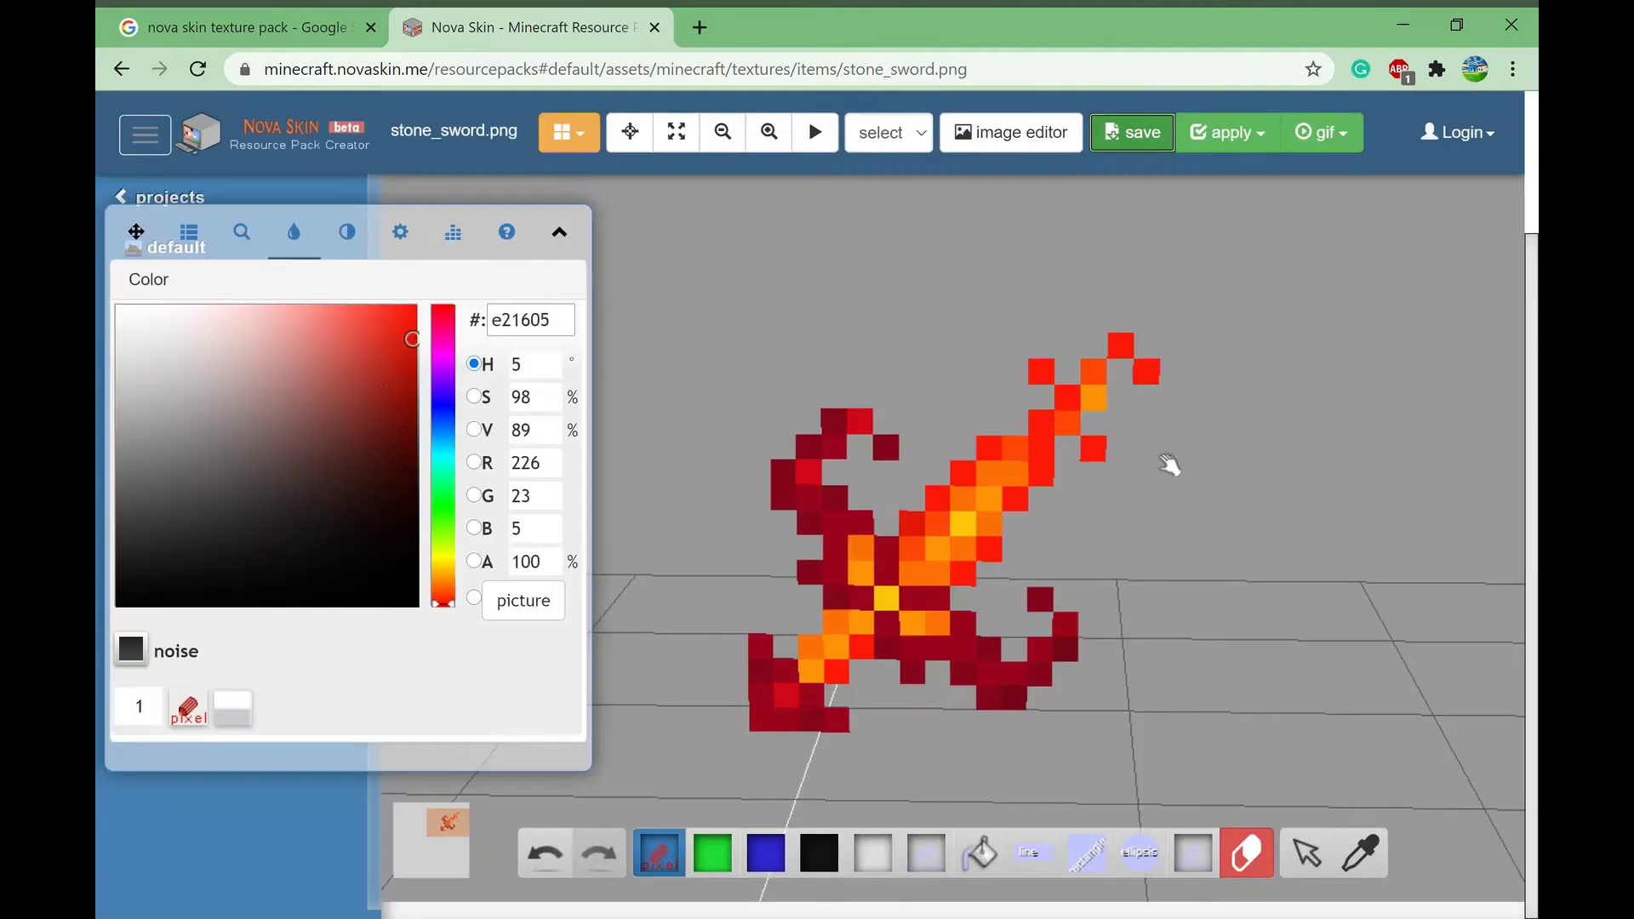
drag(134, 233, 346, 238)
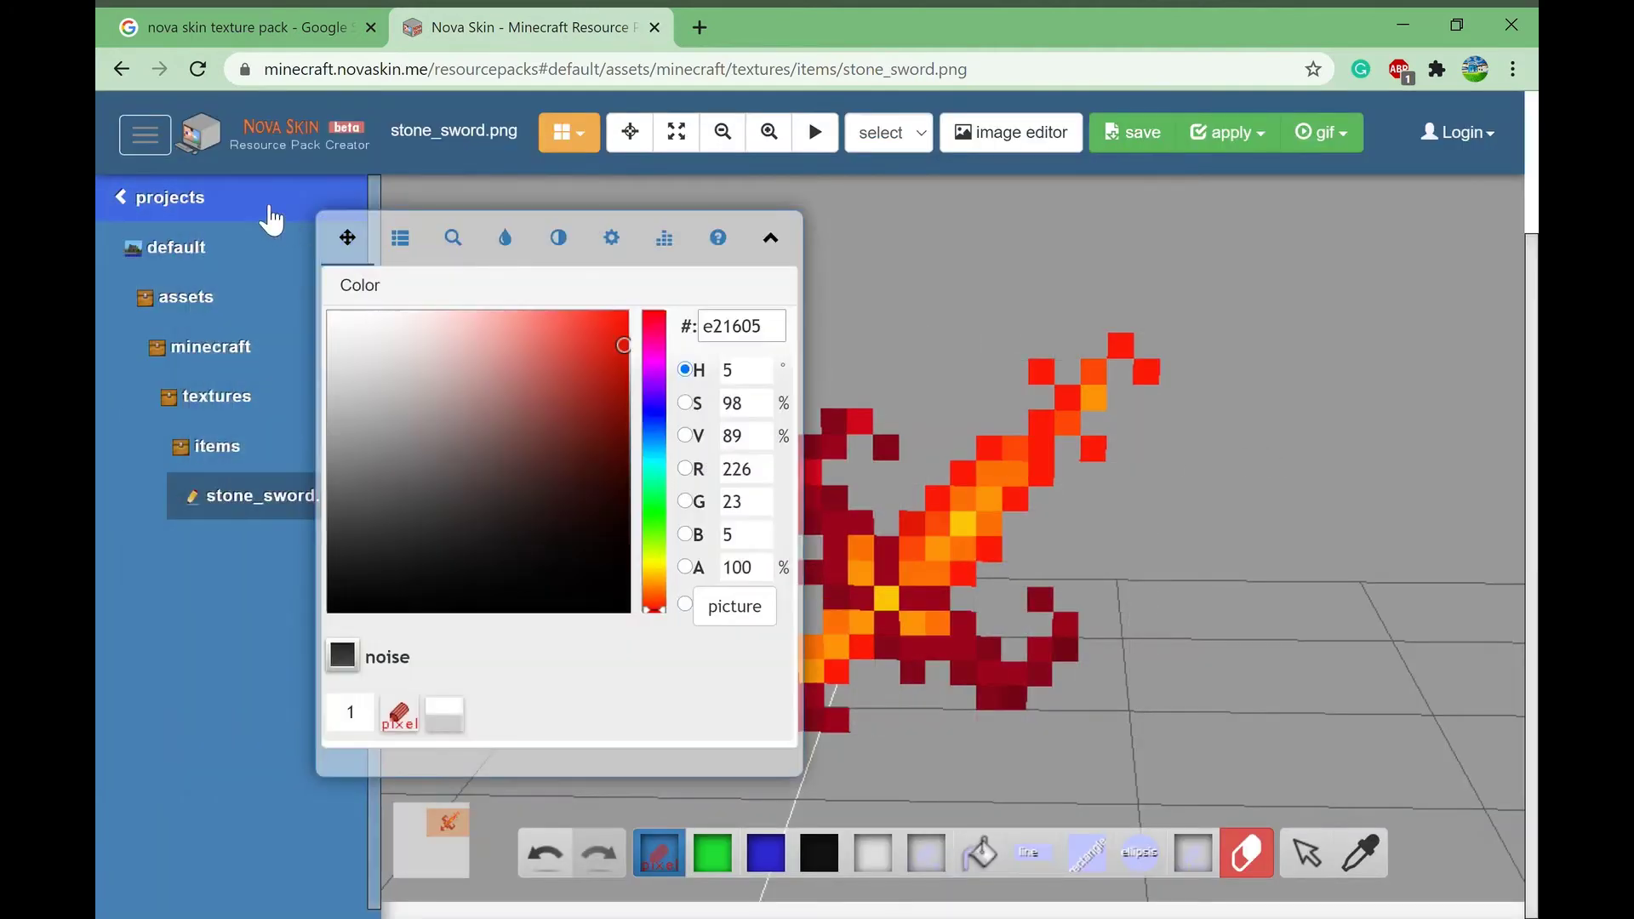
Step: Open the items textures folder of the Example Pack project to check the saved stone_sword.png
click(269, 207)
click(237, 223)
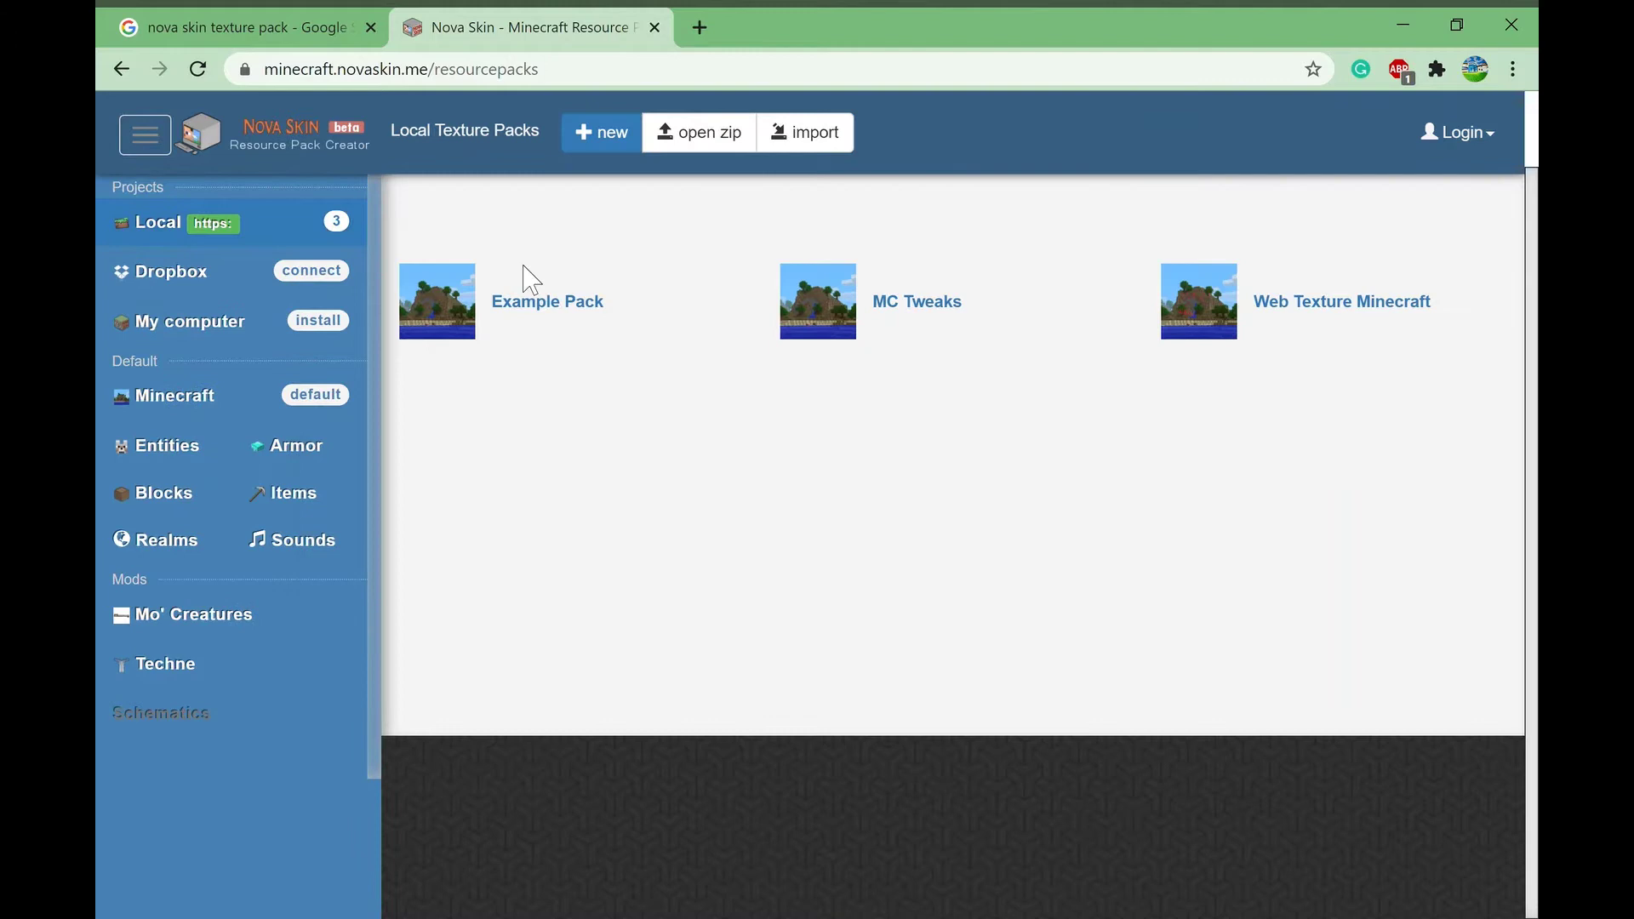
click(610, 303)
click(545, 391)
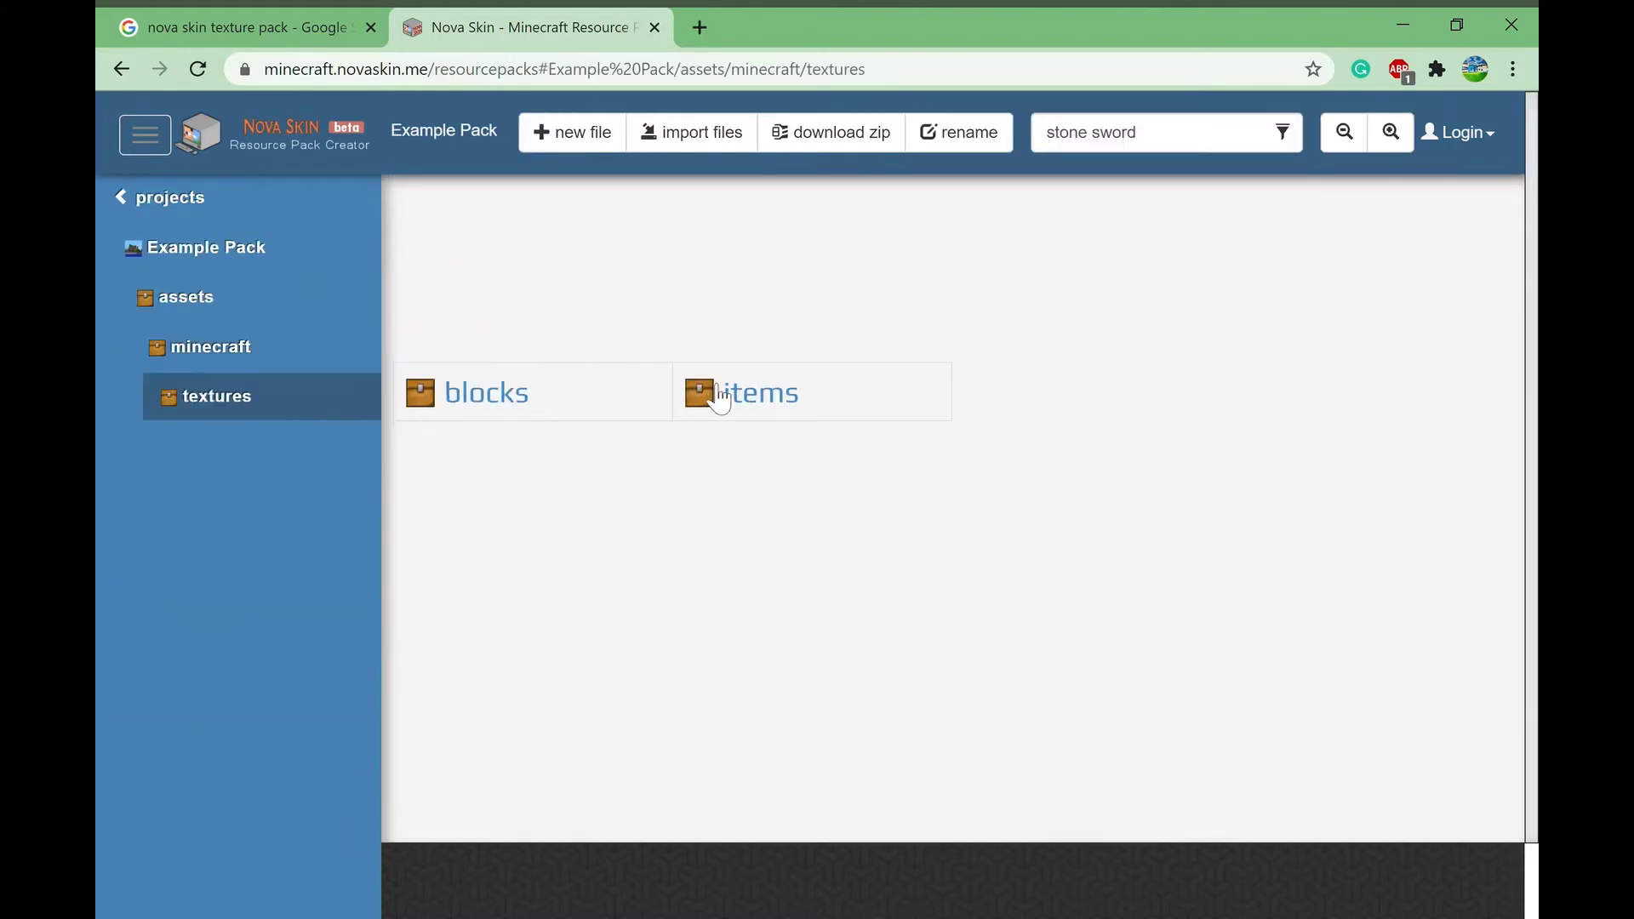
click(717, 394)
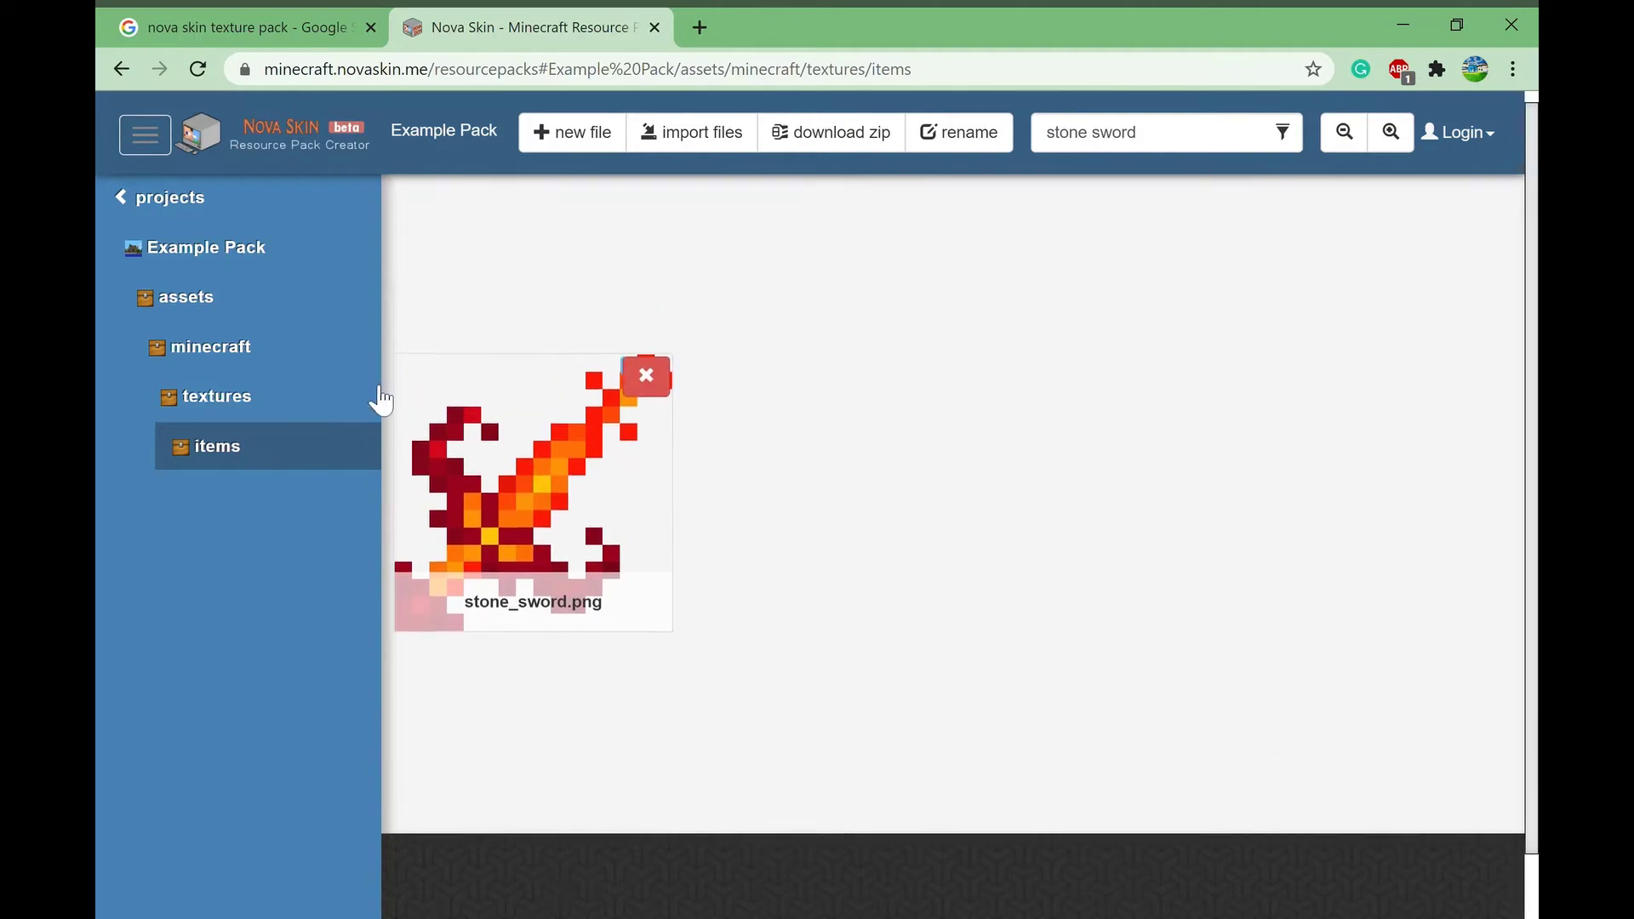
Step: Examine the items and blocks texture folders of the MC Tweaks project
click(217, 208)
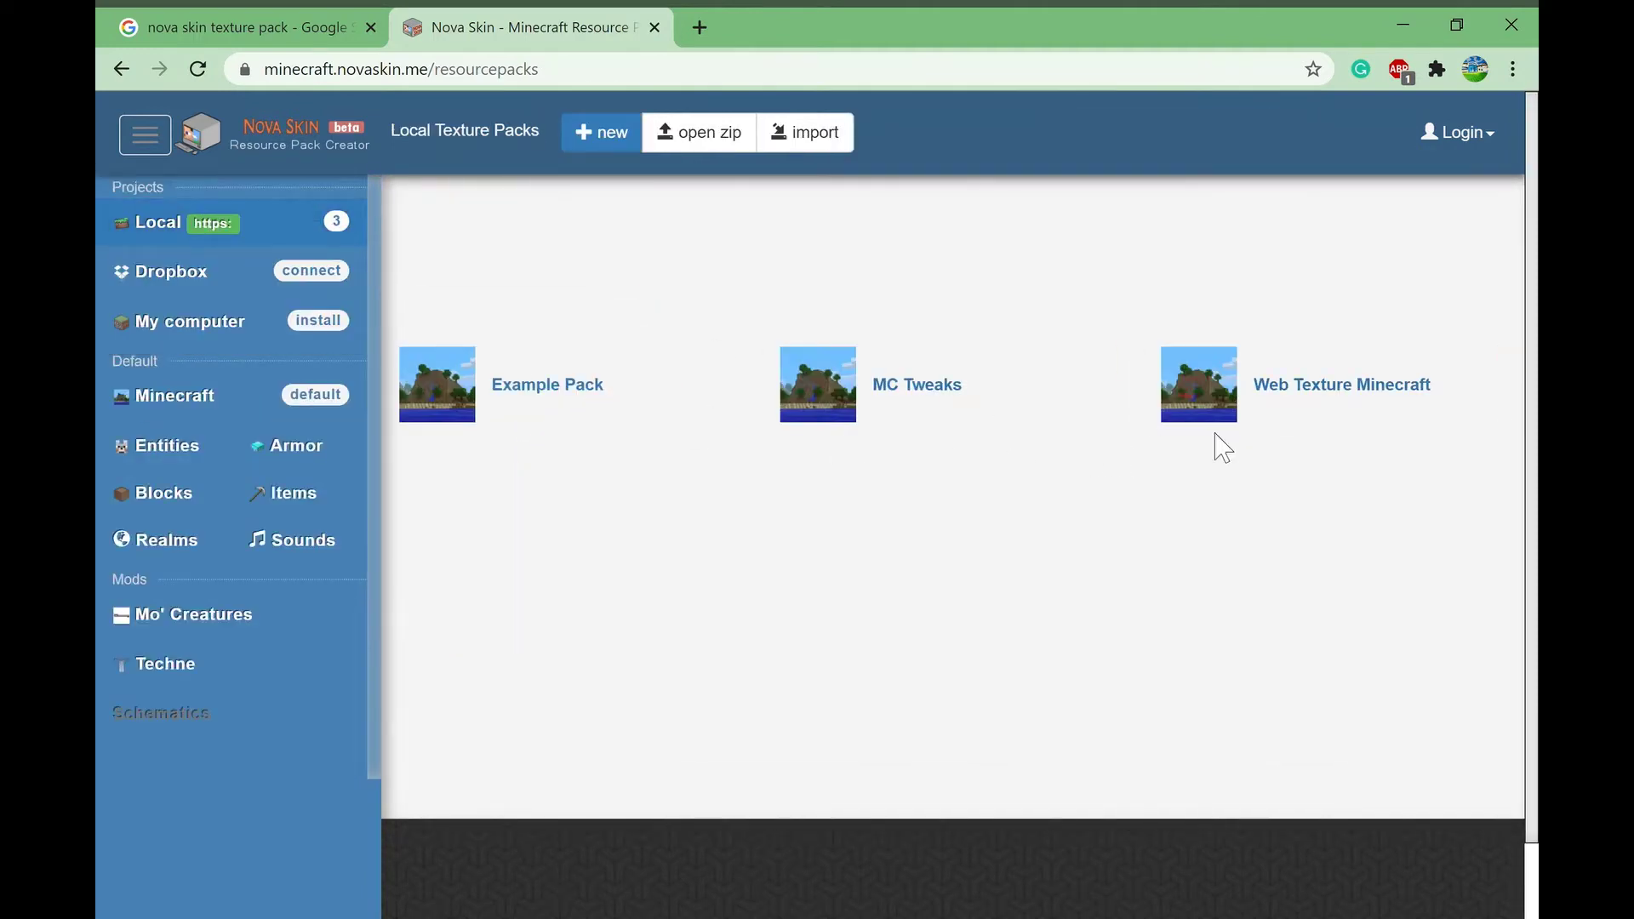
click(904, 383)
click(554, 394)
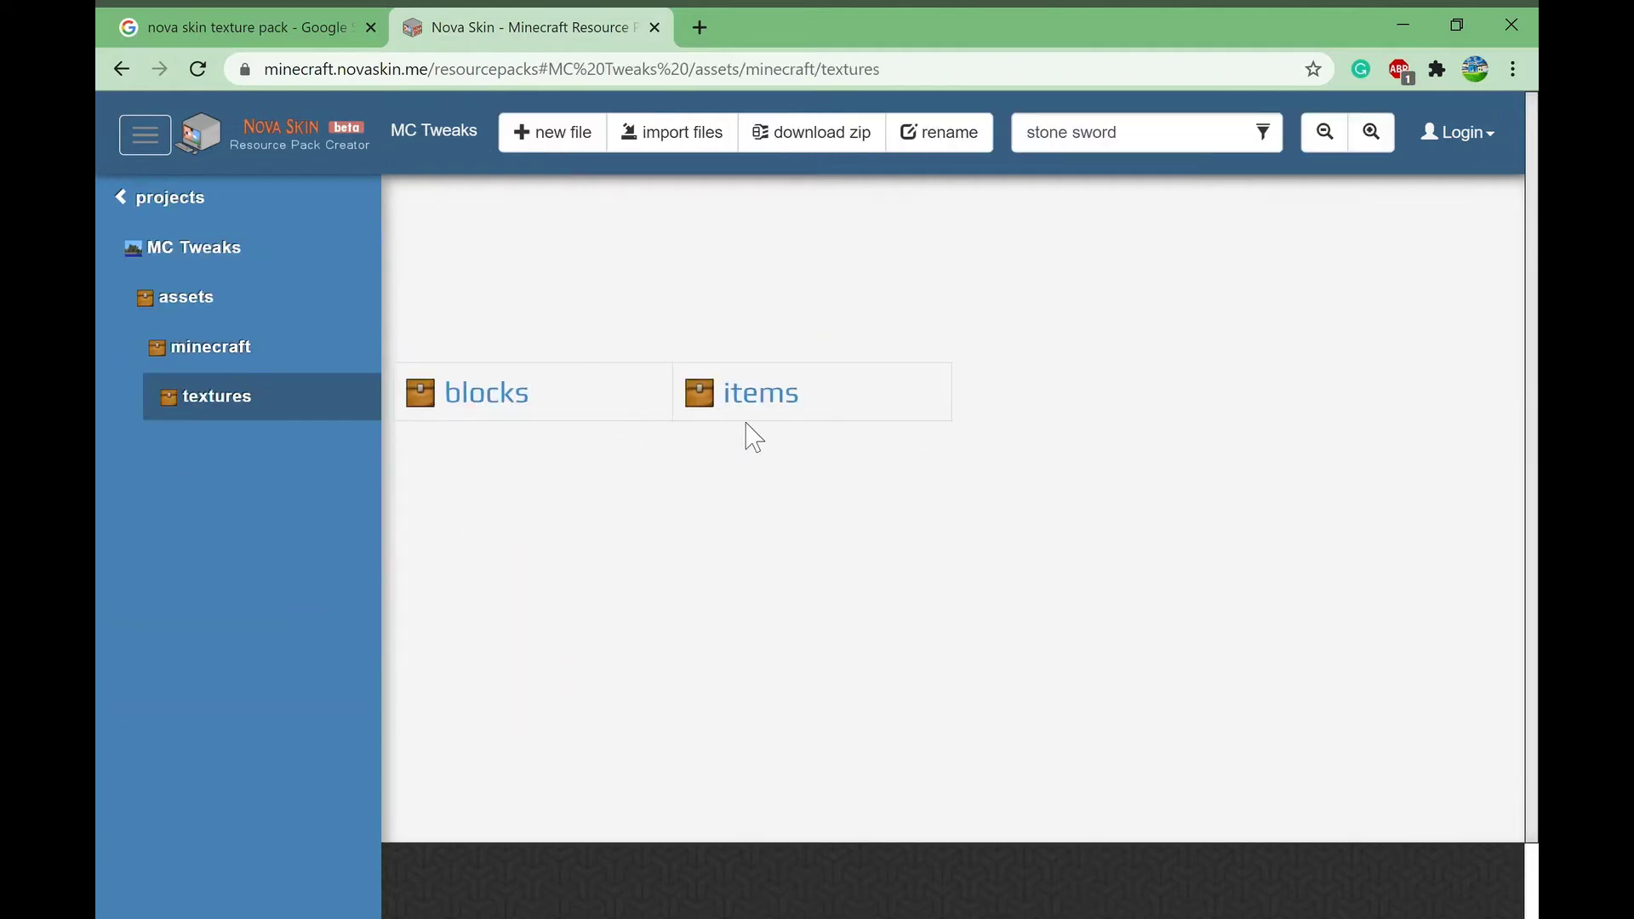
click(775, 396)
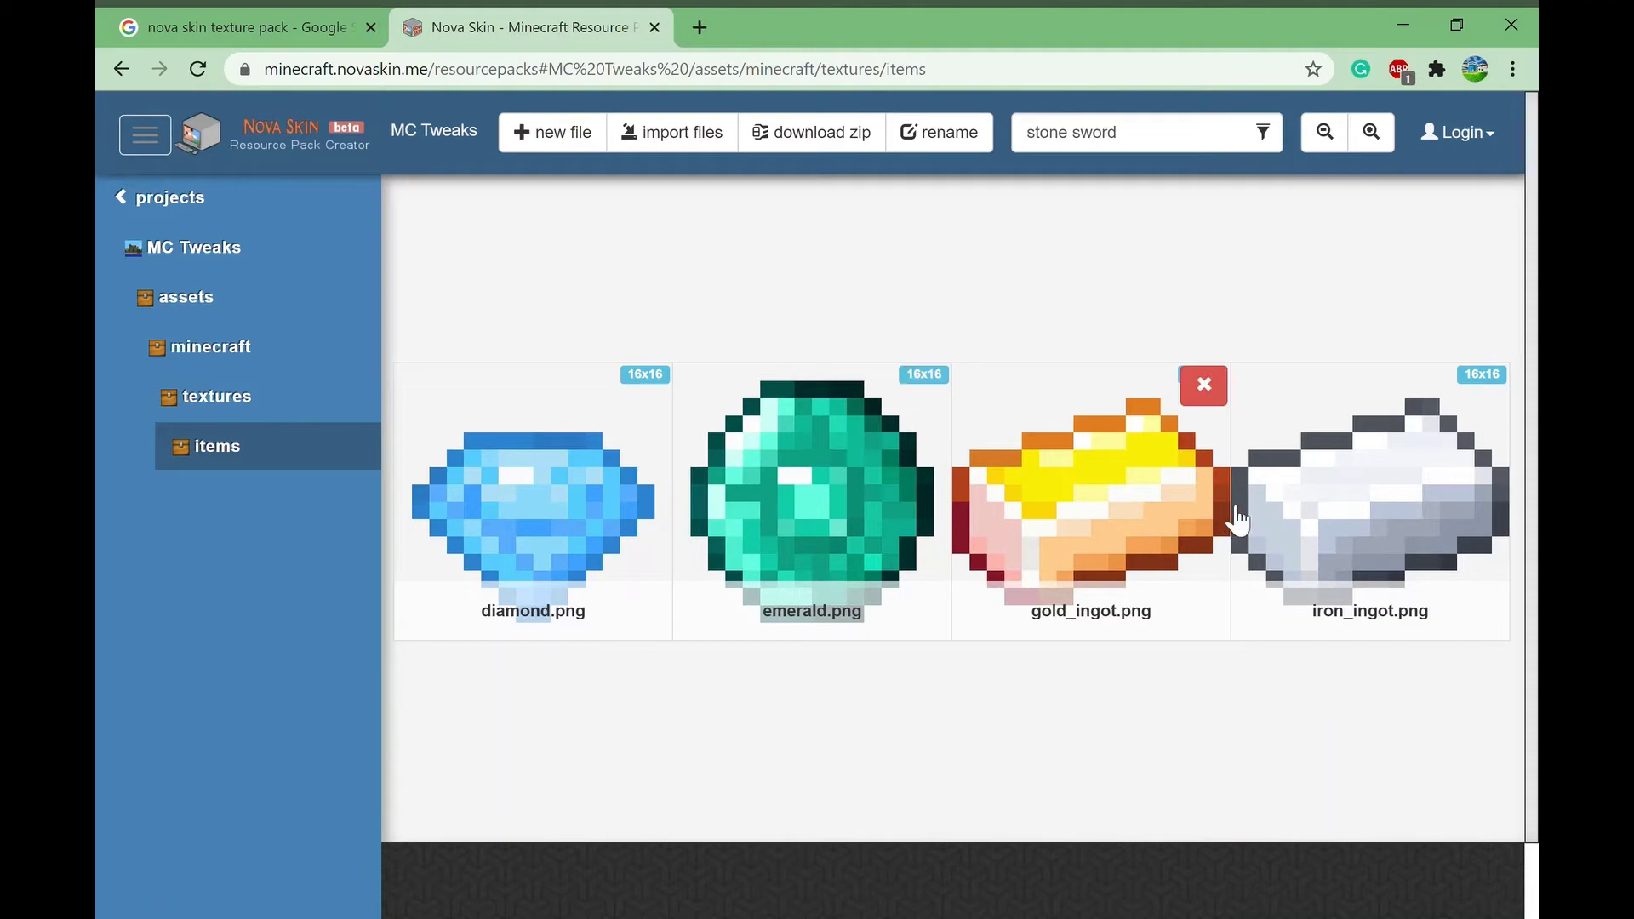
click(274, 412)
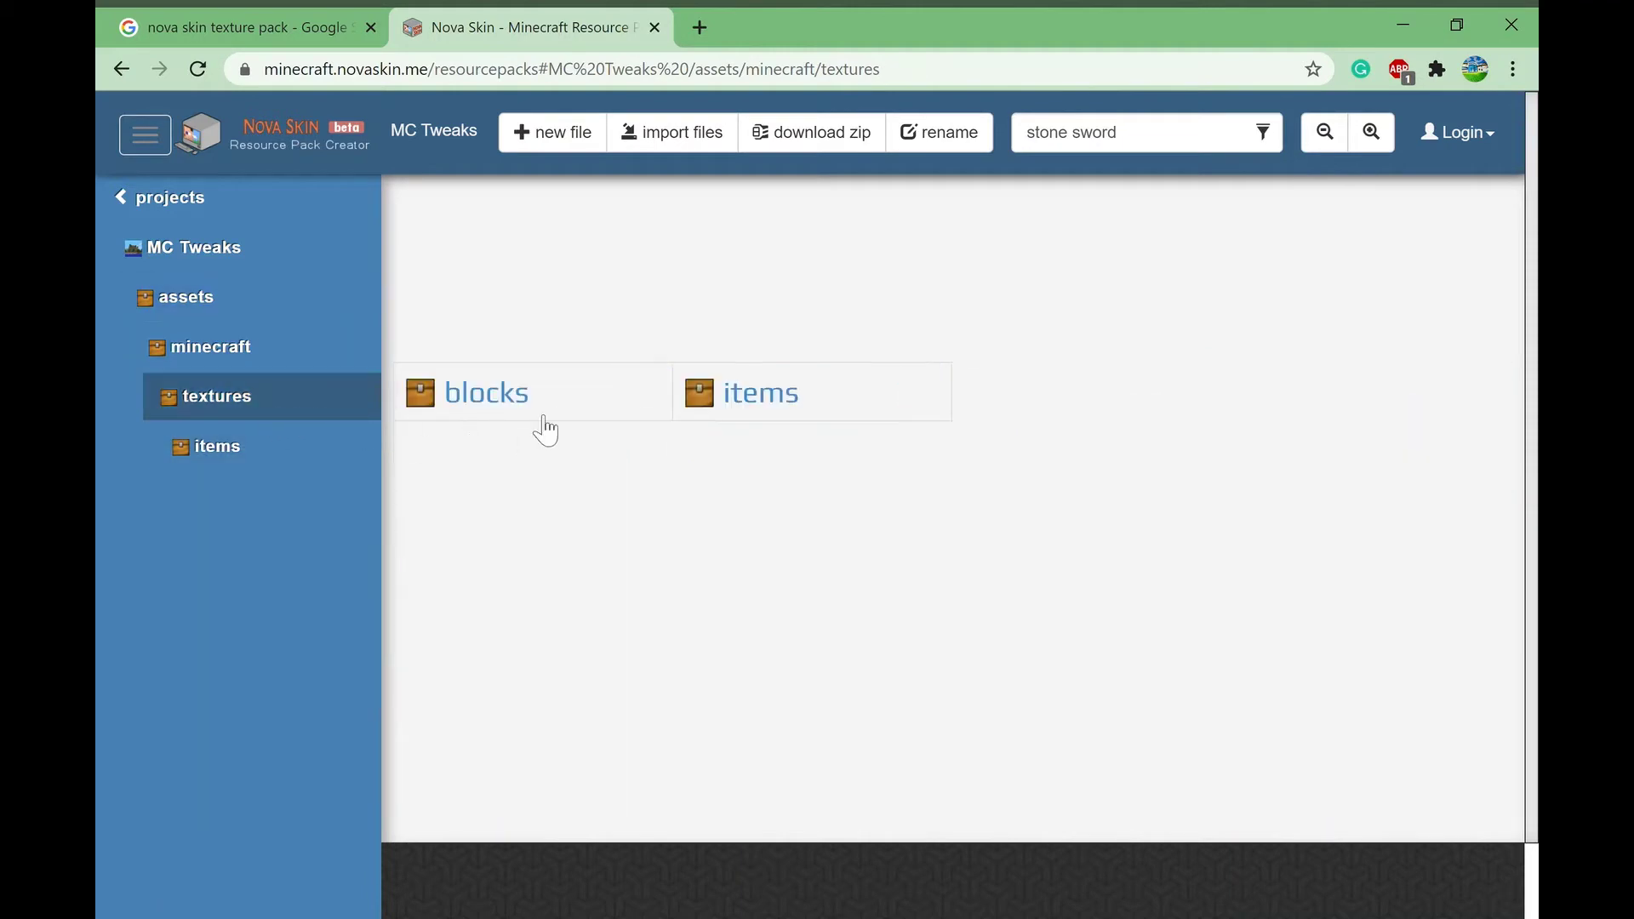
click(544, 423)
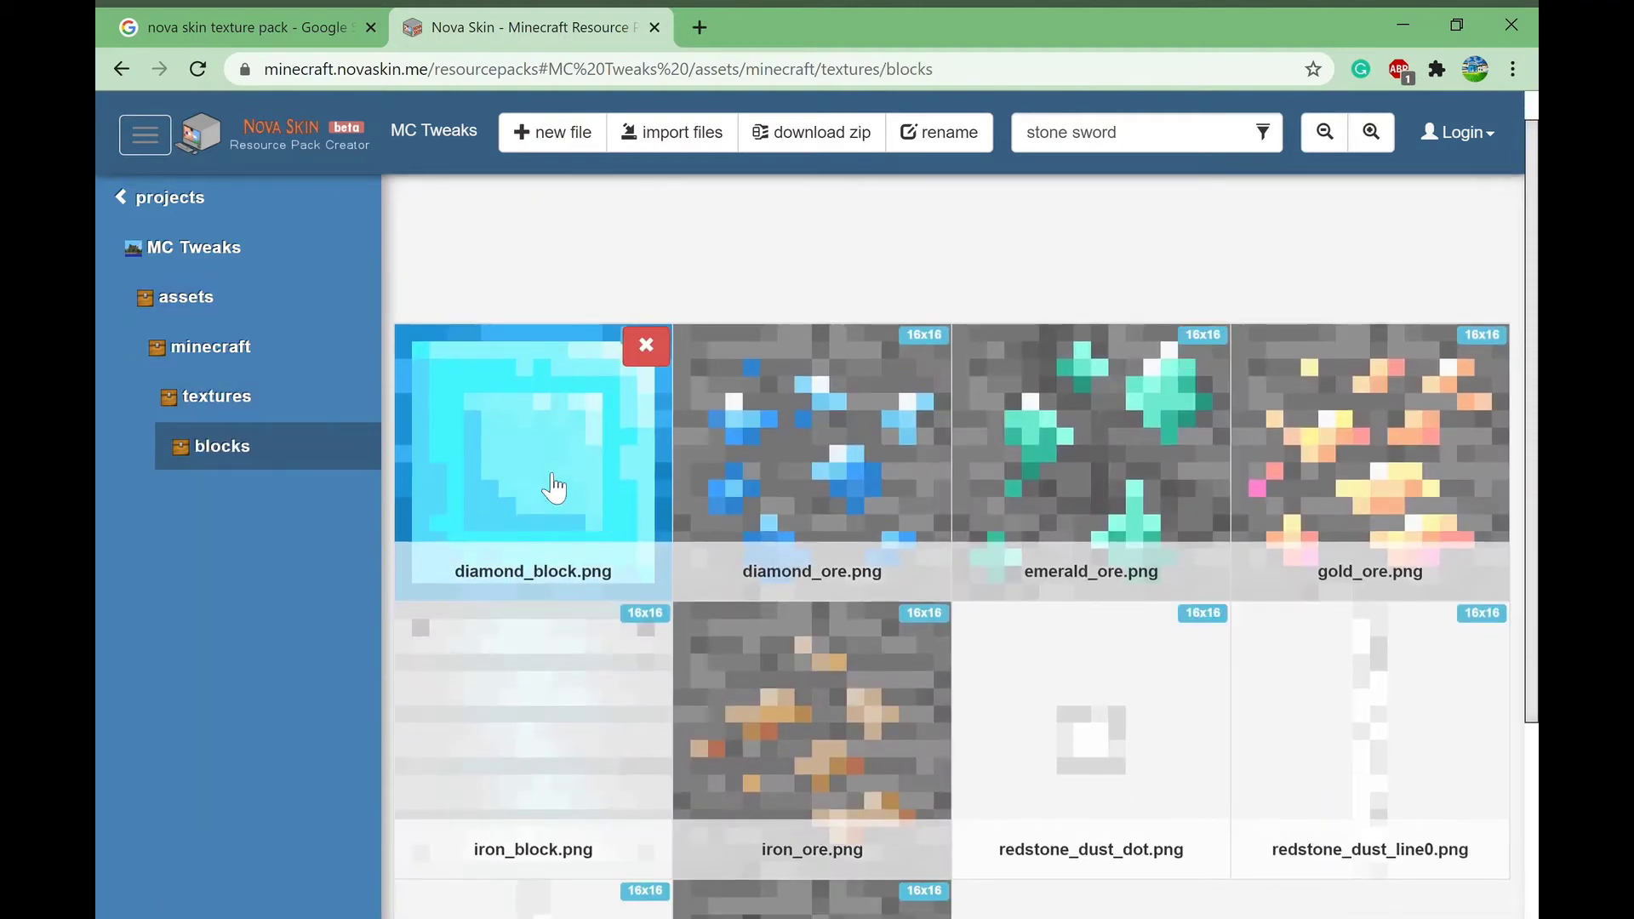
scroll(1281, 573, down, 1)
scroll(766, 670, down, 1)
scroll(766, 669, down, 1)
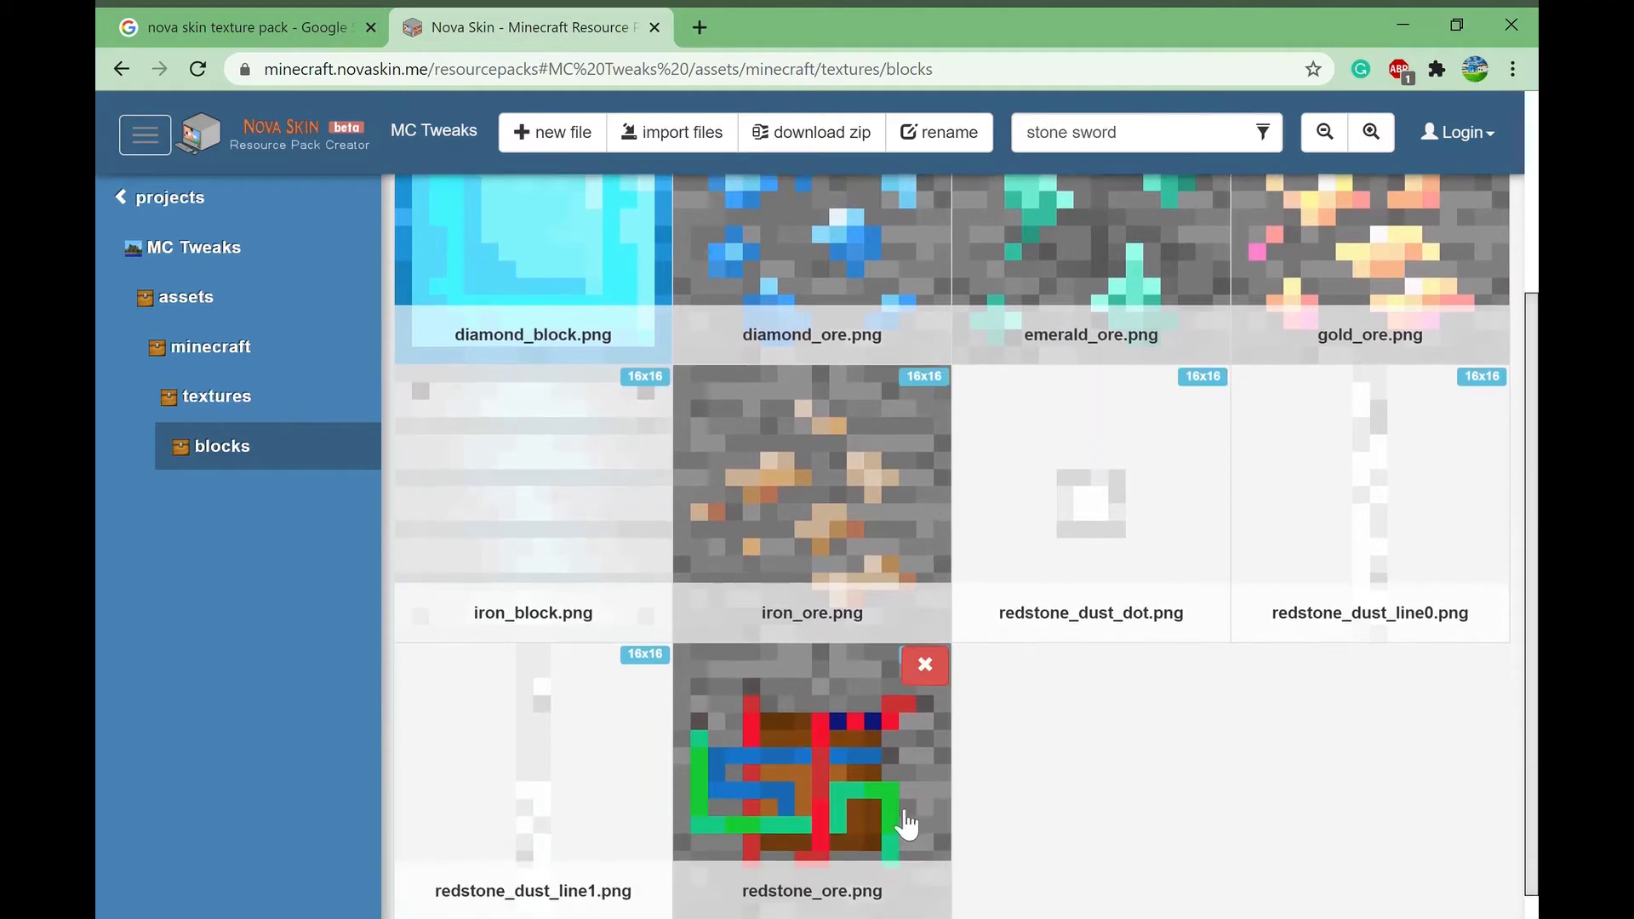
Step: Open iron_ingot.png from the default item textures, move the floating panel clear of the model, and show the colour picker
click(217, 202)
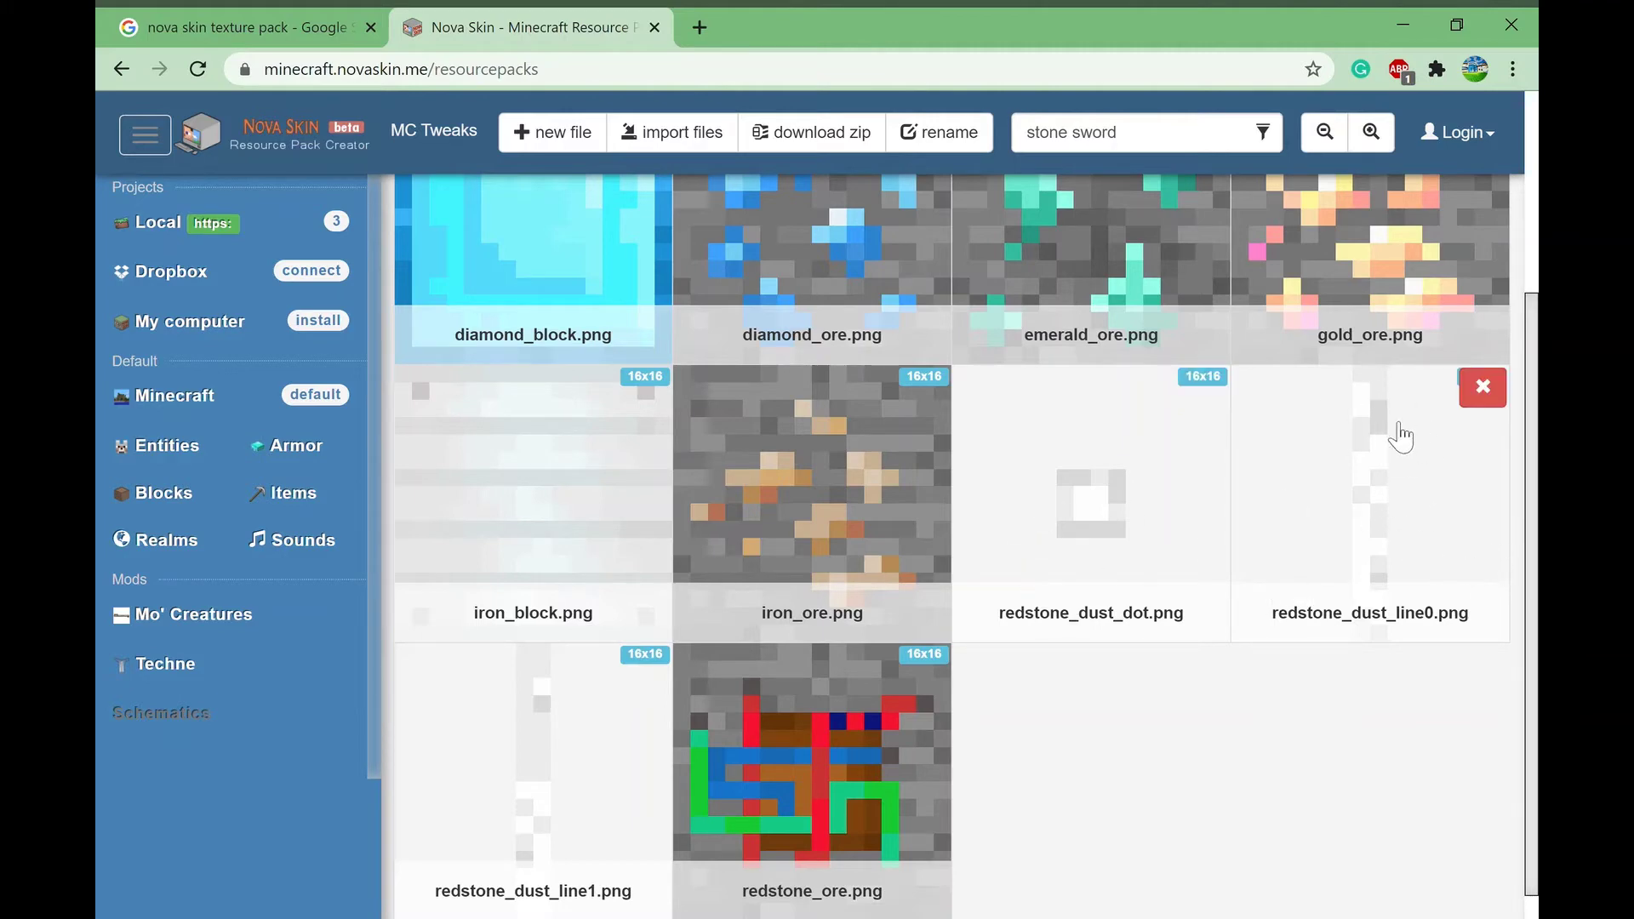
click(203, 245)
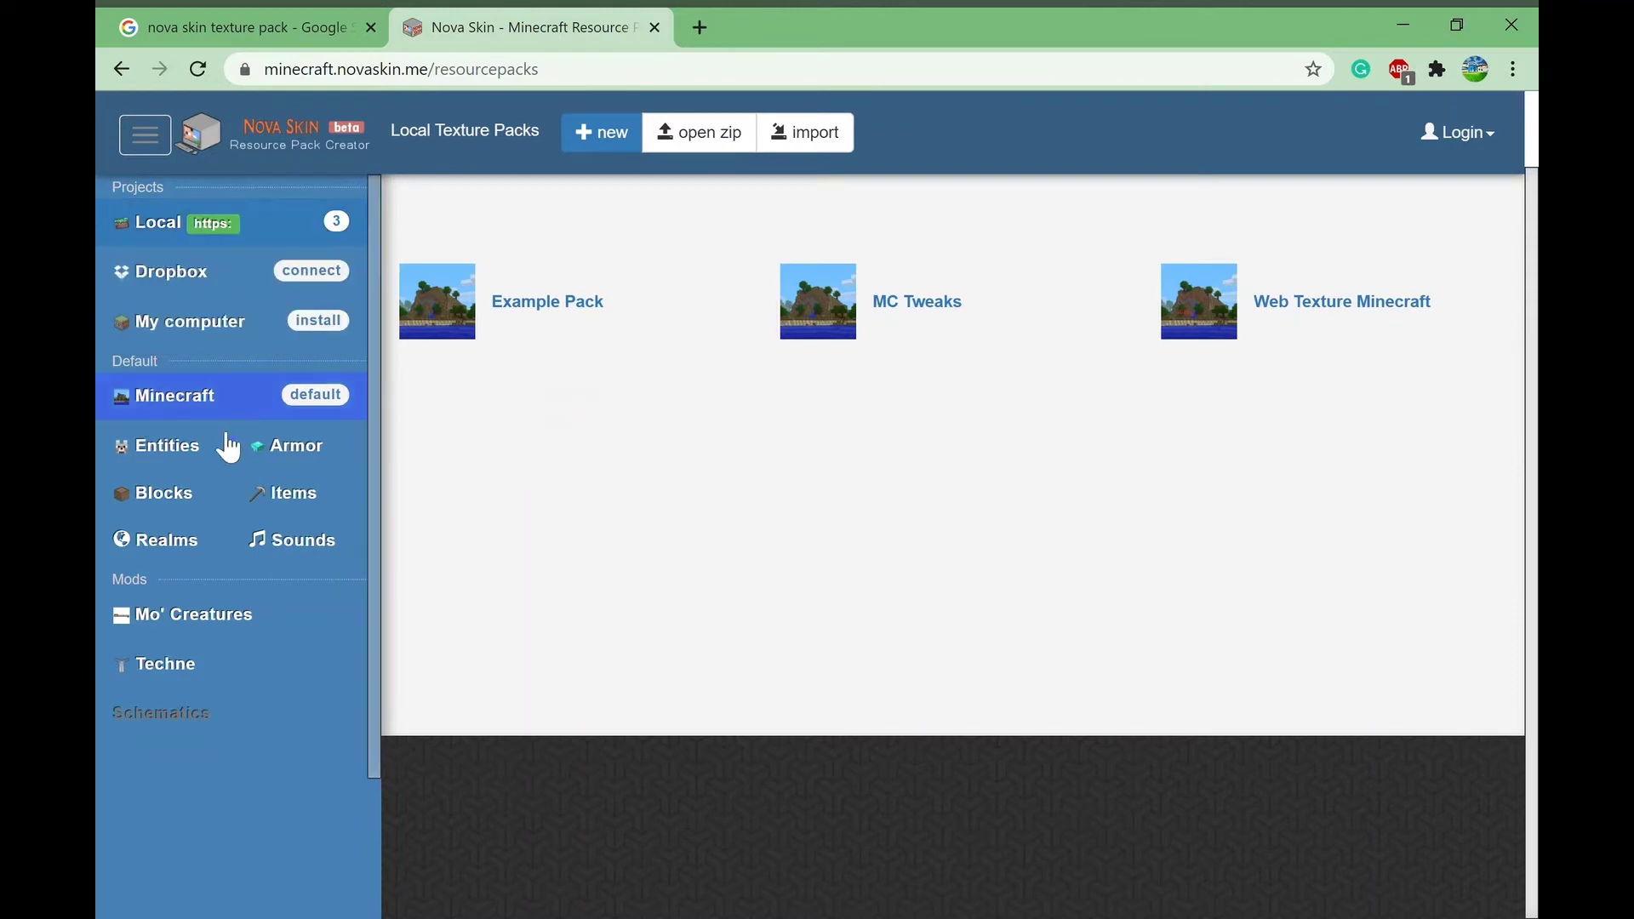
mouse_move(281, 253)
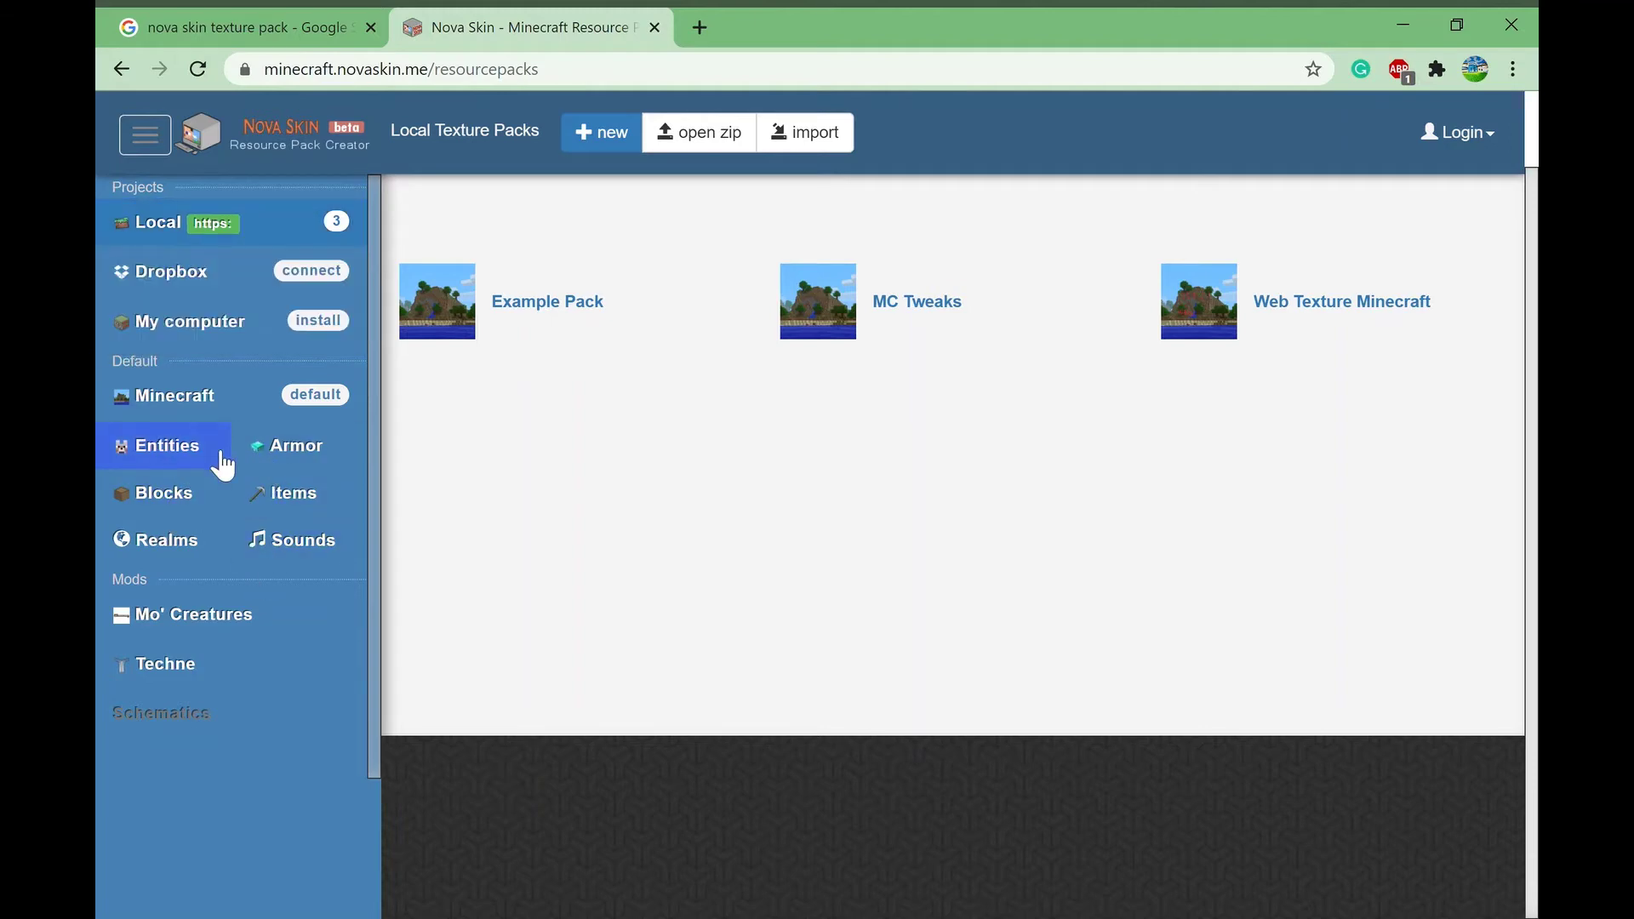
click(298, 492)
scroll(587, 311, down, 3)
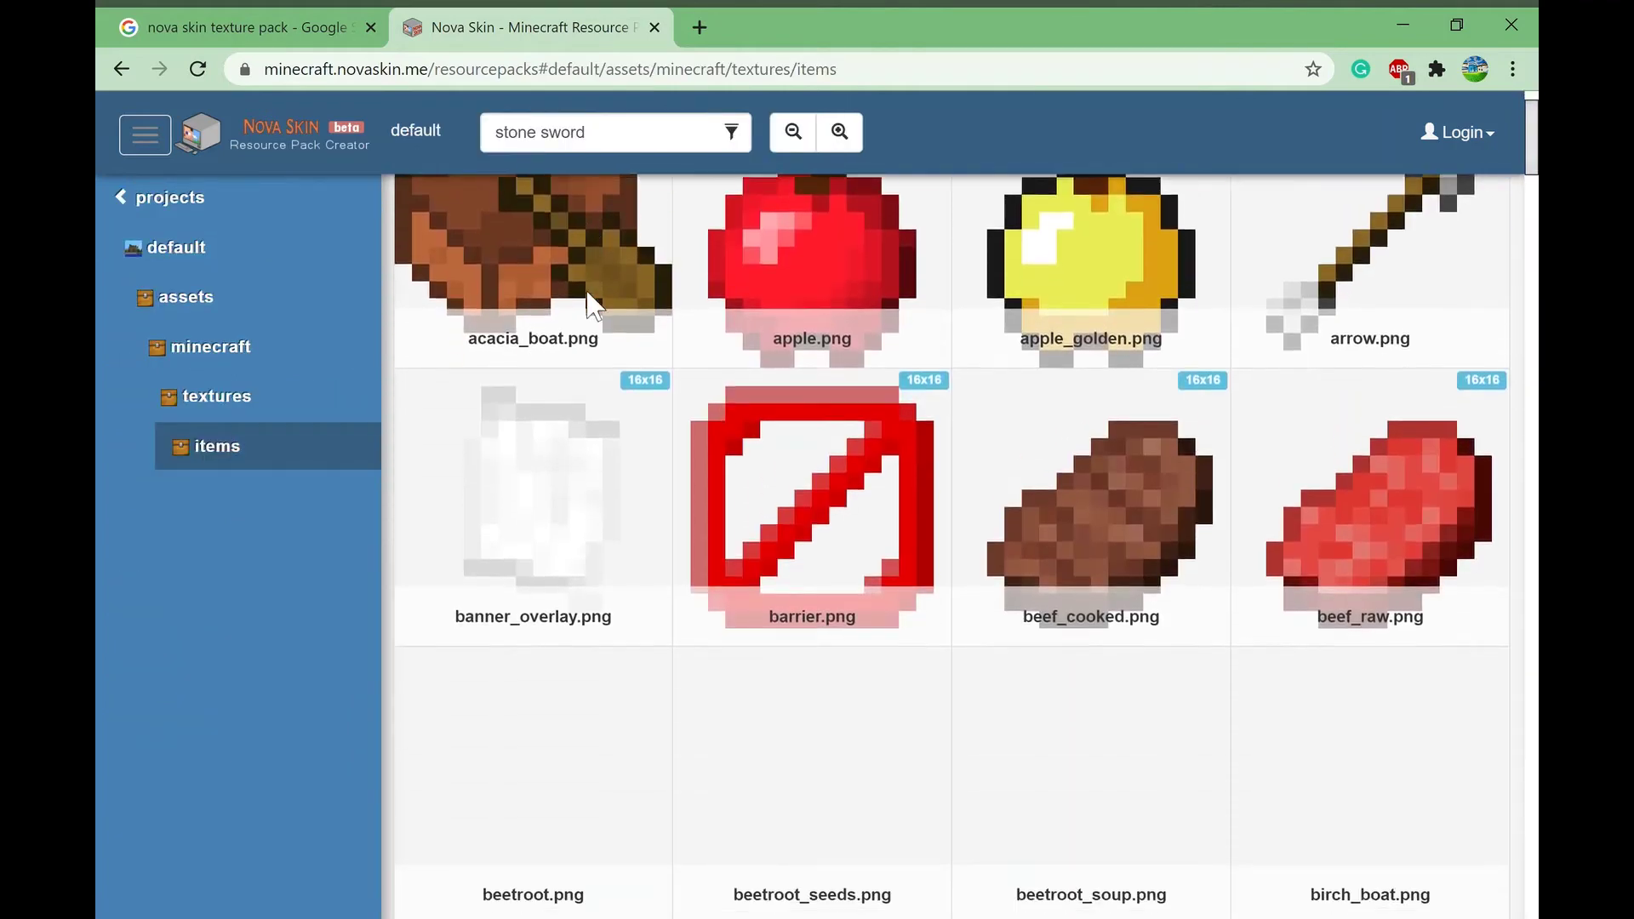
scroll(593, 307, down, 5)
scroll(596, 306, up, 1)
scroll(600, 307, down, 2)
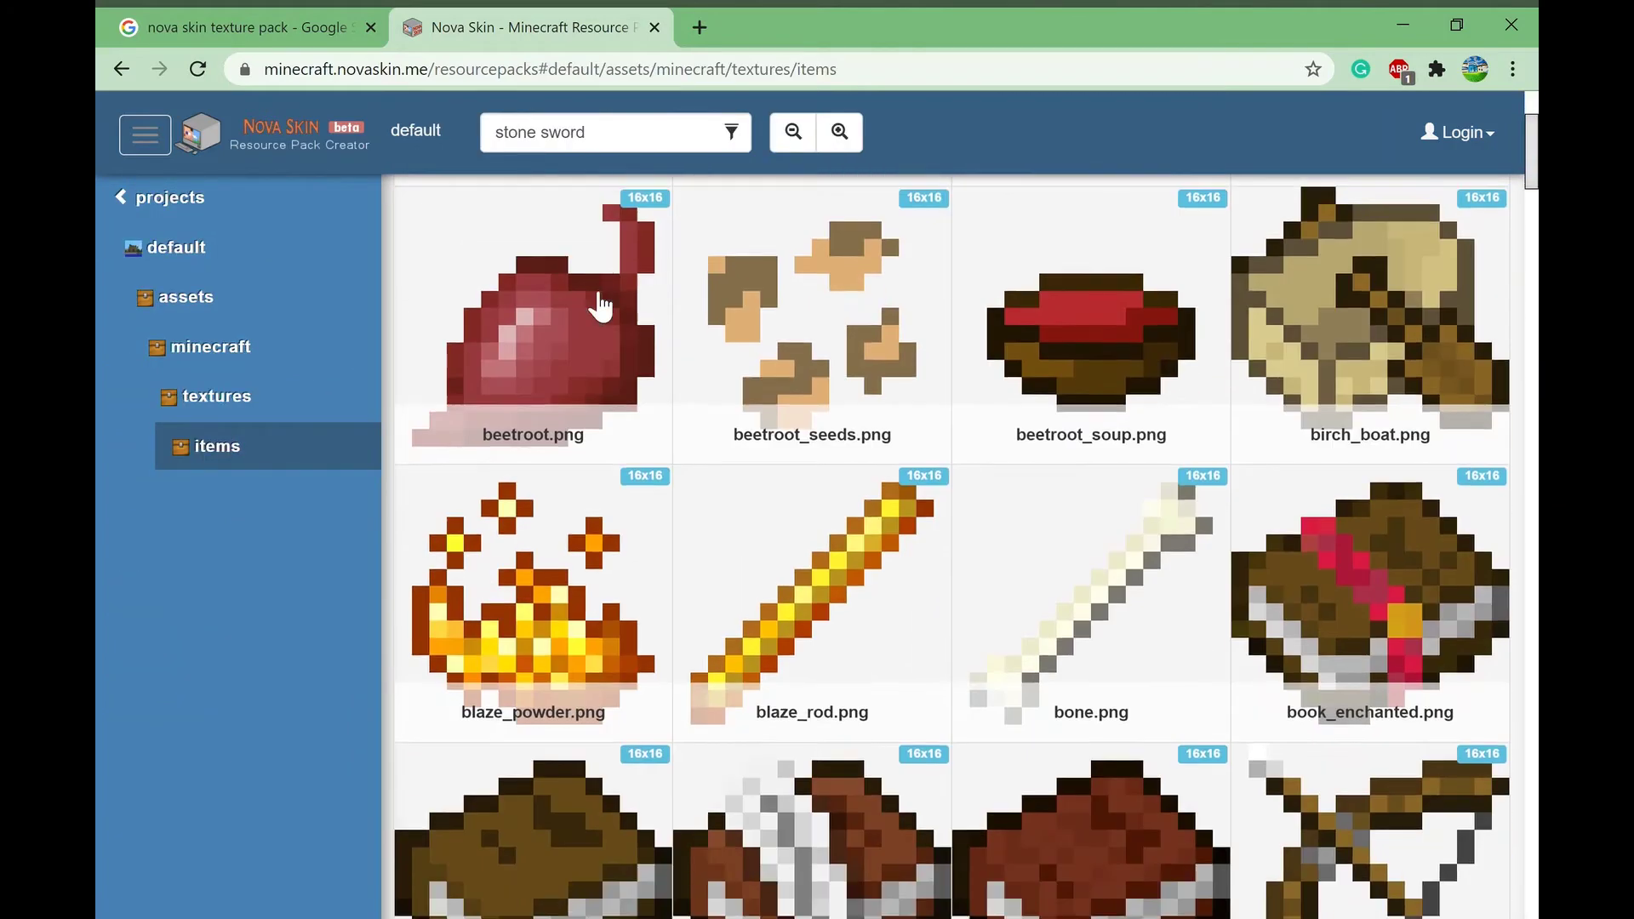
scroll(595, 309, down, 10)
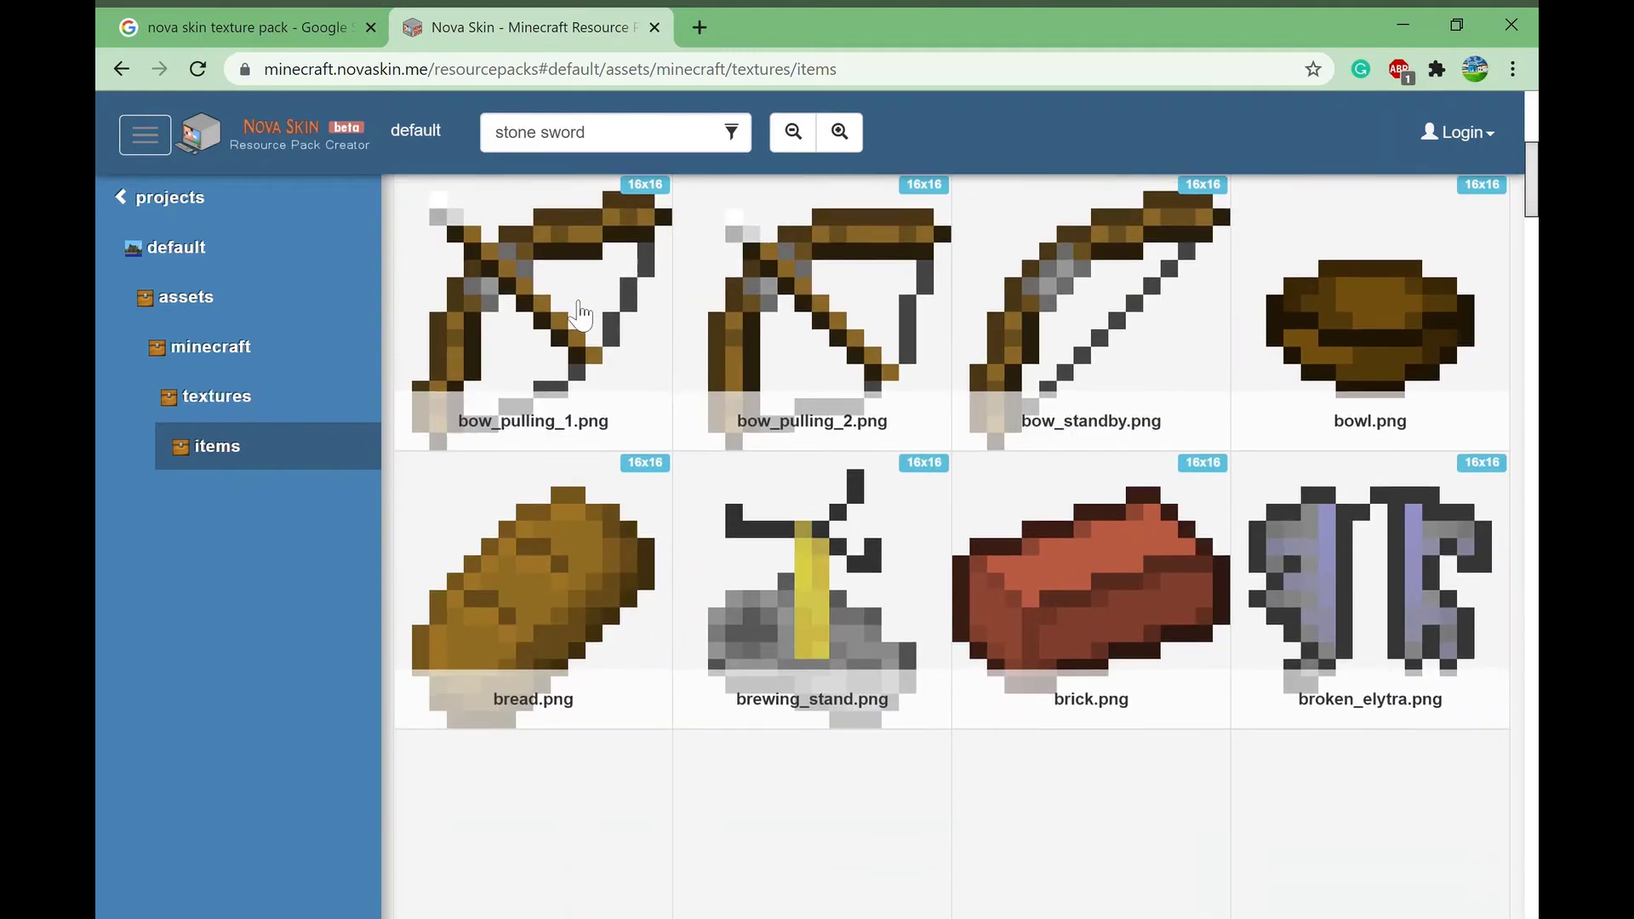
scroll(579, 315, down, 3)
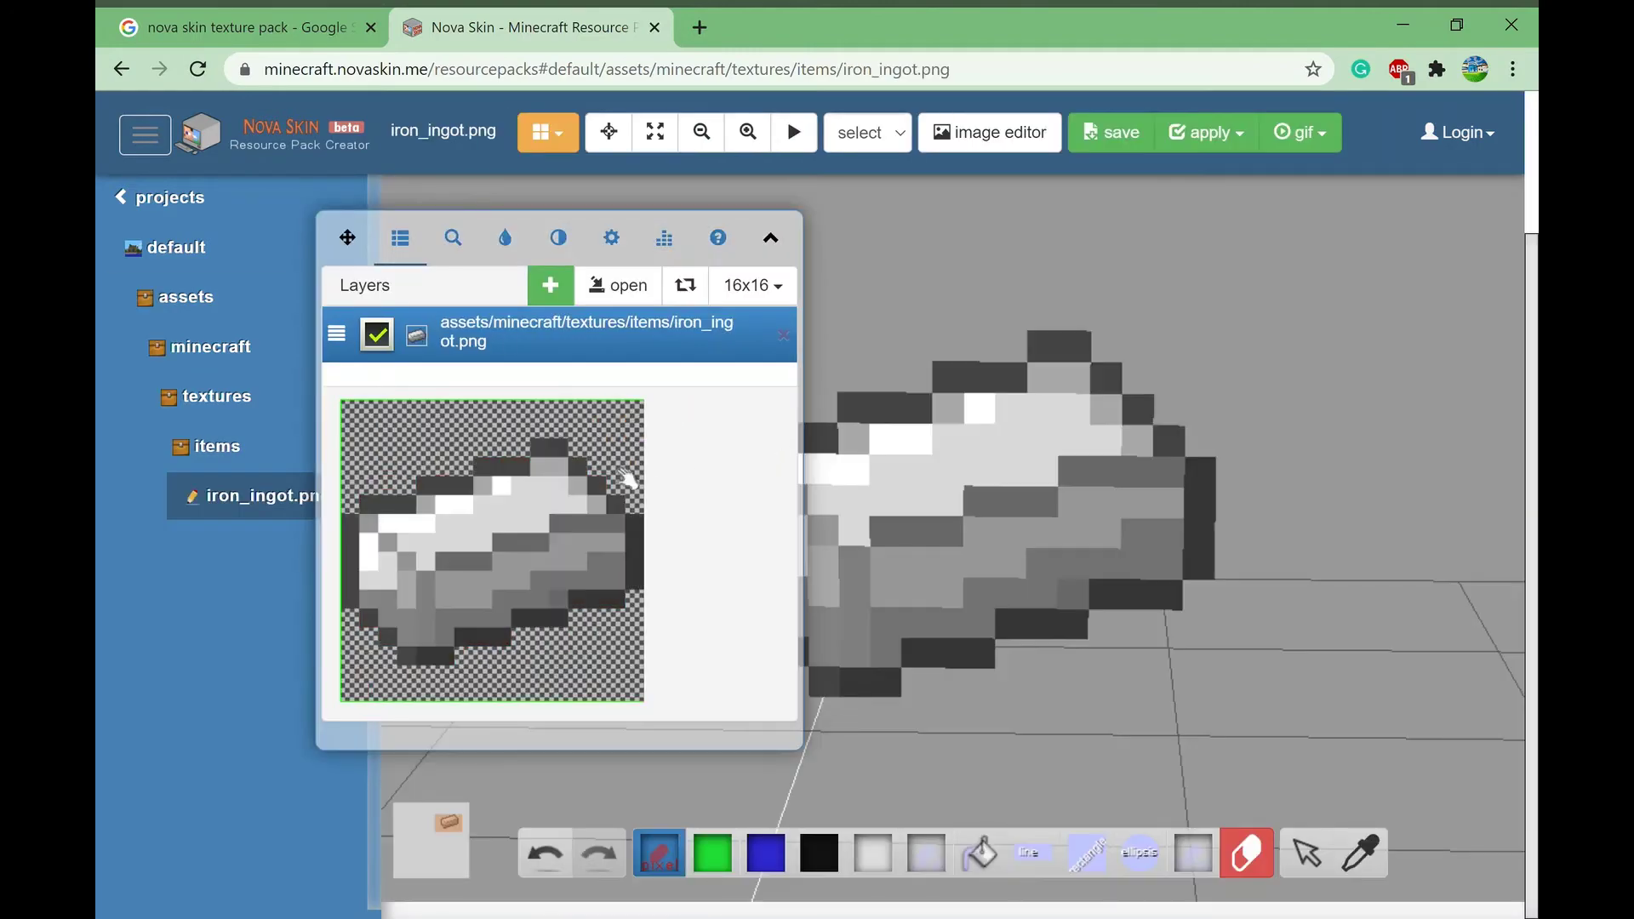
drag(350, 241, 115, 252)
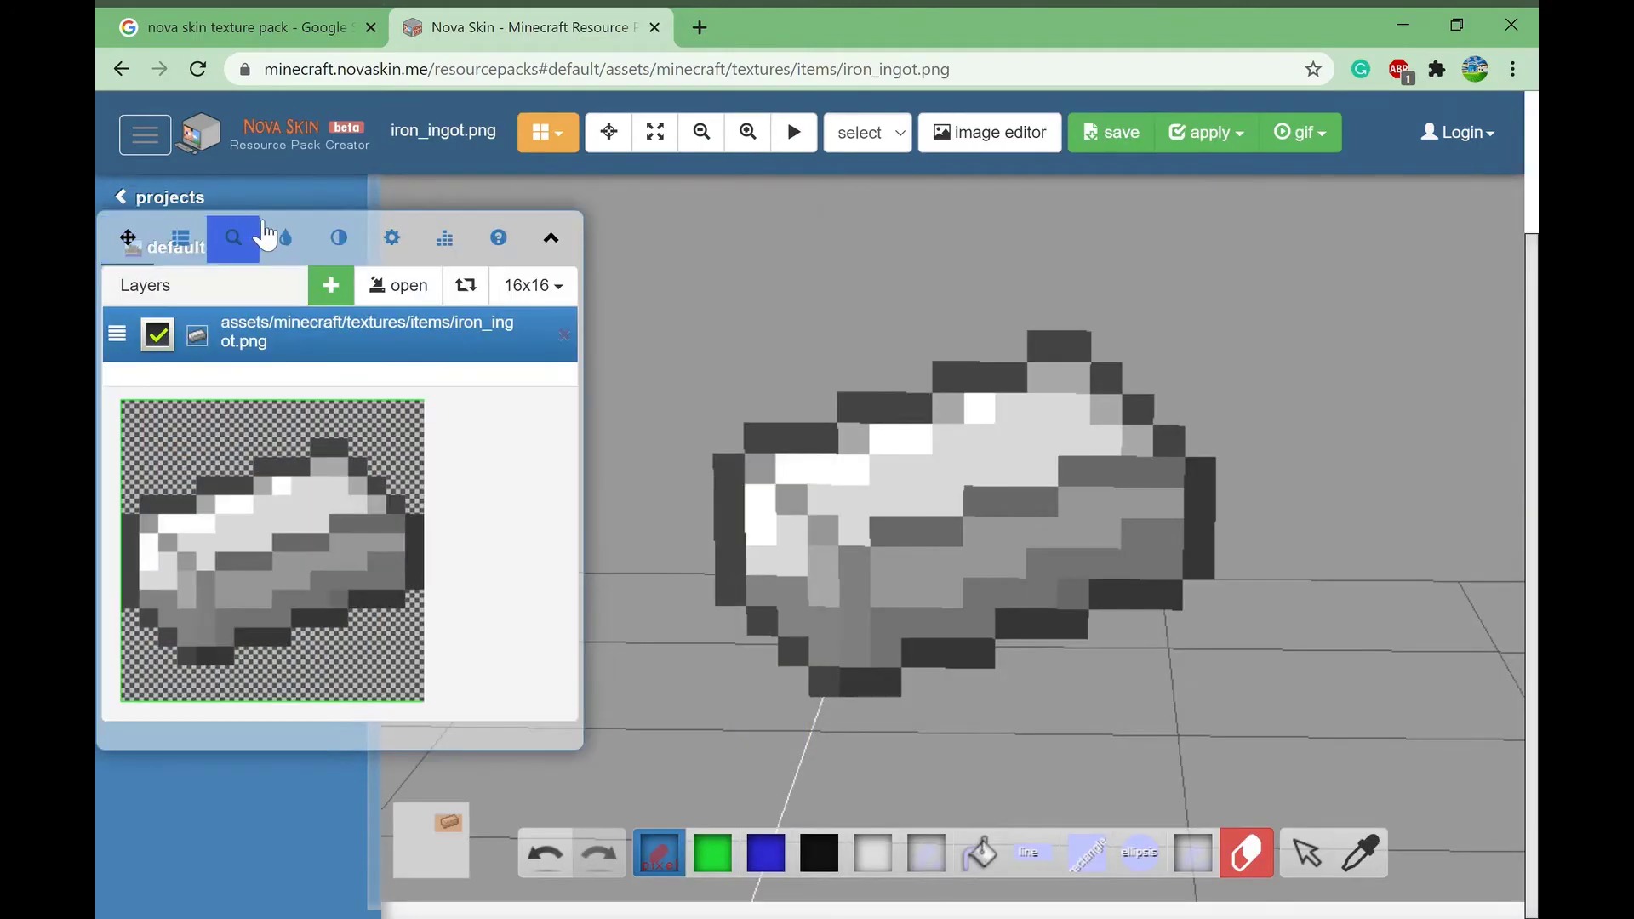
click(285, 238)
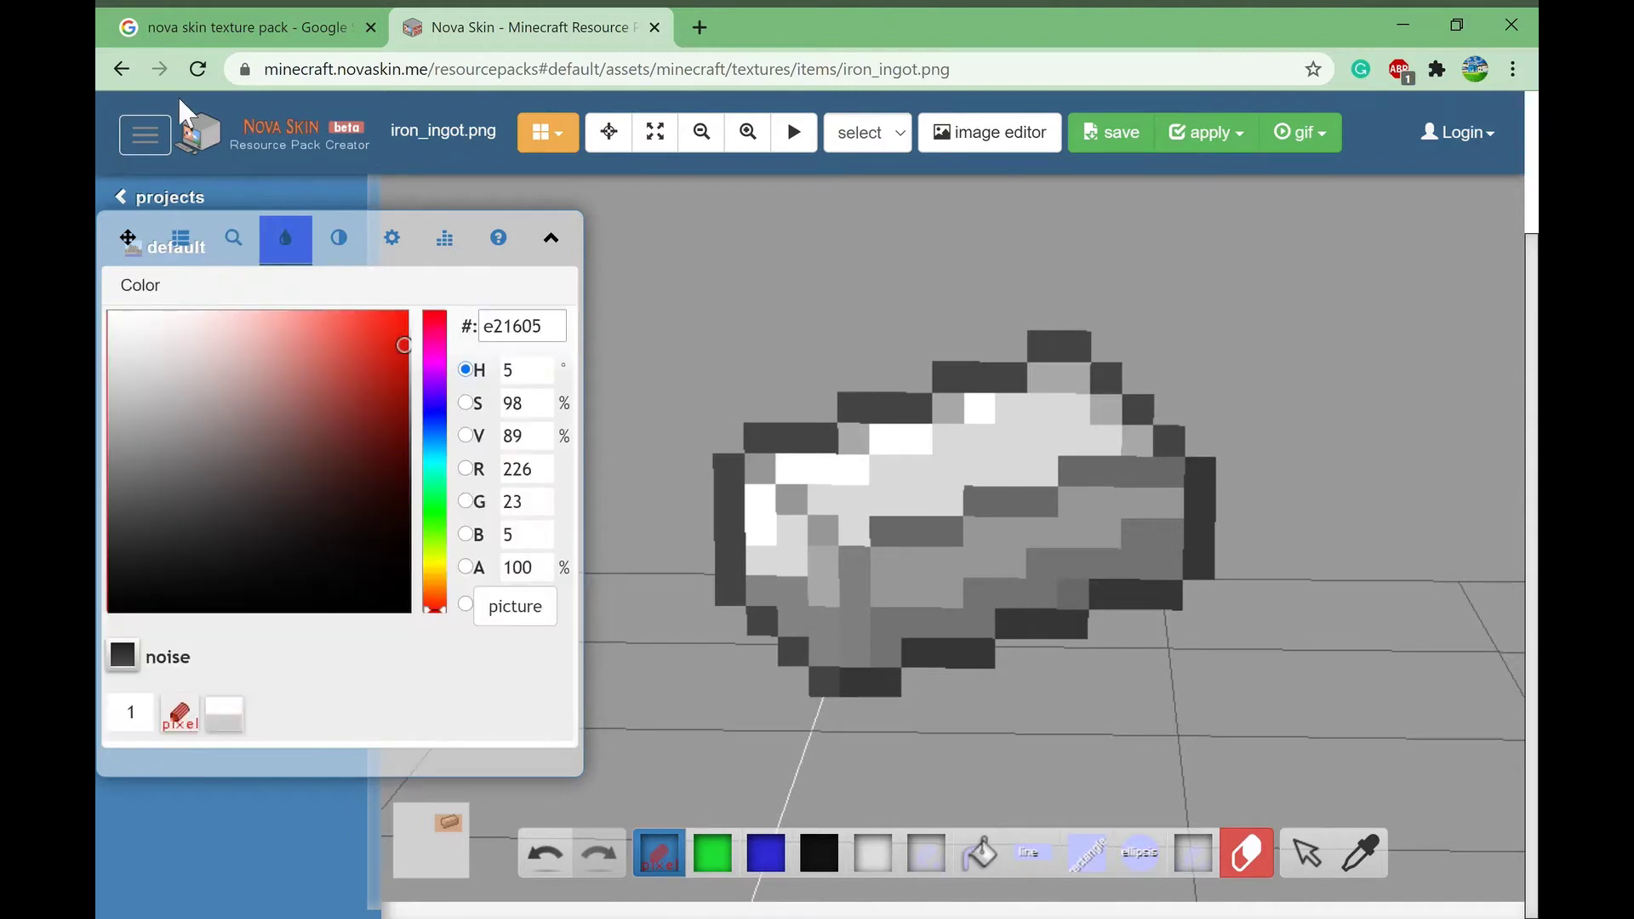
Step: Look up "iron ingot minecraft" reference images in a new browser tab, then return to the Nova Skin editor
click(698, 32)
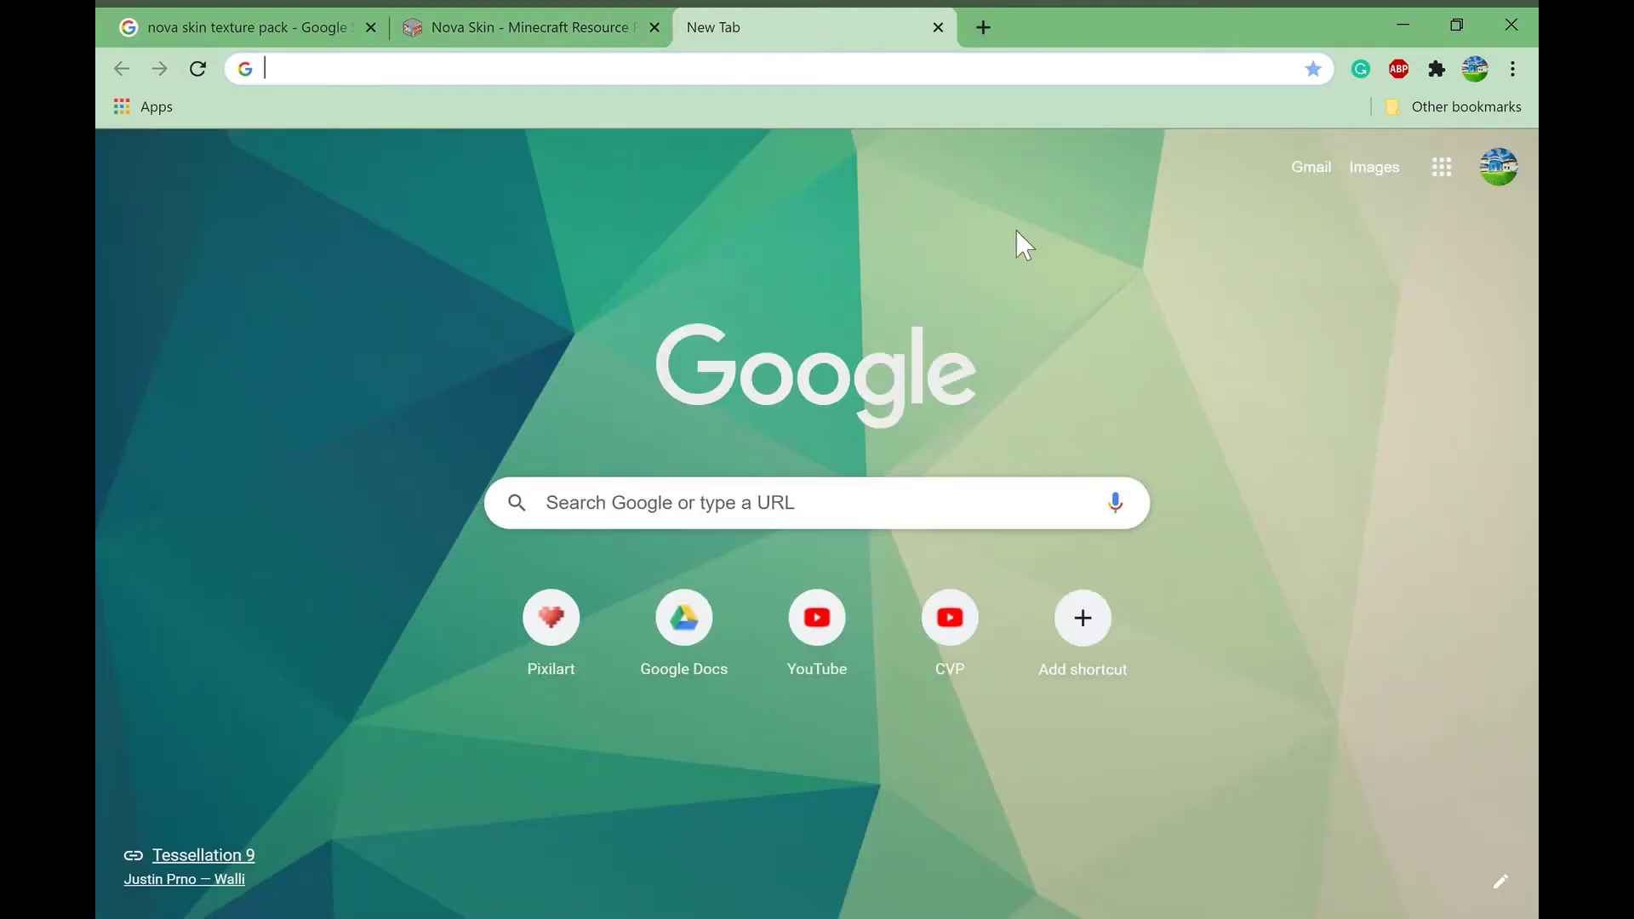
text(iron)
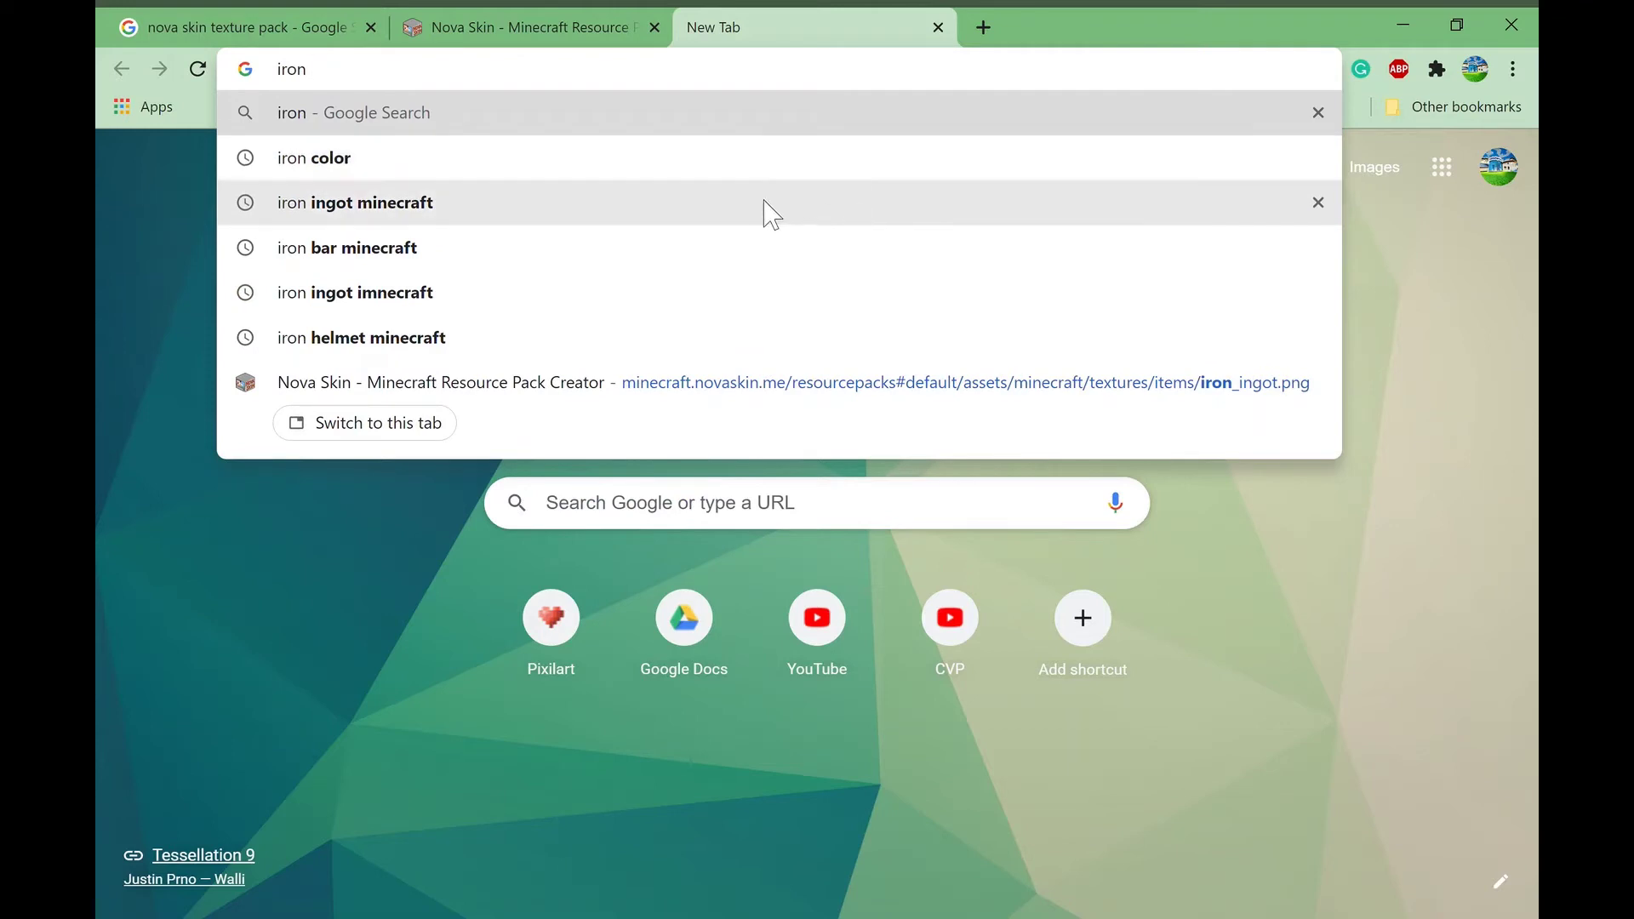
click(729, 254)
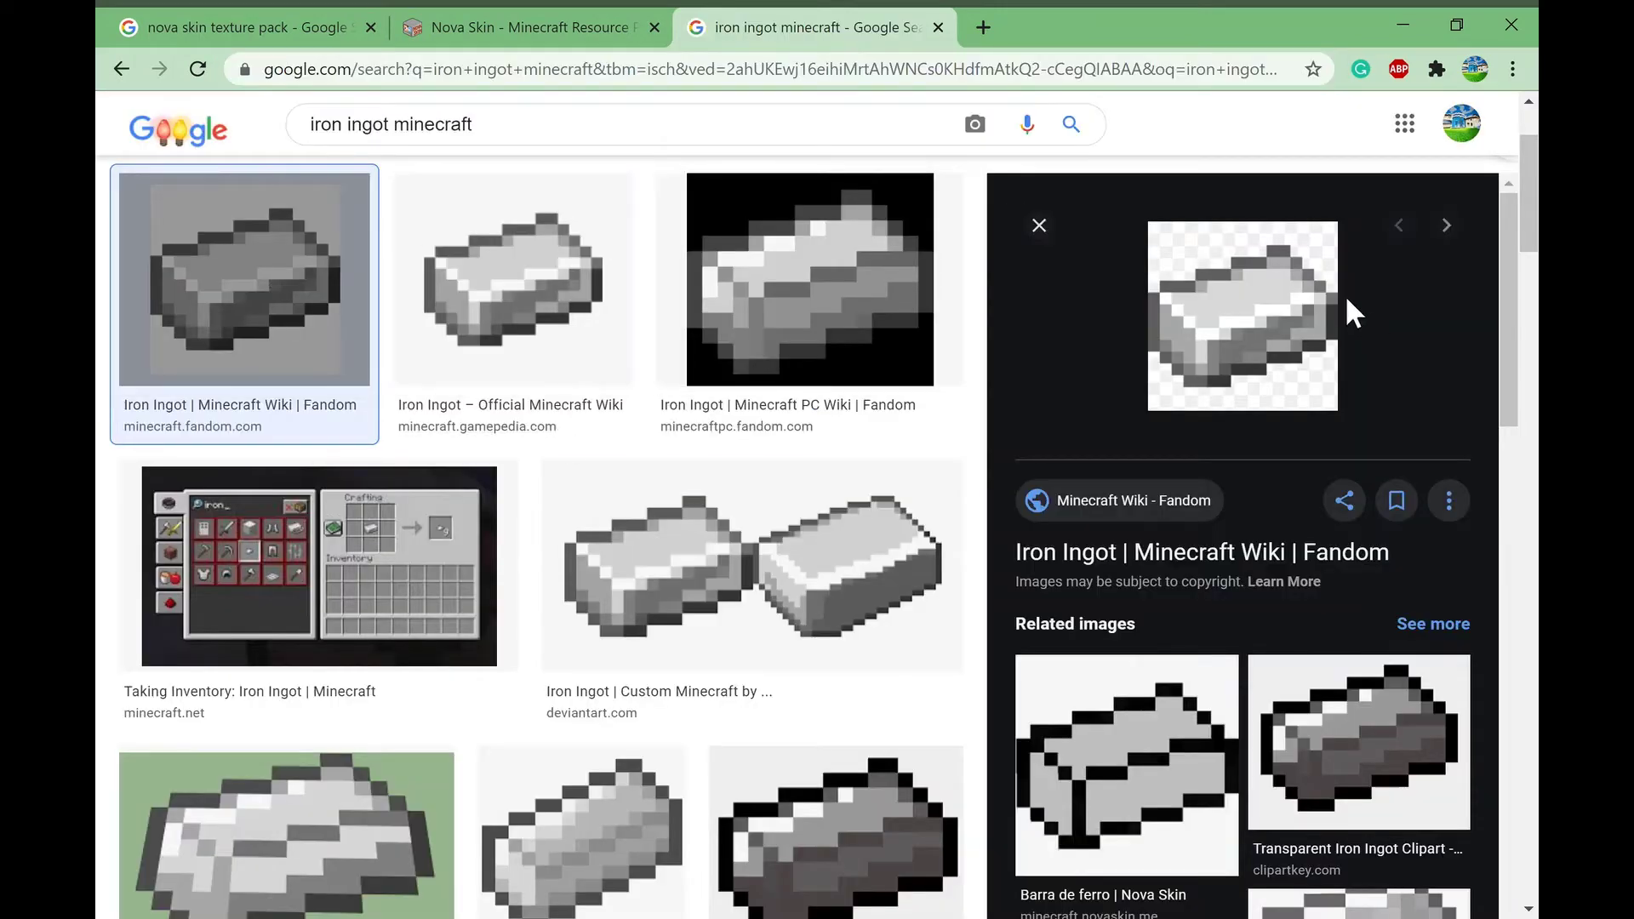
scroll(1346, 300, up, 1)
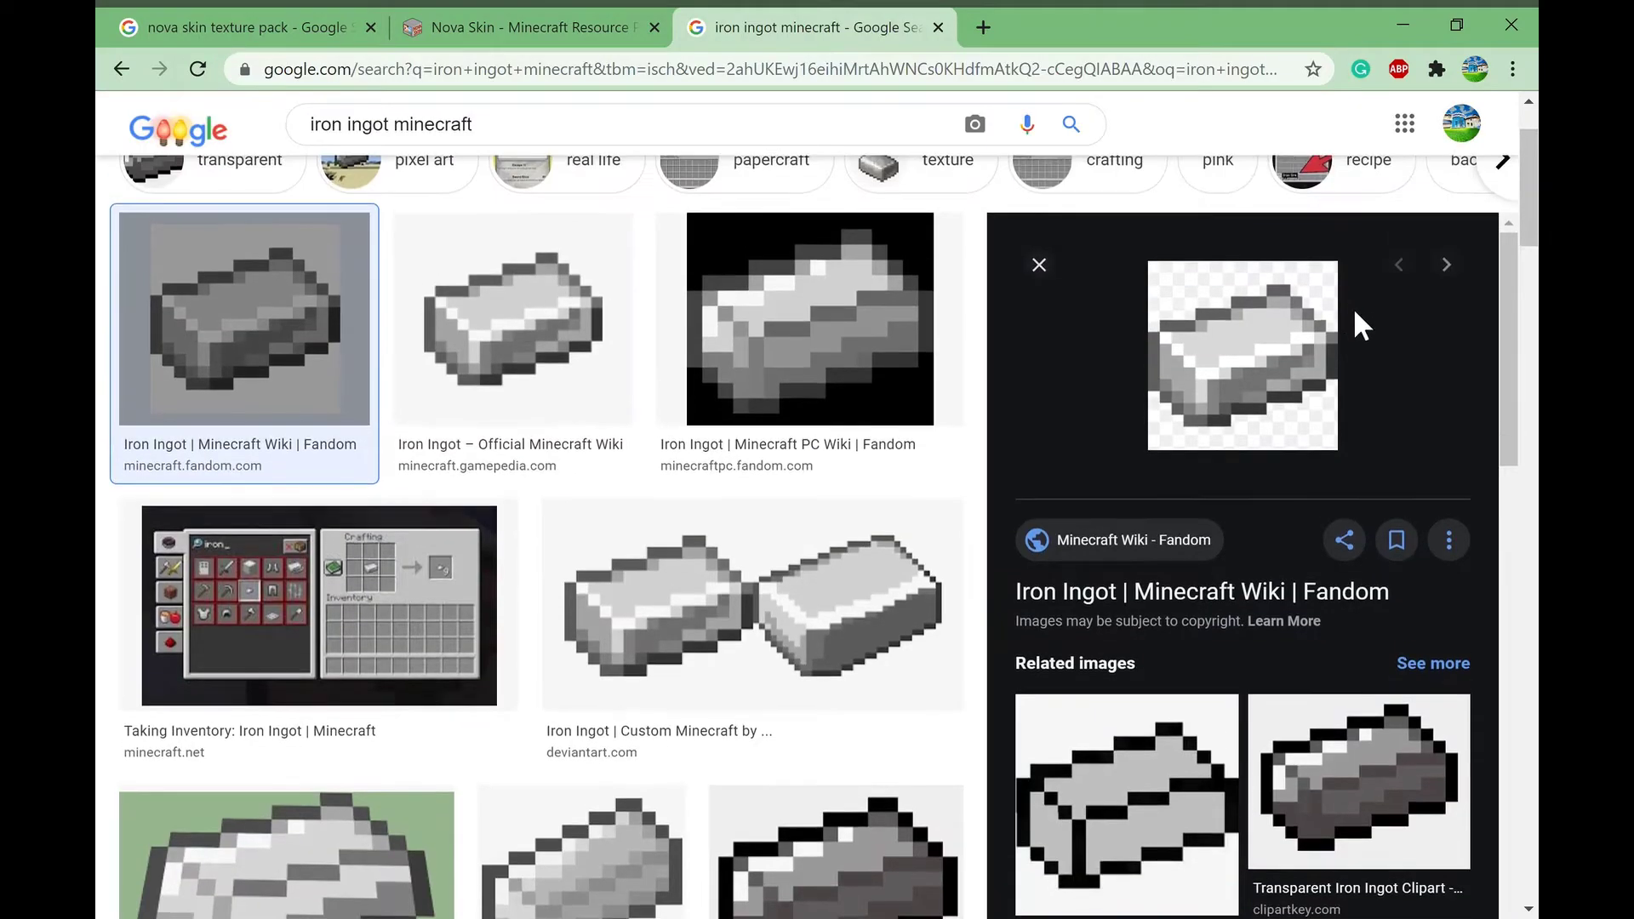
click(541, 30)
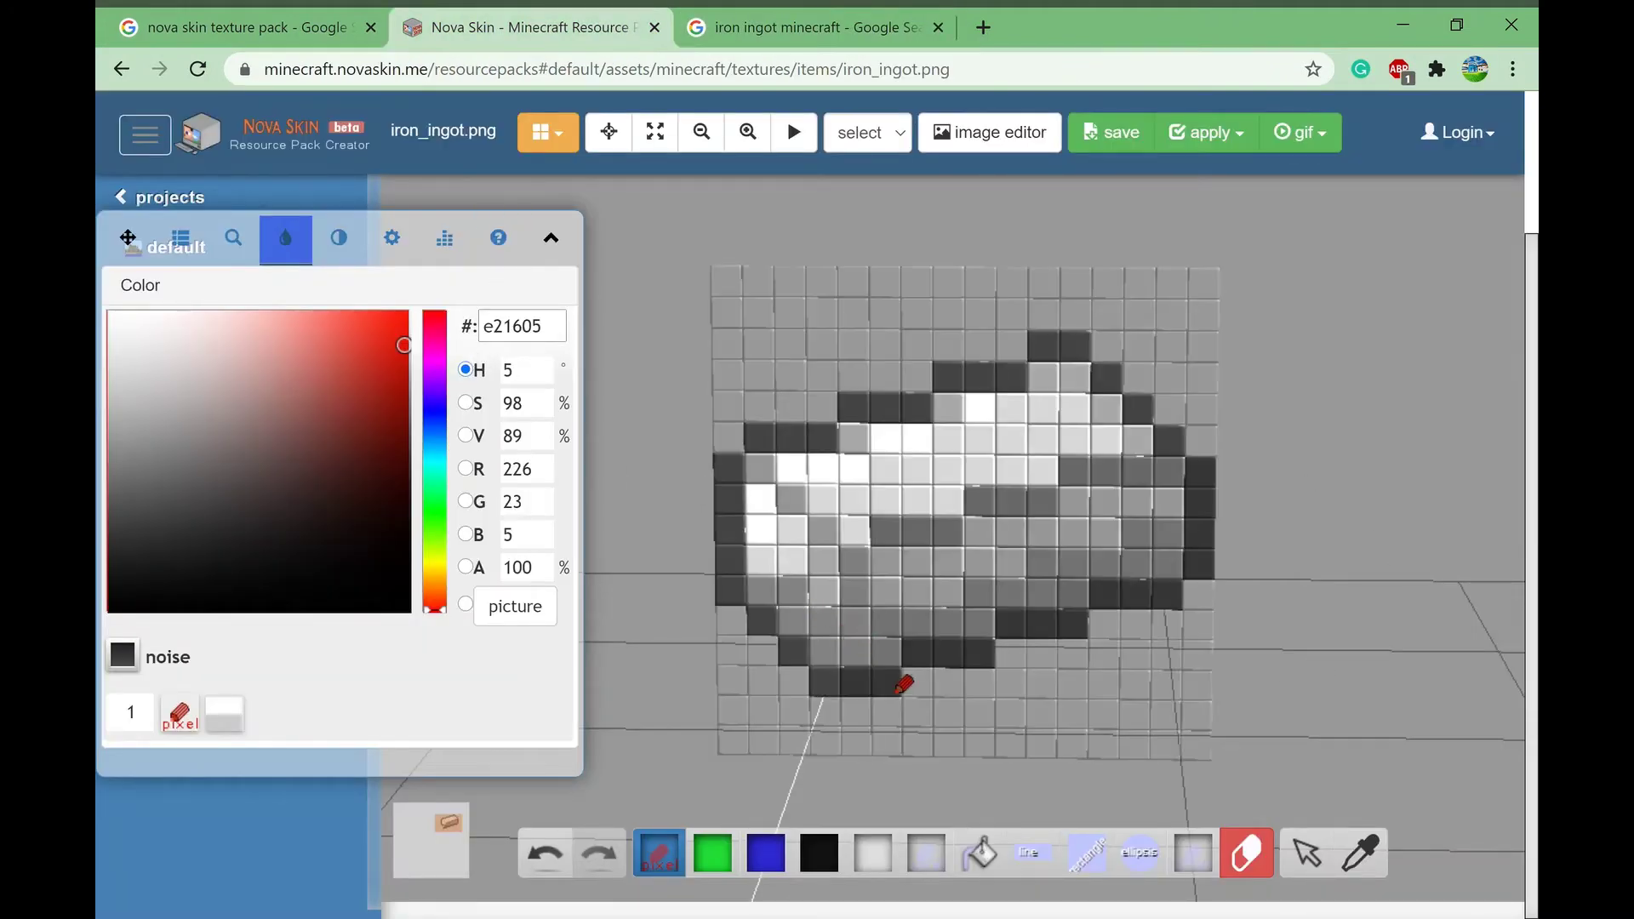
Step: Extend the ingot's lower outline with dark grey 353535 pixels and fill the gaps inside it with grey 686868
right_click(906, 684)
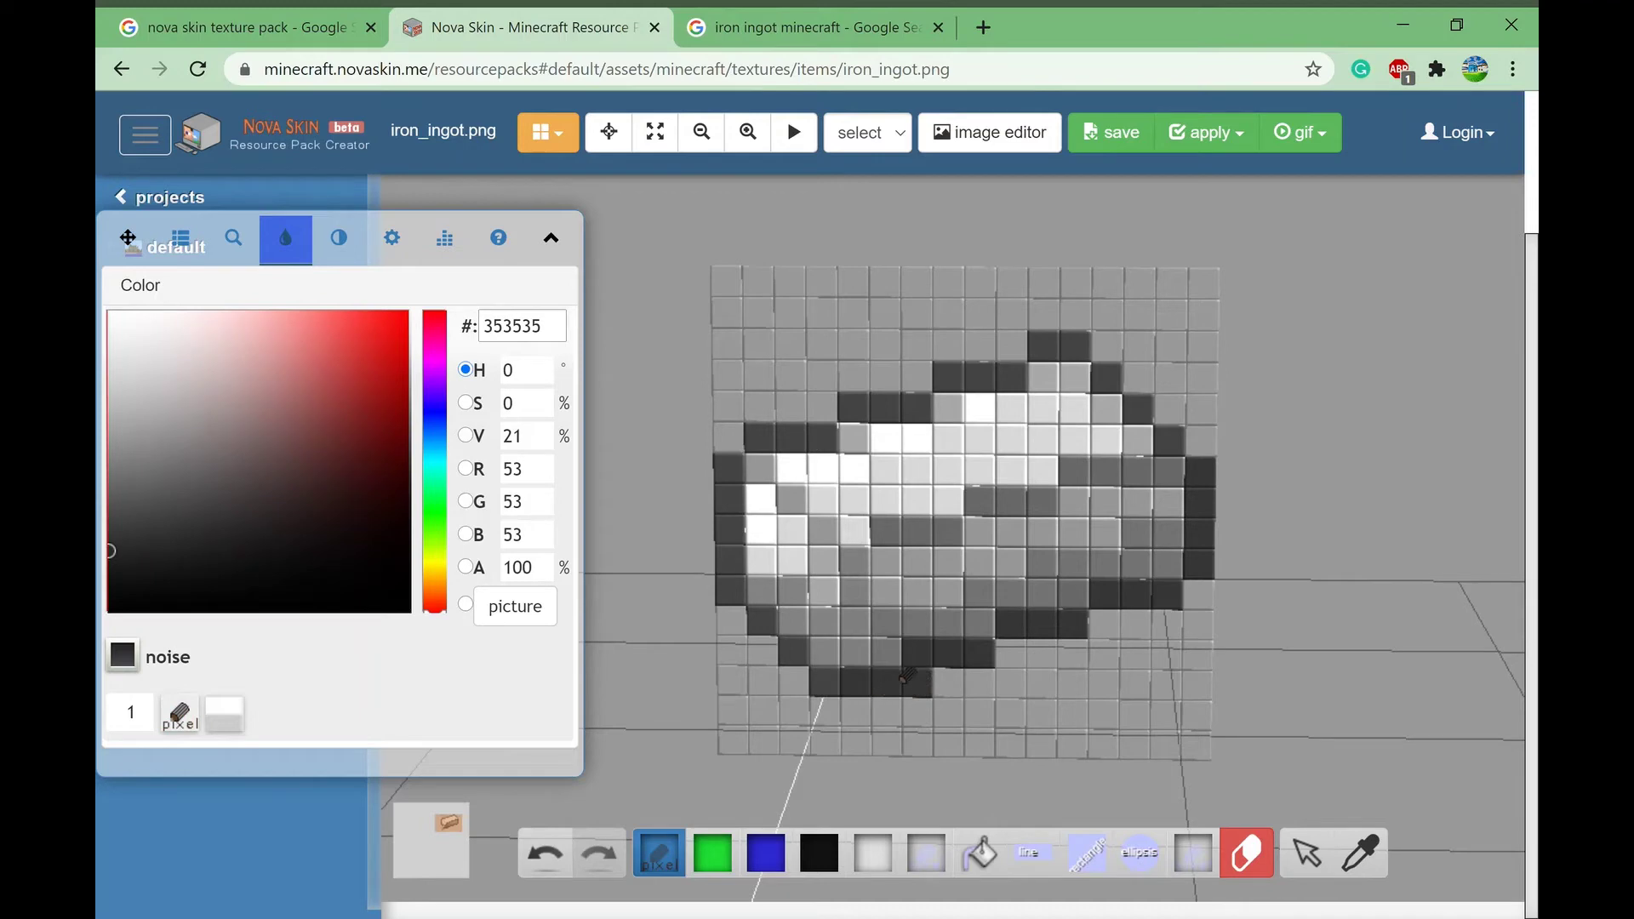
click(1003, 660)
click(1122, 630)
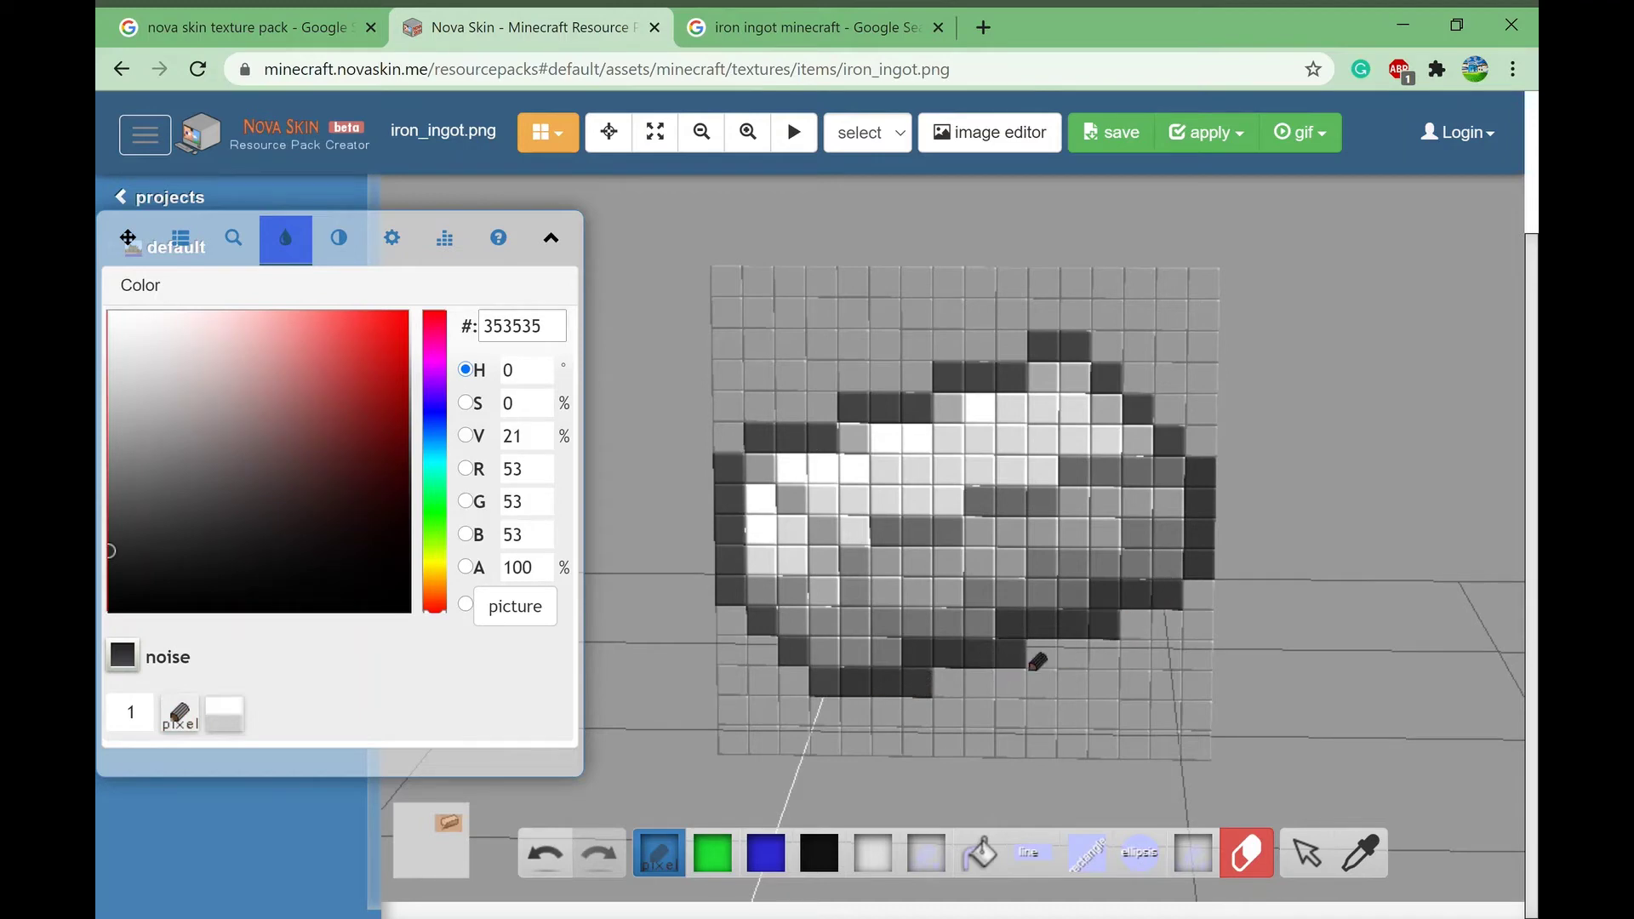
right_click(1076, 605)
click(1094, 600)
click(1008, 624)
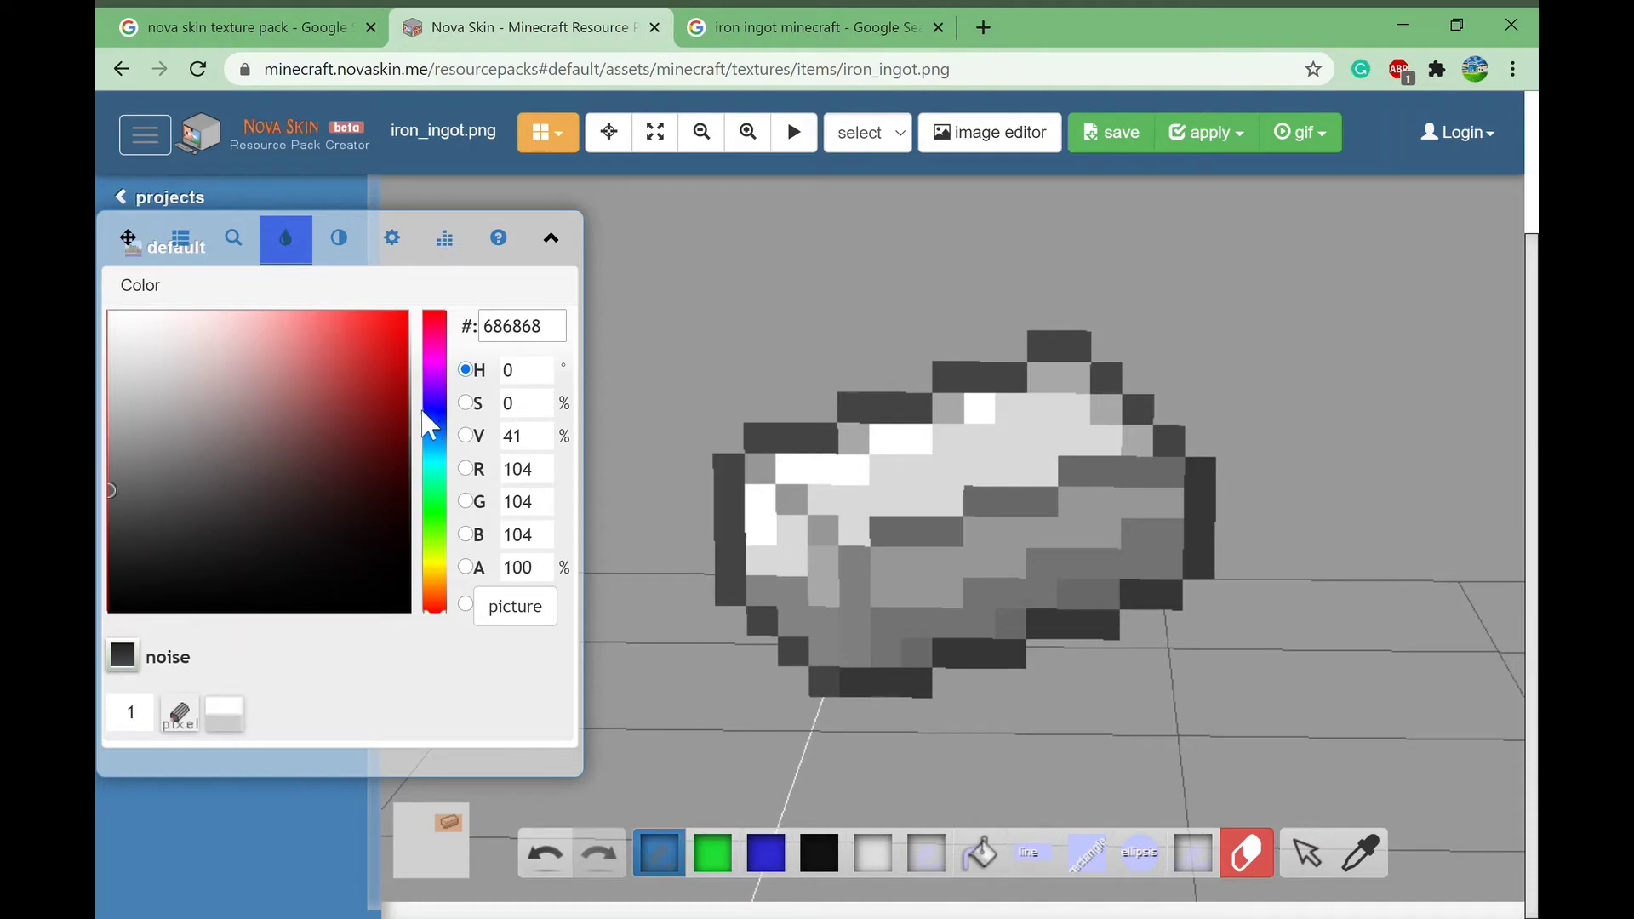
Step: Try painting a diagonal band across the ingot's front face in deep blue 1b05ce and darker blue 1402a9
click(451, 423)
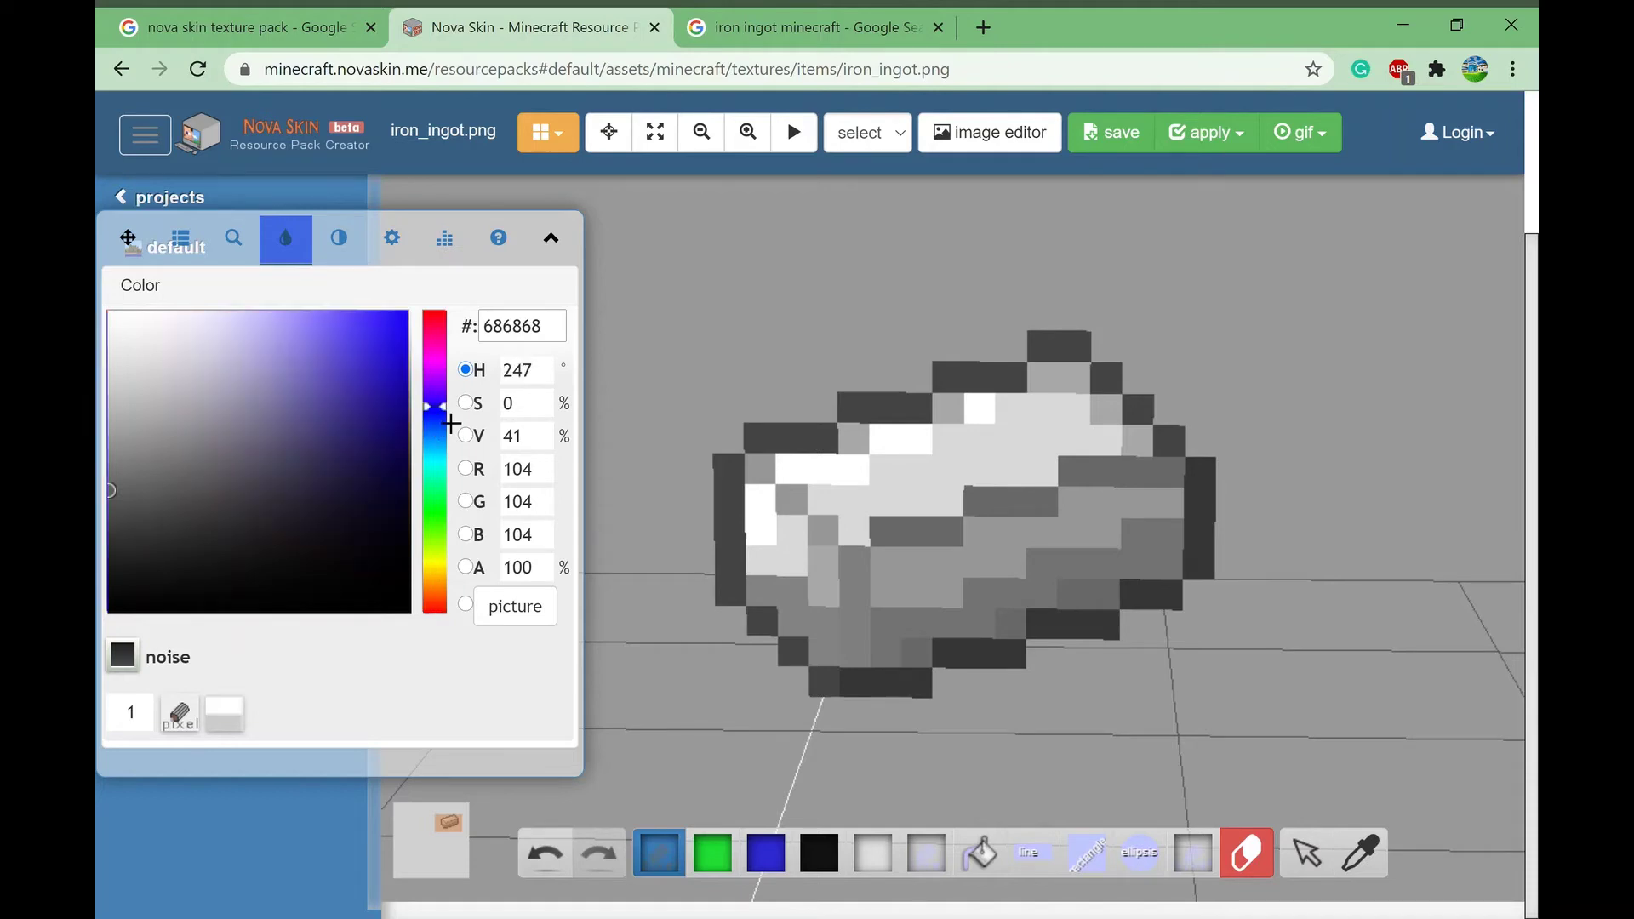
click(401, 368)
mouse_move(887, 624)
mouse_down()
mouse_move(1074, 562)
mouse_move(1168, 503)
mouse_up()
click(402, 411)
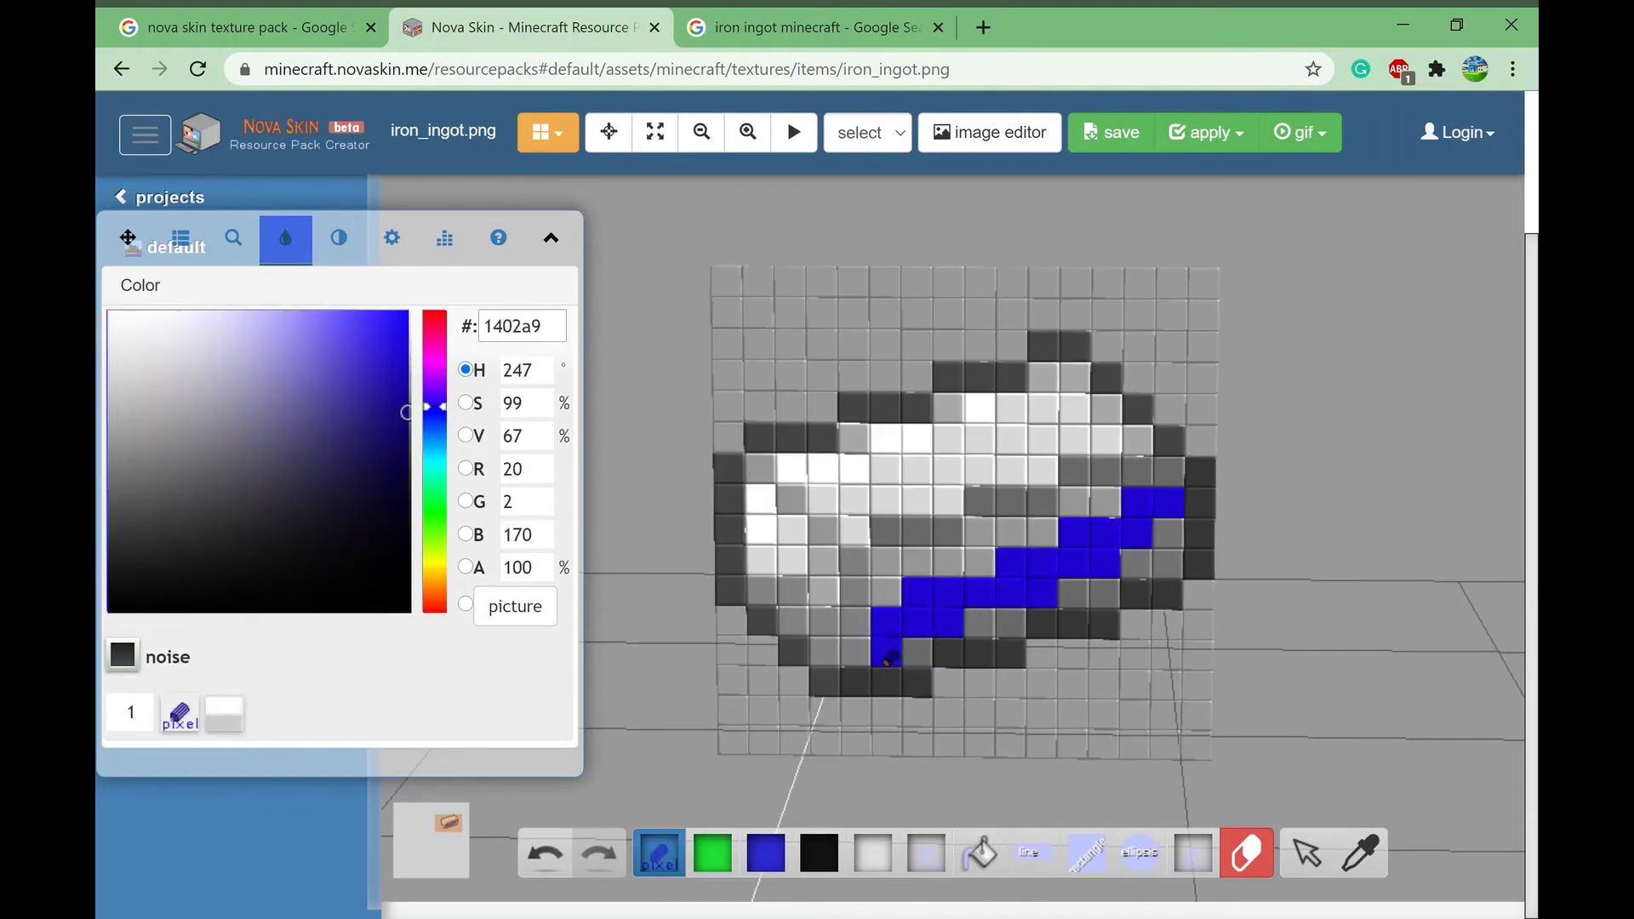
click(887, 654)
click(402, 453)
Step: Try shading the lower edge of the blue band with violet 3805c2 and stronger purple pixels
click(403, 383)
mouse_move(1383, 519)
mouse_down()
mouse_move(1417, 468)
mouse_move(1370, 537)
mouse_up()
click(442, 403)
drag(917, 655, 1156, 532)
click(442, 399)
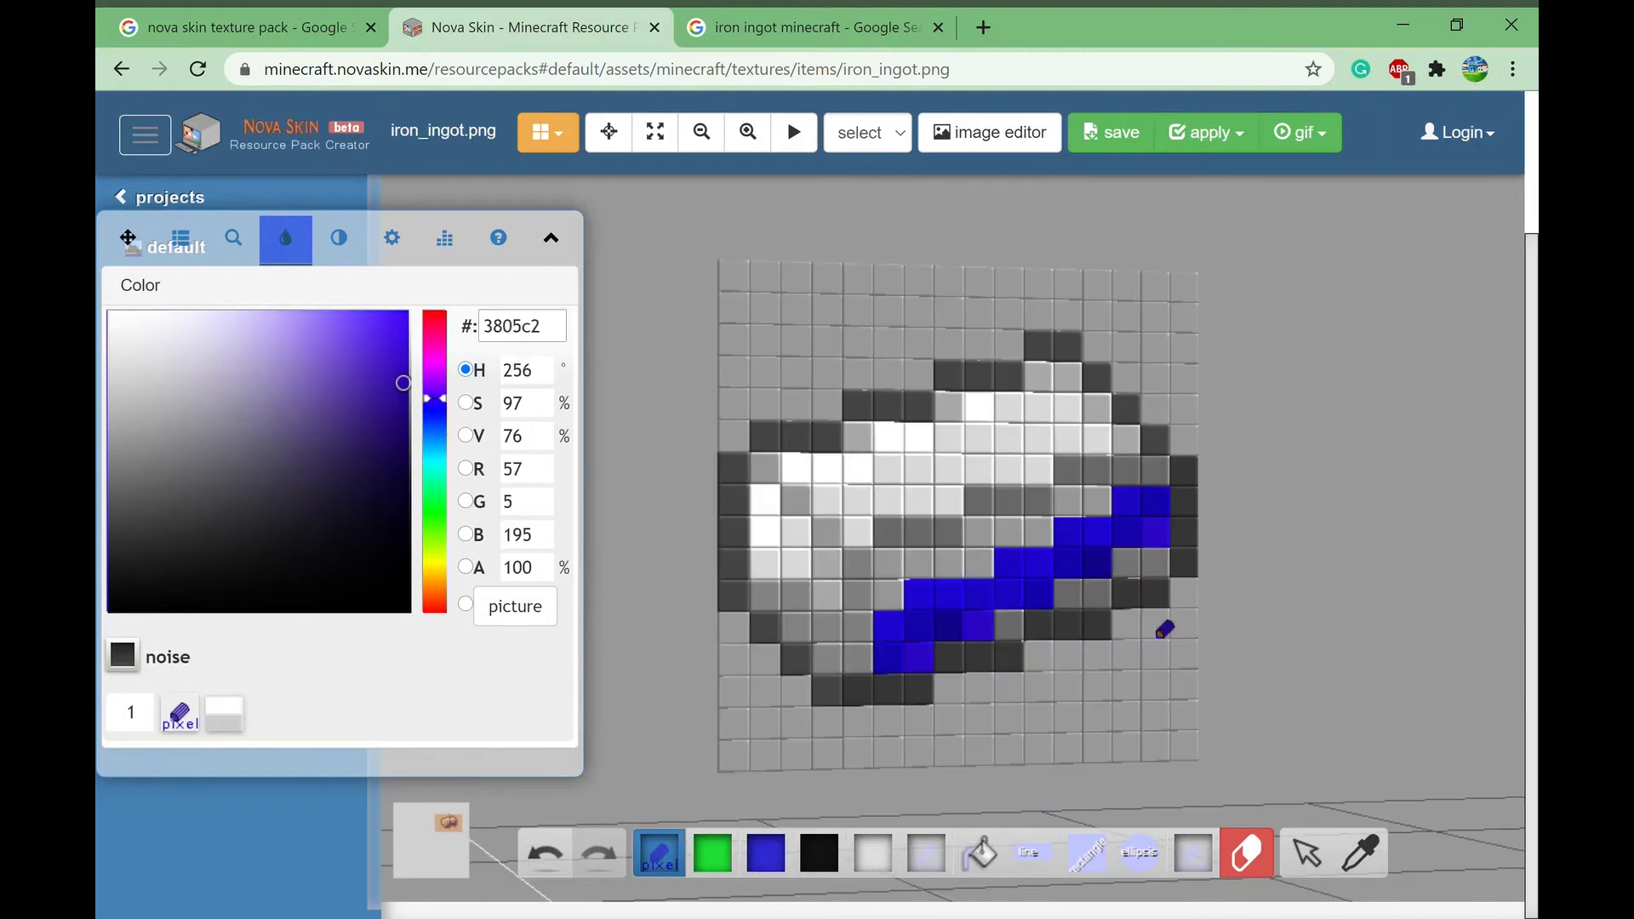
drag(1010, 625, 1132, 565)
drag(1319, 473, 1390, 562)
click(440, 393)
drag(1162, 565, 1043, 595)
Step: Paint bright blue and pale blue pixels along the upper edge of the ingot's front face
click(886, 562)
click(979, 532)
click(1072, 502)
click(439, 425)
click(979, 532)
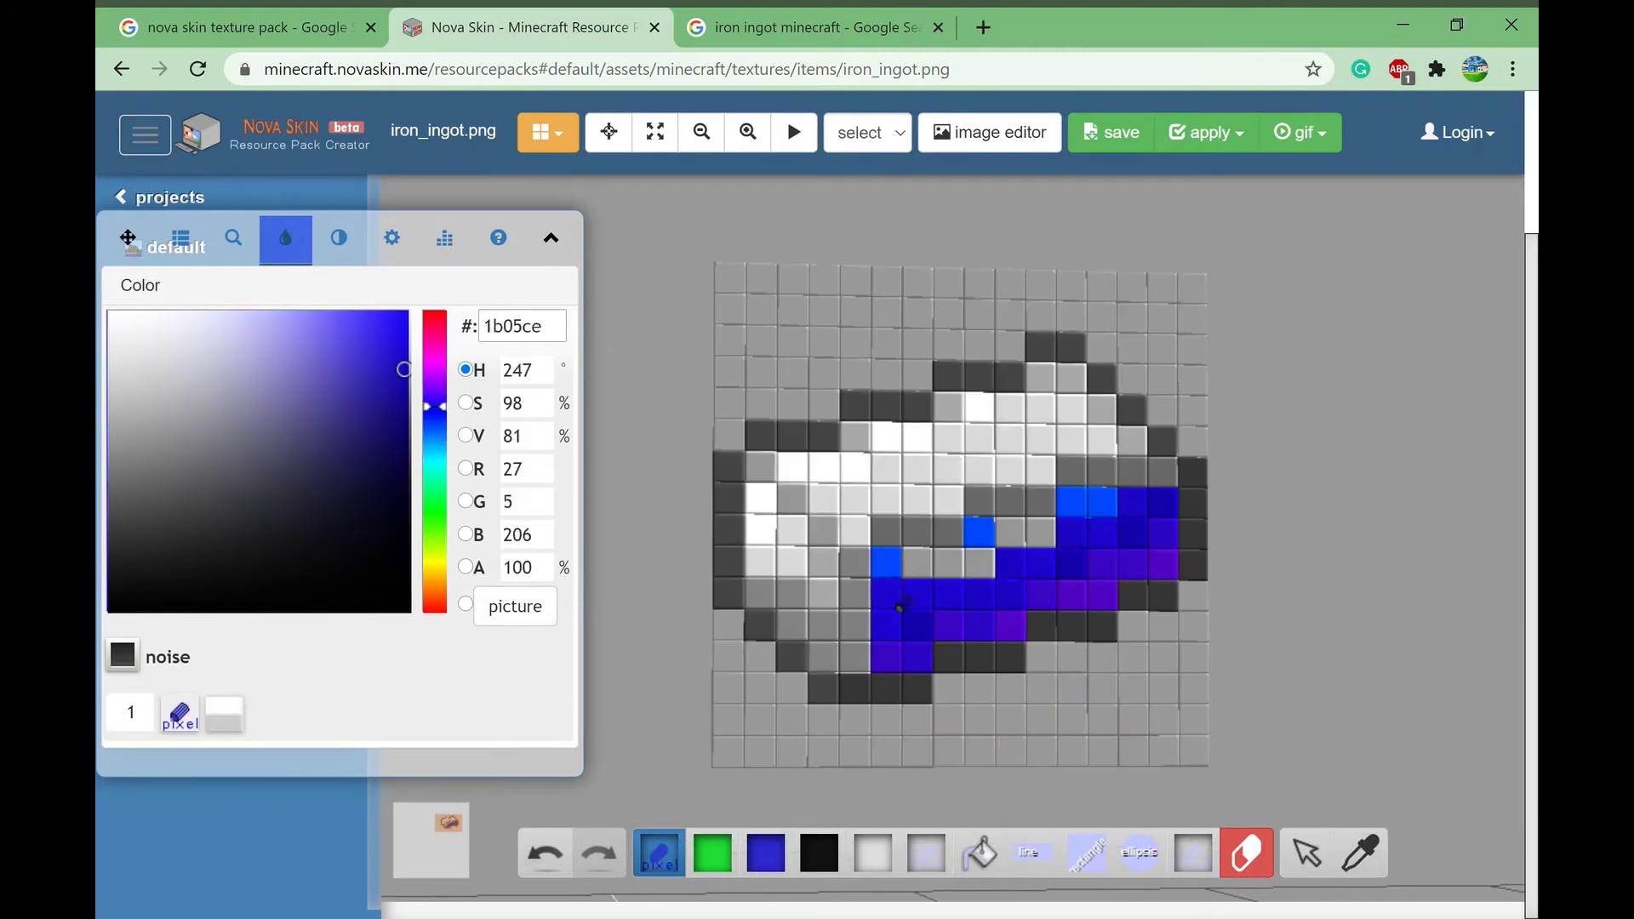
click(408, 311)
click(220, 314)
mouse_move(979, 530)
mouse_down()
mouse_move(1010, 530)
mouse_move(886, 595)
mouse_up()
Step: Extend the front face's upper shading with light blue 4c7bfe pixels and add white highlights along the ridge above it
click(121, 316)
click(979, 532)
click(221, 314)
click(318, 313)
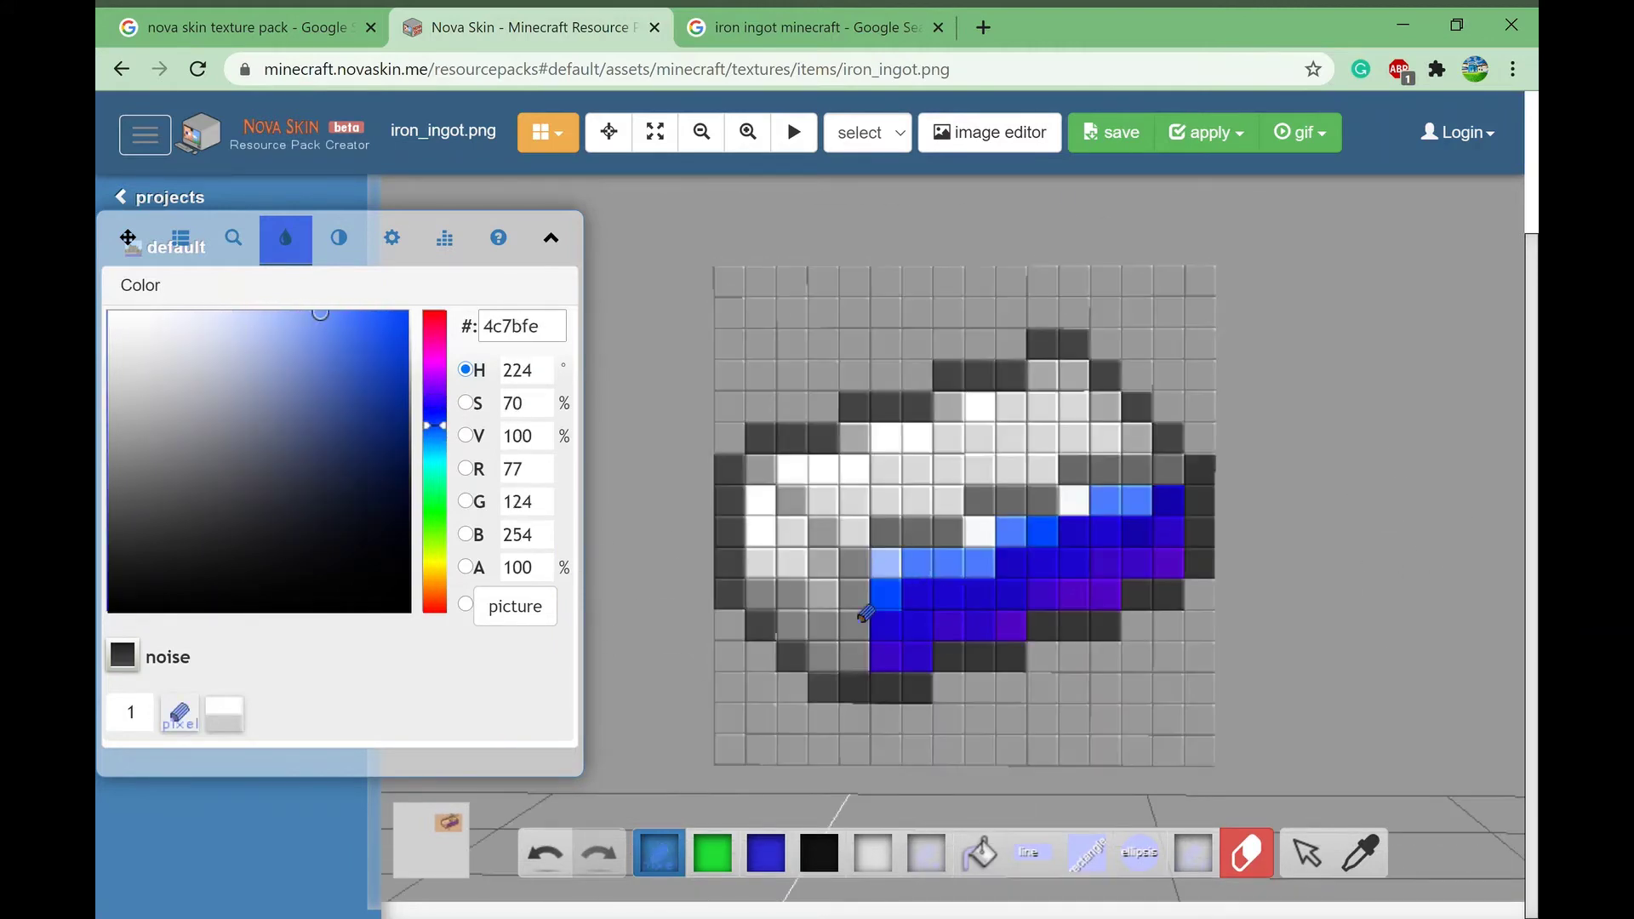
click(379, 314)
drag(1041, 532, 1073, 532)
click(121, 317)
Step: Fill the ingot's top face with sky blue 4dbefe and add brighter cyan pixels near its edges
click(435, 444)
click(319, 313)
drag(783, 465, 915, 498)
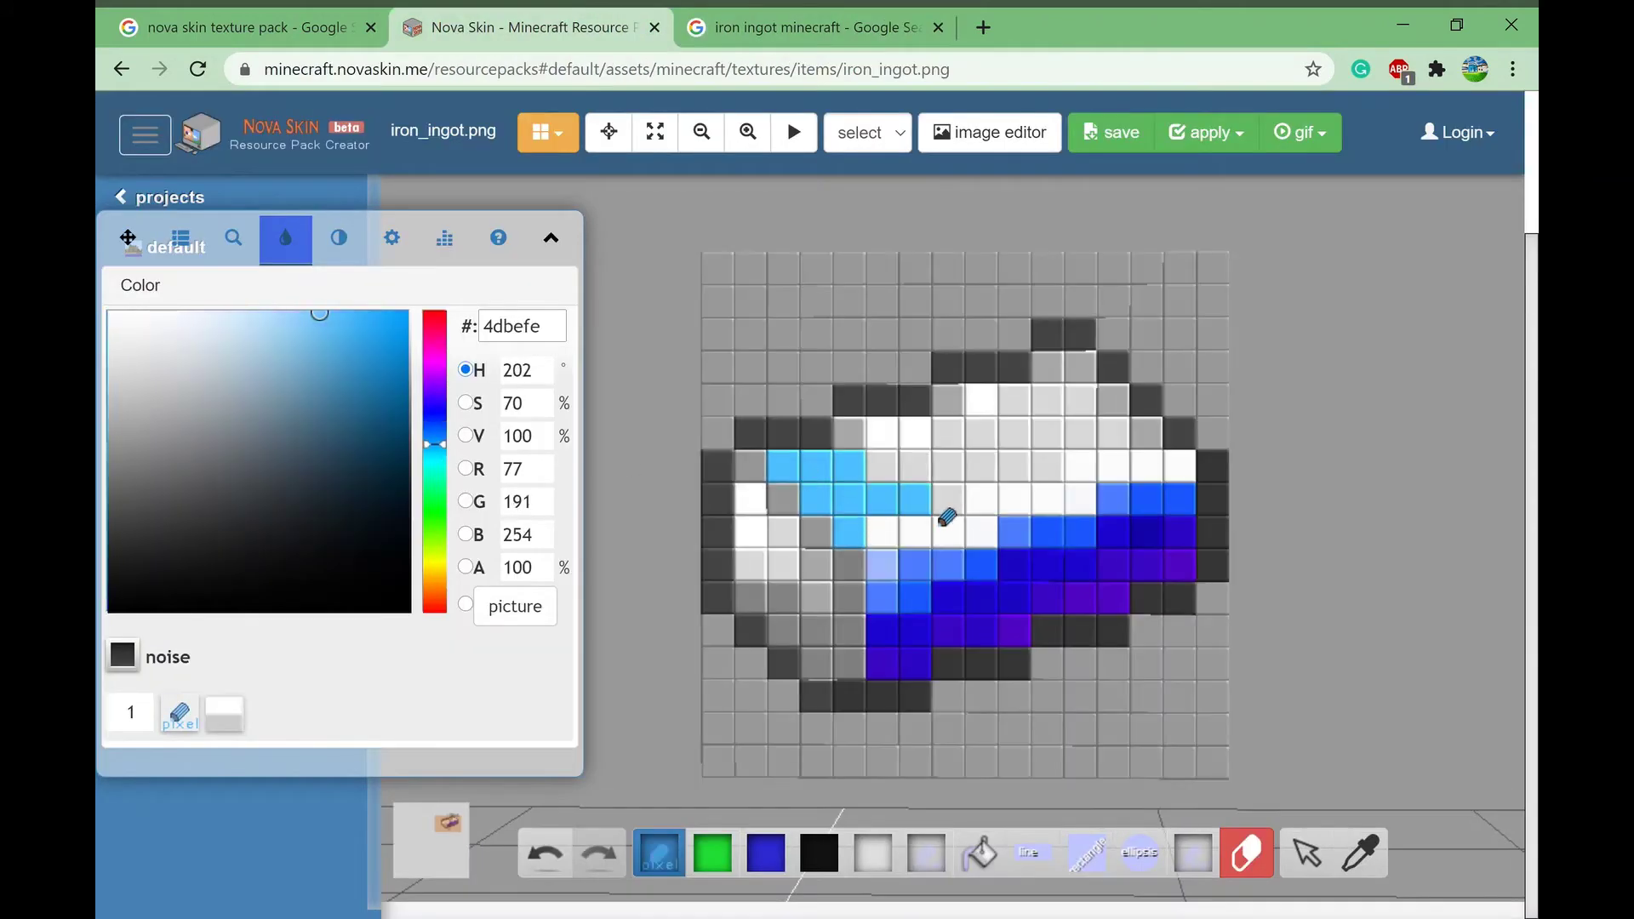
click(435, 454)
drag(1014, 466, 1047, 466)
Step: Tint parts of the white ridge pale cyan and repaint the row beneath it in lighter blue tones
click(109, 315)
click(435, 425)
click(319, 313)
click(980, 532)
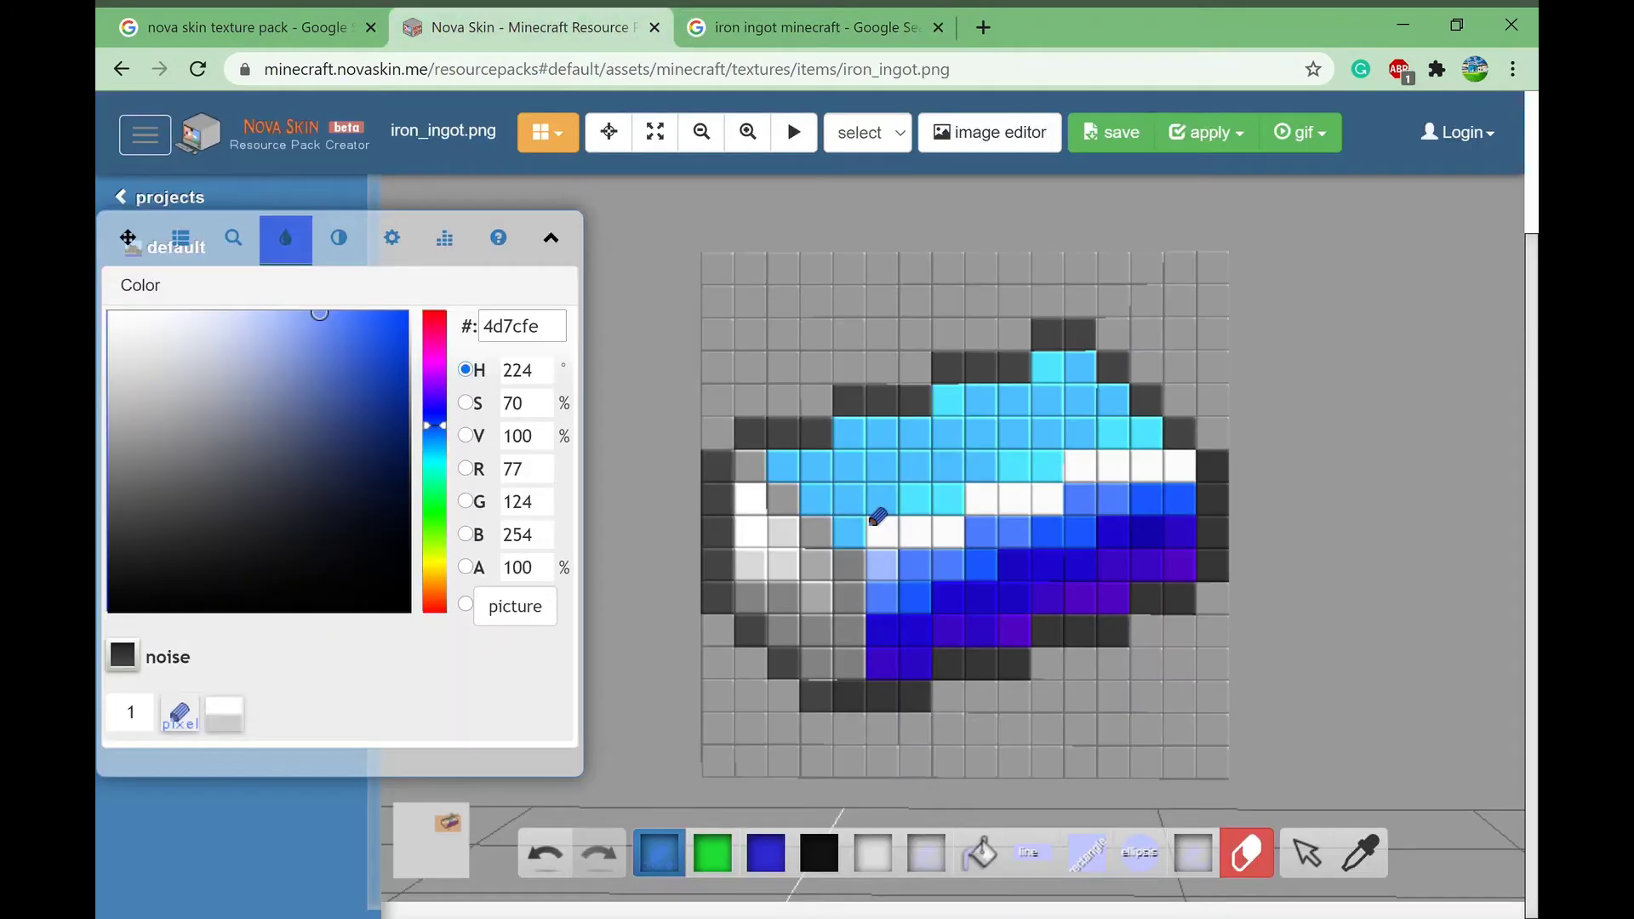
click(435, 464)
click(181, 315)
drag(1146, 466, 1180, 466)
click(435, 451)
click(434, 436)
click(276, 312)
drag(1080, 499, 1113, 499)
Step: Repaint the dark front face in softer blue shades such as 6485fb, with light violet pixels along its lower edge
click(435, 423)
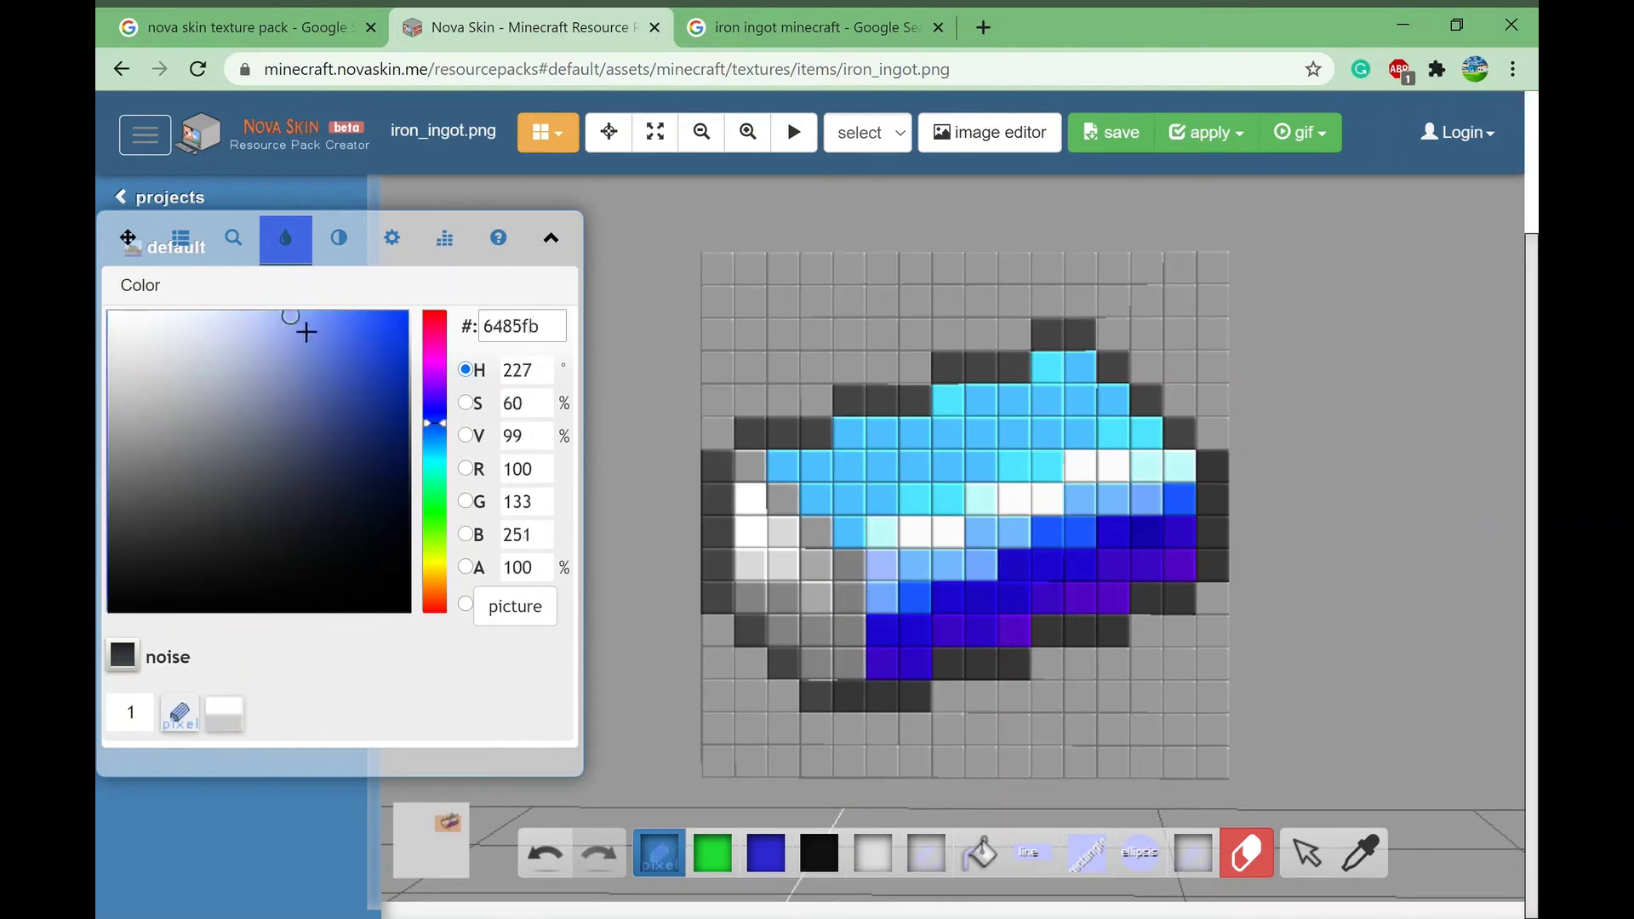
click(283, 316)
click(919, 600)
click(435, 416)
mouse_move(899, 654)
mouse_down()
mouse_move(1080, 532)
mouse_move(980, 597)
mouse_move(1014, 631)
mouse_up()
click(435, 415)
click(435, 402)
click(915, 663)
click(1113, 598)
click(1180, 566)
Step: Add cyan highlights, including 4de4fe, along the upper edge of the ingot's top face
click(435, 455)
click(365, 314)
click(850, 433)
click(319, 313)
drag(1080, 366, 1114, 400)
click(981, 400)
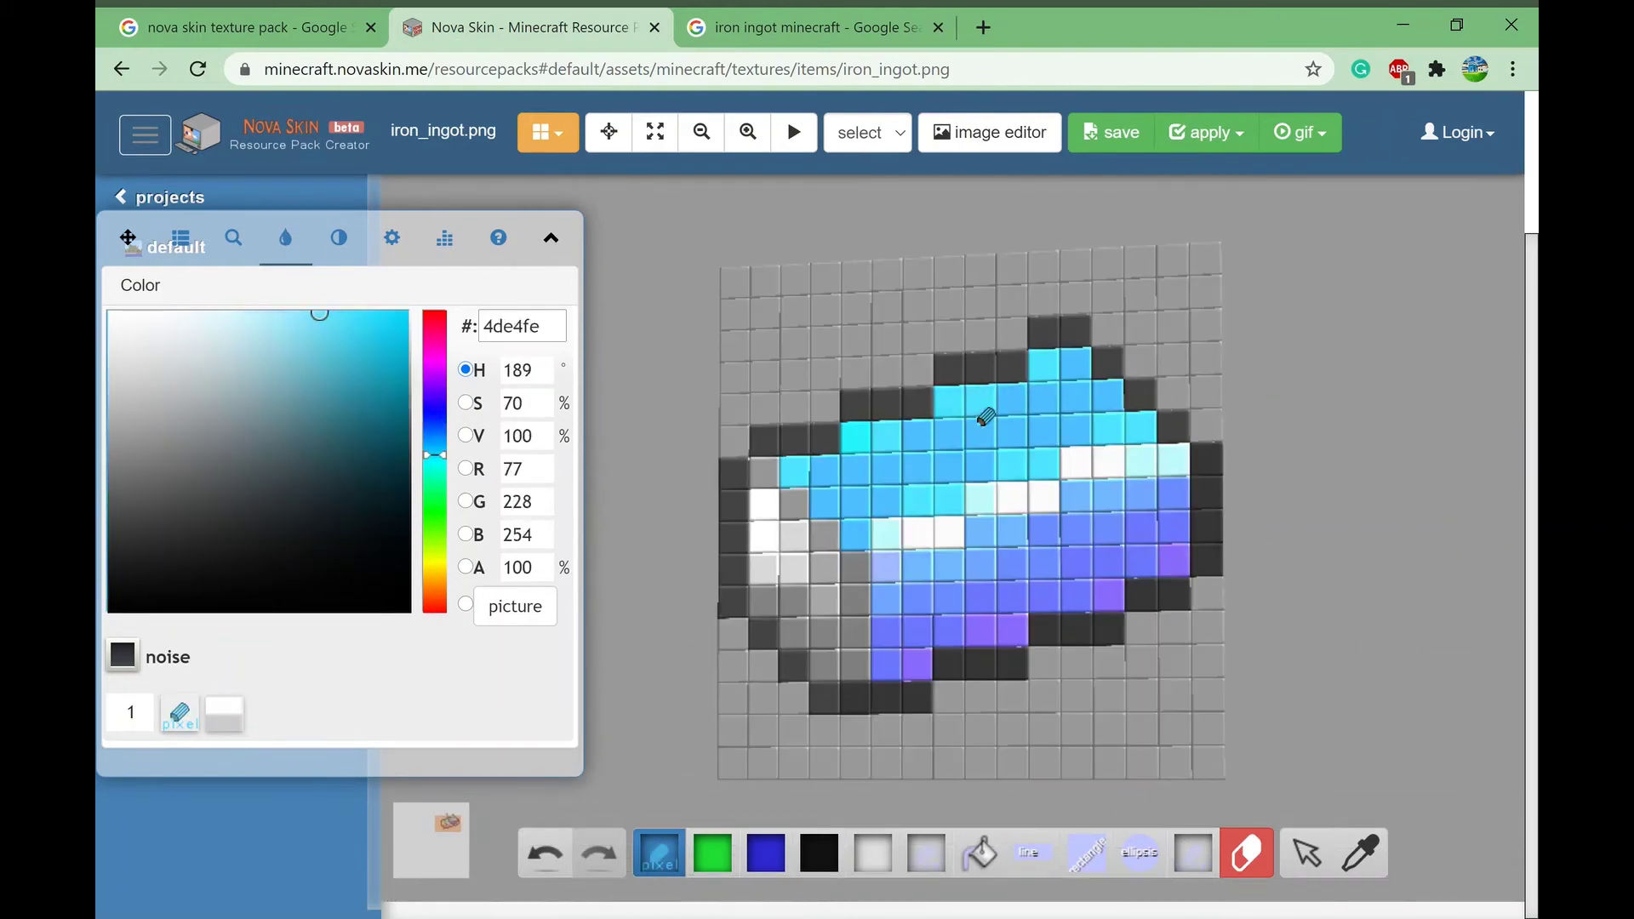
Step: Paint a white diagonal highlight from the ingot's upper corner down between its end face and top face
click(435, 444)
click(109, 312)
drag(756, 462, 854, 565)
Step: Fill the ingot's grey end face with bright cyan and shade pixels along its lower edge in sky blue 4dbffe
click(435, 402)
drag(756, 600, 853, 664)
click(435, 460)
drag(756, 497, 821, 664)
click(435, 445)
click(434, 455)
drag(822, 597, 821, 631)
mouse_move(1362, 596)
mouse_down()
mouse_move(1466, 565)
mouse_move(1396, 622)
mouse_up()
click(319, 313)
click(434, 444)
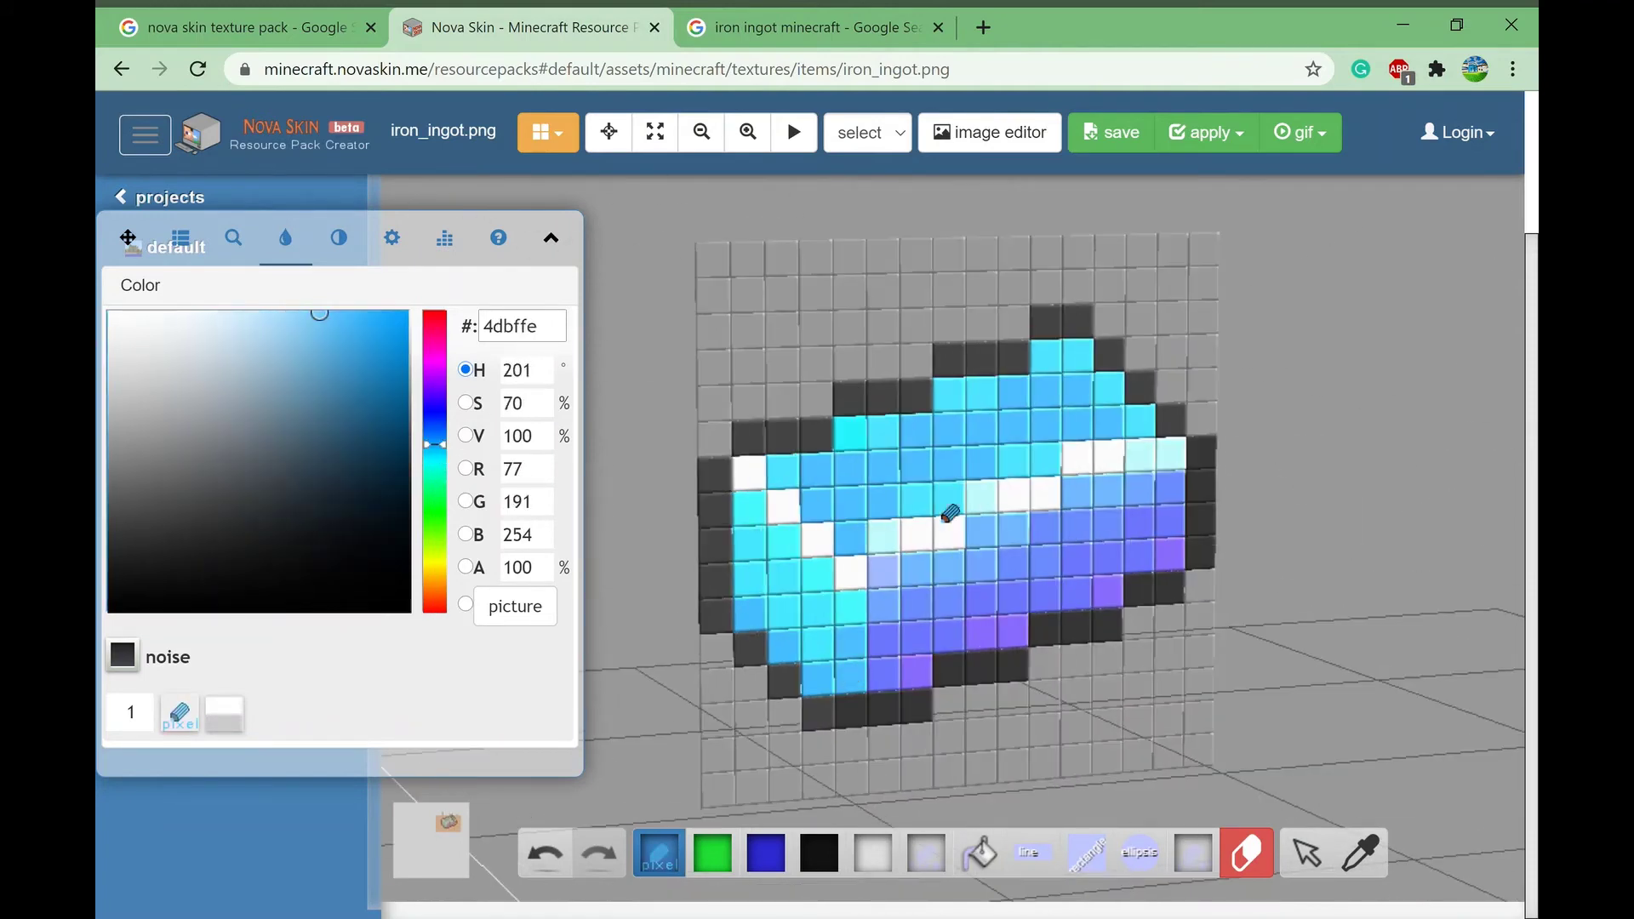
drag(854, 597, 854, 664)
mouse_move(1362, 587)
mouse_down()
mouse_move(1366, 630)
mouse_move(1492, 726)
mouse_up()
Step: Lighten the vertical corner edge between the ingot's end and front faces with pale cyan and light blue pixels
click(435, 463)
click(222, 313)
click(855, 603)
click(435, 449)
click(252, 313)
click(854, 639)
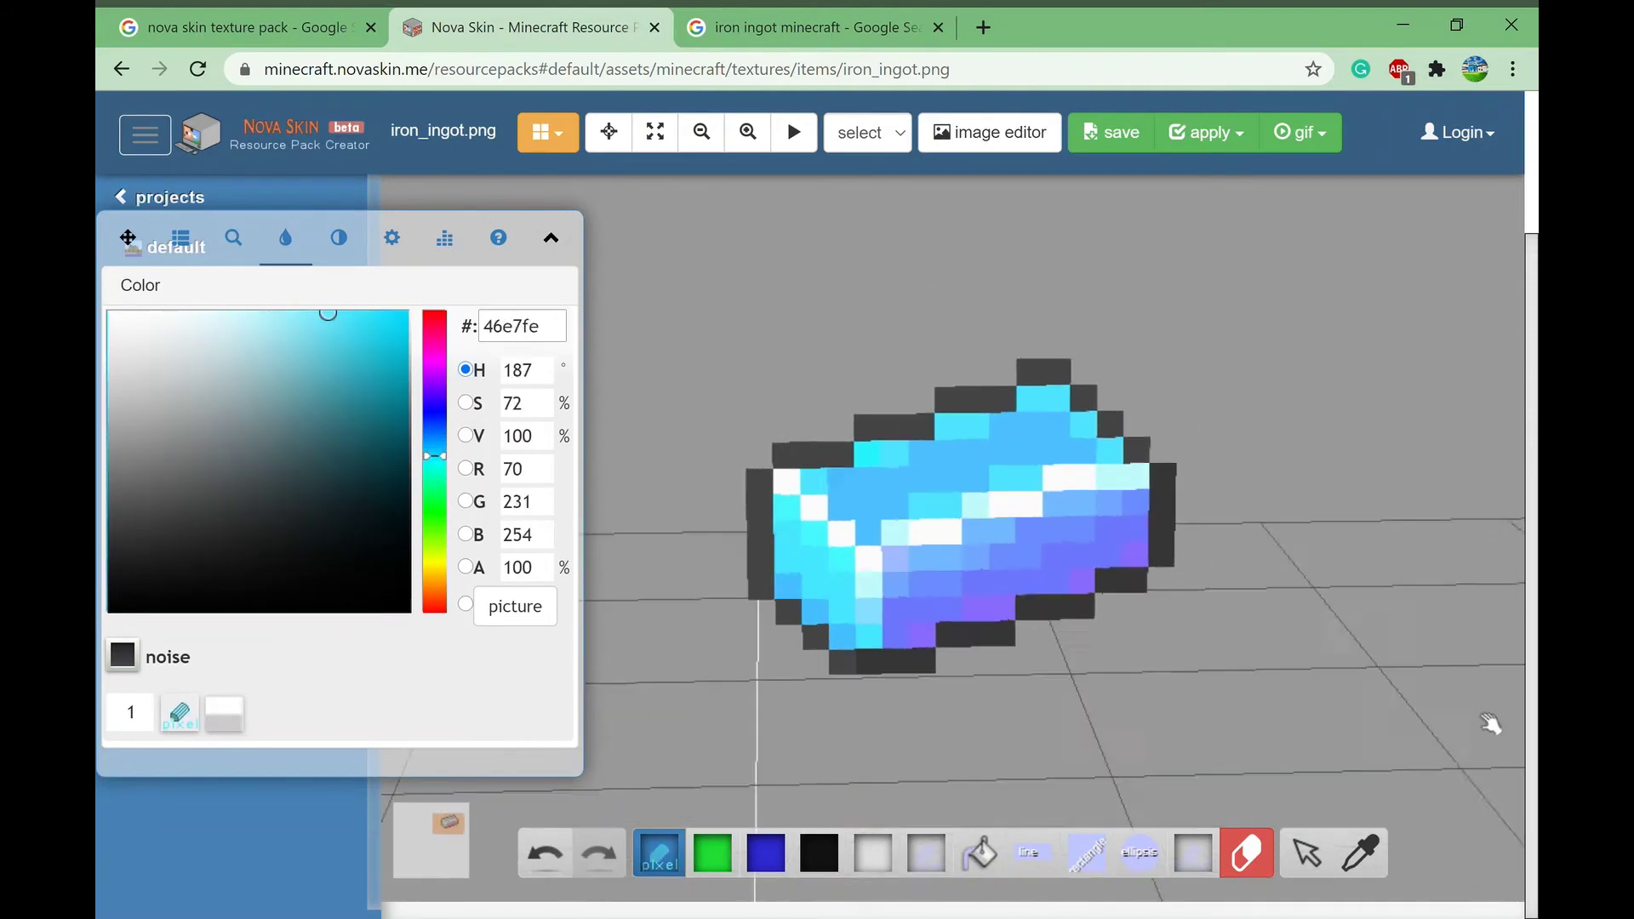
click(435, 461)
mouse_move(1132, 476)
mouse_down()
mouse_move(1178, 468)
mouse_move(1335, 499)
mouse_move(1382, 441)
mouse_move(1245, 460)
mouse_move(1273, 503)
mouse_move(1284, 474)
mouse_move(1269, 459)
mouse_up()
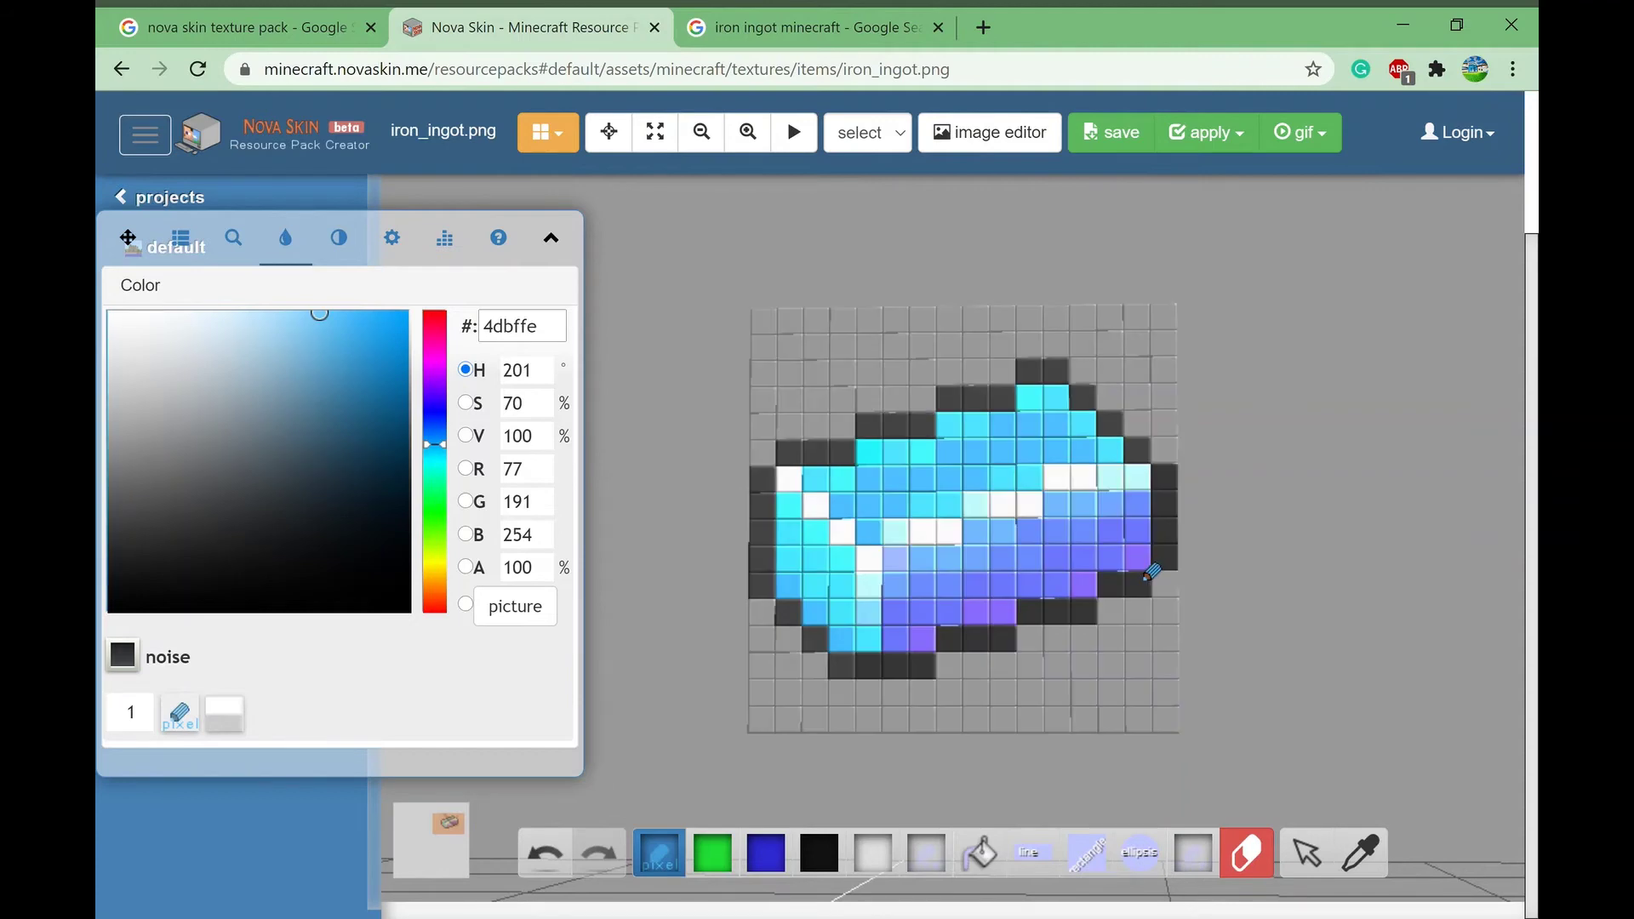
Step: Repaint the ingot's entire dark outline in violet 886bfc, consulting the iron ingot reference images along the way
right_click(1155, 566)
mouse_move(1159, 567)
mouse_down()
mouse_move(1174, 501)
mouse_move(1067, 394)
mouse_move(867, 442)
mouse_move(832, 475)
mouse_move(787, 472)
mouse_move(764, 581)
mouse_up()
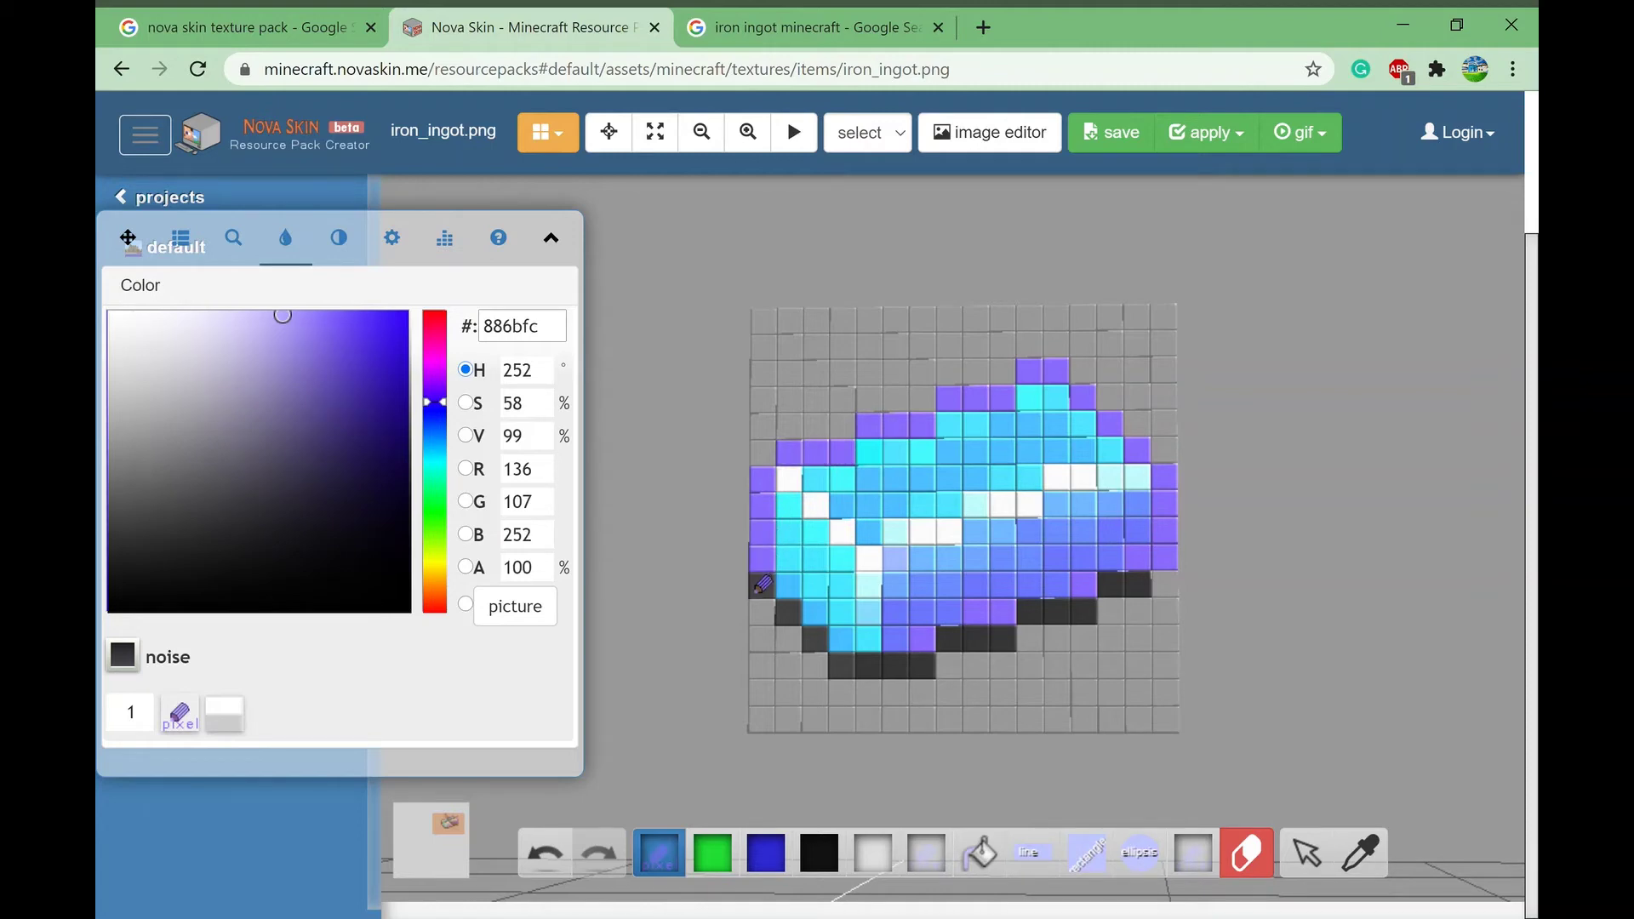
click(749, 27)
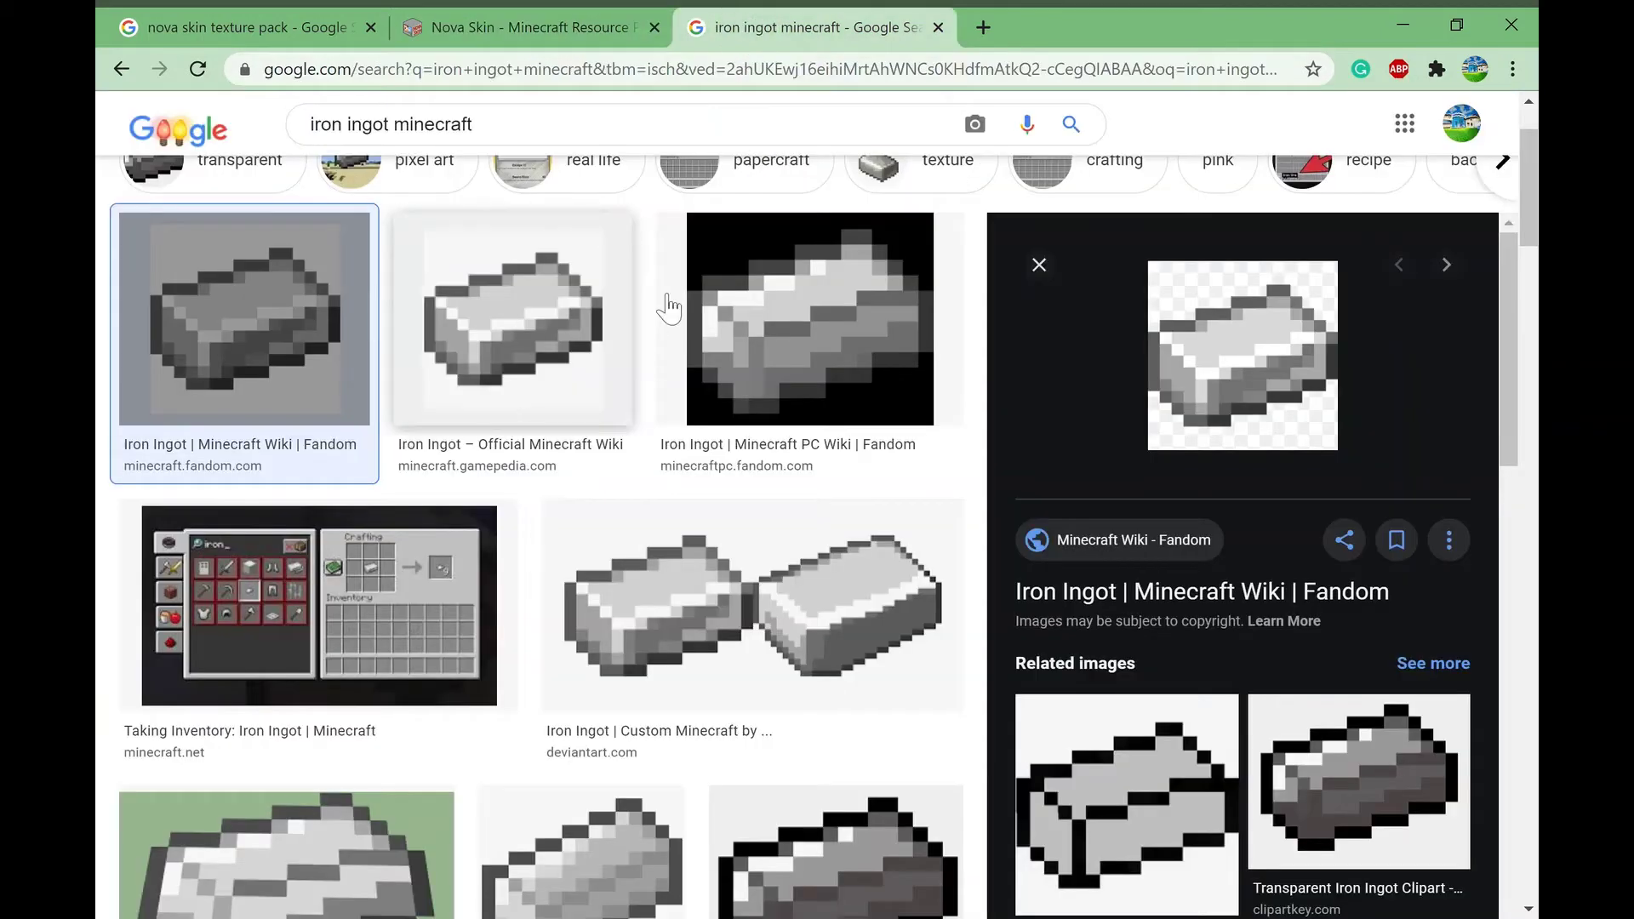
click(528, 27)
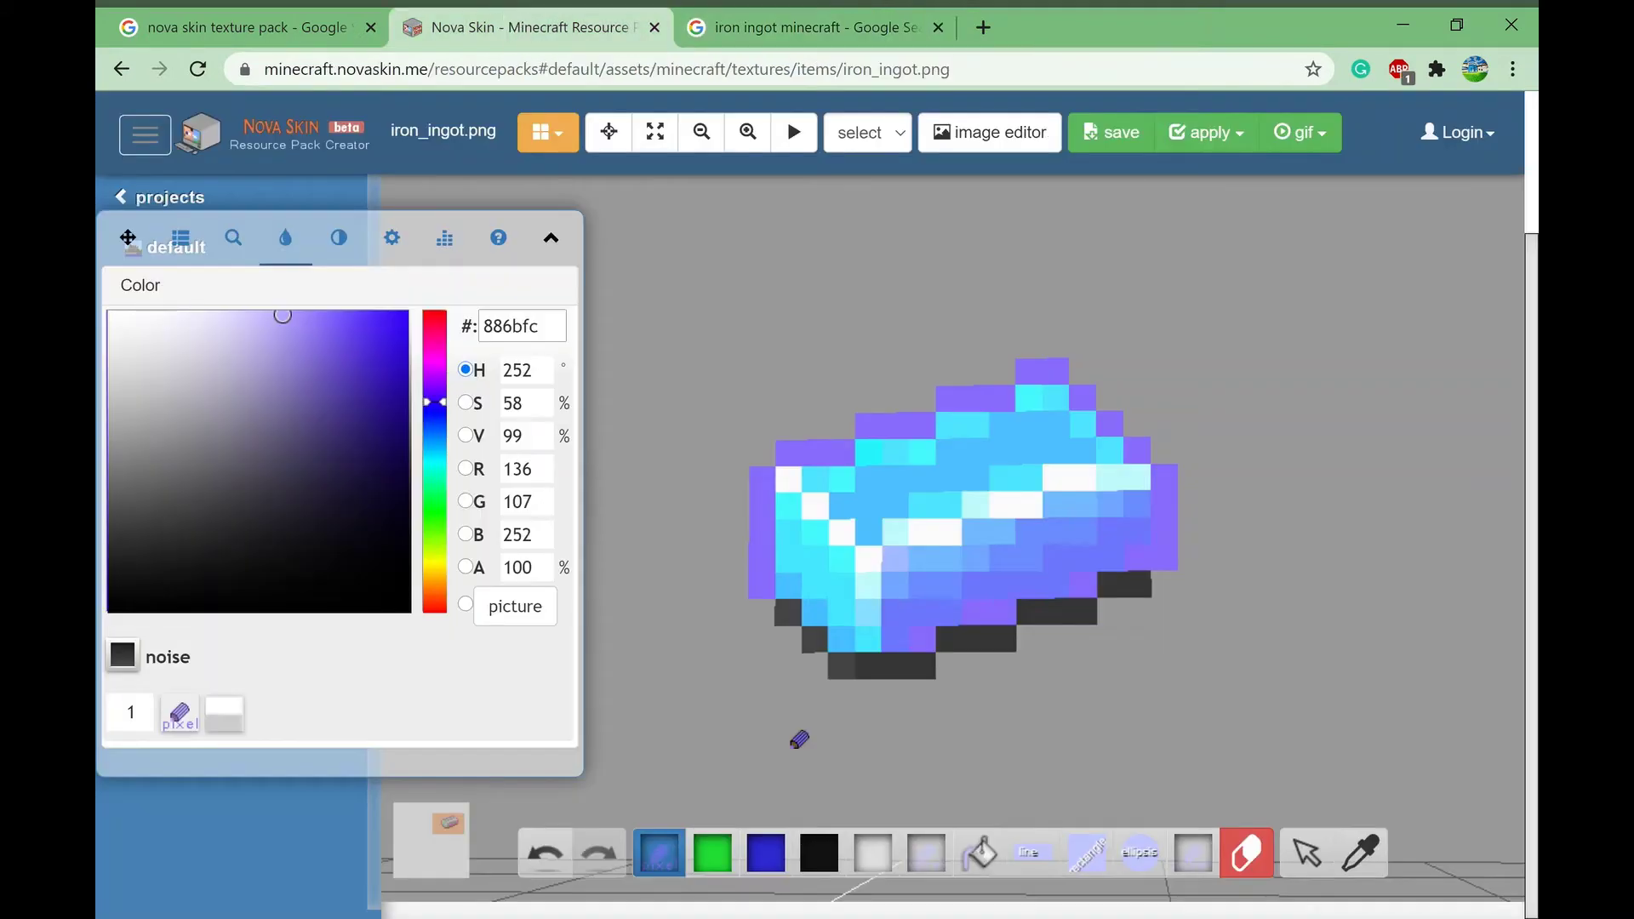
mouse_move(787, 619)
mouse_down()
mouse_move(836, 682)
mouse_move(907, 691)
mouse_move(963, 648)
mouse_move(1050, 640)
mouse_move(1029, 627)
mouse_move(1145, 586)
mouse_up()
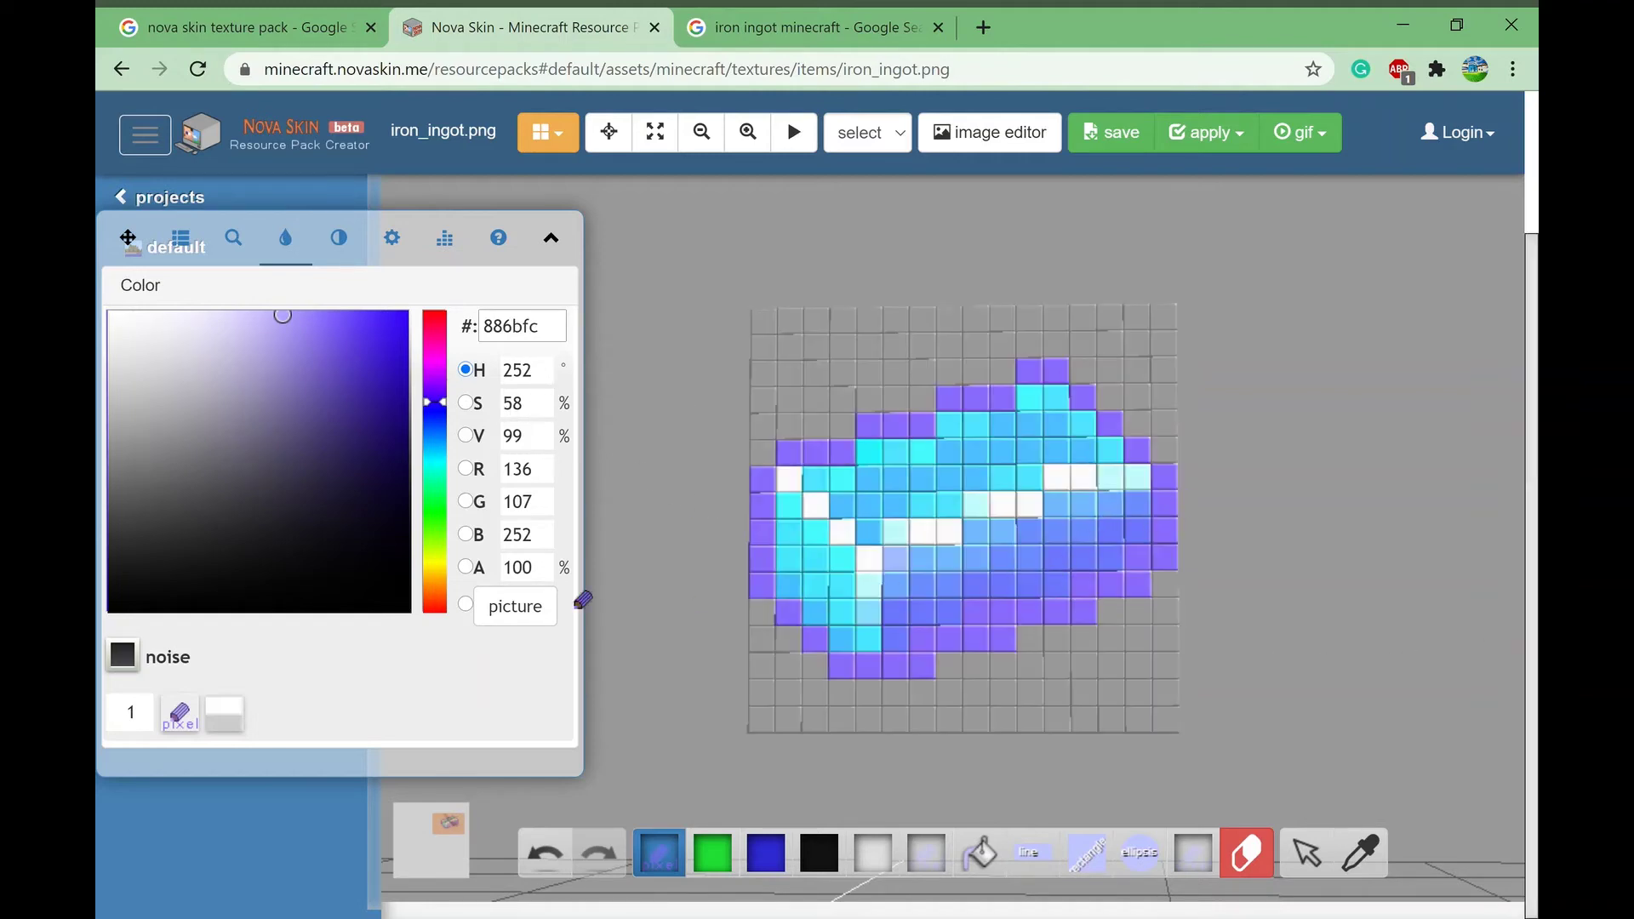
Step: Darken the outline along the ingot's underside and right side with deeper violet 6844fa
drag(340, 327, 329, 317)
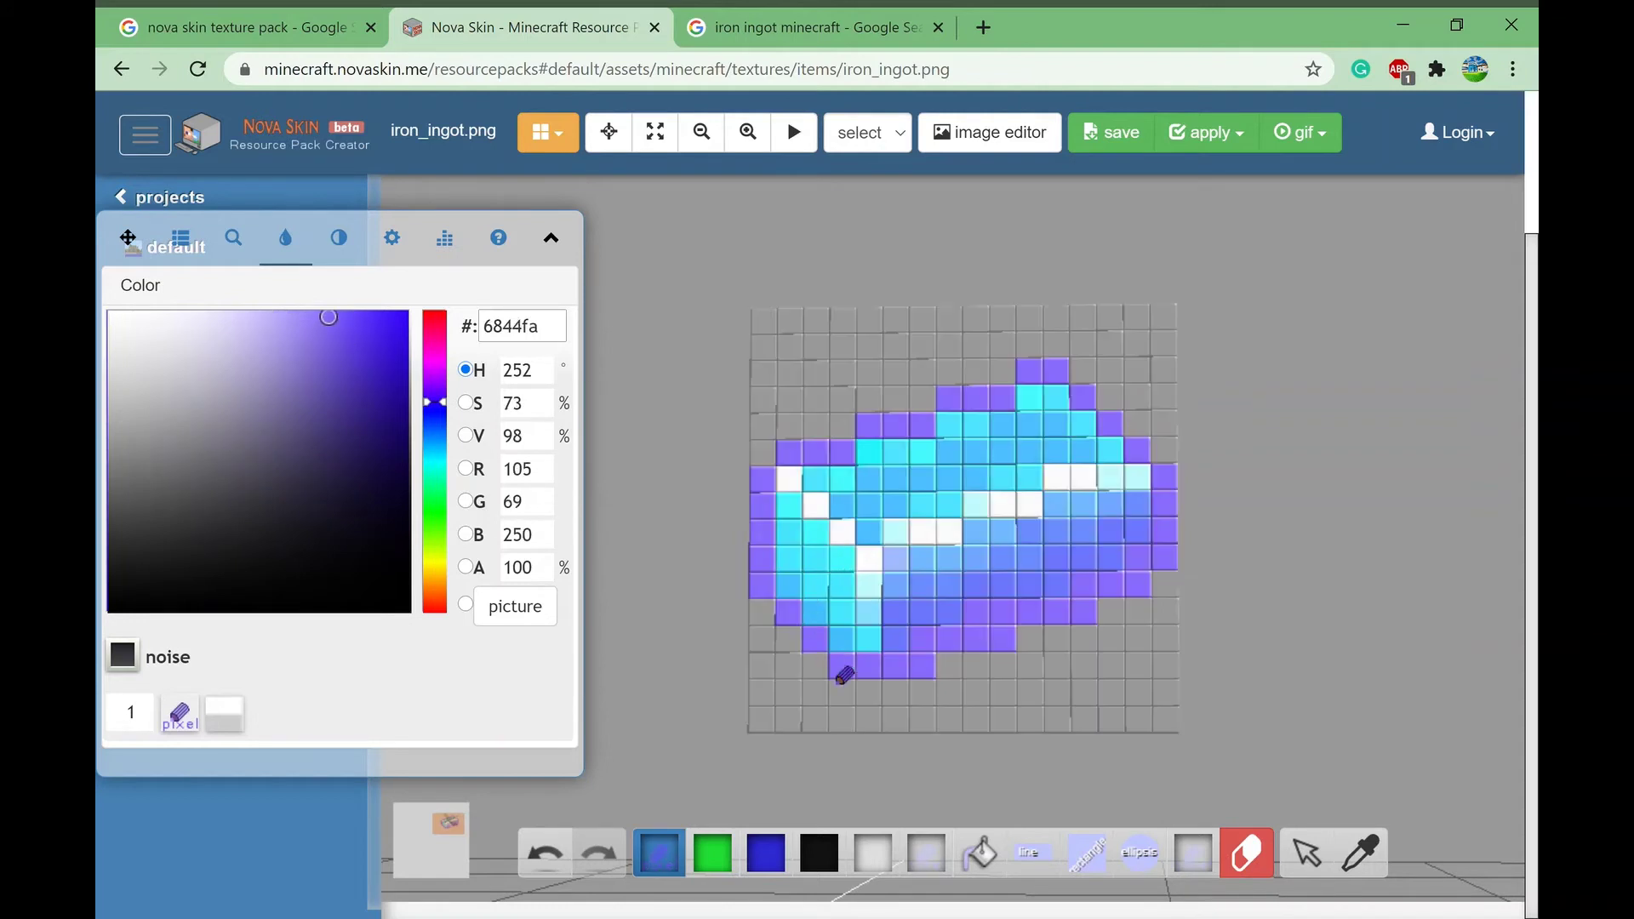
mouse_move(843, 677)
mouse_down()
mouse_move(933, 679)
mouse_move(1139, 606)
mouse_move(1166, 574)
mouse_move(1165, 477)
mouse_up()
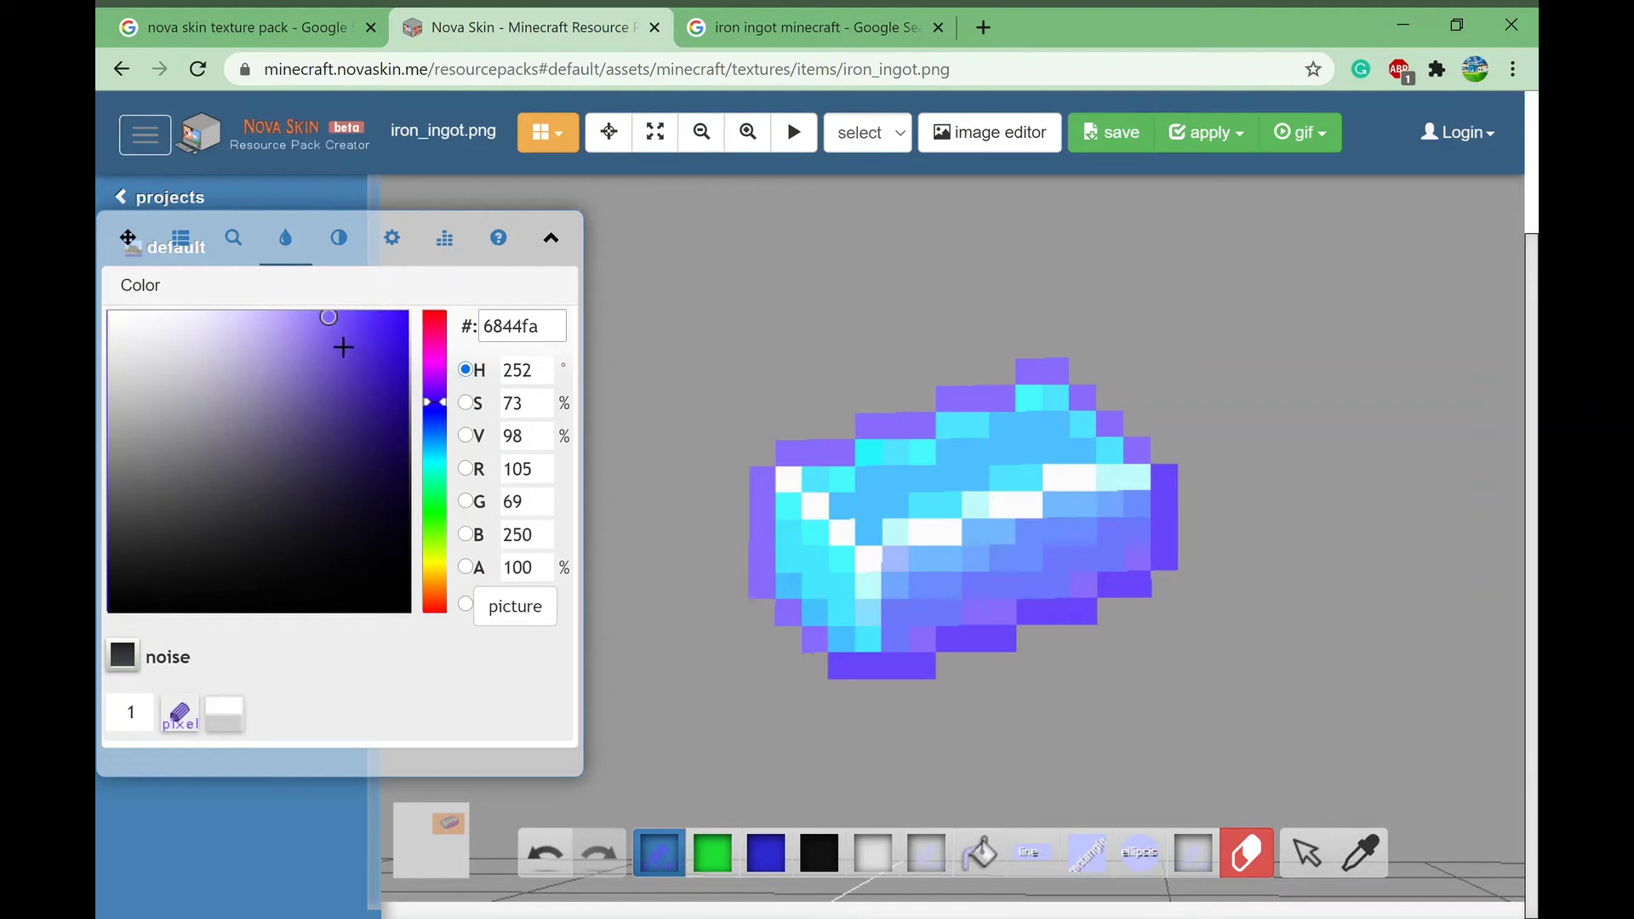
drag(328, 330, 328, 337)
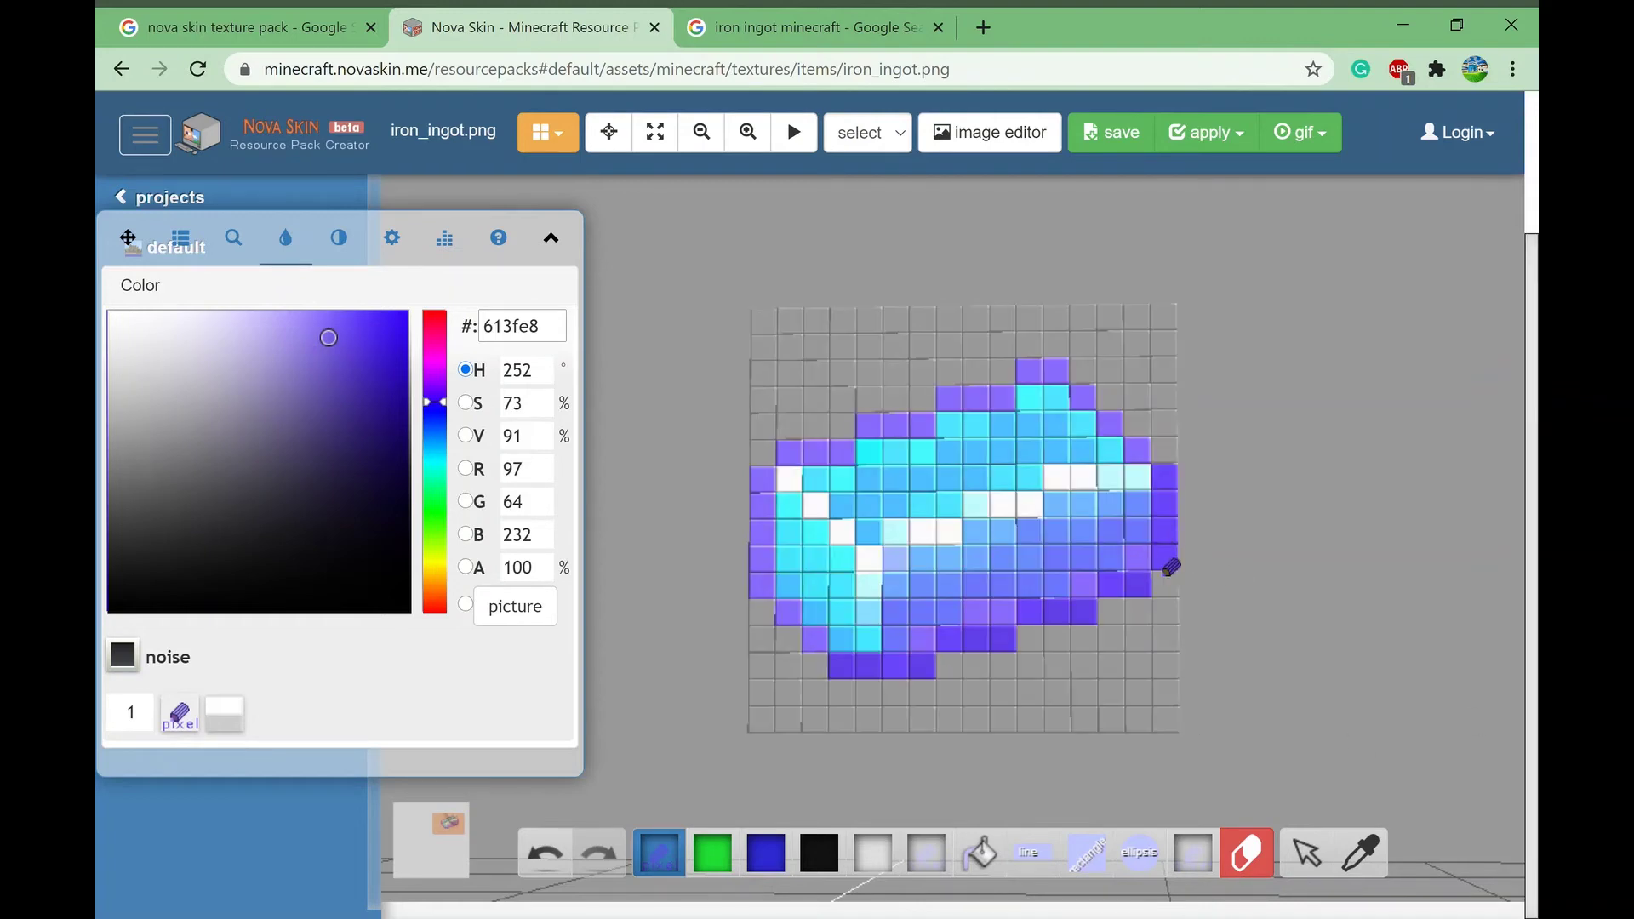
click(1163, 499)
scroll(1162, 500, down, 1)
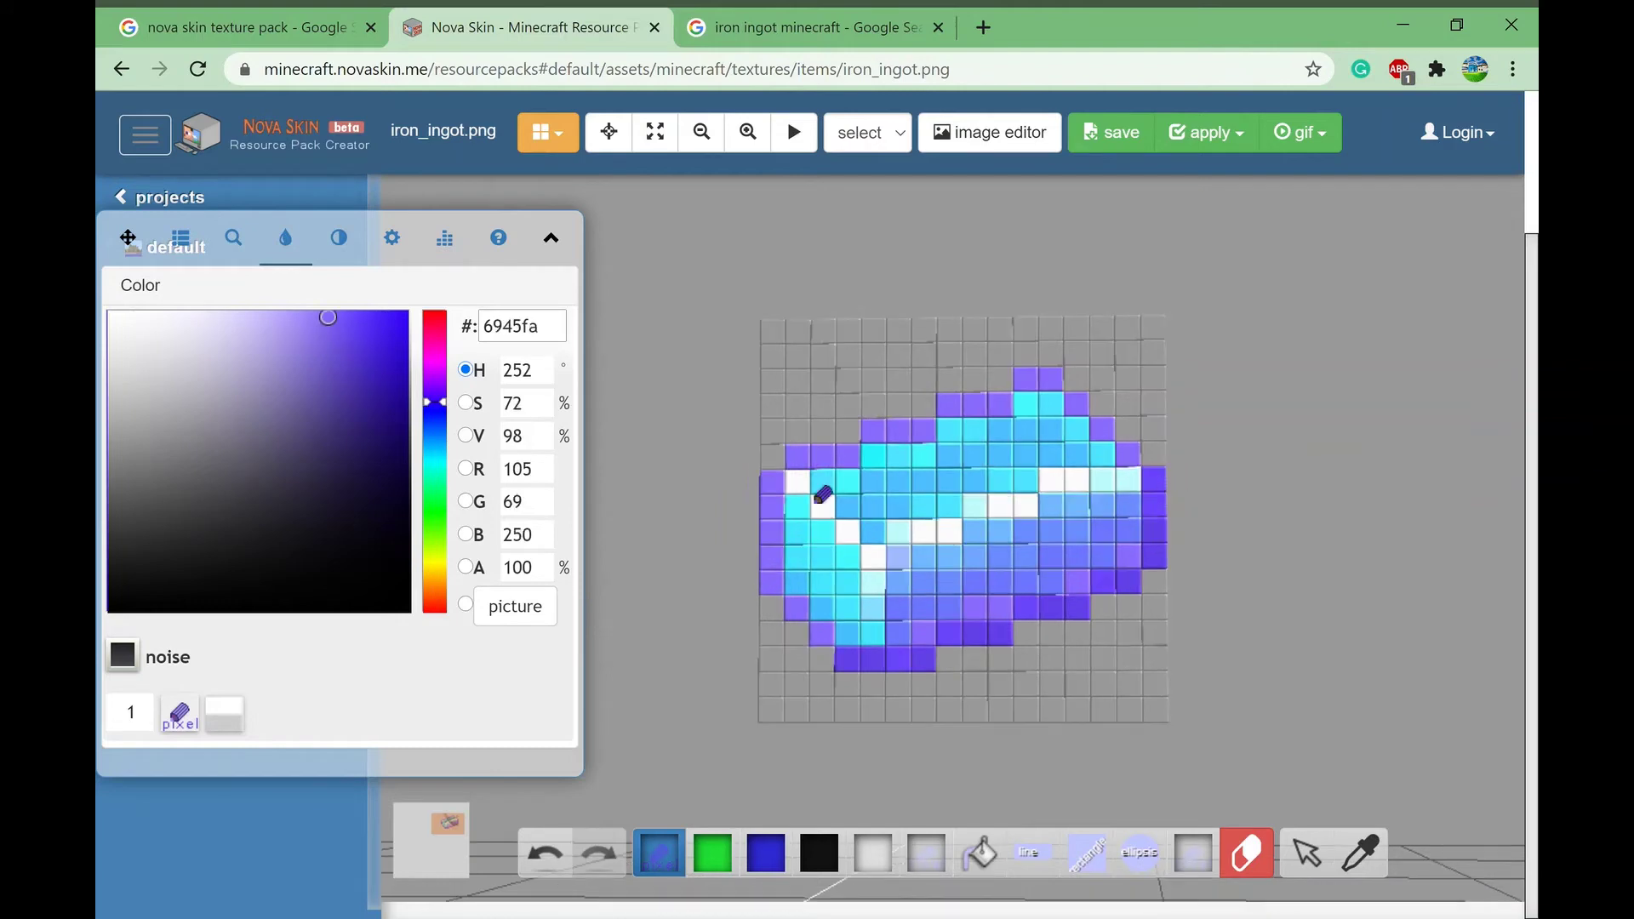
Step: Color the outline's lower-left corner pixels and upper-right corner pixels blue 4553fa
click(434, 417)
click(822, 635)
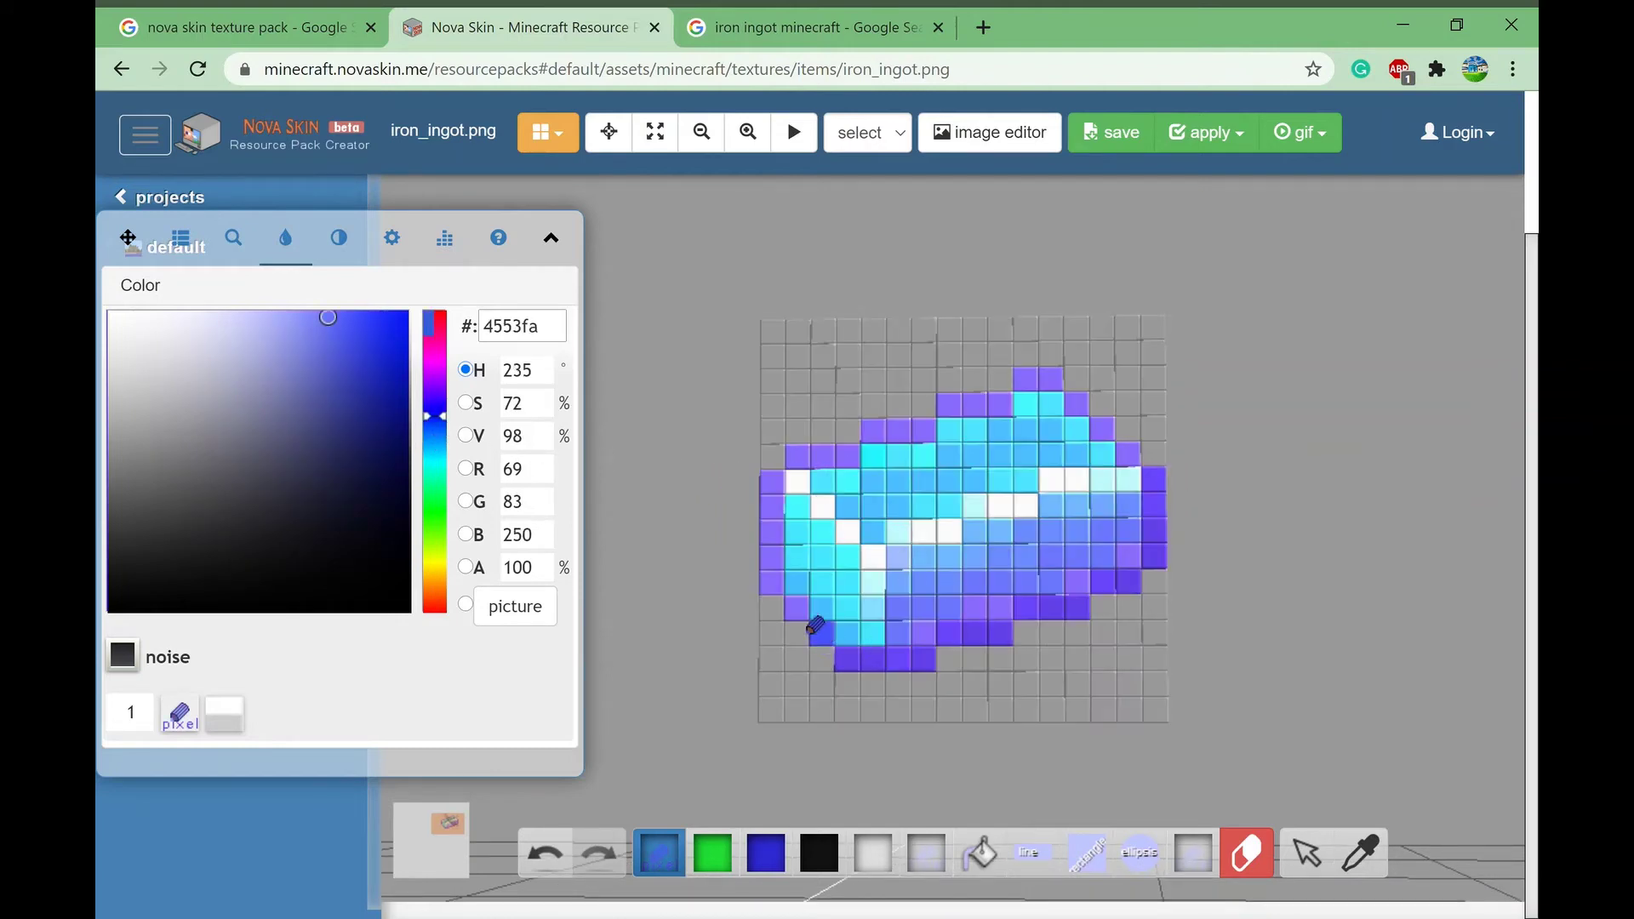
click(796, 610)
click(1158, 489)
click(1130, 456)
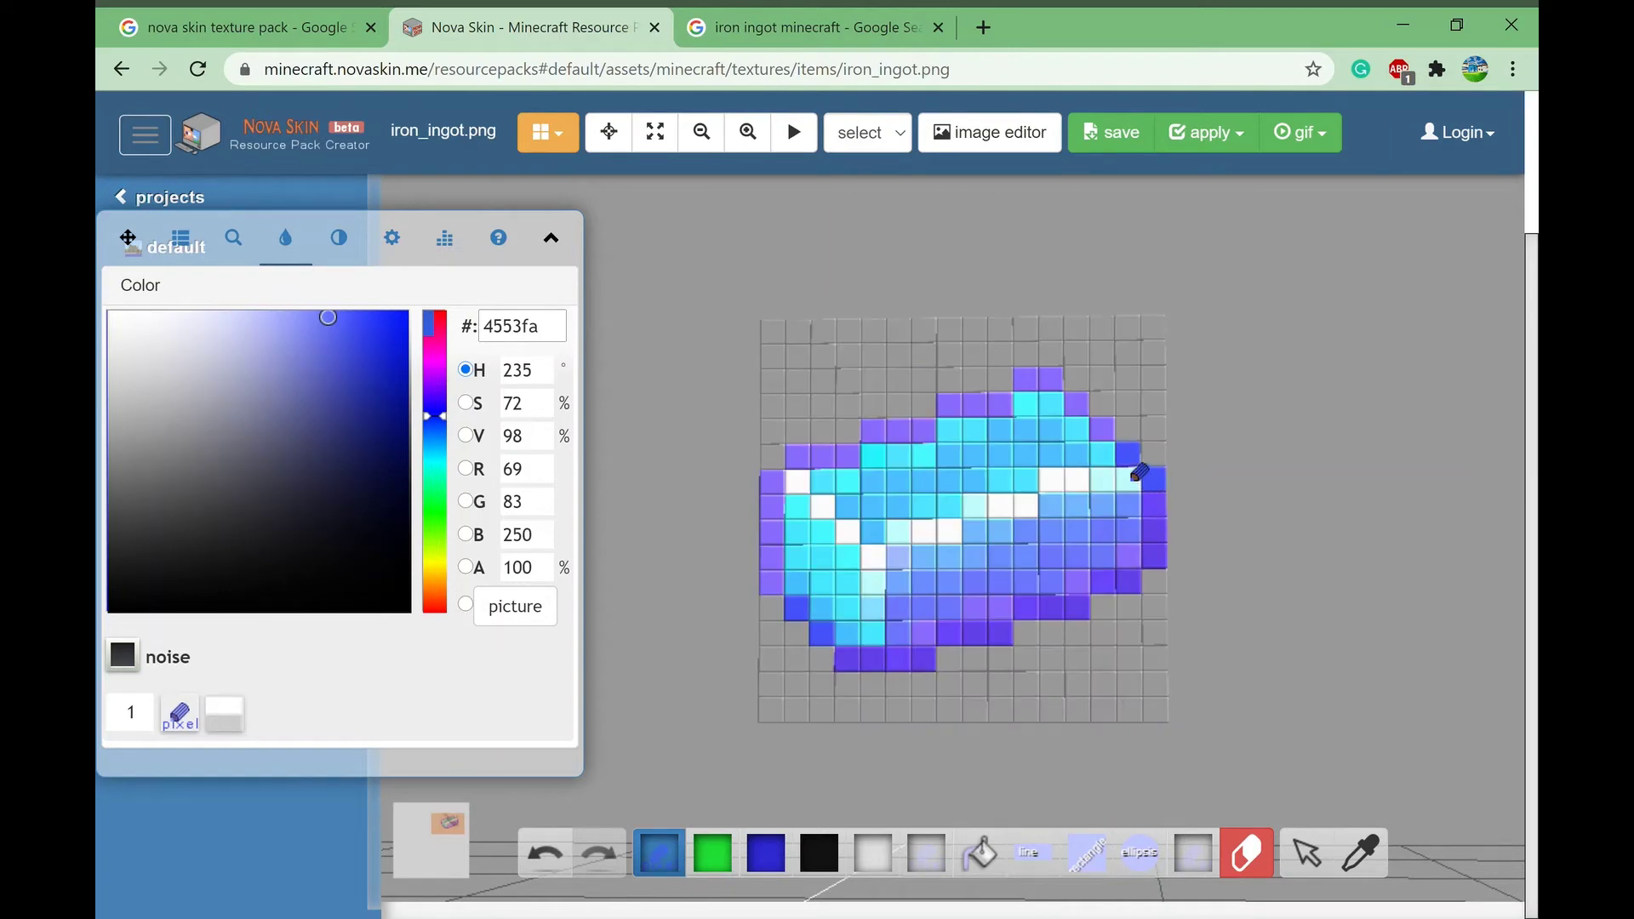
Step: Paint blue 4586fa outline pixels up the ingot's right slope to the peak and on its lower-left side
right_click(1146, 549)
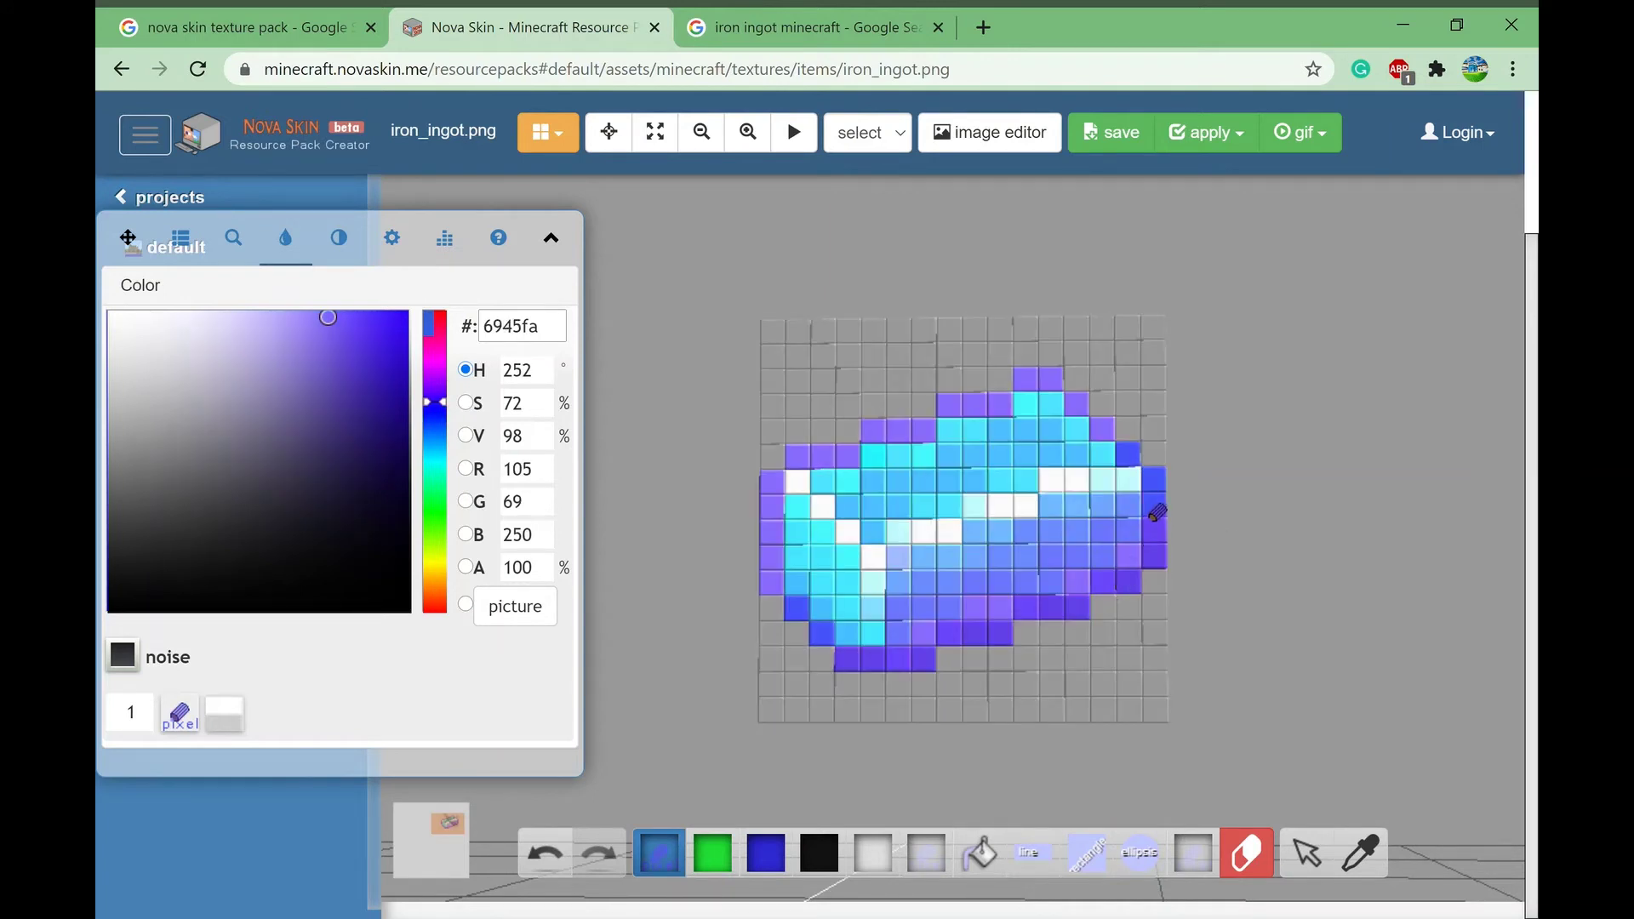
right_click(1158, 513)
click(443, 425)
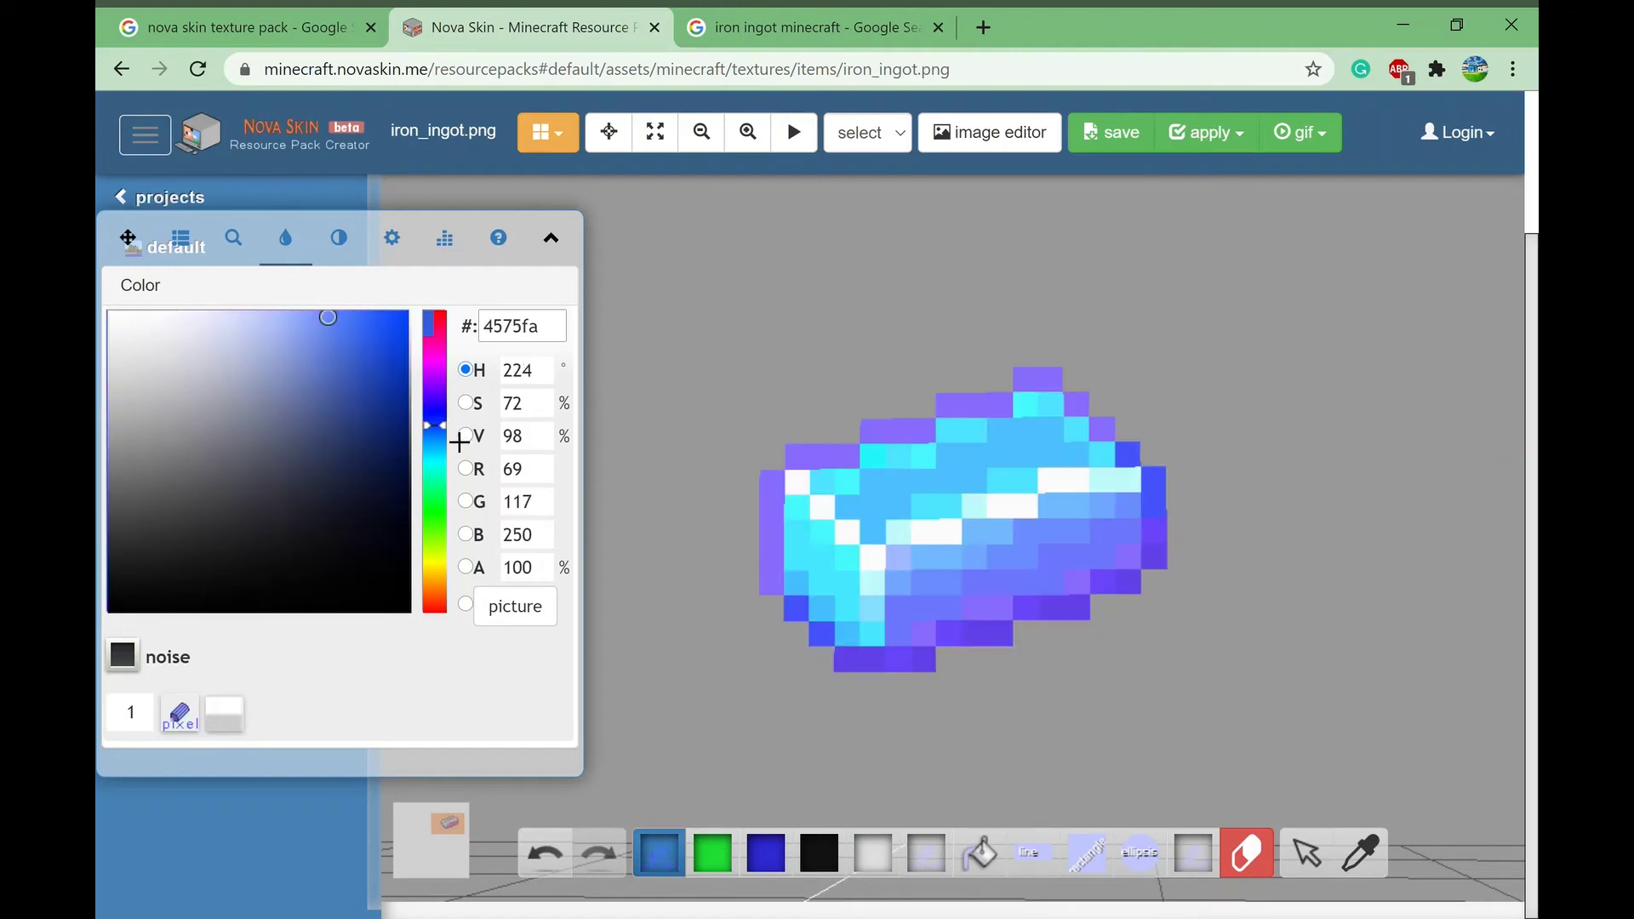
click(437, 430)
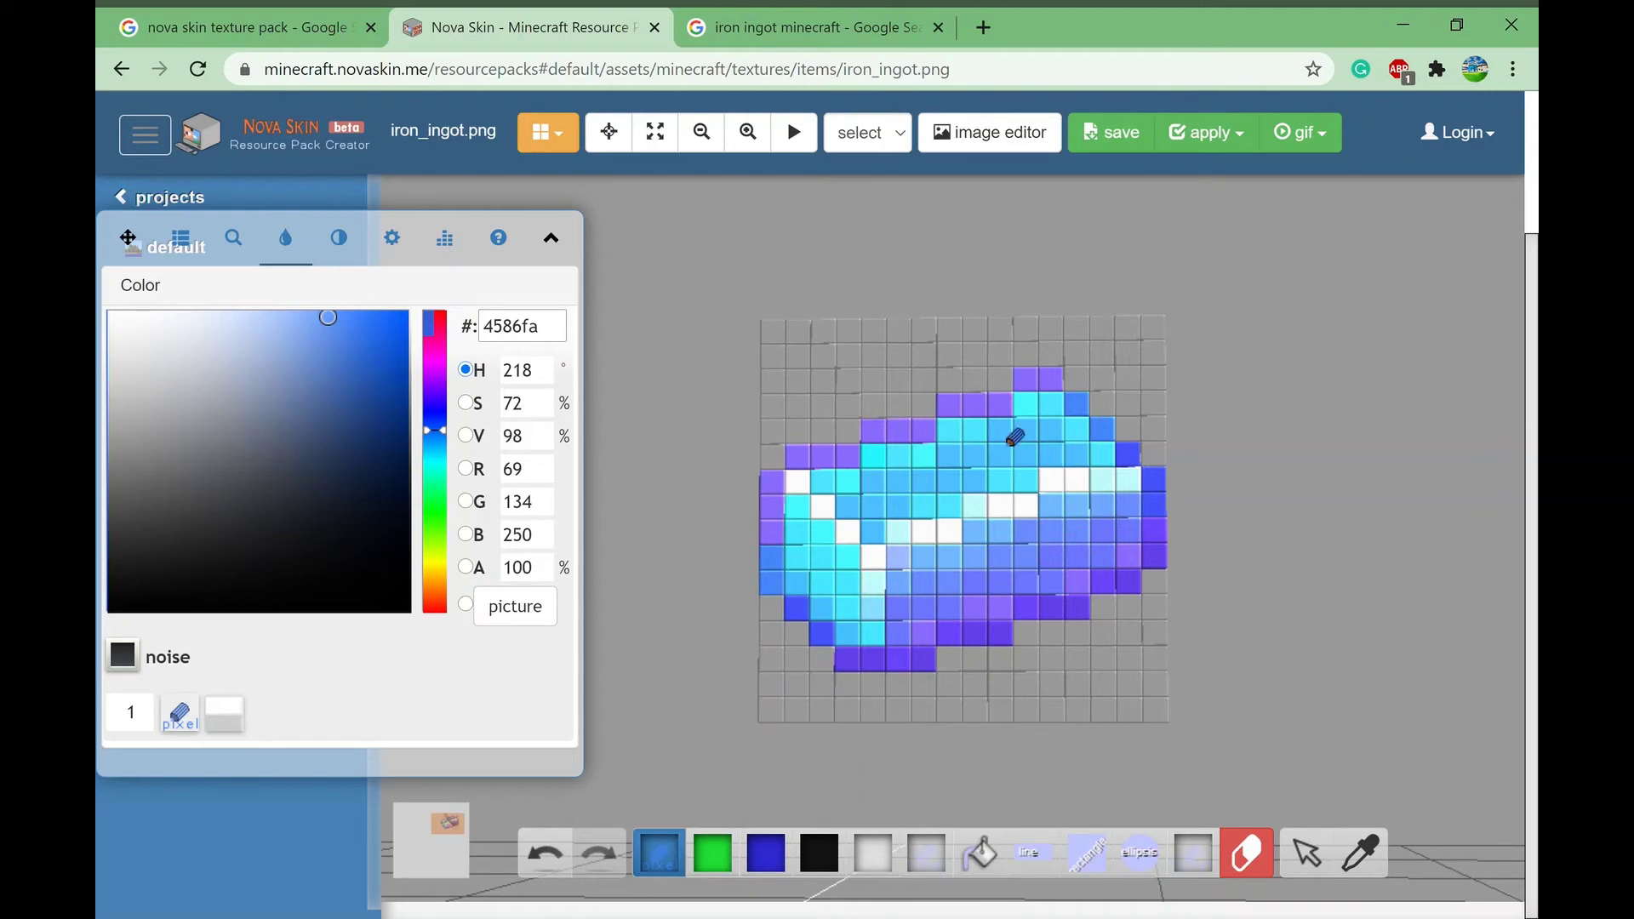
click(1053, 383)
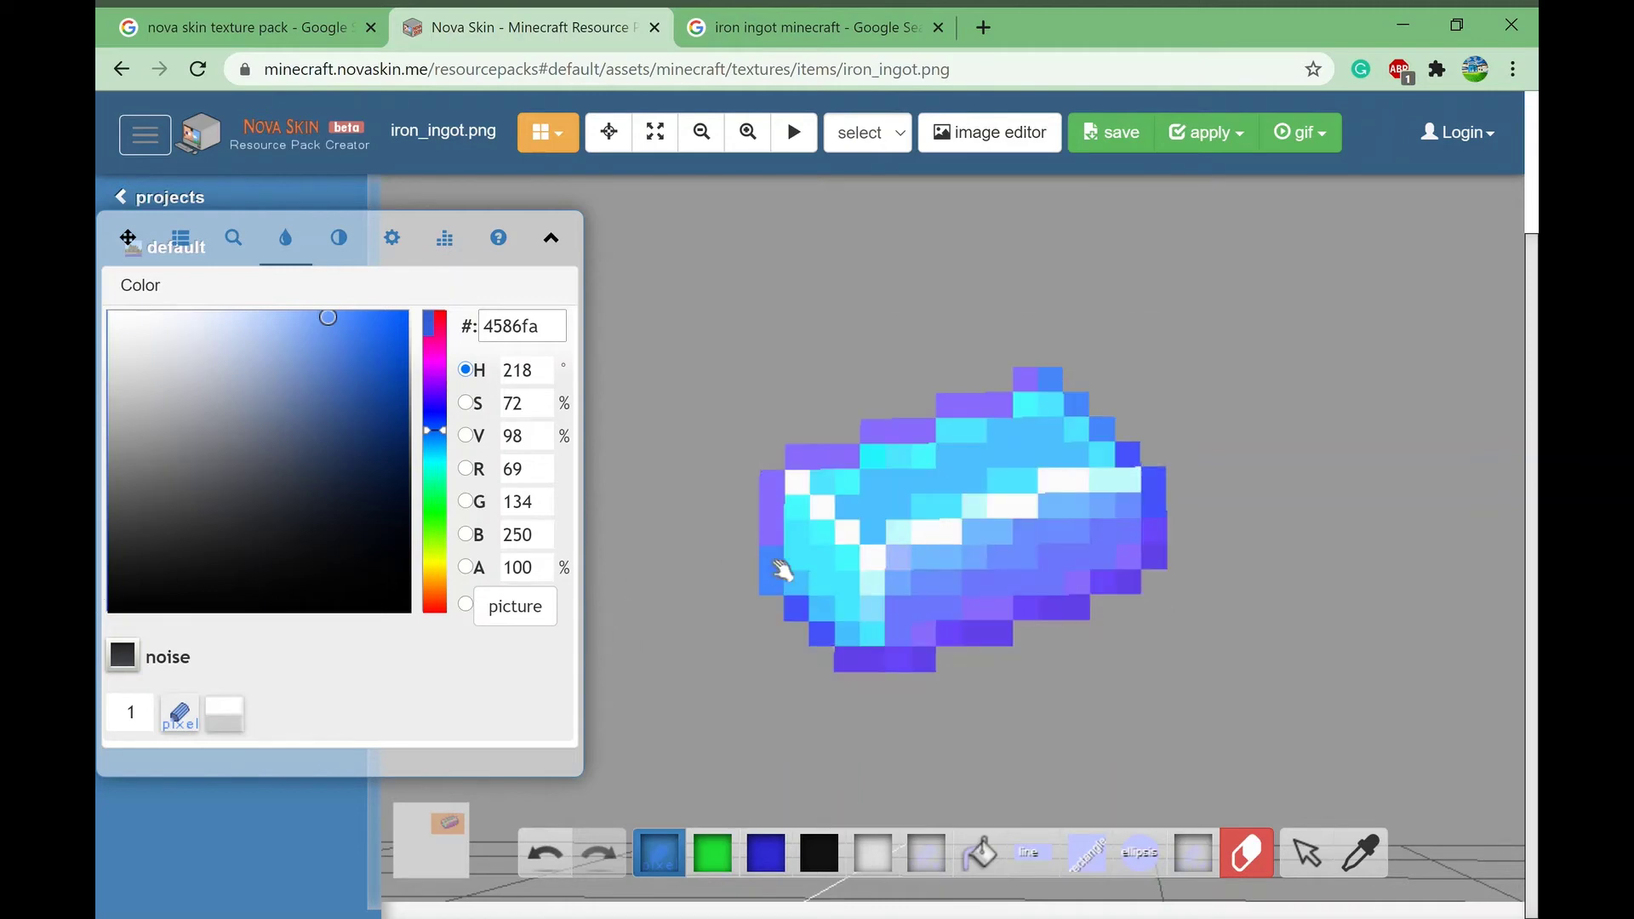
Step: Repaint the violet outline pixels along the ingot's left side in lighter blue, settling on 45a3fa
click(438, 434)
click(443, 444)
click(443, 447)
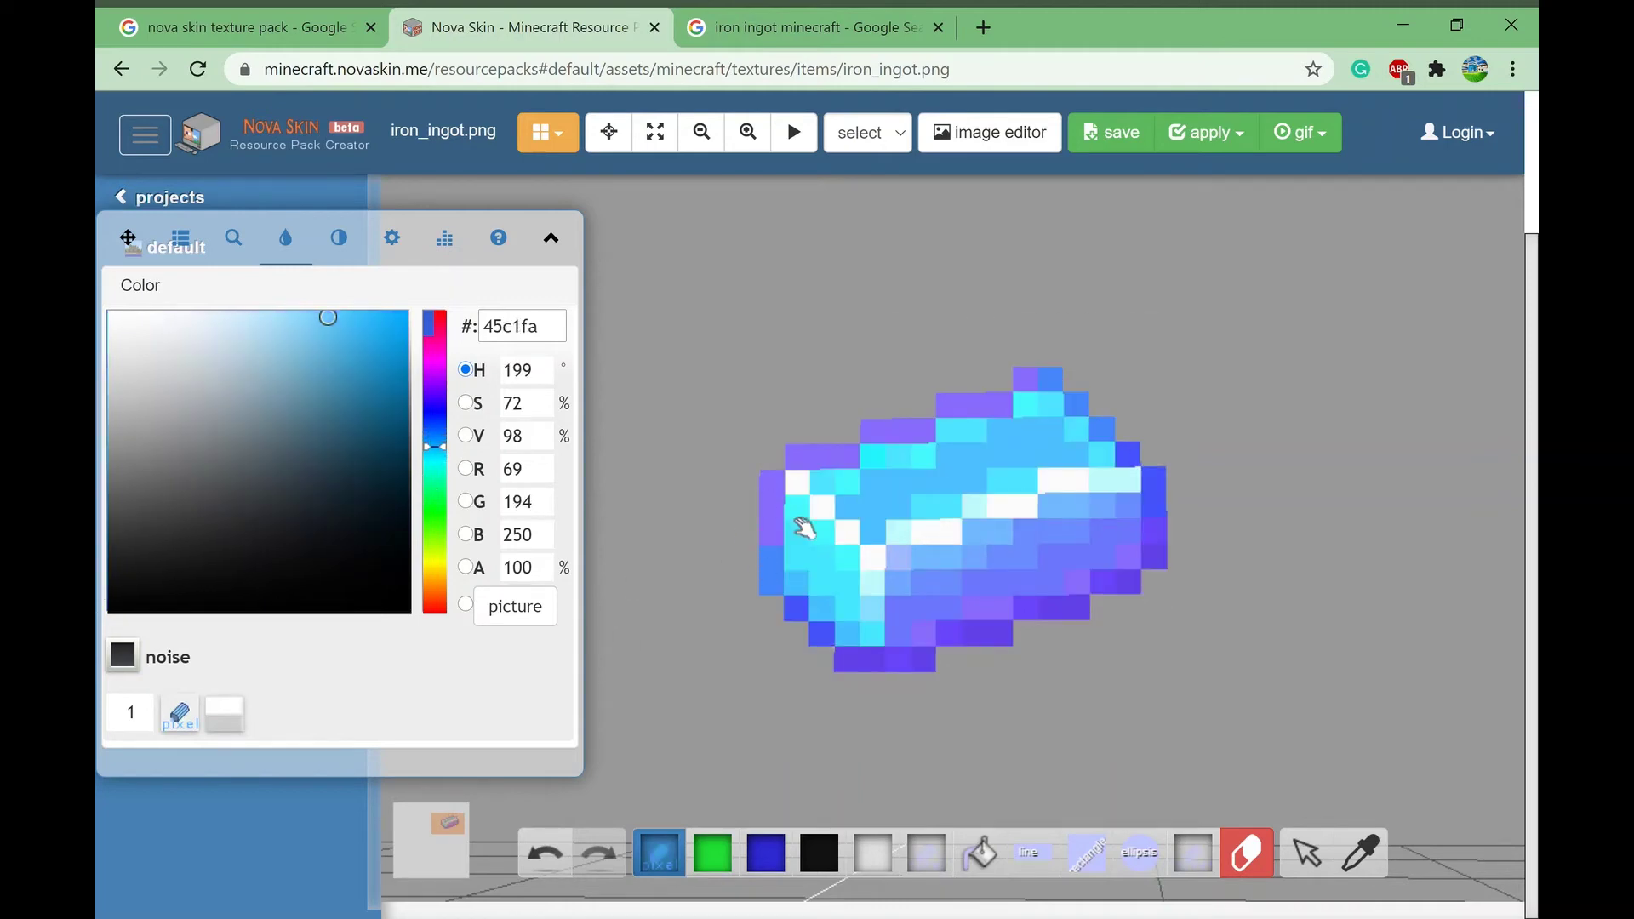
drag(777, 540, 777, 510)
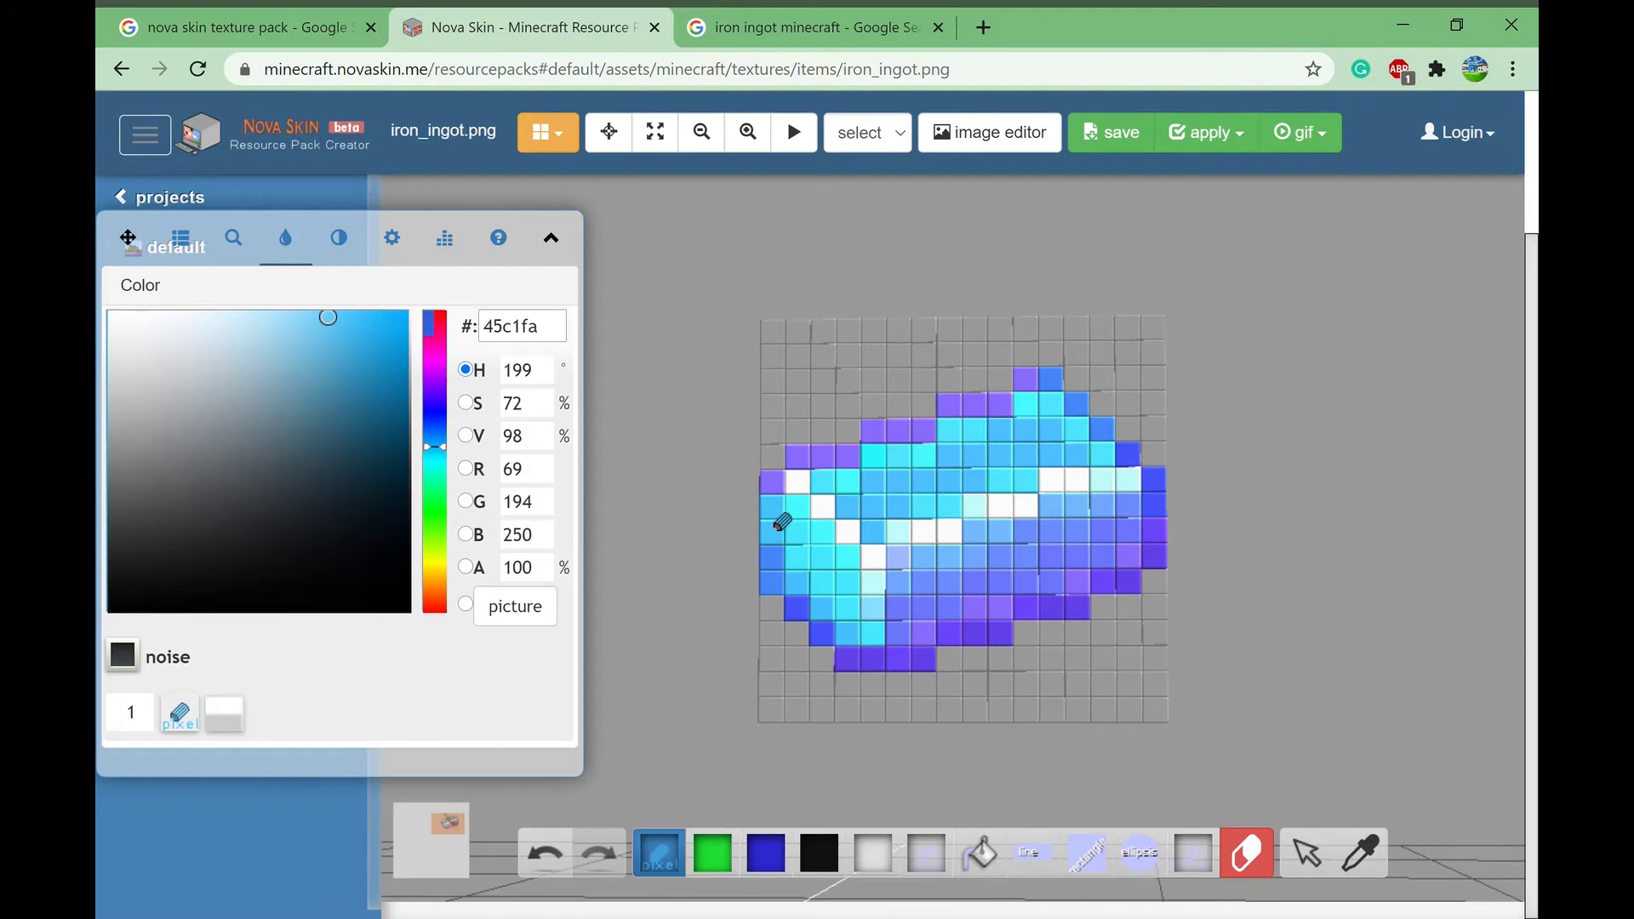
click(434, 438)
drag(770, 545, 773, 515)
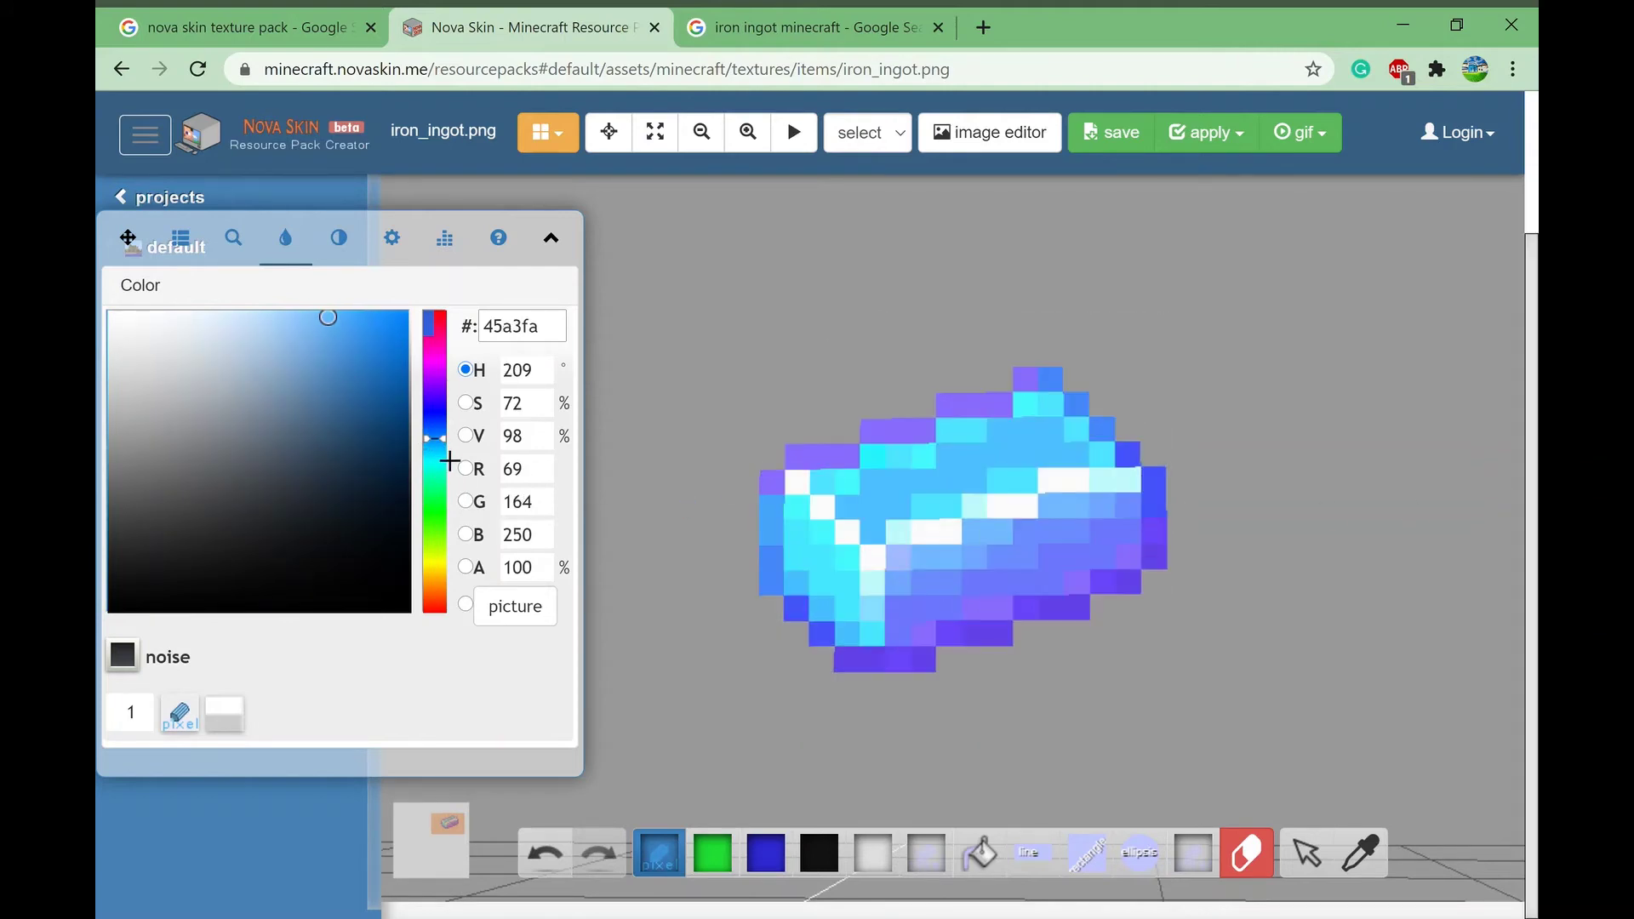
Step: Paint the outline's upper-left corner light blue 45c5fa and extend lighter blue and cyan shades along its upper edge
drag(450, 461, 447, 464)
mouse_move(775, 505)
mouse_down()
mouse_move(800, 460)
mouse_move(824, 458)
mouse_up()
drag(1002, 419, 985, 412)
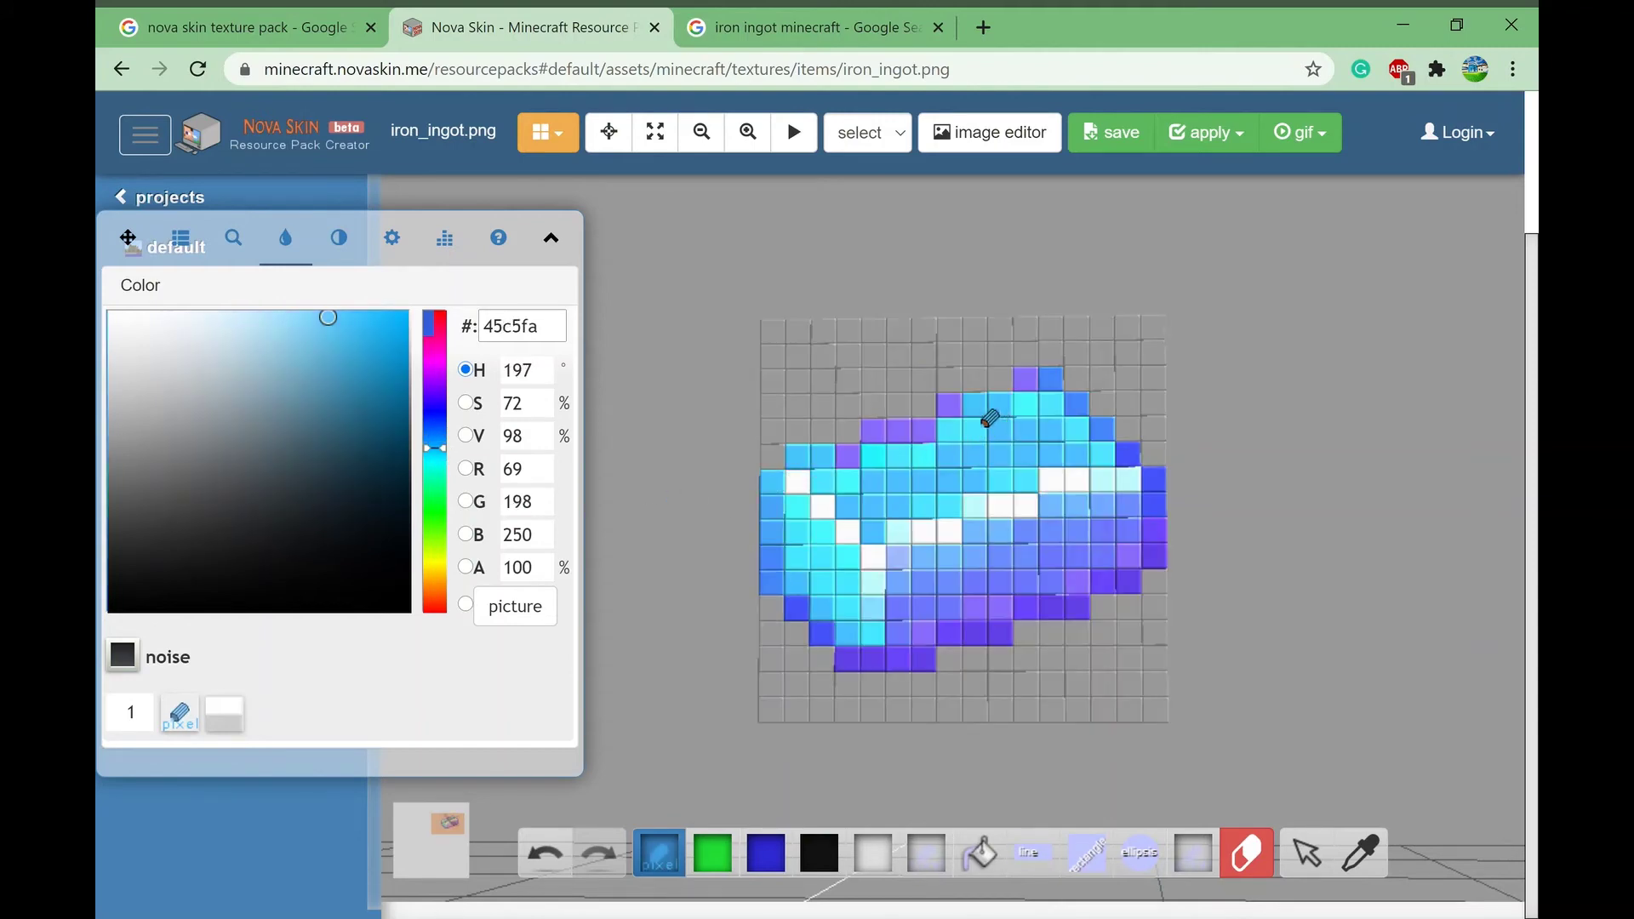
click(460, 453)
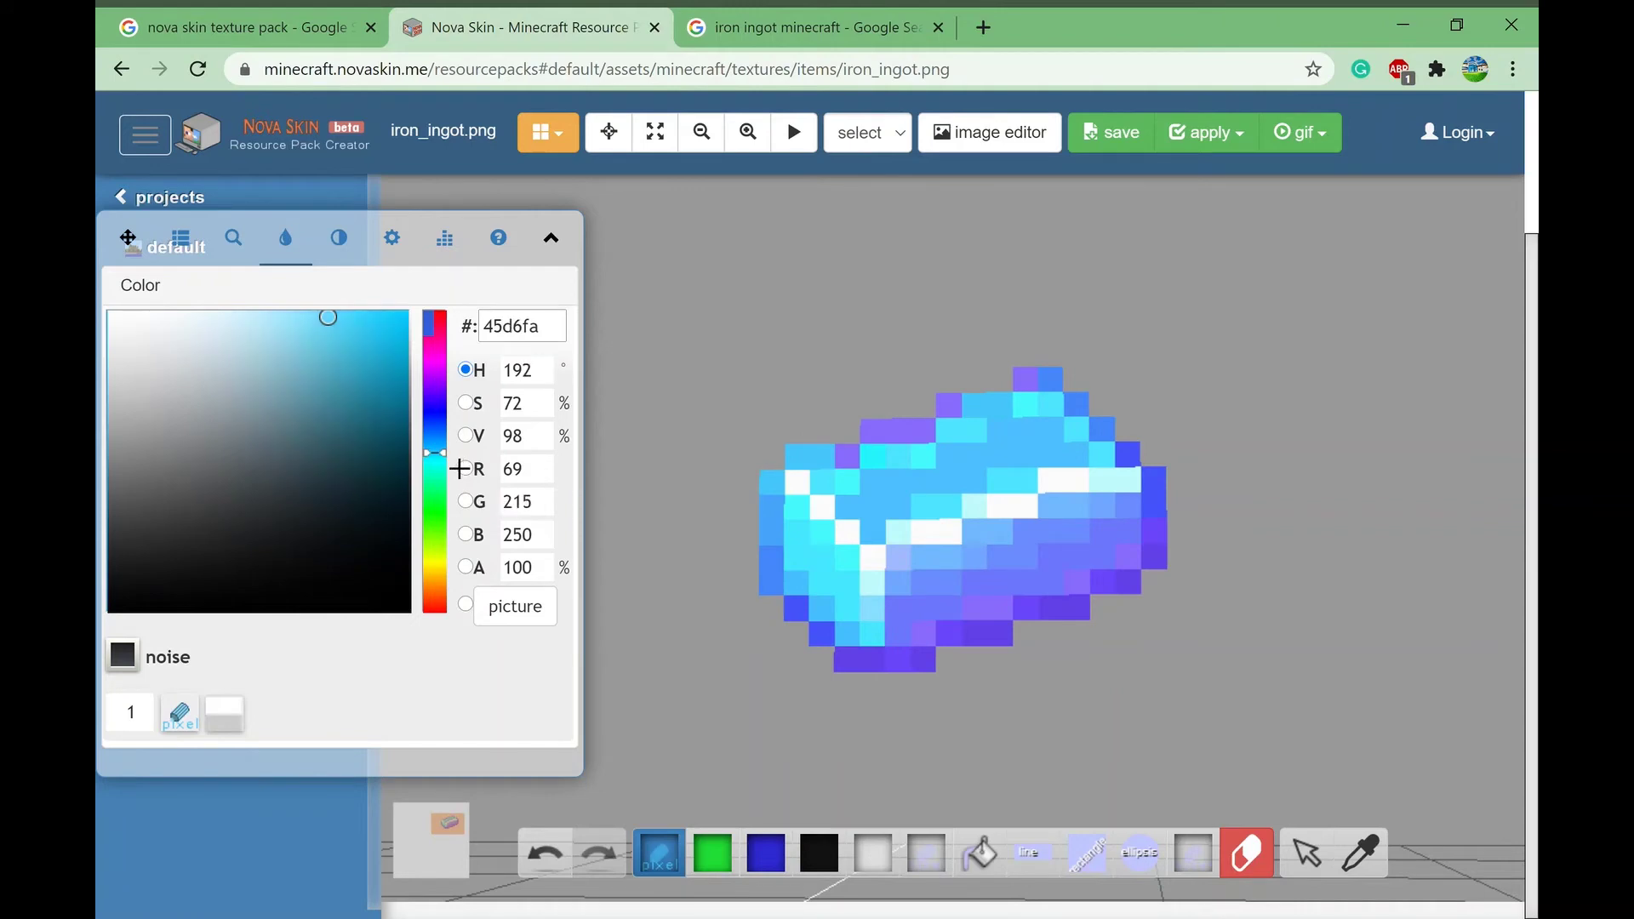
drag(967, 426, 888, 442)
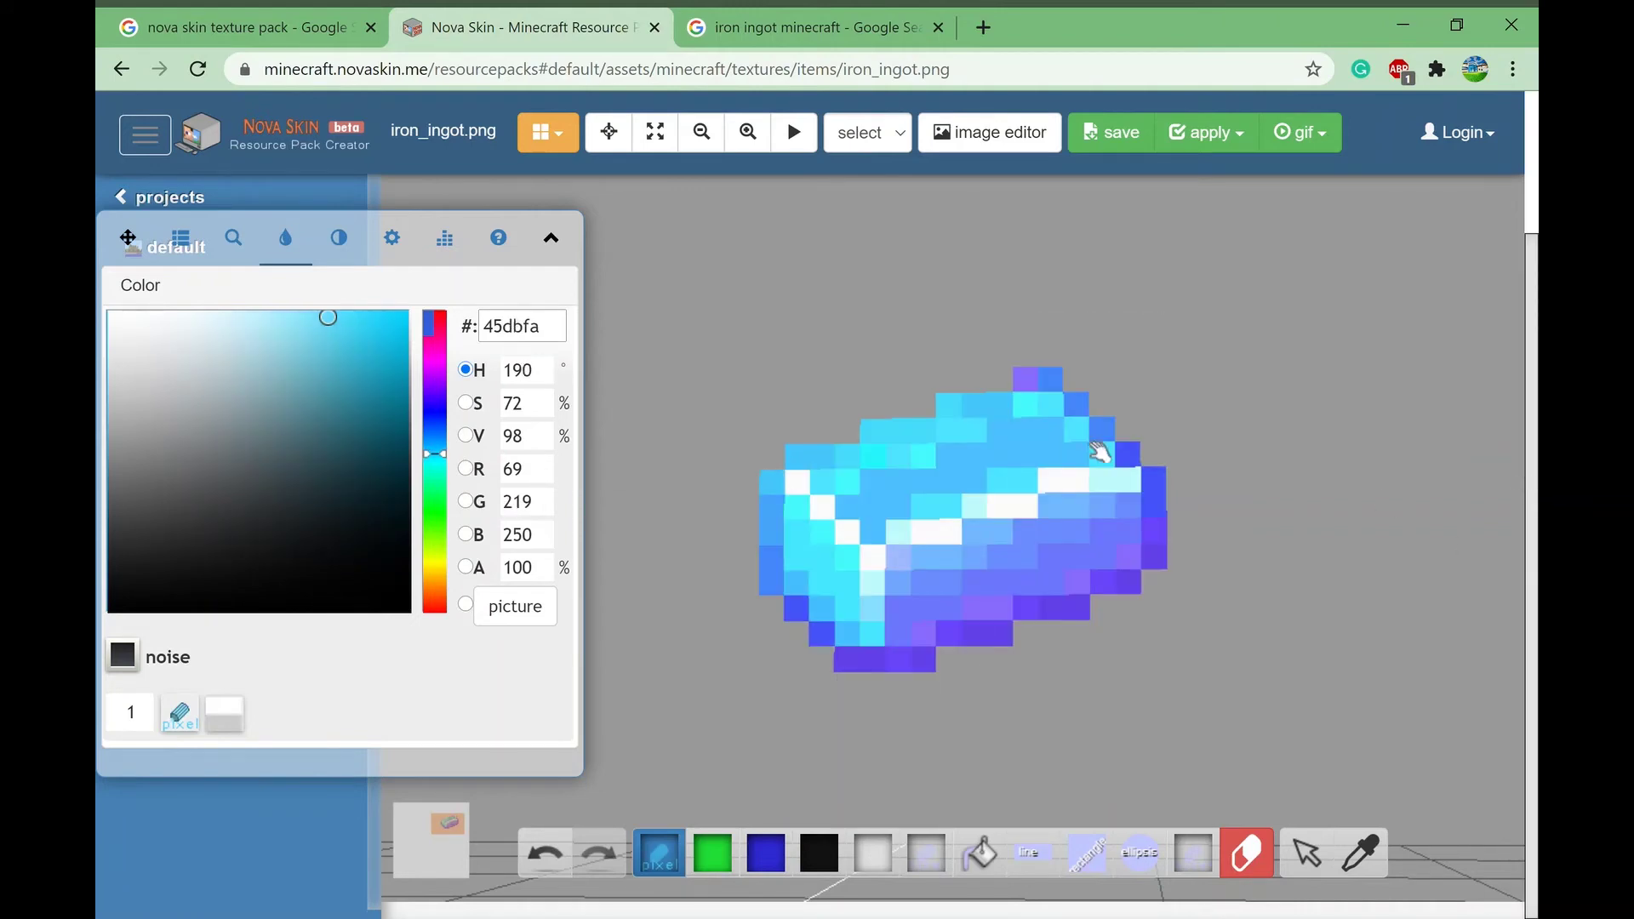
Step: Try a darker teal 16b1d1 along the outline's upper edge
mouse_move(348, 344)
mouse_down()
mouse_move(335, 352)
mouse_move(381, 367)
mouse_up()
click(824, 472)
drag(824, 472, 1002, 412)
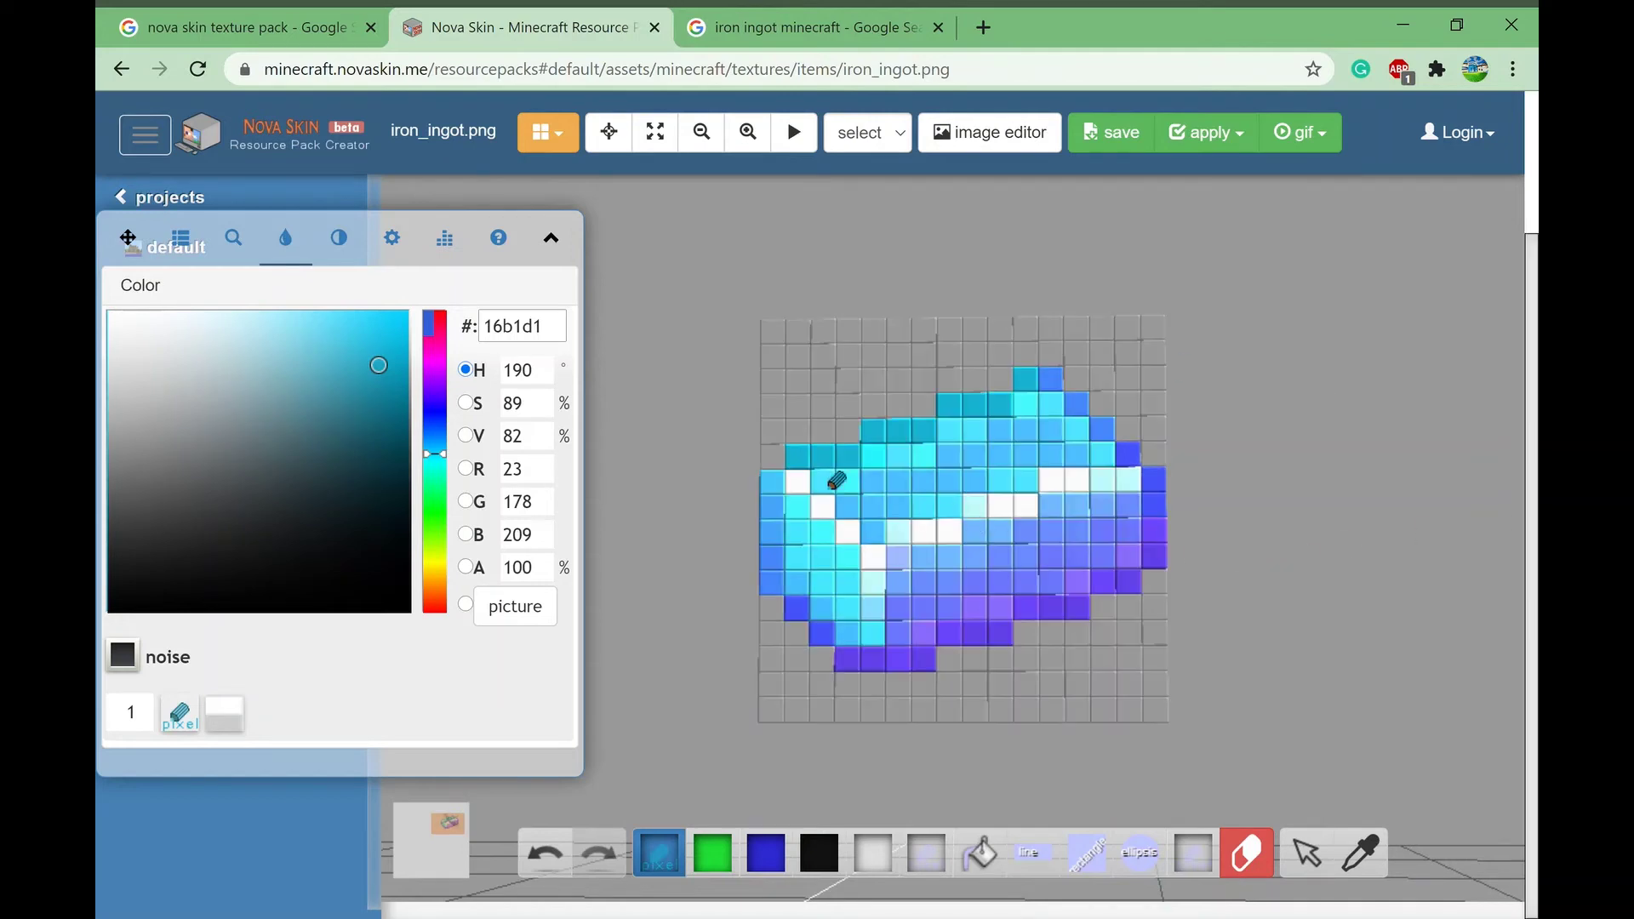
Step: Repaint the outline's stepped upper edge in bright blue 1fbcfb, undoing a stray pixel, and color the peak pixel 1facfb
right_click(773, 487)
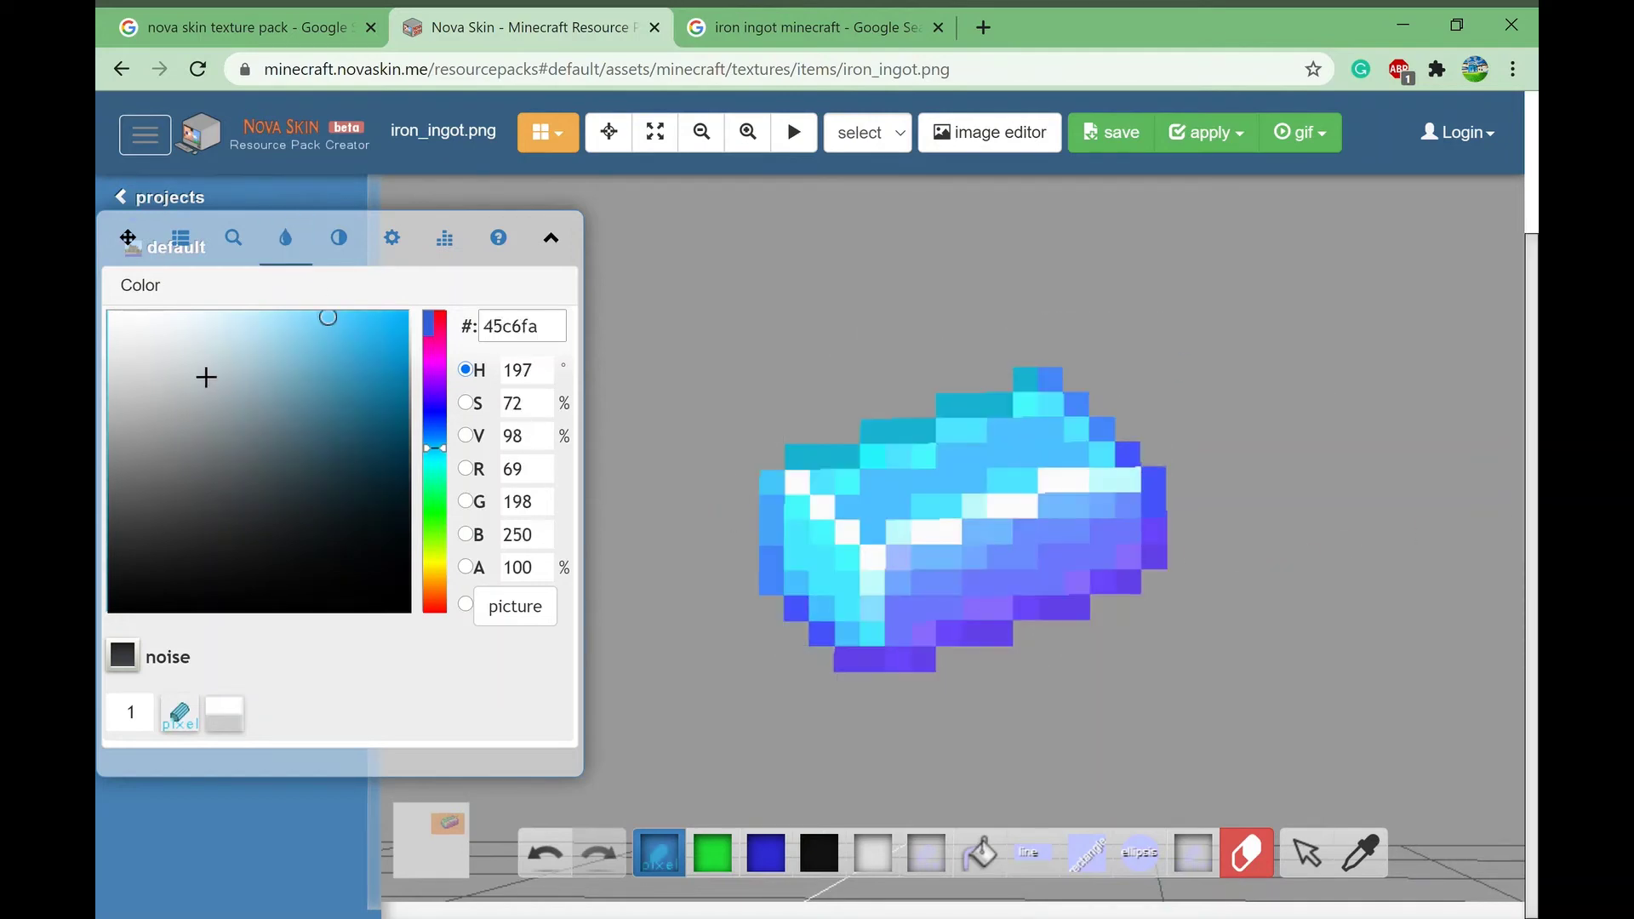
click(373, 317)
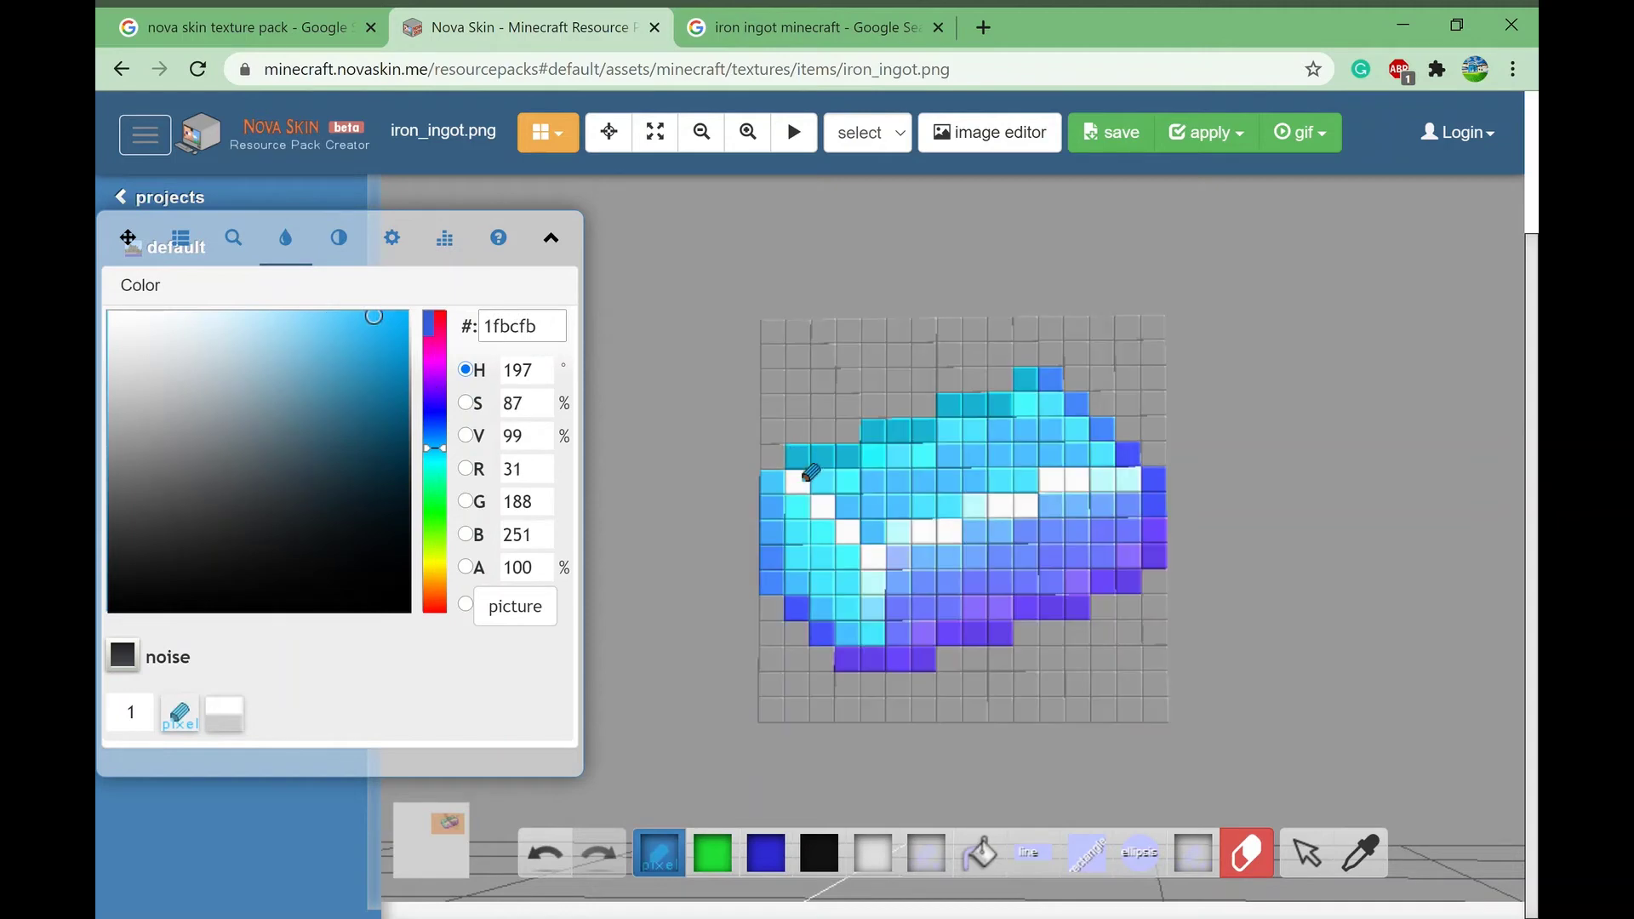
drag(803, 467, 866, 473)
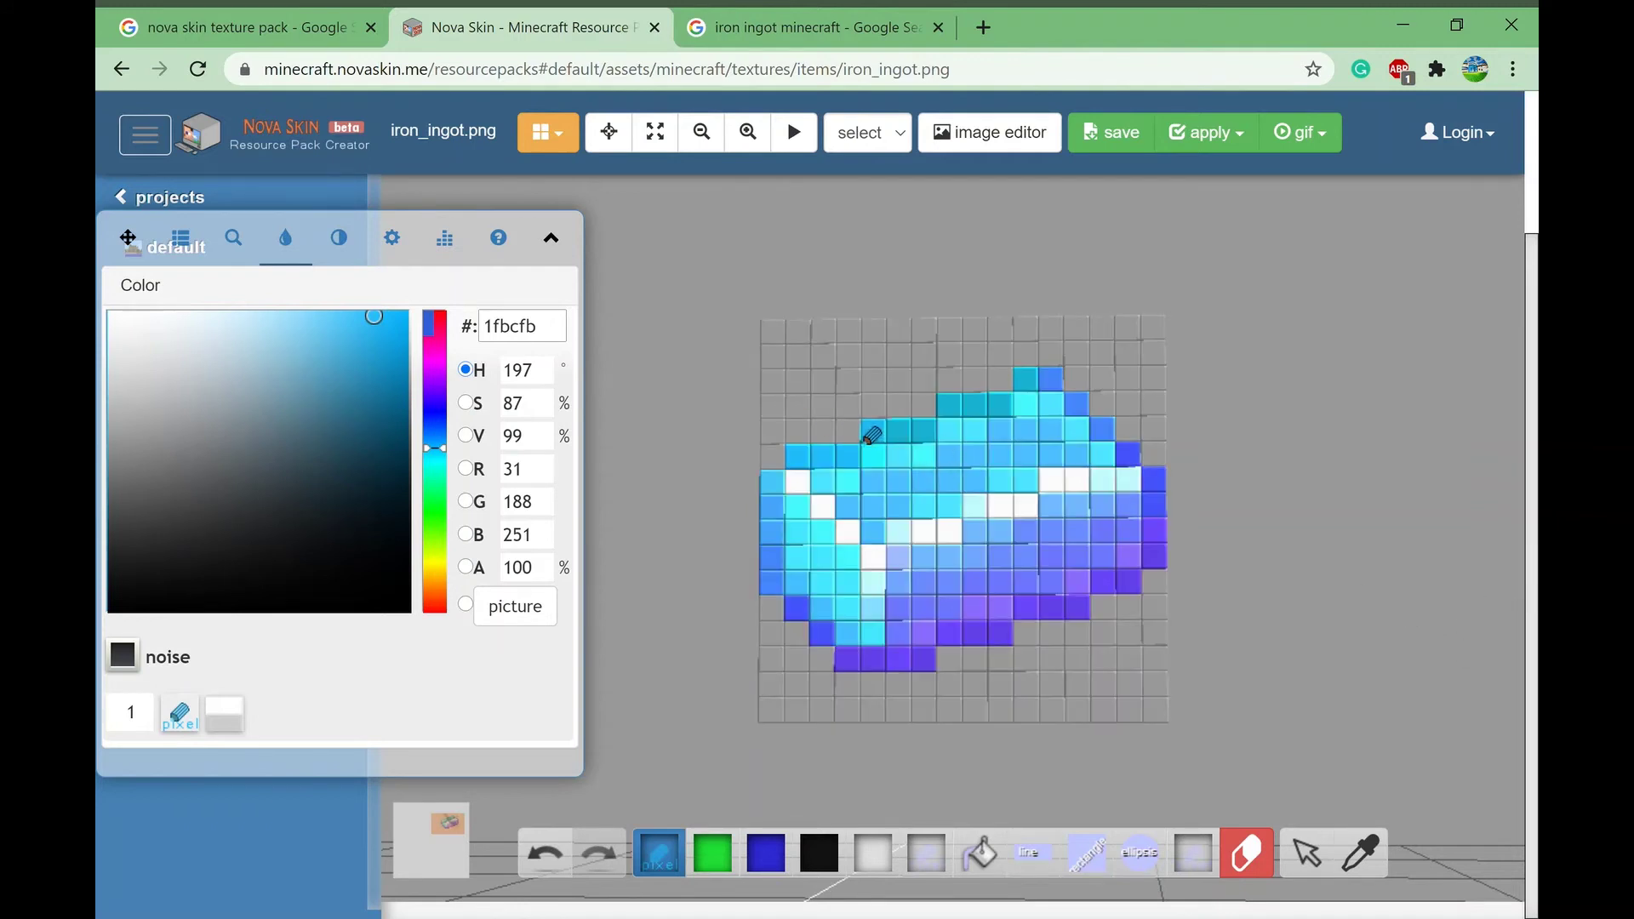
mouse_move(868, 436)
mouse_down()
mouse_move(923, 442)
mouse_move(979, 406)
mouse_up()
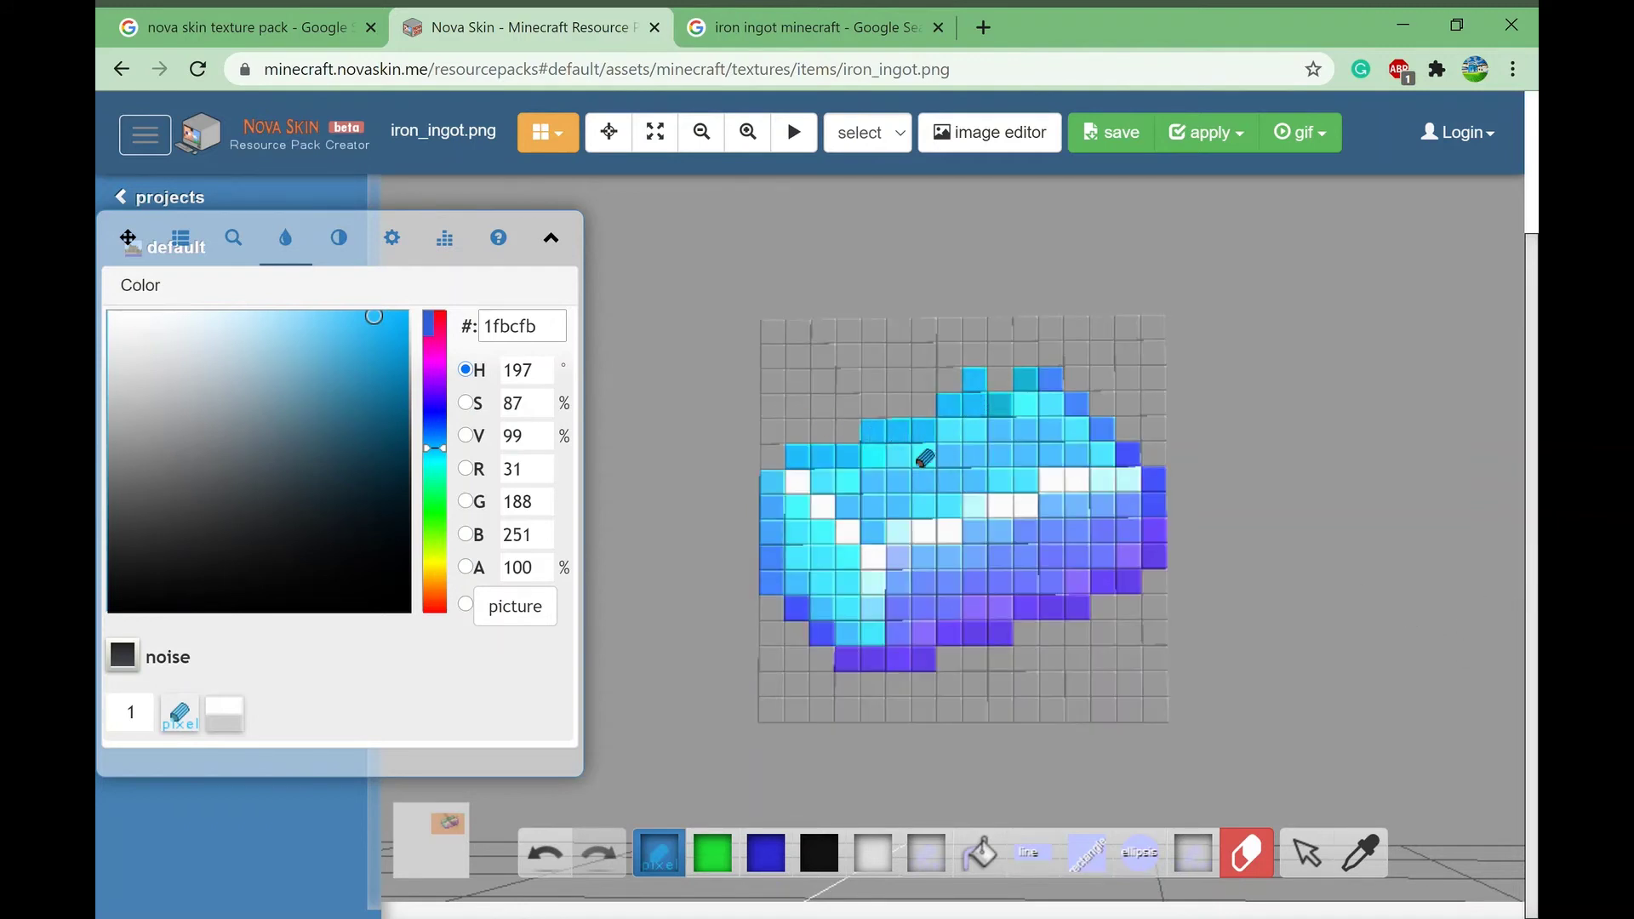
click(545, 851)
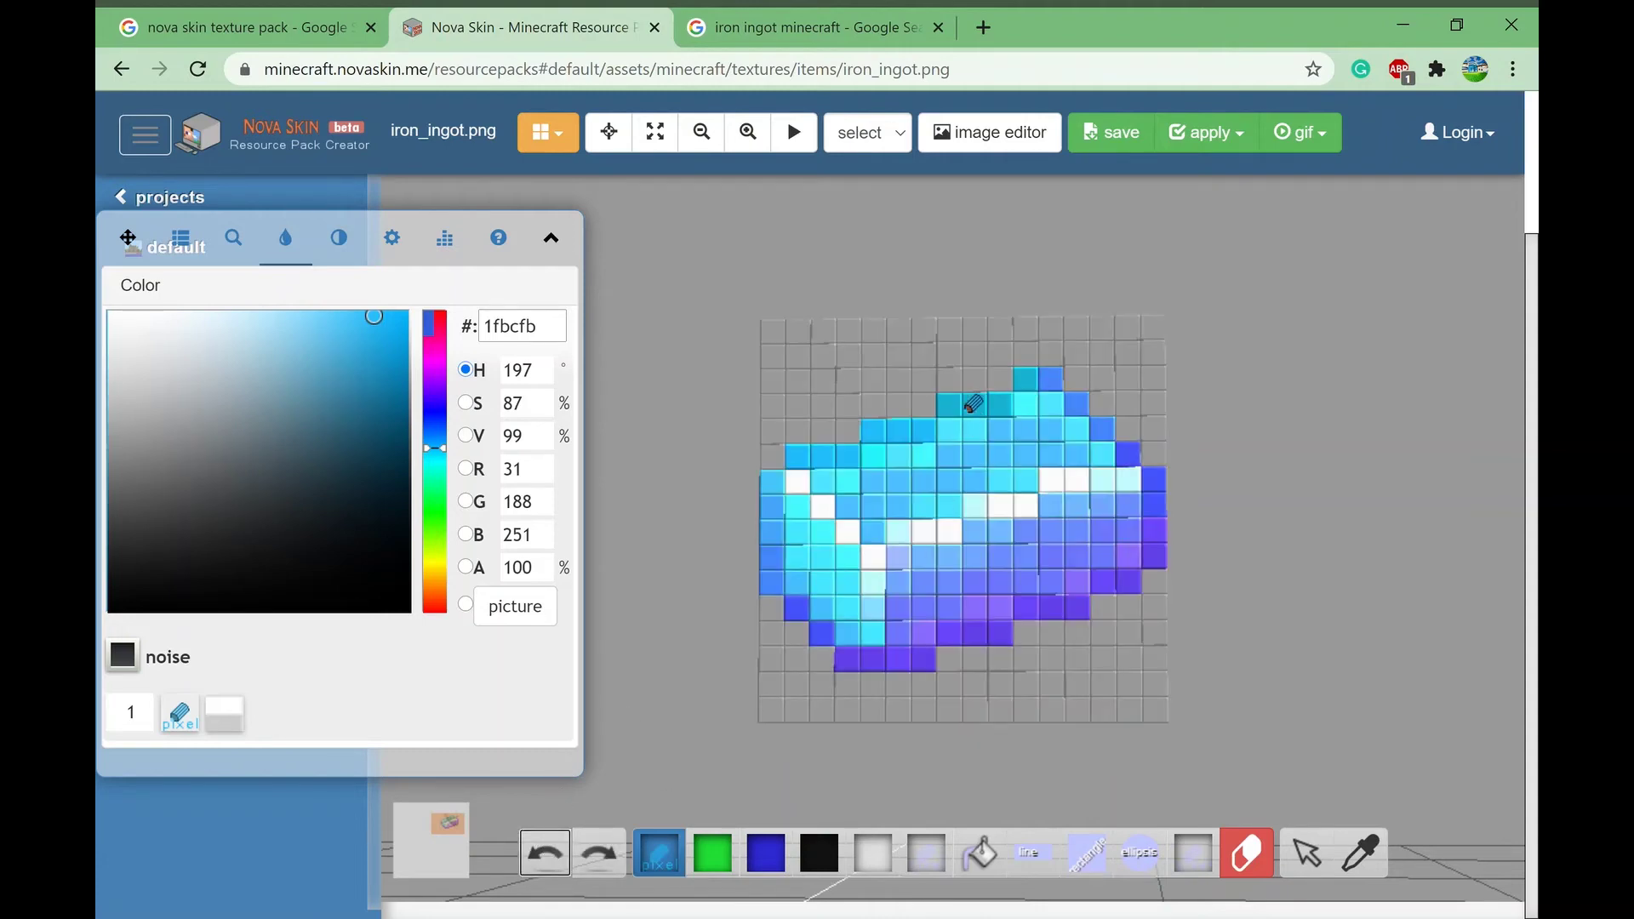
drag(973, 404, 1006, 412)
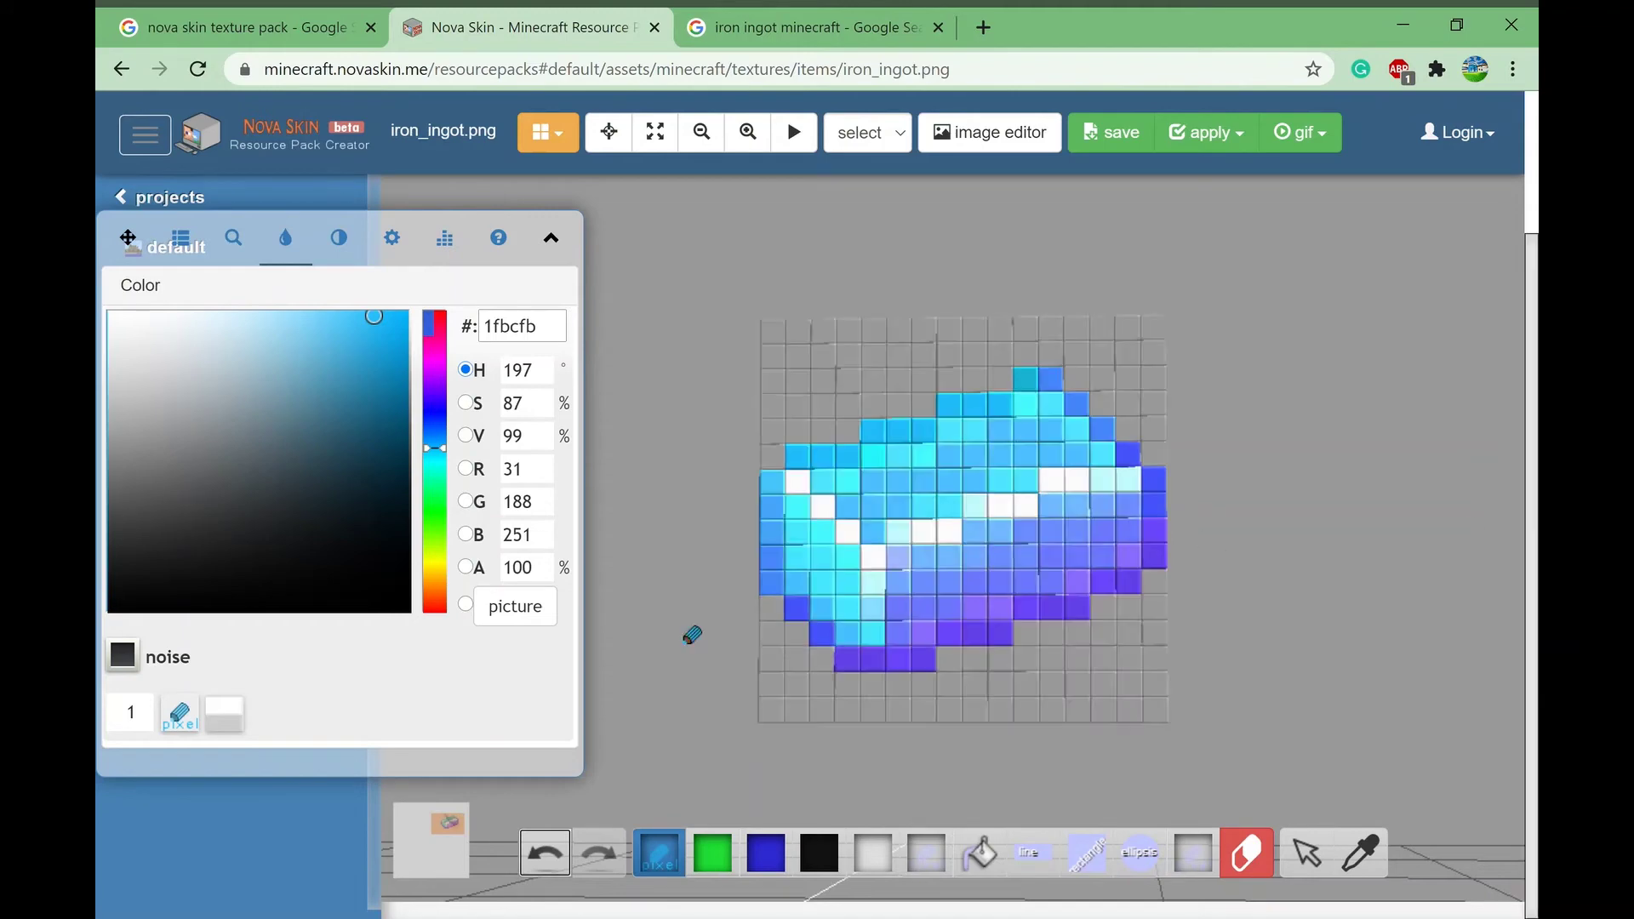
click(449, 445)
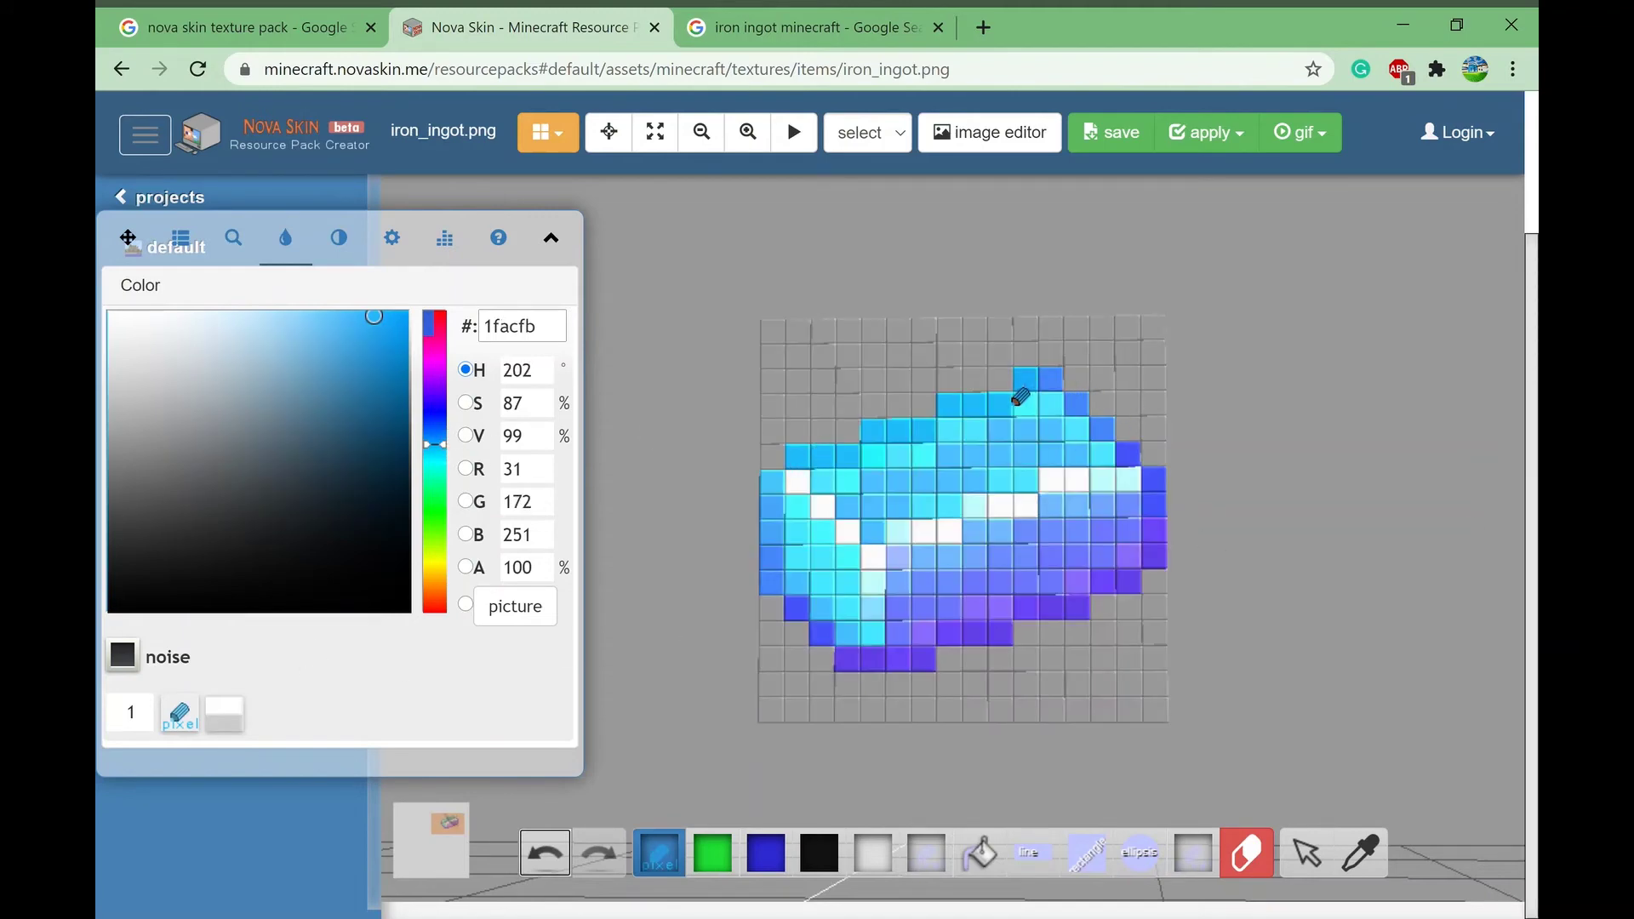
mouse_move(1397, 405)
mouse_down()
mouse_move(1441, 445)
mouse_move(1324, 379)
mouse_move(1379, 412)
mouse_up()
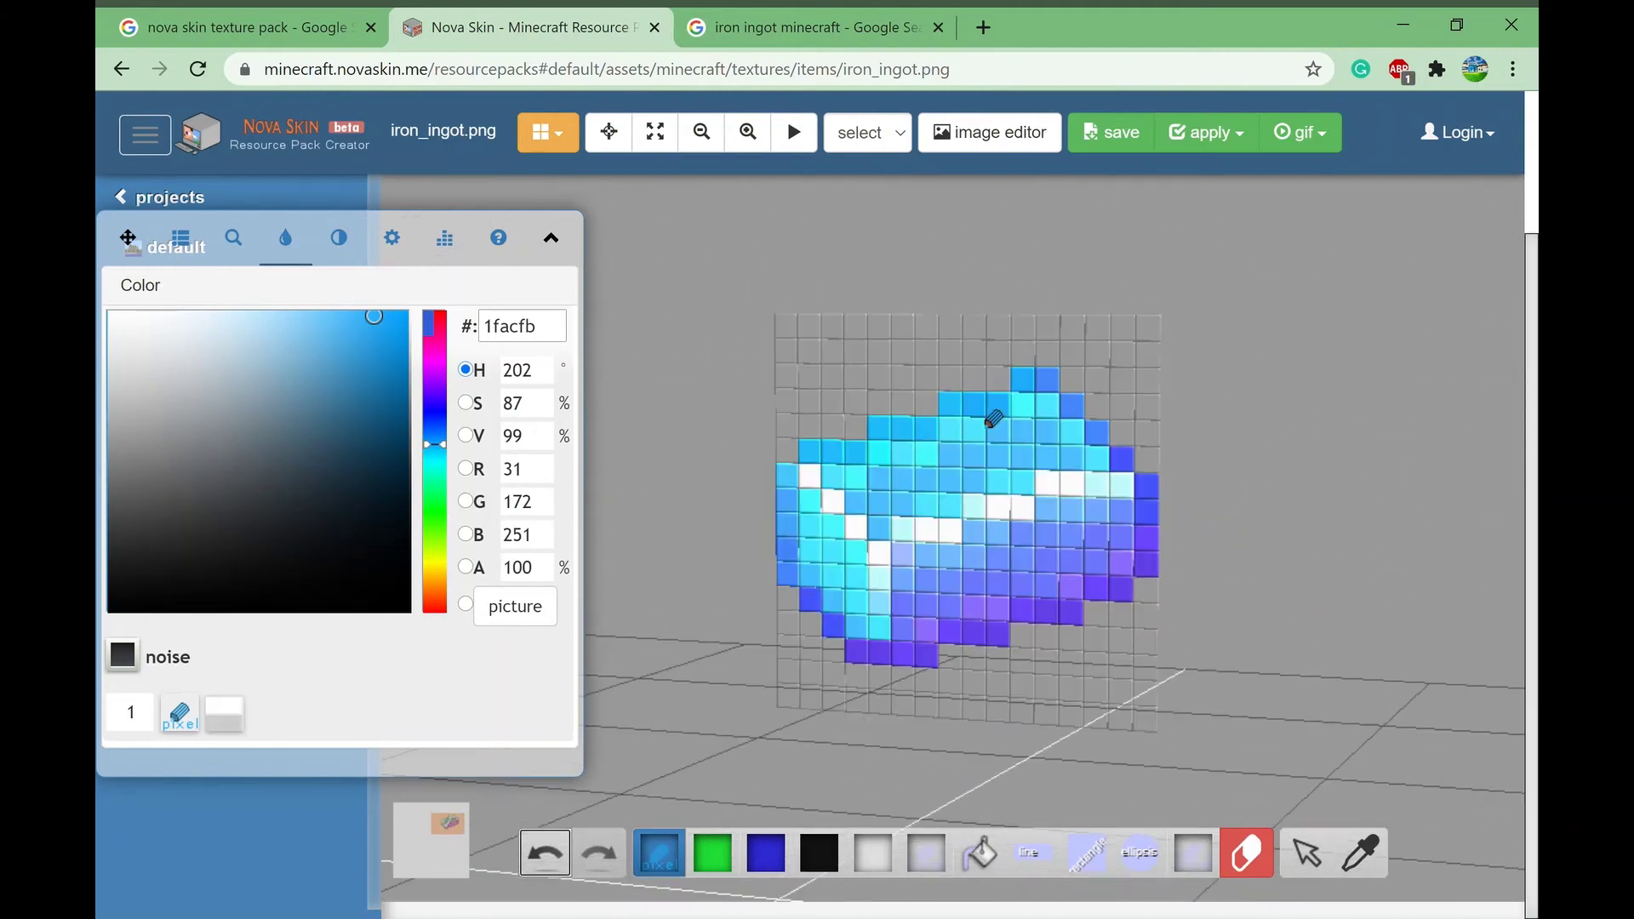
right_click(910, 441)
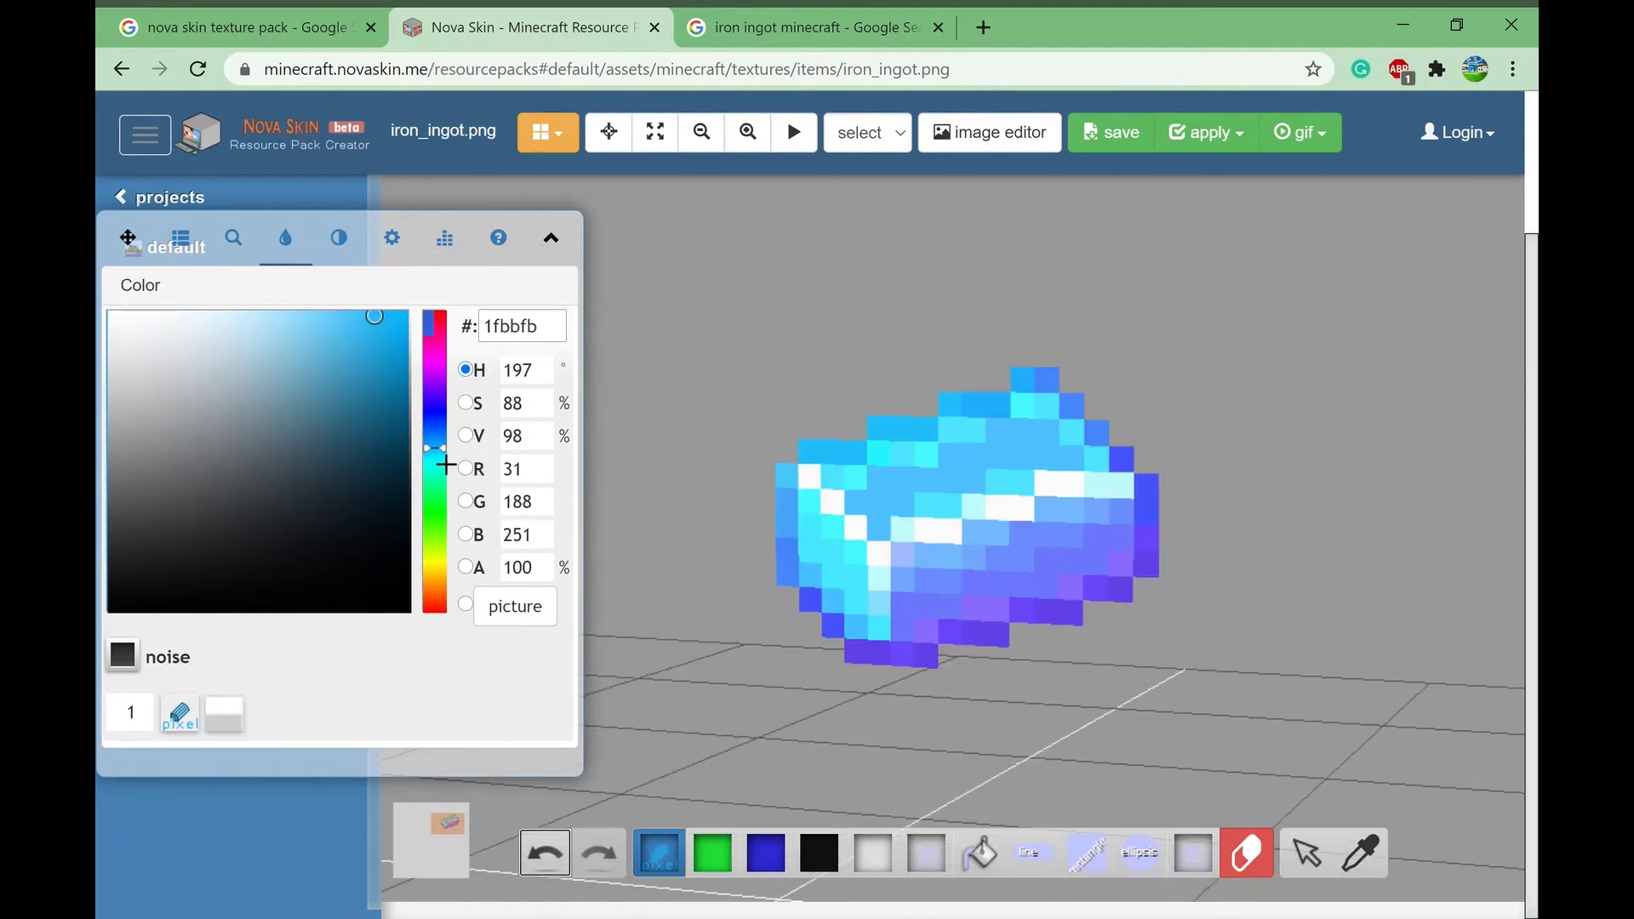
drag(446, 465, 446, 470)
drag(366, 354, 388, 361)
click(461, 474)
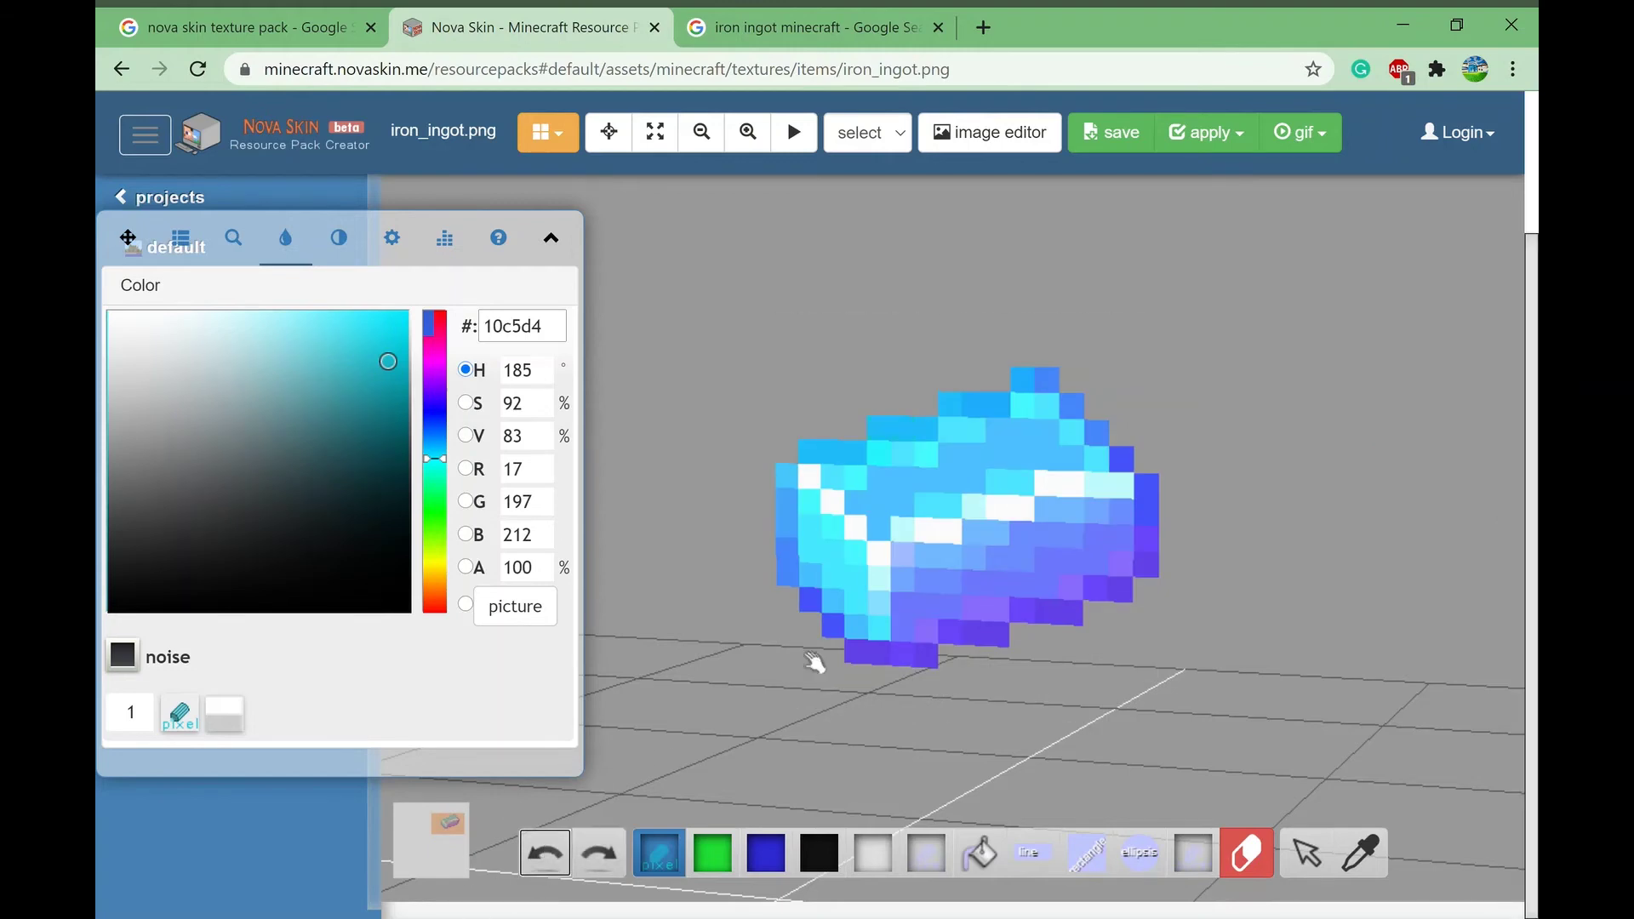
alt+click(893, 432)
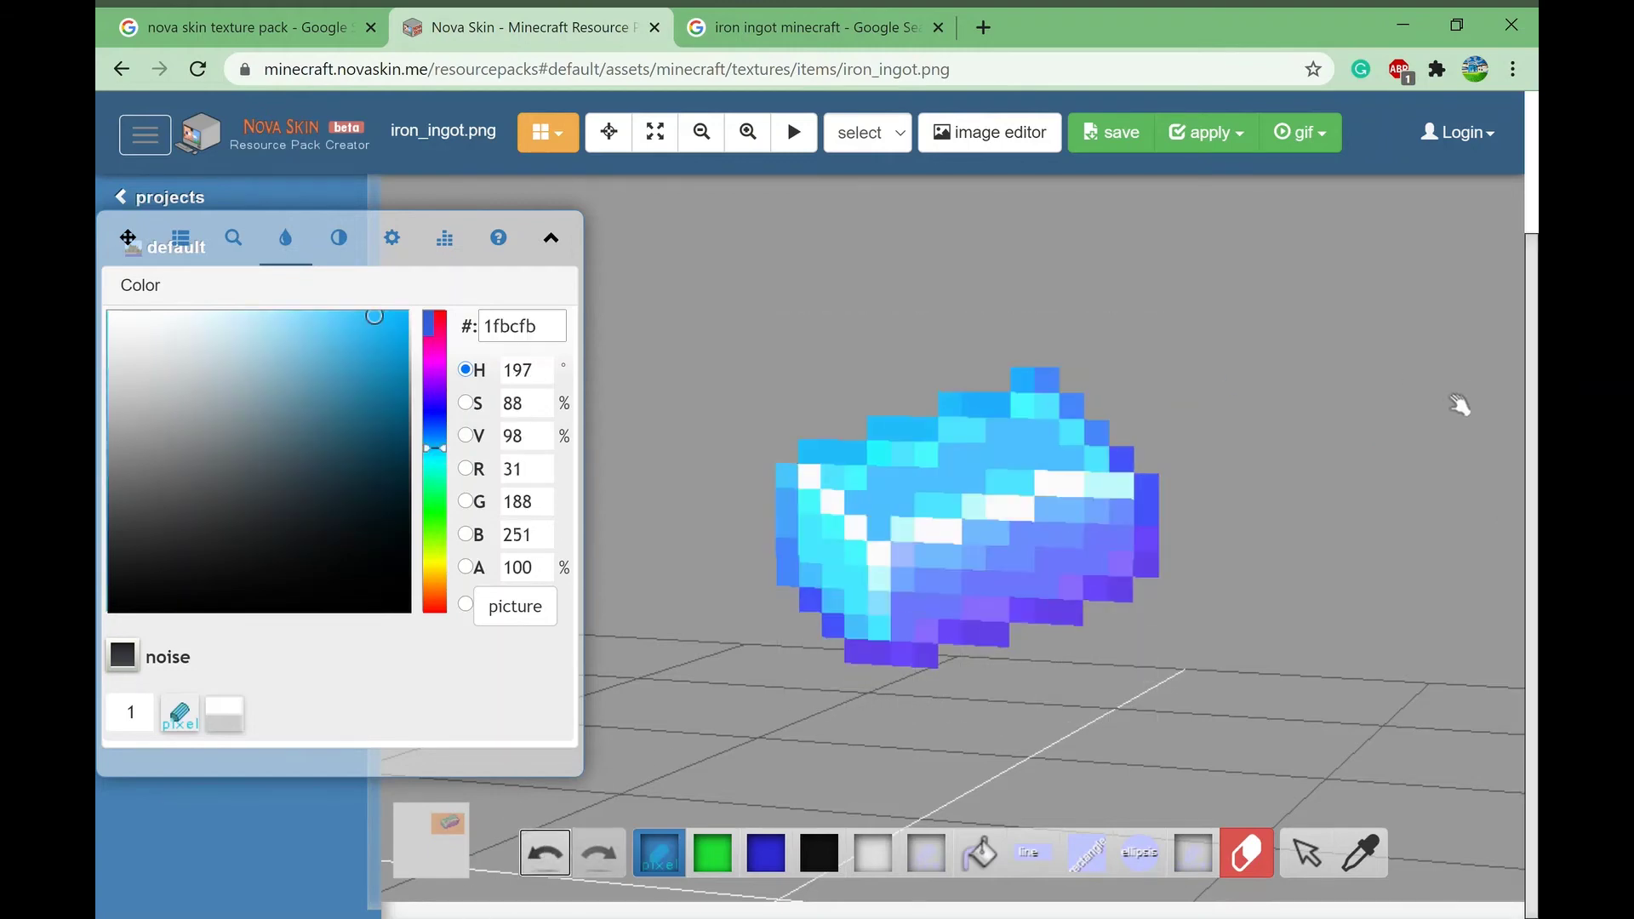
Step: Save the repainted iron ingot into Example Pack, replacing textures/items/iron_ingot.png
drag(1459, 401, 1504, 417)
click(1116, 137)
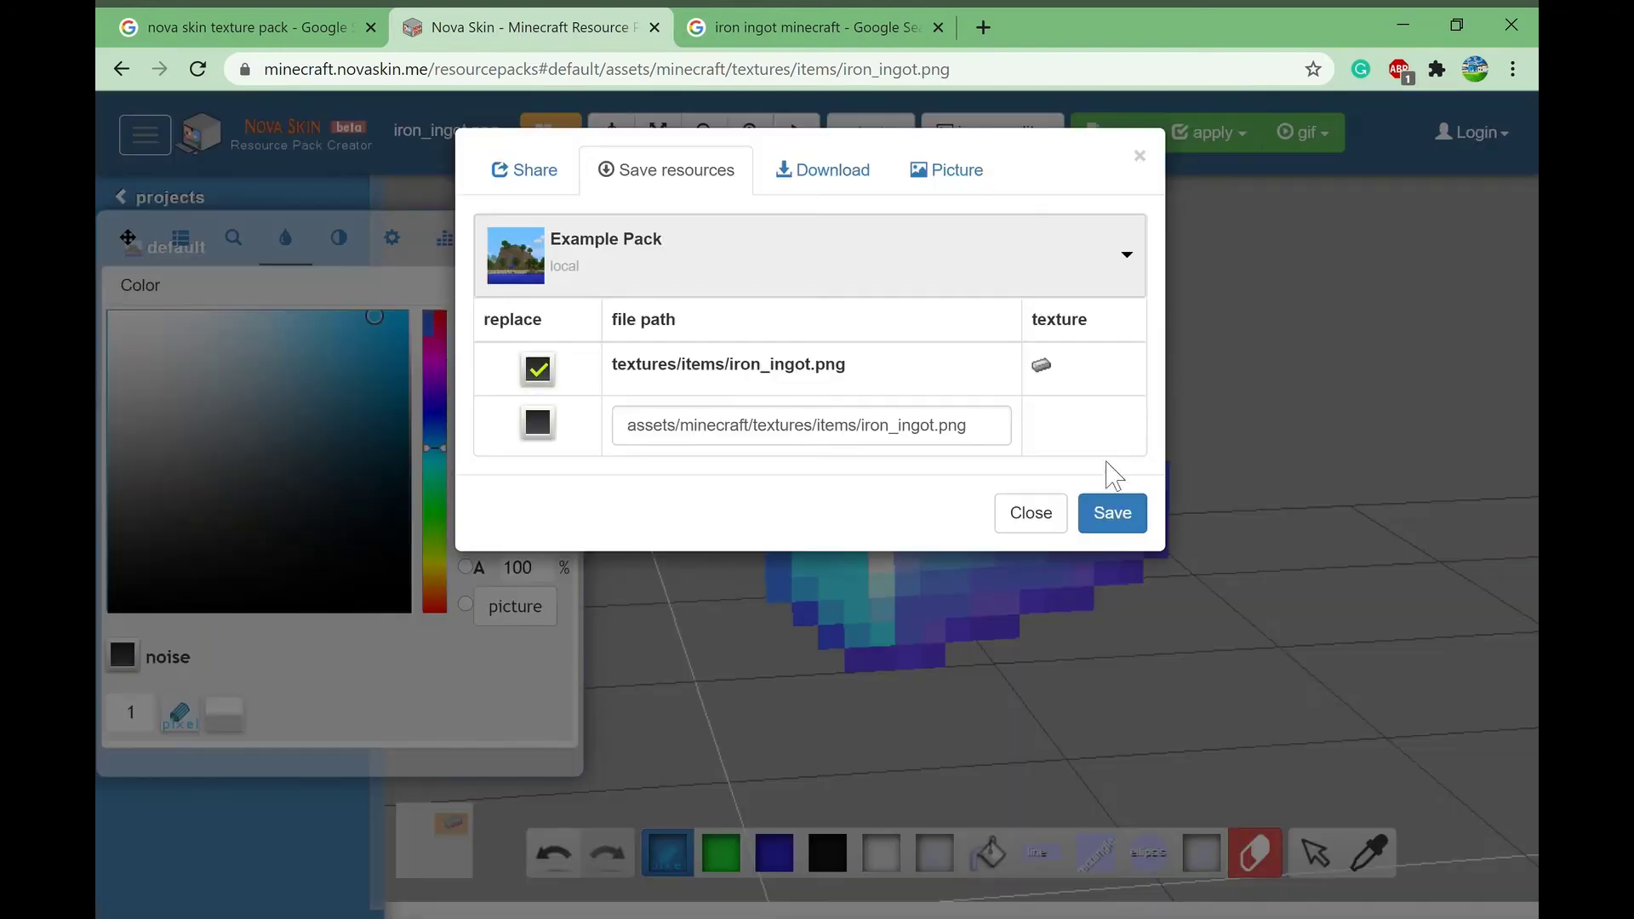
click(1114, 507)
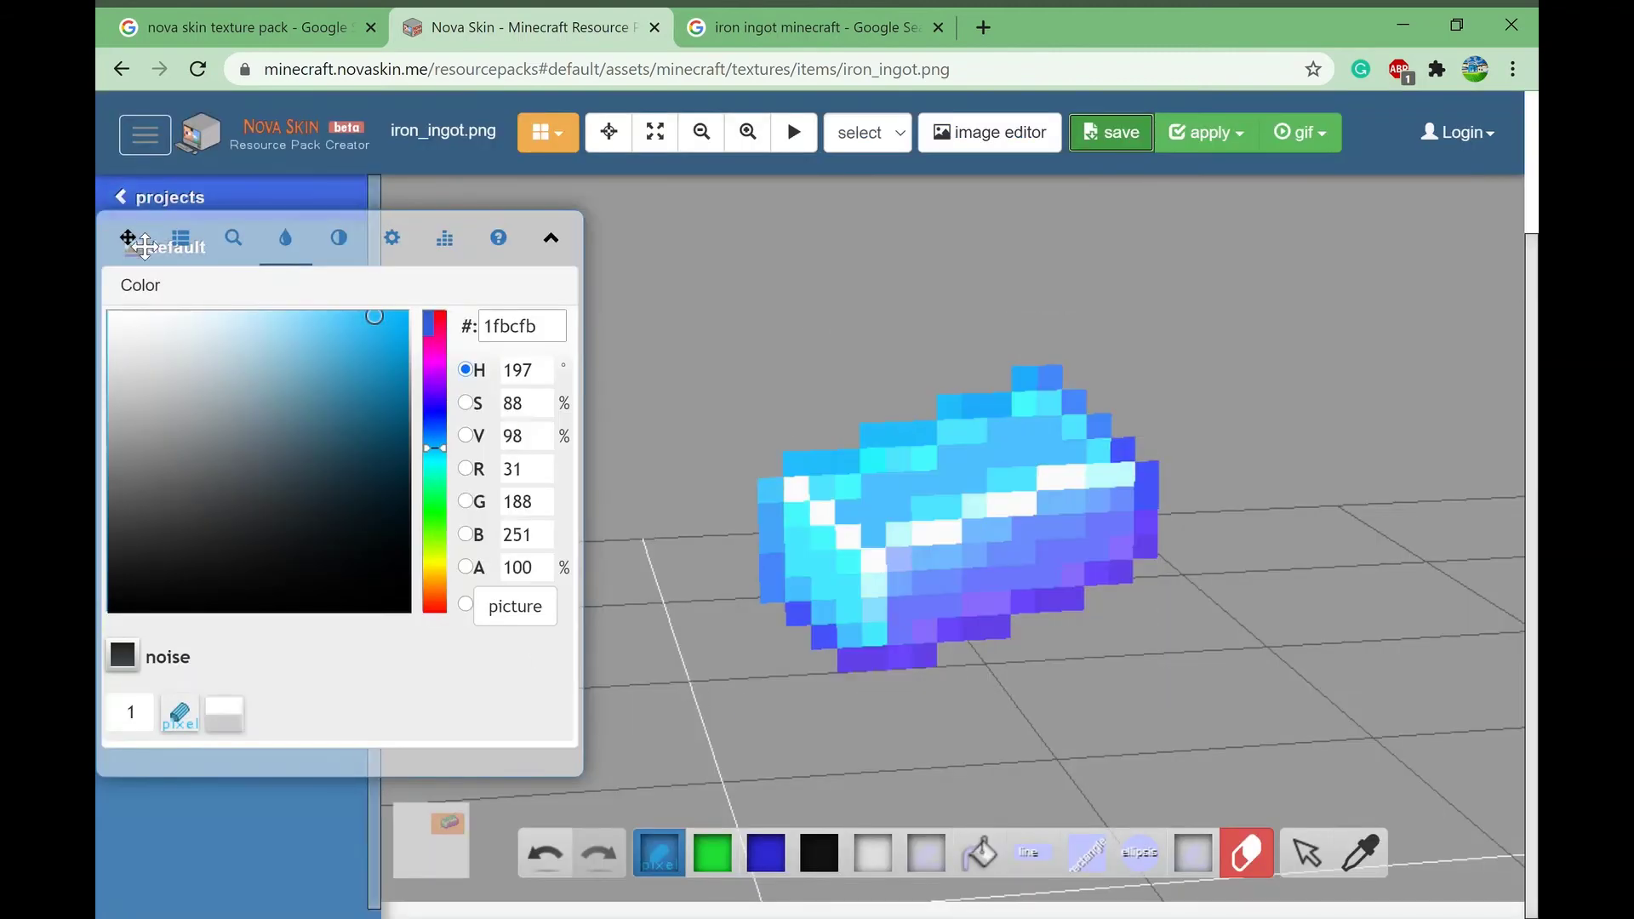
Step: Open skeleton.png from the skeleton folder of the default entity textures for editing
drag(241, 245, 1181, 248)
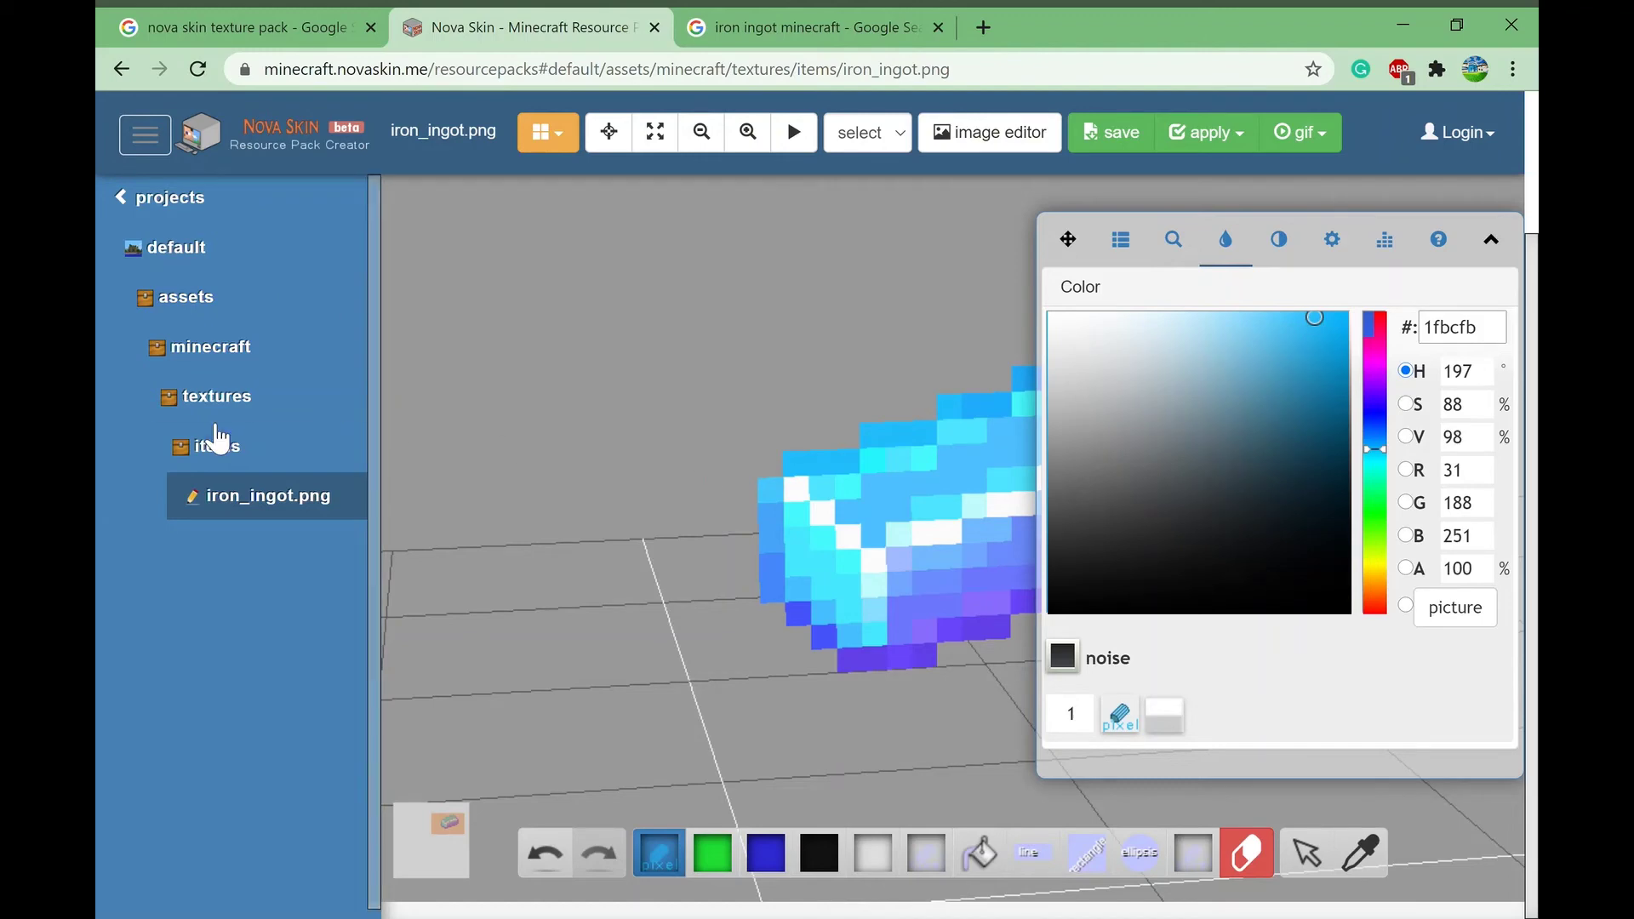
click(219, 445)
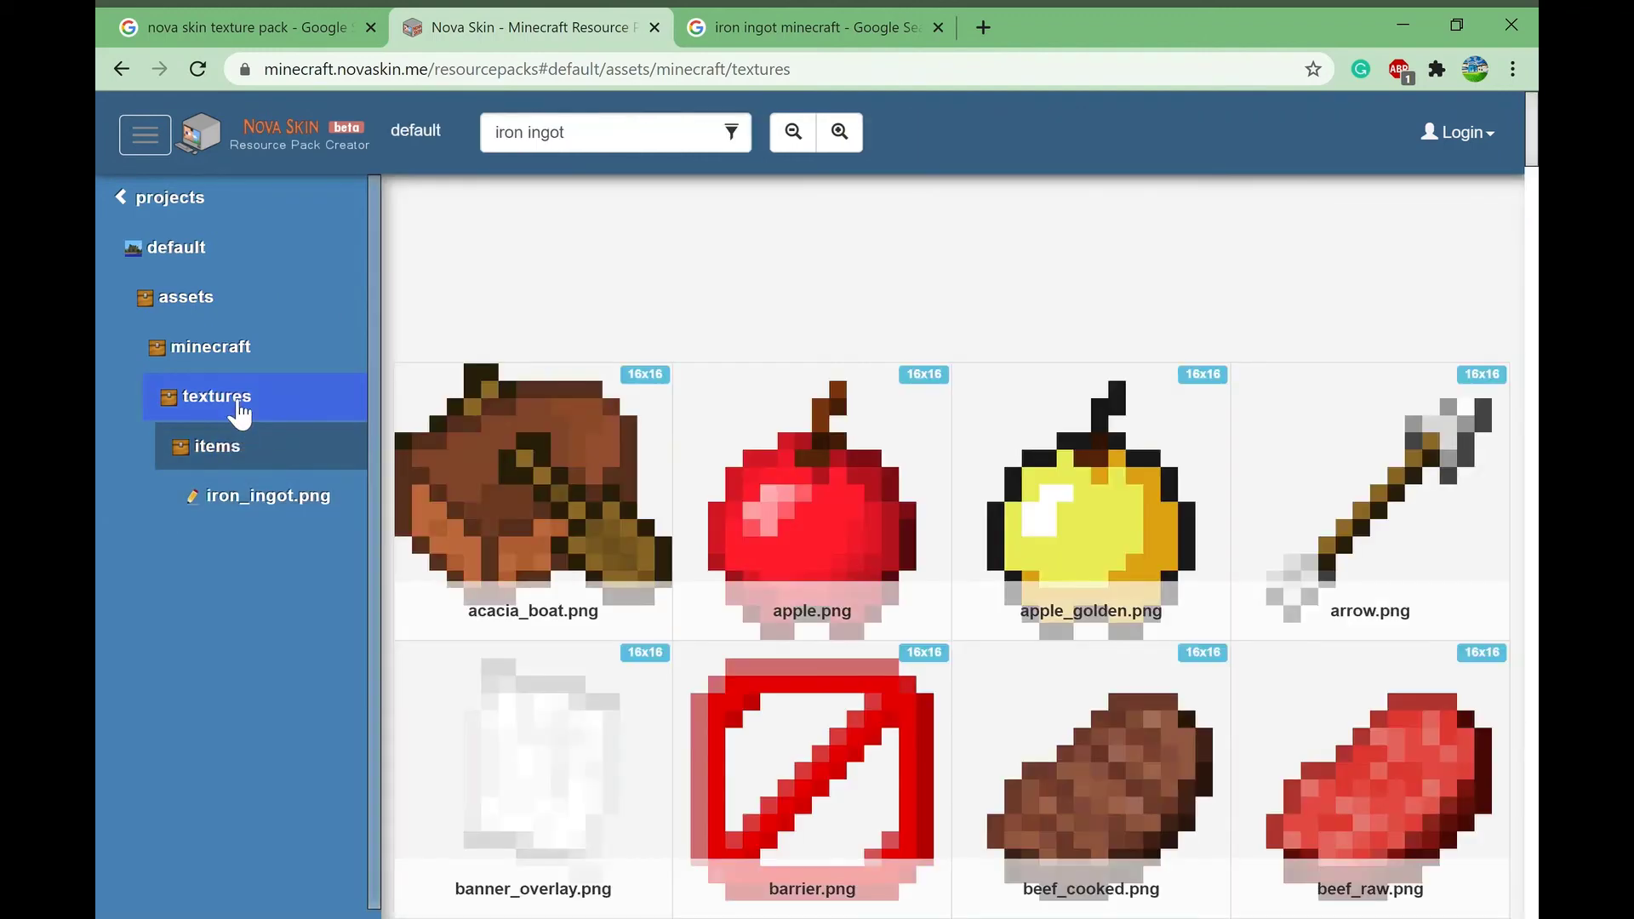
click(235, 400)
click(184, 347)
click(190, 231)
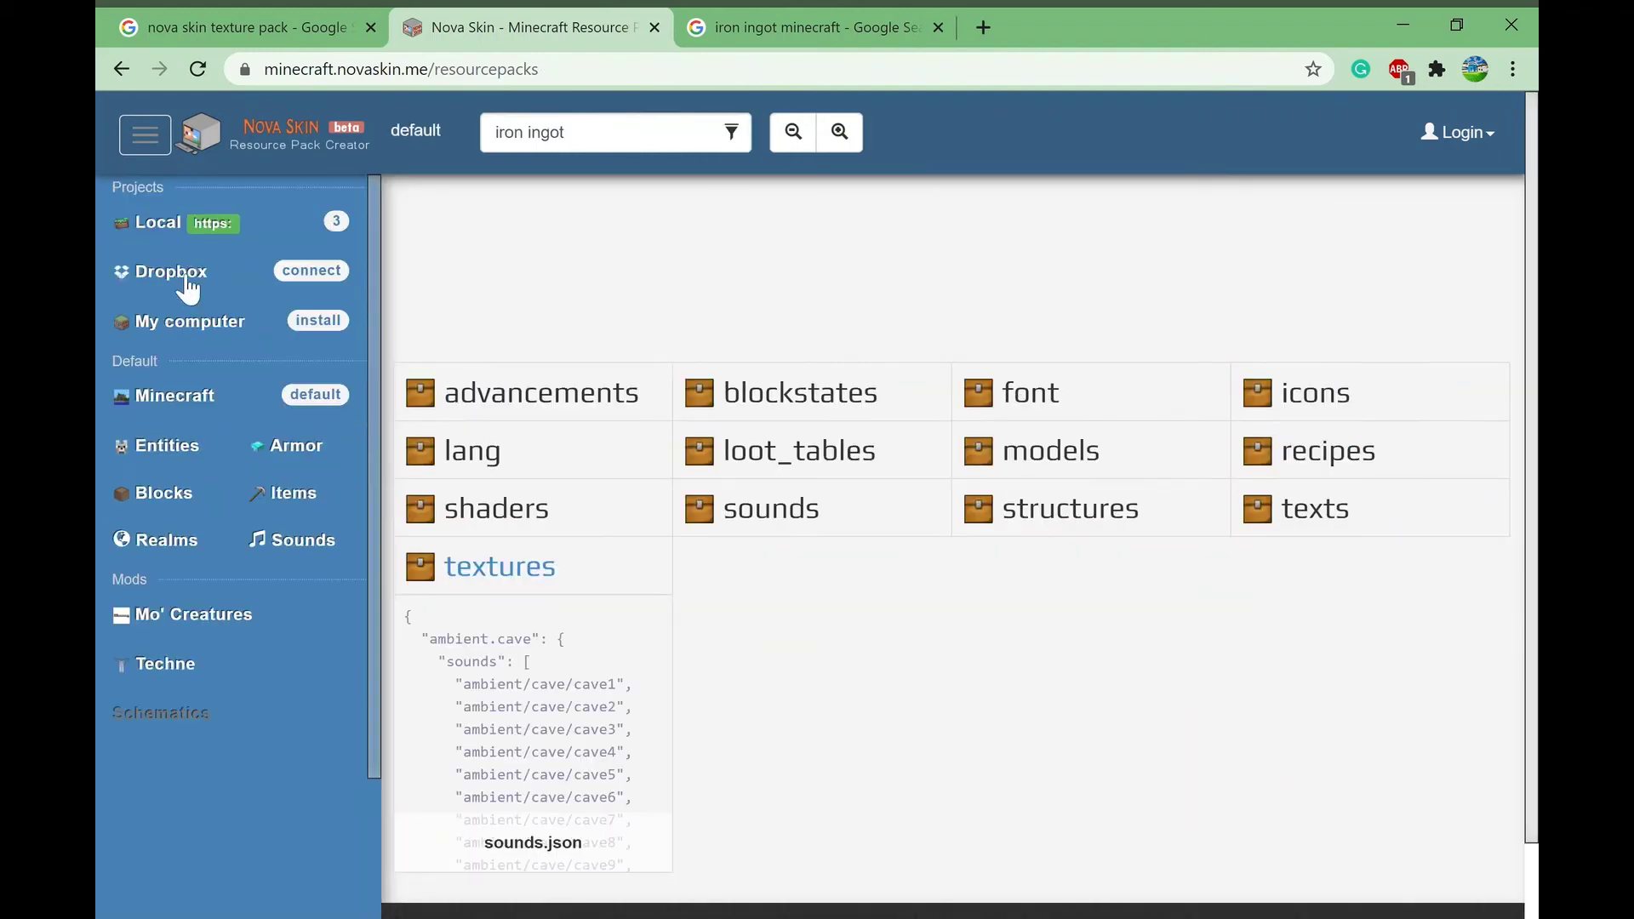
click(185, 458)
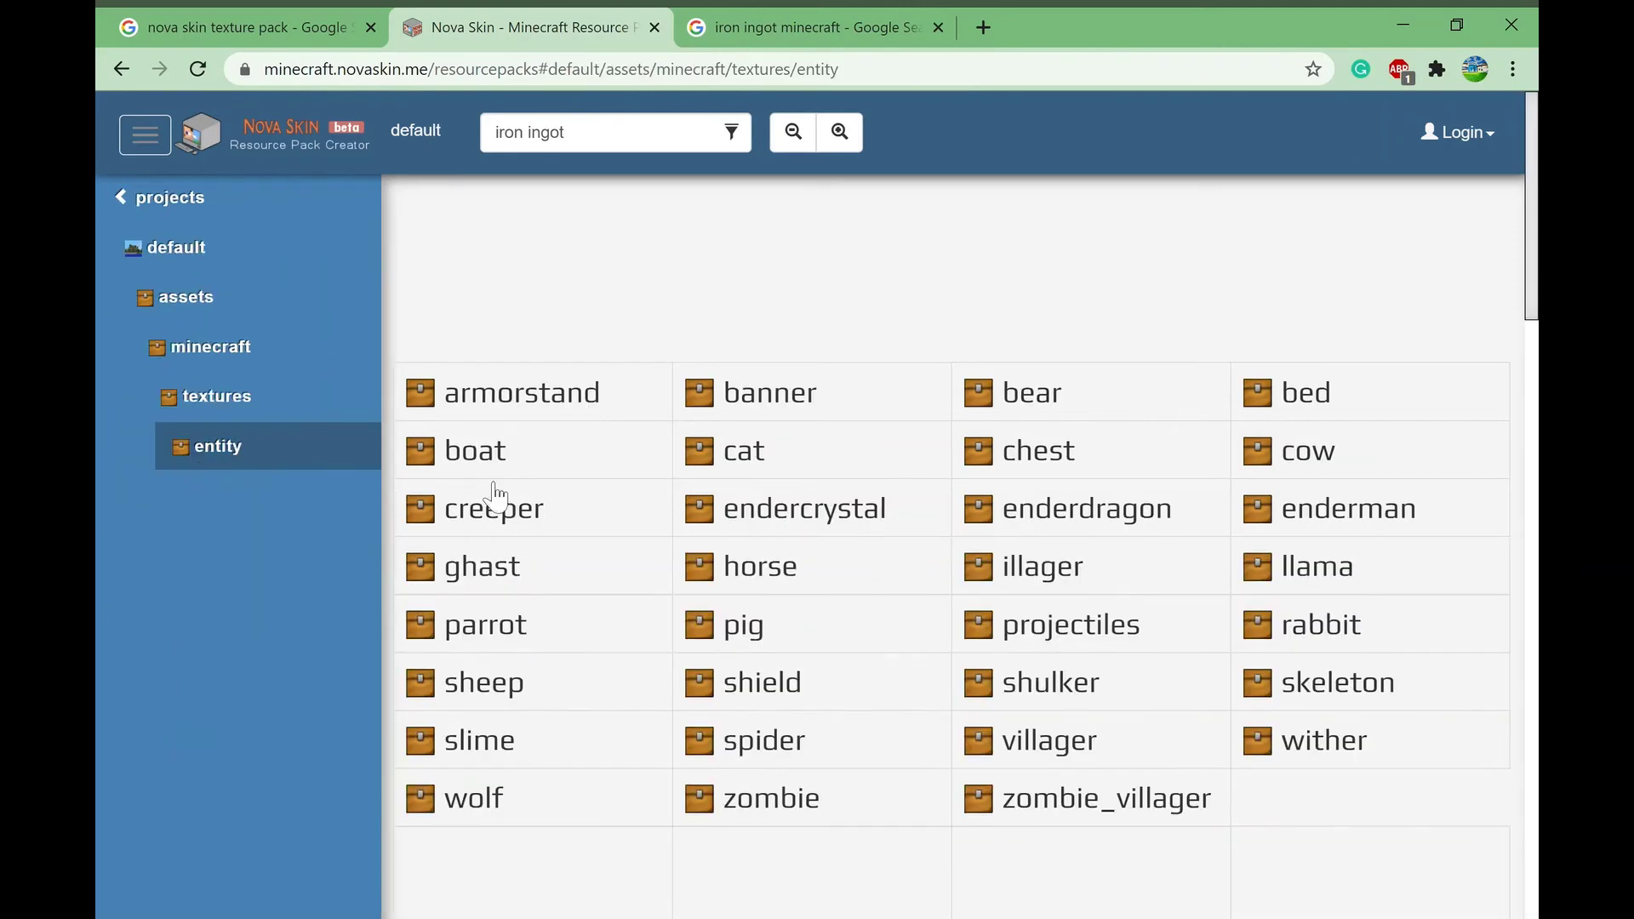
scroll(629, 545, down, 3)
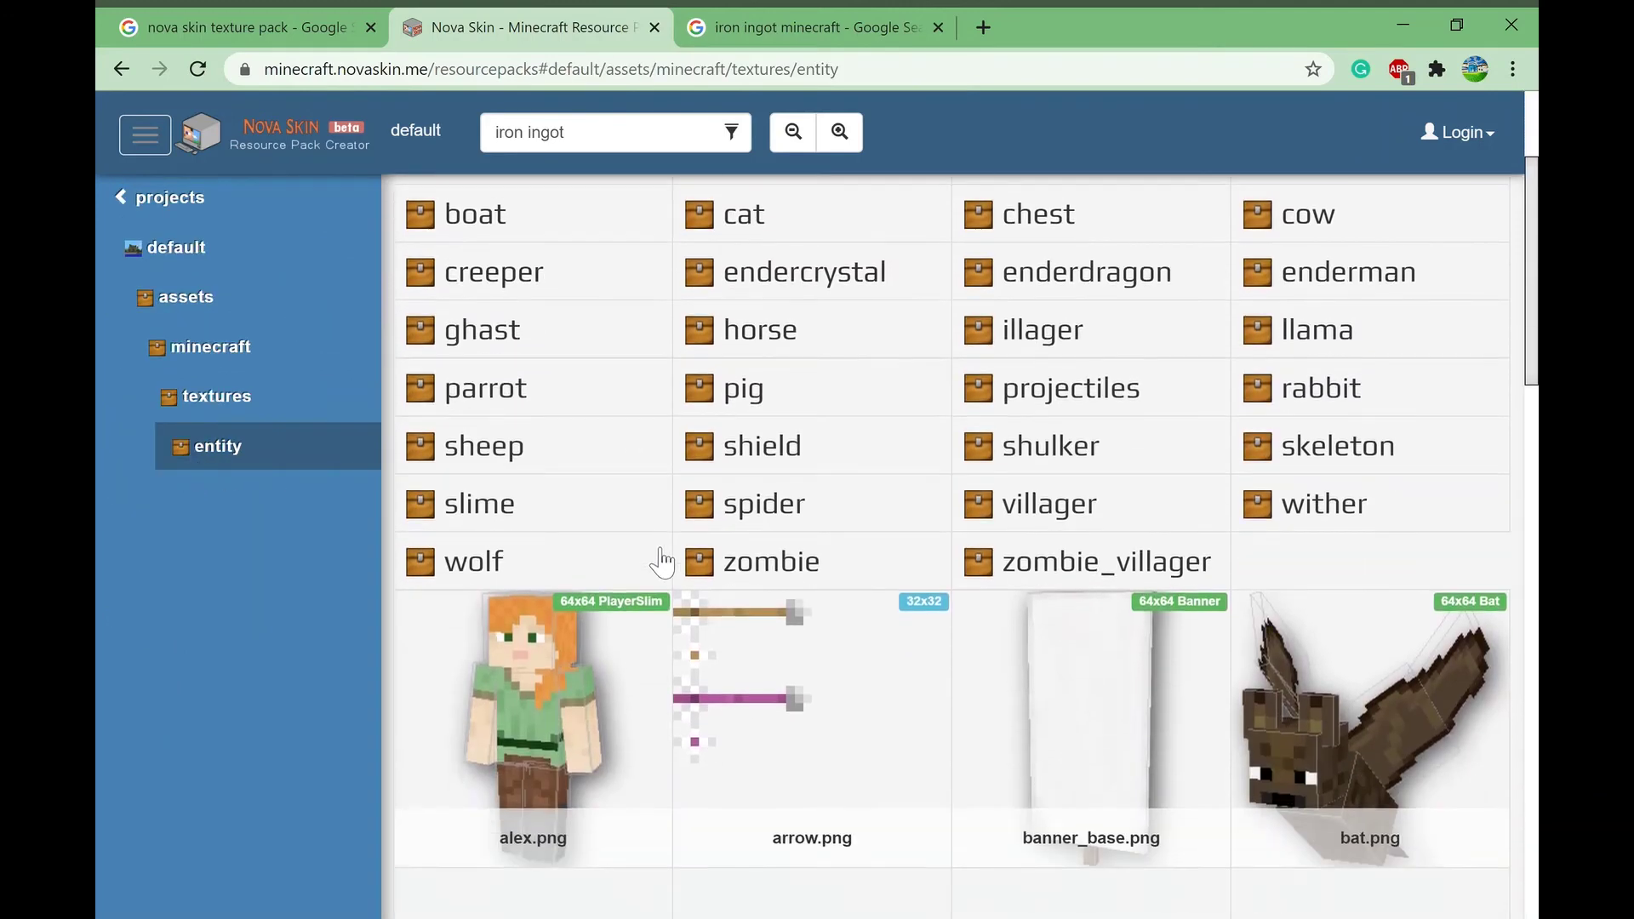
scroll(997, 546, up, 1)
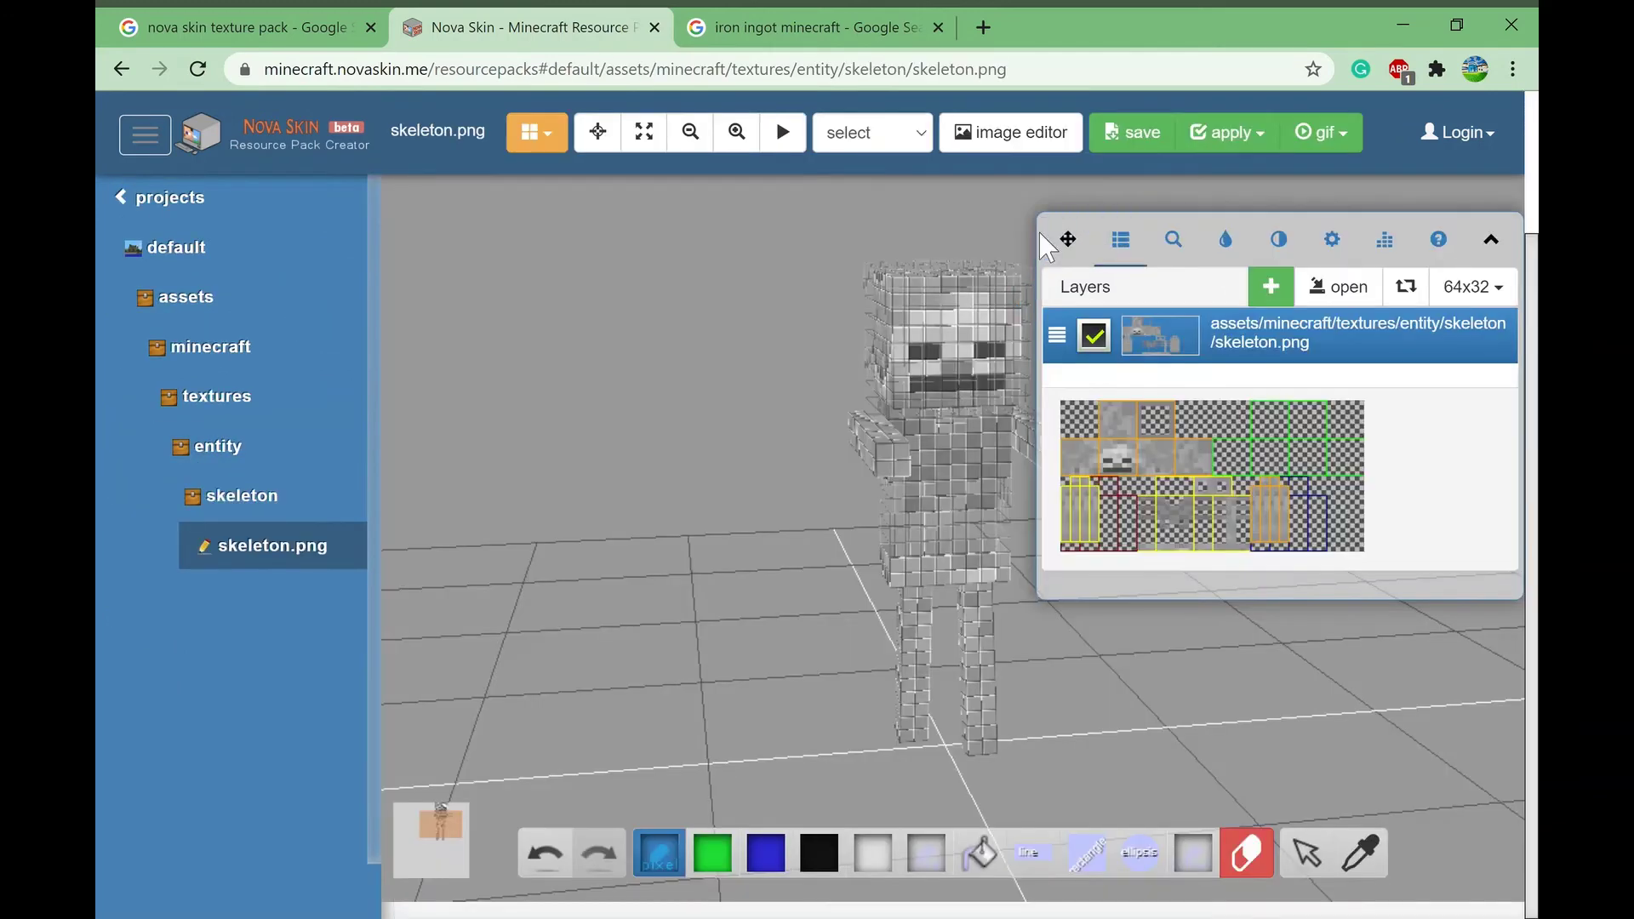
Step: Examine the skeleton model, its headwear part, and its option and pose settings
drag(1068, 239, 128, 321)
drag(1186, 400, 1271, 403)
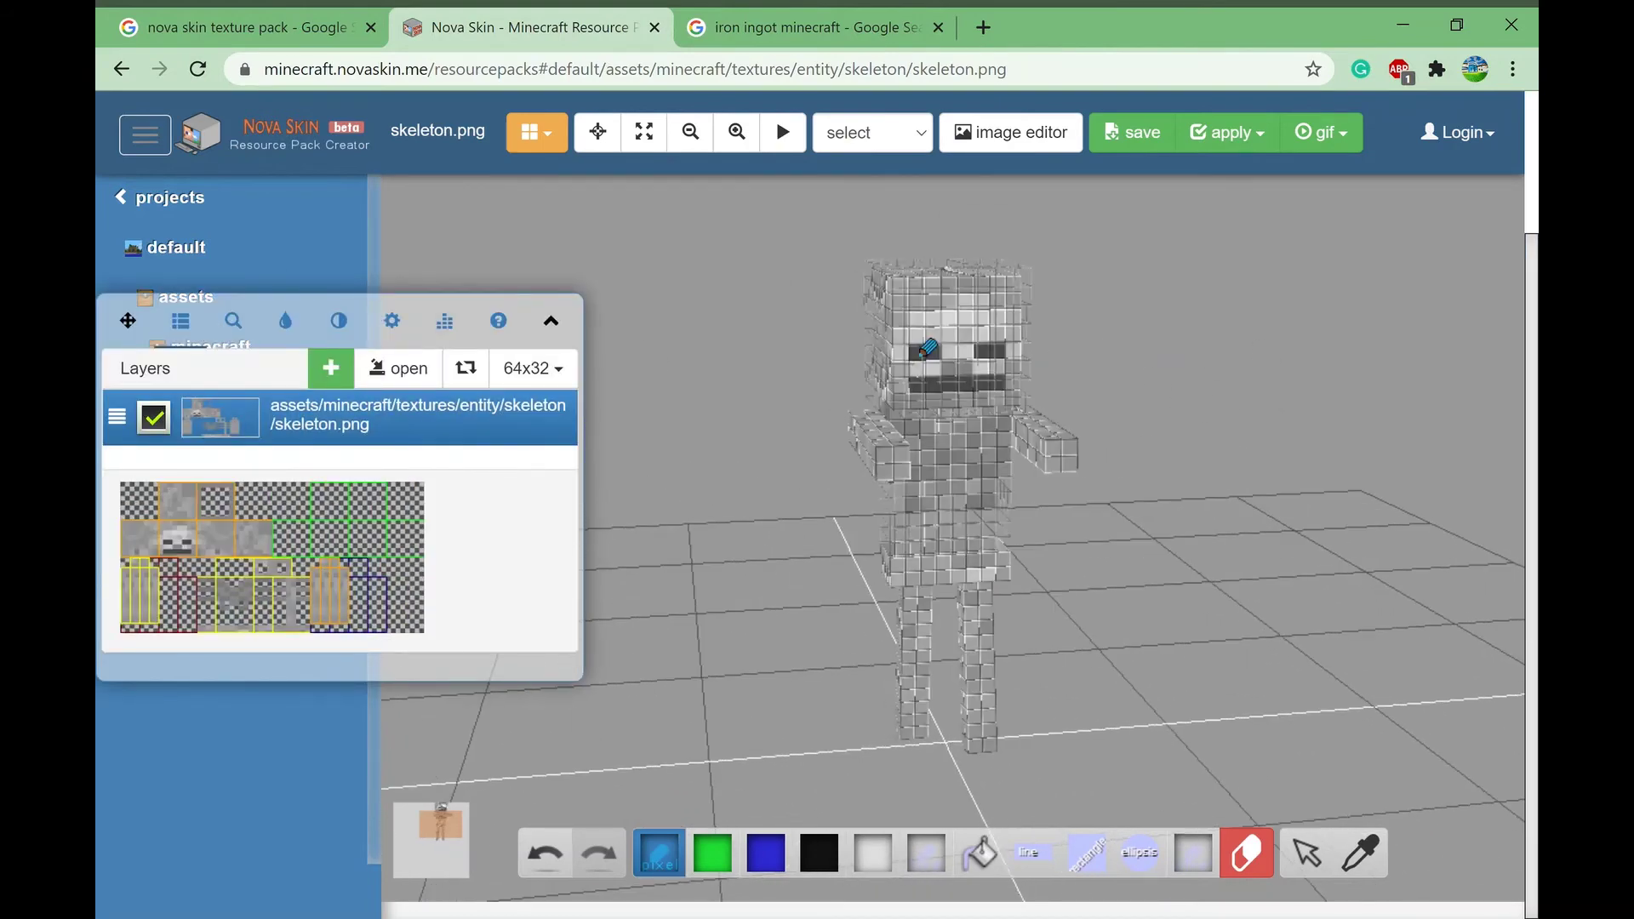
click(936, 379)
click(1033, 368)
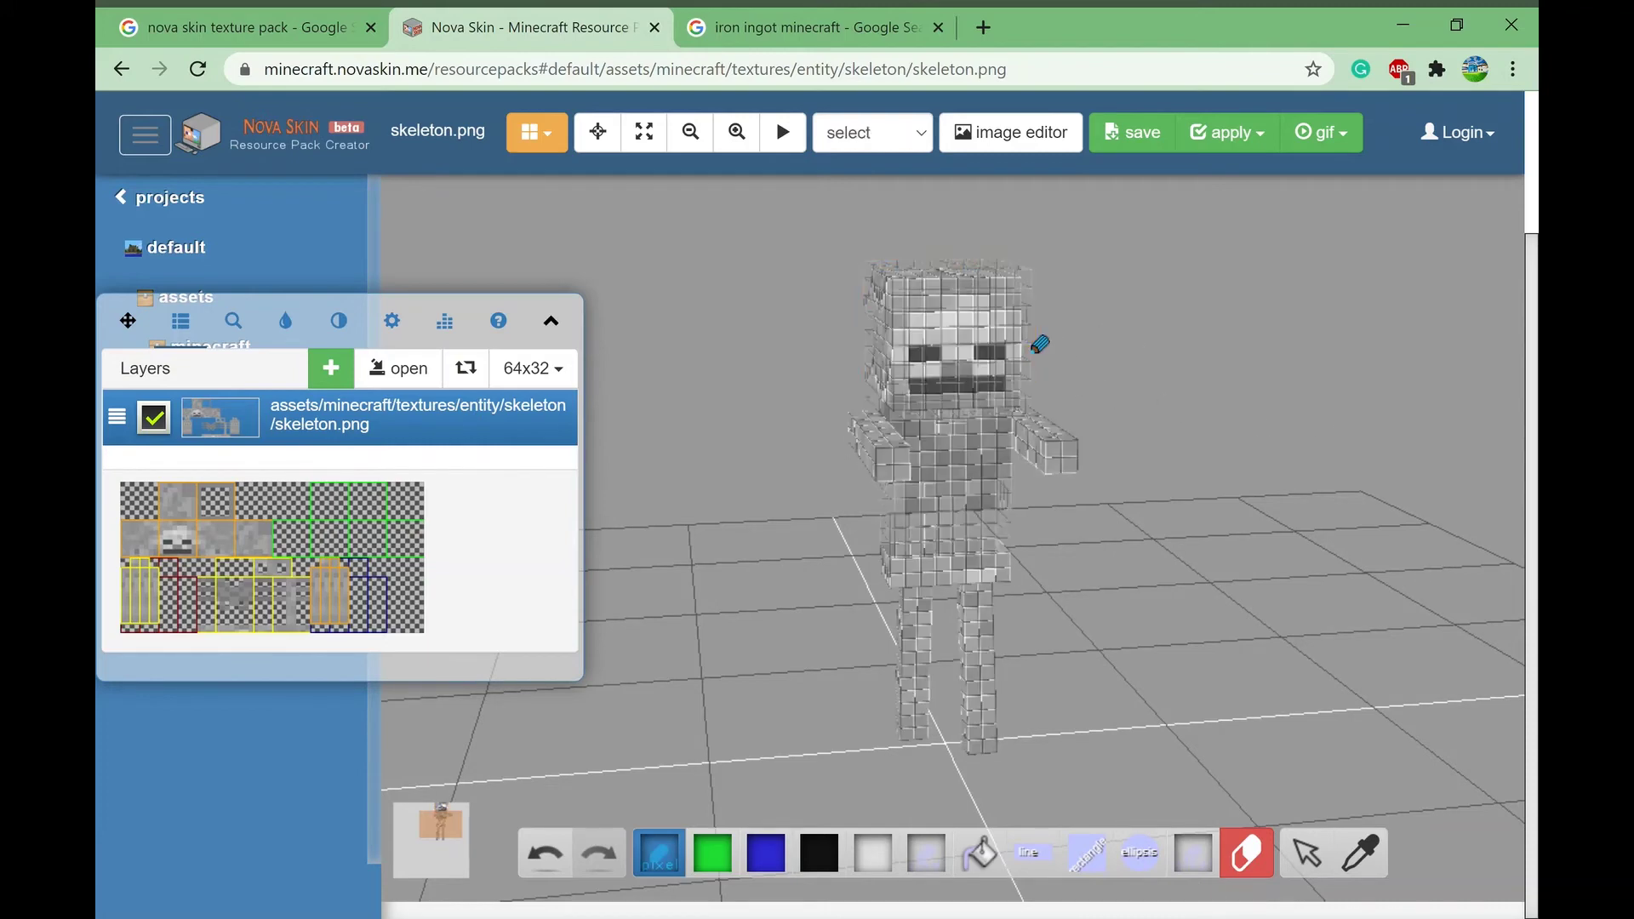
click(987, 356)
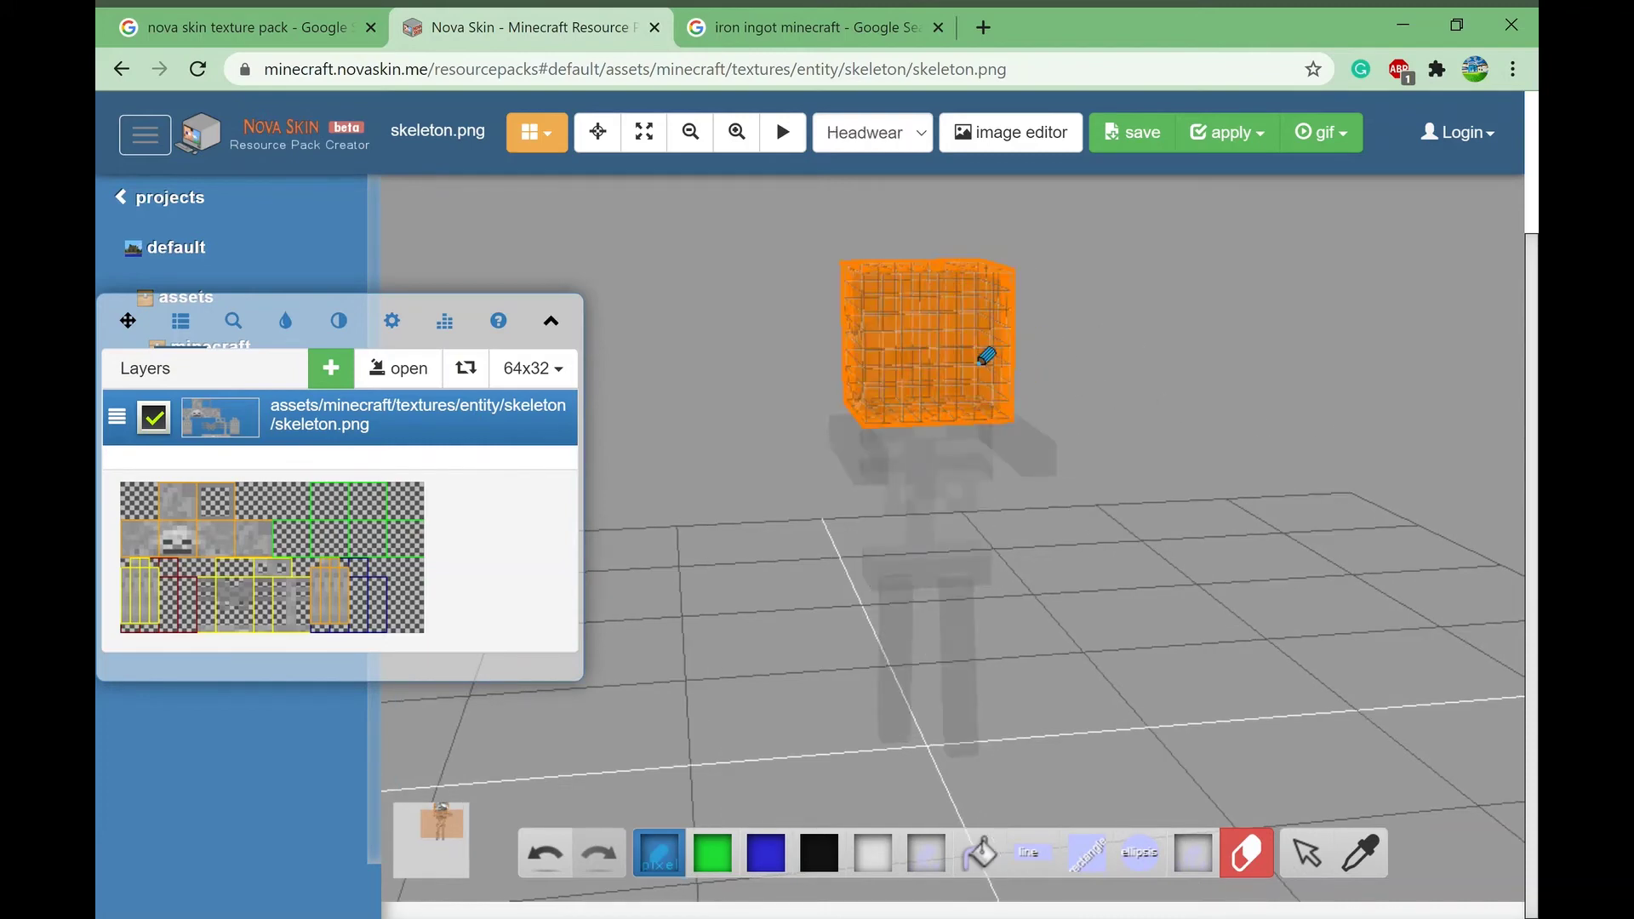
click(988, 356)
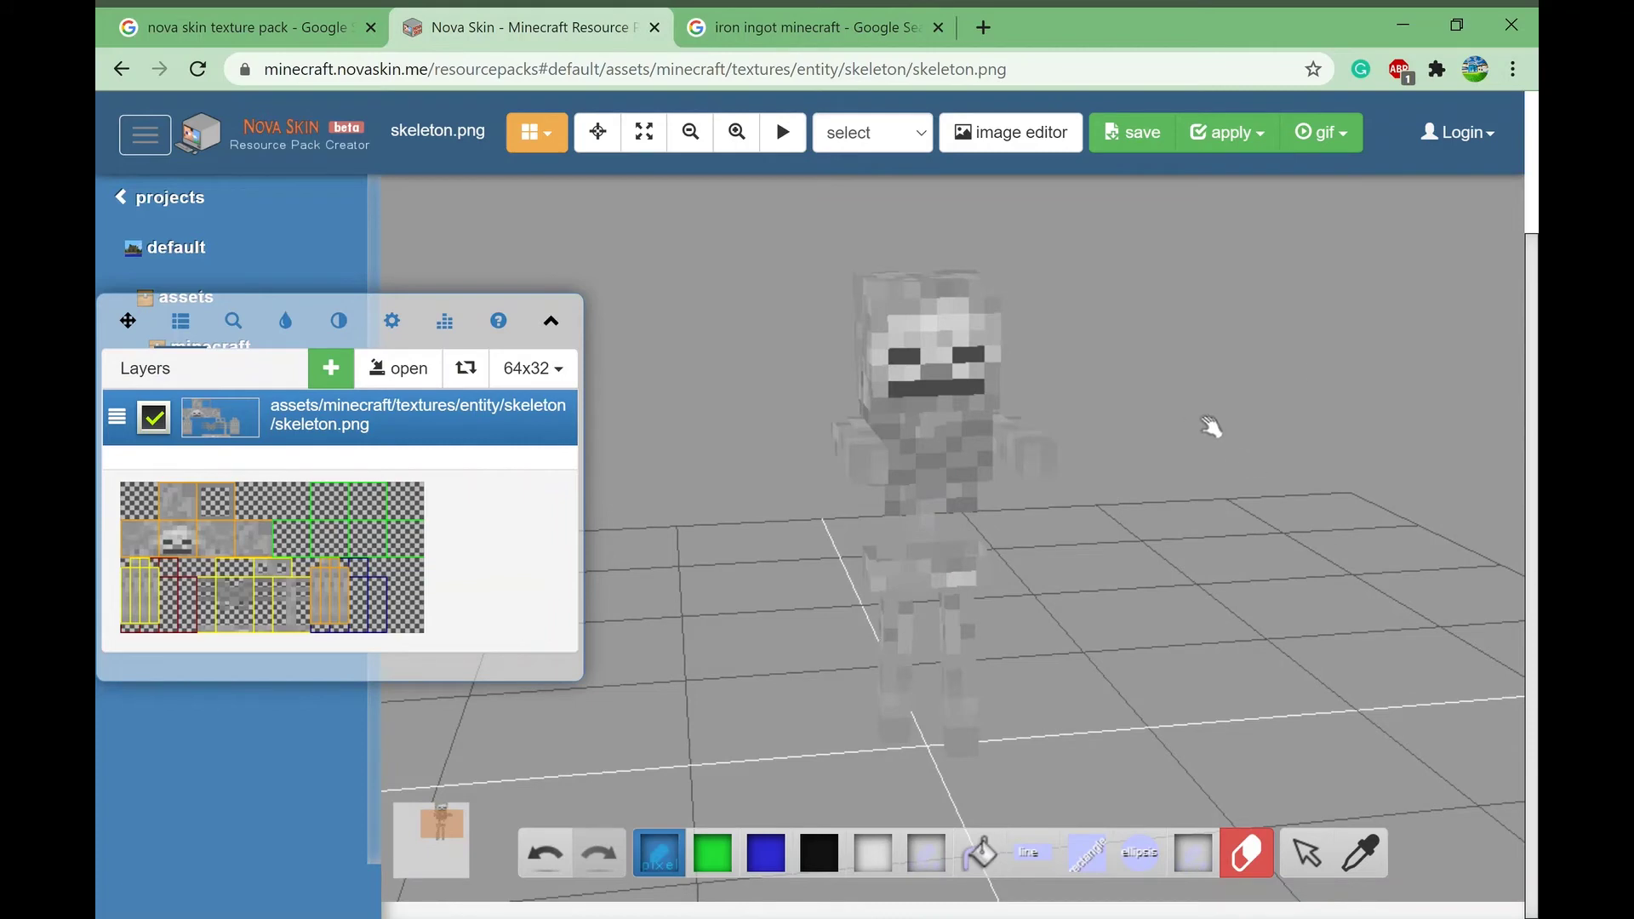
drag(1210, 426, 1160, 431)
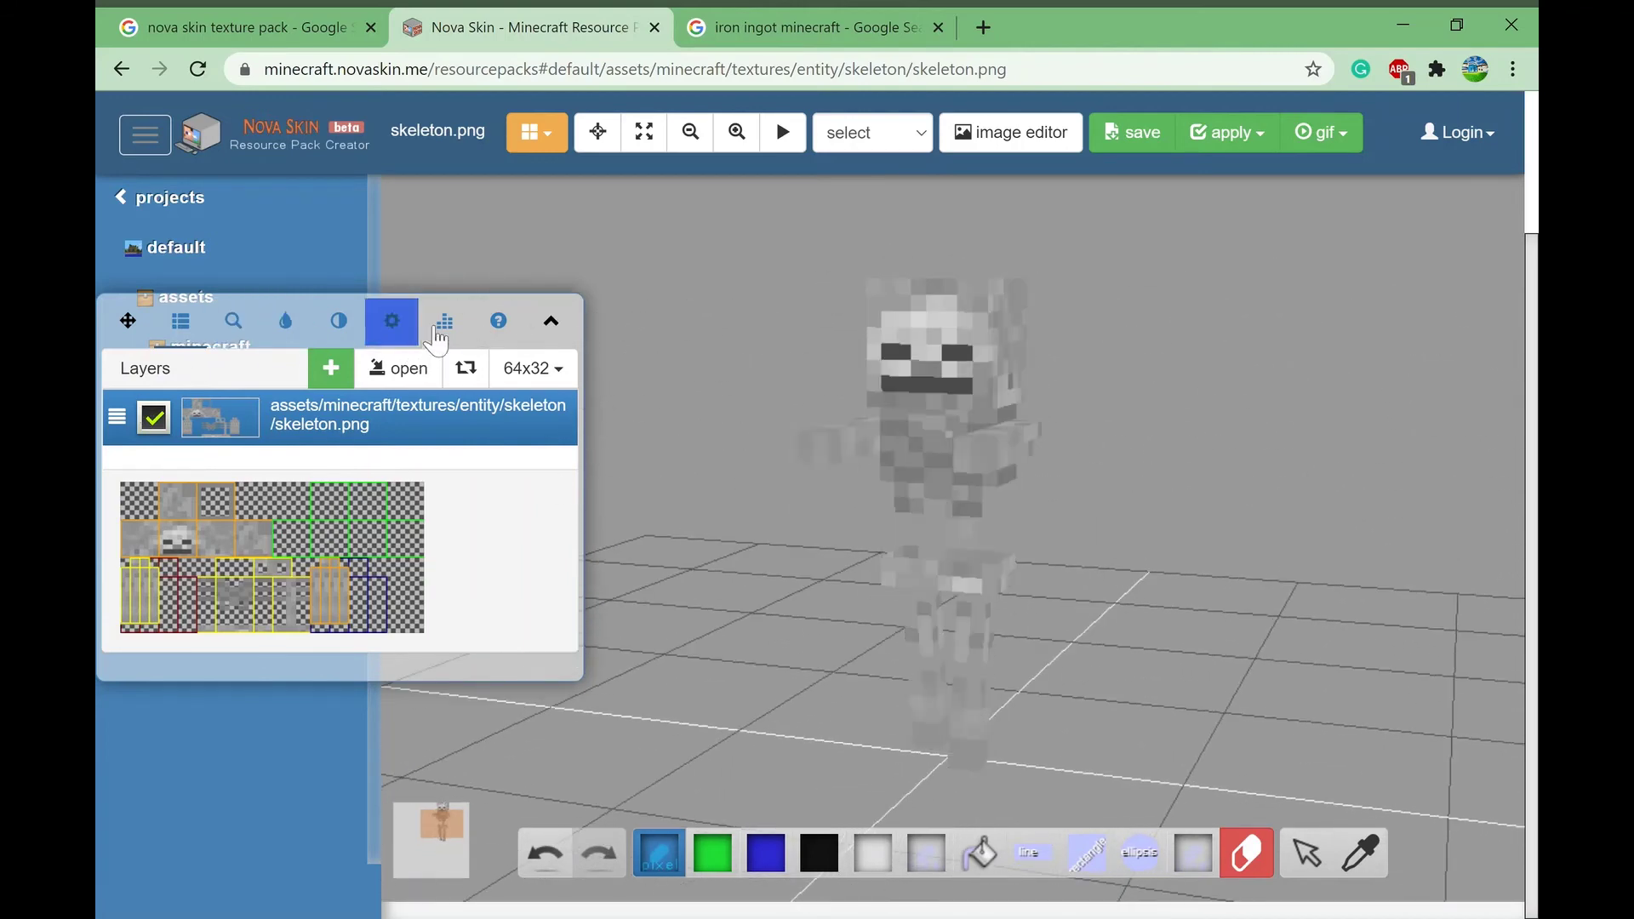
click(389, 336)
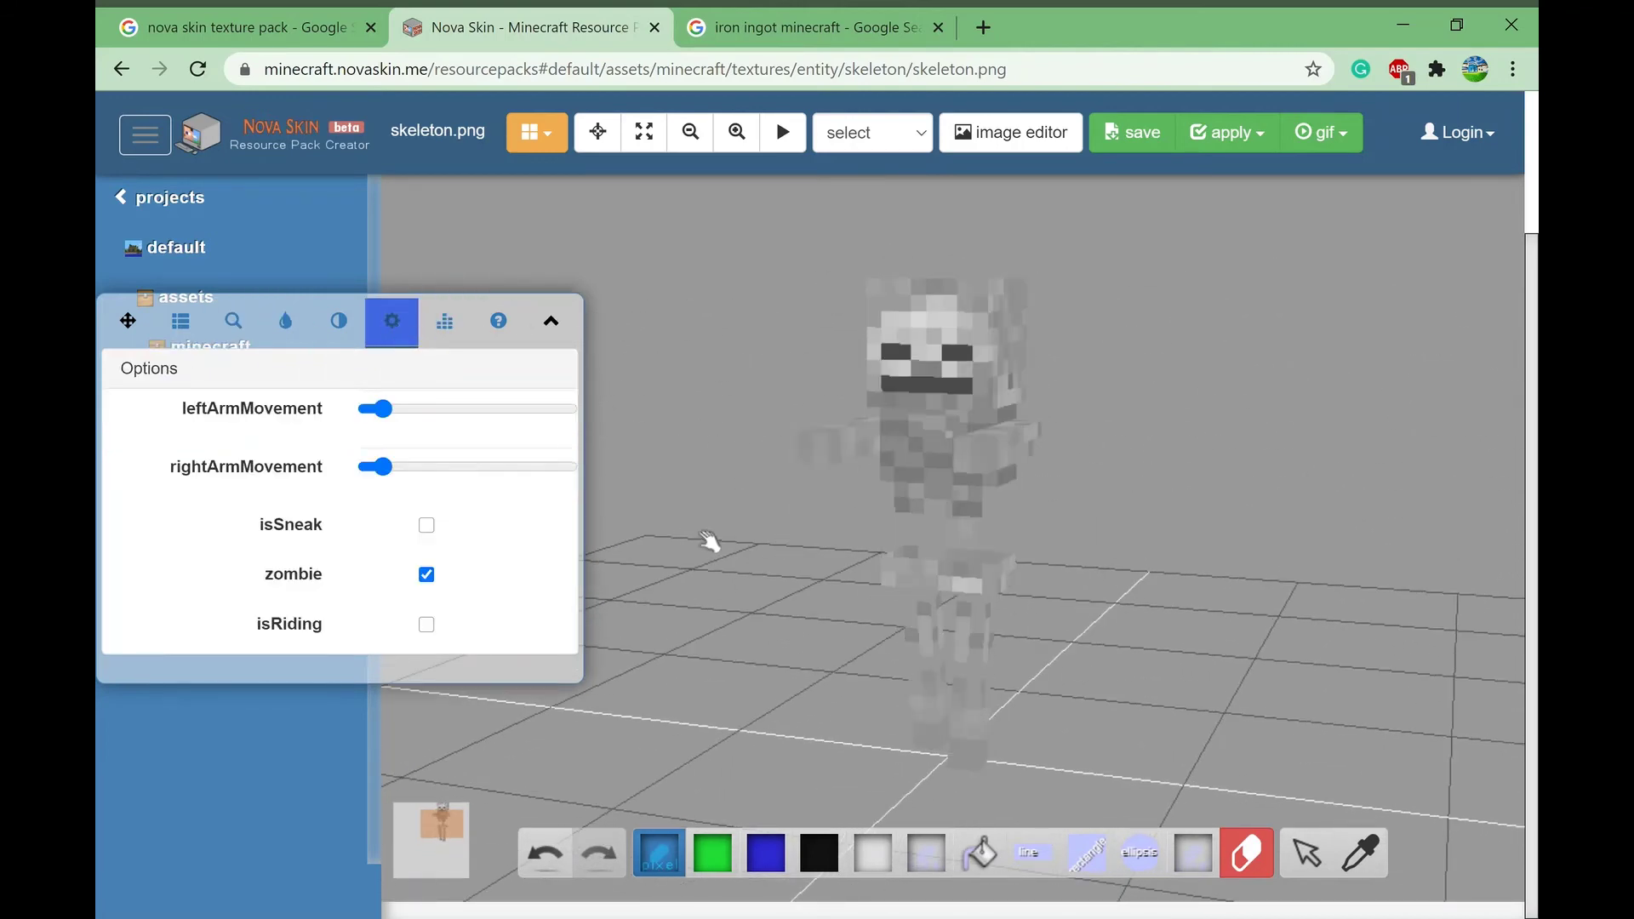
click(442, 325)
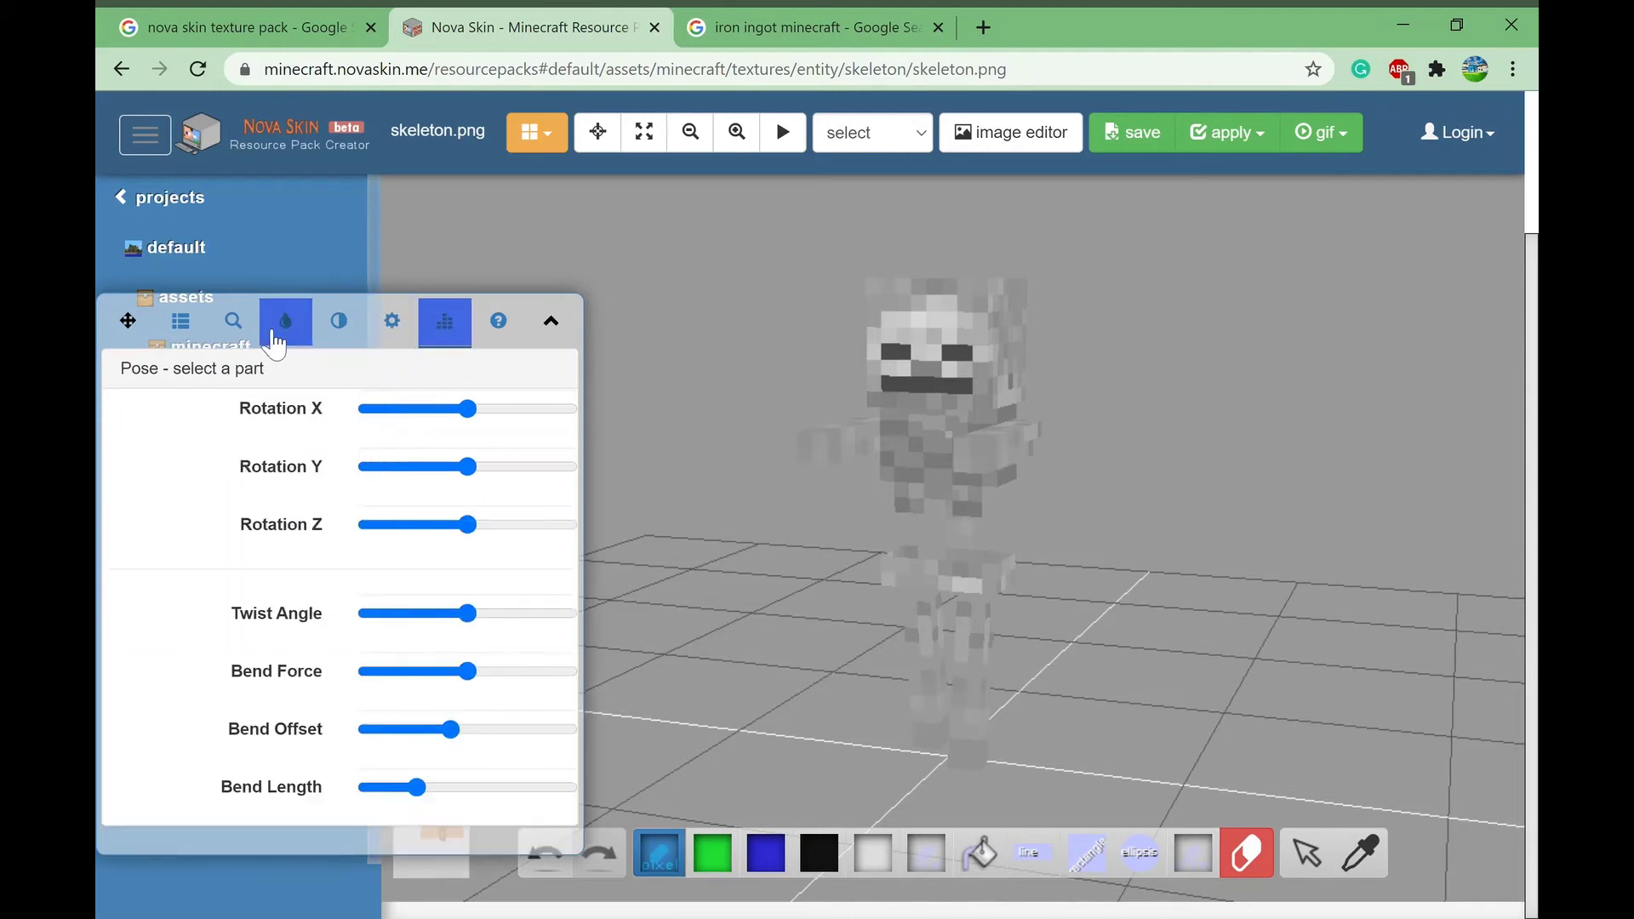
Step: Darken the skeleton texture by applying filters with brightness -48, vibrance 5, exposure -8 and noise 2
click(338, 332)
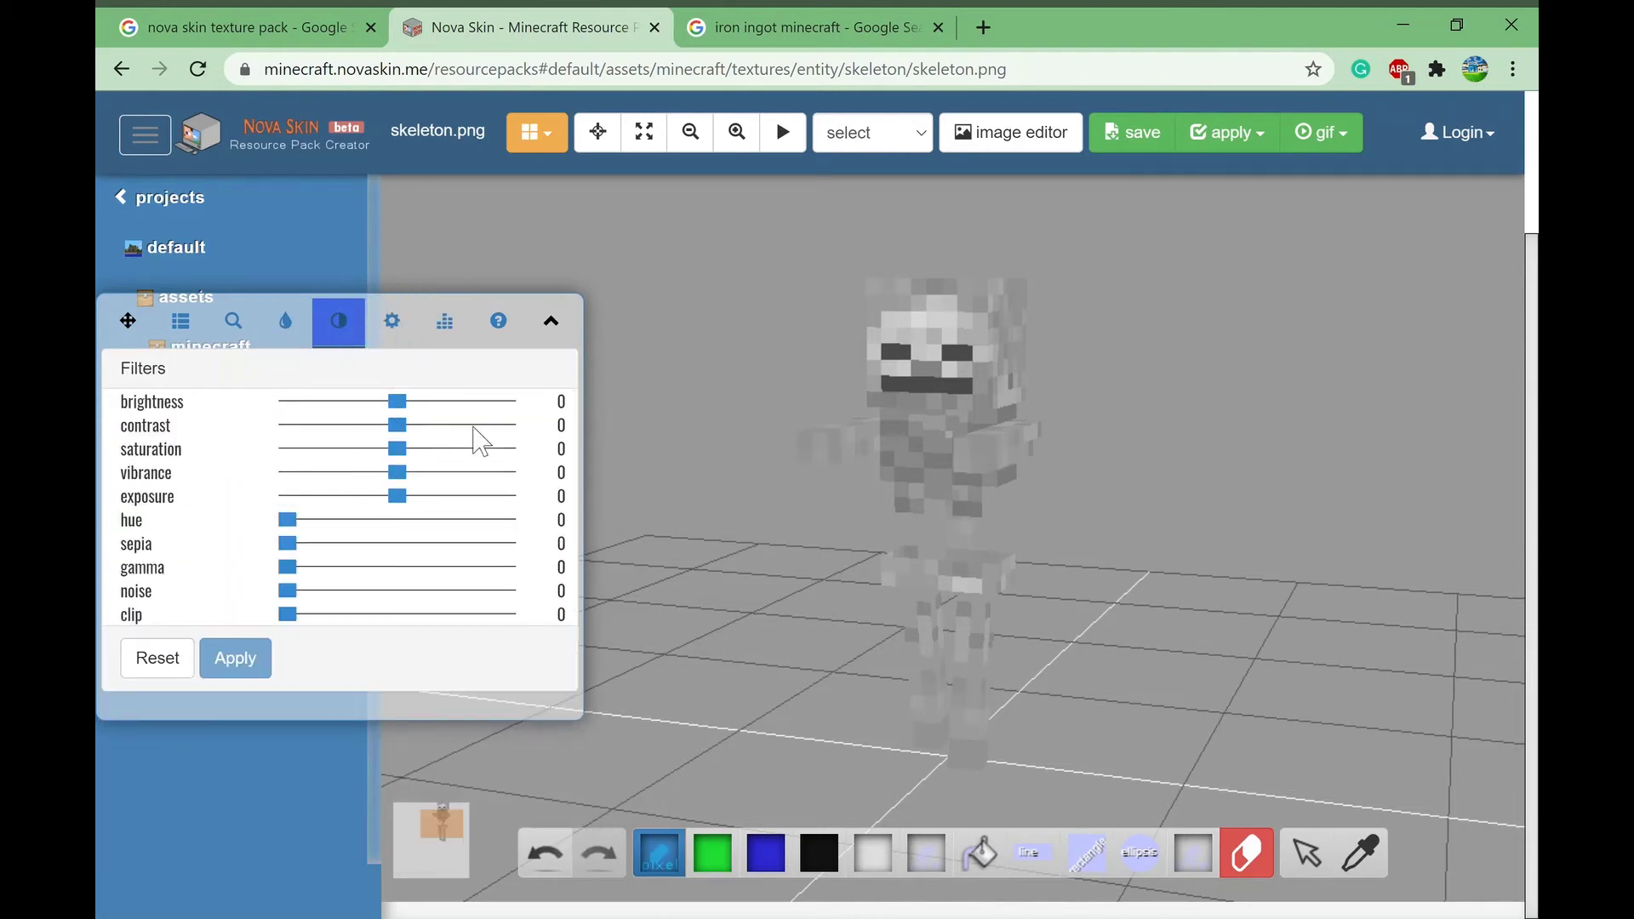
drag(408, 407, 350, 415)
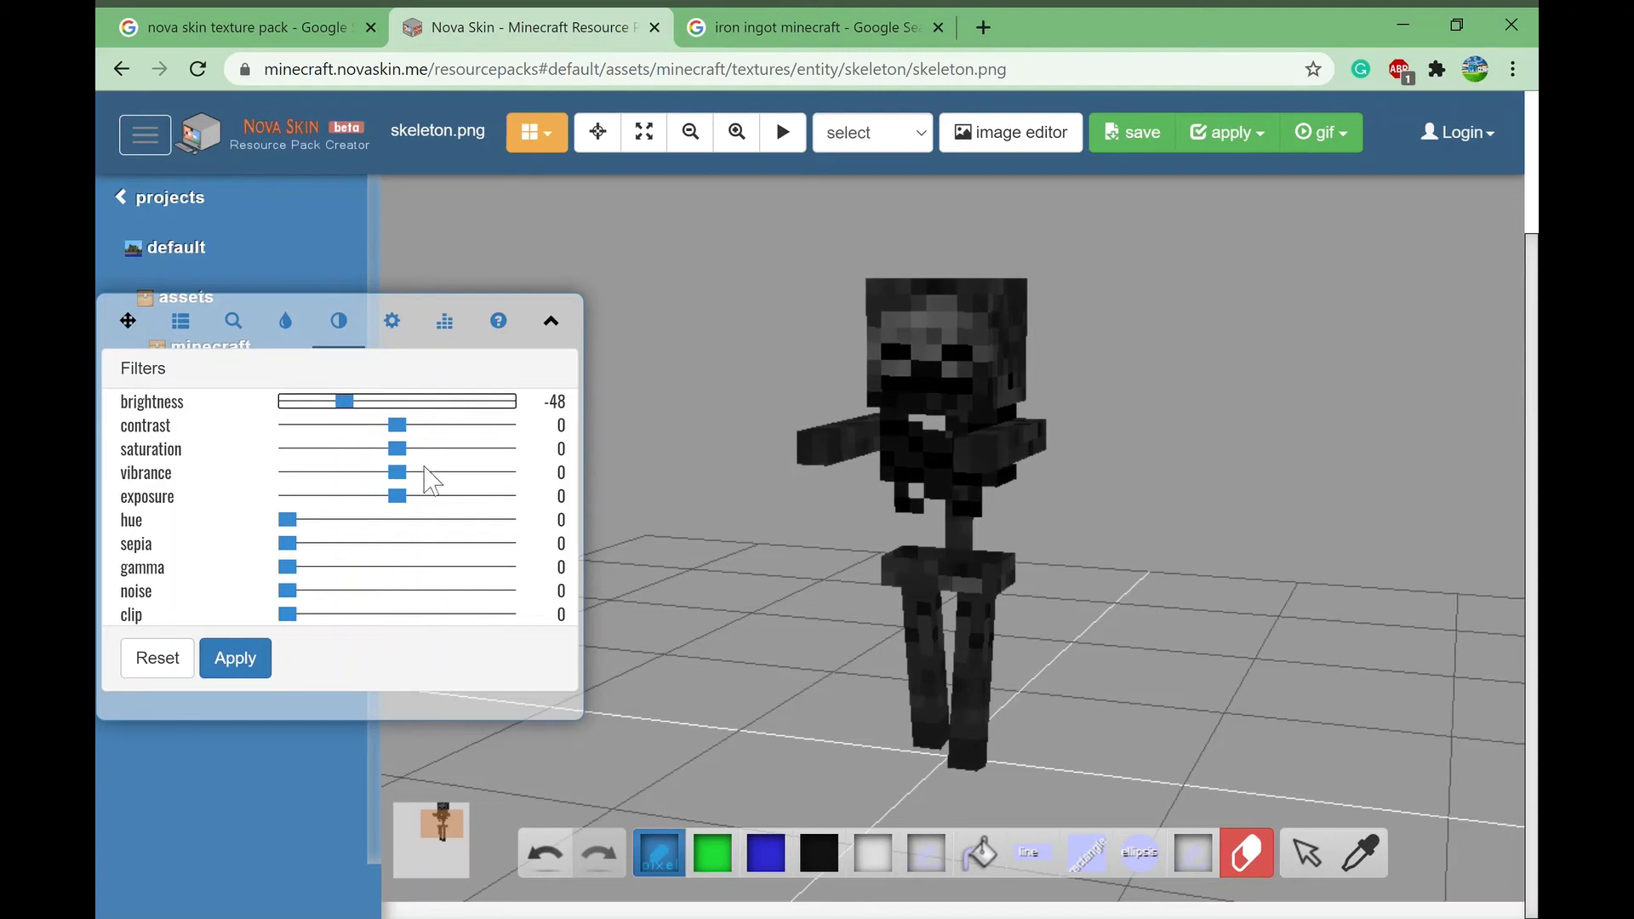
drag(407, 464, 401, 504)
drag(863, 537, 777, 584)
click(286, 590)
click(255, 658)
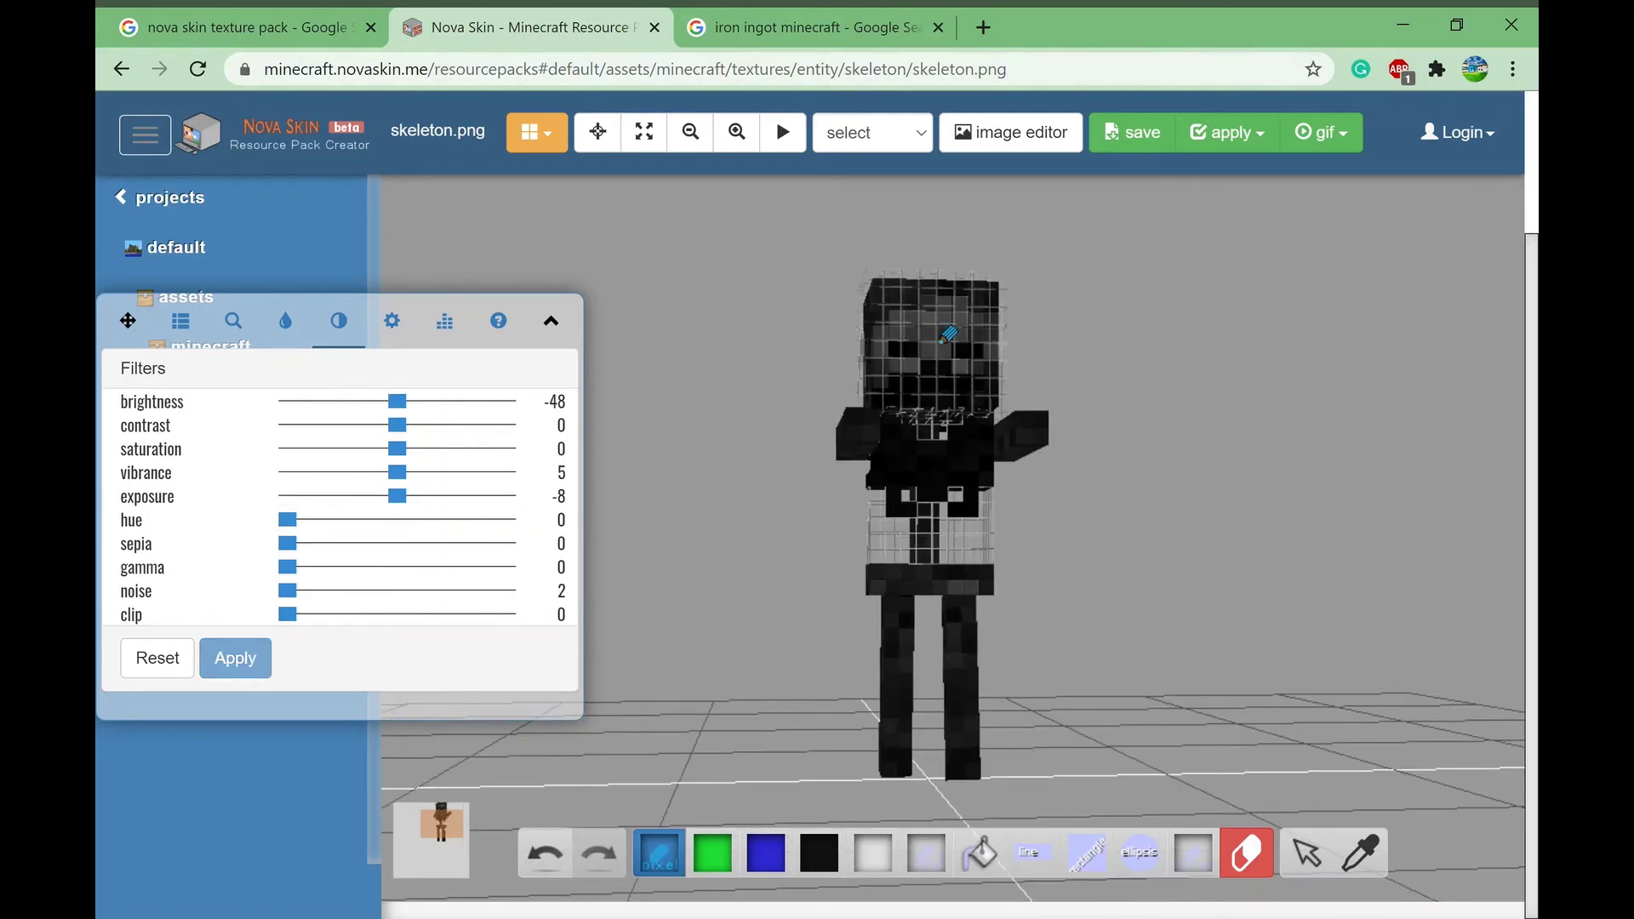
Step: Isolate the skeleton's head, turn it to face front, and paint the eyes orange fc9d05
click(979, 324)
drag(1138, 372, 644, 694)
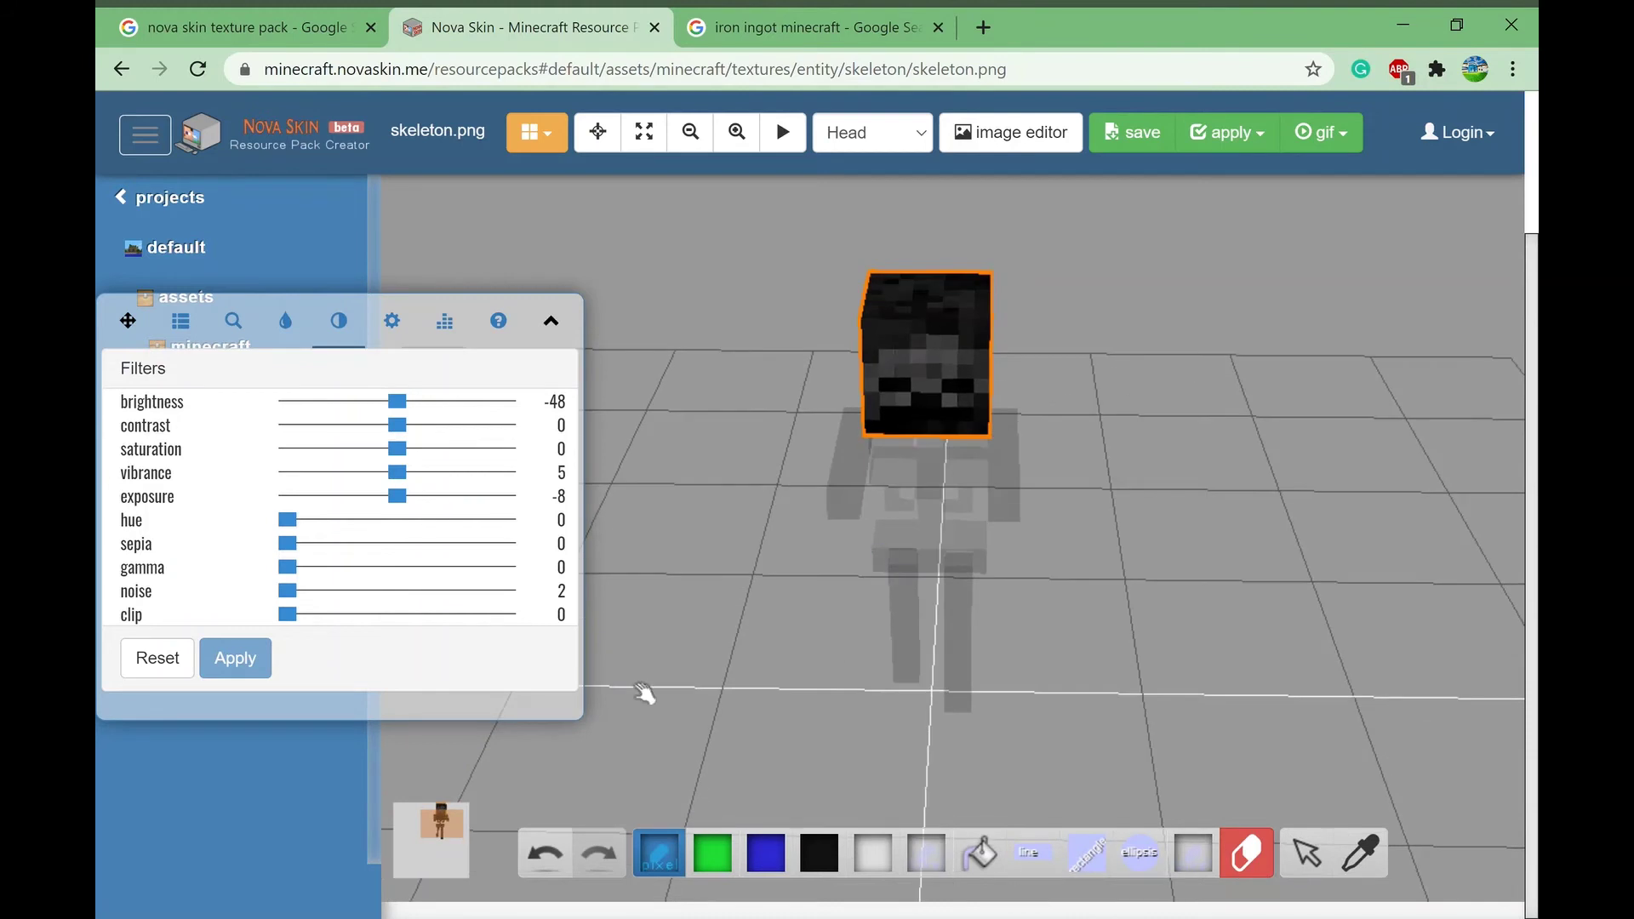
drag(441, 845, 447, 838)
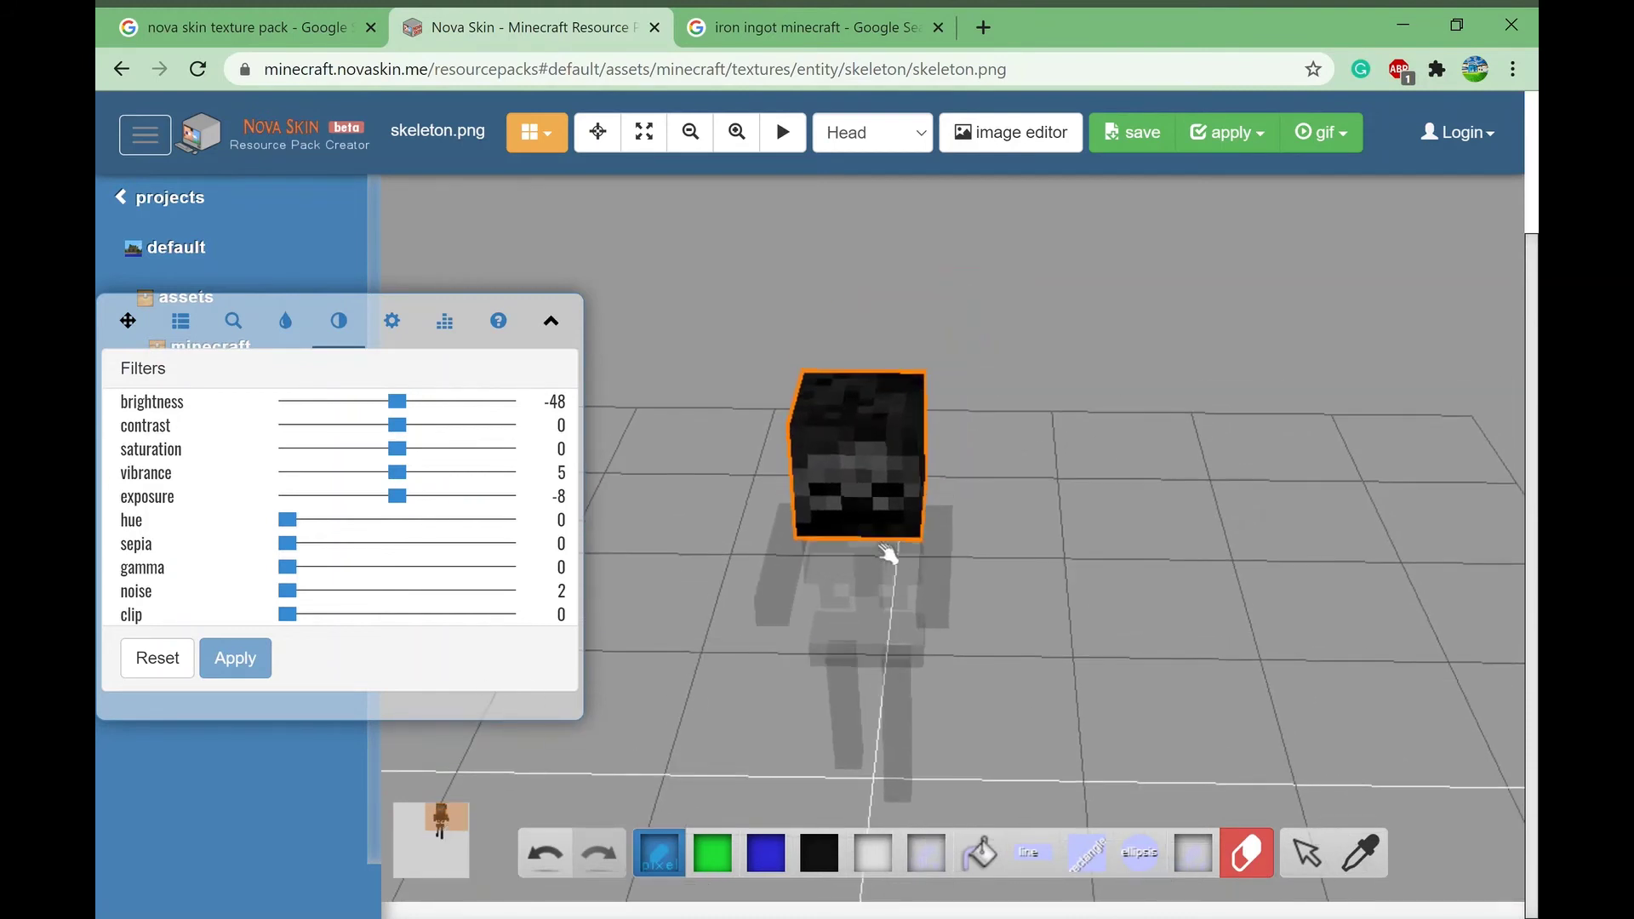
drag(888, 555, 1080, 405)
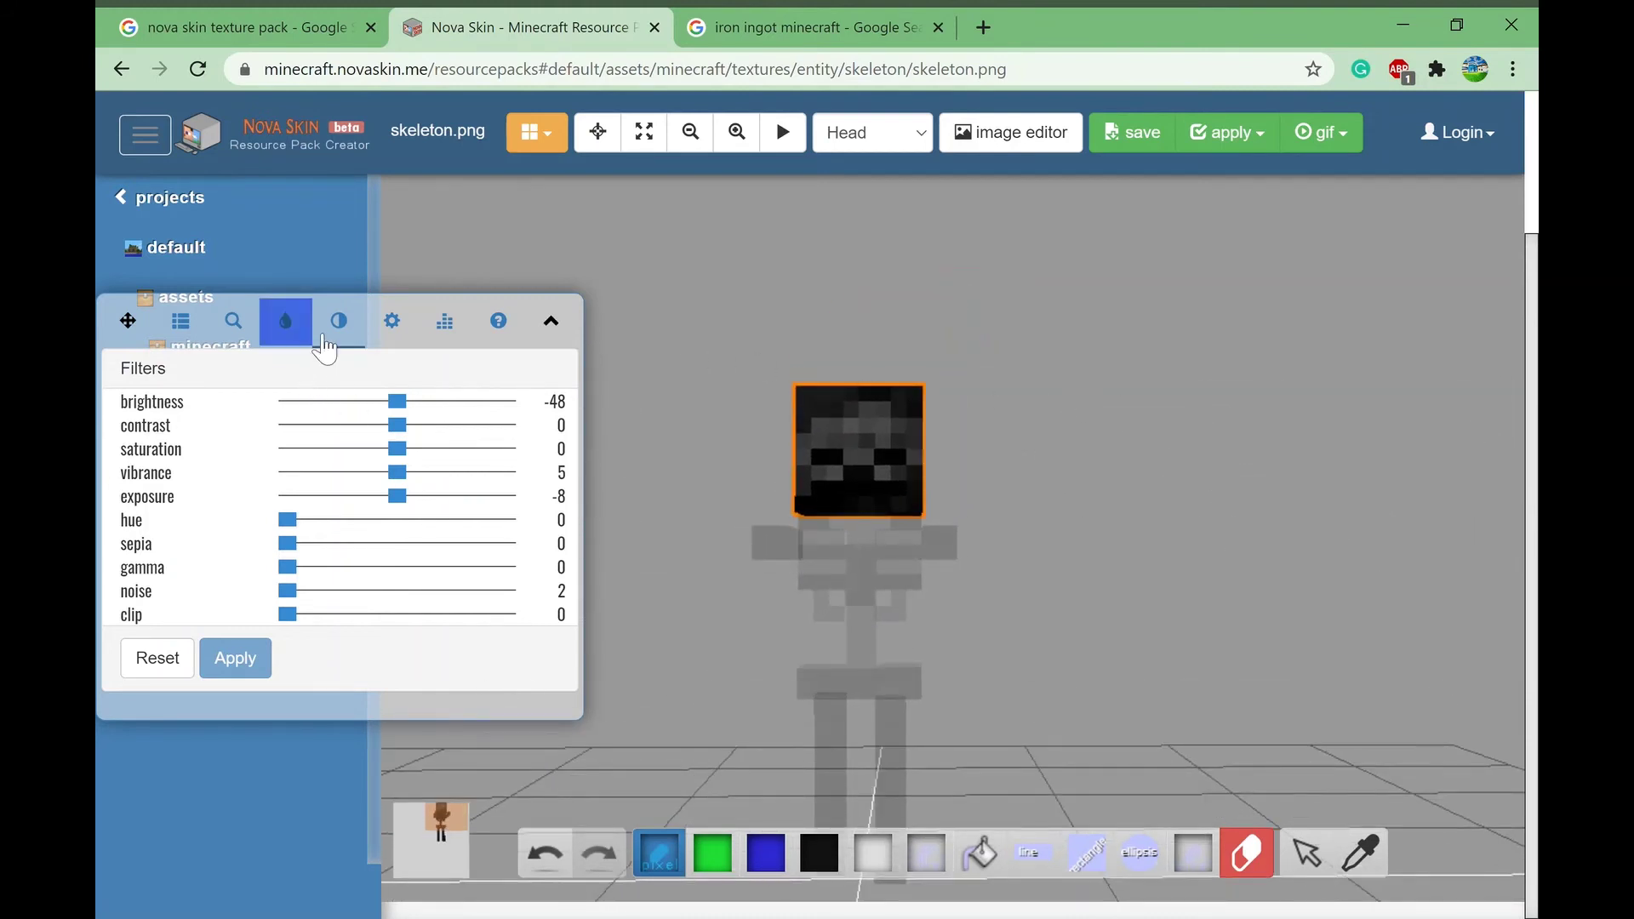
click(294, 325)
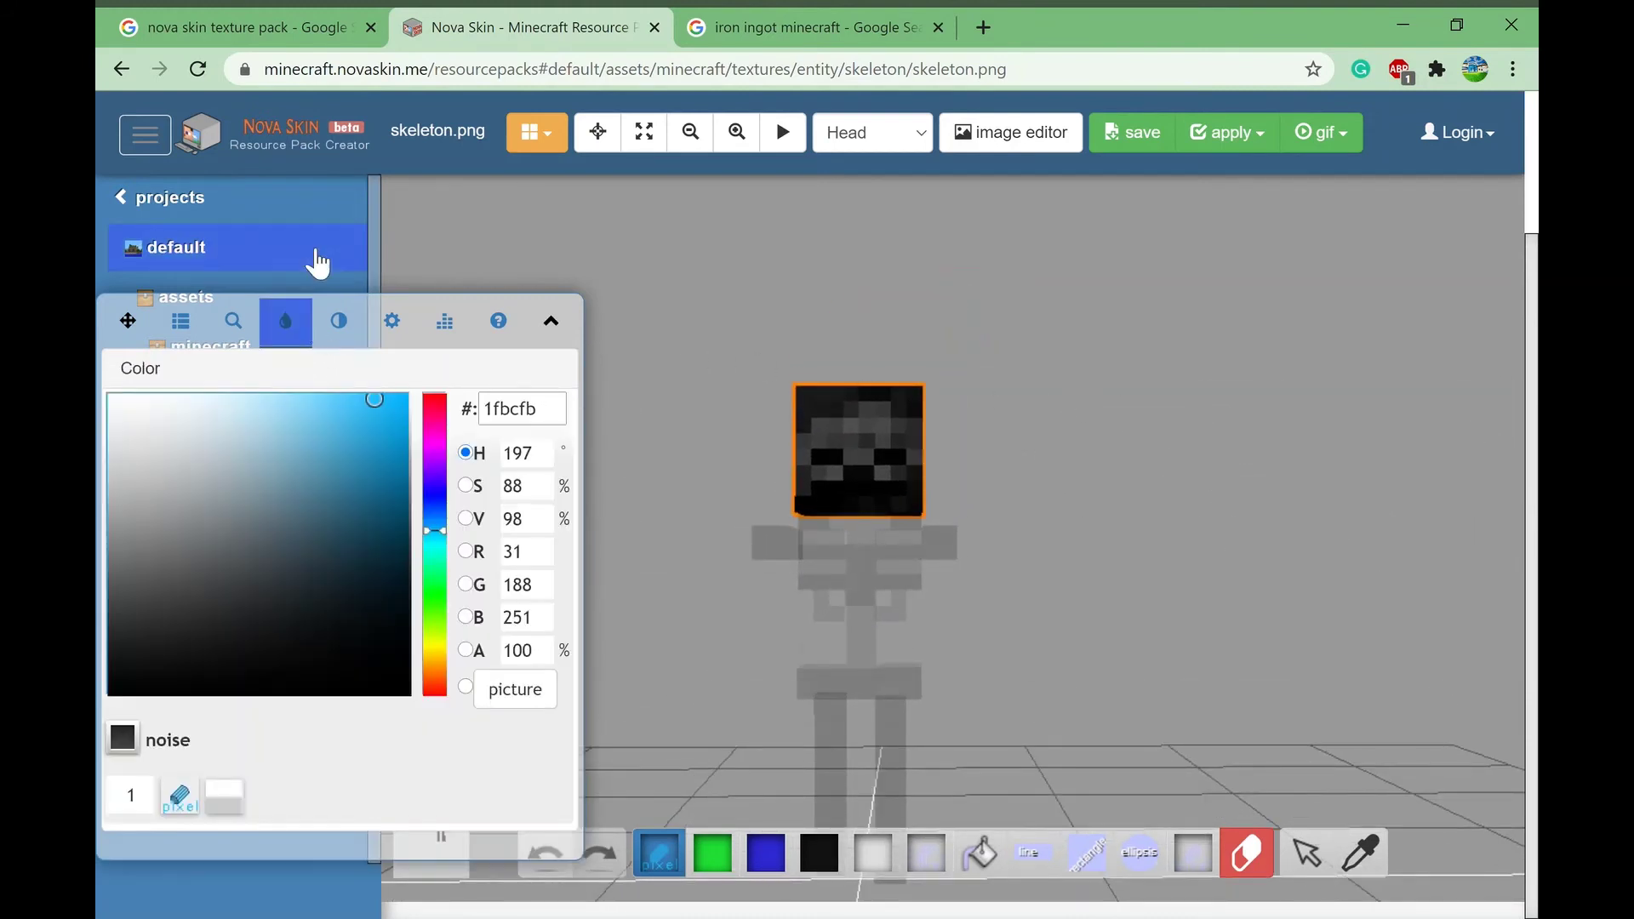
click(446, 652)
drag(423, 676, 444, 681)
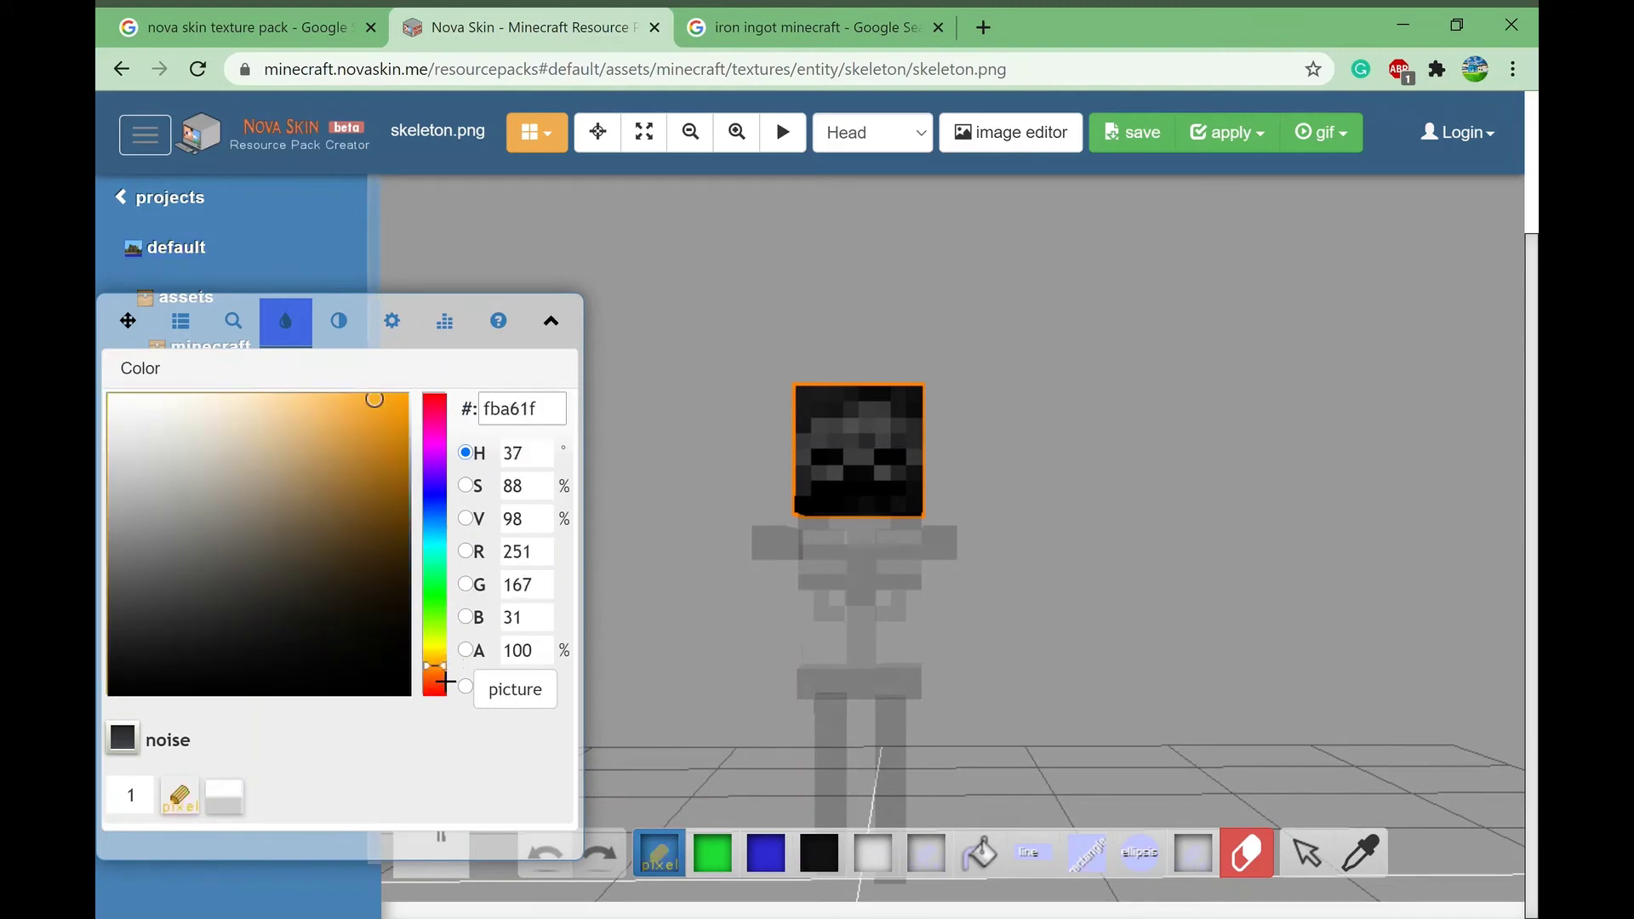
drag(391, 400, 403, 399)
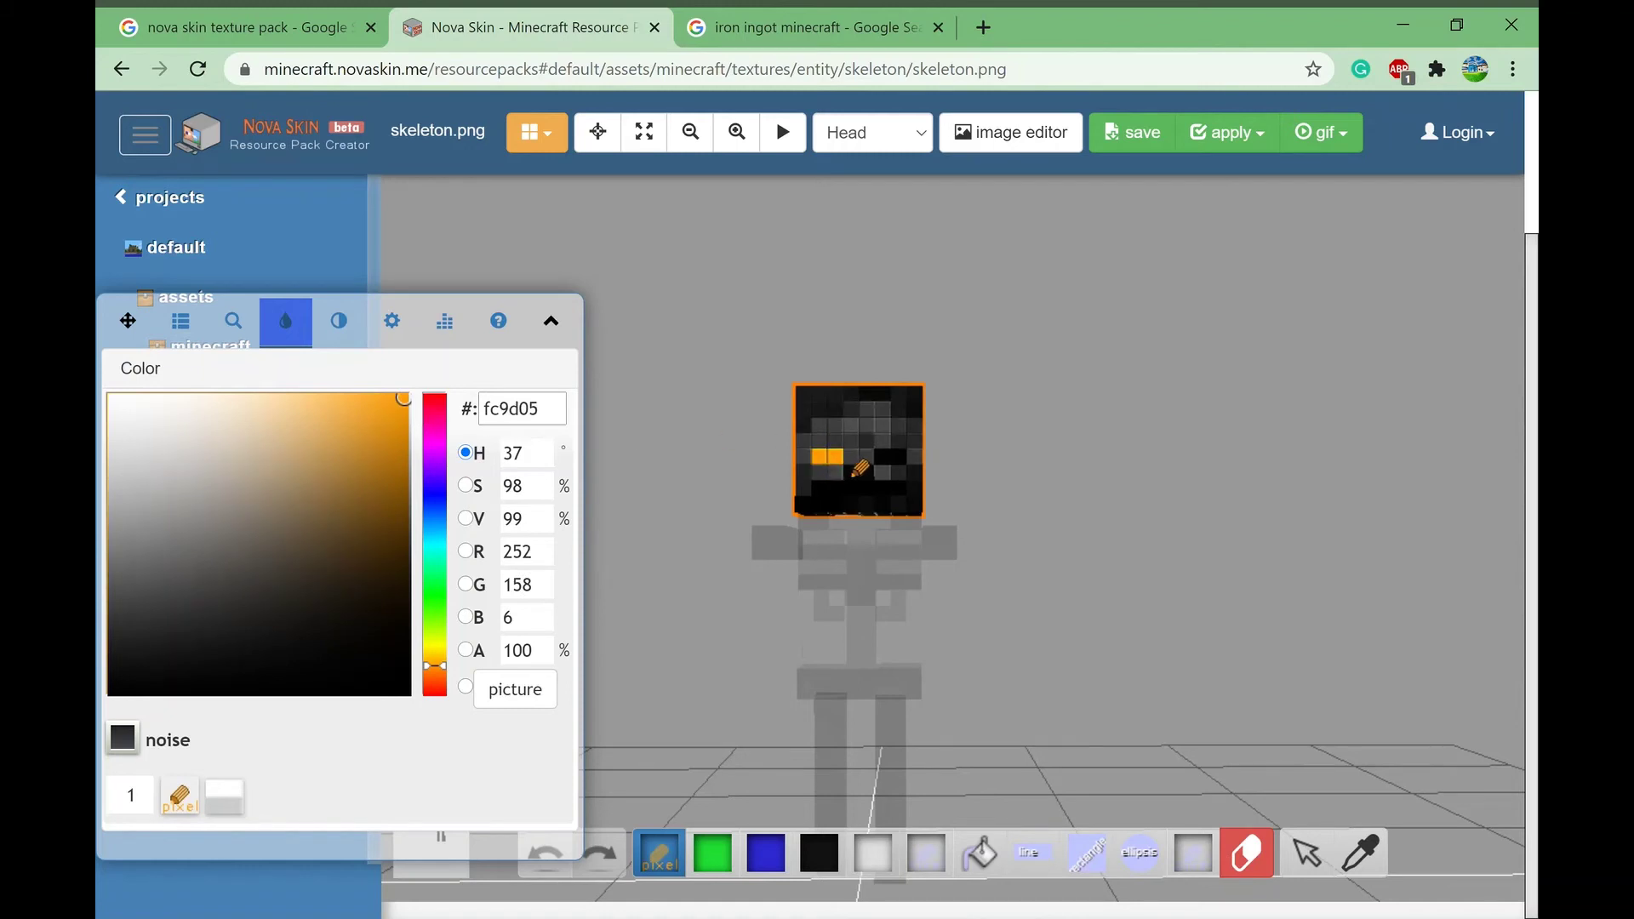
Step: Paint the inner eye pixels golden yellow f9cf04 and fill the nose and mouth pixels in yellow
click(134, 663)
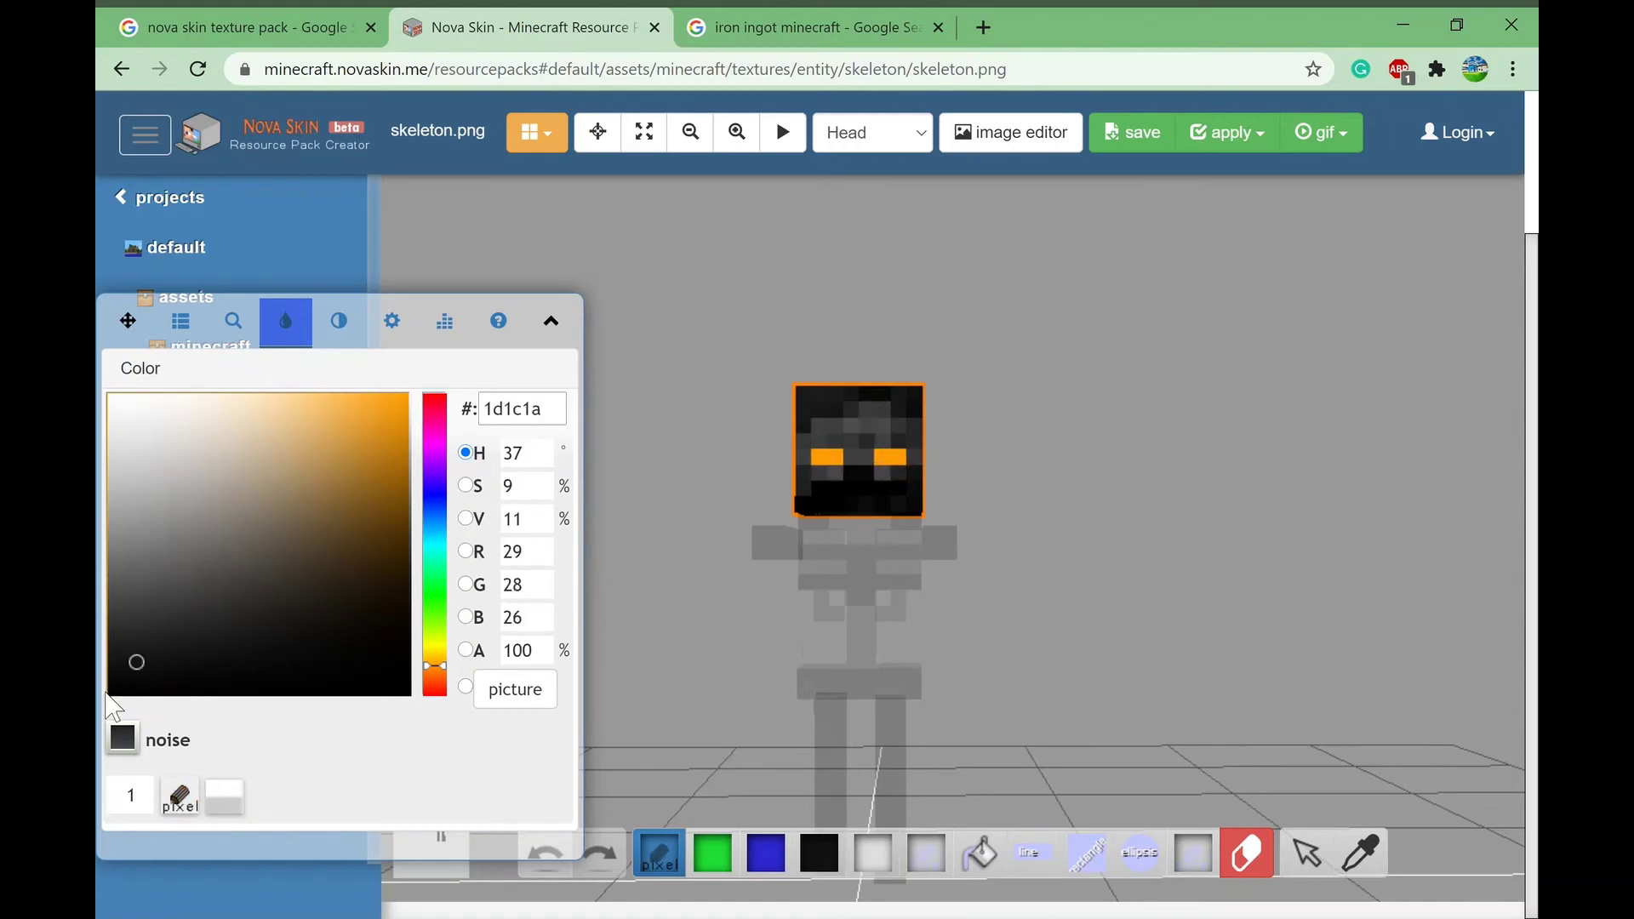
click(399, 669)
click(446, 656)
drag(402, 508, 404, 400)
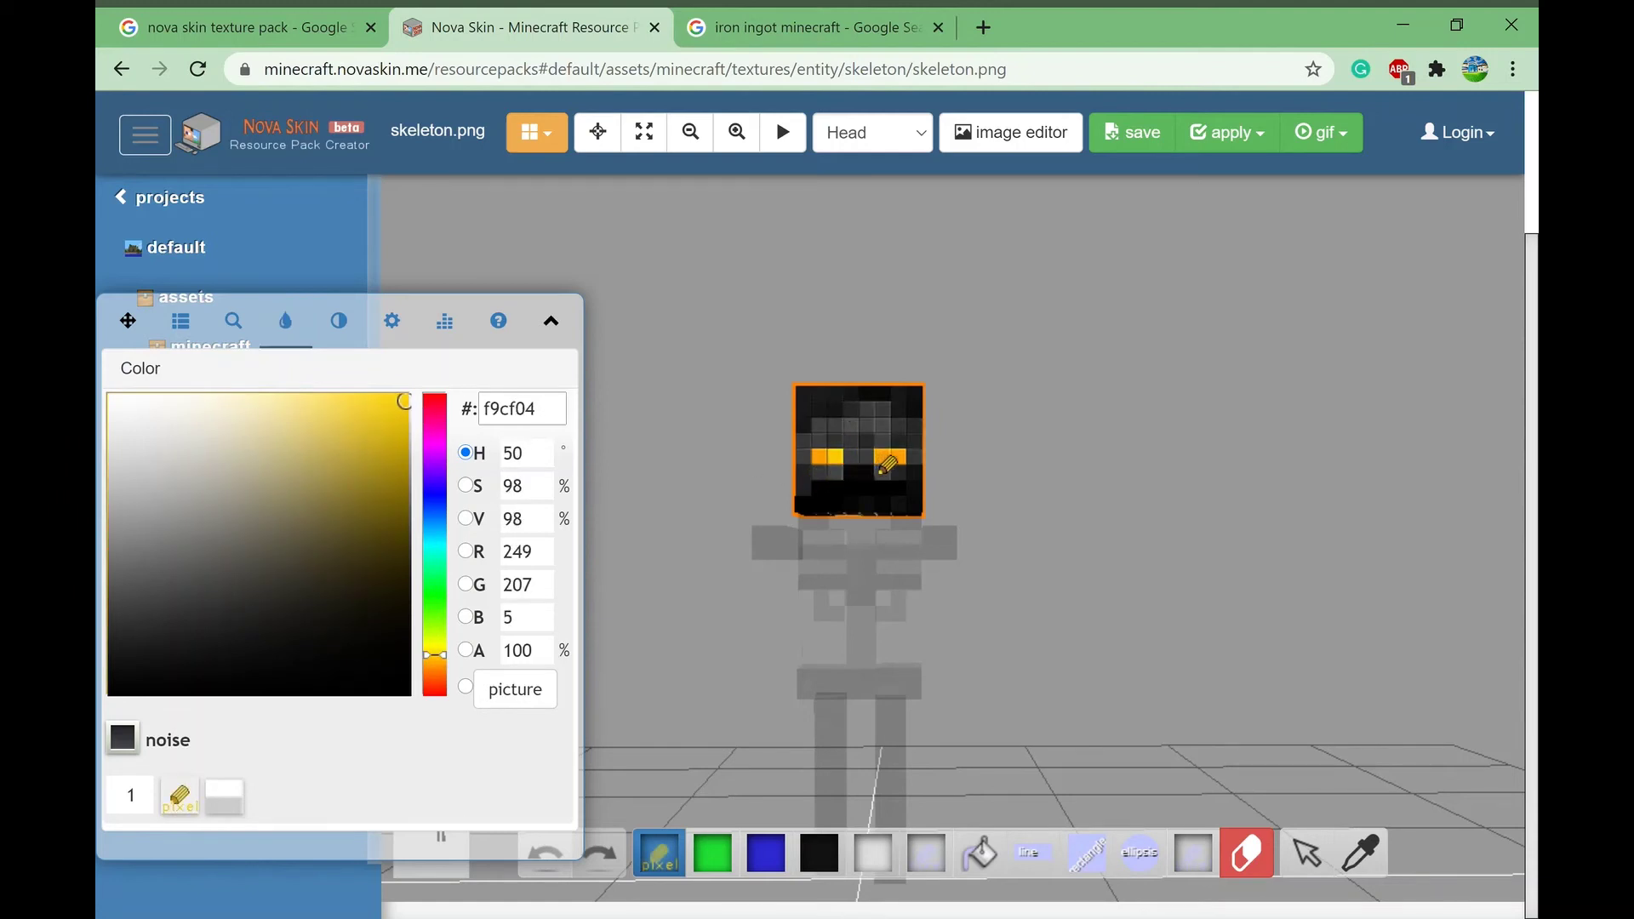
click(884, 460)
drag(818, 489, 897, 489)
click(435, 648)
Step: Paint a flame pattern on the side of the head in orange and yellow shades, including fc6f06, undoing a stray stroke
click(435, 665)
drag(1123, 447, 996, 456)
click(435, 675)
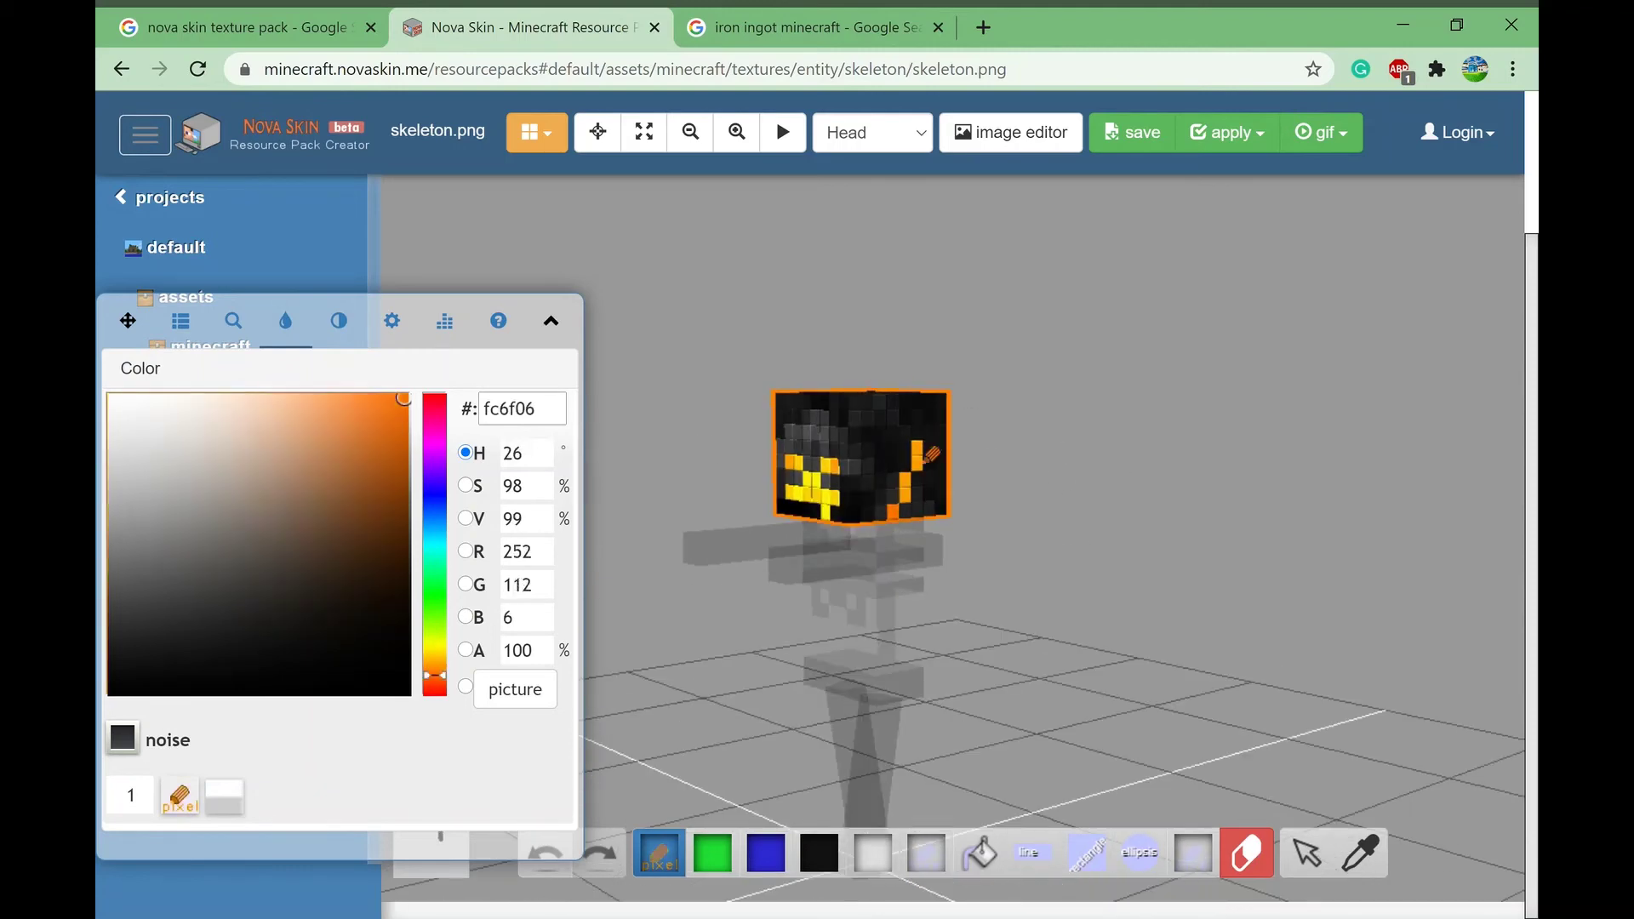
click(545, 854)
drag(882, 432, 916, 446)
click(435, 665)
drag(1107, 447, 1038, 434)
click(435, 655)
click(901, 415)
Step: Fill the dark areas around the side flames with deepening red-brown shades from 8b2c01 to 220b01
click(435, 681)
click(405, 529)
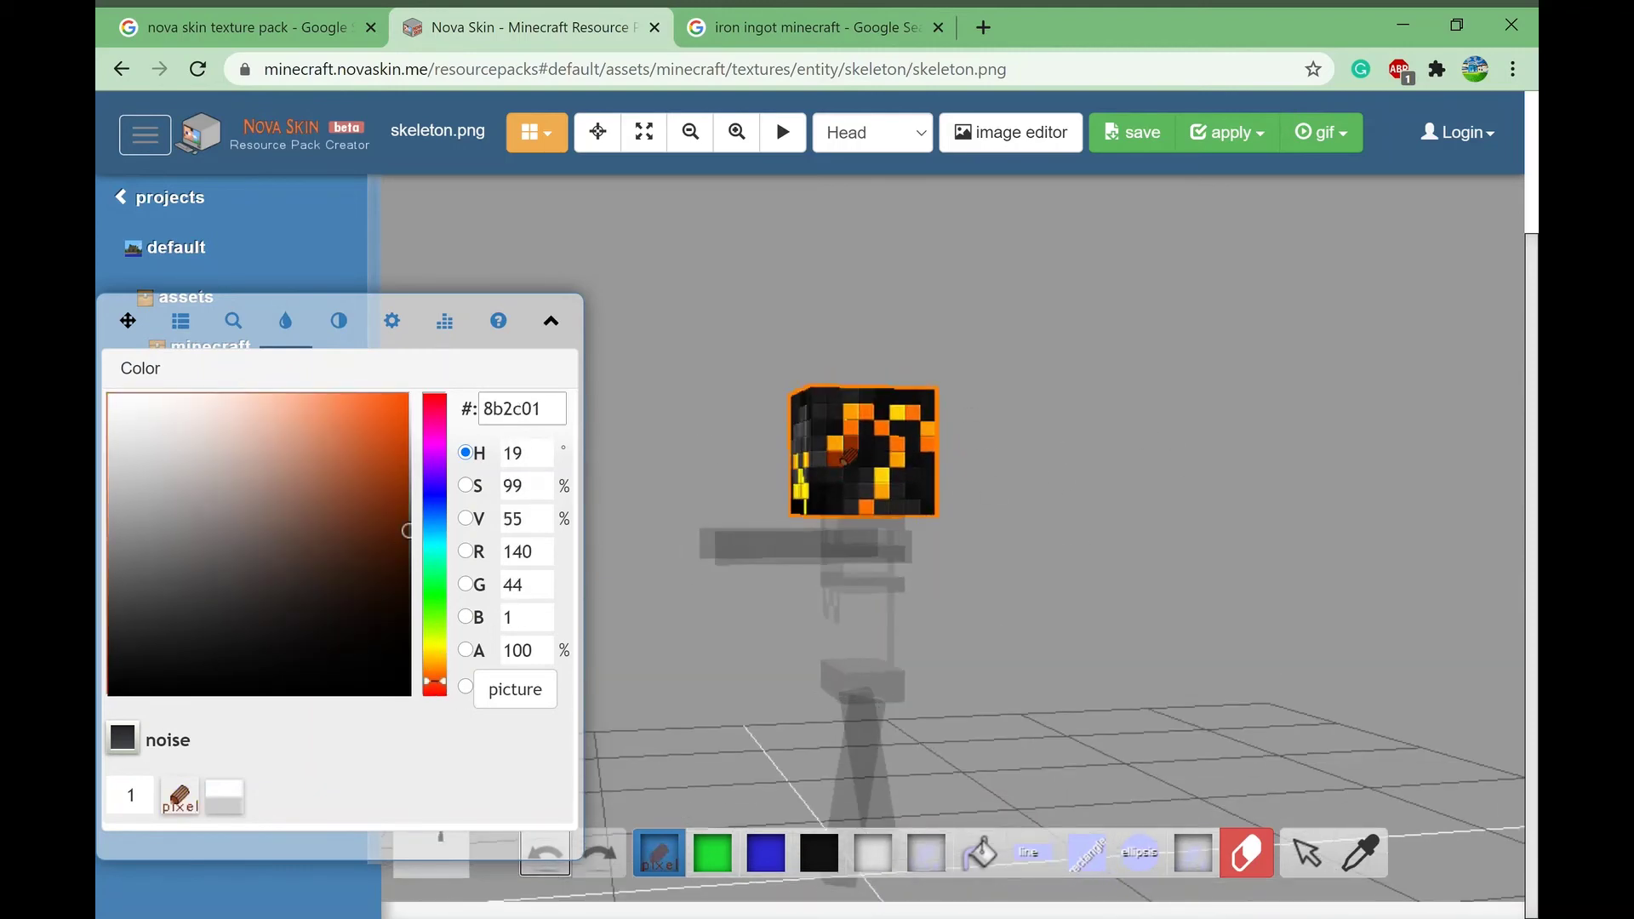
click(403, 583)
drag(854, 441, 880, 446)
click(399, 628)
click(873, 434)
click(398, 655)
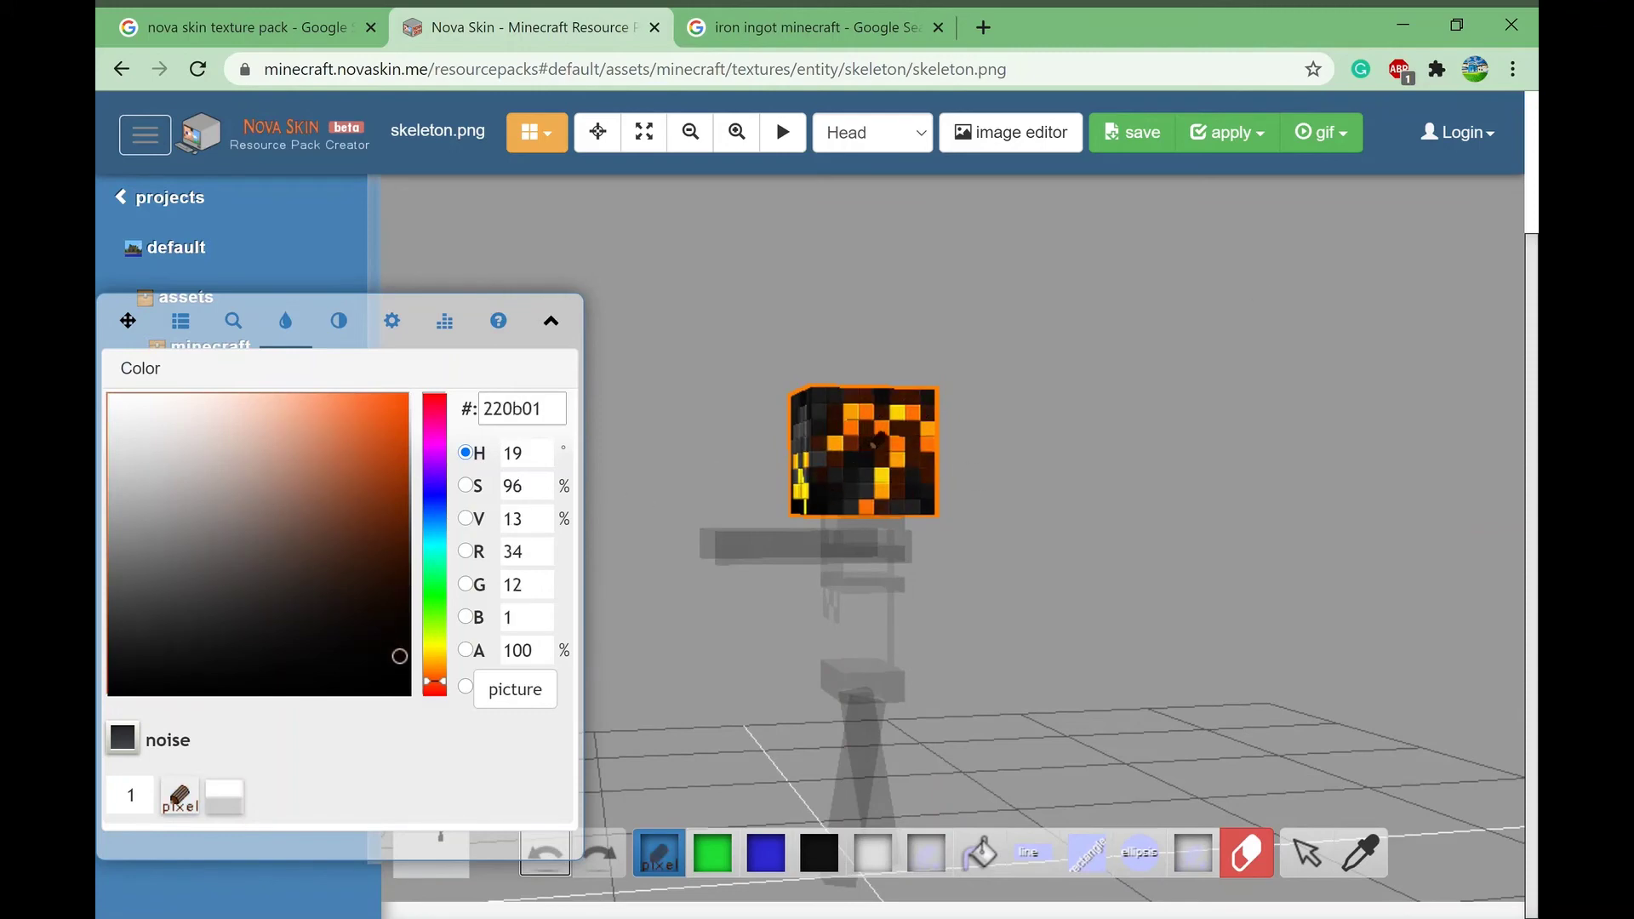
Step: Paint the front of the face dark red-brown around the features and touch up the mouth with sampled yellow f9f105
drag(1107, 596, 1039, 596)
click(405, 626)
drag(797, 483, 797, 515)
right_click(824, 500)
click(808, 500)
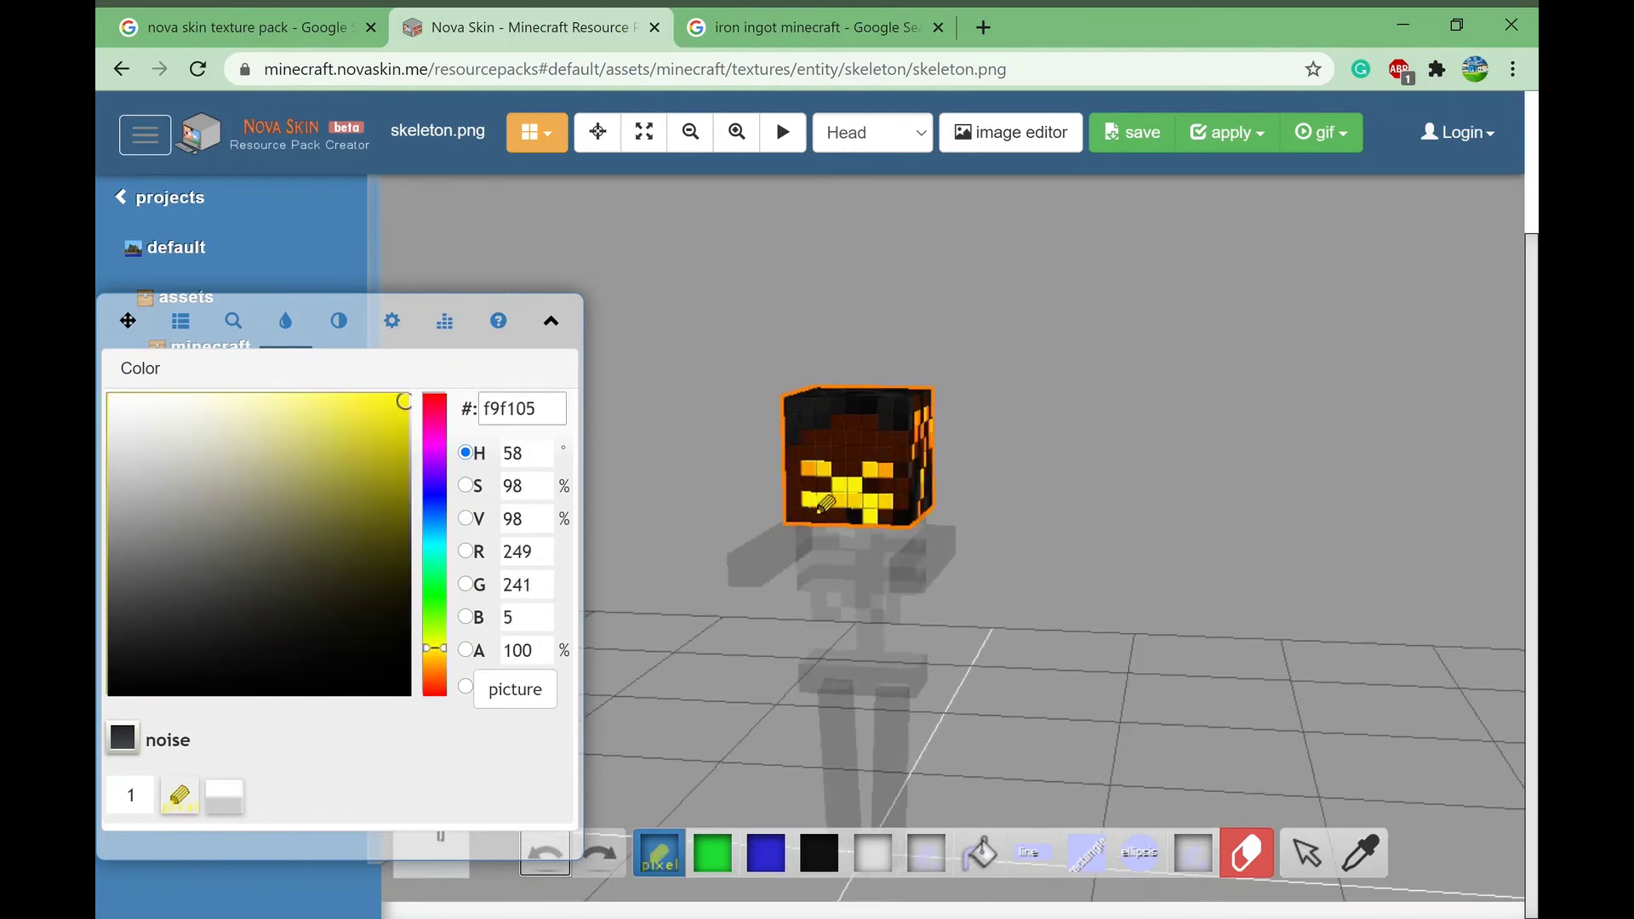
Step: Shade the remaining head surfaces with darker brown tones, sampling existing colors from the head
right_click(824, 451)
click(399, 656)
drag(1098, 447, 1175, 442)
click(401, 679)
drag(1063, 357, 1183, 336)
right_click(886, 466)
right_click(881, 455)
Step: Isolate the skeleton's body, set the paint color to yellow fff603, and review the complete model
mouse_move(1106, 502)
mouse_down()
mouse_move(1428, 479)
mouse_move(1192, 502)
mouse_up()
right_click(910, 429)
drag(1135, 561, 1106, 545)
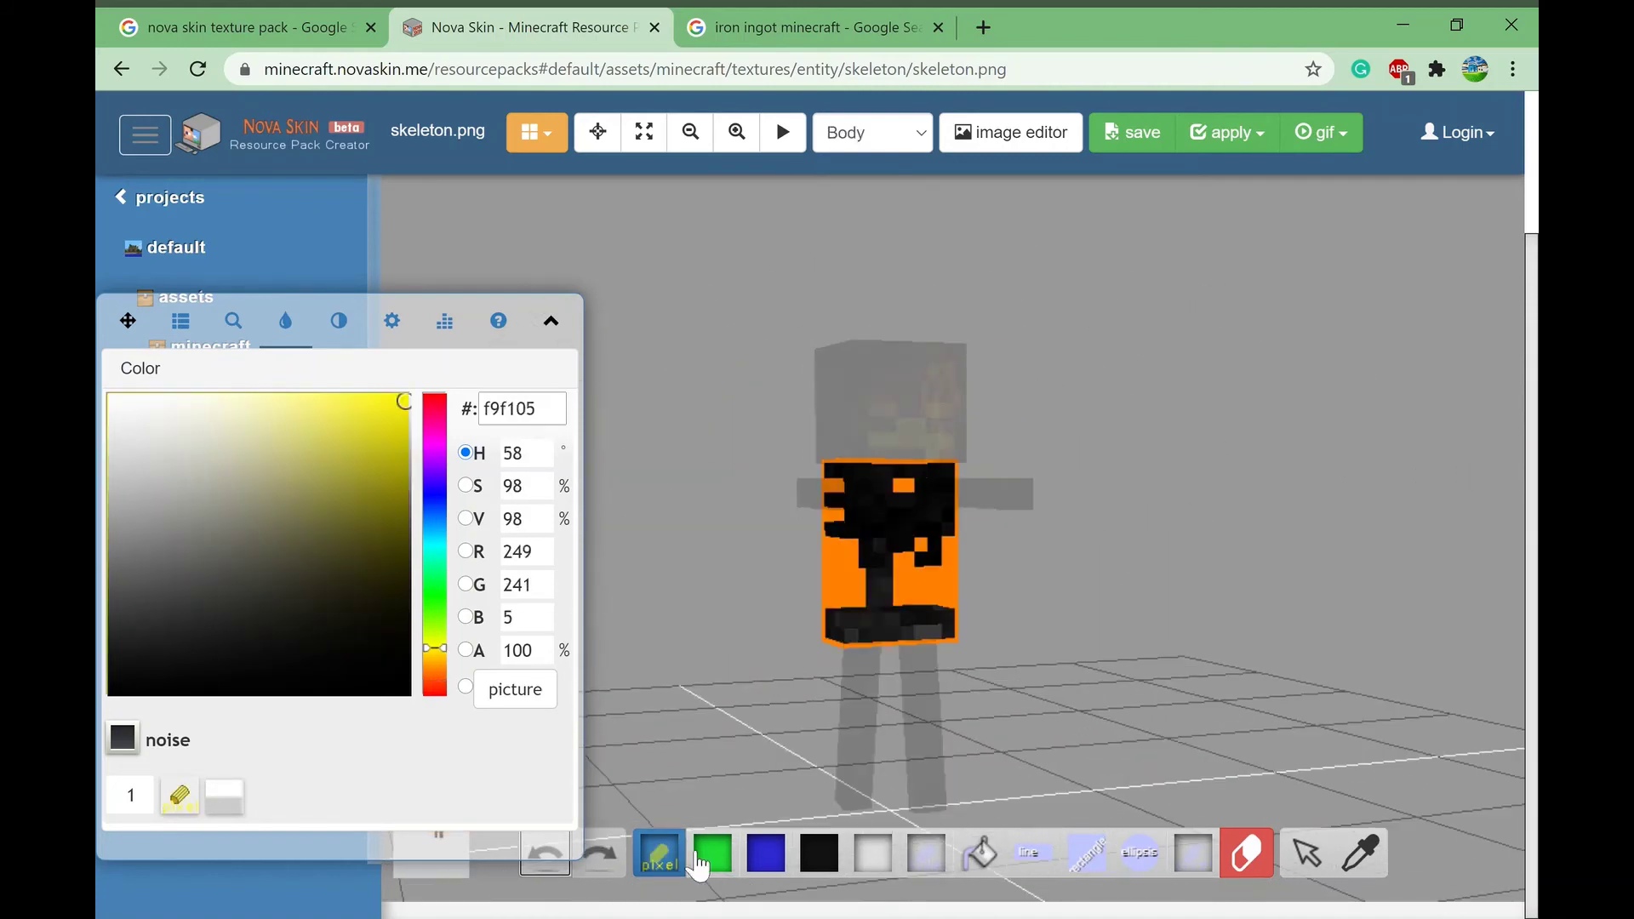
click(180, 795)
click(1087, 854)
click(406, 397)
drag(1234, 647, 1064, 624)
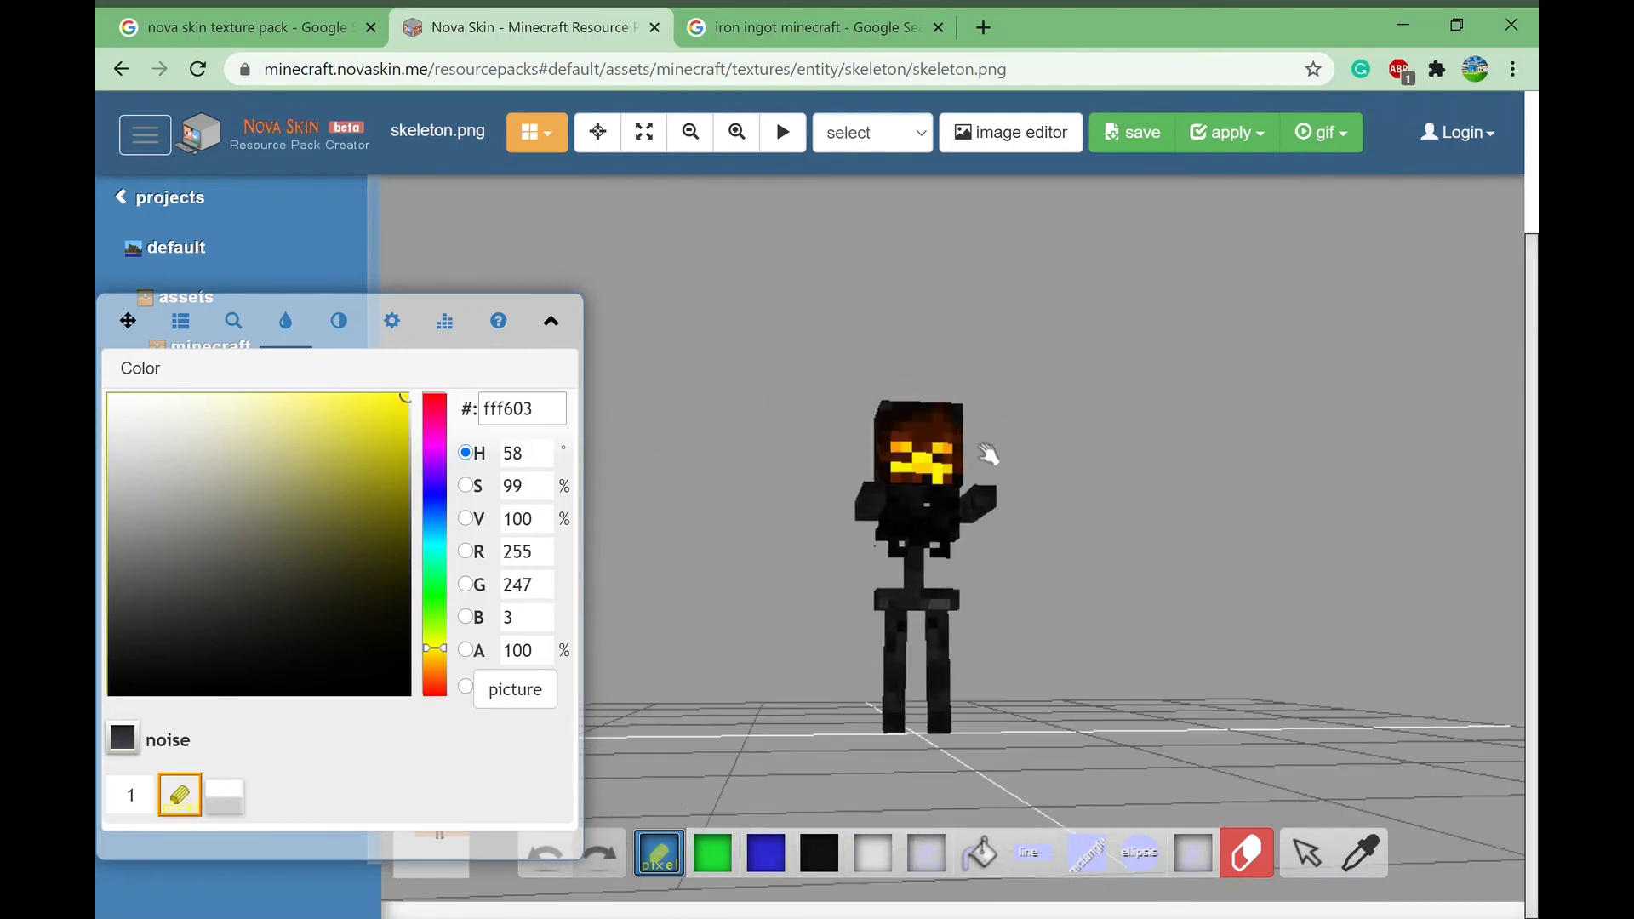
drag(988, 454, 1161, 507)
drag(1072, 99, 1119, 313)
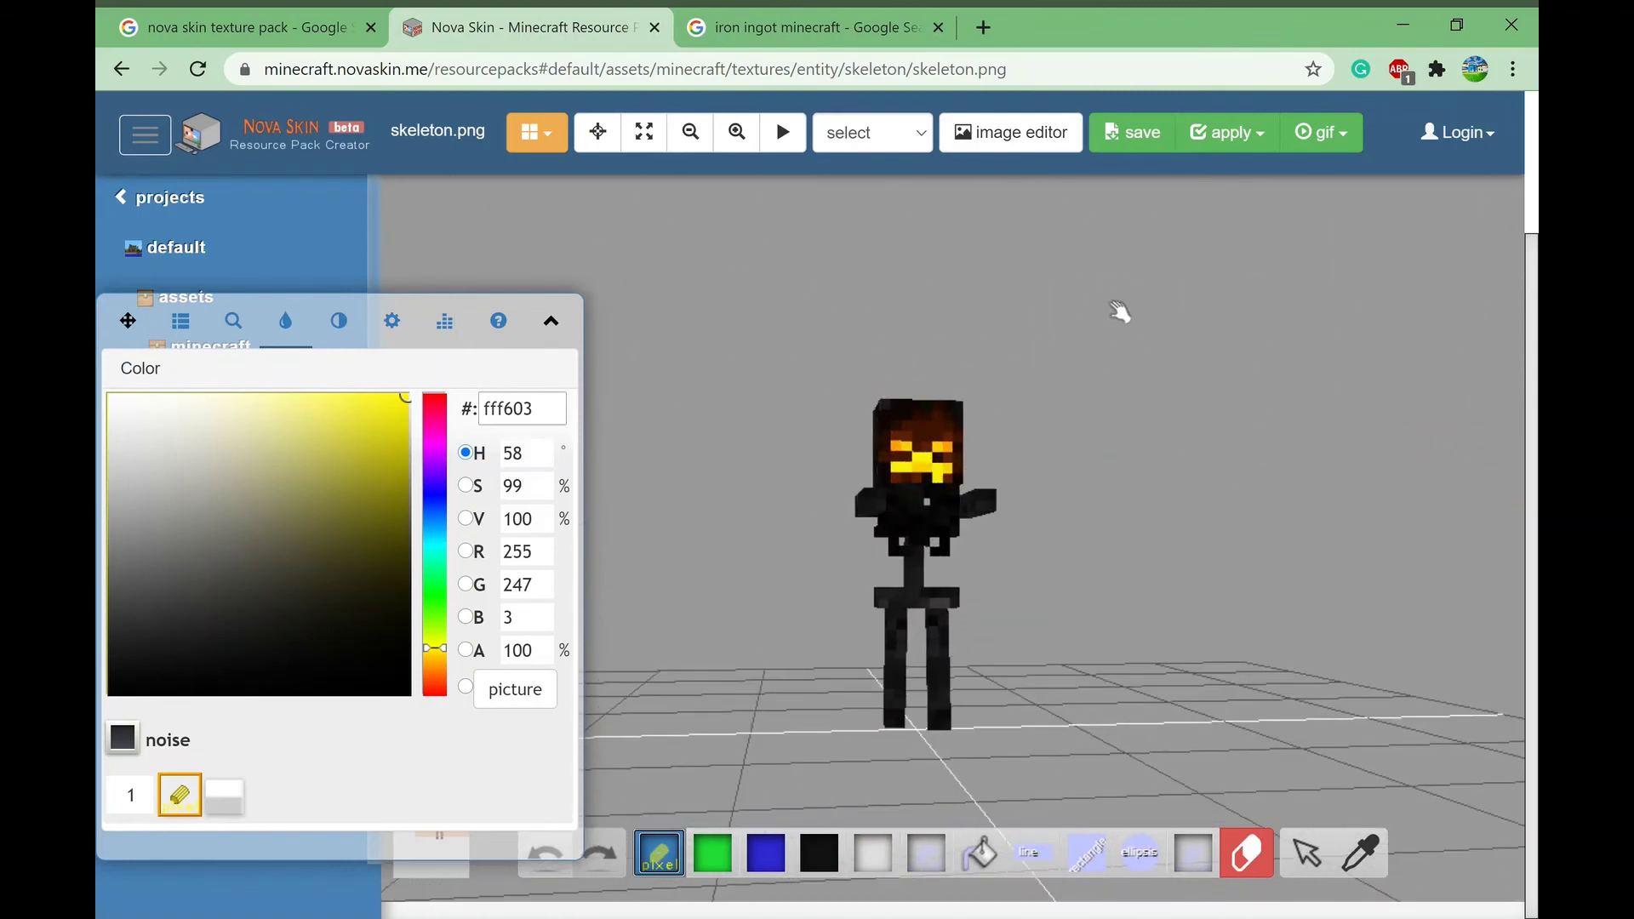
Step: Save the skeleton texture and open the list of local texture packs
click(1132, 134)
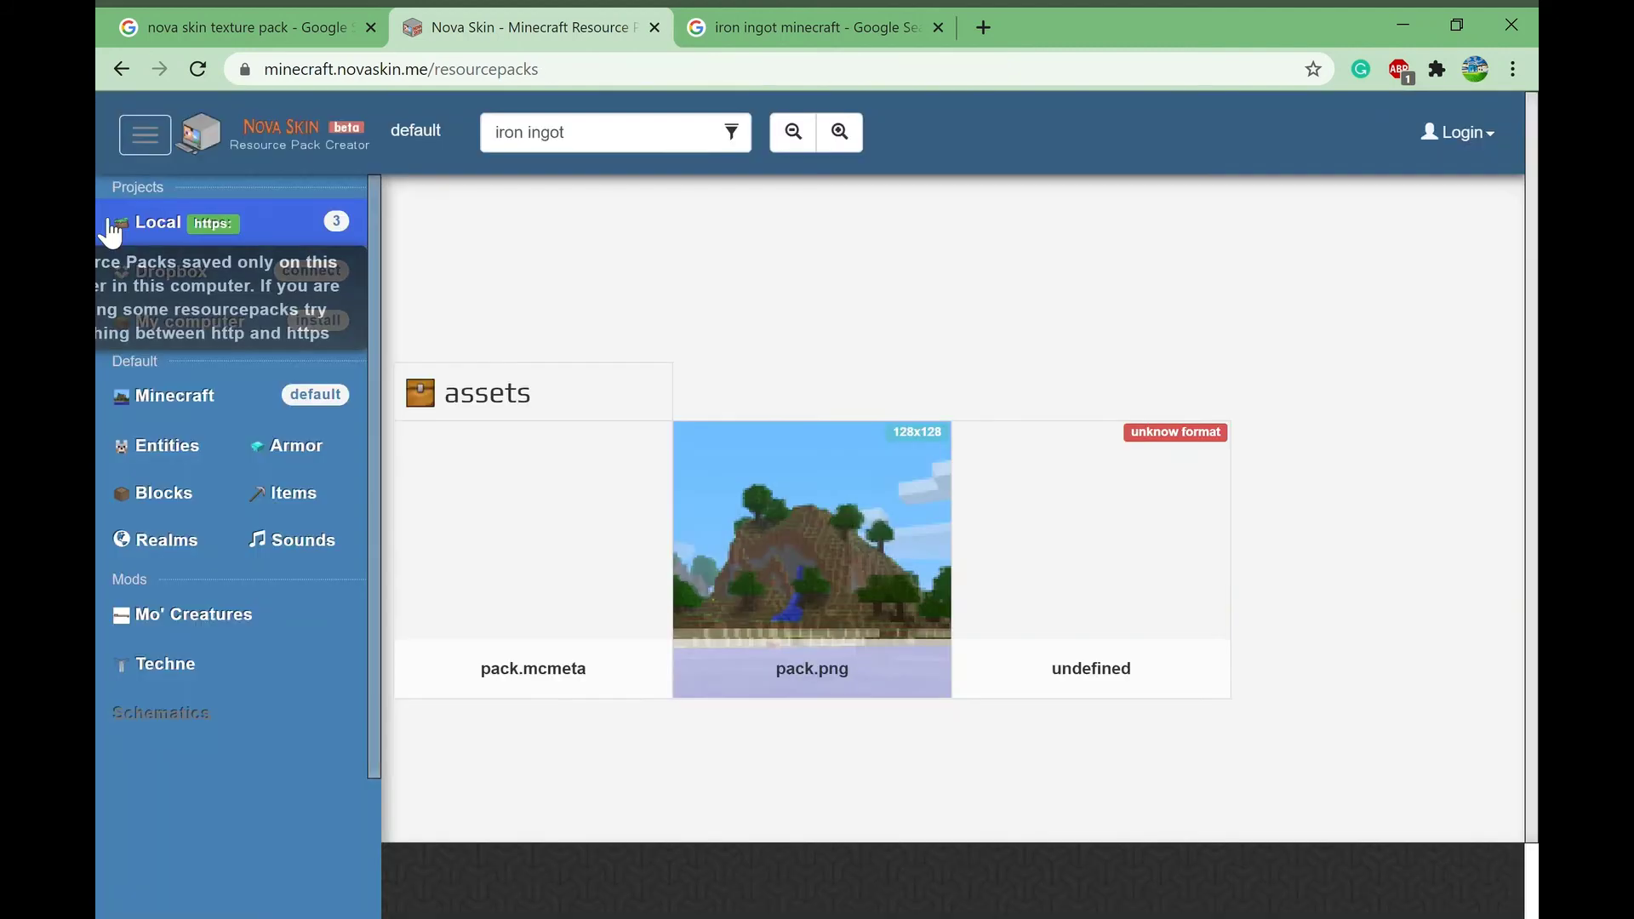
click(109, 226)
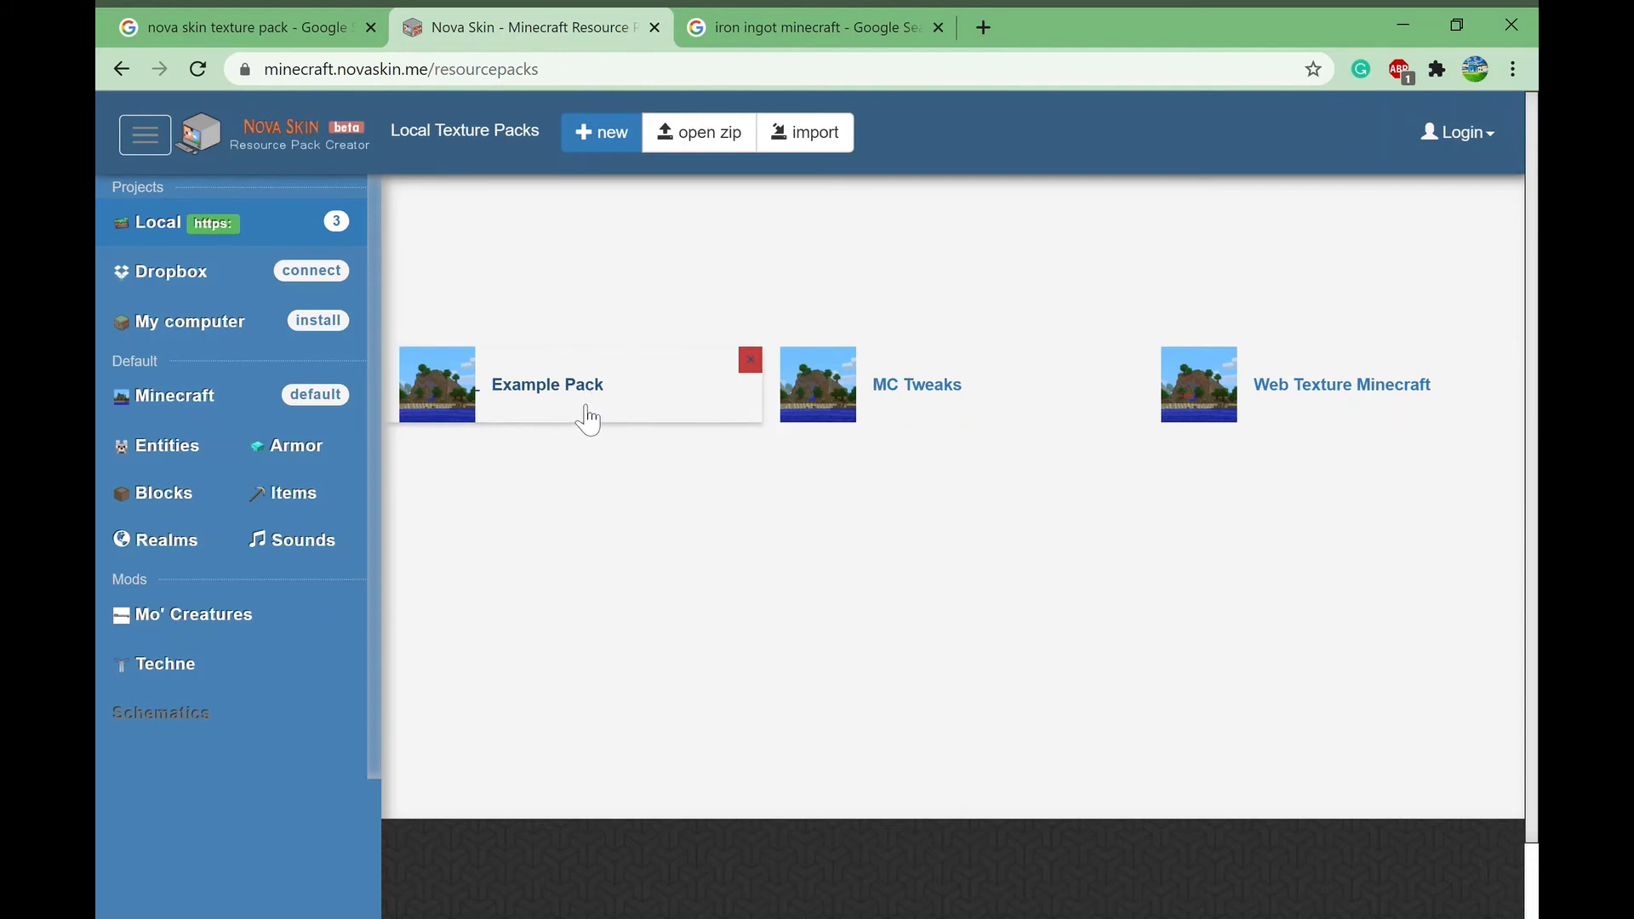
Step: Open Example Pack and review its block, skeleton entity and item texture folders
click(587, 419)
click(572, 416)
click(598, 412)
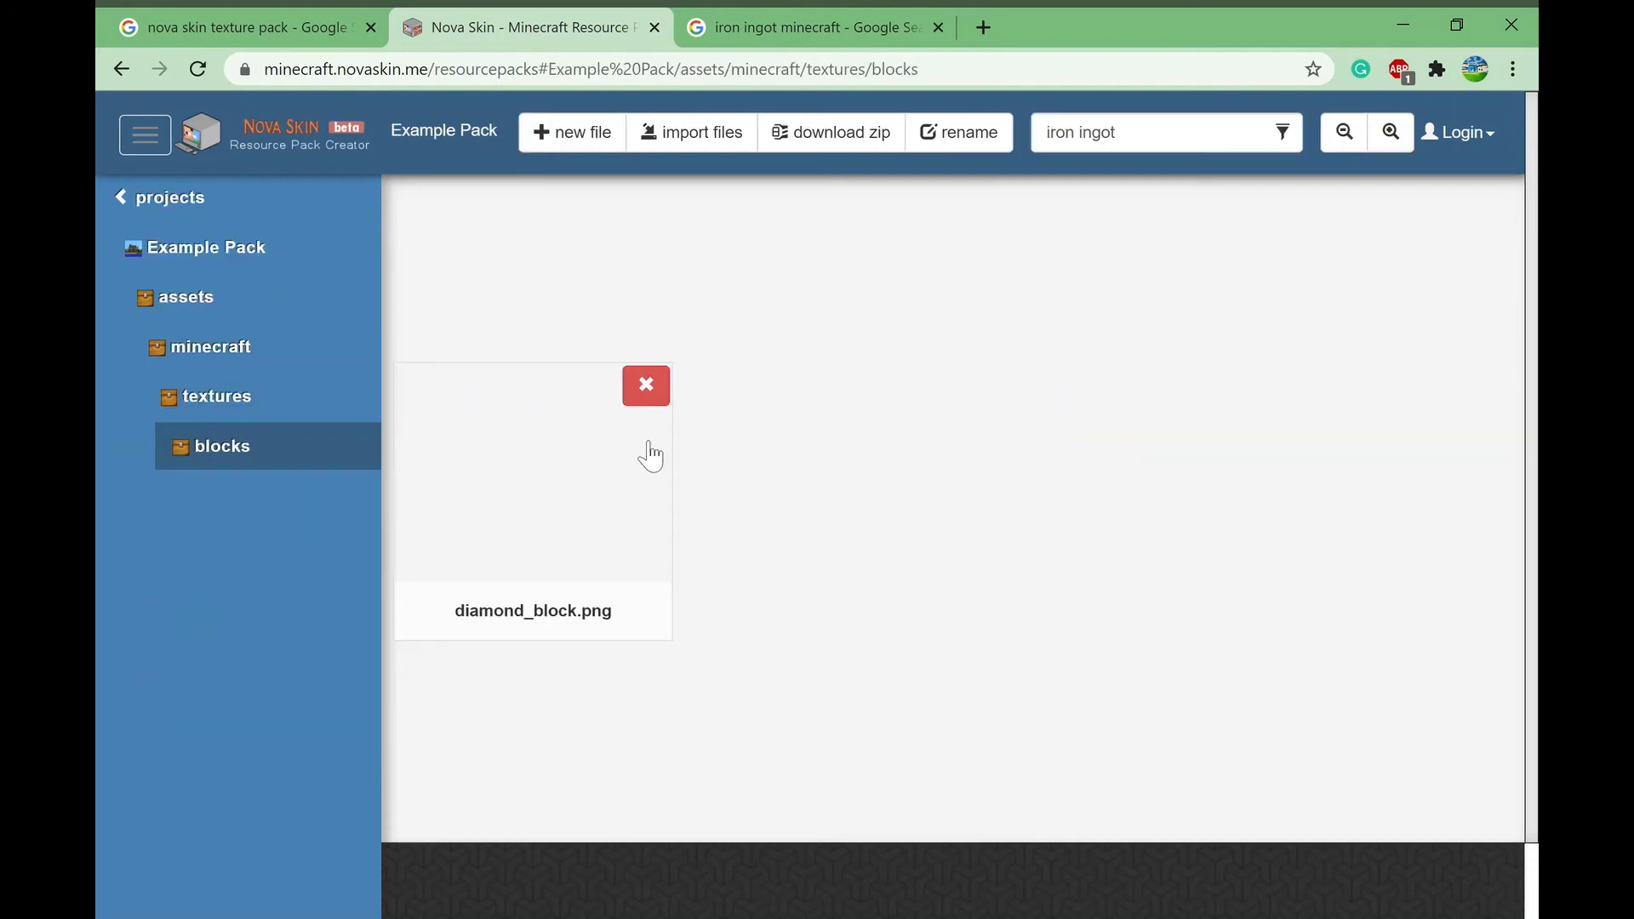
click(321, 395)
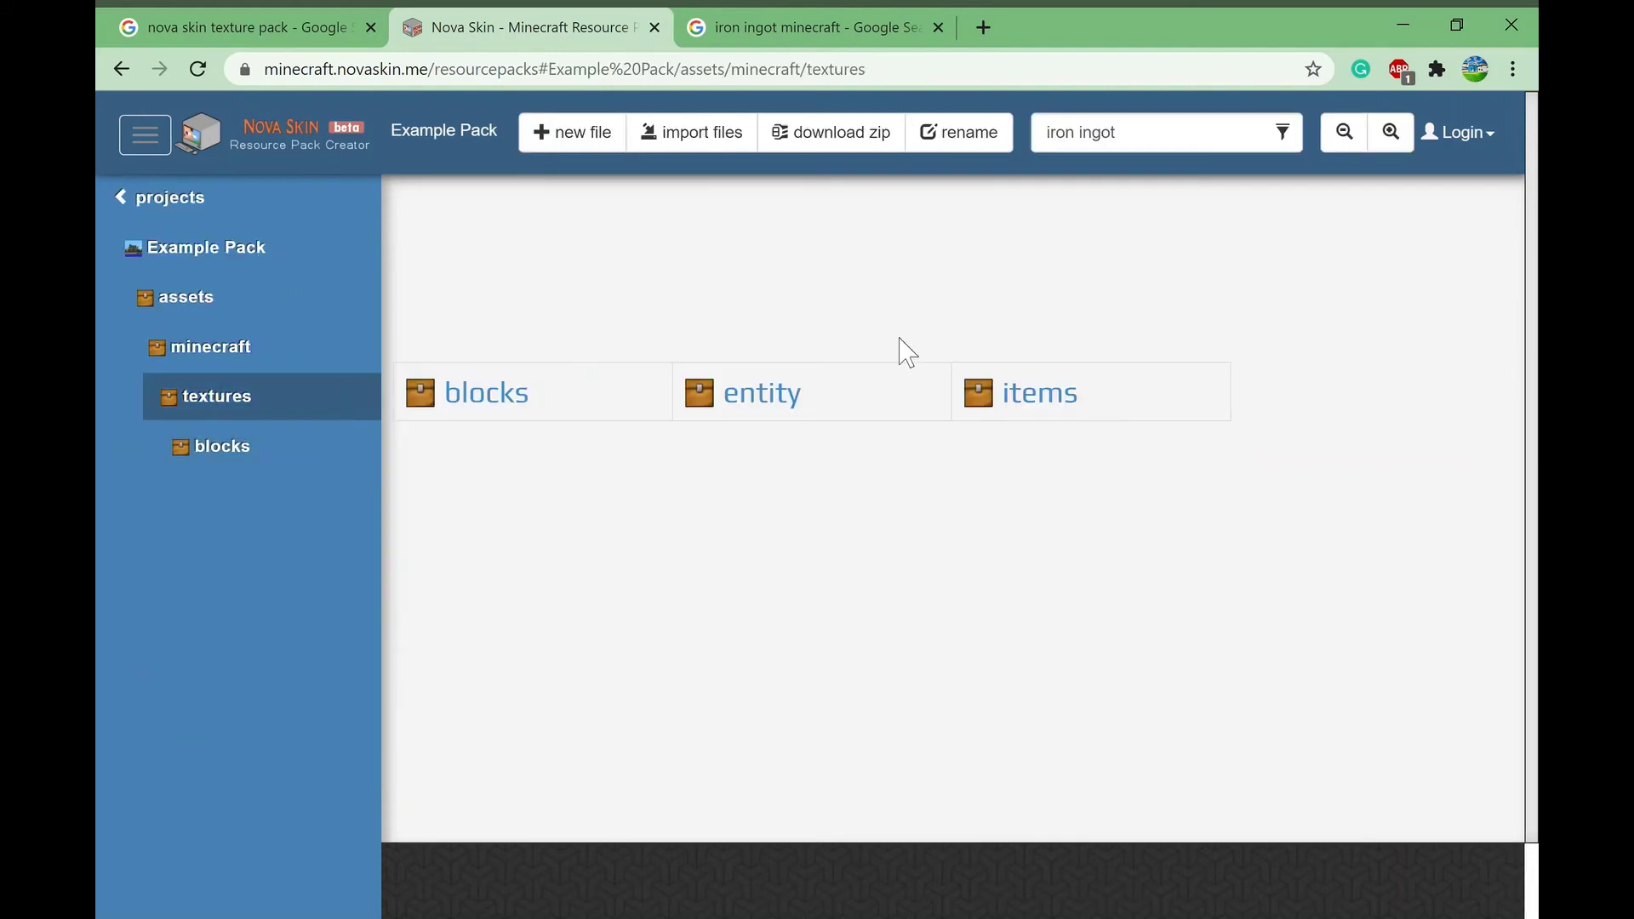
click(840, 385)
click(659, 413)
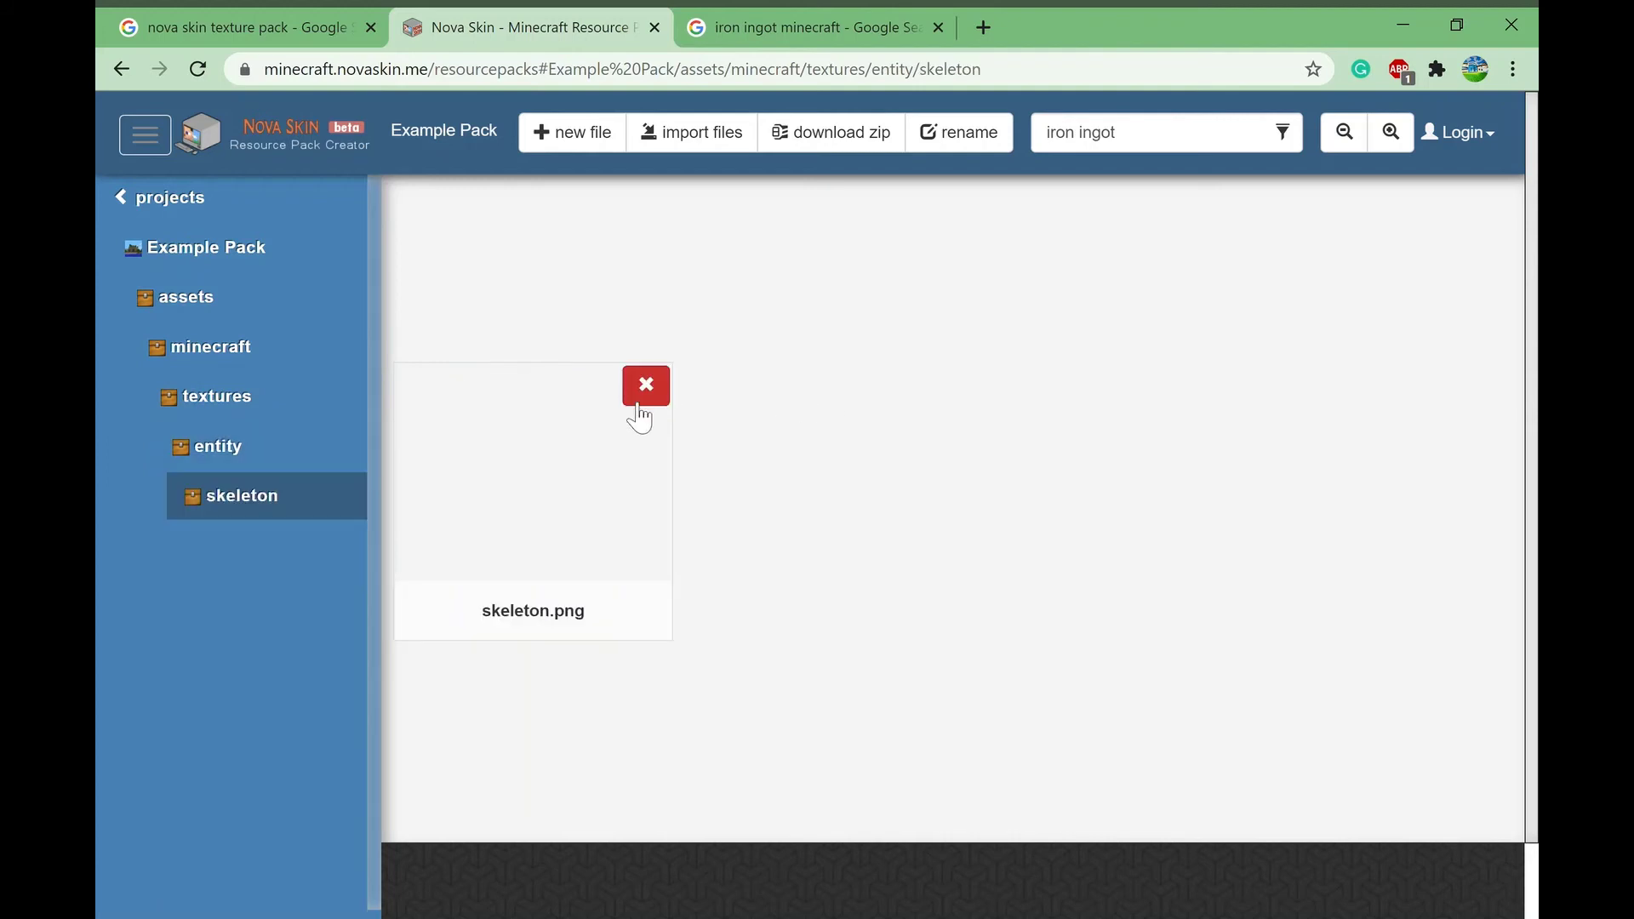
click(280, 413)
click(1111, 417)
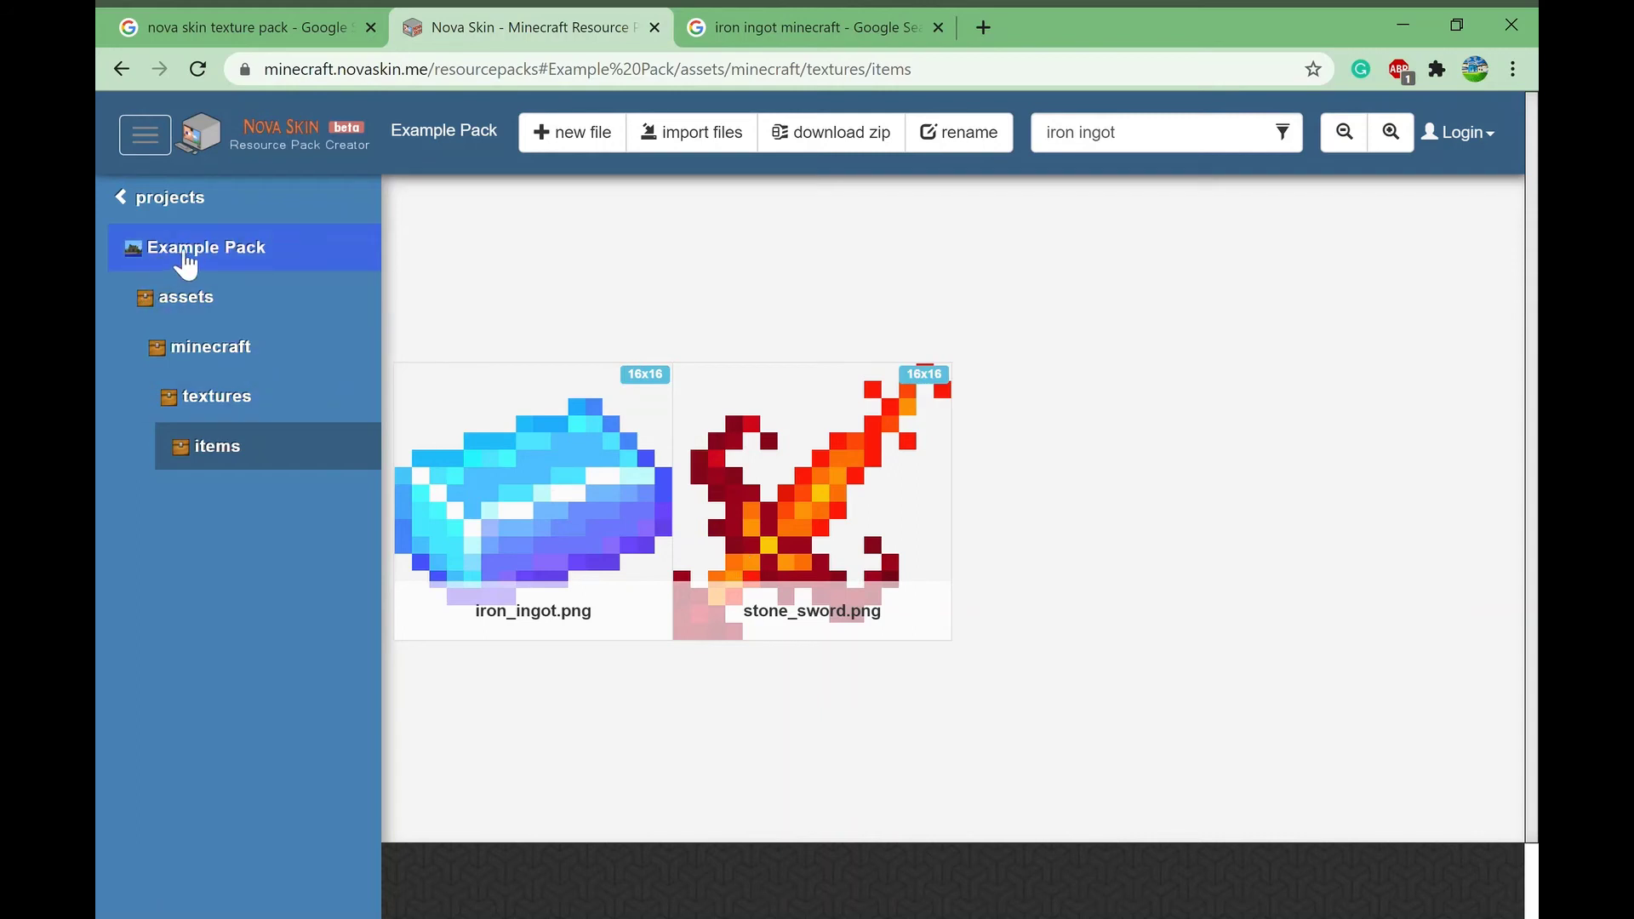
Step: Return to the local projects, reopen Example Pack and download it as a zip
click(182, 304)
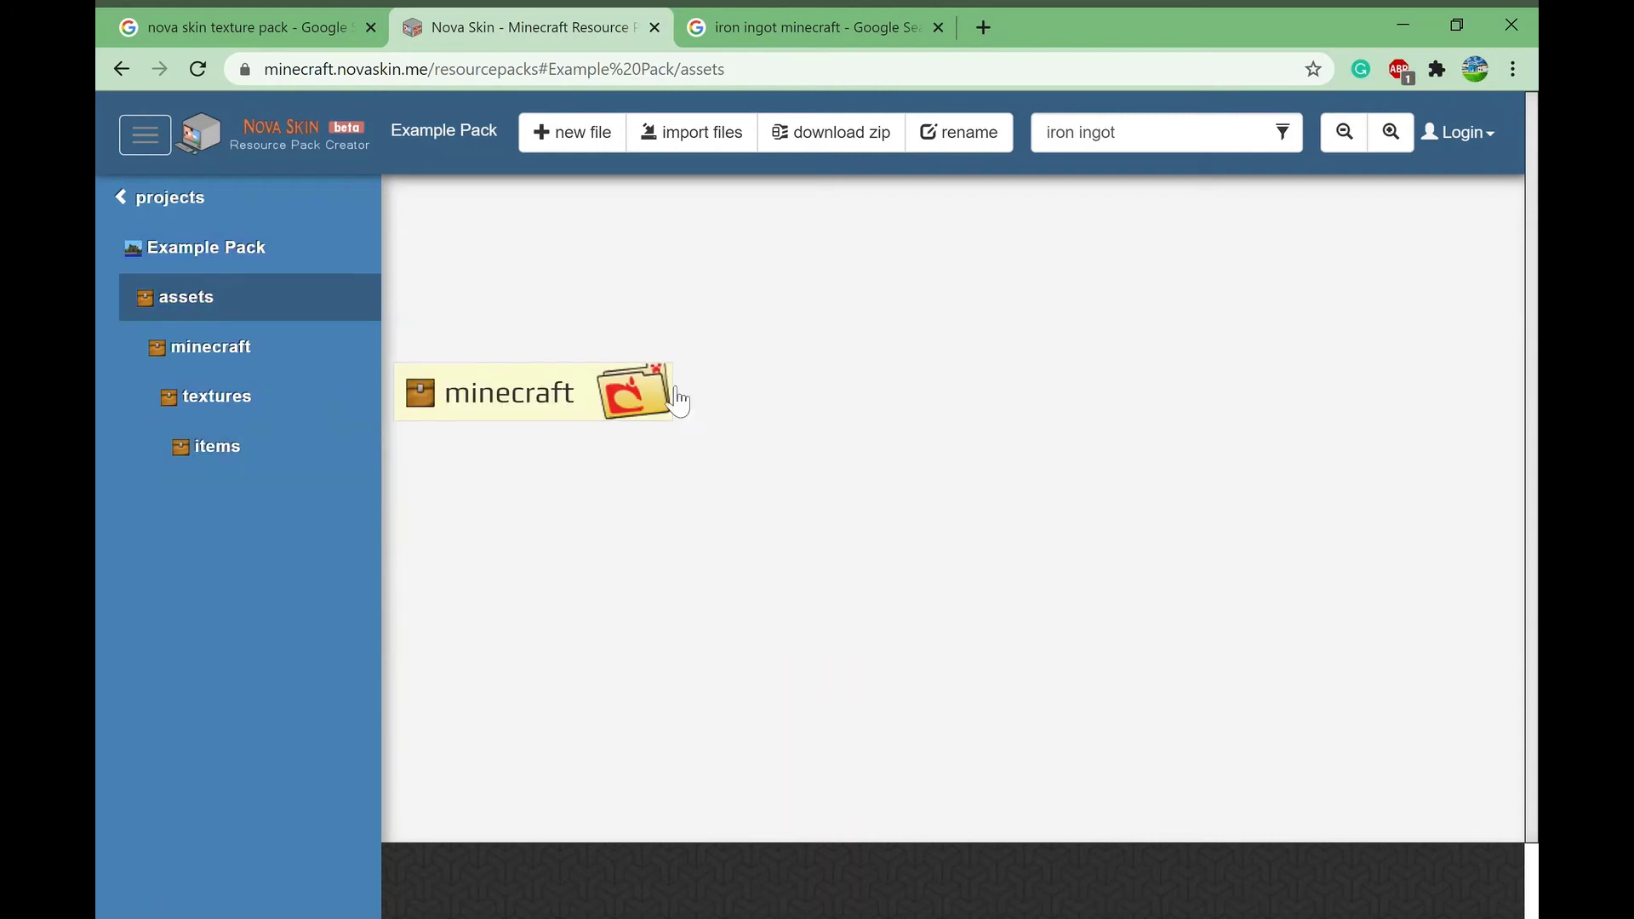
click(220, 204)
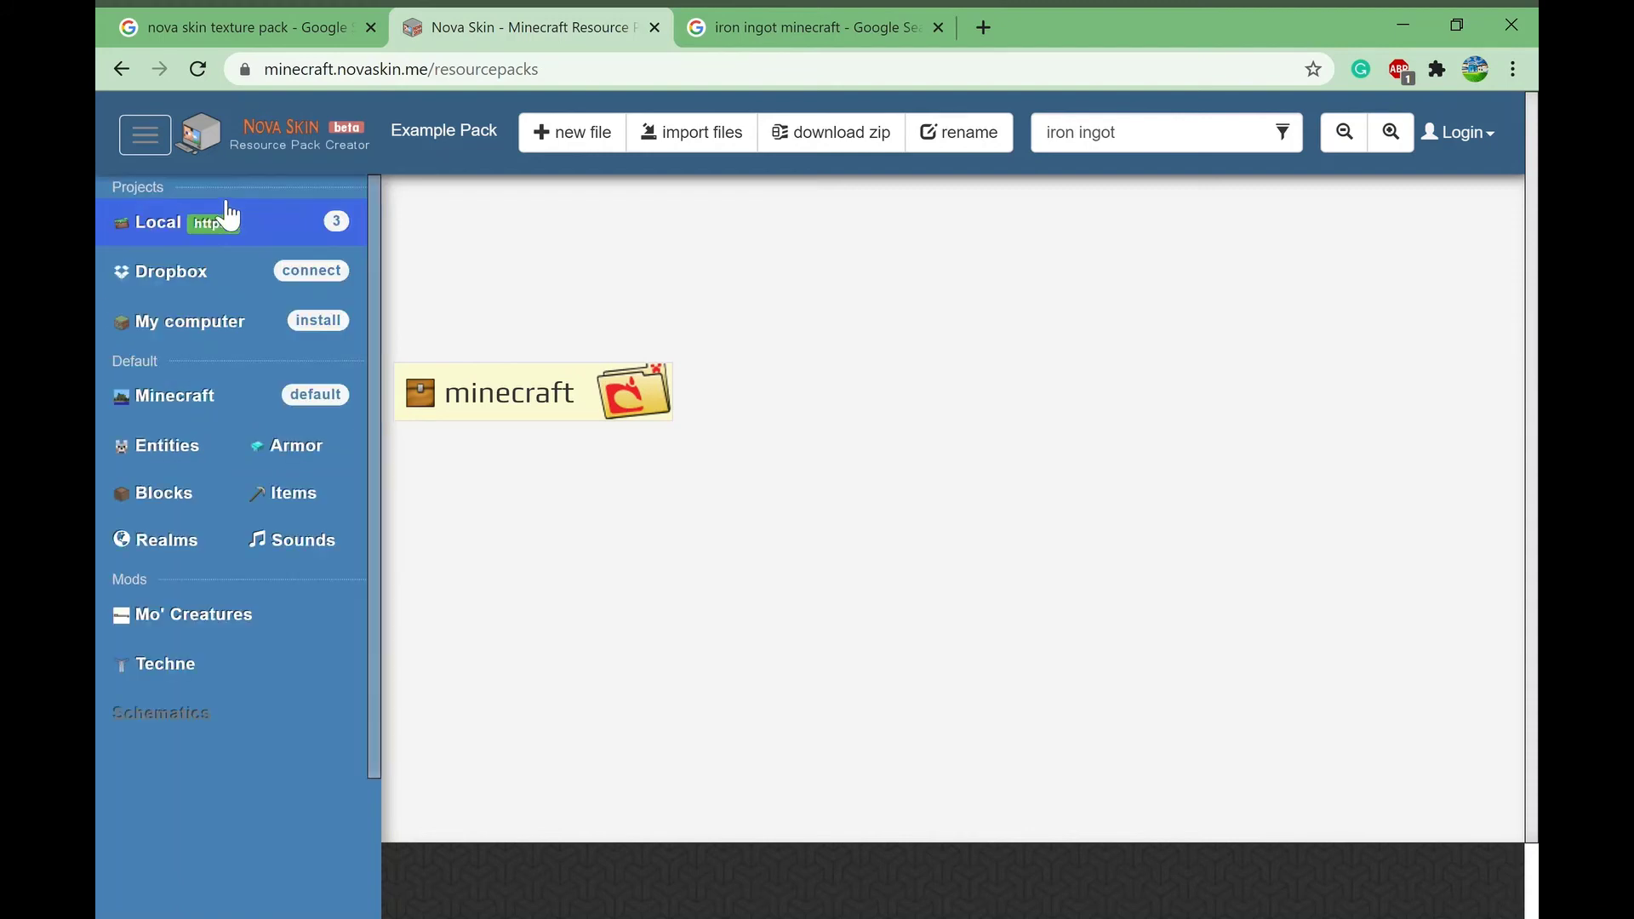
click(277, 224)
click(606, 430)
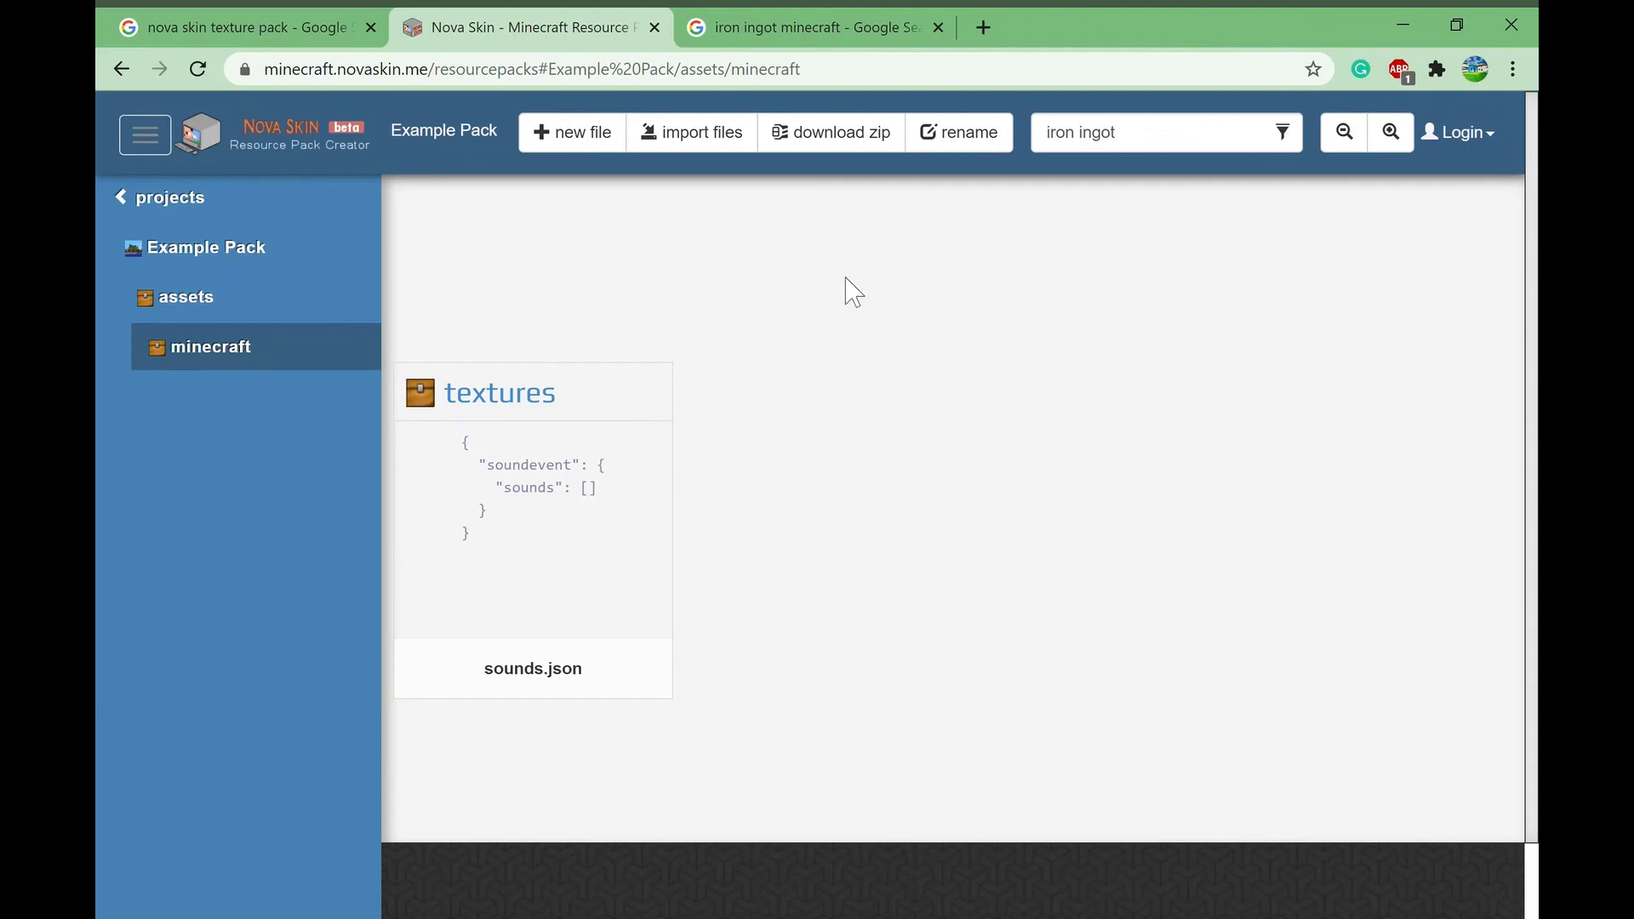
click(850, 151)
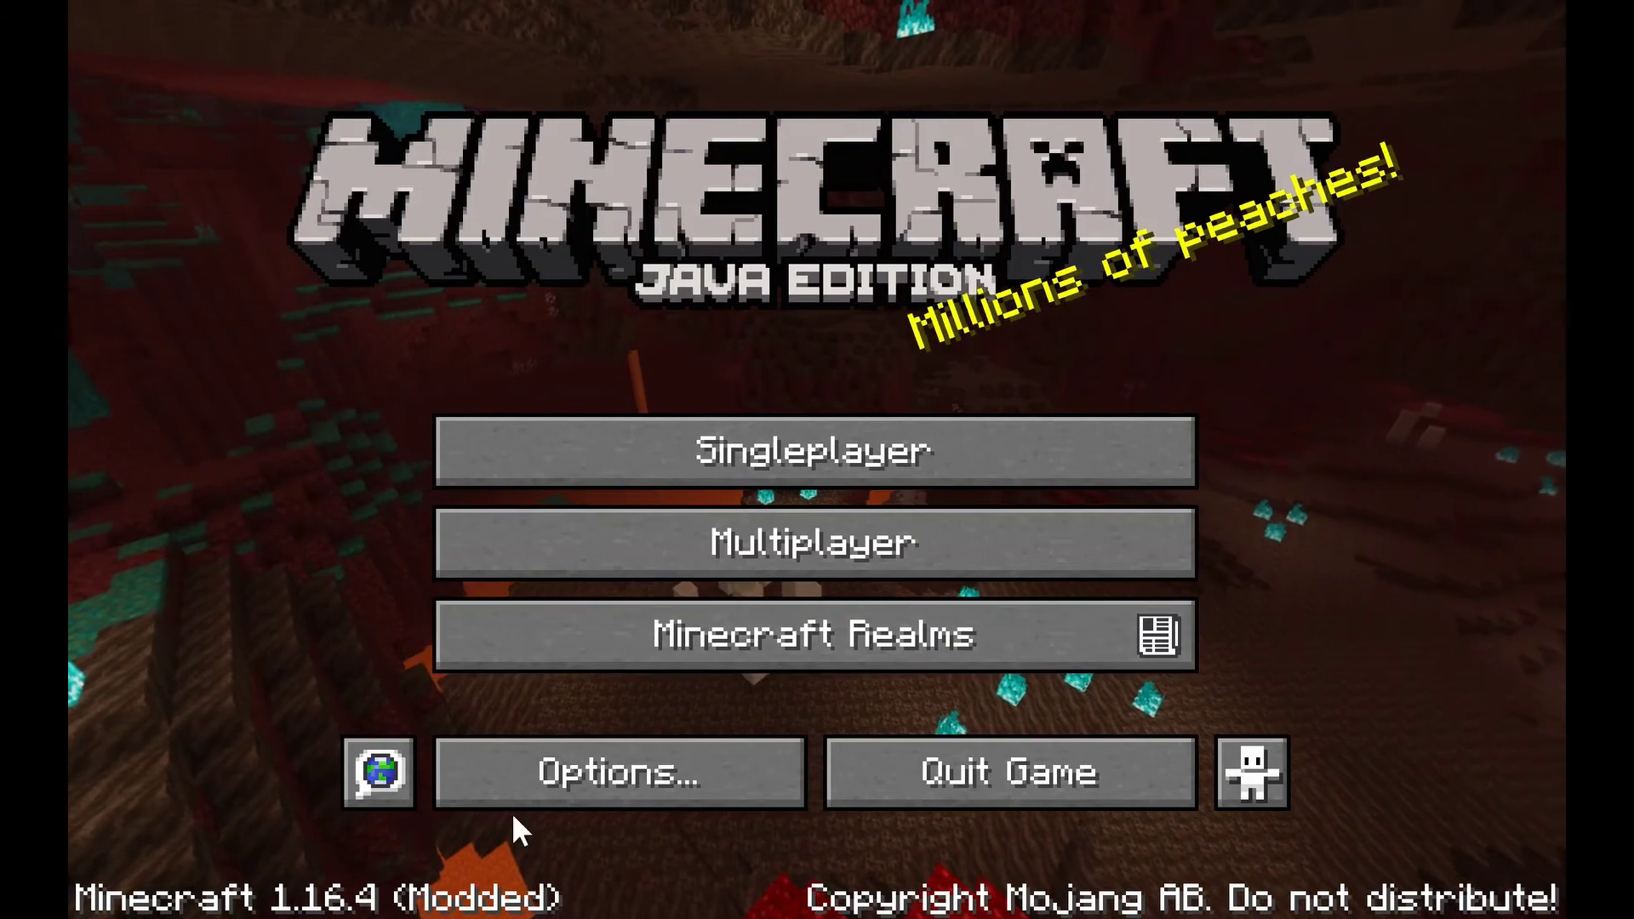
Step: Switch to Minecraft and open the pack folder from the resource pack settings
click(545, 803)
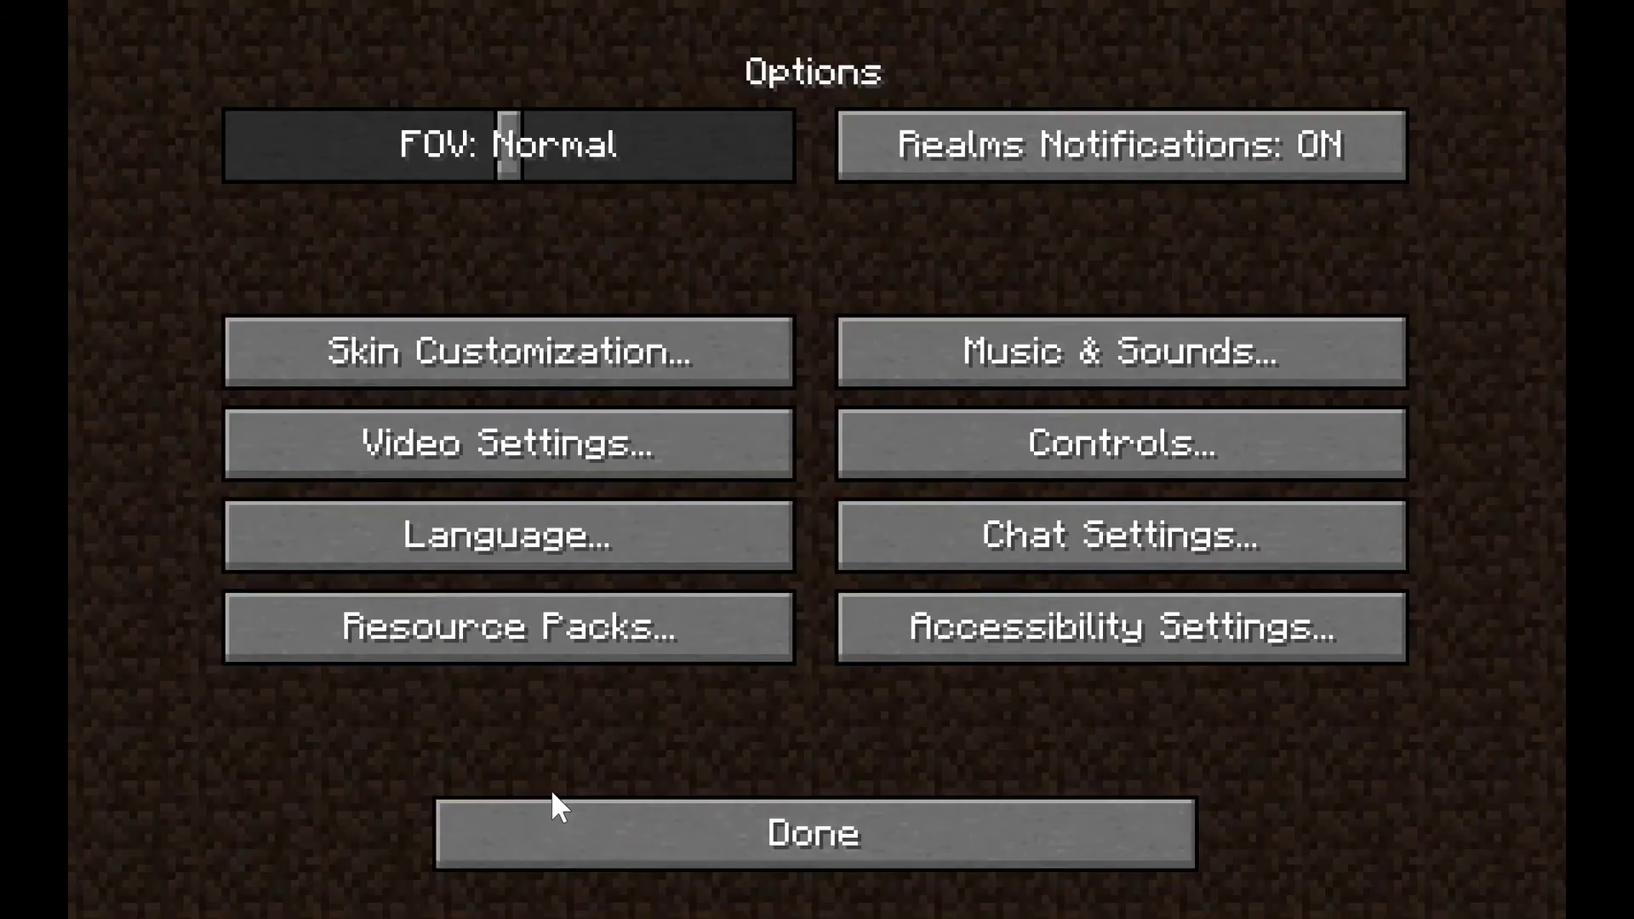
click(467, 641)
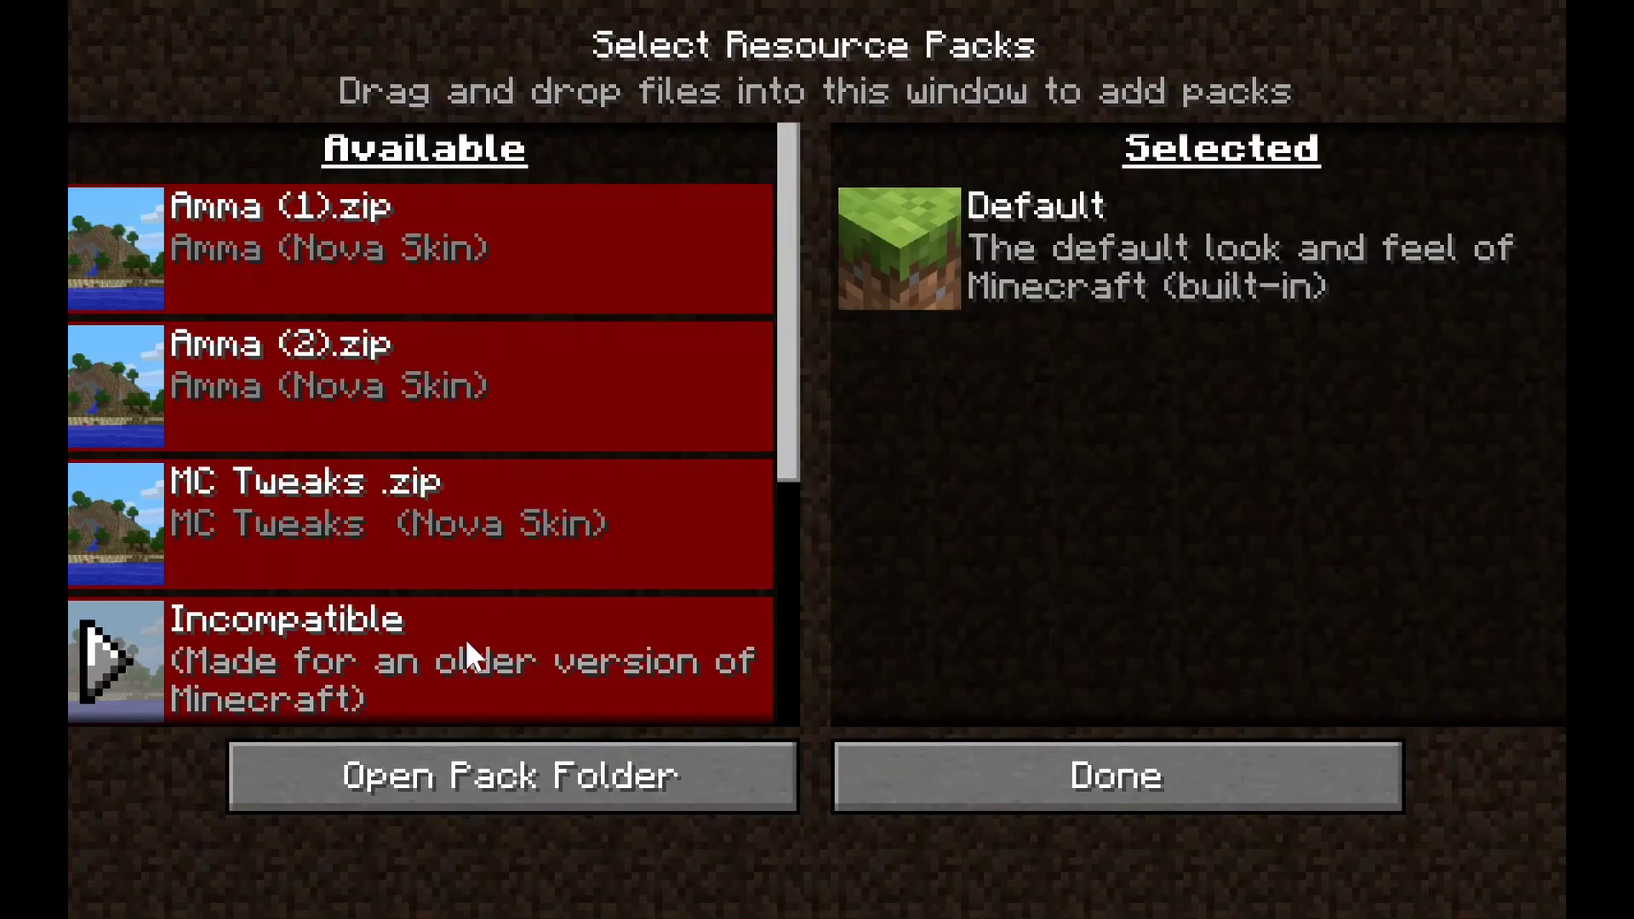
click(708, 796)
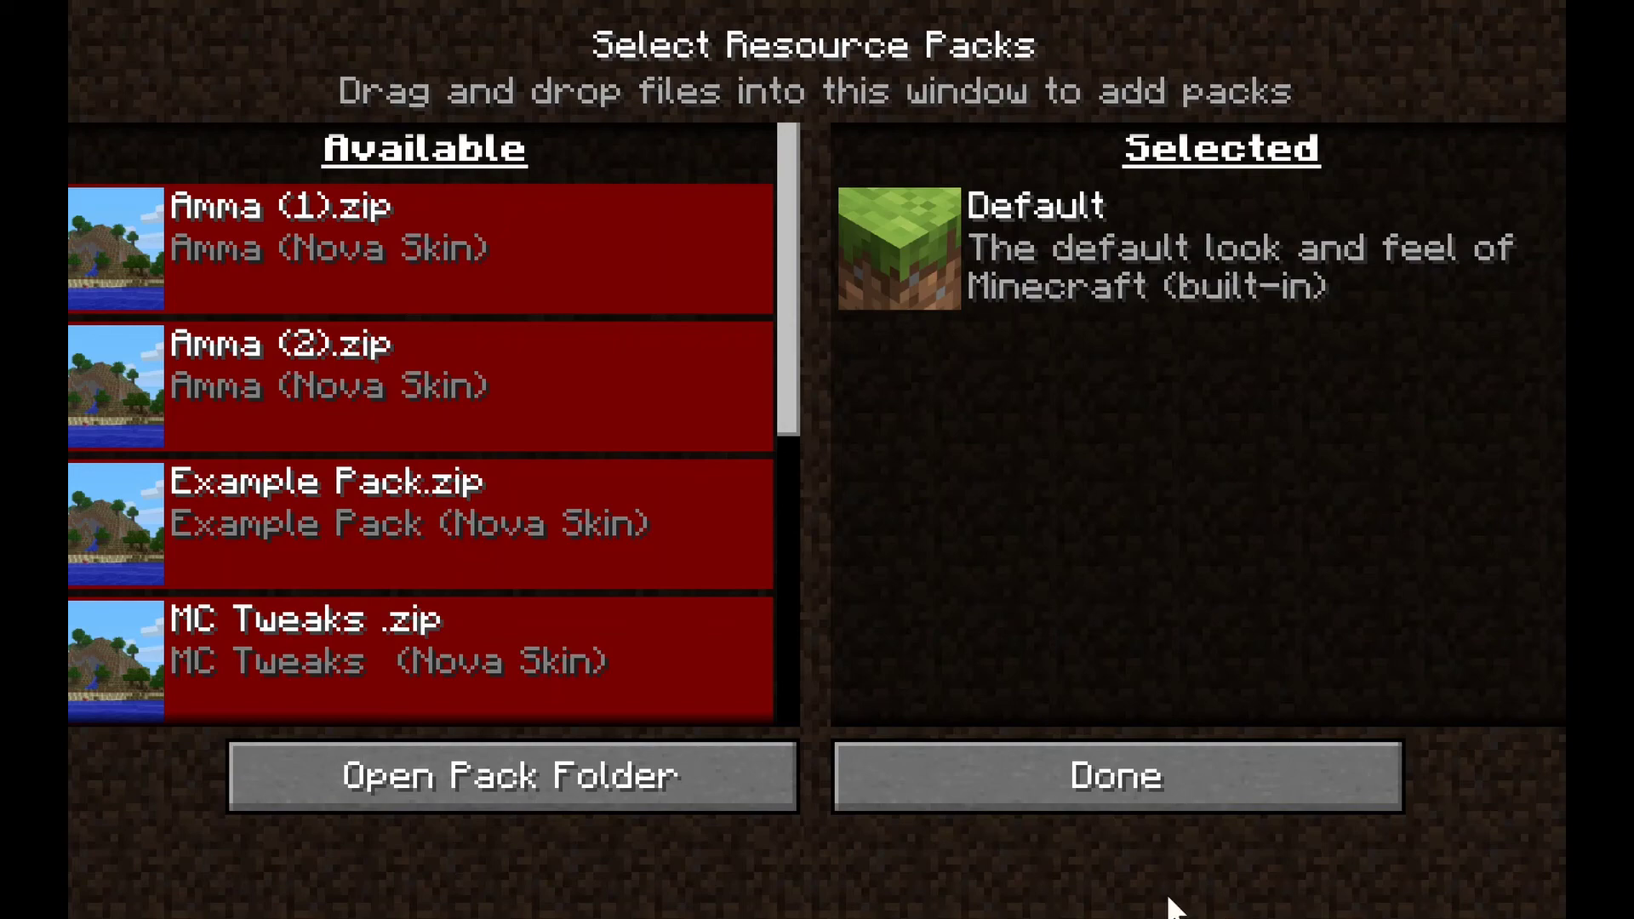
Step: Find Example Pack.zip among the available resource packs, load it despite its older version, and apply the selection
scroll(451, 465, down, 5)
scroll(463, 473, up, 1)
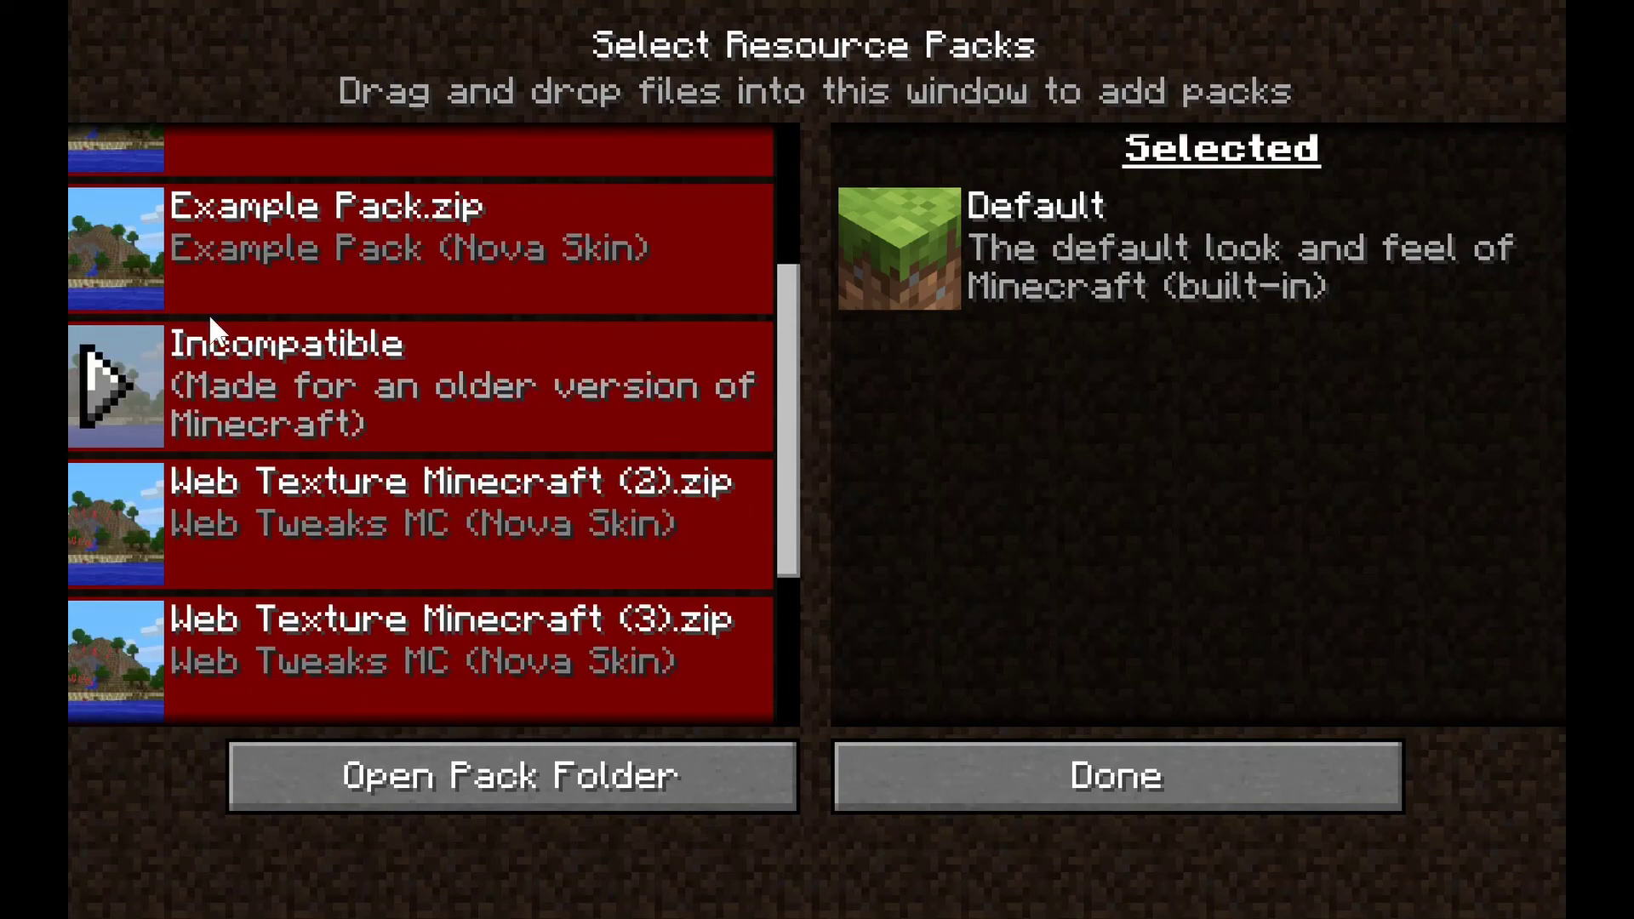
scroll(655, 343, down, 1)
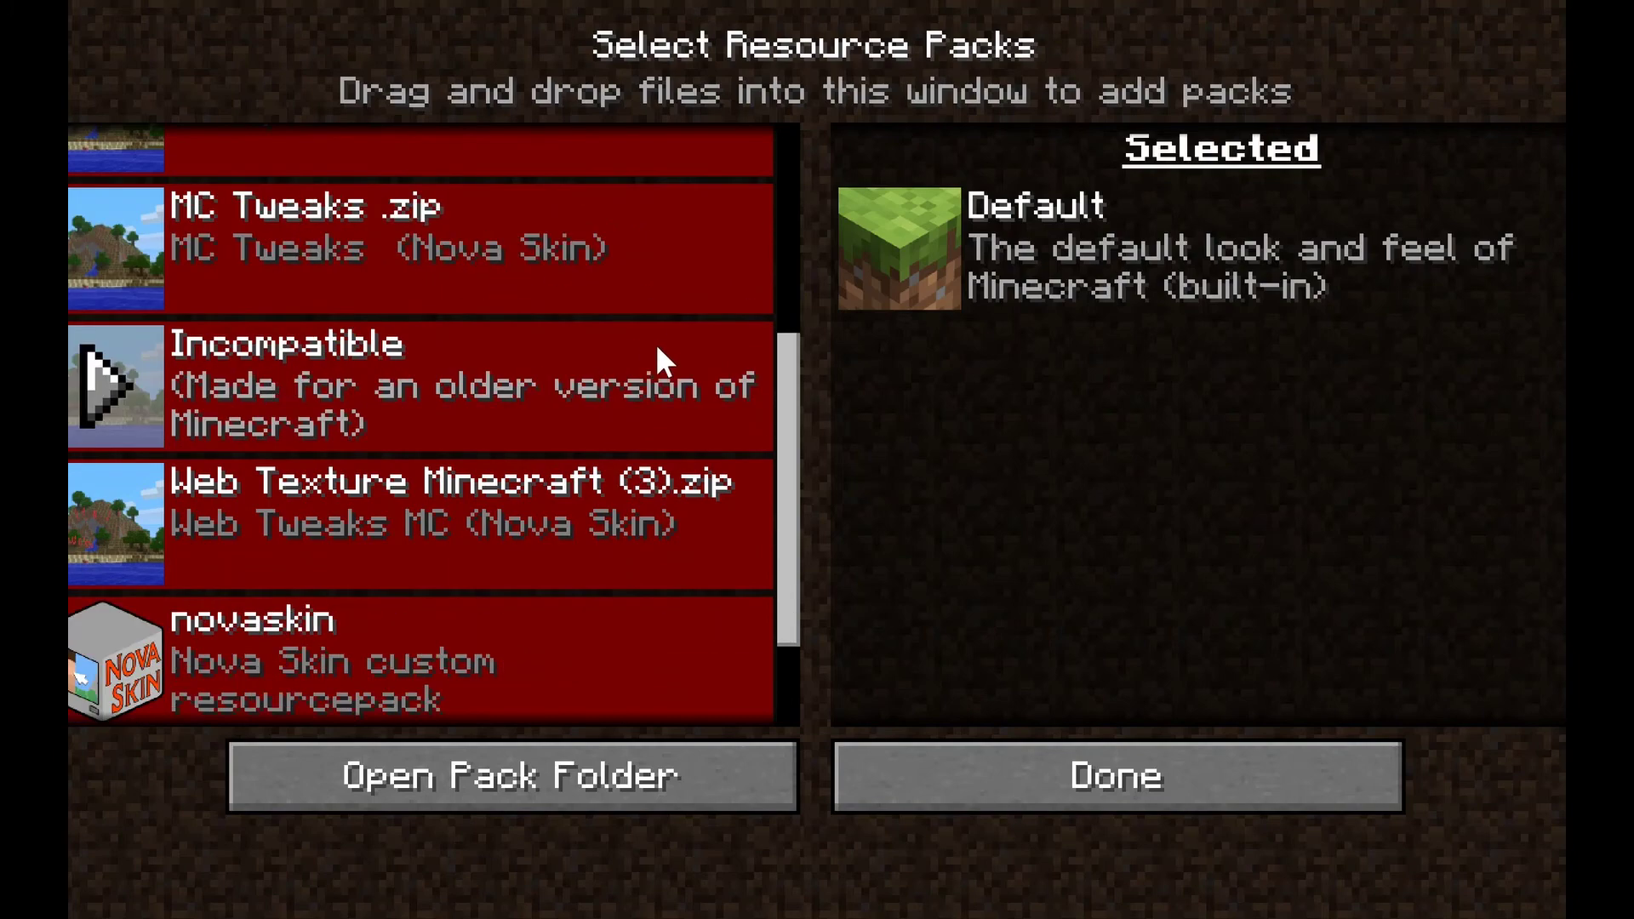
scroll(616, 347, up, 2)
scroll(613, 437, up, 1)
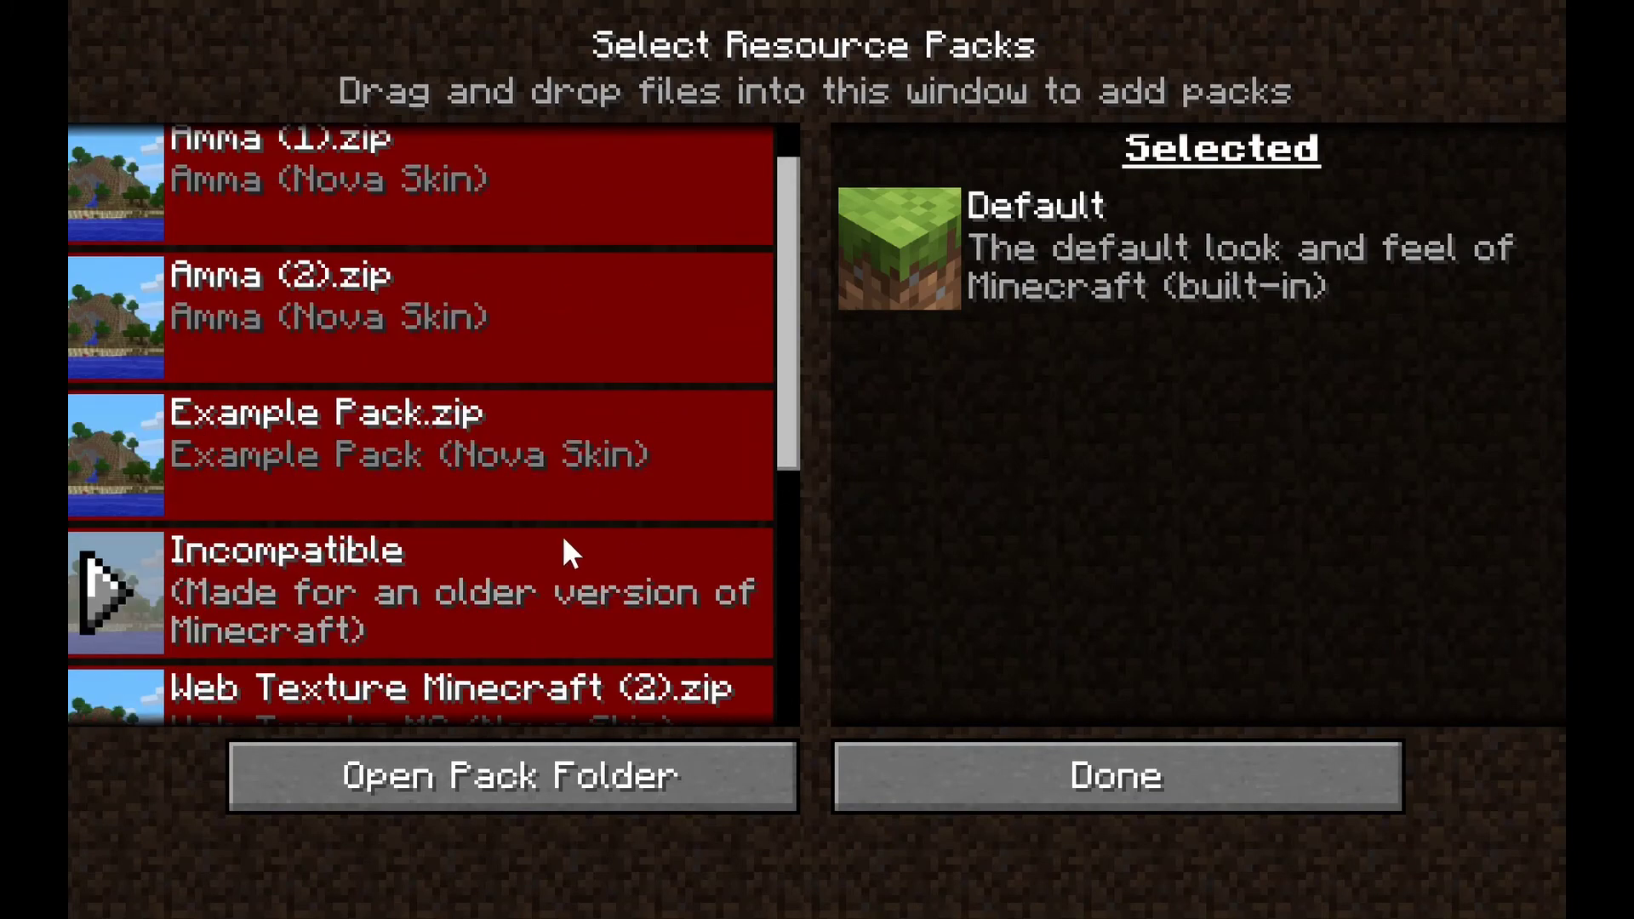
scroll(651, 553, up, 1)
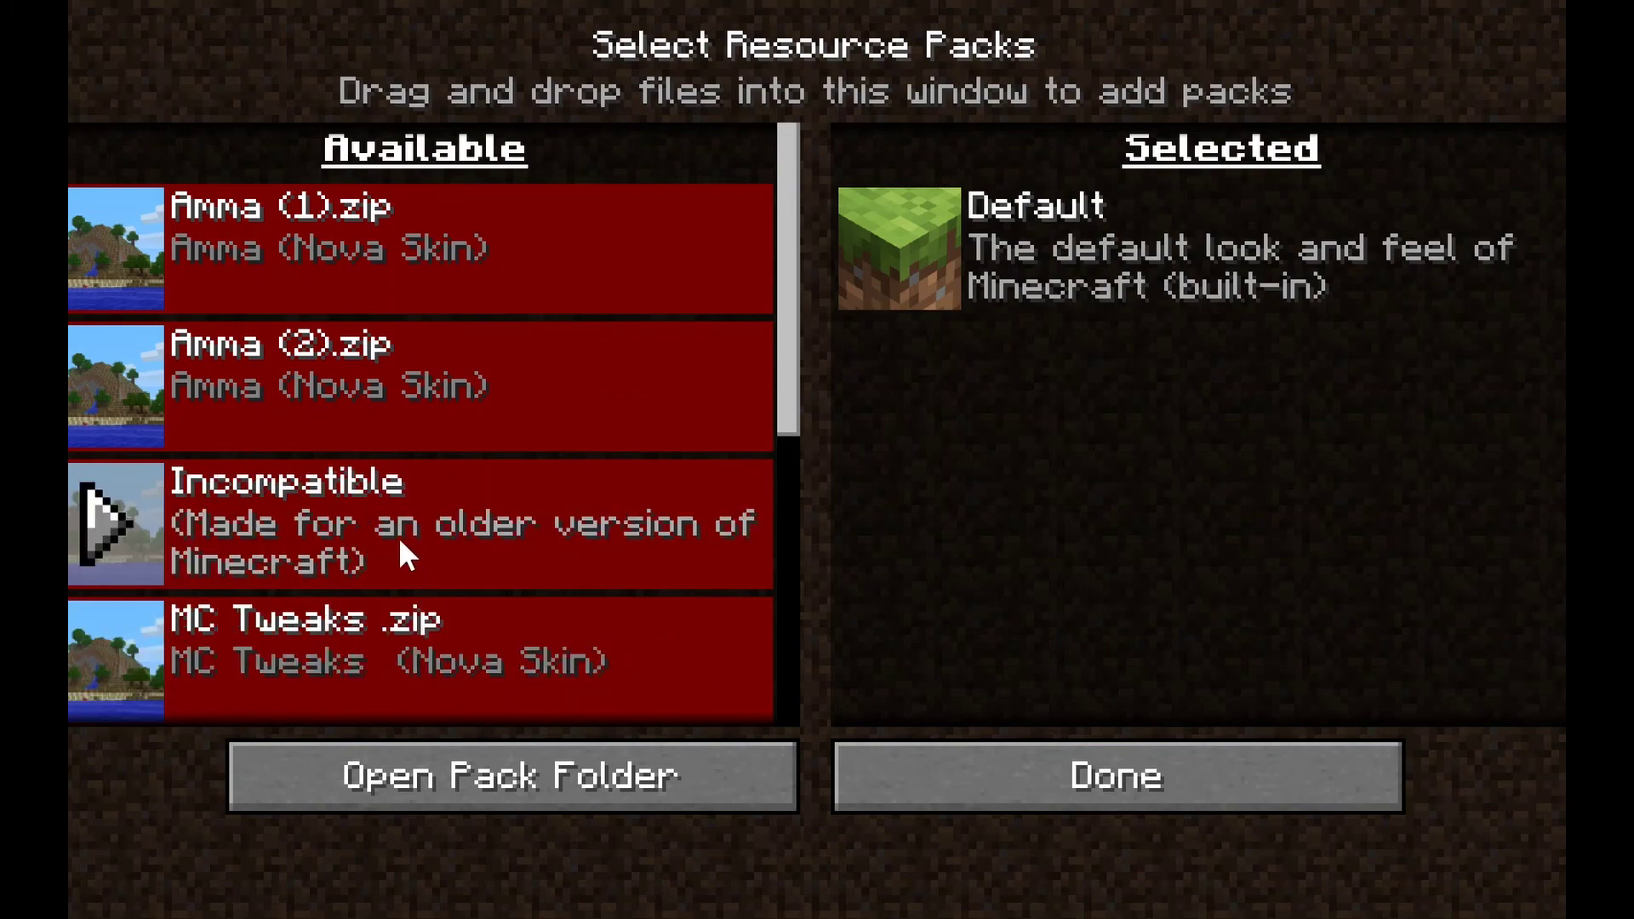
scroll(541, 371, down, 5)
scroll(541, 378, up, 5)
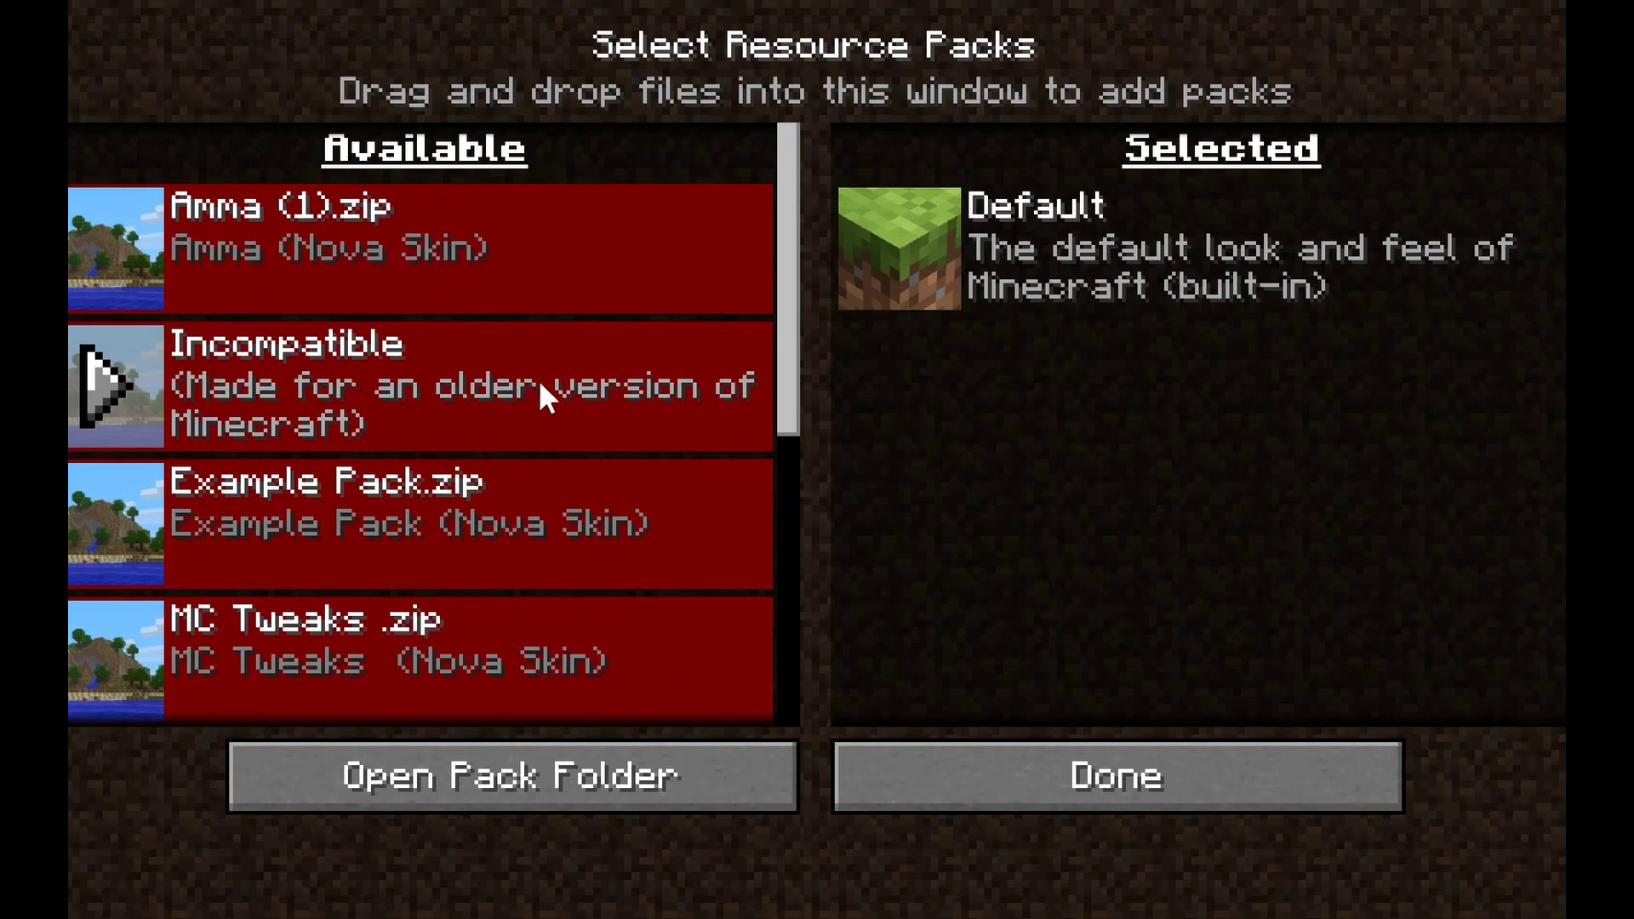
scroll(540, 379, down, 1)
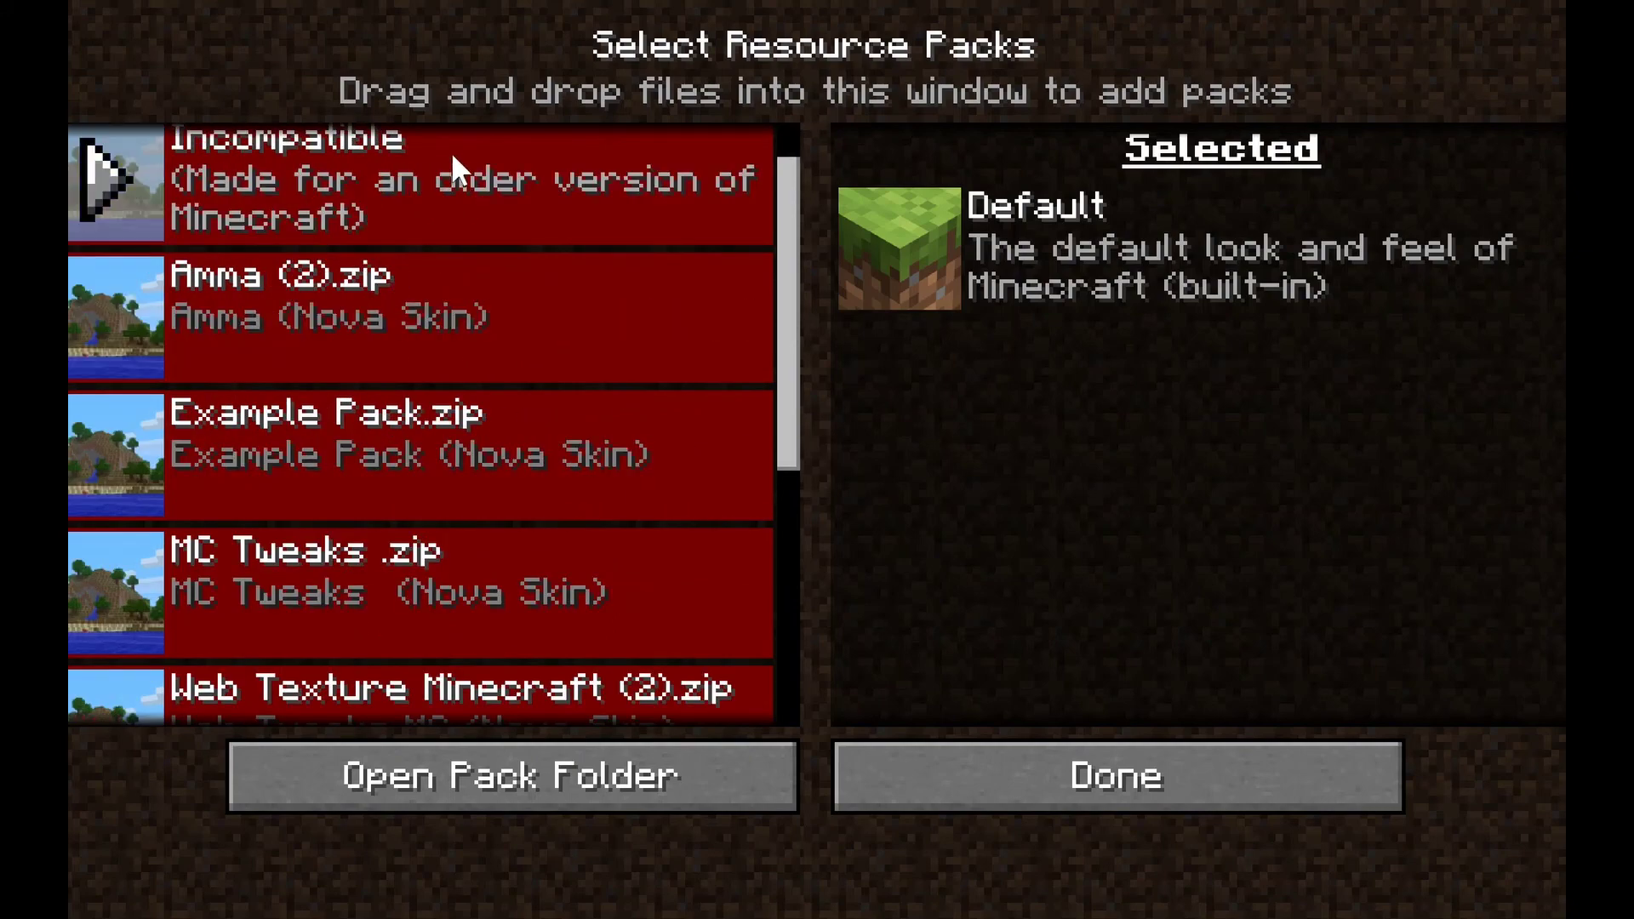
click(113, 446)
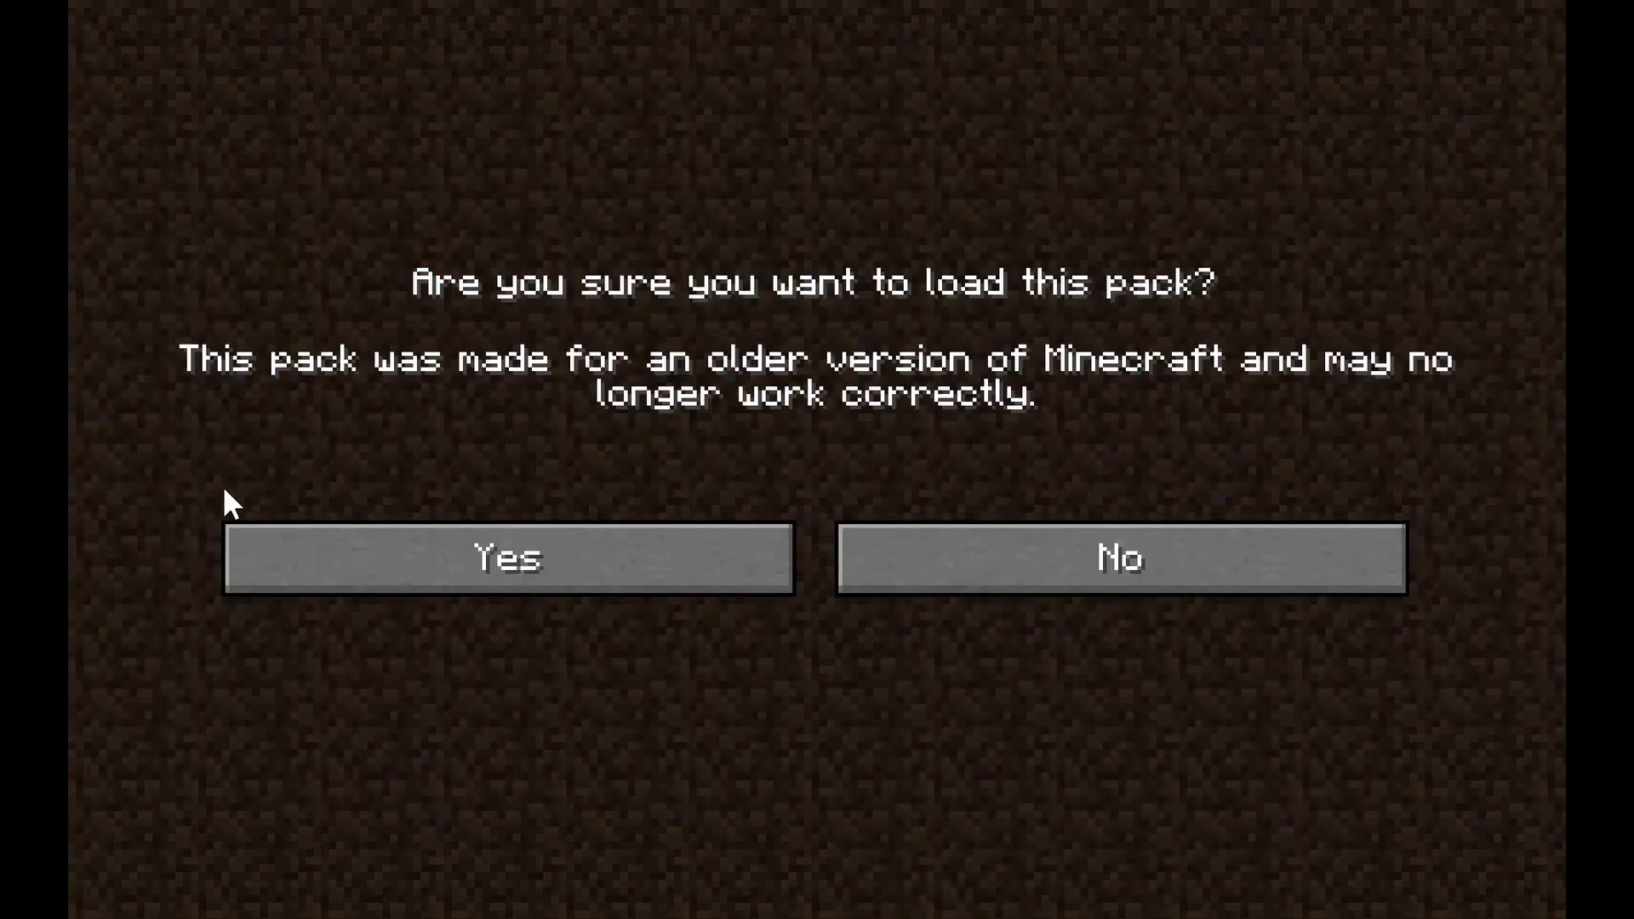
click(445, 562)
click(993, 786)
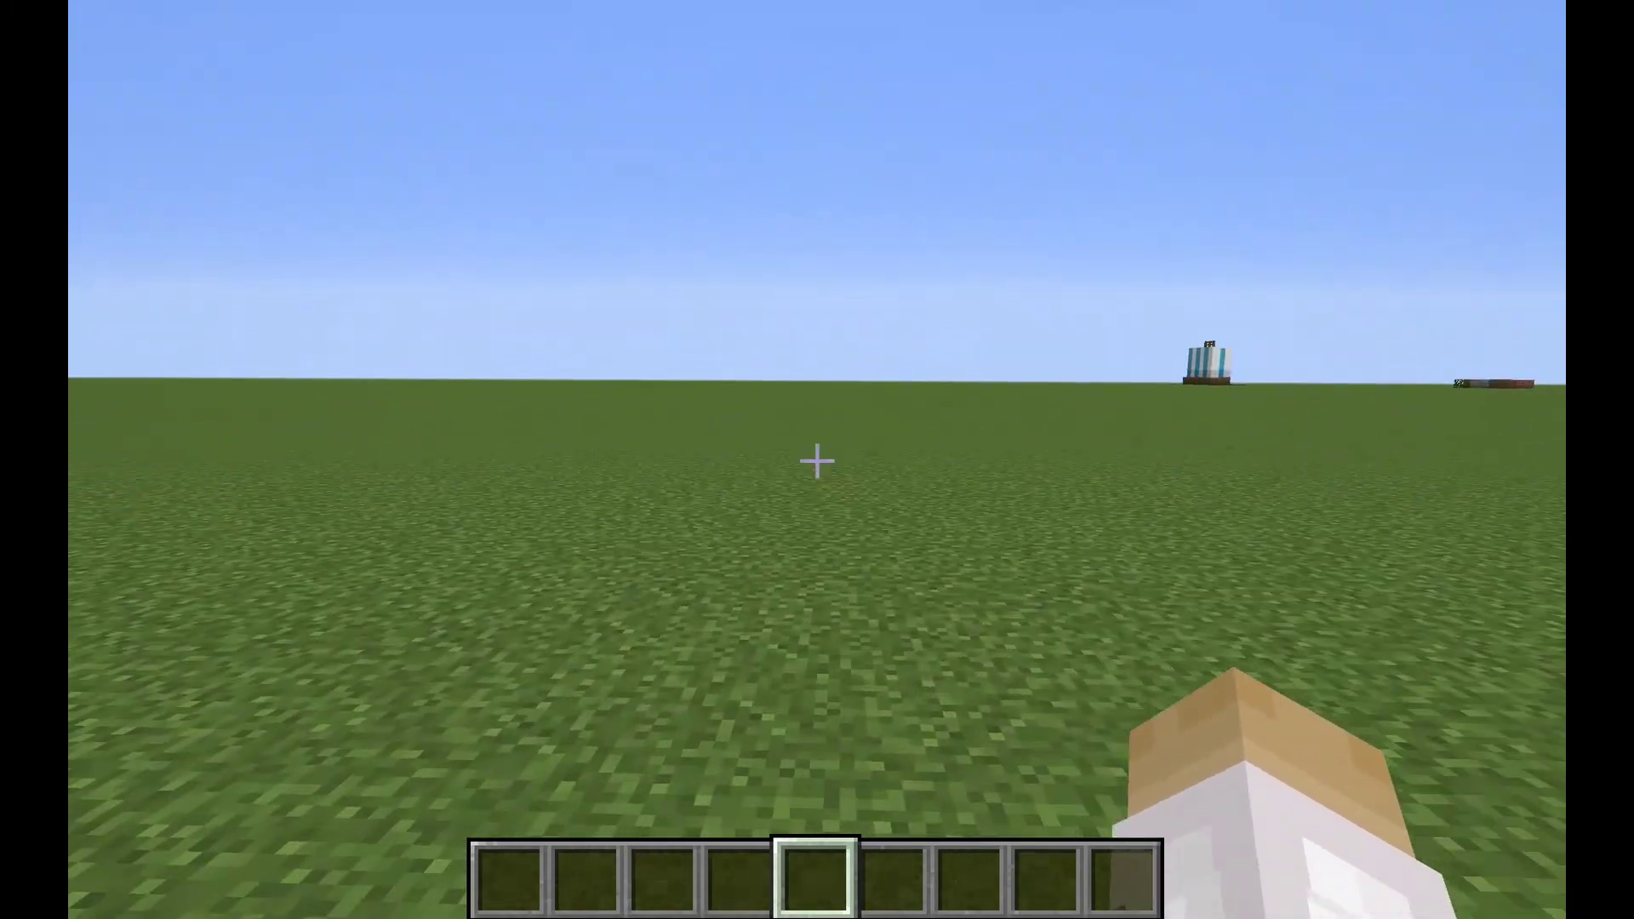
Step: Search the creative inventory for "diamo" and put a Block of Diamond in the first hotbar slot
key(e)
scroll(825, 474, down, 5)
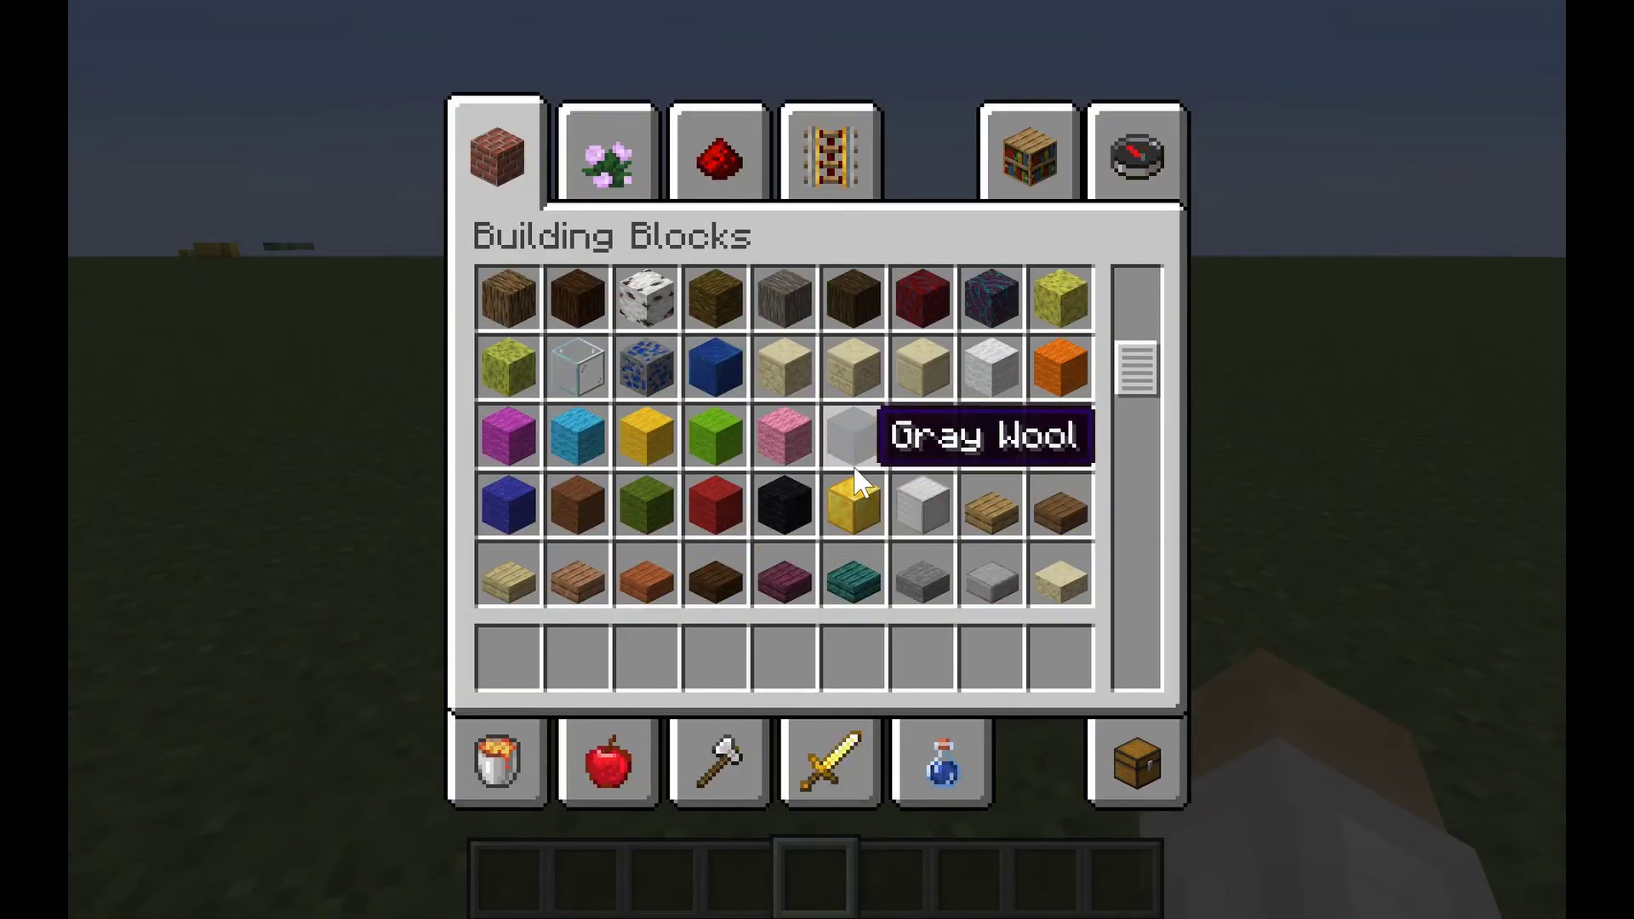
scroll(854, 474, down, 15)
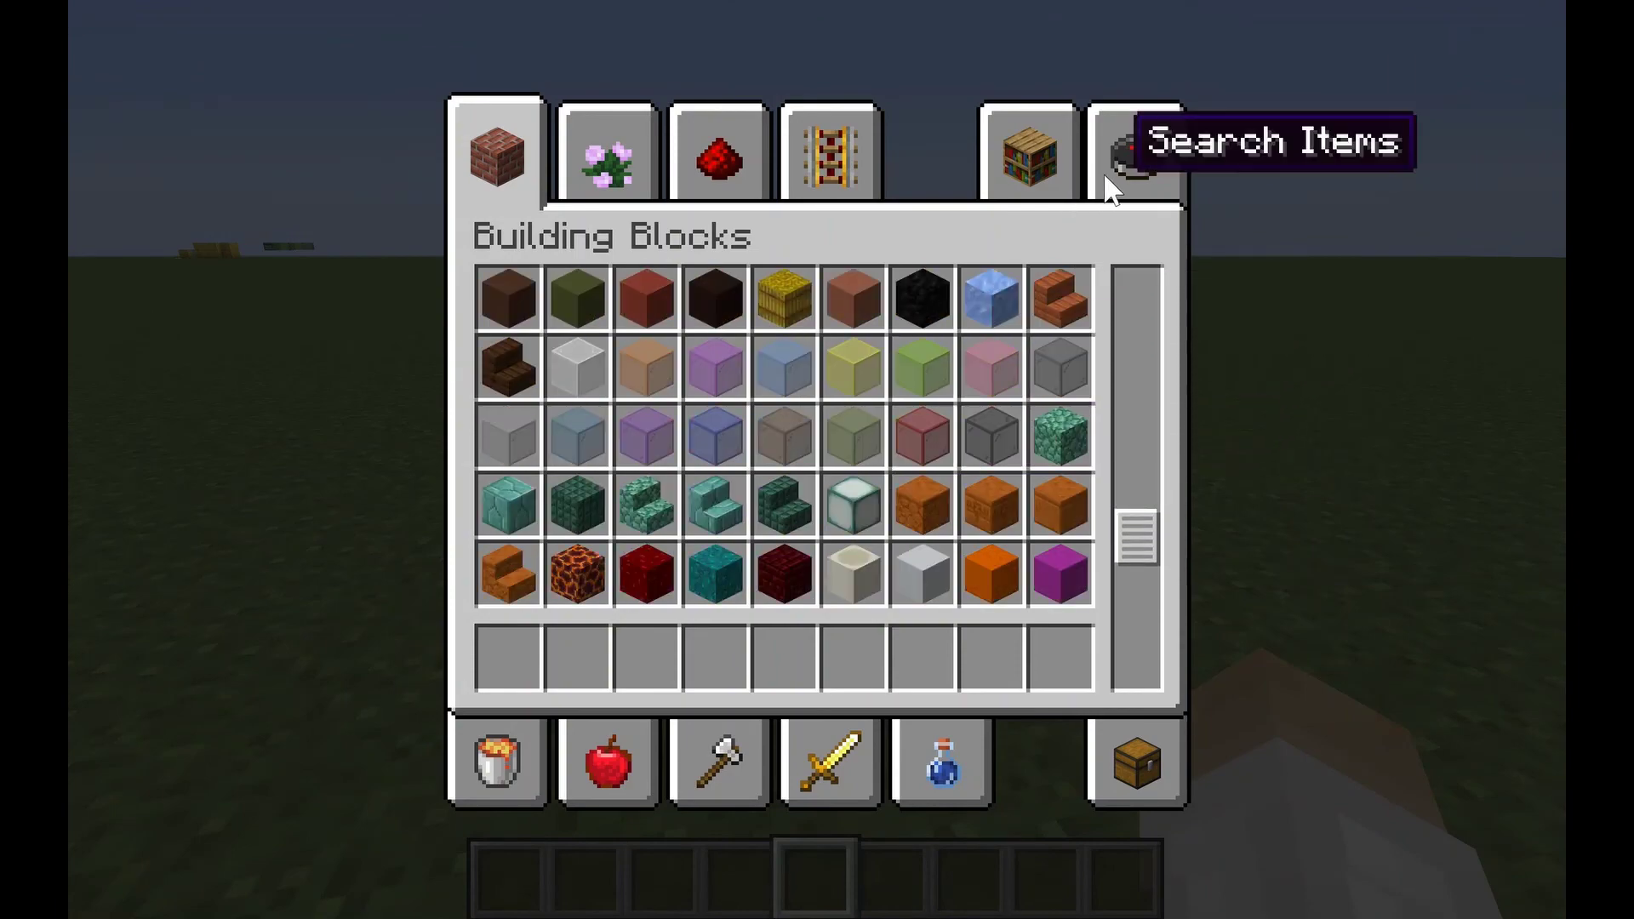
scroll(942, 303, down, 10)
click(1166, 155)
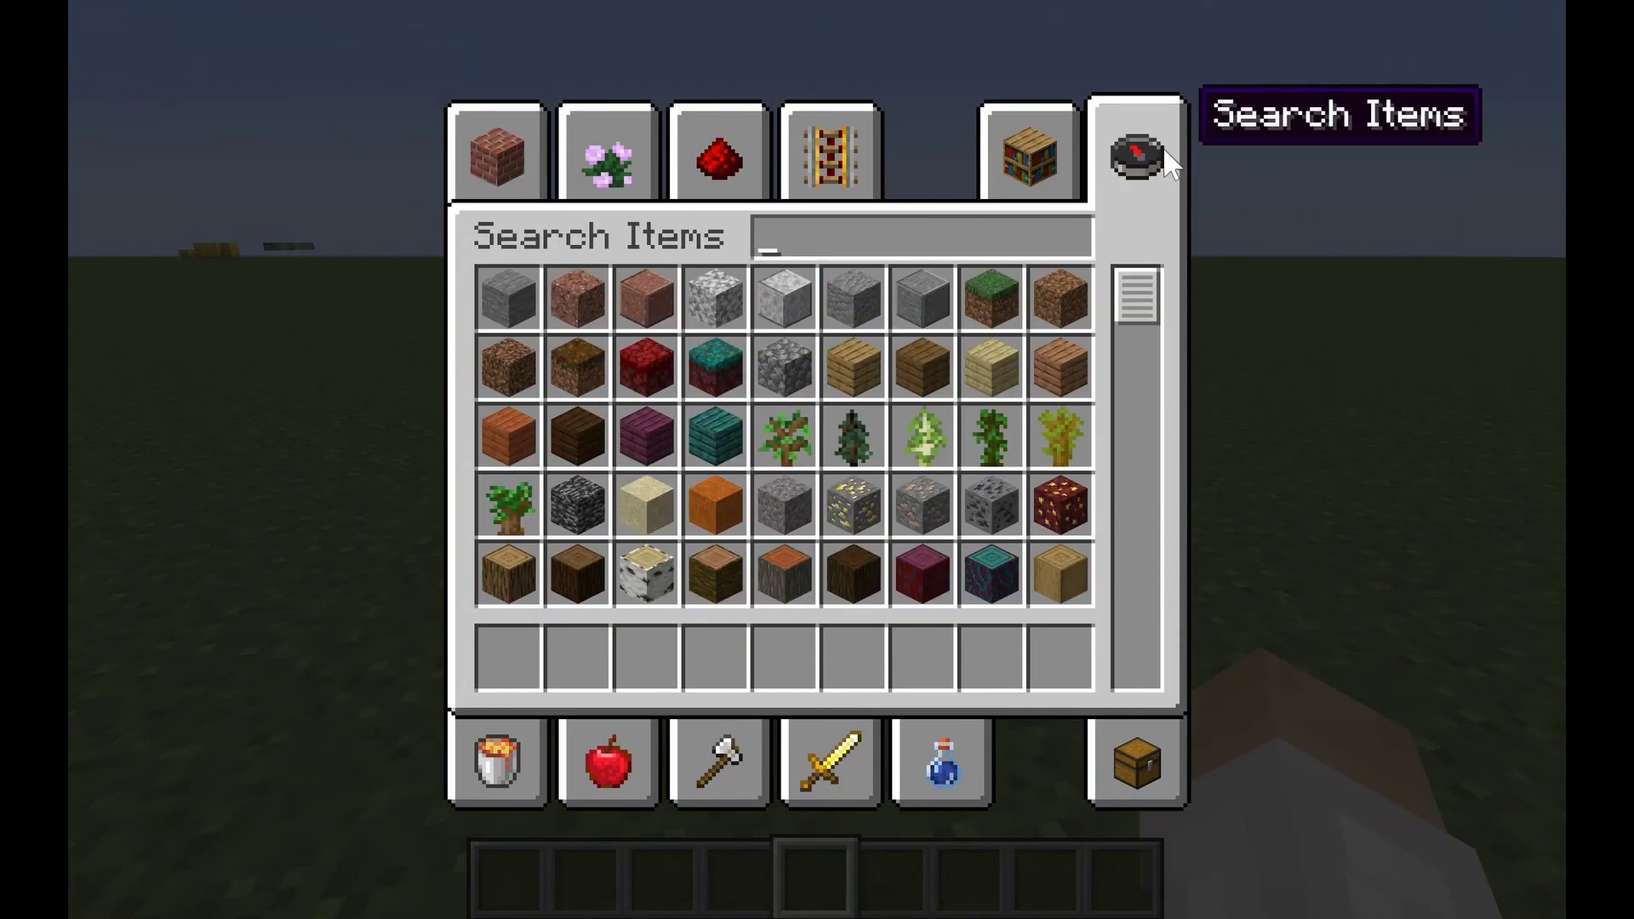
text(diamo)
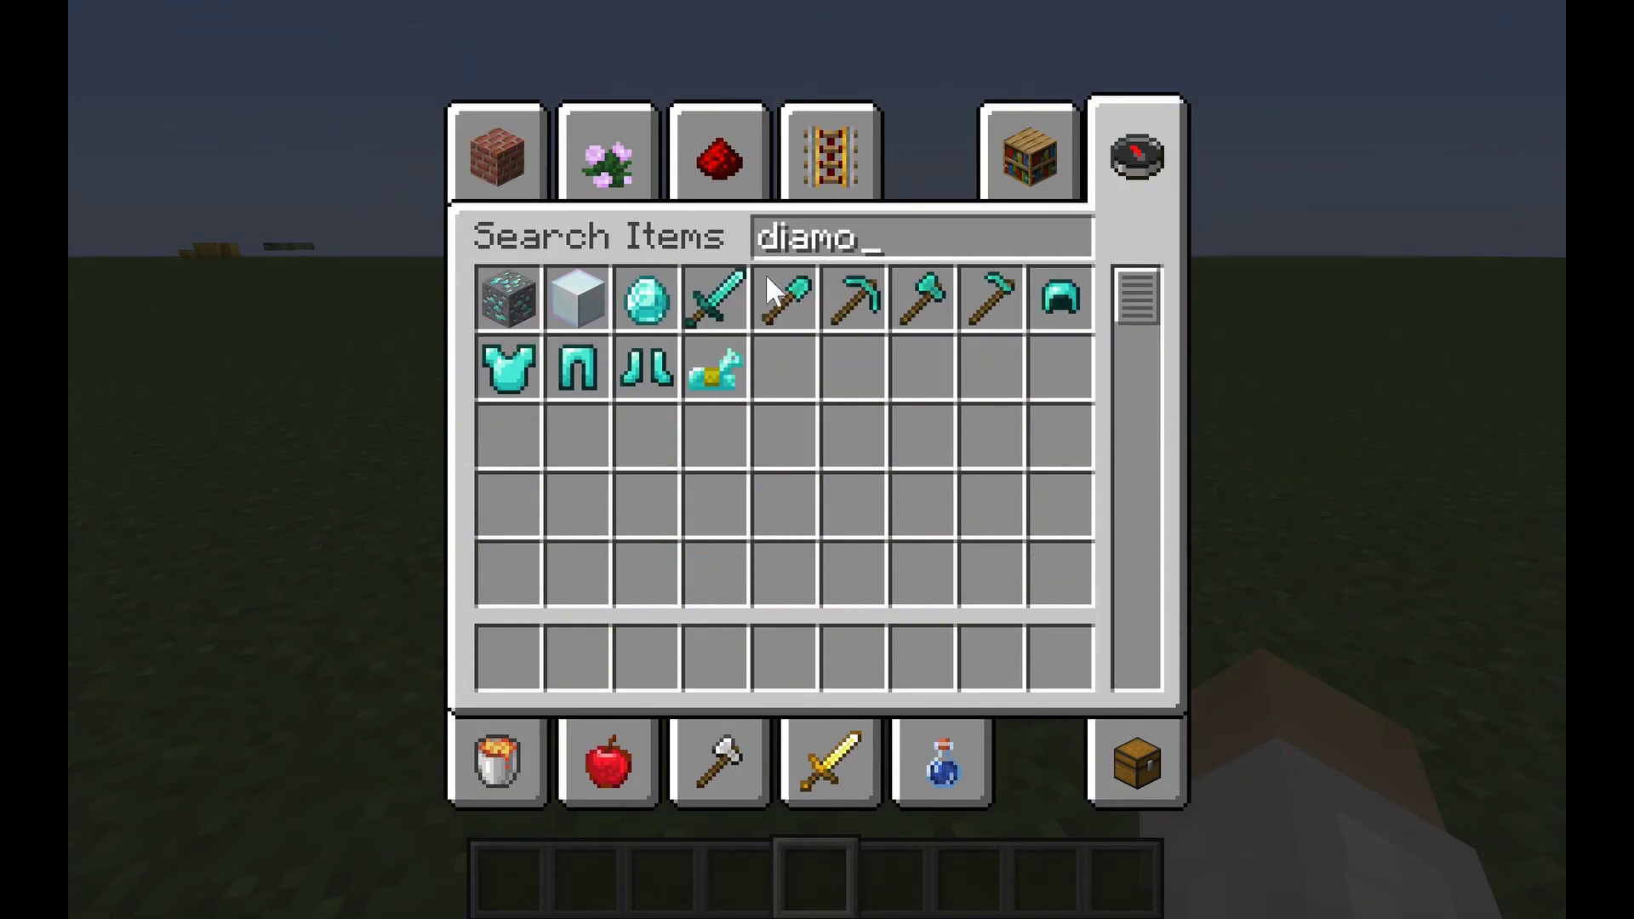
key(ctrl+a)
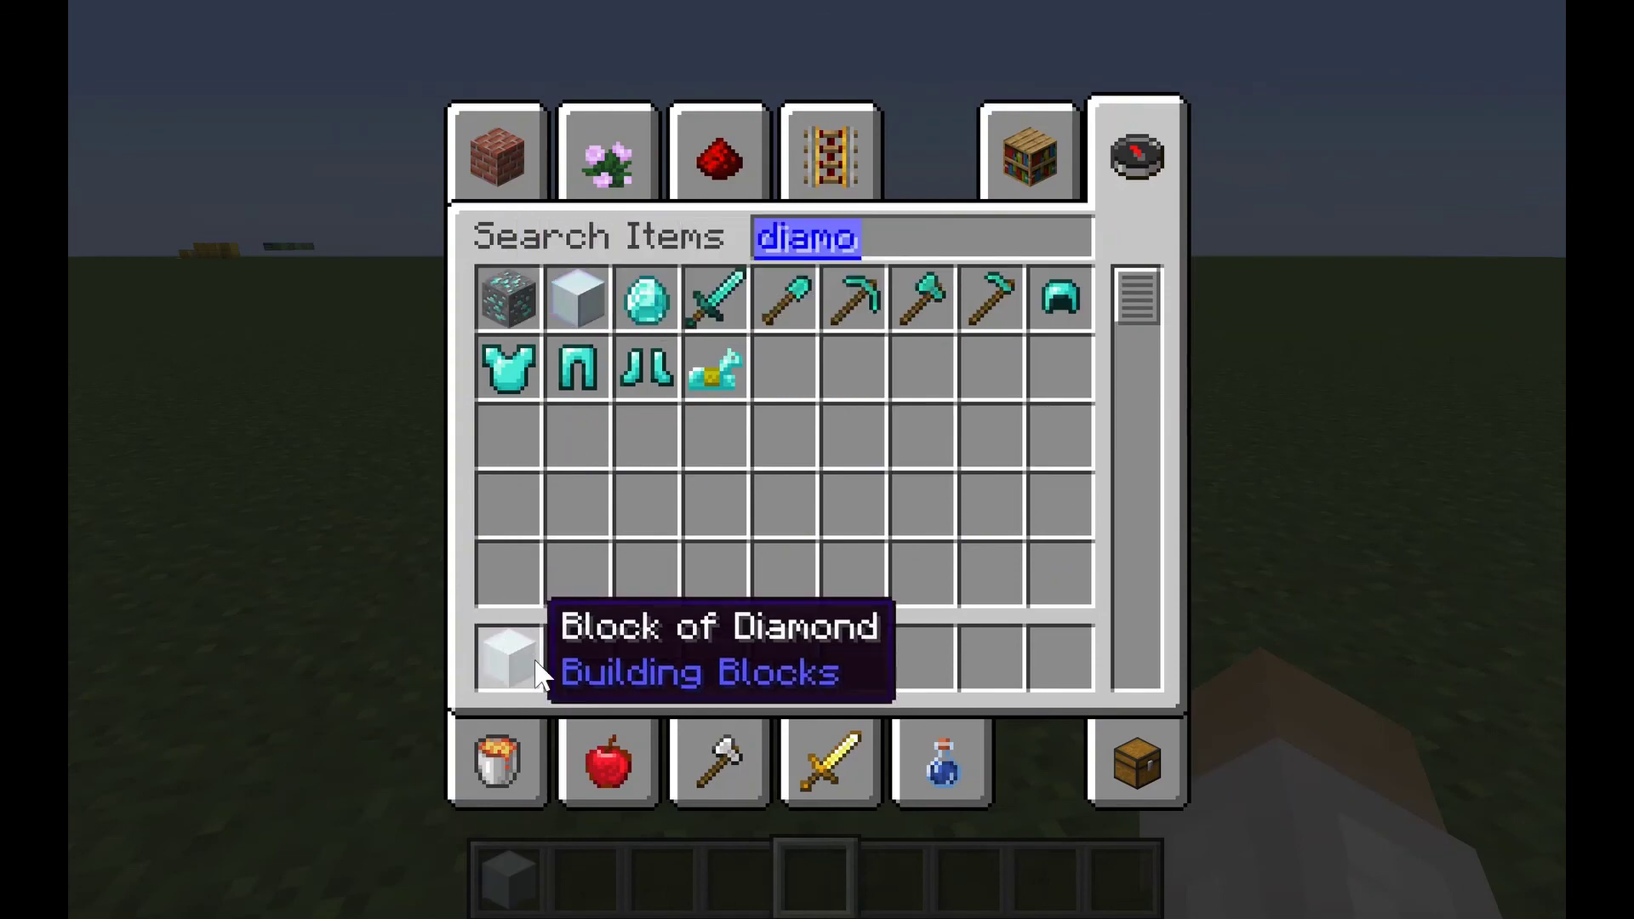
key(Escape)
Step: Place one Block of Diamond on the grass and inspect its custom texture up close
key(1)
right_click(817, 459)
key(2)
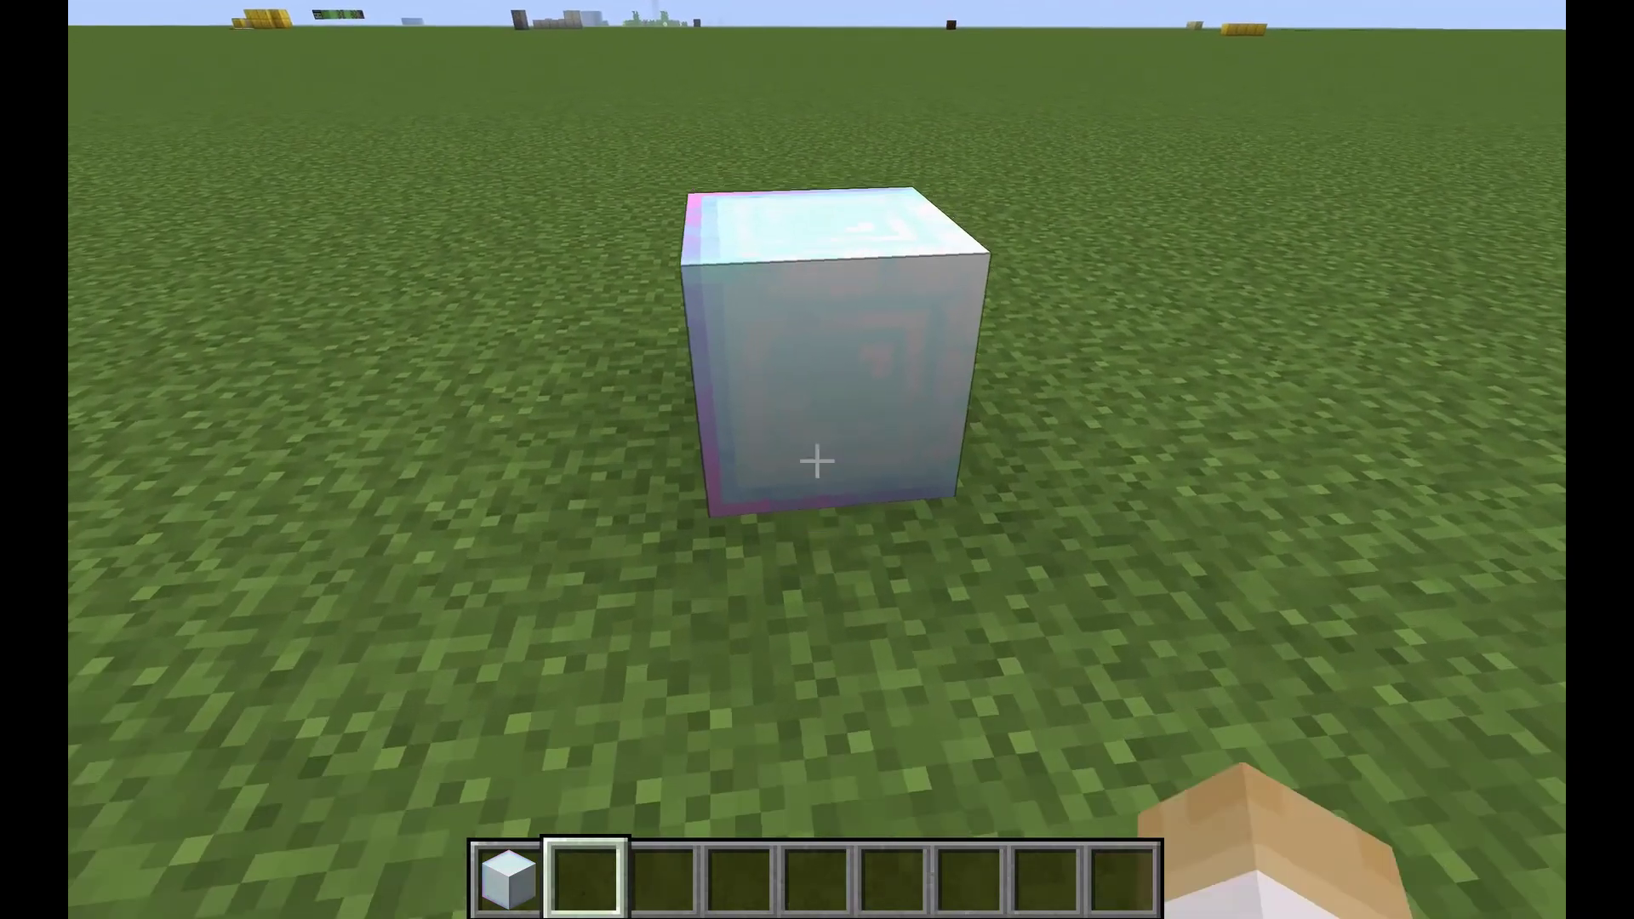
key(w)
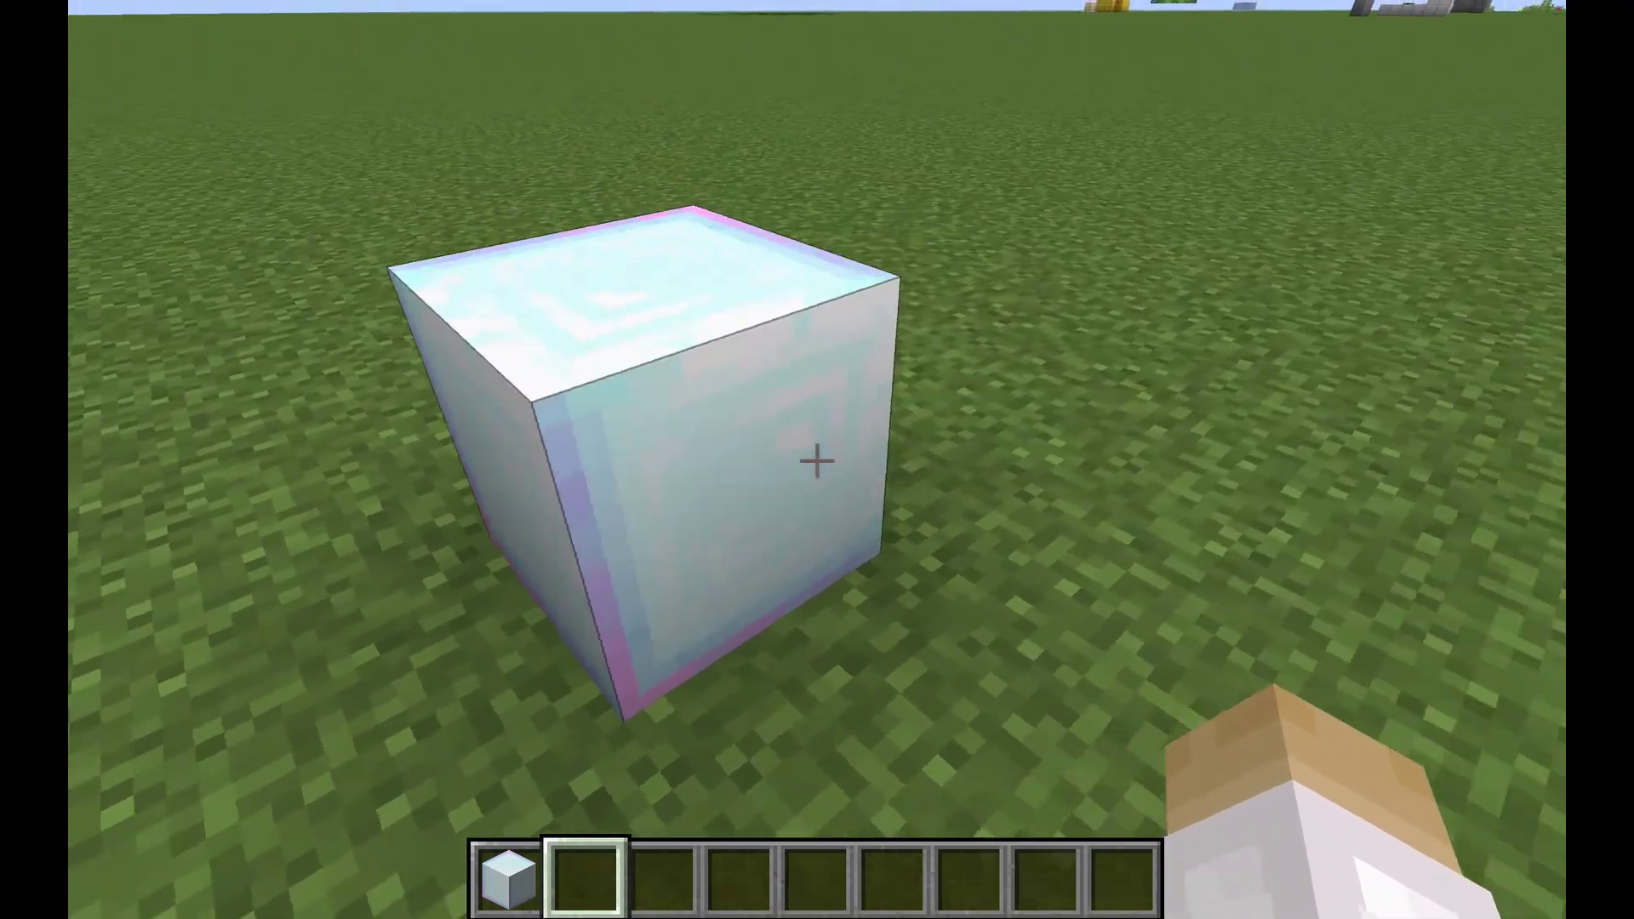
Step: Extend the diamond block into a wall four blocks wide and two high, and view the repeated texture
key(1)
right_click(817, 460)
right_click(817, 459)
right_click(817, 460)
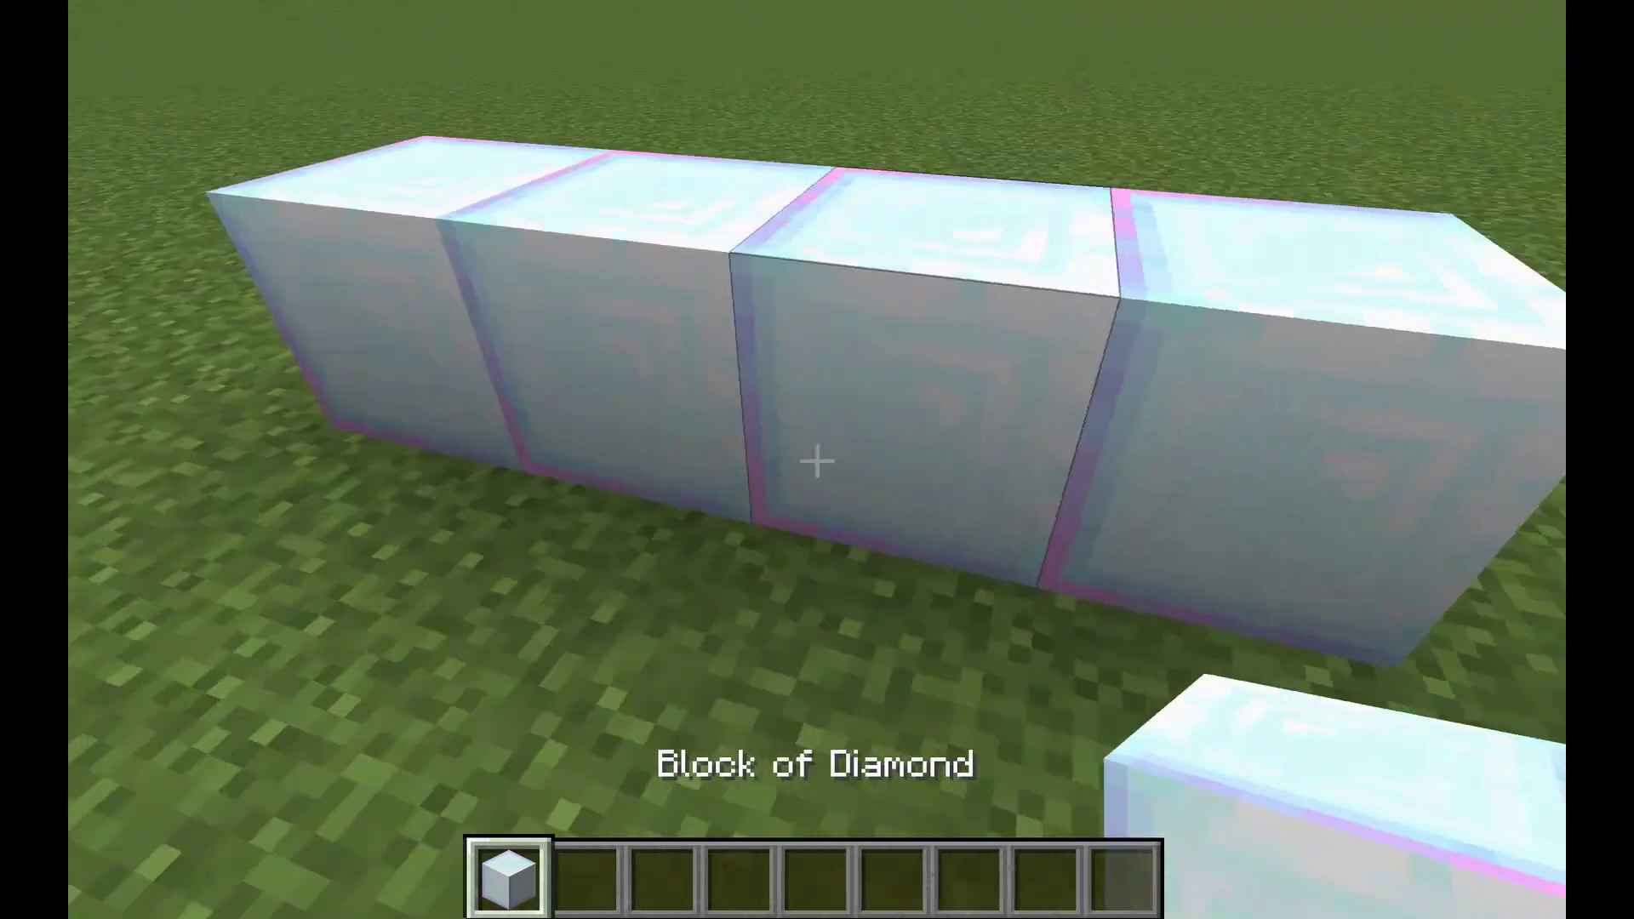
key(w)
right_click(817, 459)
right_click(817, 460)
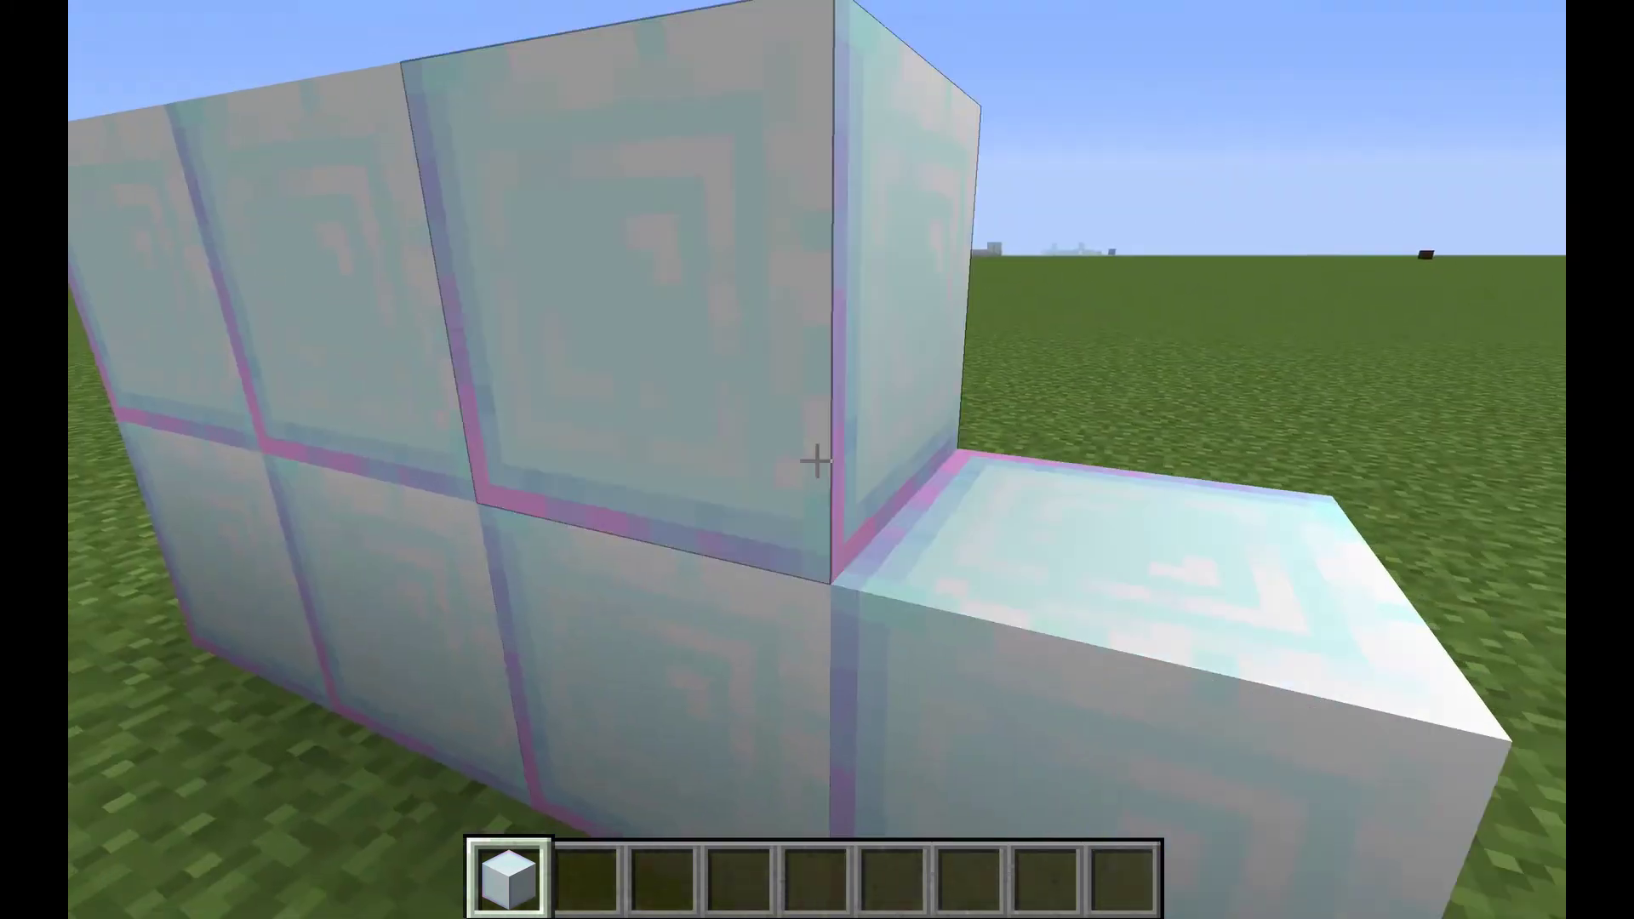
right_click(817, 459)
key(s)
key(2)
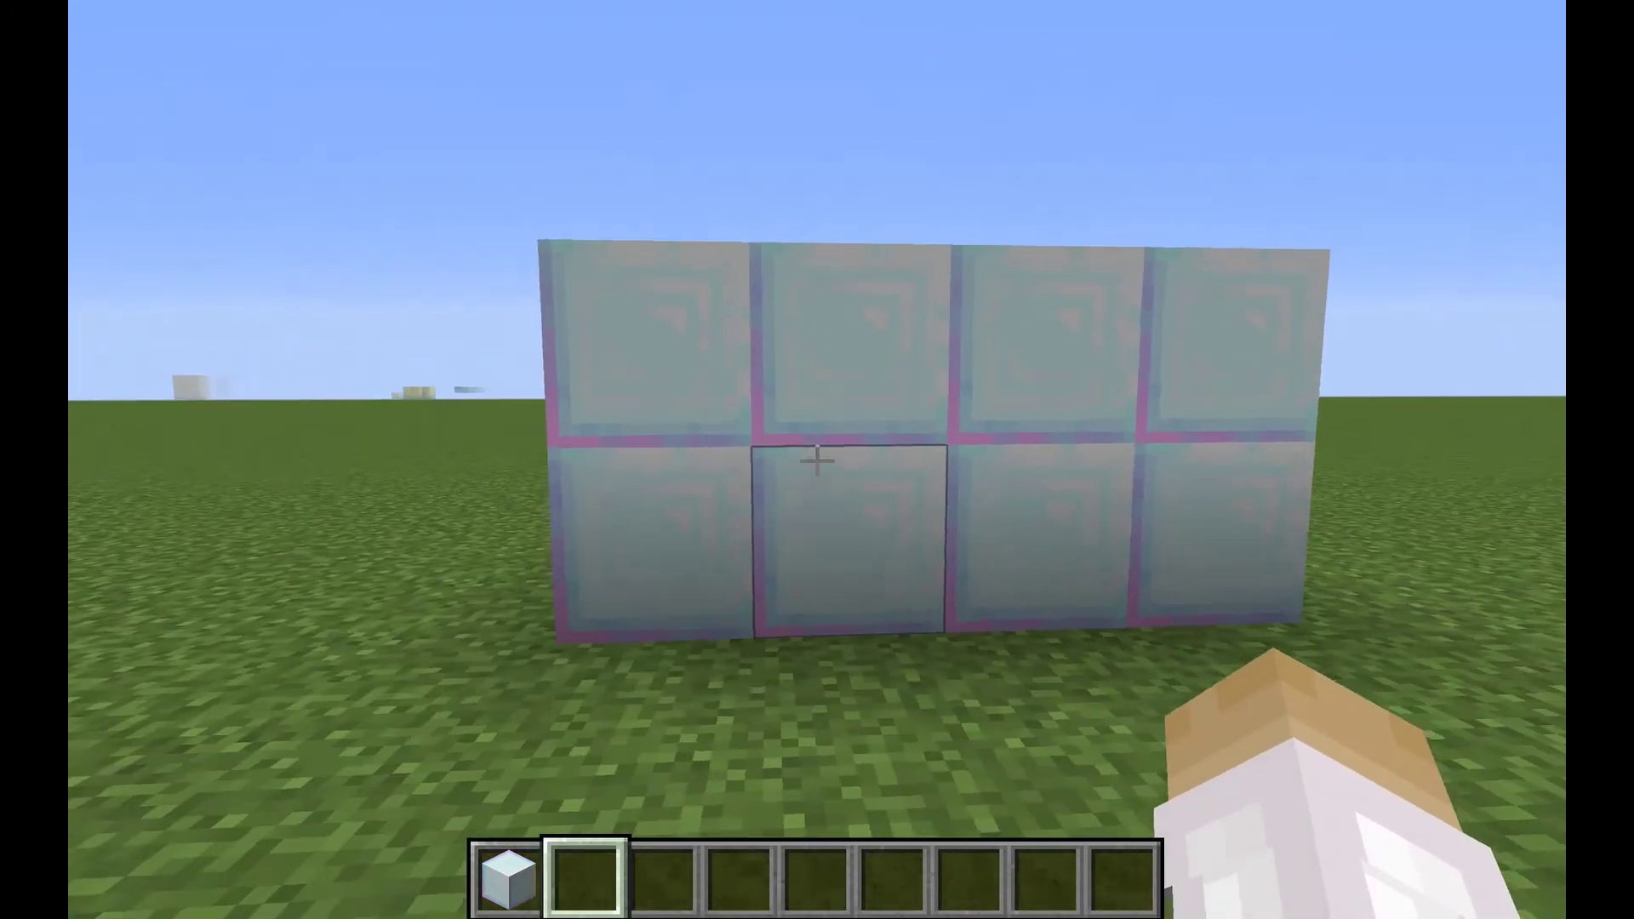
key(w)
key(s)
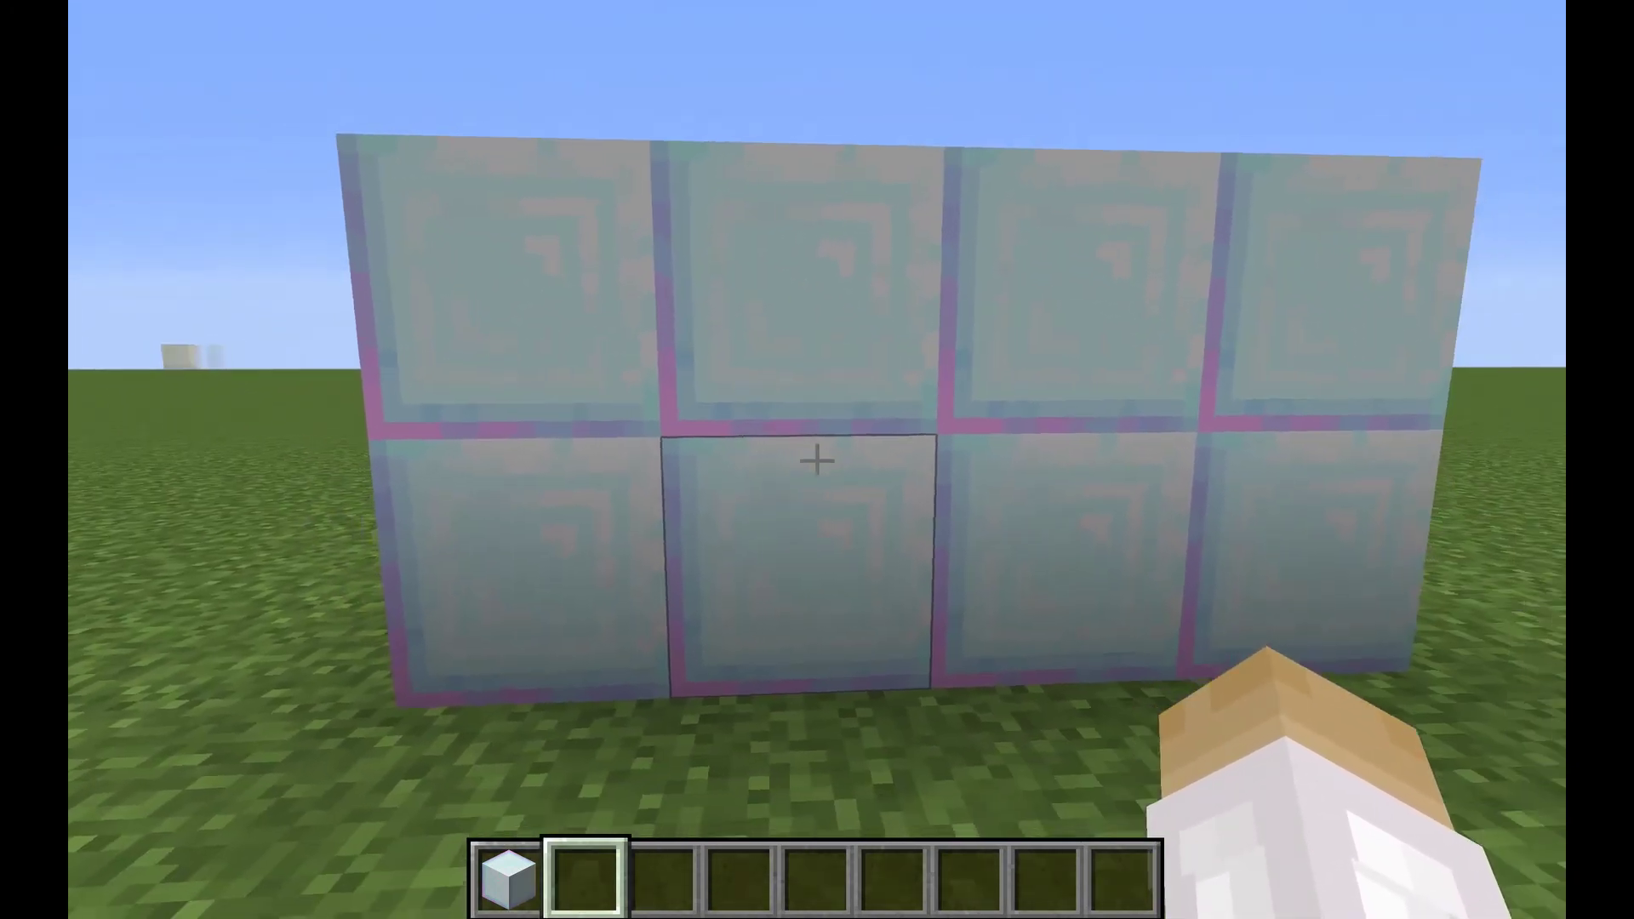
key(s)
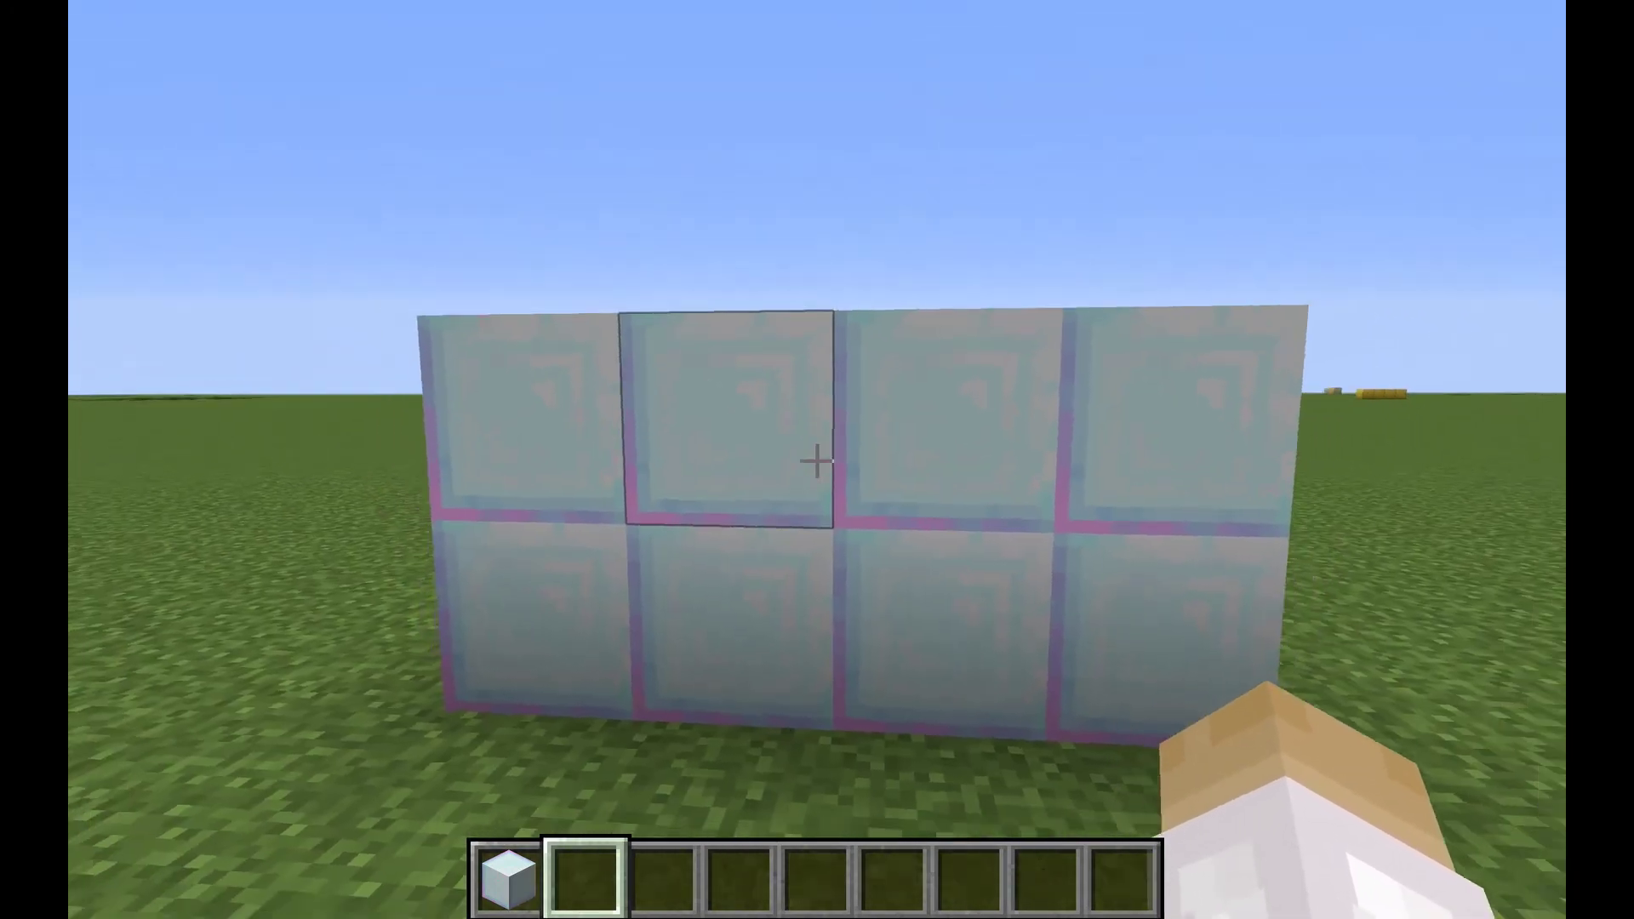
Step: Search the inventory for "stone swo" and equip the Stone Sword in the second hotbar slot
text(e)
text(ston)
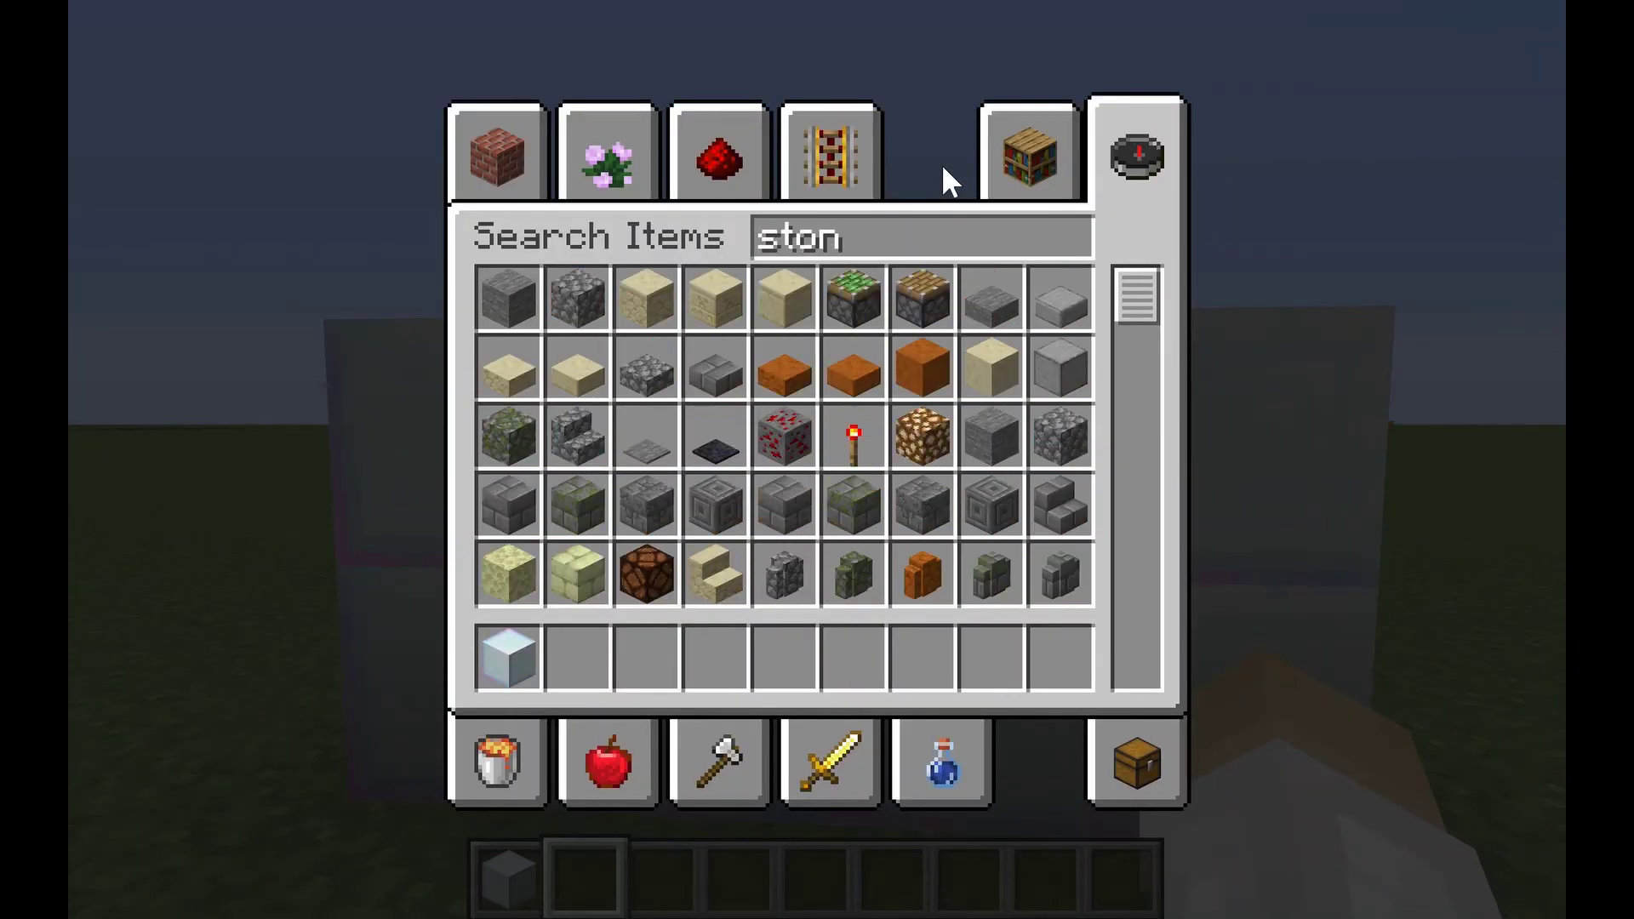
text(e swo)
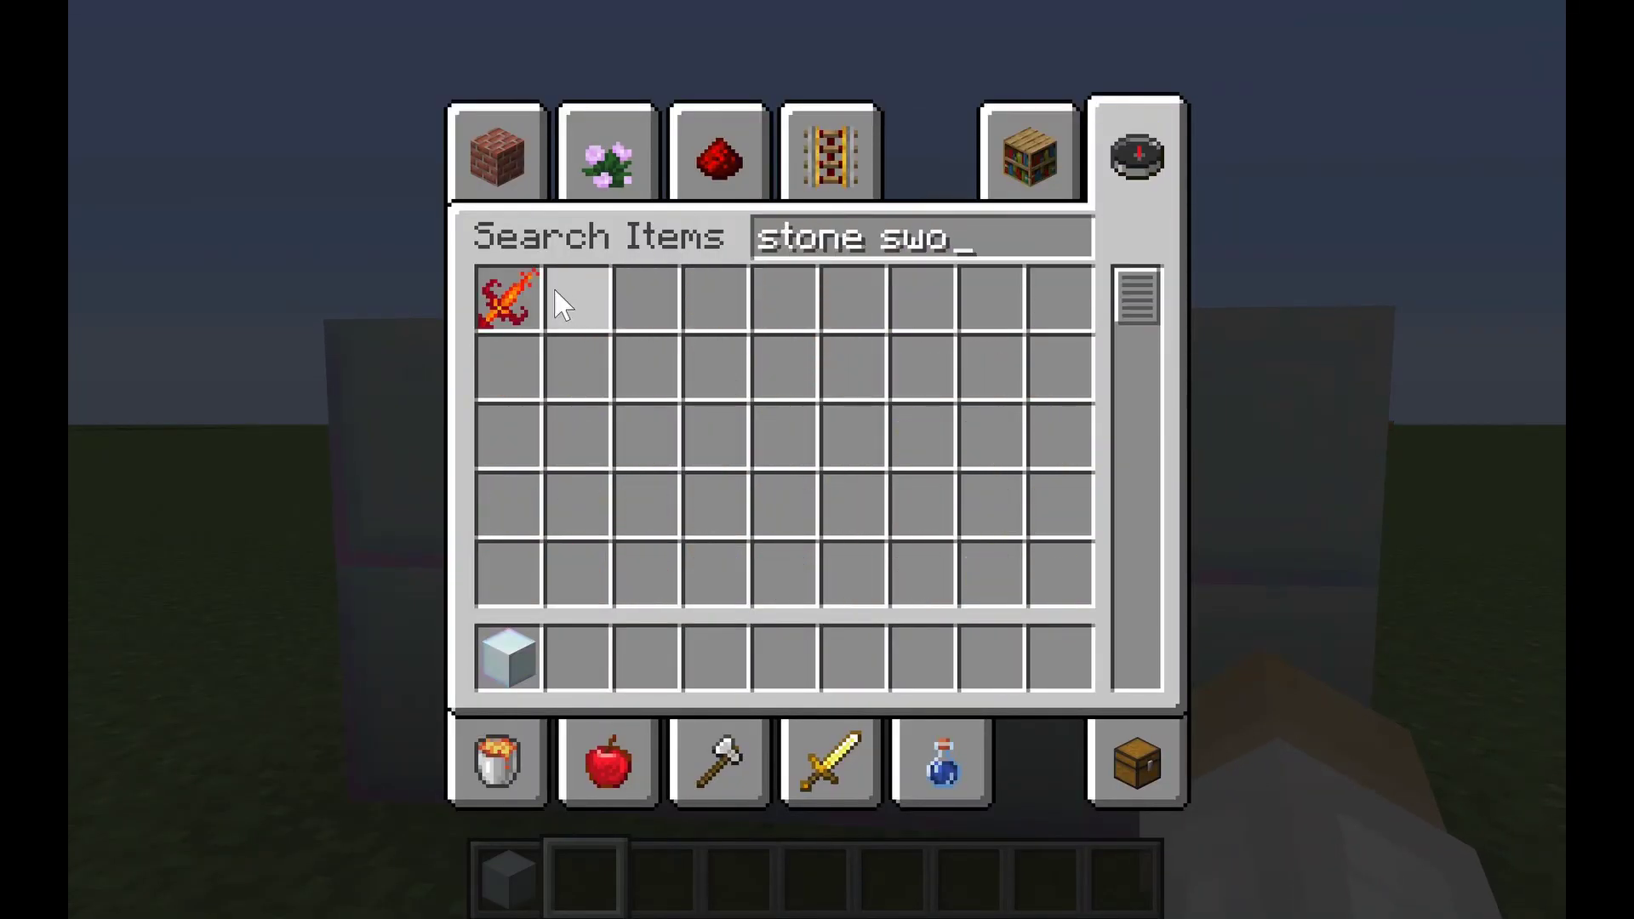
key(ctrl+a)
click(583, 629)
key(Escape)
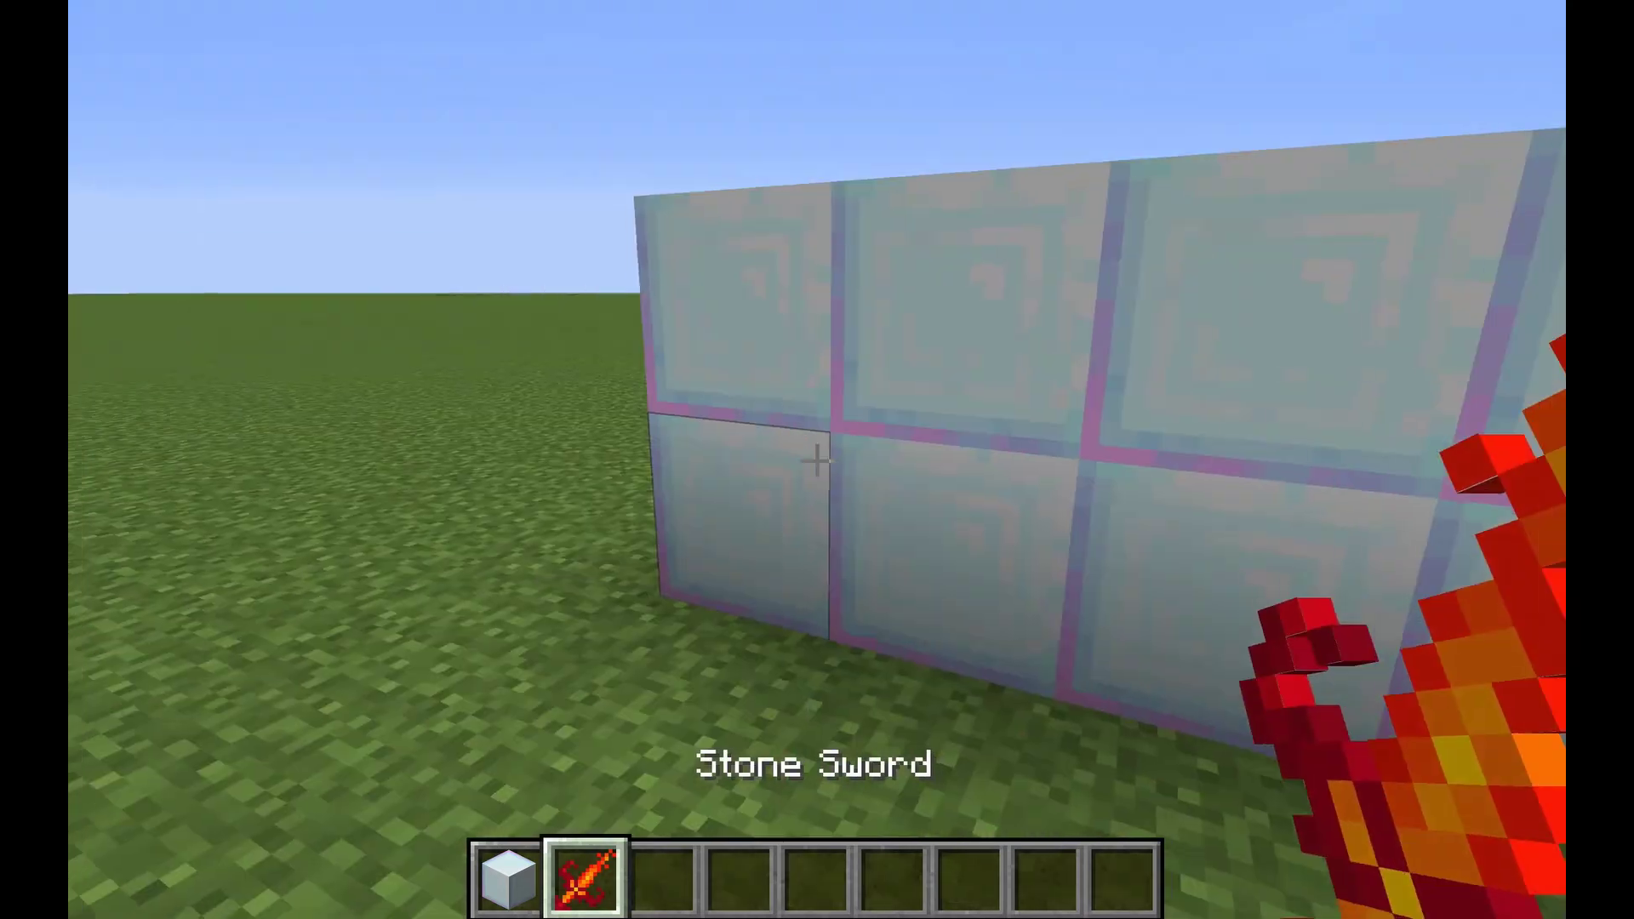
Step: Cycle through the camera perspectives to view the held Stone Sword
key(F5)
key(F5)
key(F5)
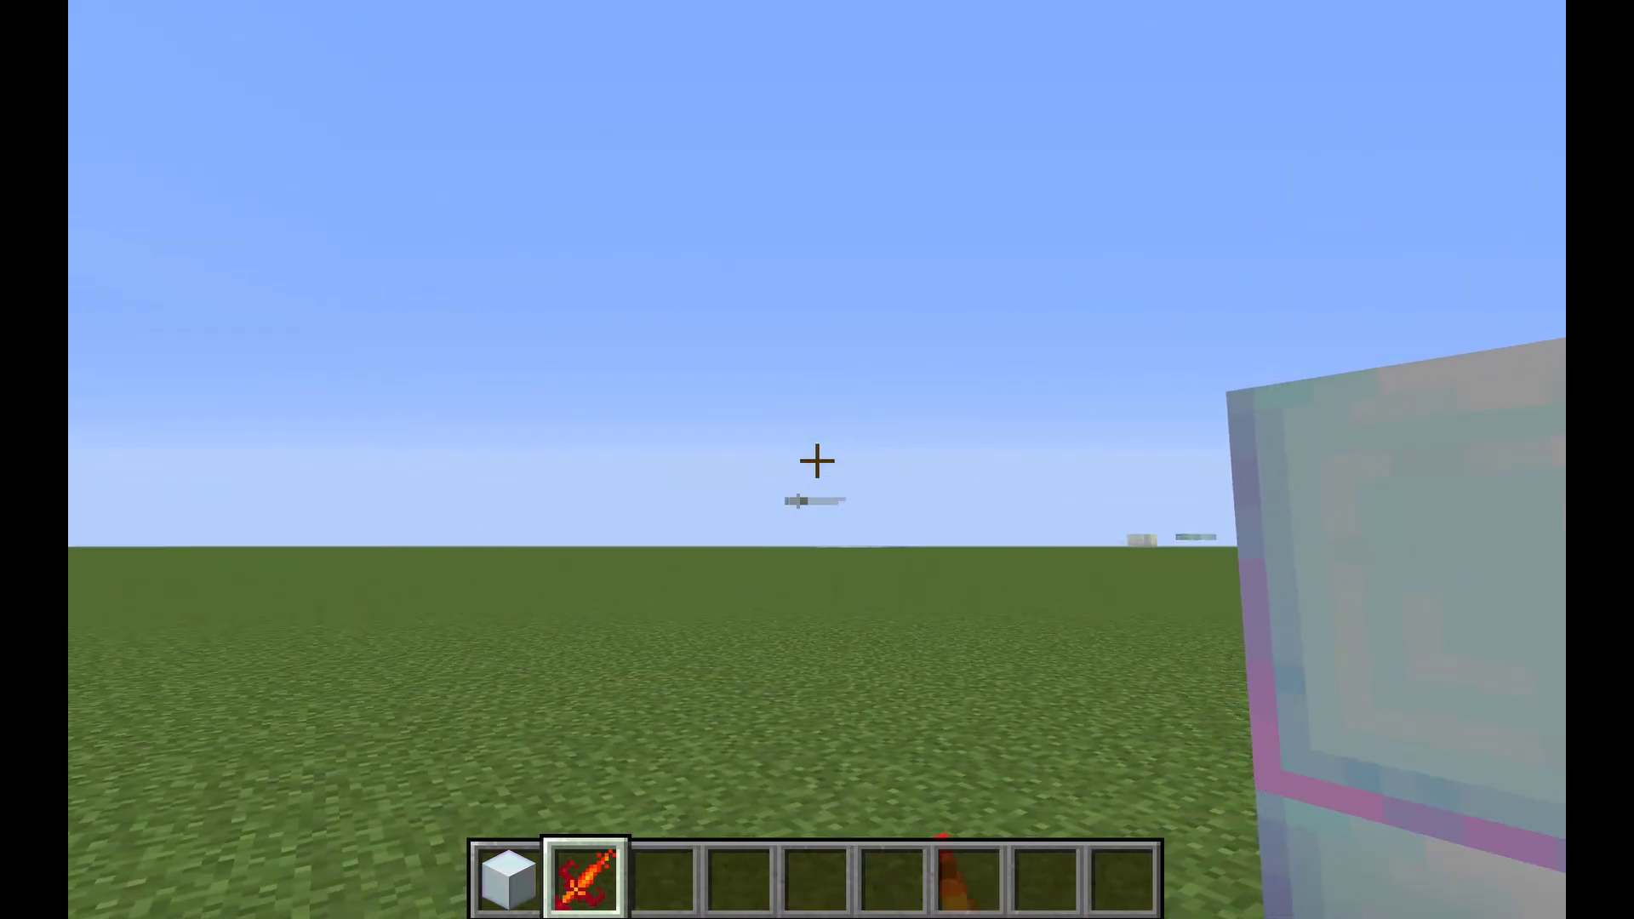
Step: Search the inventory for "ske" and assign the Skeleton Spawn Egg to hotbar slot 4 and the Skeleton Skull to slot 5
click(817, 460)
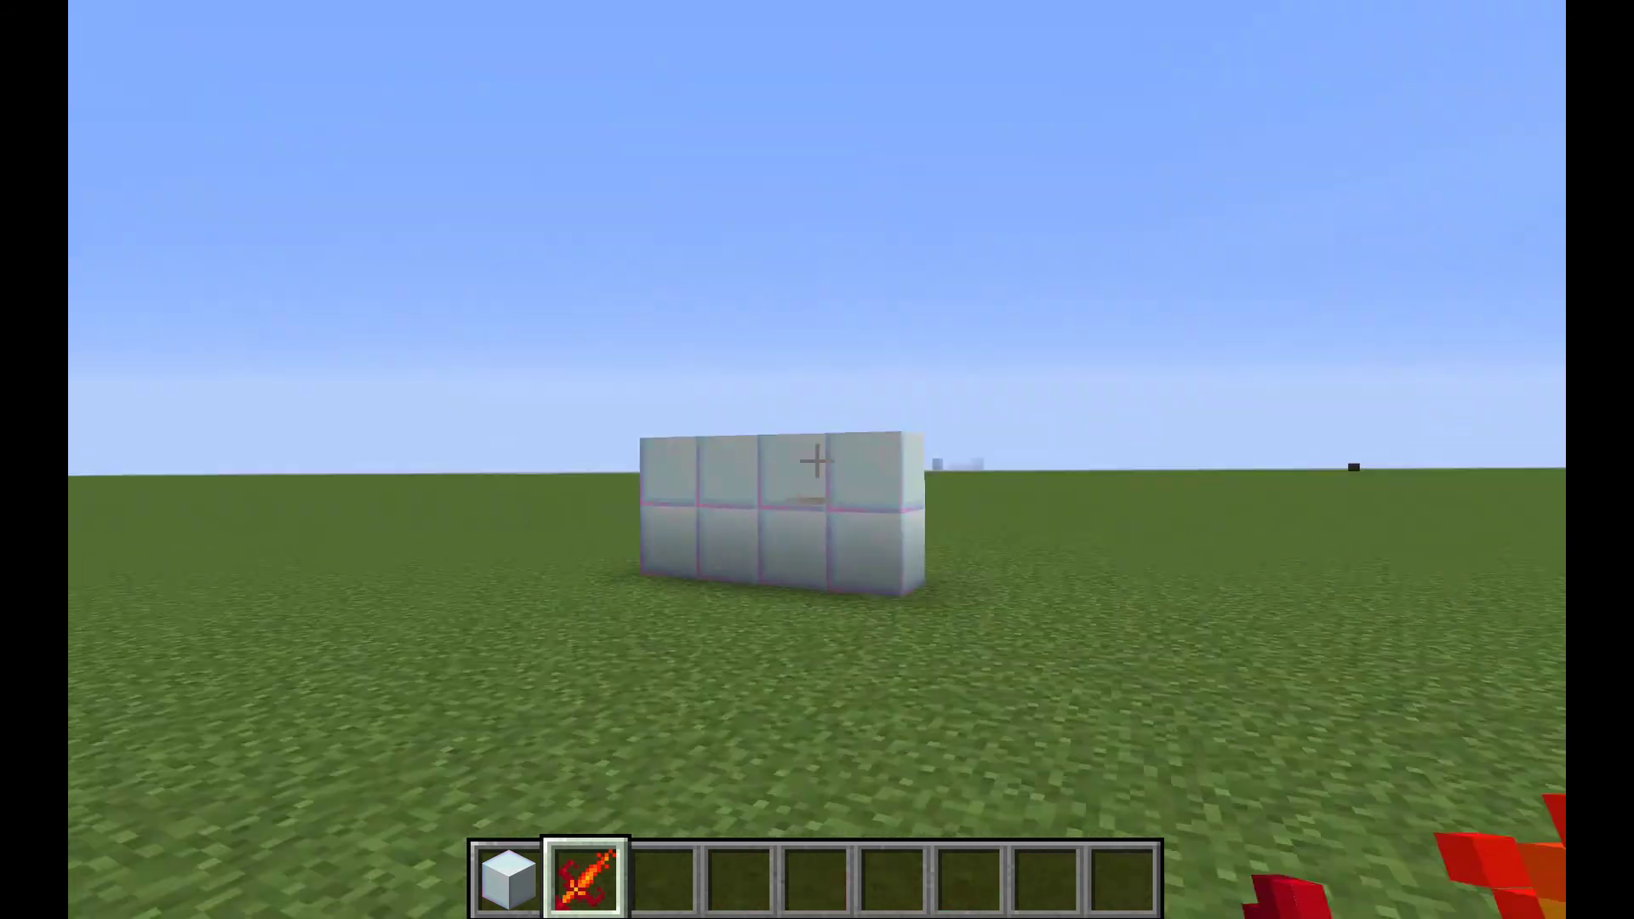
click(817, 461)
key(w)
key(e)
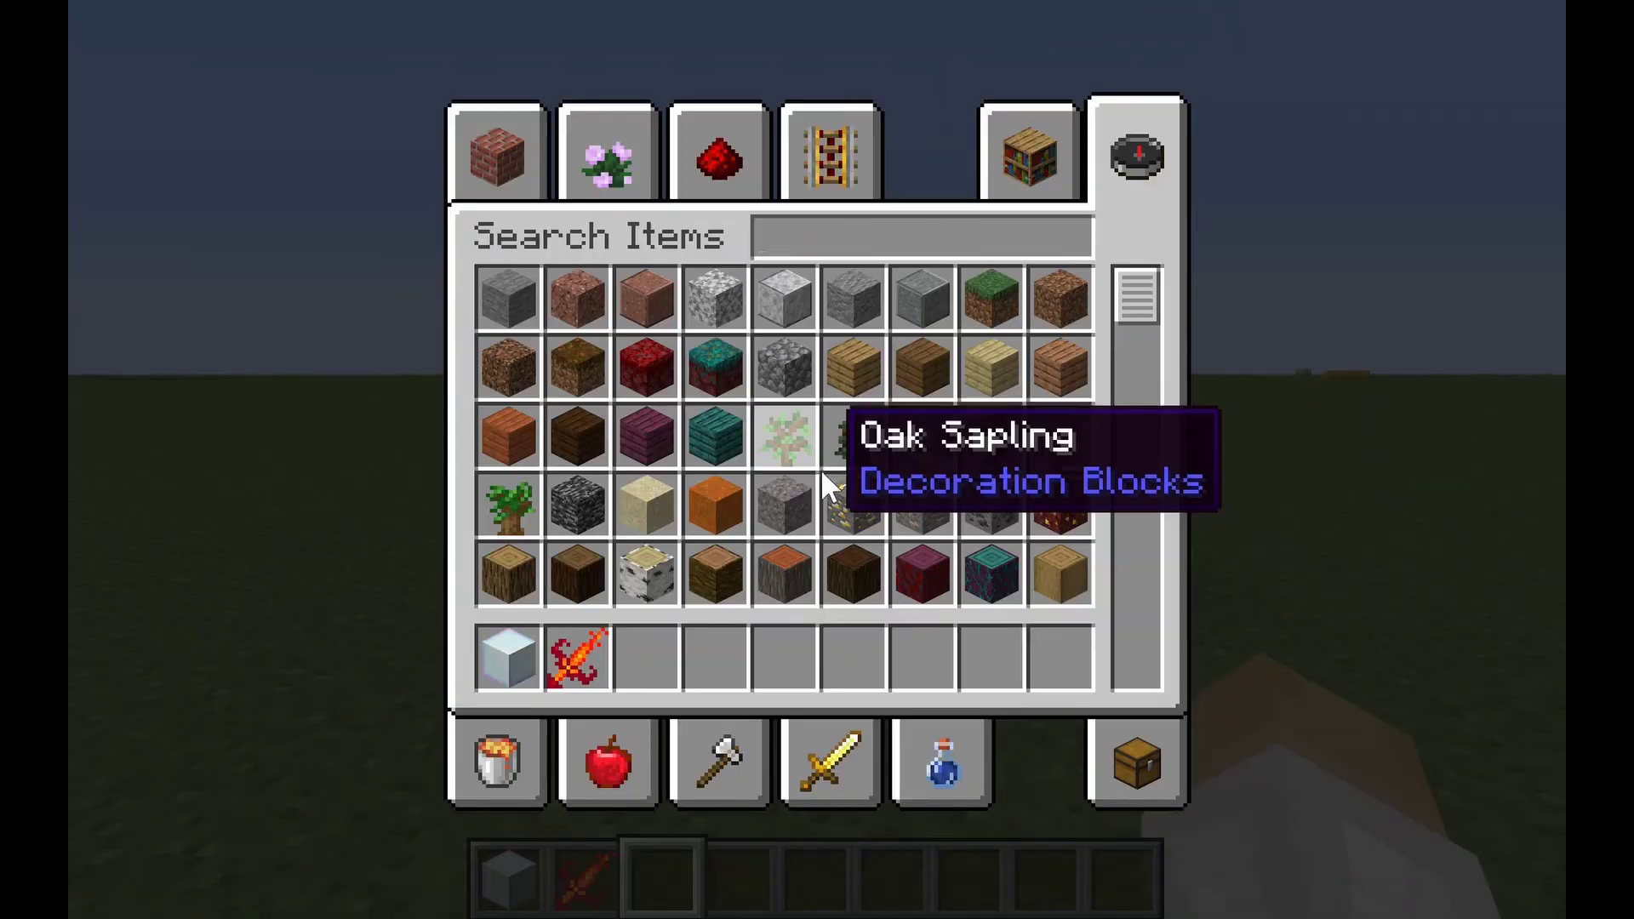
scroll(822, 476, down, 12)
text(ske)
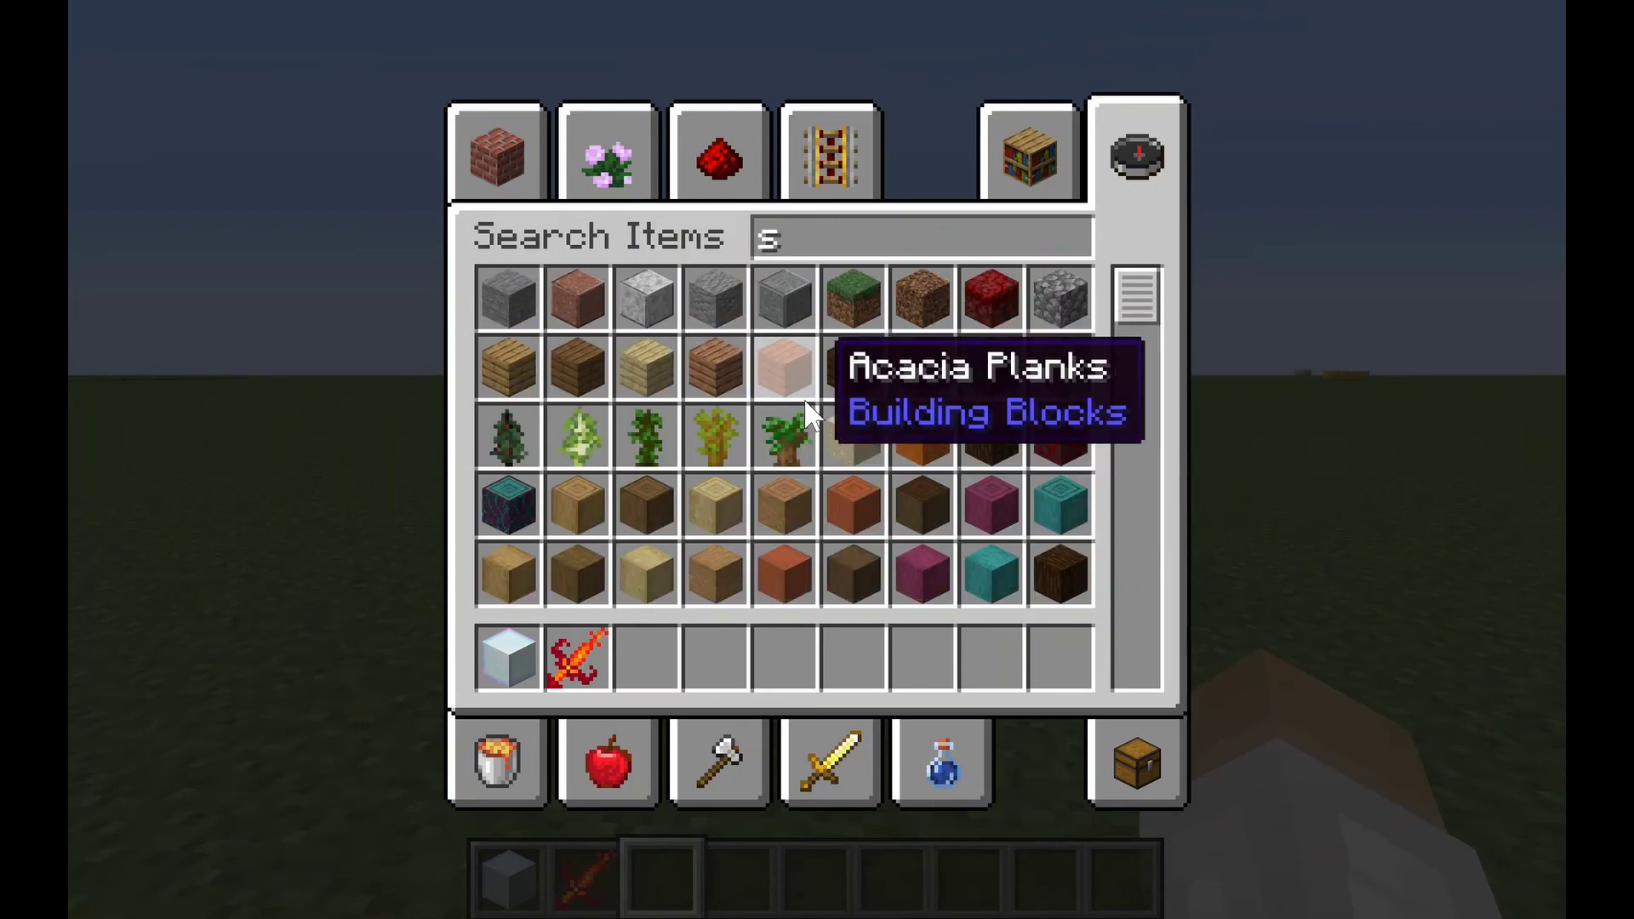
text(4)
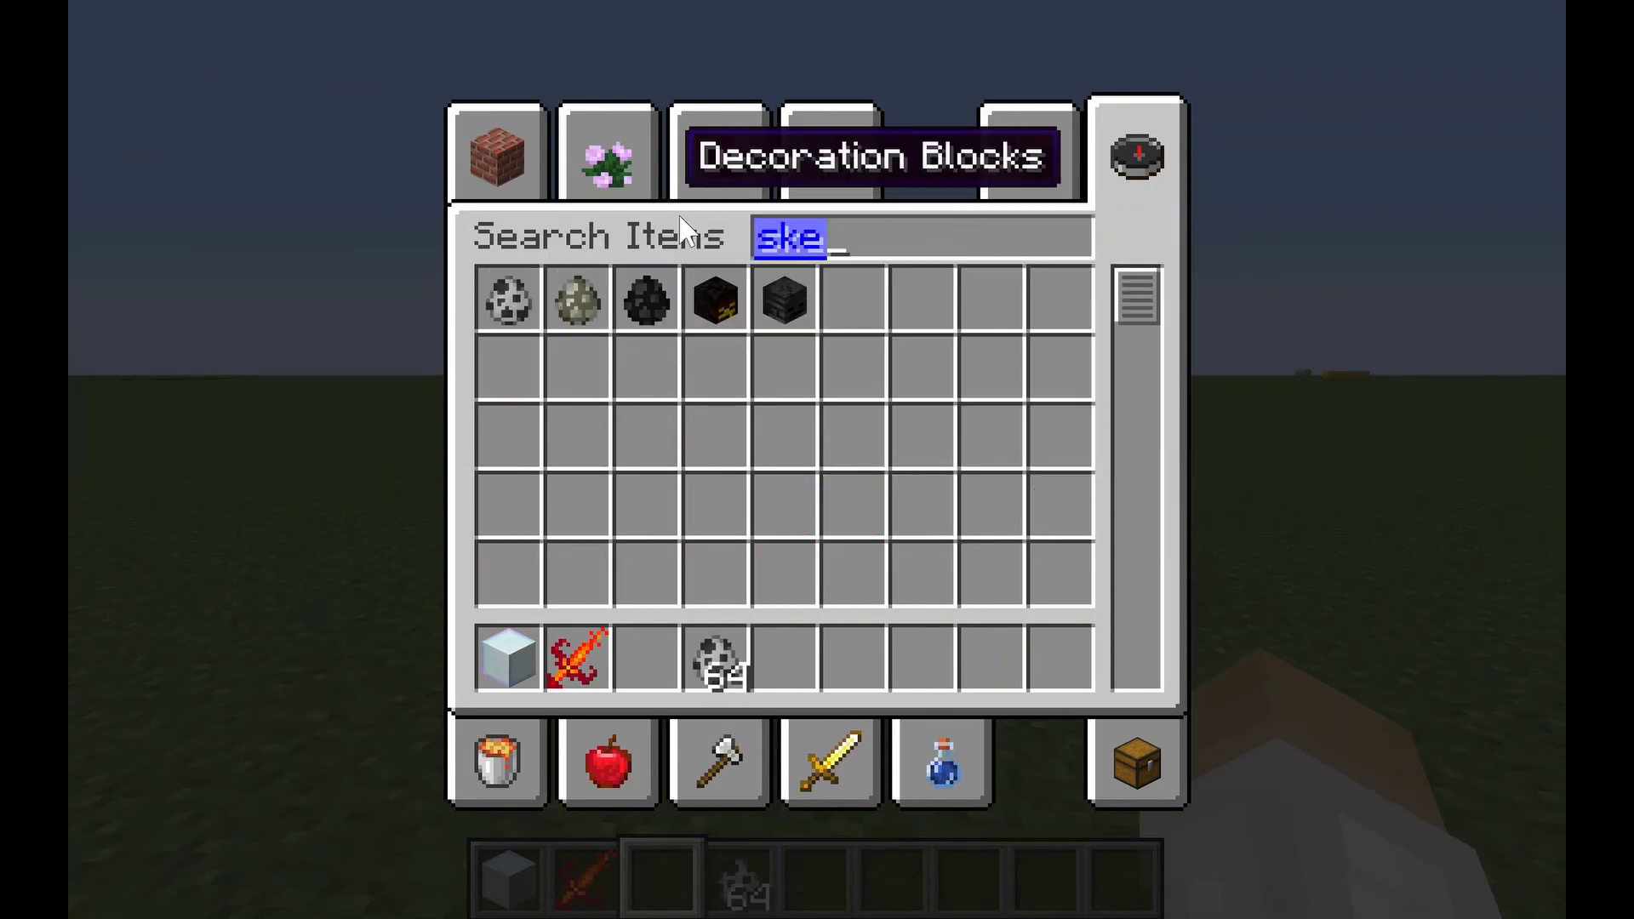
text(5e5w)
Step: Place the Skeleton Skull on the upper row of the diamond wall, view it, and equip the Skeleton Spawn Egg
right_click(817, 460)
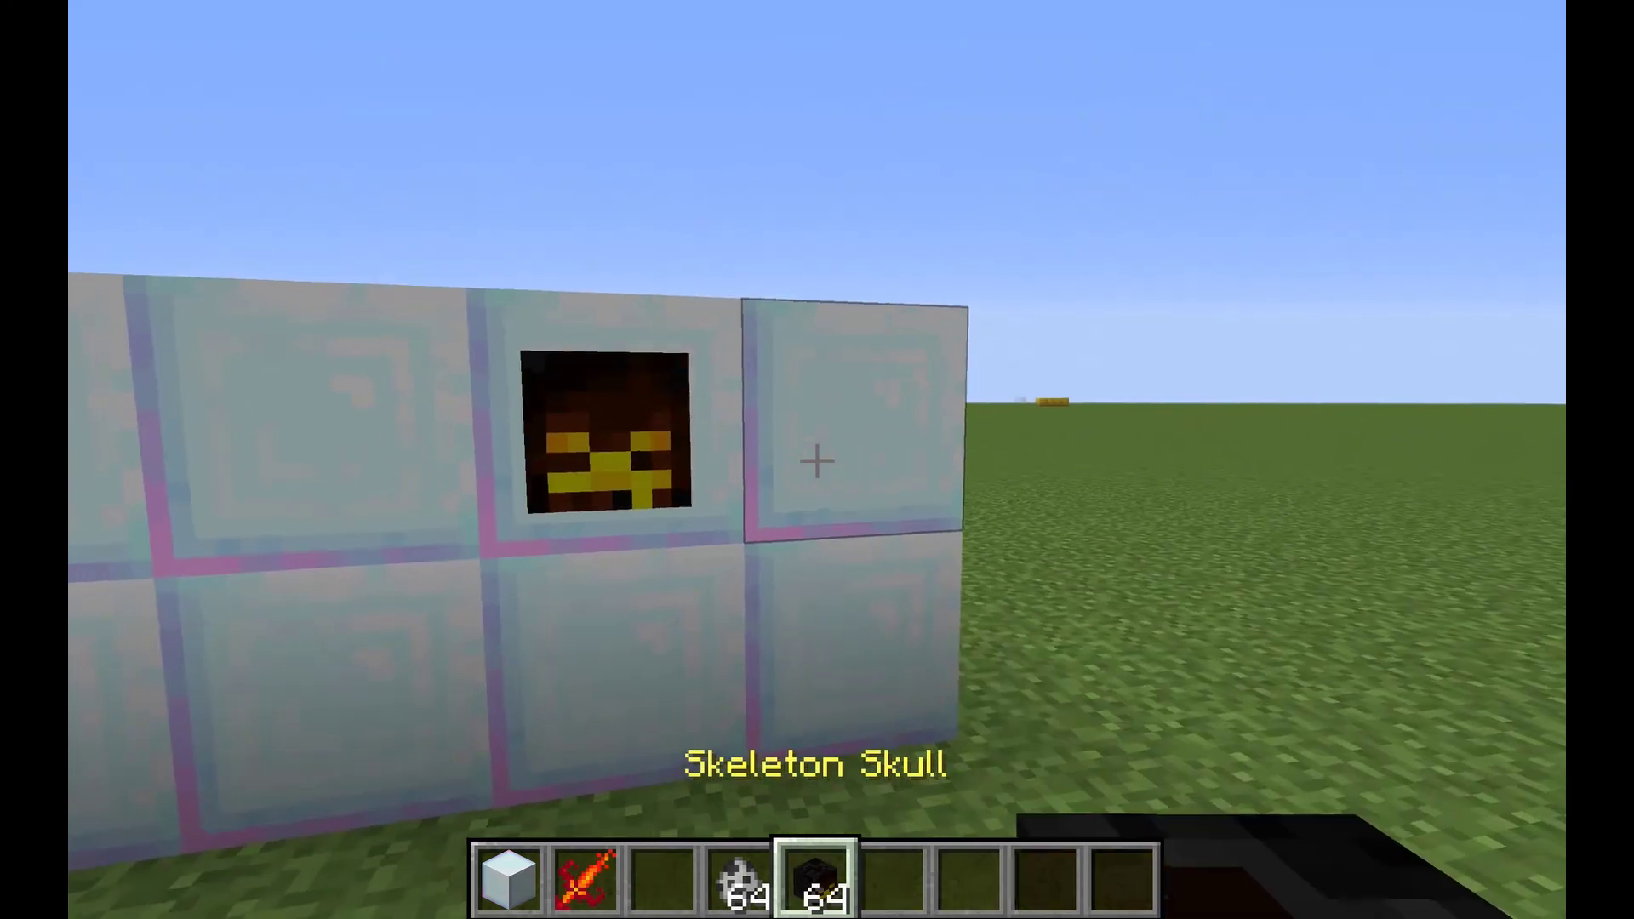
key(s)
scroll(817, 460, down, 1)
key(w)
scroll(817, 461, up, 2)
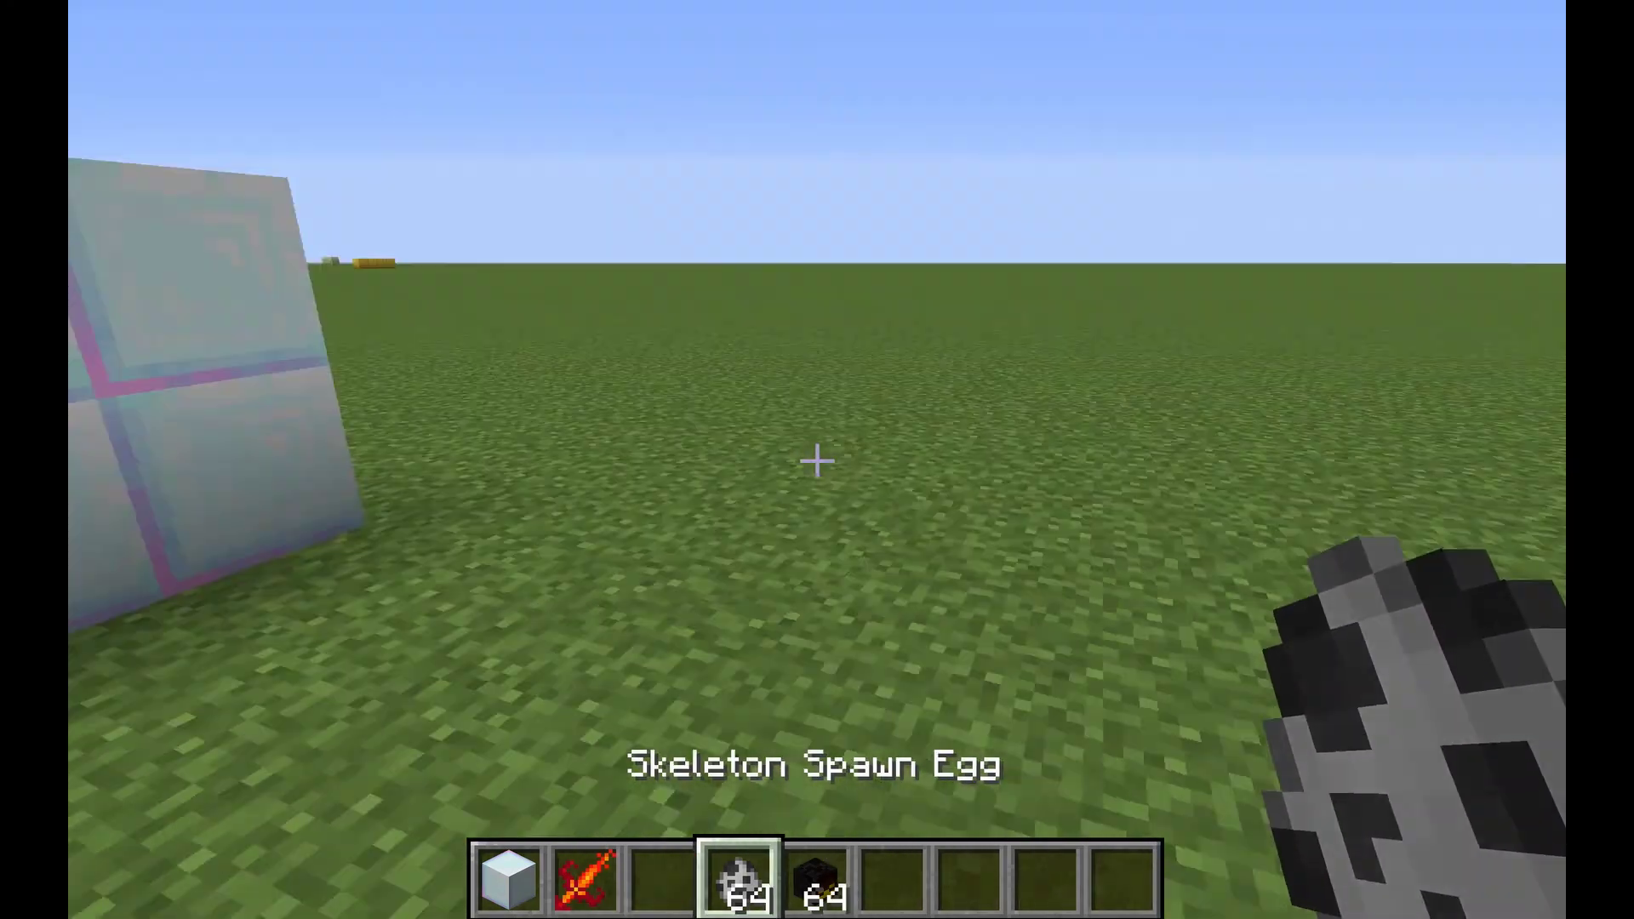
Step: Set the time to night, spawn a skeleton beside the diamond wall, and inspect its repainted texture up close
key(t)
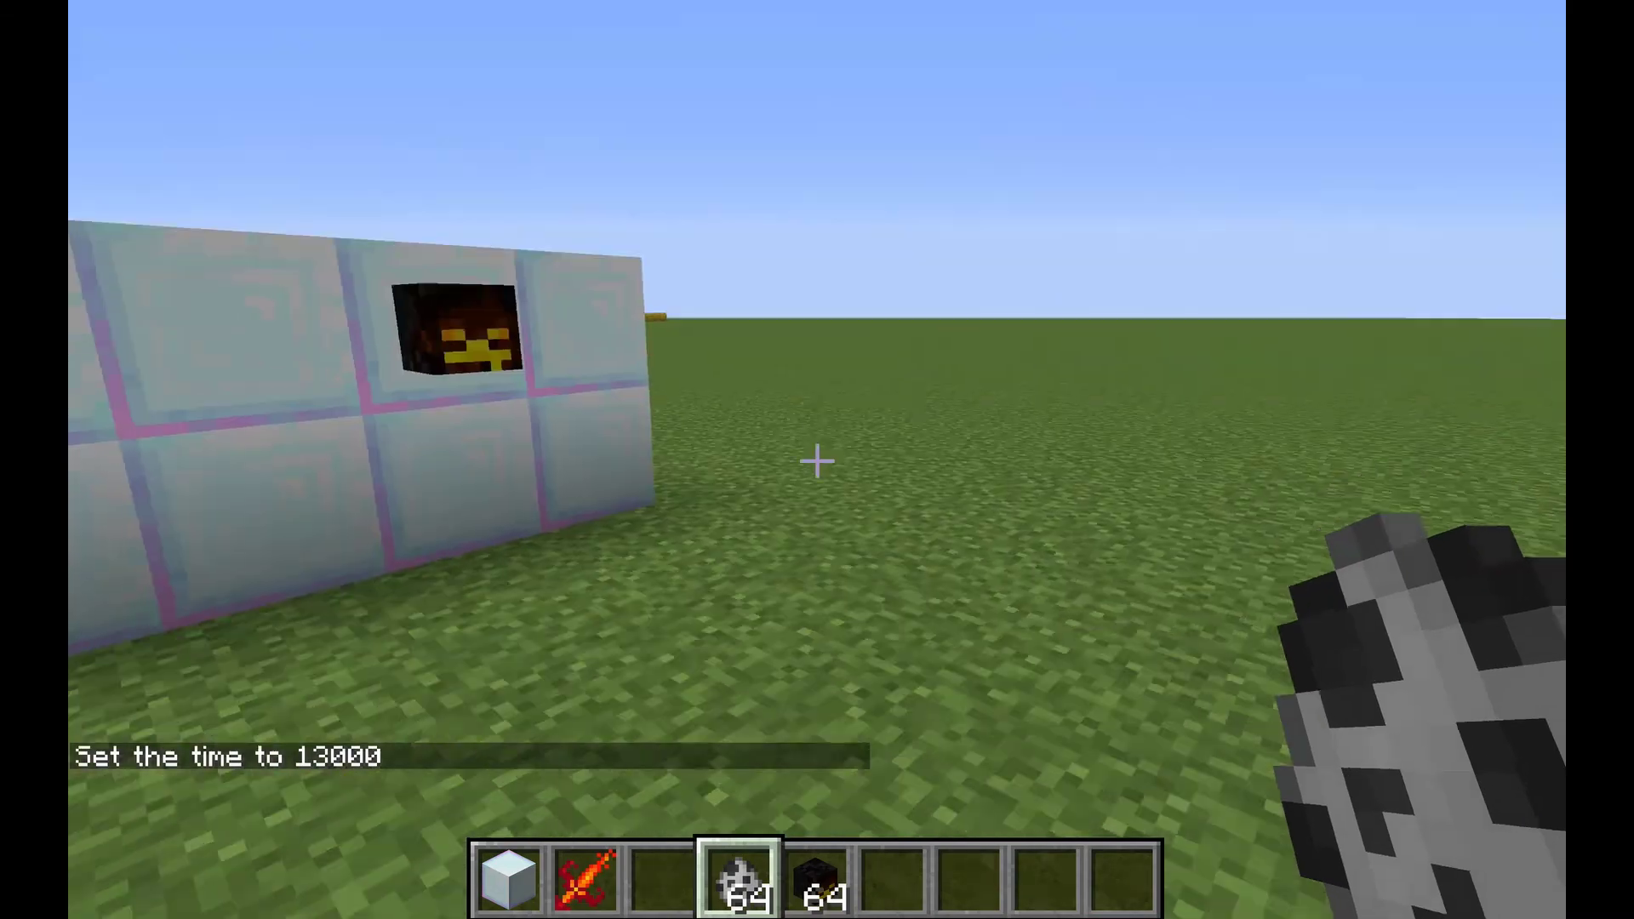
right_click(817, 460)
key(5)
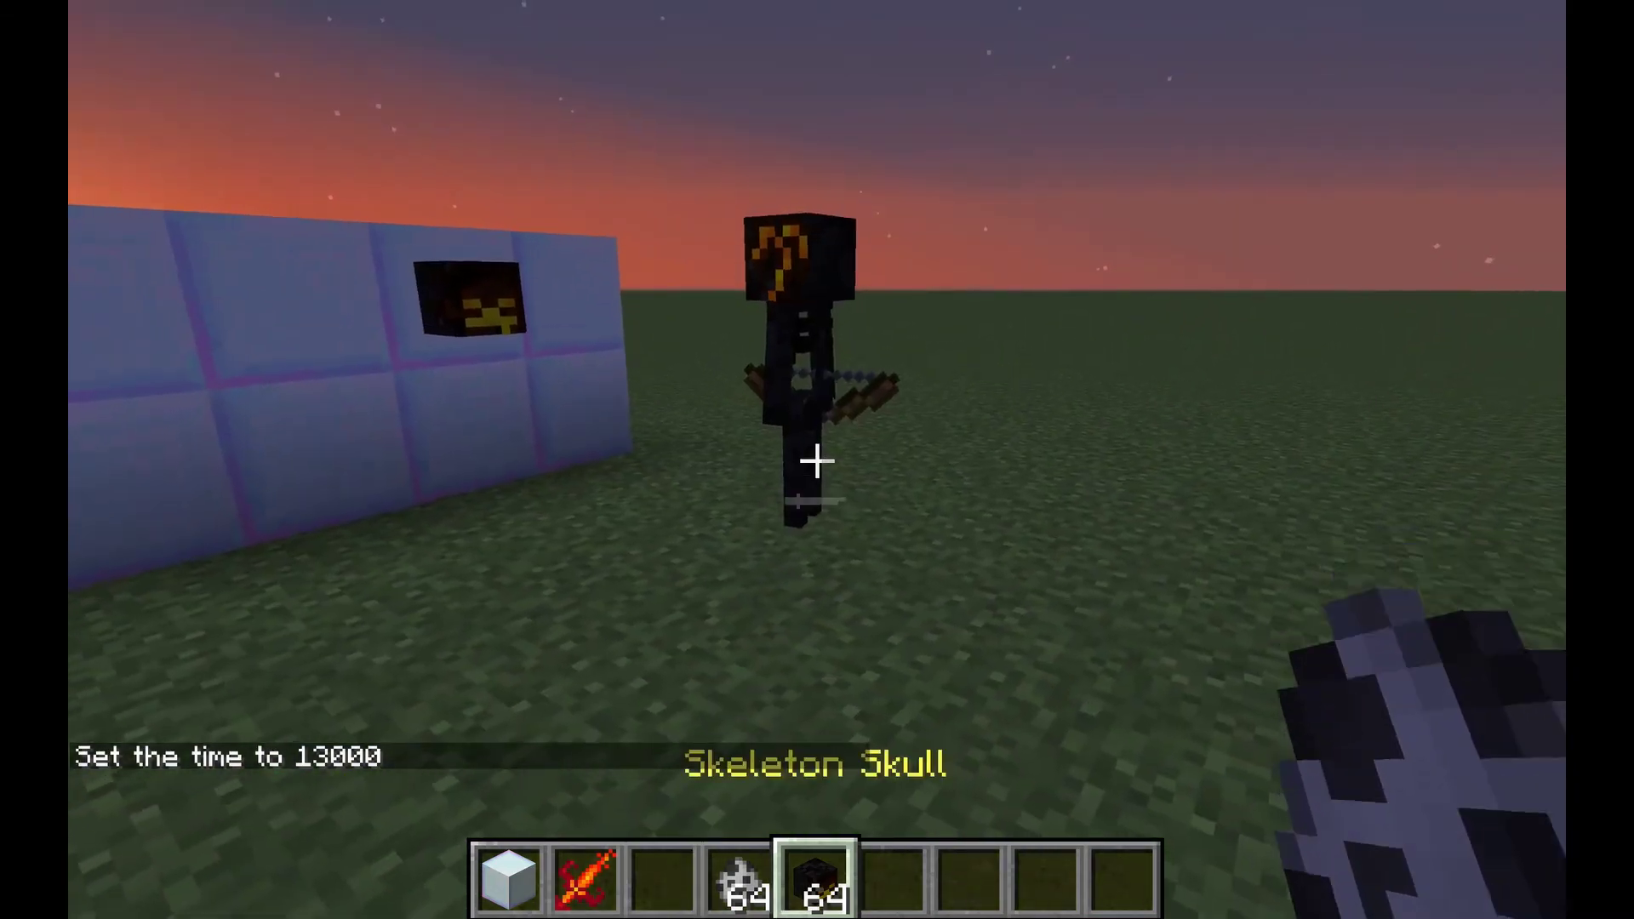
key(w)
scroll(817, 461, up, 3)
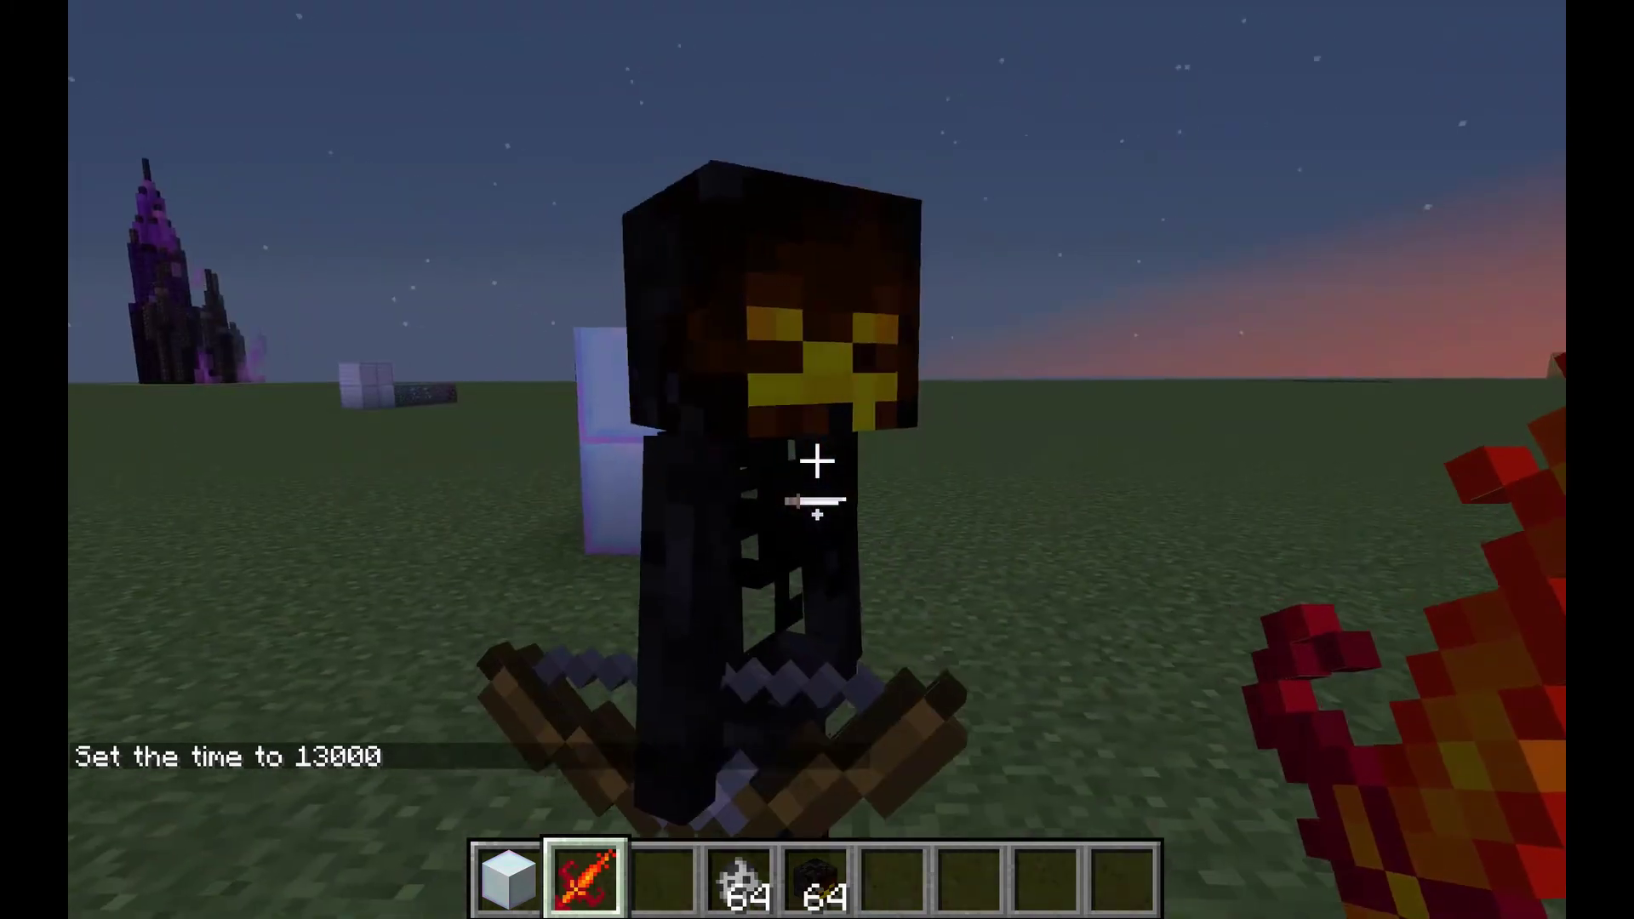
Step: Attack the skeleton with the Stone Sword and clear the skull from the diamond wall
click(817, 461)
click(817, 461)
click(817, 460)
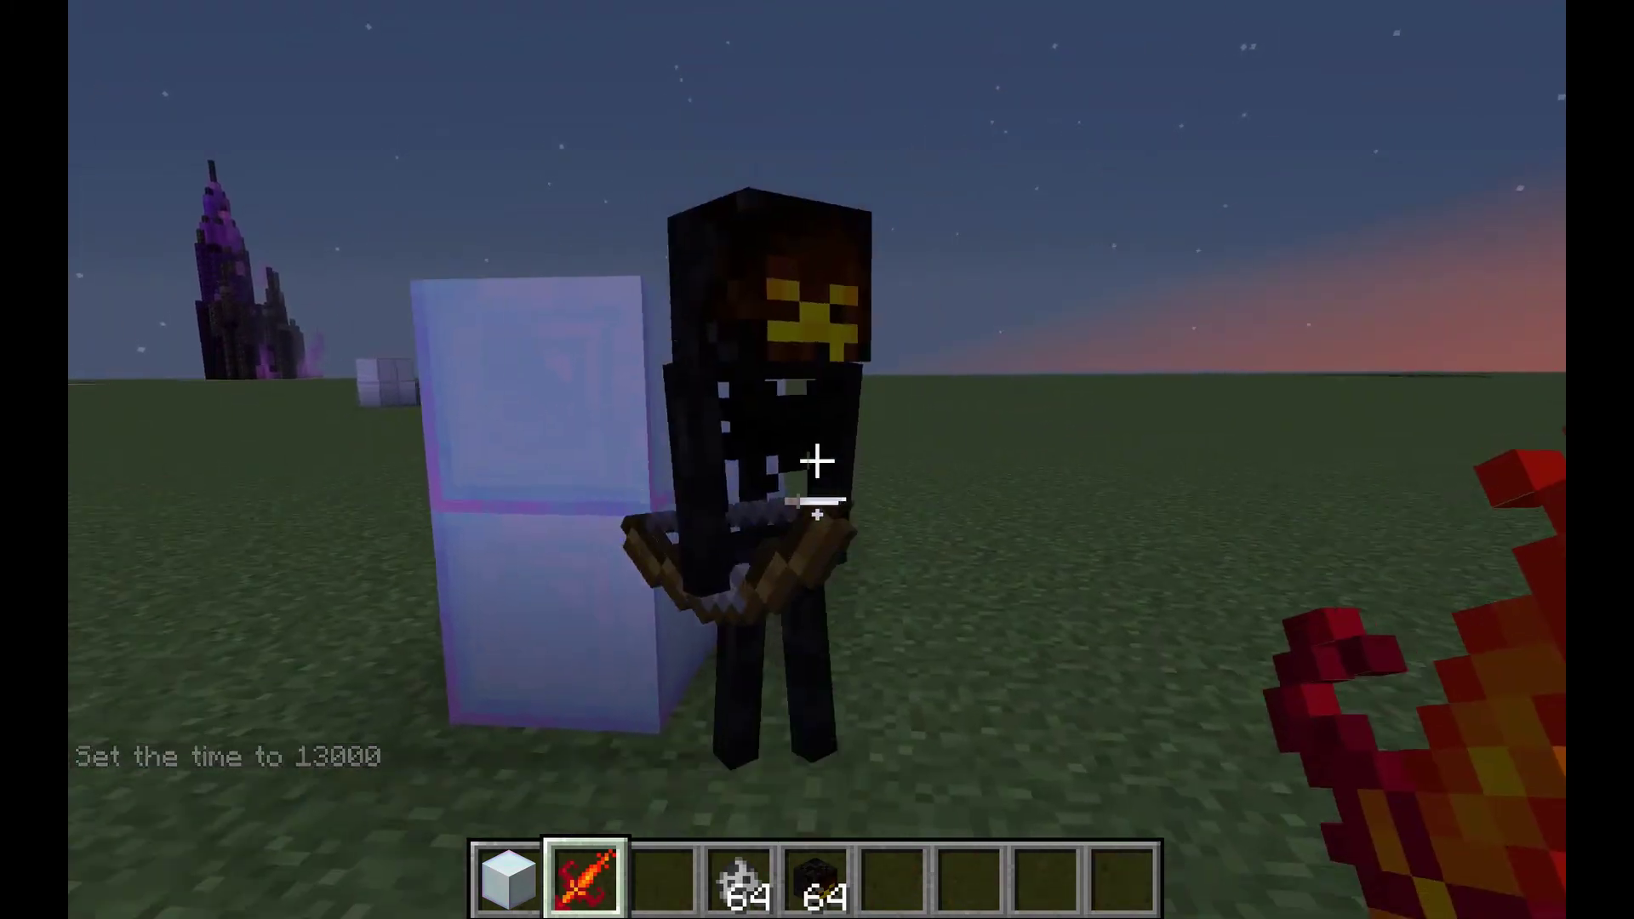
click(818, 460)
key(5)
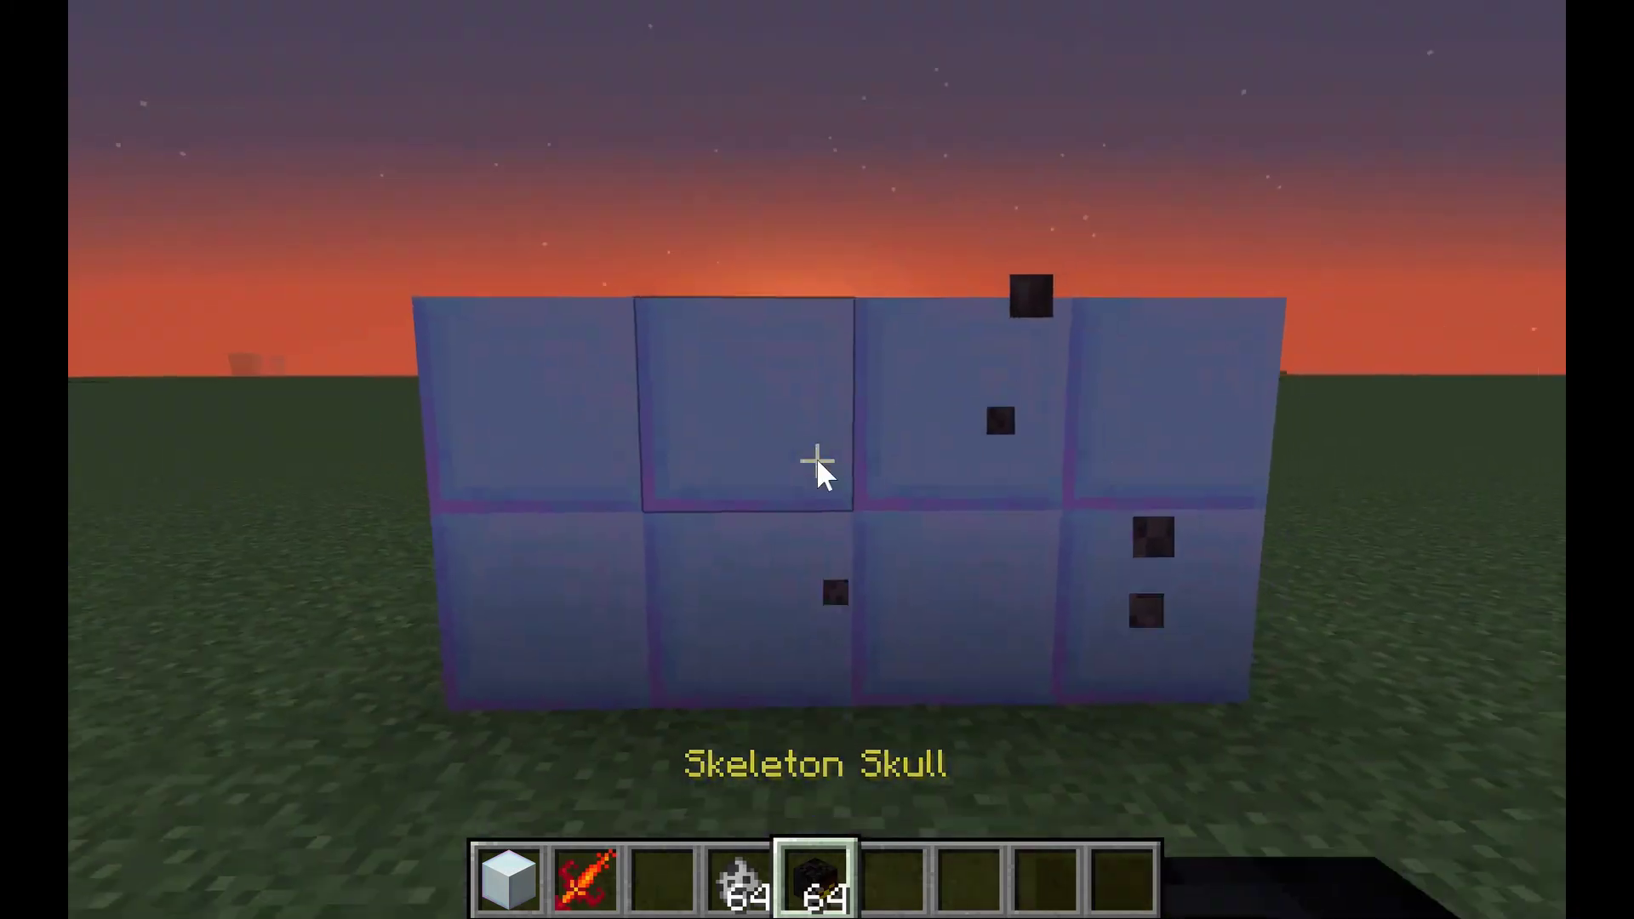
Step: Search the inventory for "iro" and equip the Iron Ingot in the third hotbar slot
key(e)
scroll(826, 493, down, 5)
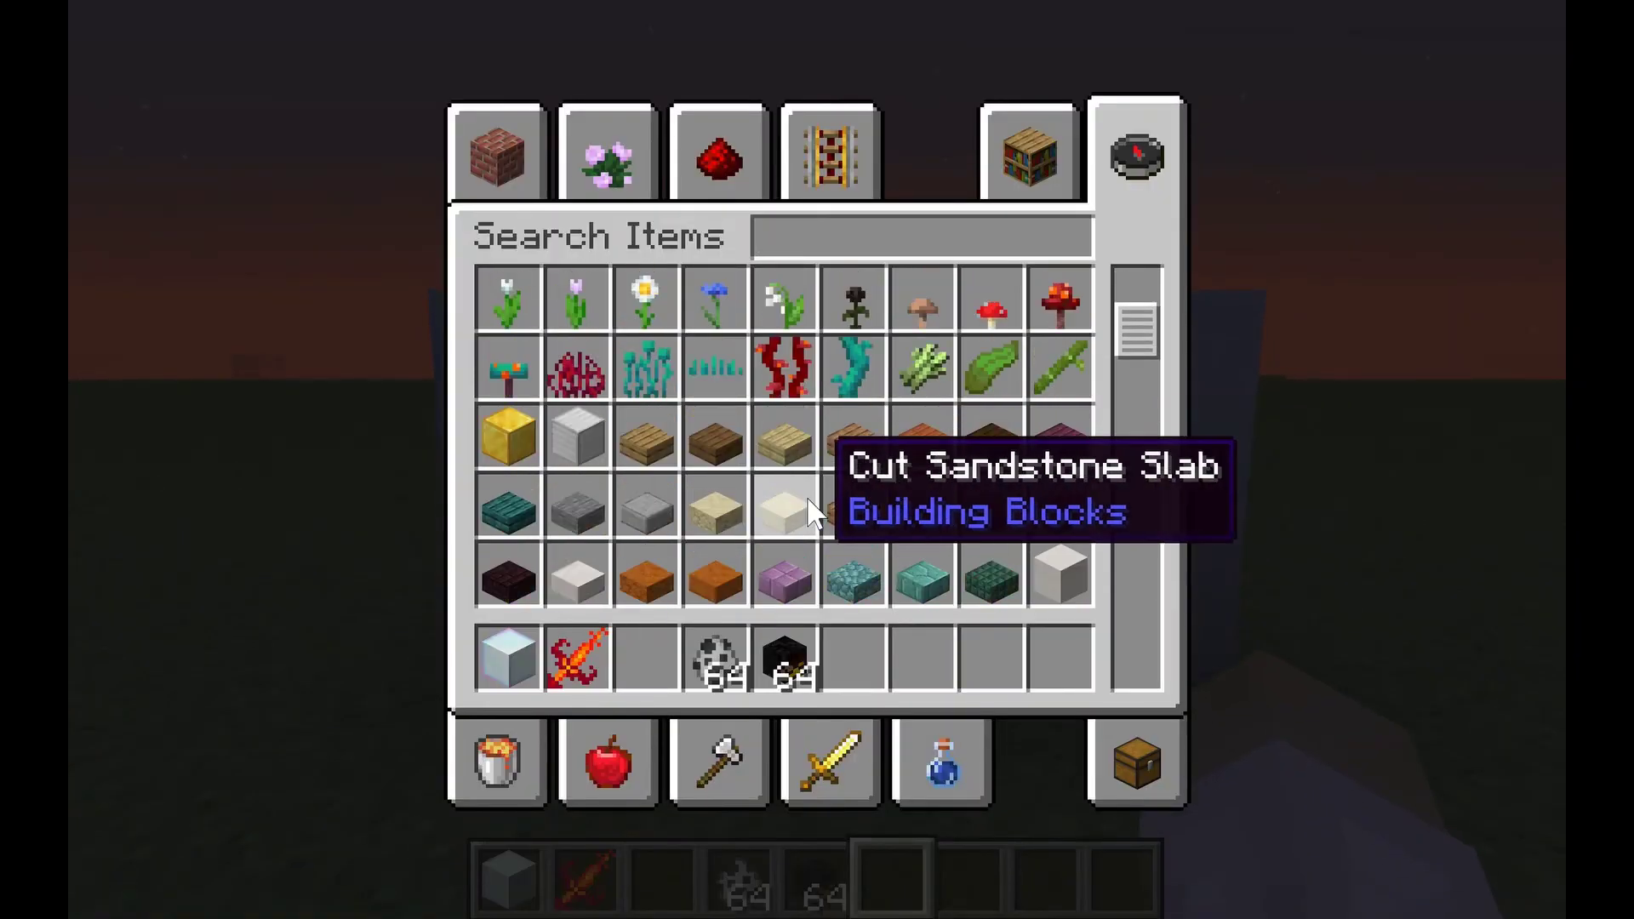
scroll(821, 515, down, 4)
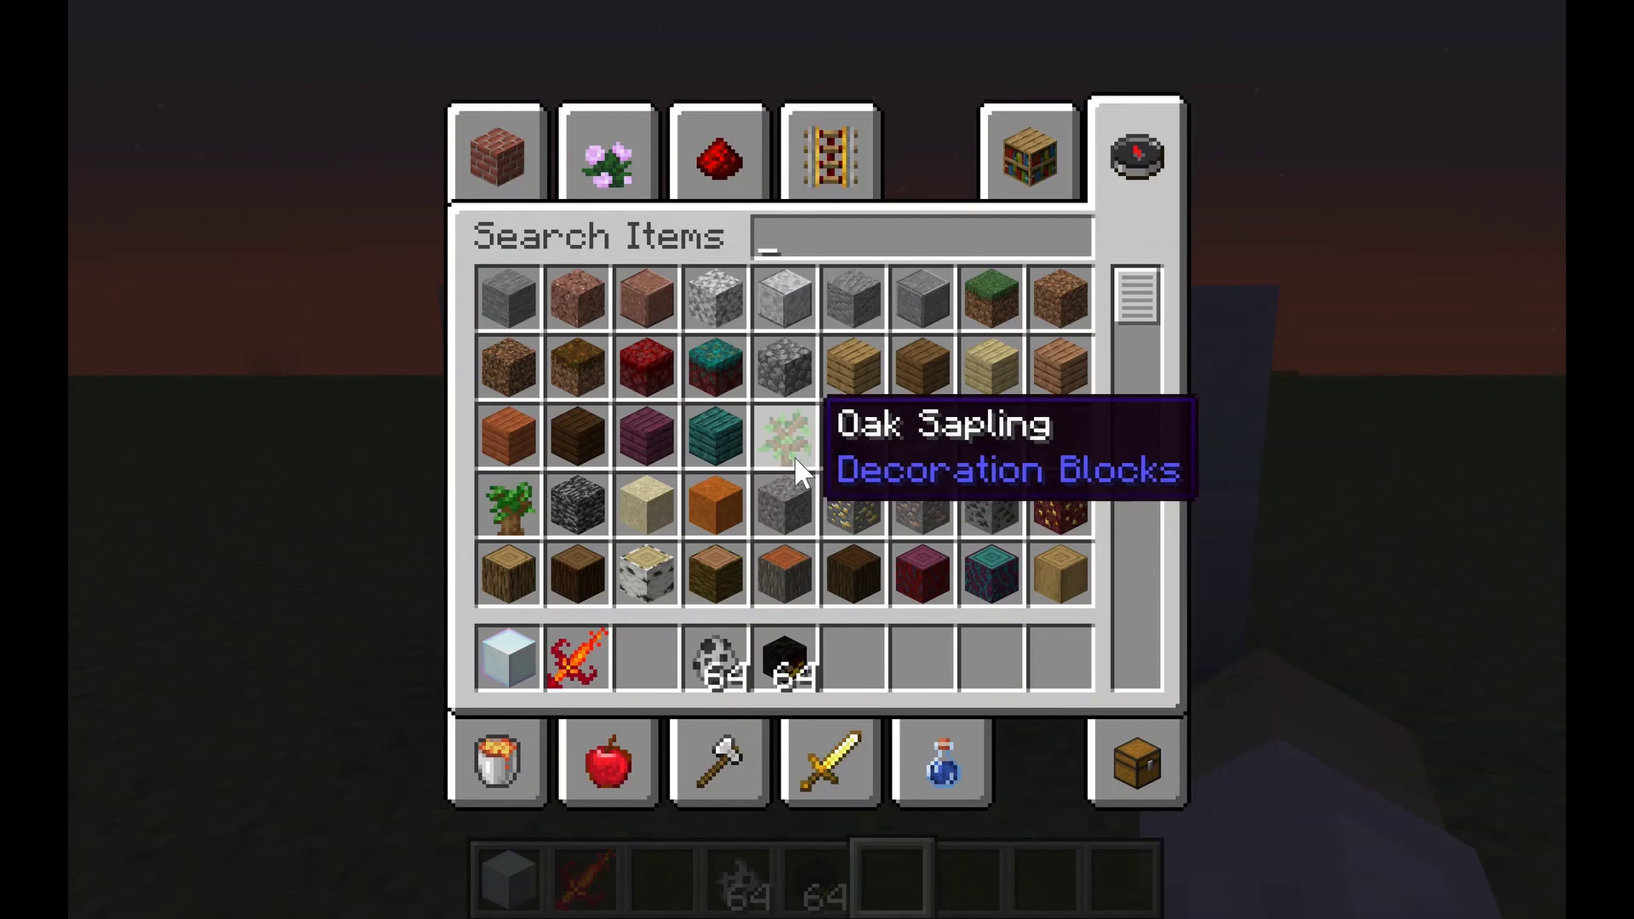
scroll(798, 470, down, 12)
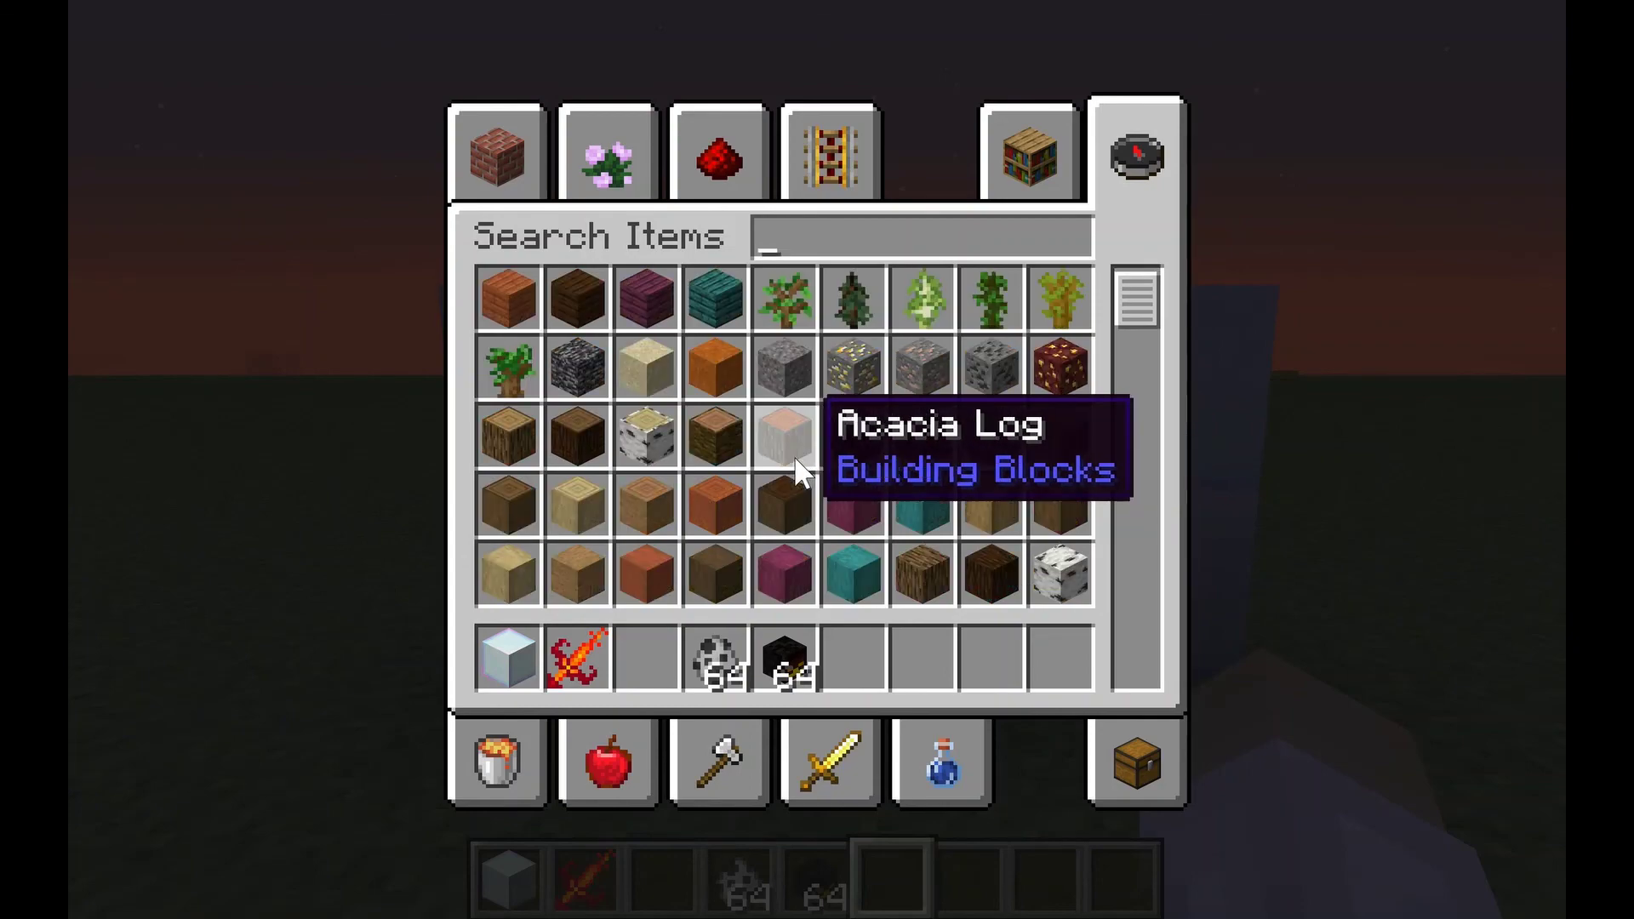
text(iro)
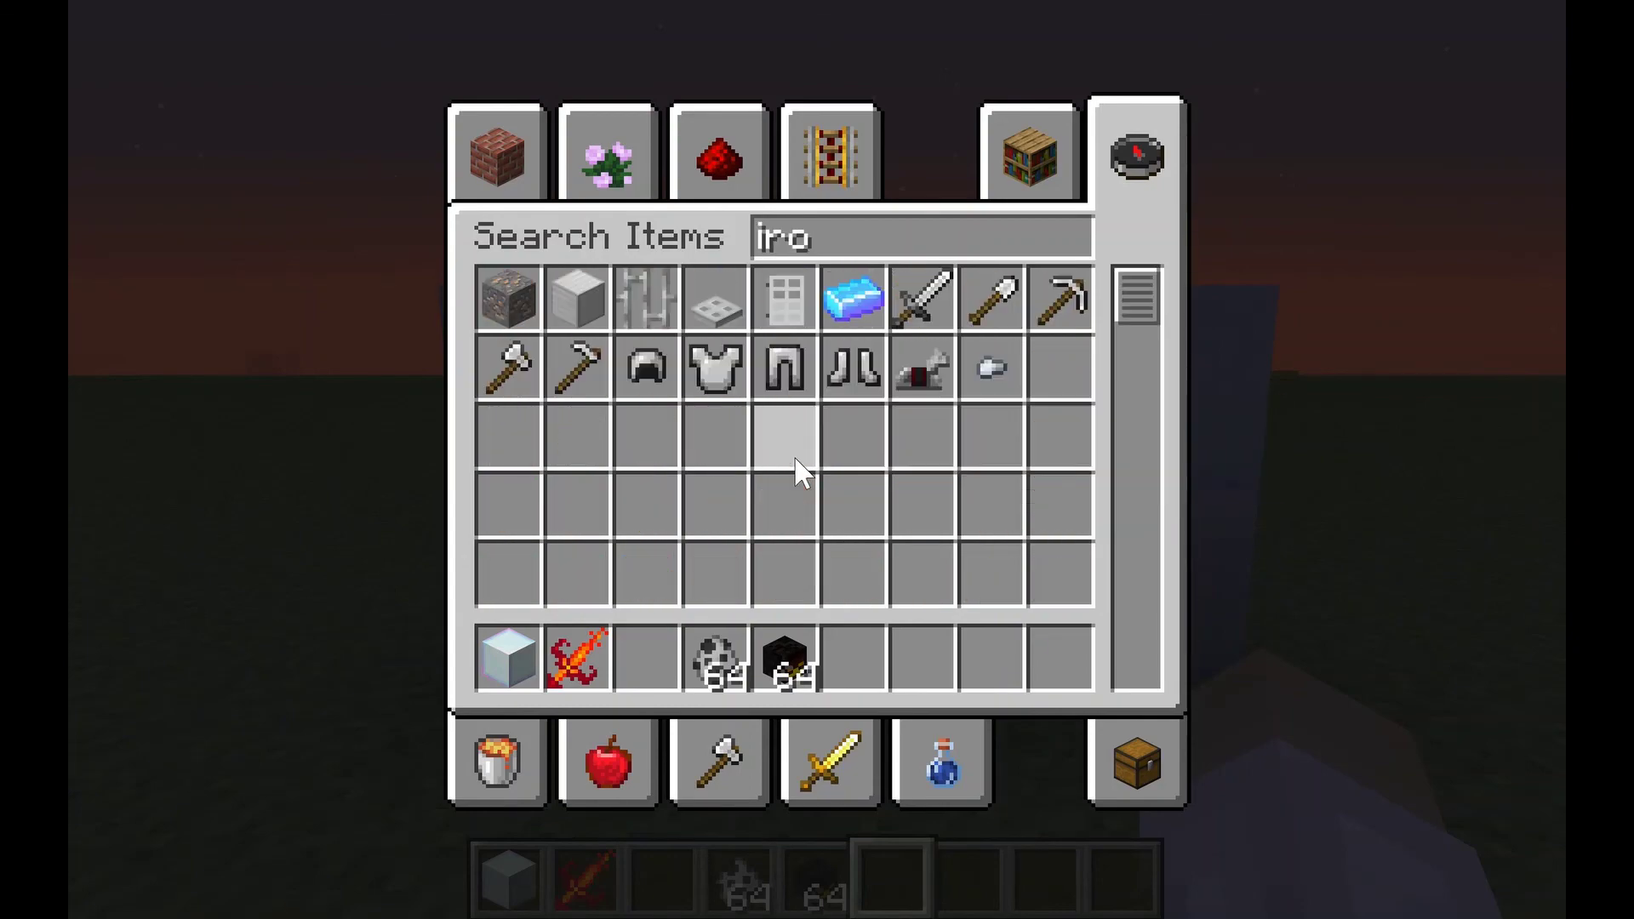
key(ctrl+a)
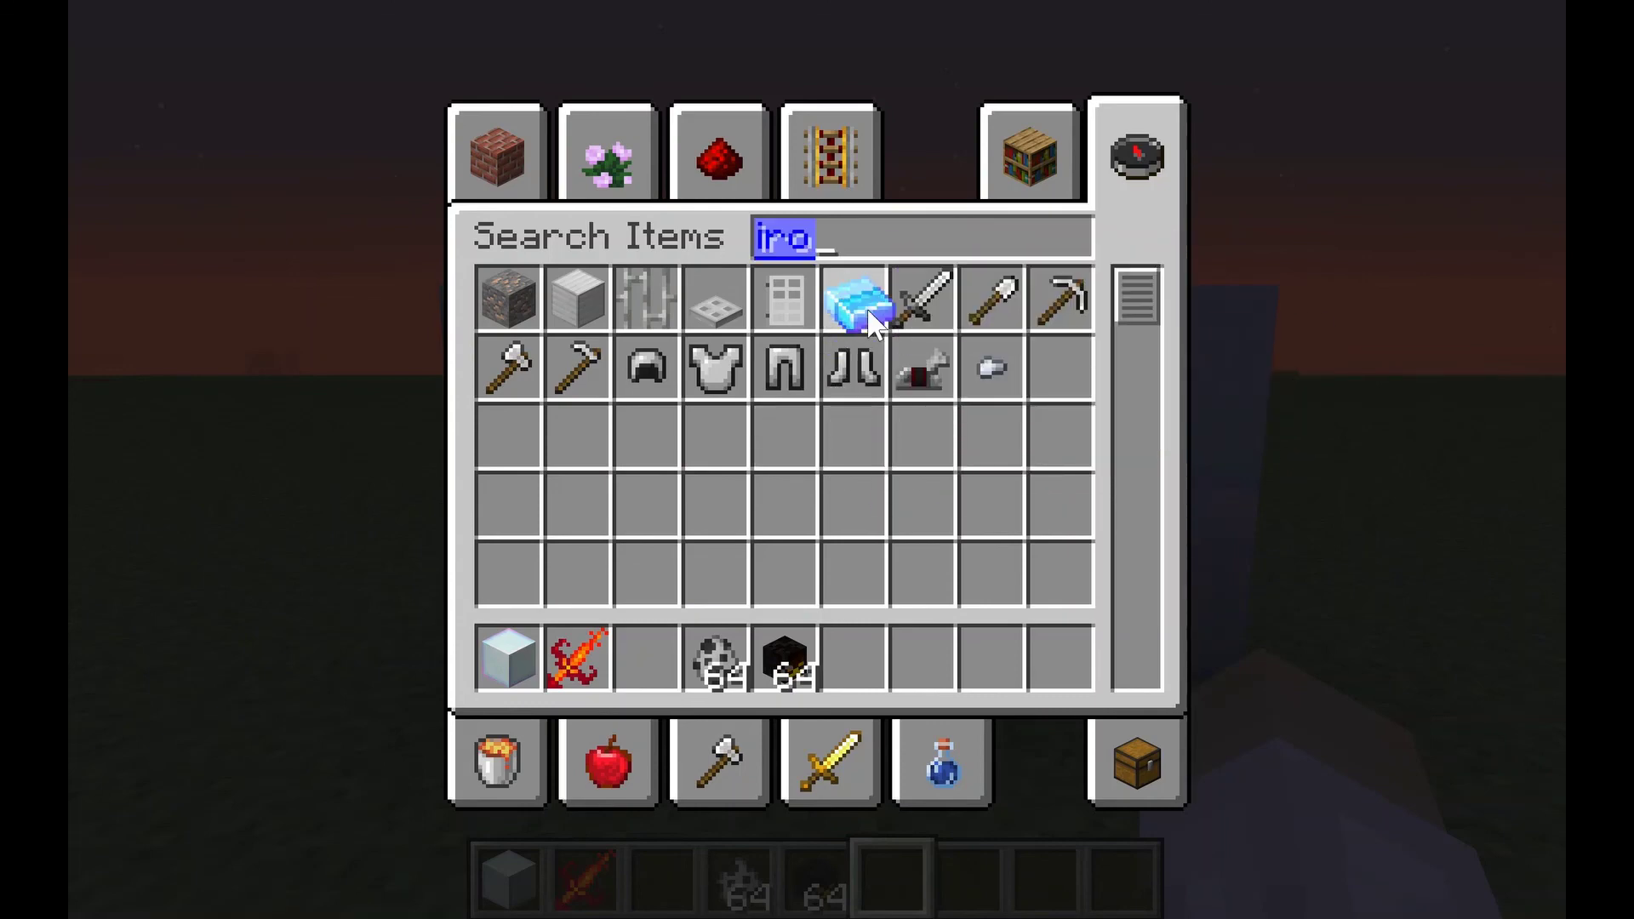
key(Escape)
scroll(817, 459, up, 3)
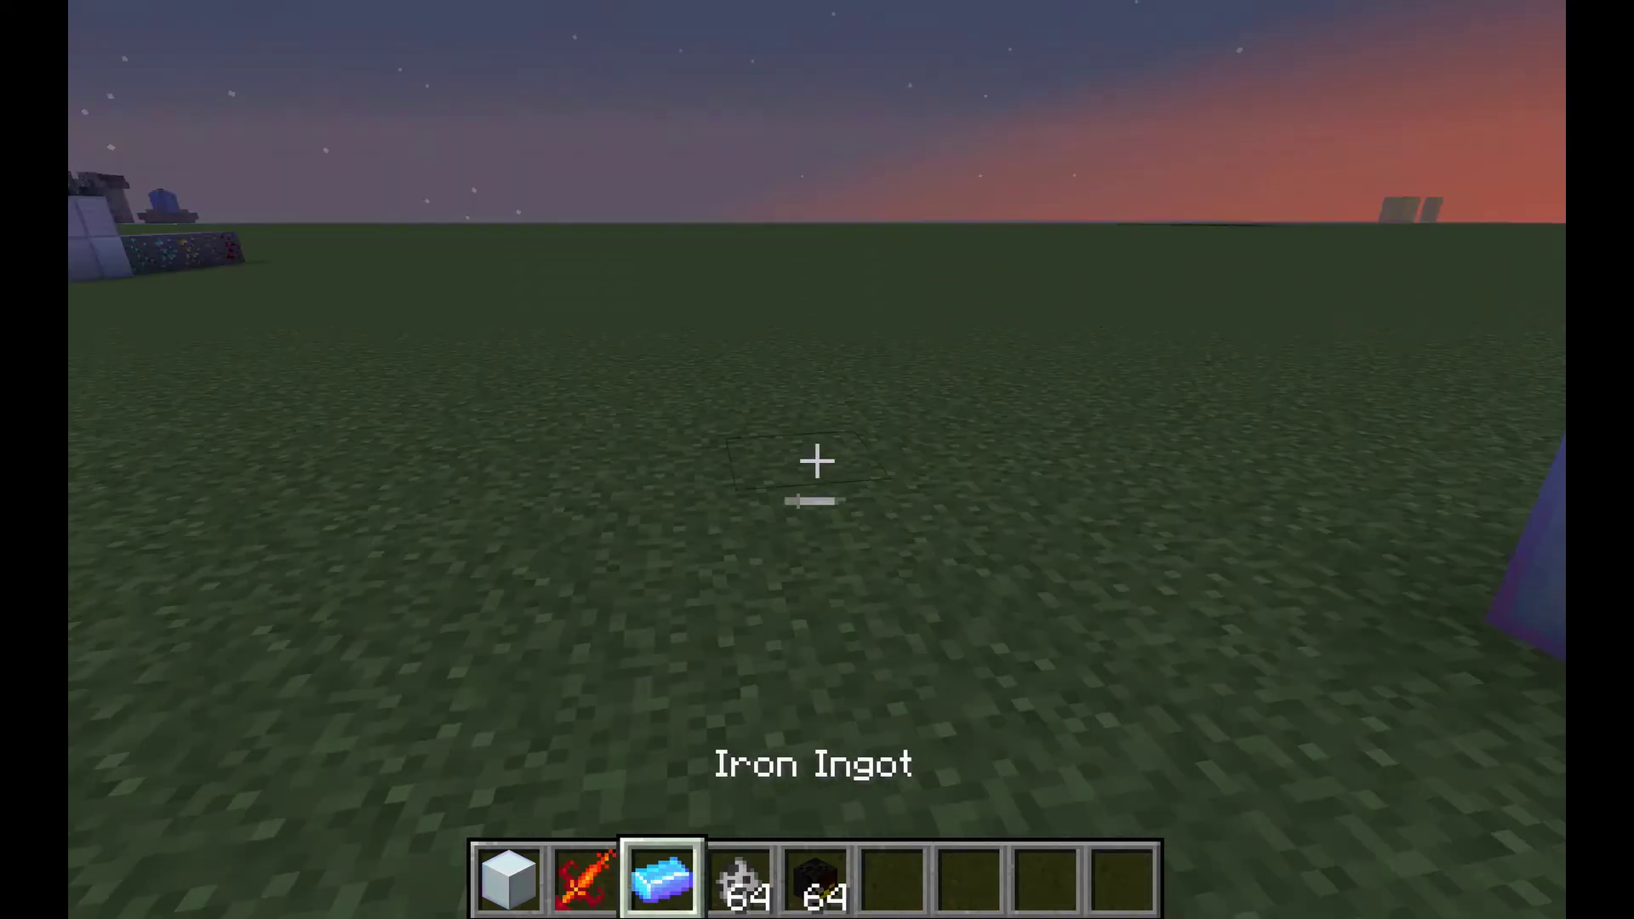
Step: Cycle through the camera perspectives to view the held Iron Ingot
key(F5)
key(F5)
key(F5)
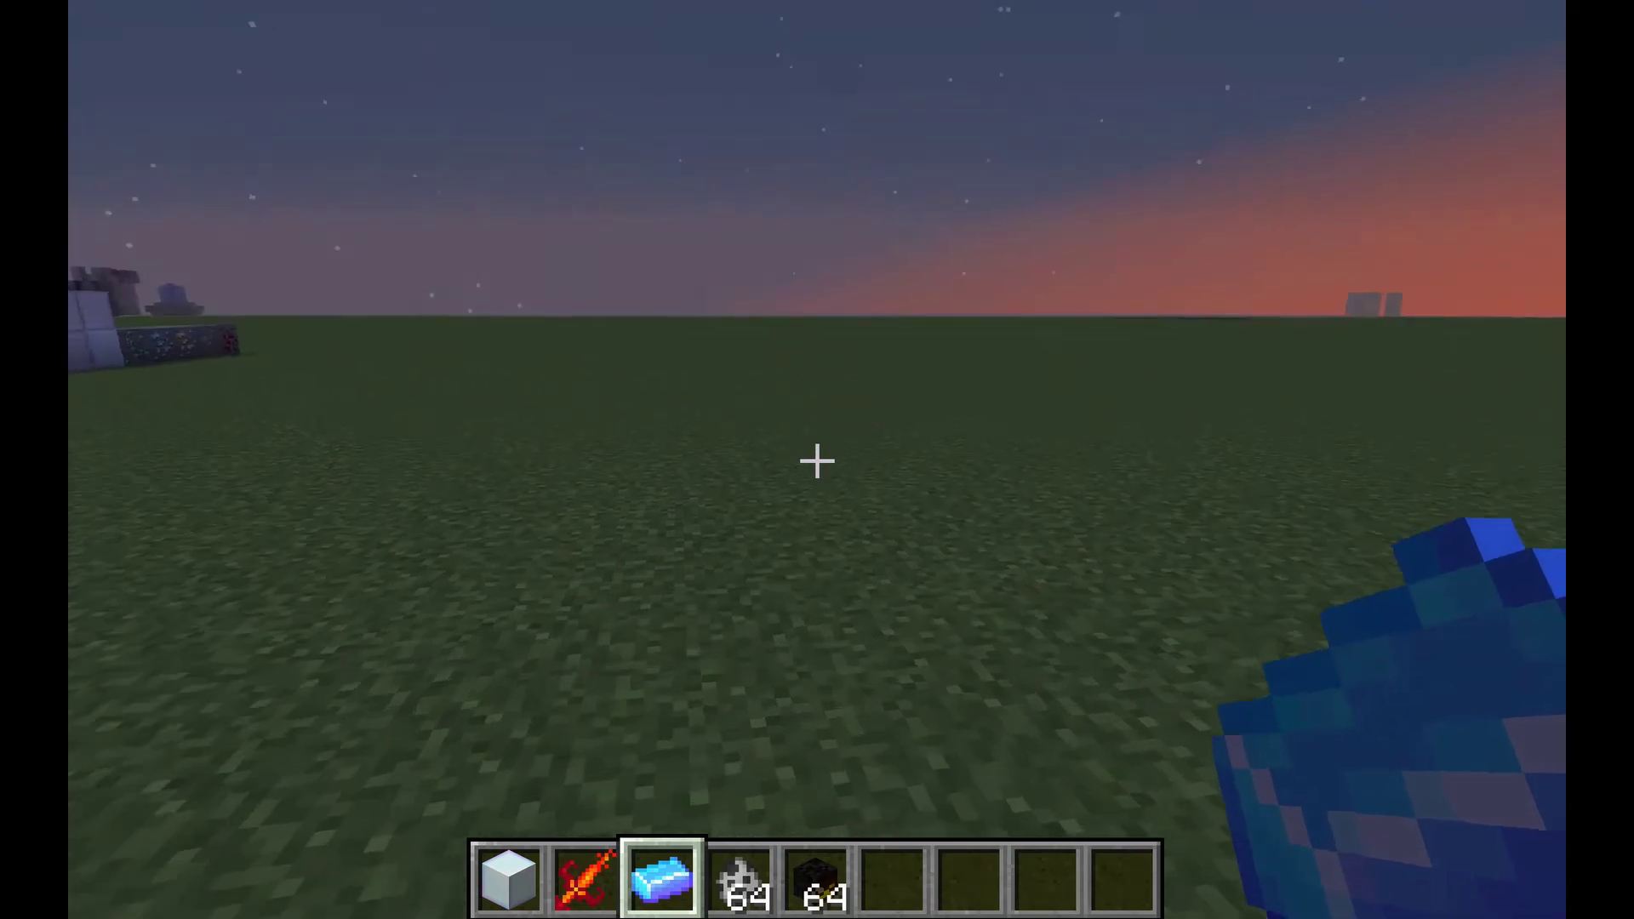
scroll(817, 459, down, 2)
scroll(817, 459, down, 1)
Step: Set the world time to day with the command /time set day
key(slash)
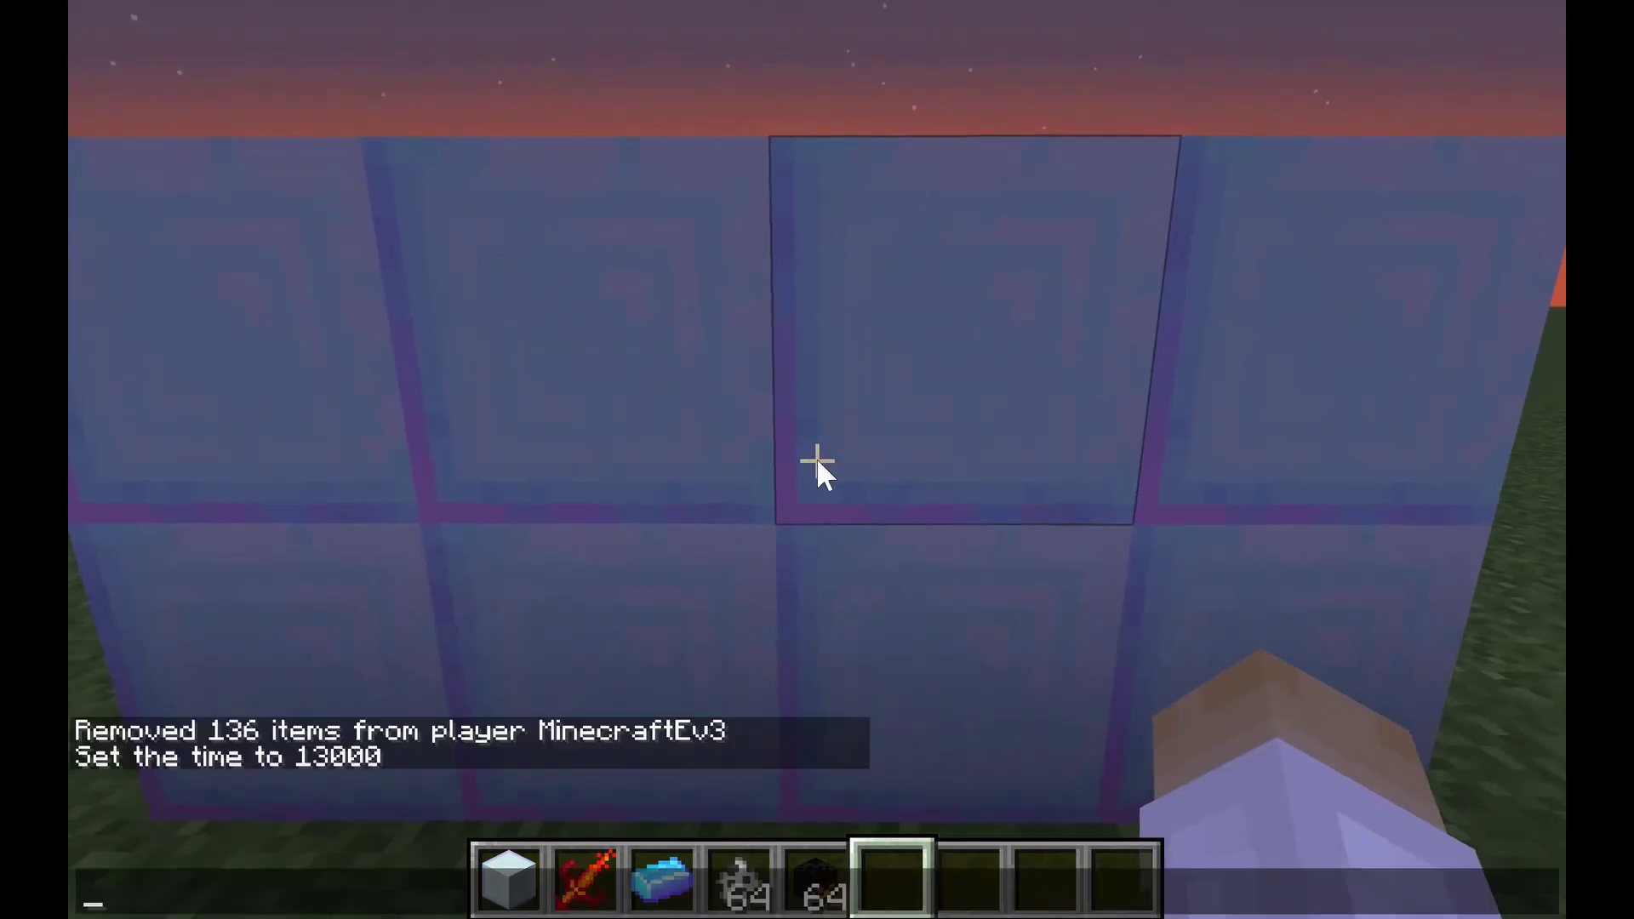
text(time set d)
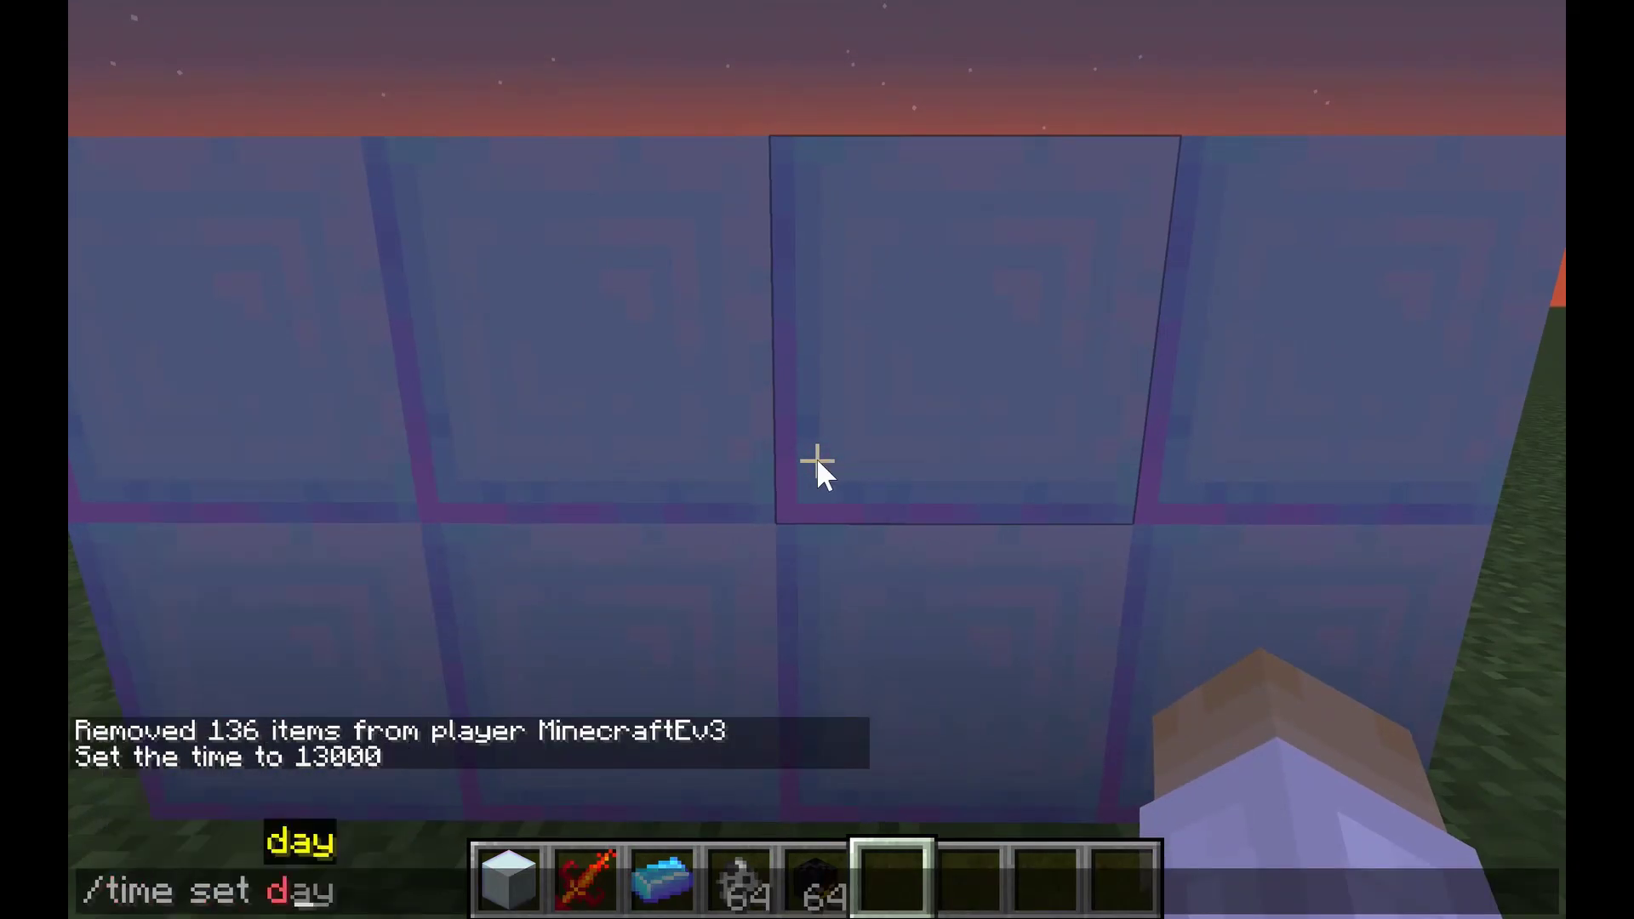
text(ay)
key(Return)
key(s)
text(w)
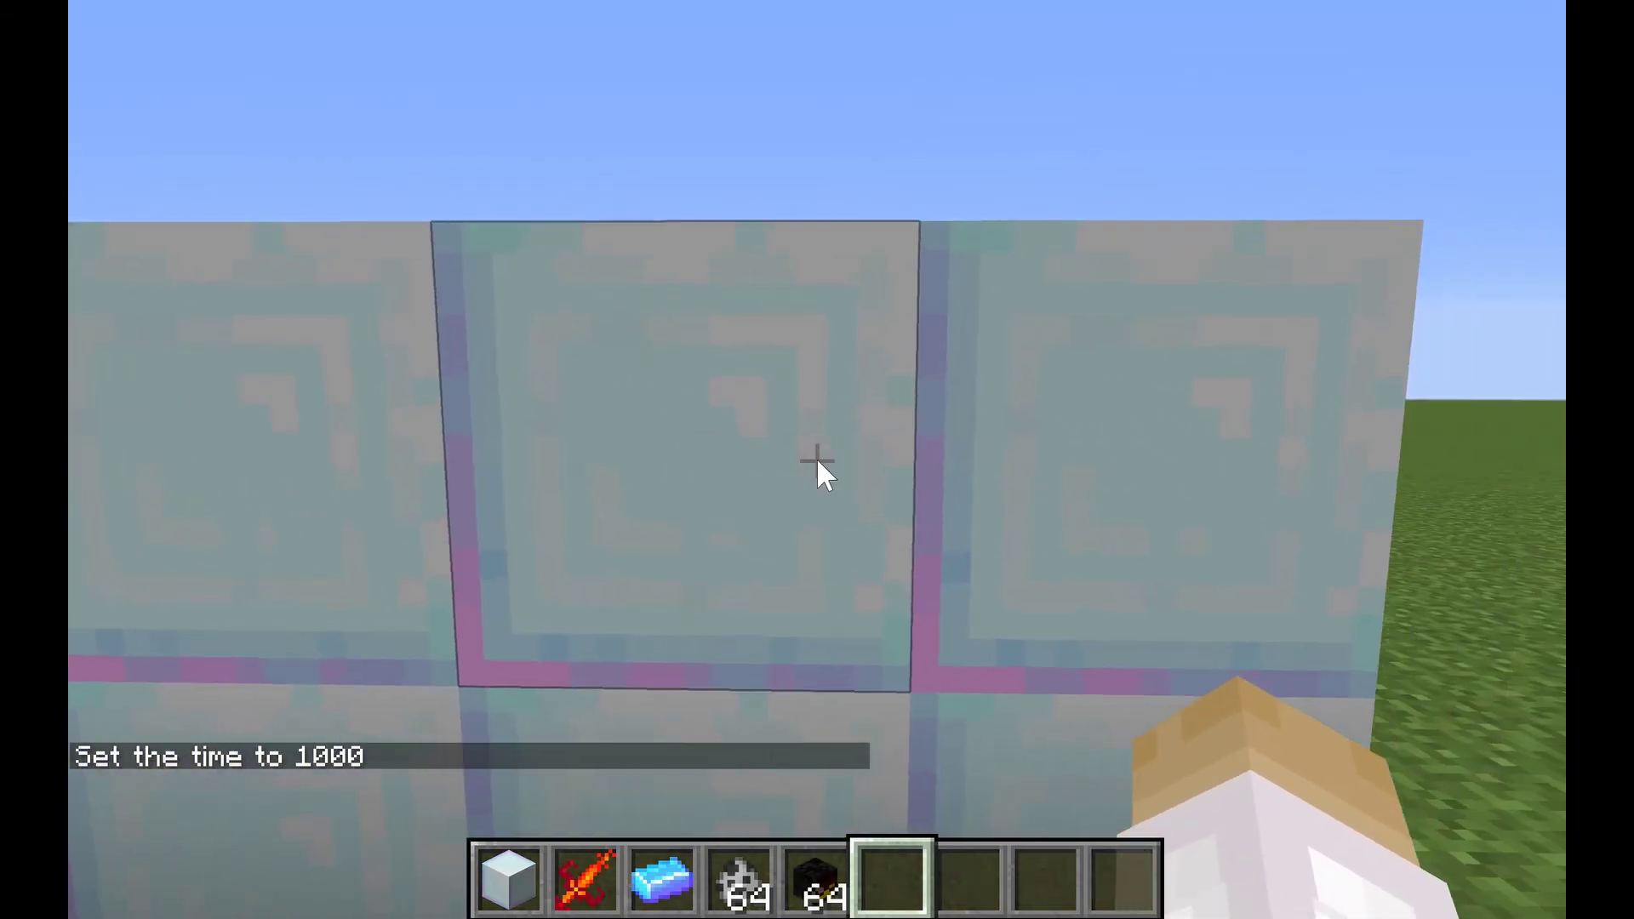
Step: Search the inventory for "item" and assign the Item Frame to hotbar slot 5
text(e)
text(iro)
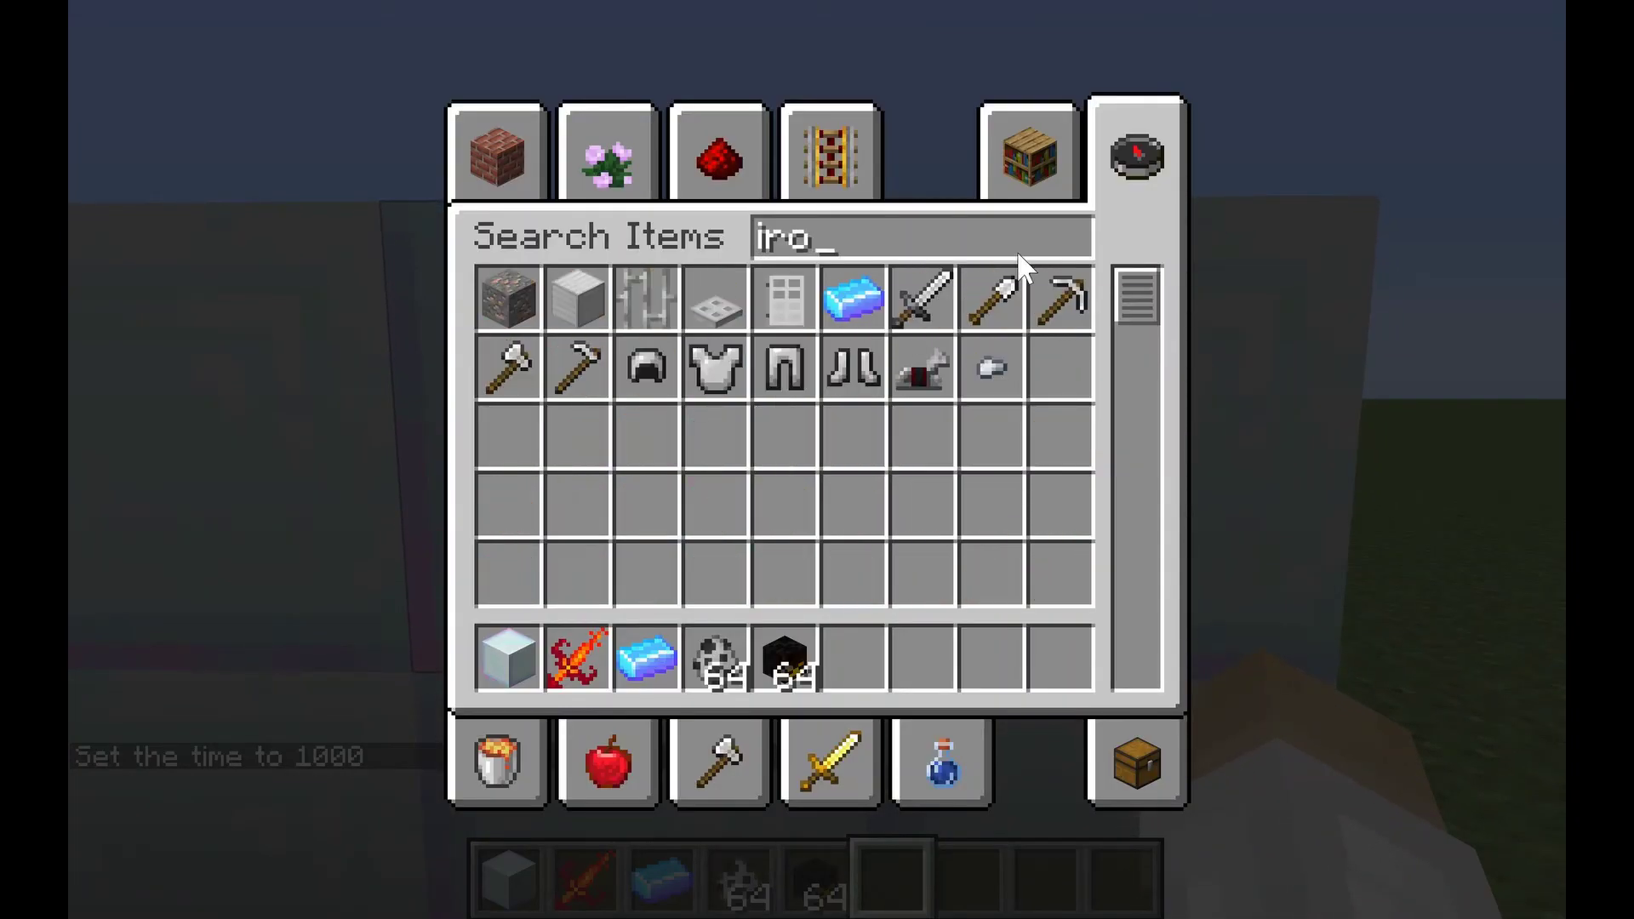
key(BackSpace)
key(BackSpace)
text(tem5)
key(Escape)
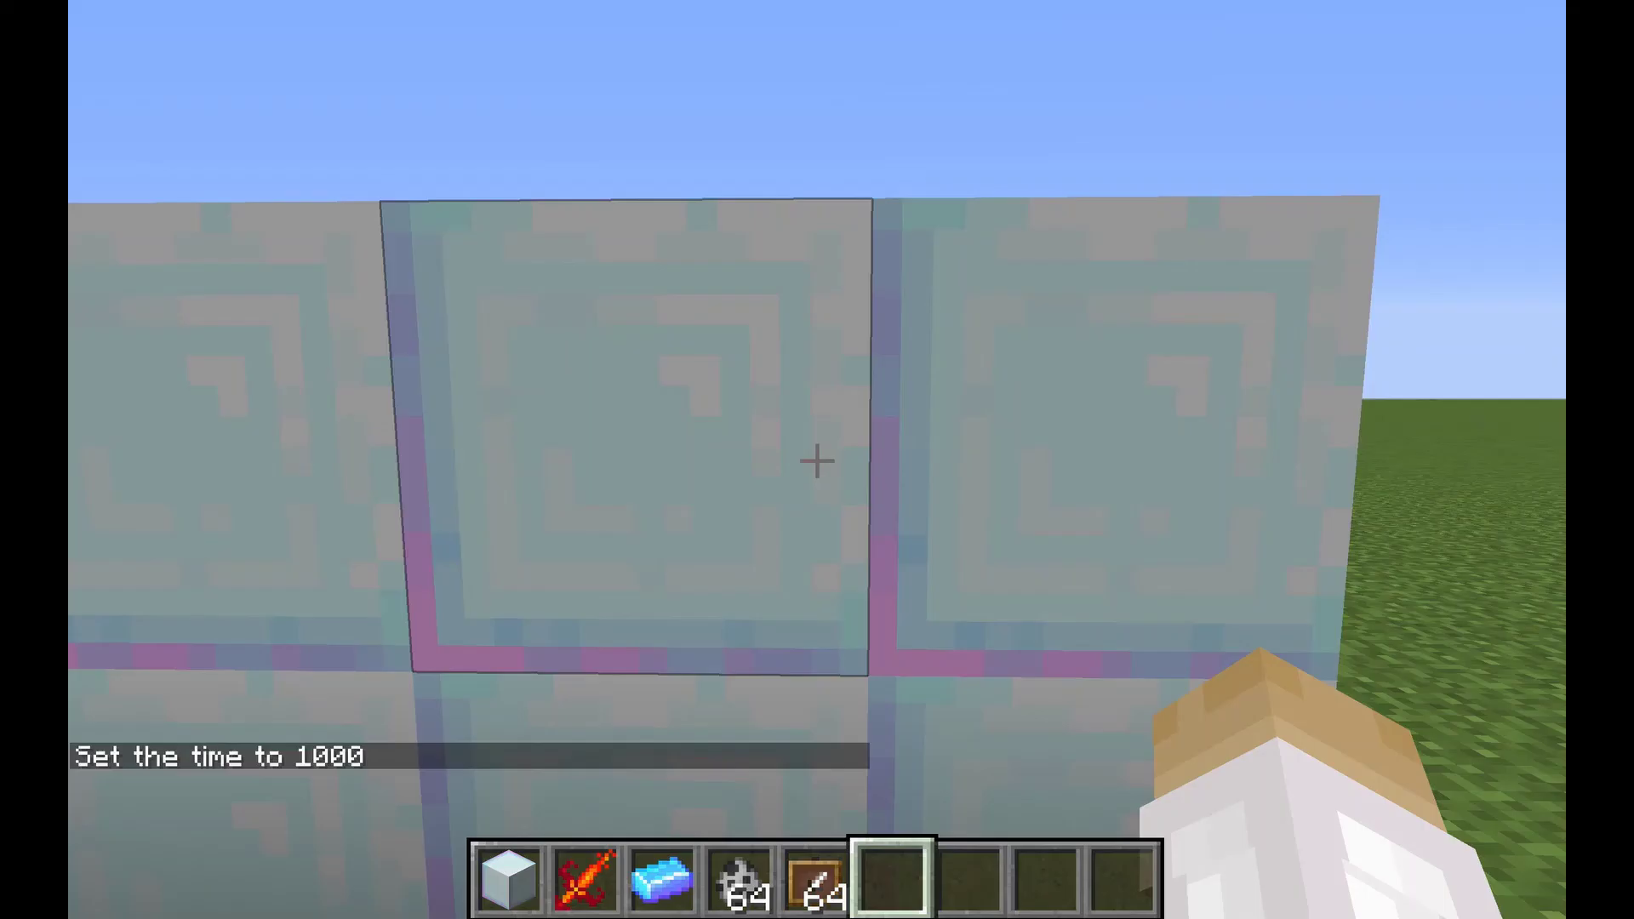
Step: Mount an Item Frame on the upper row of the diamond wall and display the Iron Ingot in it
key(5)
right_click(817, 460)
key(3)
right_click(817, 460)
key(s)
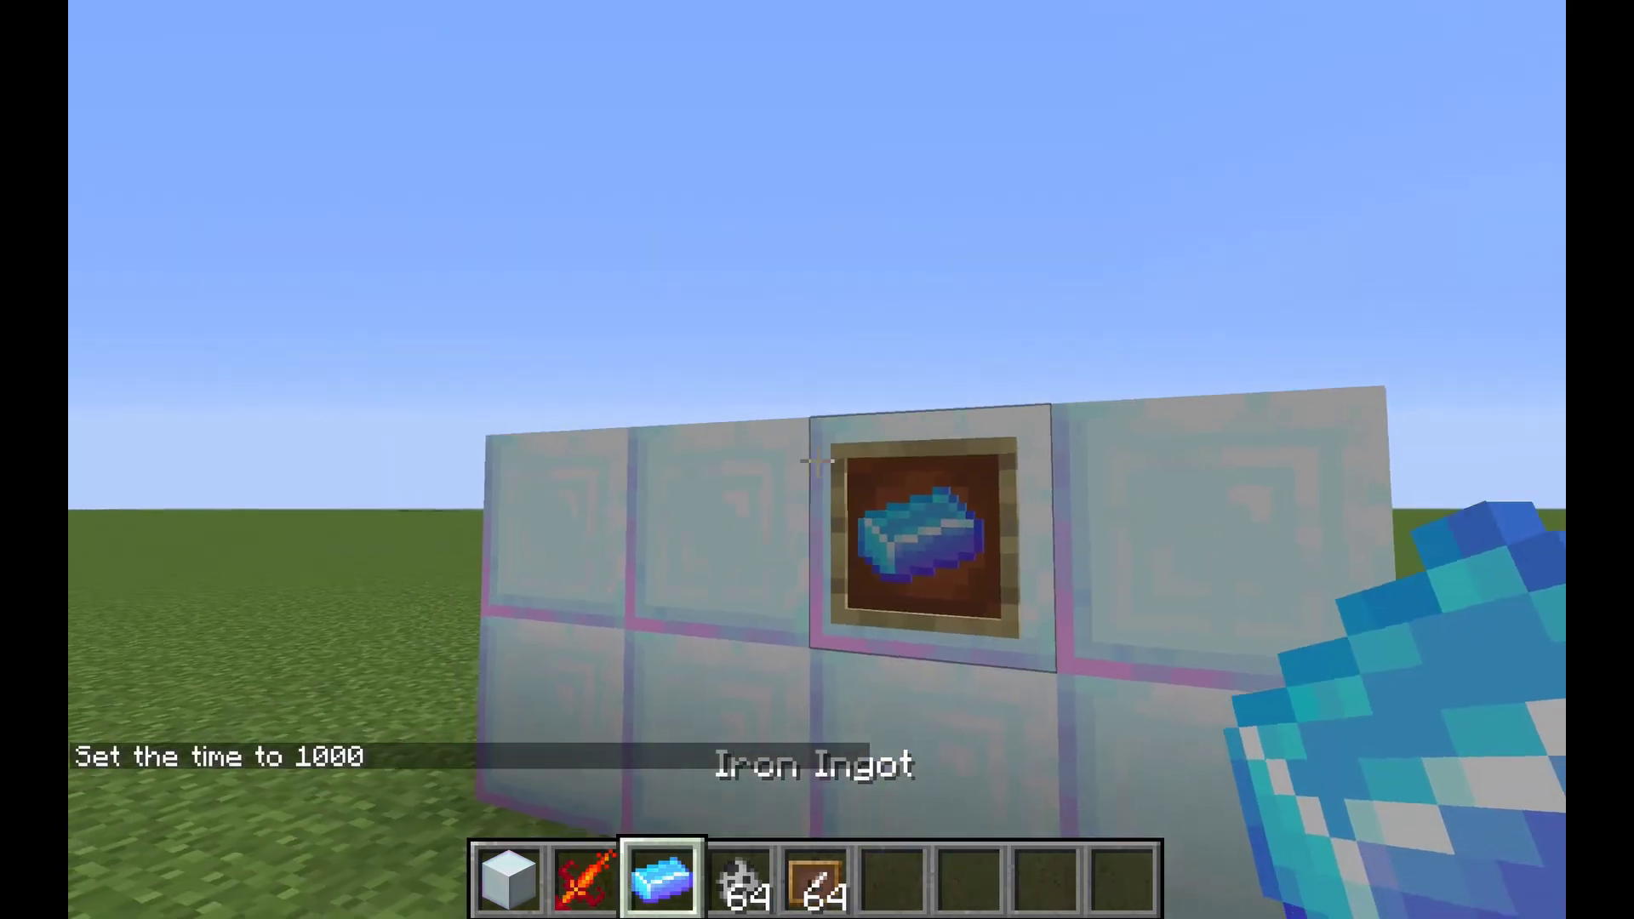
Step: Inspect the framed Iron Ingot on the diamond wall up close from several angles
key(4)
key(2)
key(w)
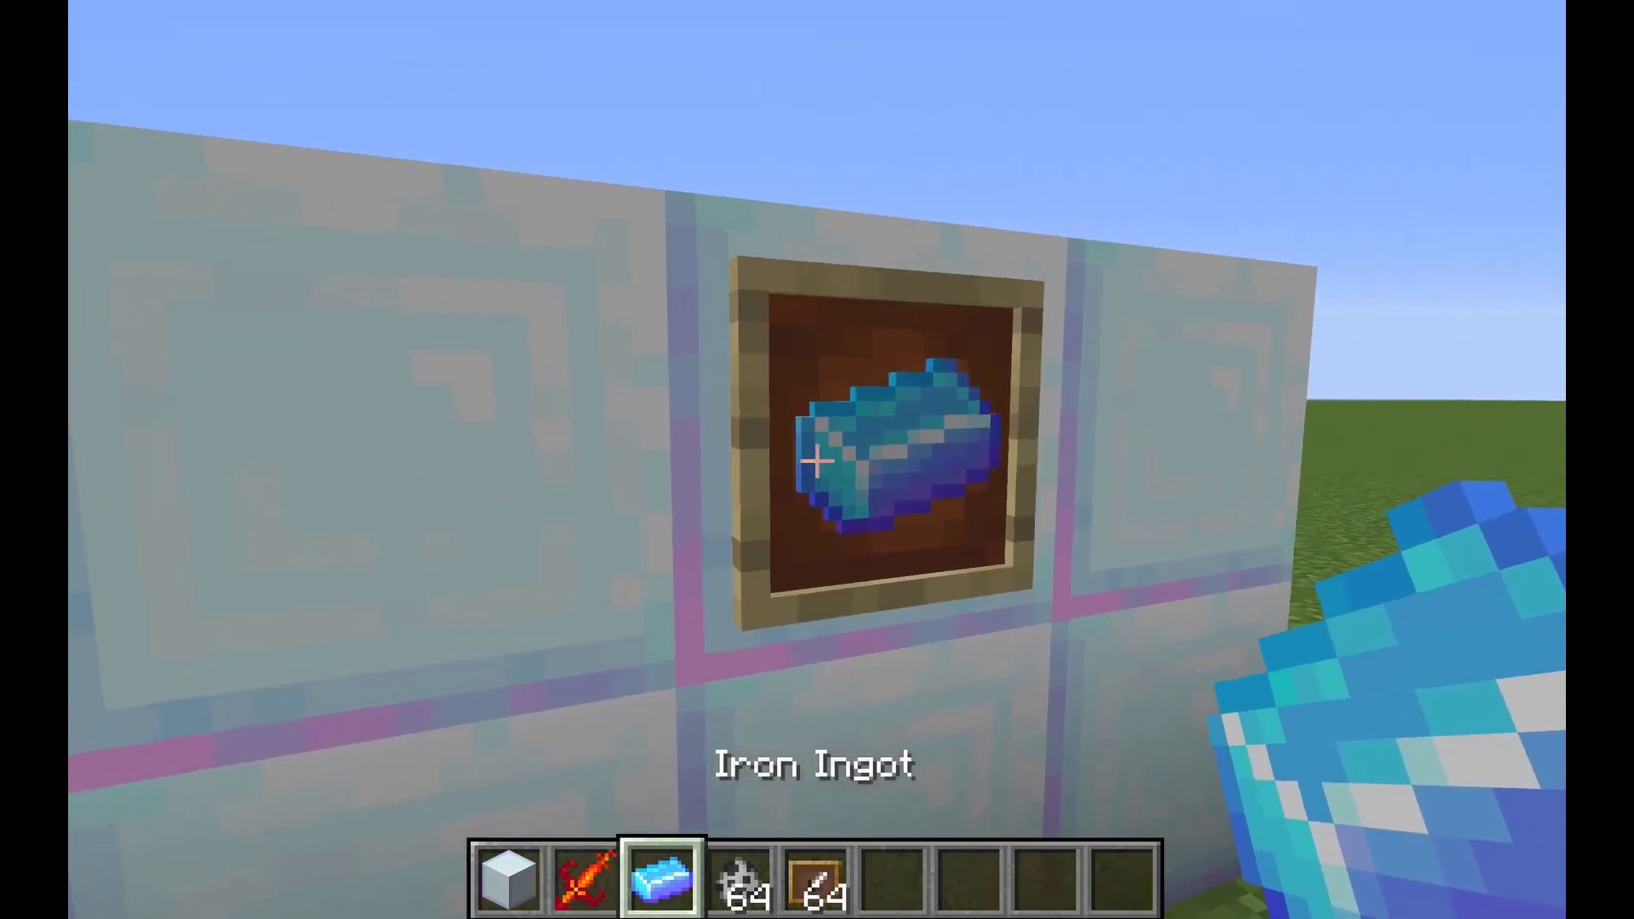
key(4)
key(1)
right_click(817, 460)
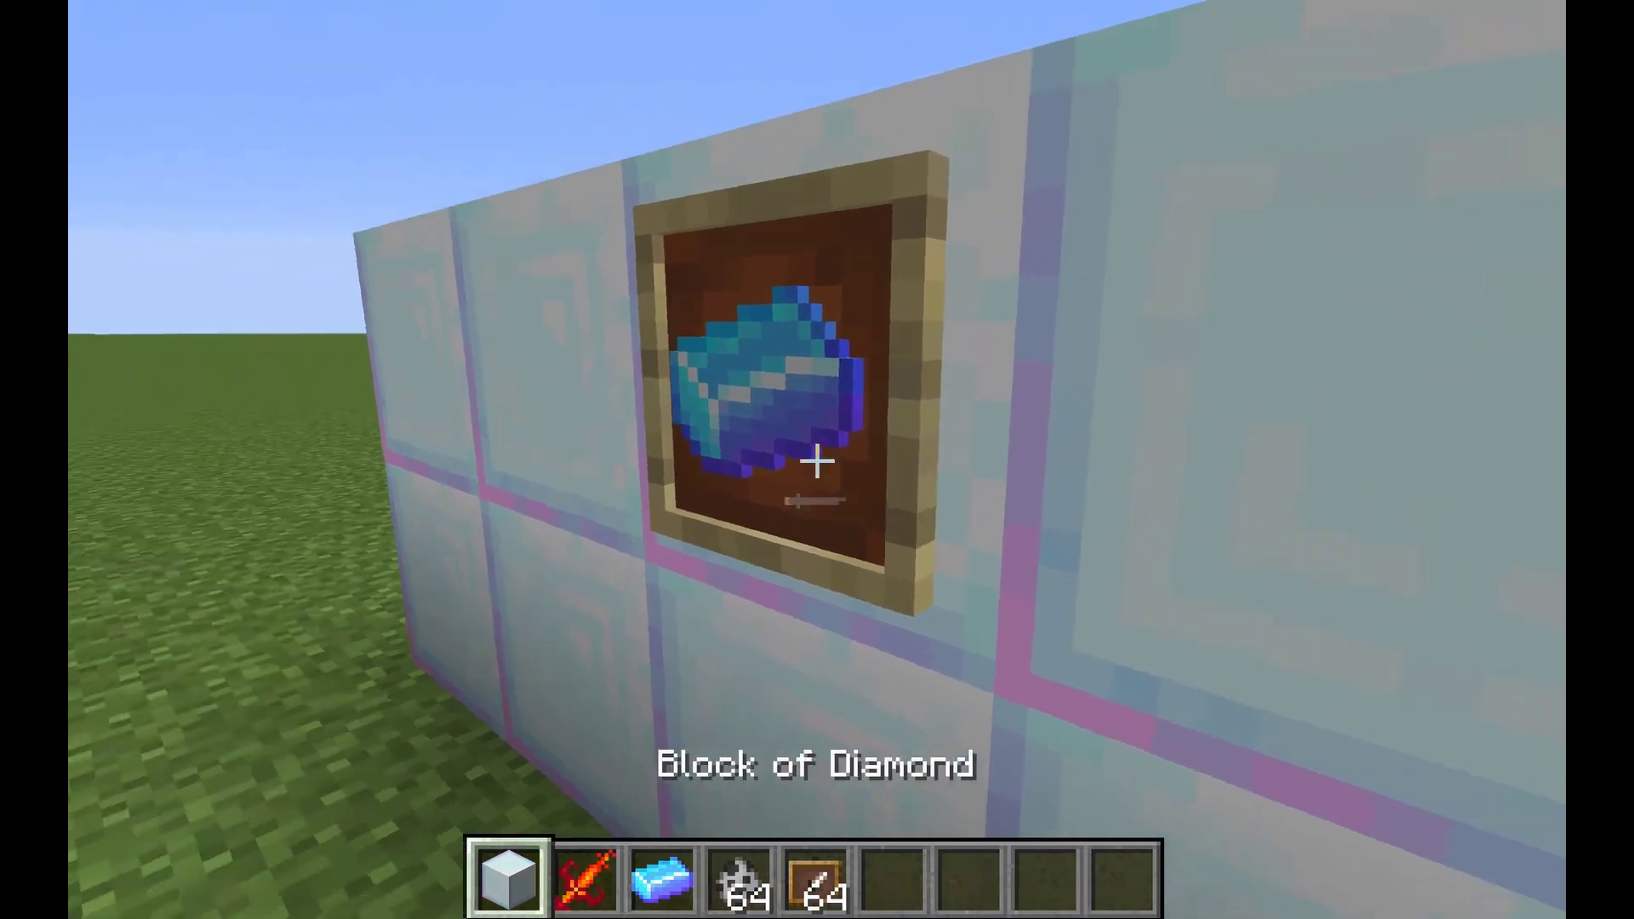
Step: Equip the Stone Sword and cycle through the camera perspectives beside the diamond wall
key(F5)
key(F5)
key(F5)
key(2)
key(F5)
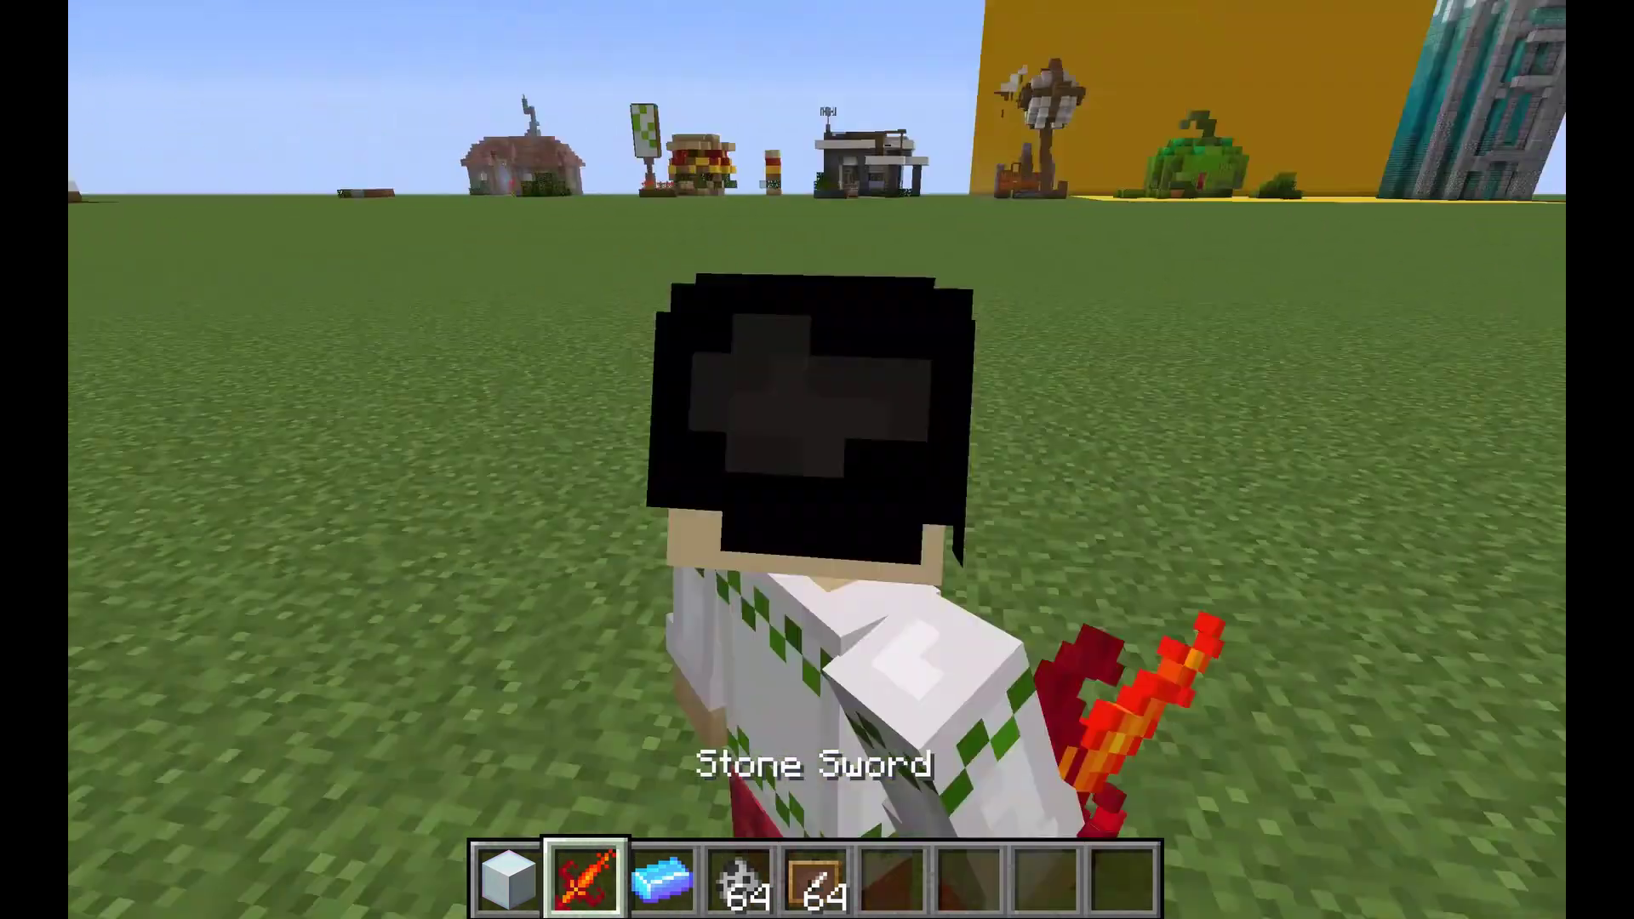
key(F5)
key(F5)
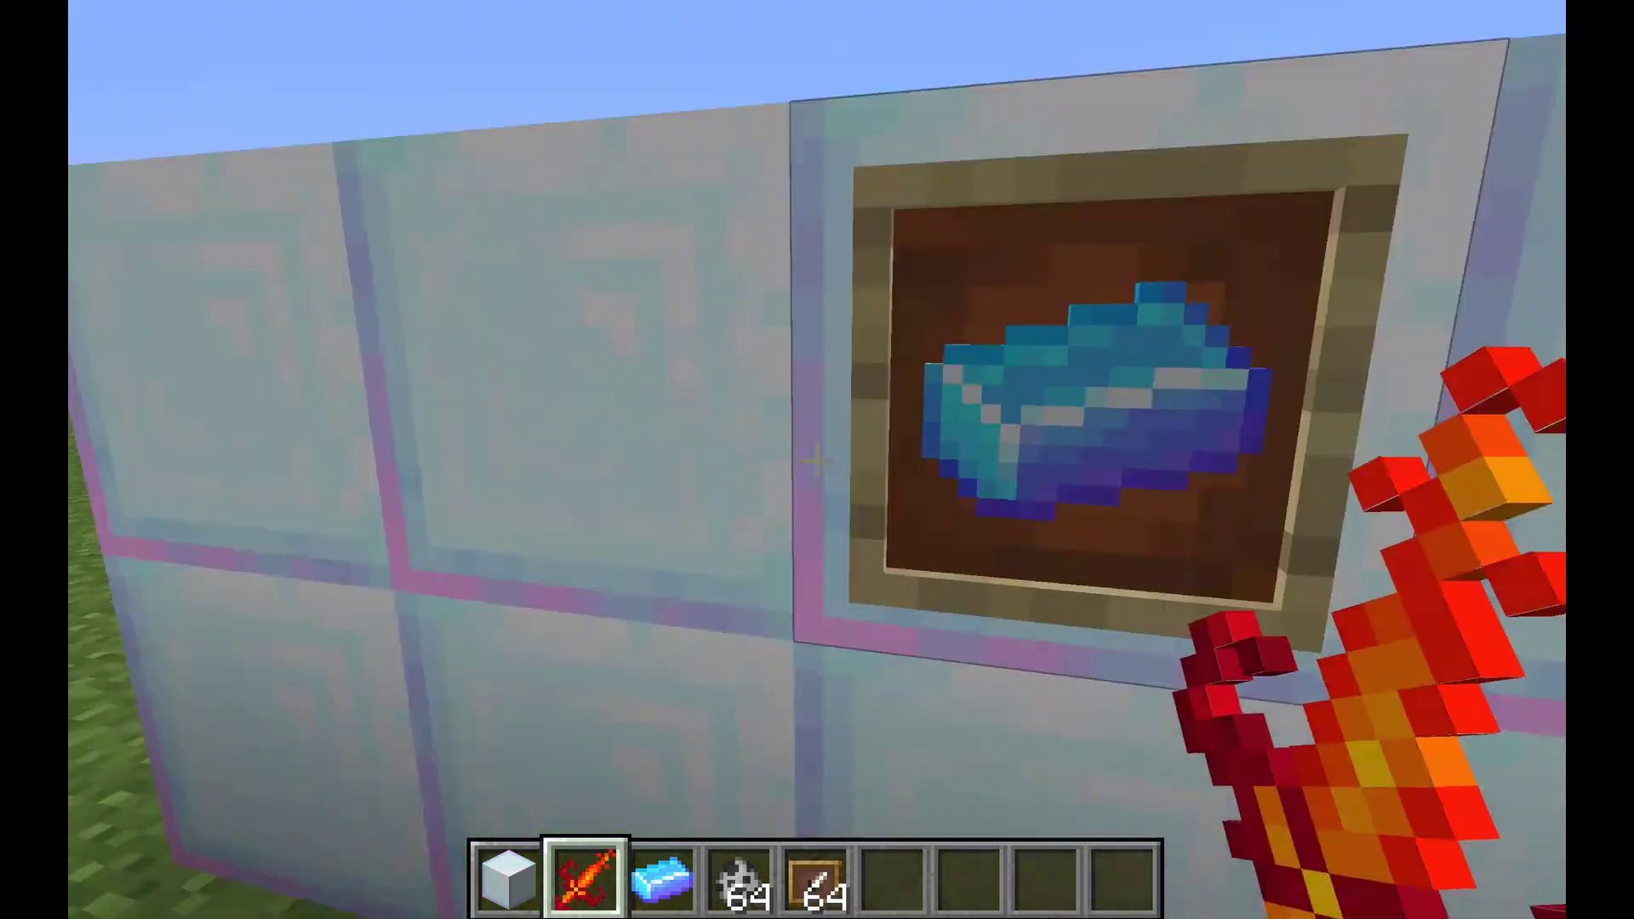
Step: Examine the diamond wall and framed ingot from above, then view the character holding the sword beside them from the front
key(s)
key(a)
key(w)
key(space)
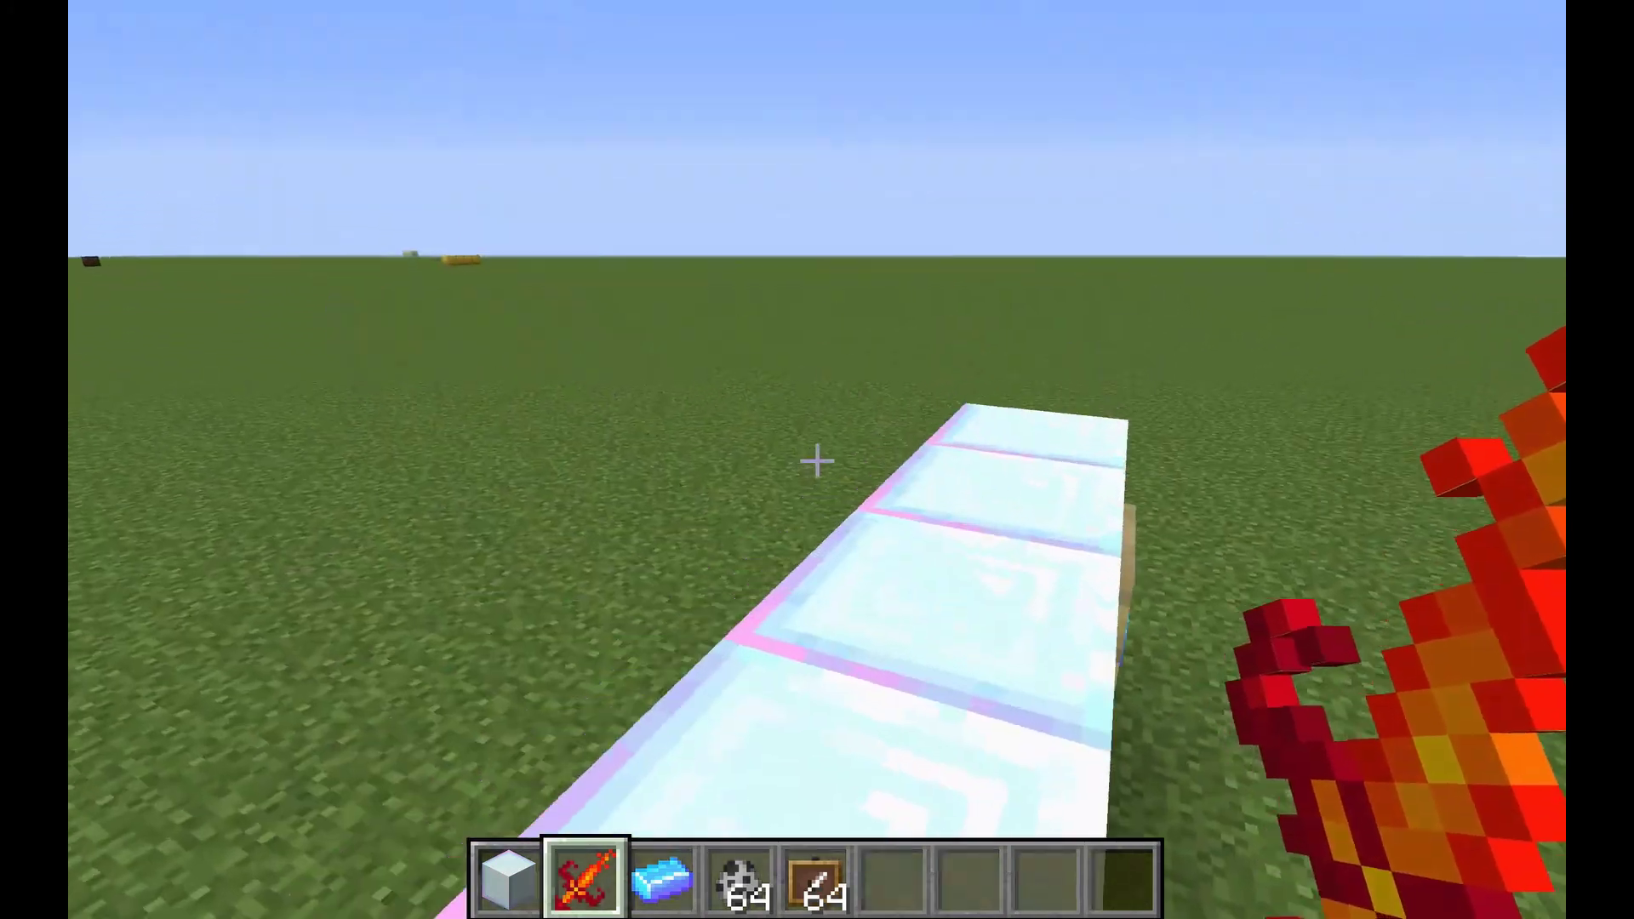
key(w)
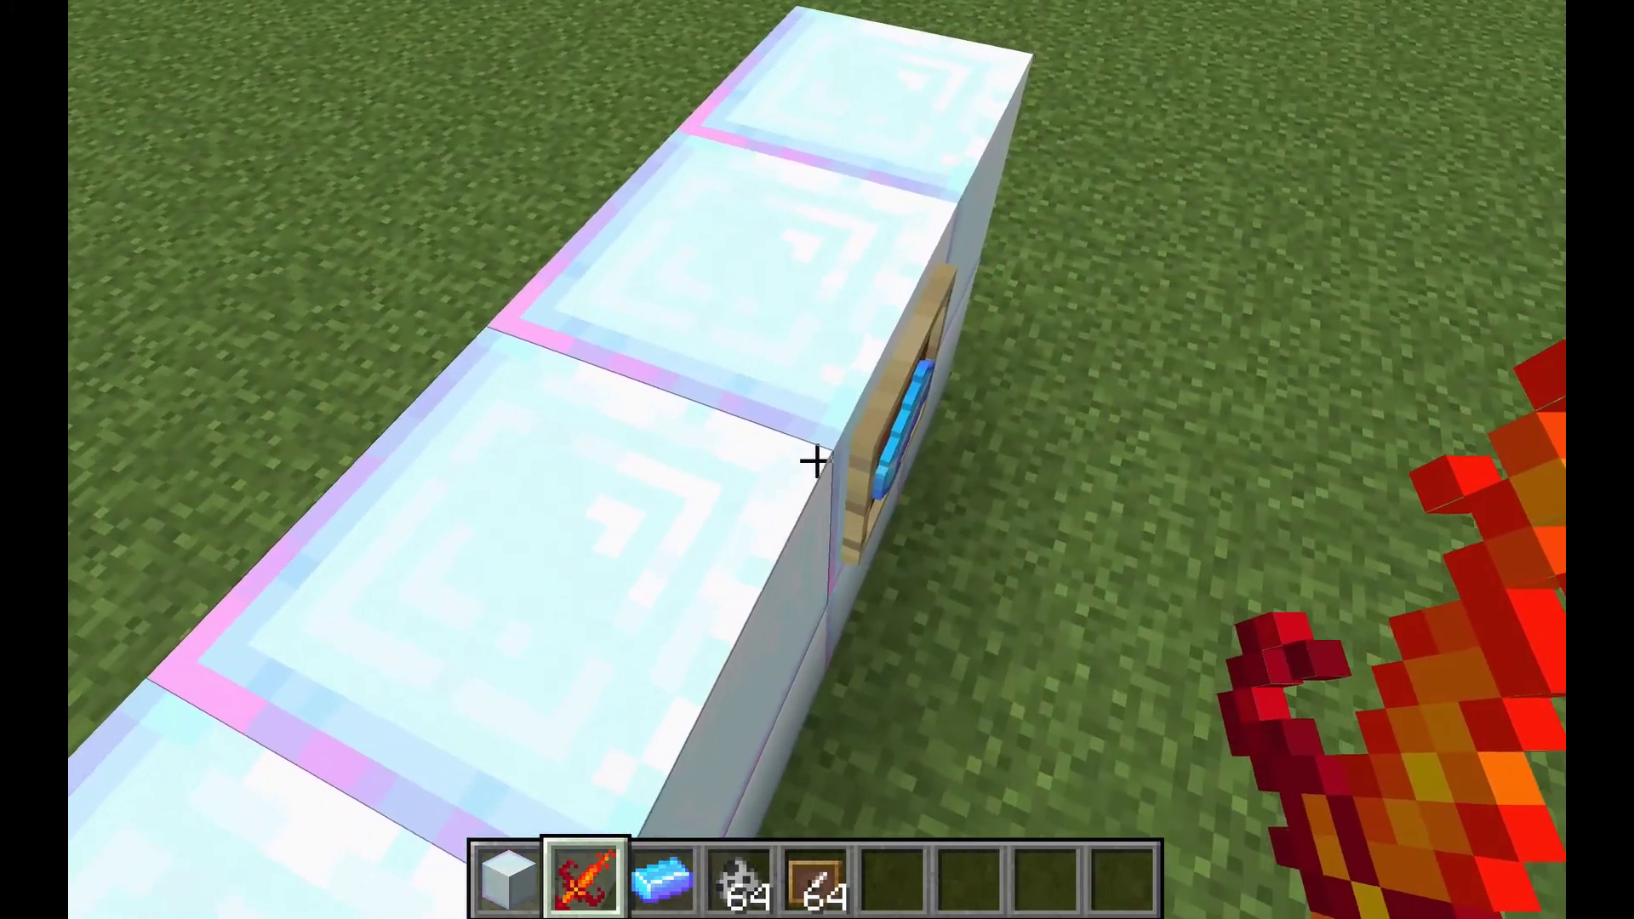
key(d)
key(shift)
key(w)
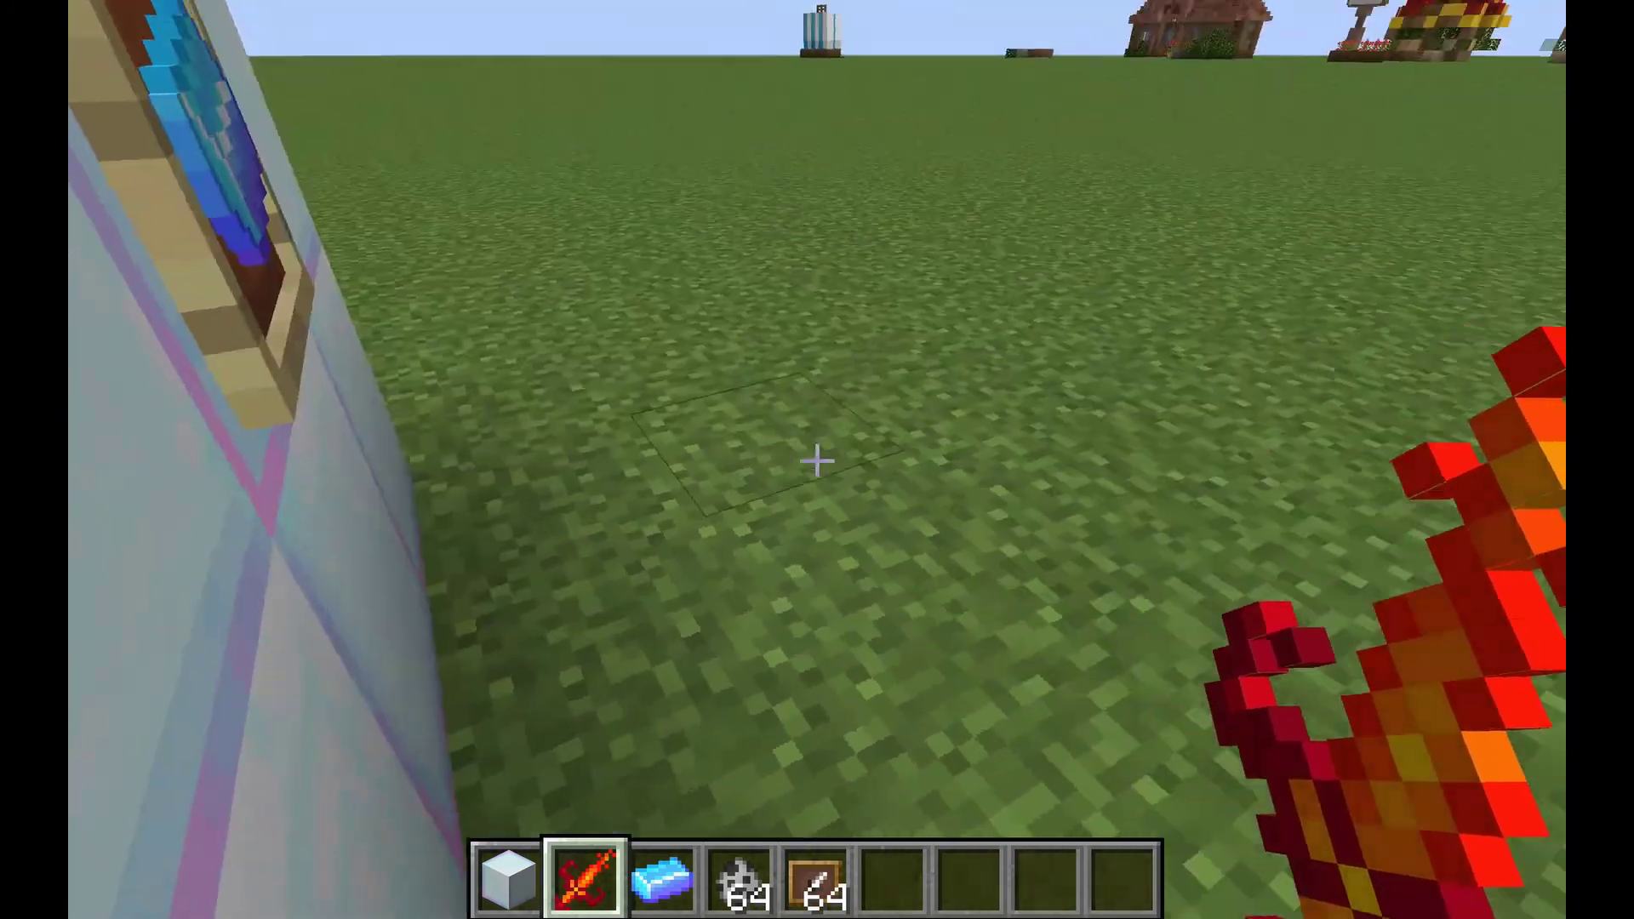
key(F5)
key(F5)
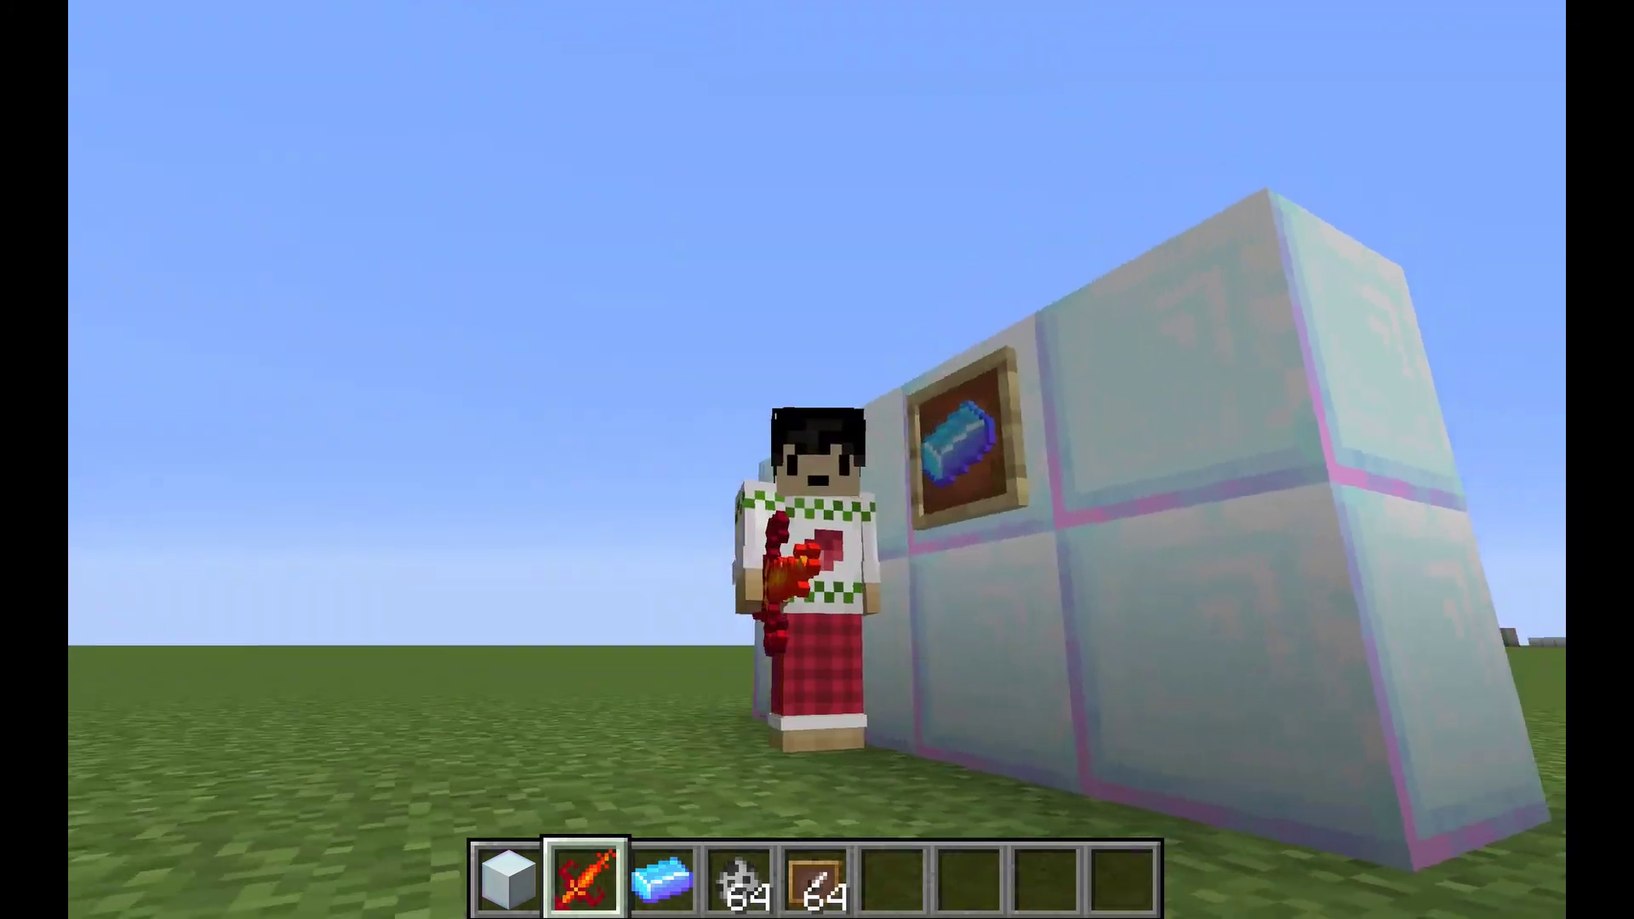